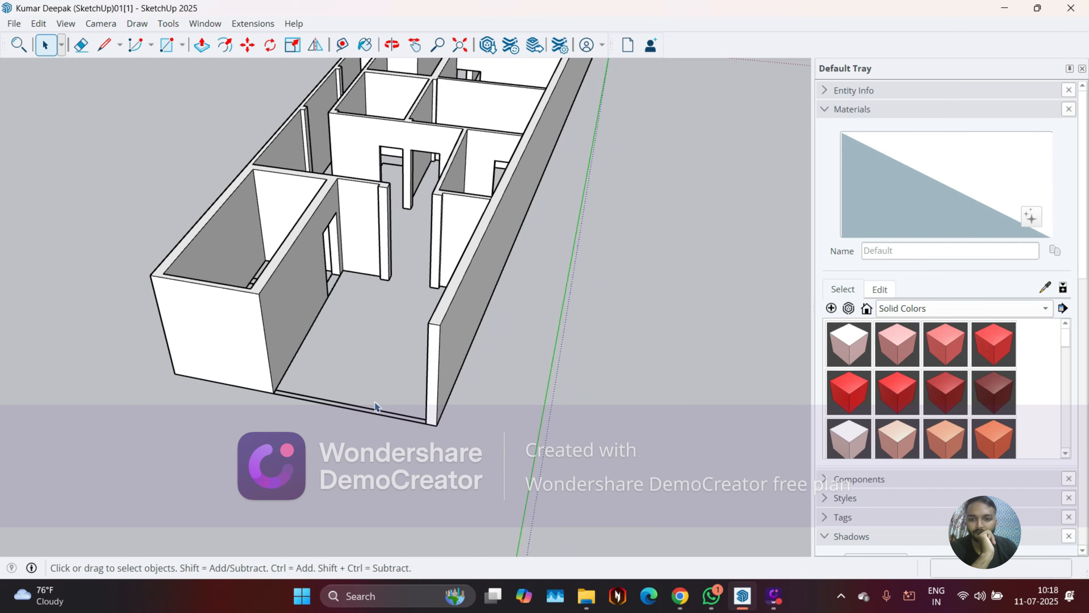
Open the group of the outer side wall for editing at its front end beside the entrance opening
mouse_move(434, 425)
middle_down()
mouse_move(617, 377)
mouse_move(386, 472)
mouse_move(578, 430)
middle_up()
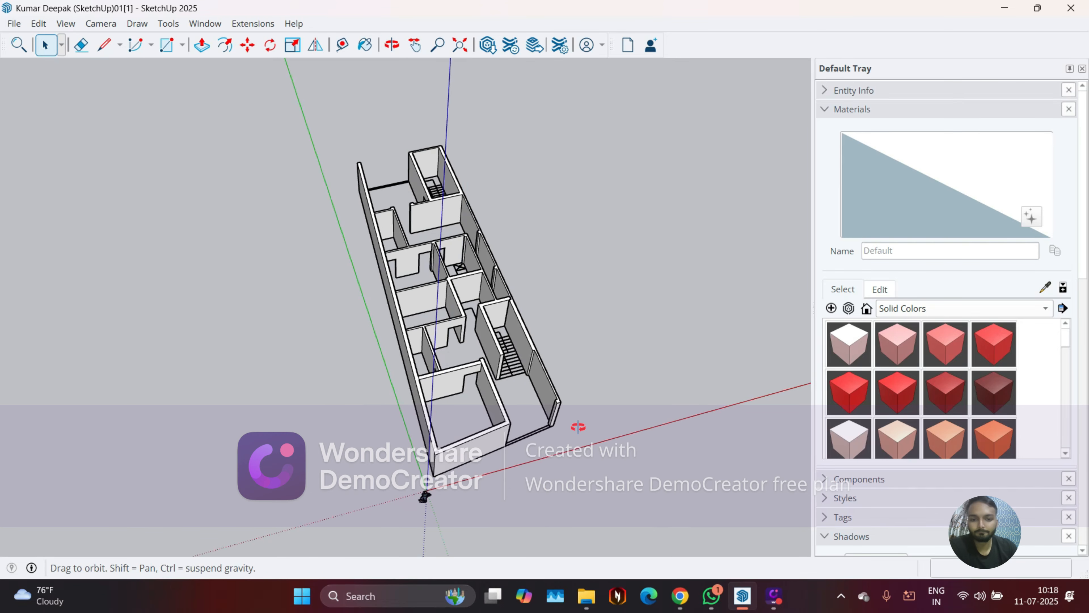
scroll(563, 440, up, 8)
middle_drag(458, 448, 365, 418)
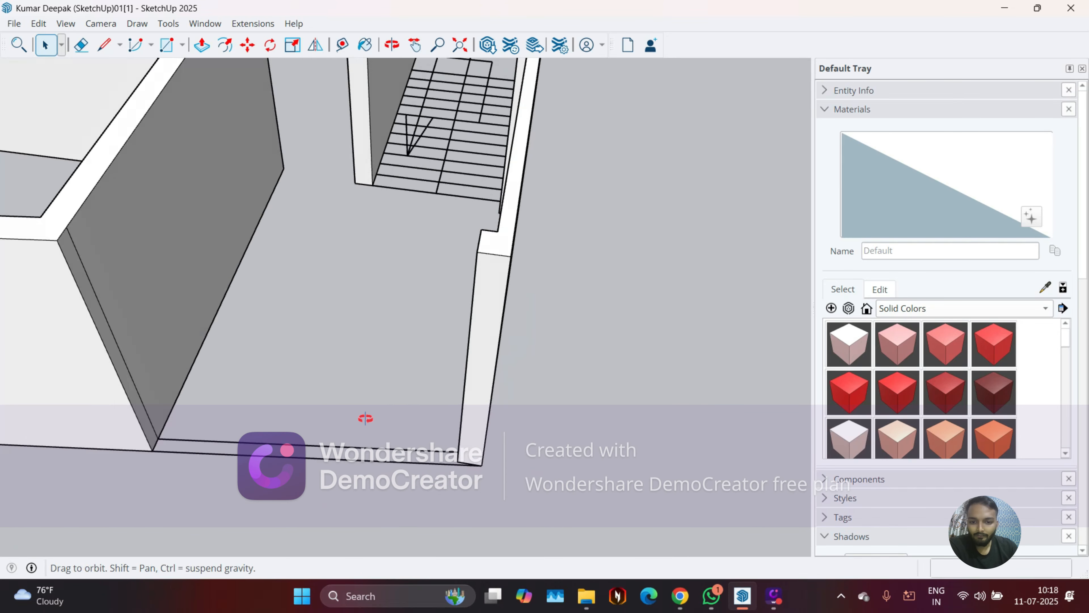
scroll(484, 496, up, 4)
scroll(436, 393, up, 3)
double_click(436, 392)
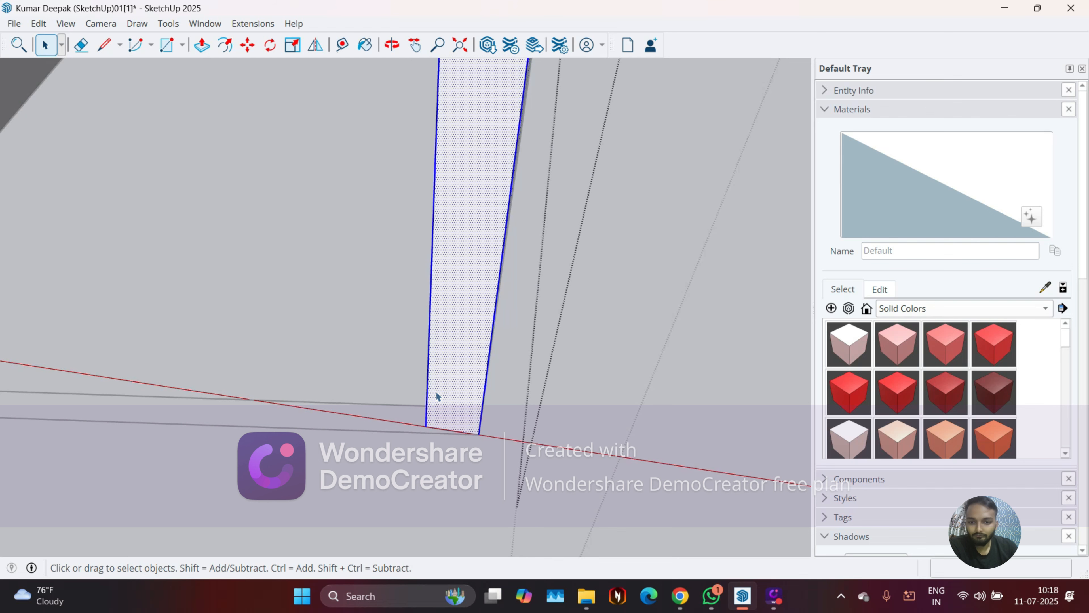
Move the inner vertical edge of the wall's front end face onto the outer threshold line at the entrance
middle_drag(460, 439, 462, 317)
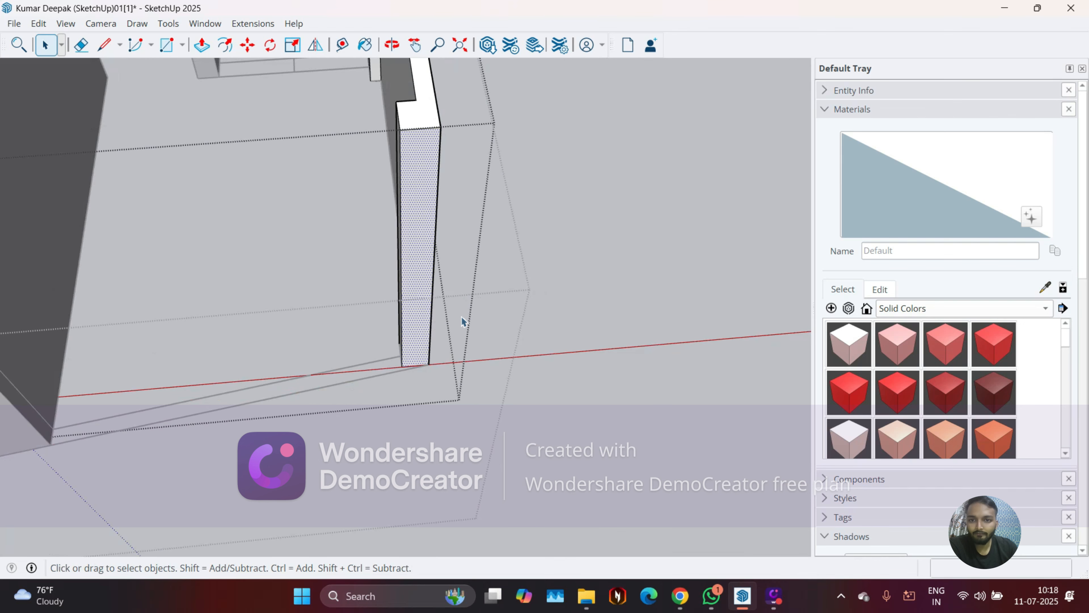
scroll(409, 426, down, 2)
scroll(408, 426, up, 8)
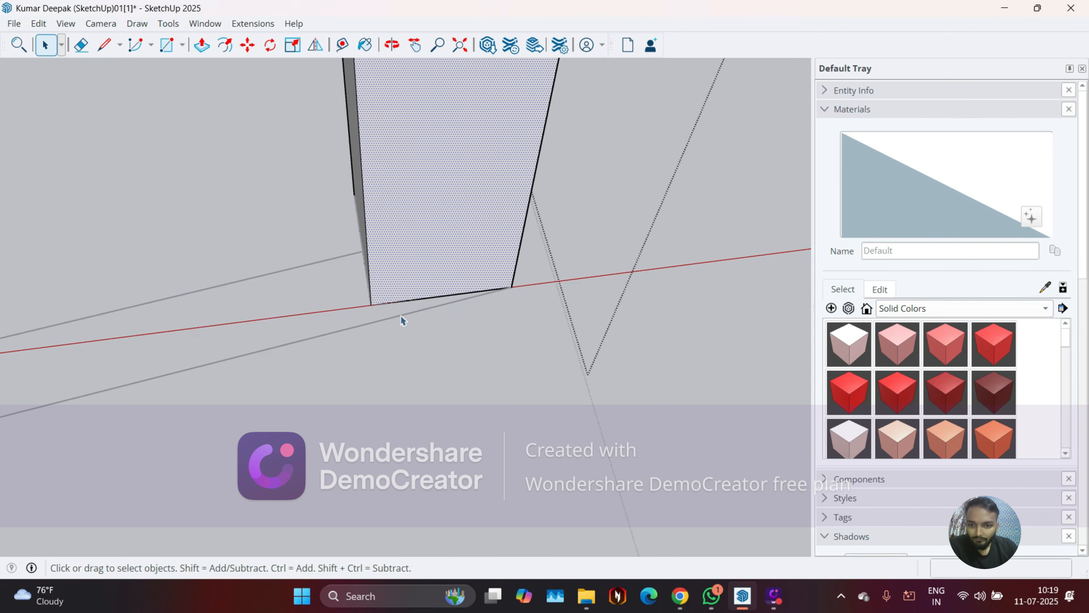
middle_drag(368, 330, 405, 312)
scroll(369, 414, down, 5)
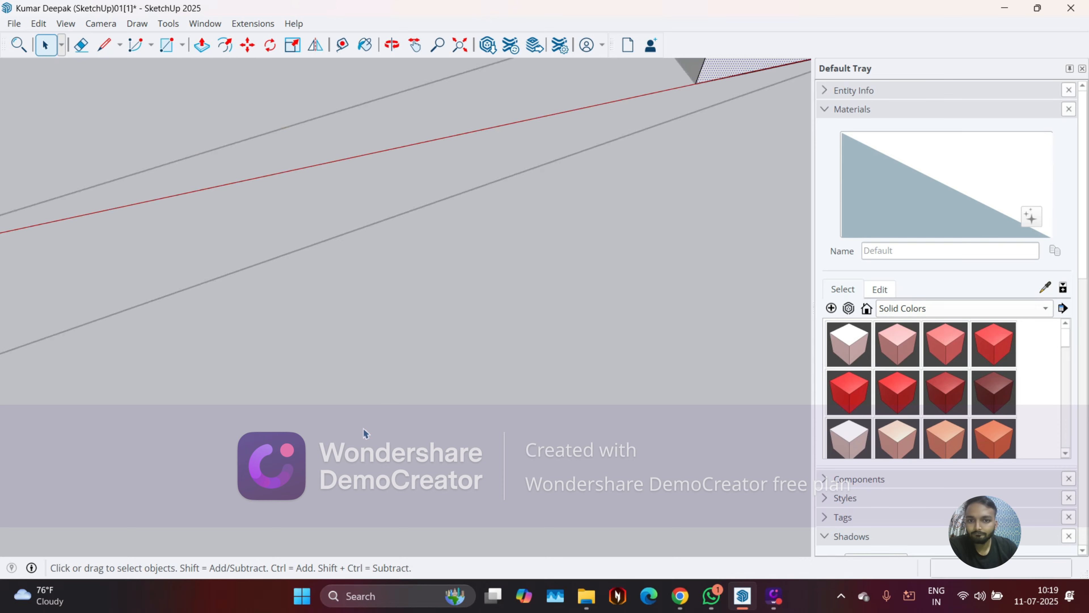
scroll(536, 279, up, 4)
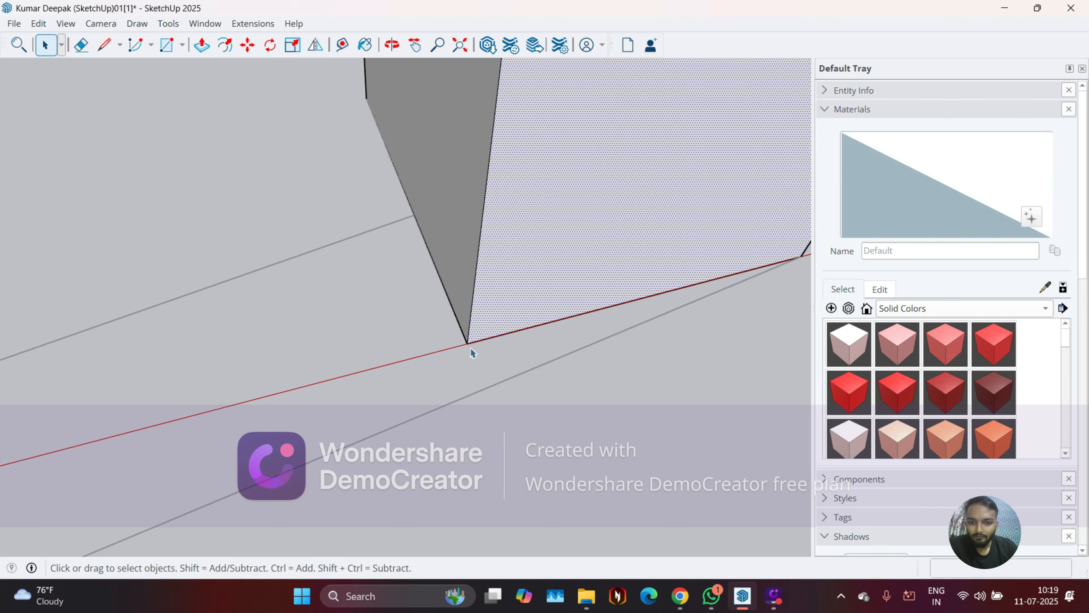
click(467, 332)
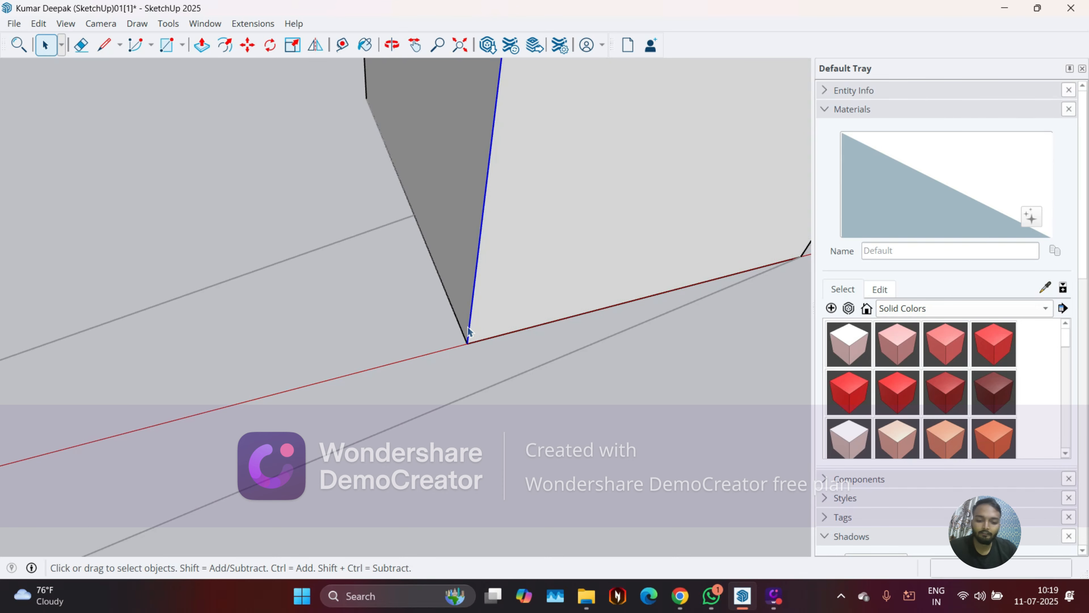
click(470, 346)
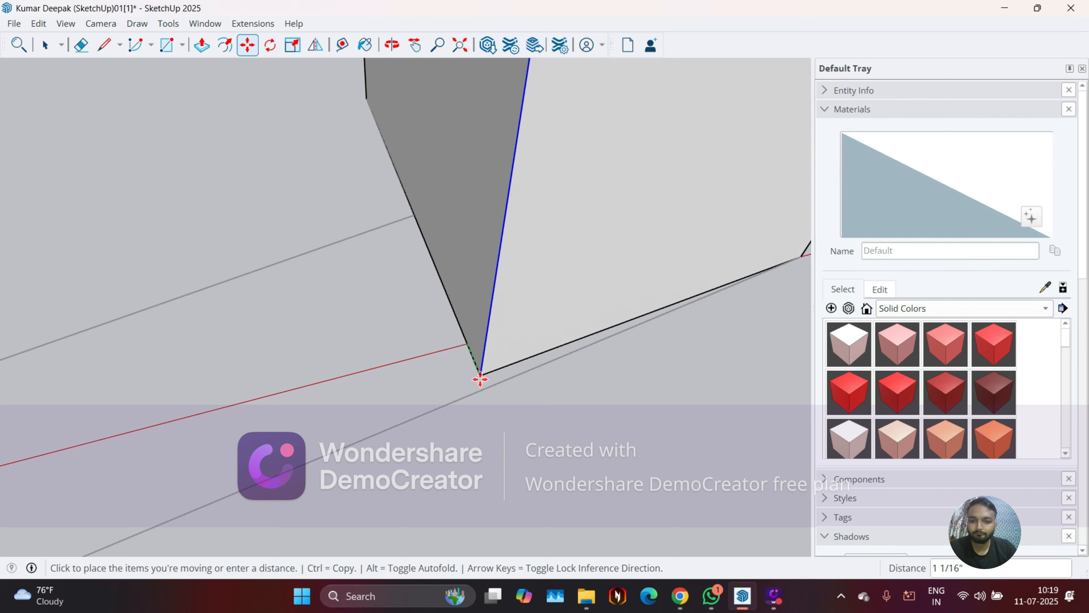
middle_drag(485, 392, 577, 167)
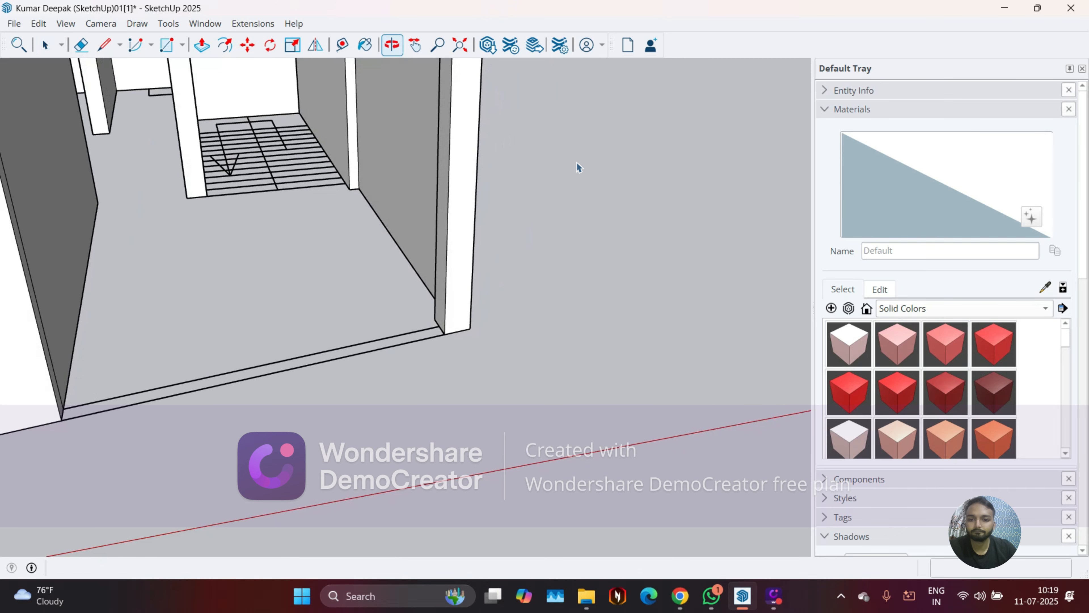
scroll(577, 162, down, 2)
middle_drag(511, 291, 427, 288)
scroll(401, 283, down, 5)
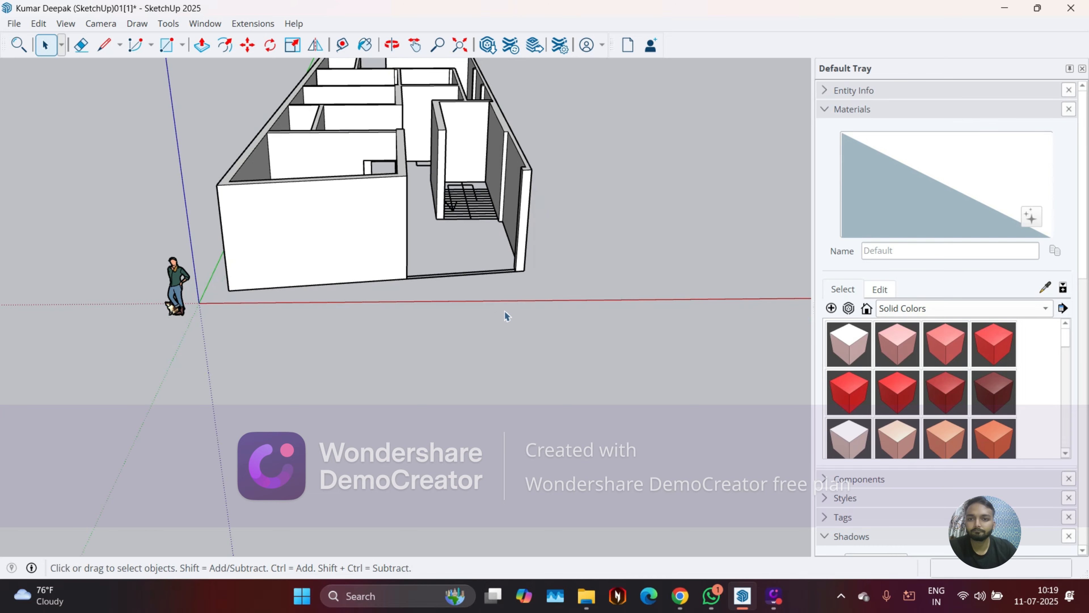
middle_drag(506, 317, 252, 366)
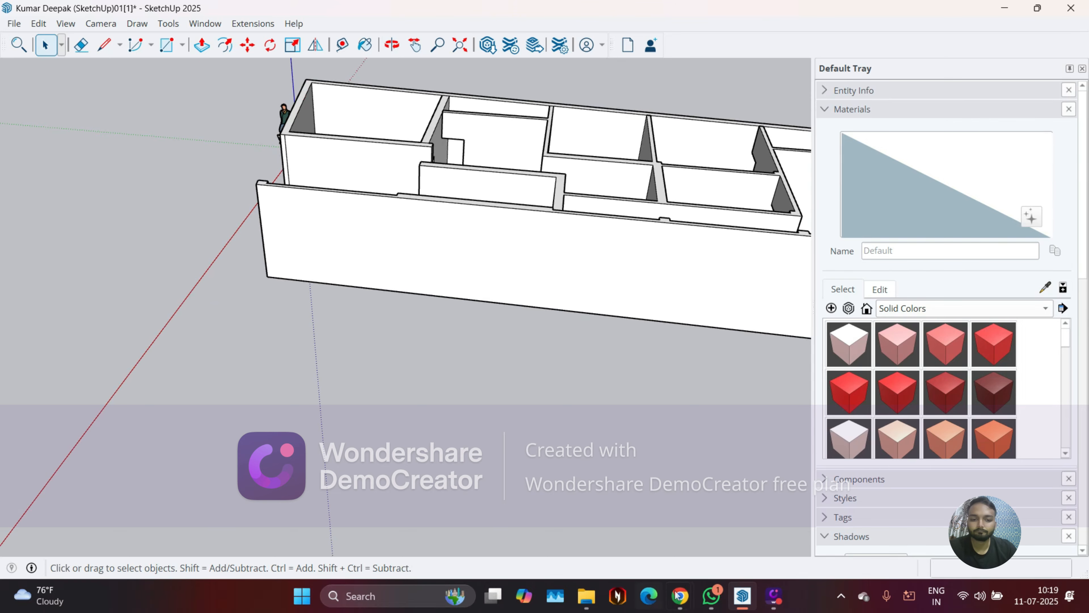
Switch to the Google Meet call to check its participants, and return to the SketchUp model
click(576, 545)
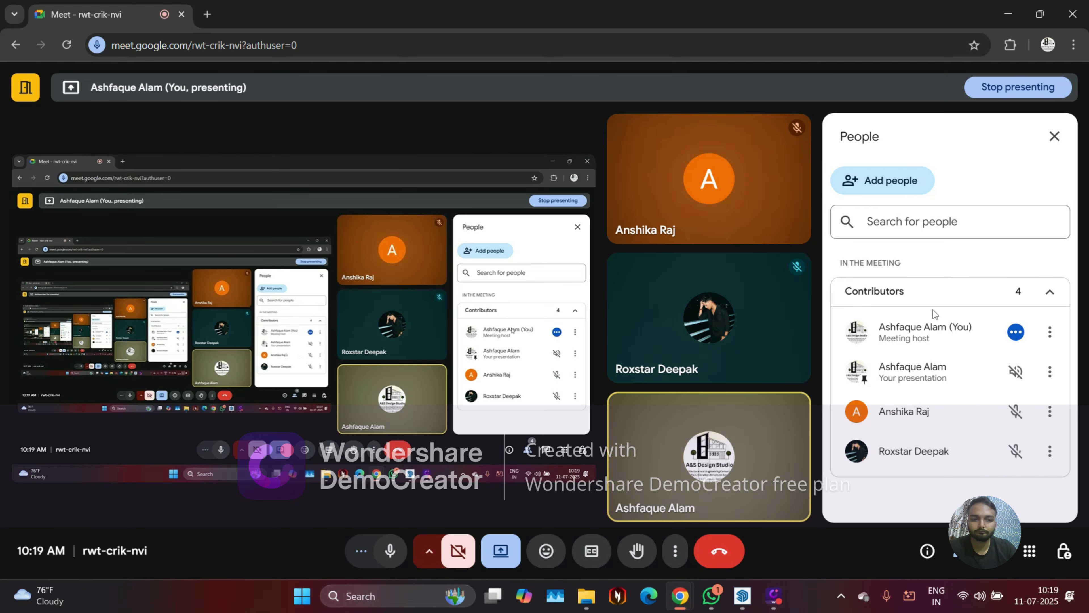
click(1007, 9)
Examine the interior walls, piers and door openings around the entrance passage from several angles
mouse_move(515, 413)
middle_down()
mouse_move(430, 383)
mouse_move(471, 422)
mouse_move(355, 426)
mouse_move(371, 355)
middle_up()
scroll(355, 426, up, 5)
scroll(355, 426, down, 3)
scroll(422, 285, up, 3)
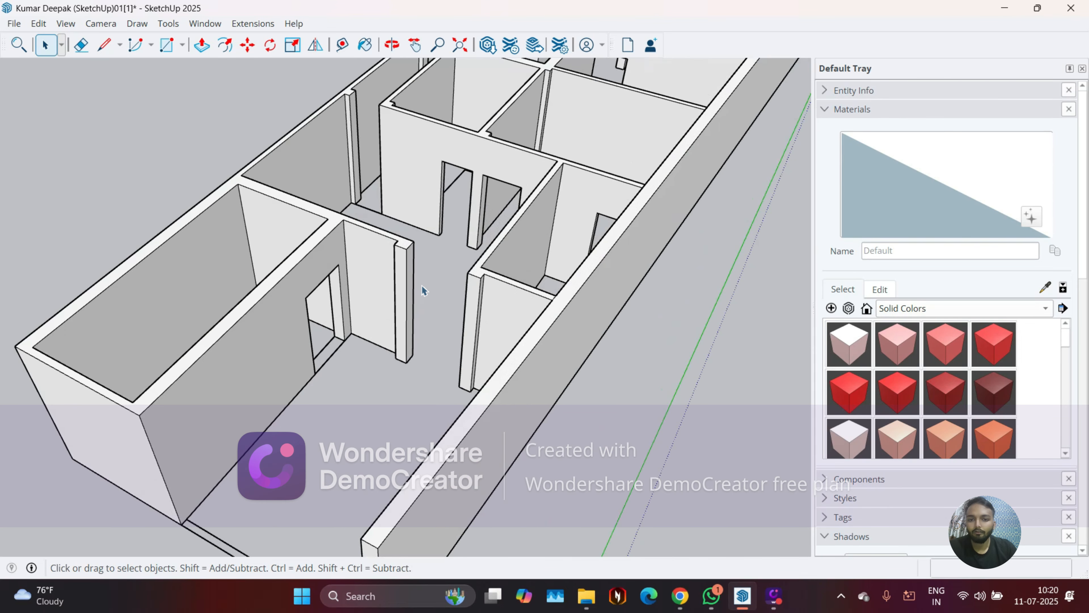
scroll(394, 260, up, 1)
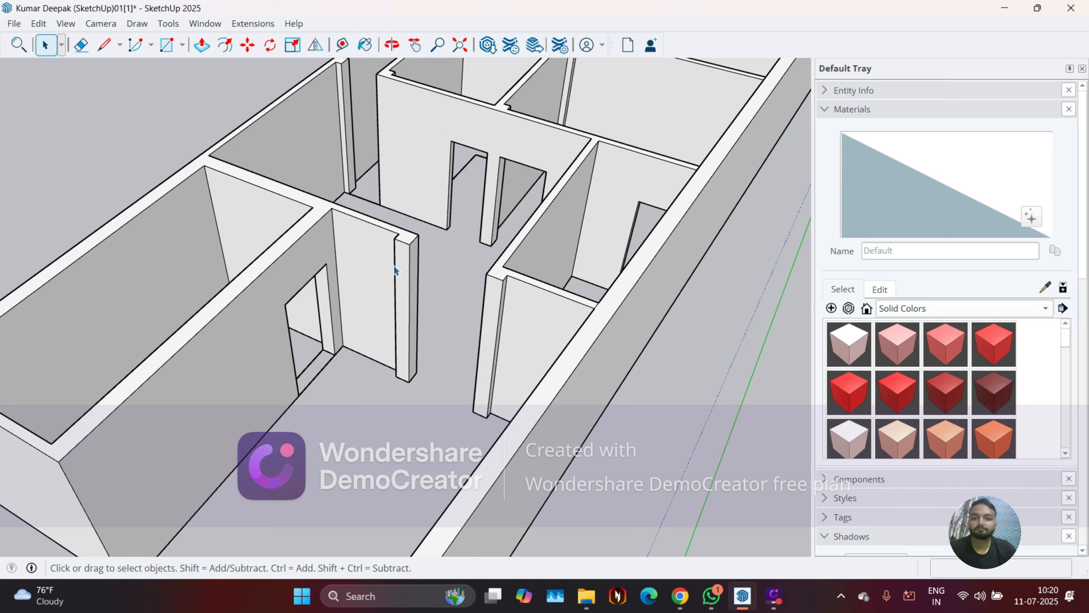
scroll(344, 374, down, 3)
middle_drag(344, 374, 445, 428)
scroll(502, 347, up, 3)
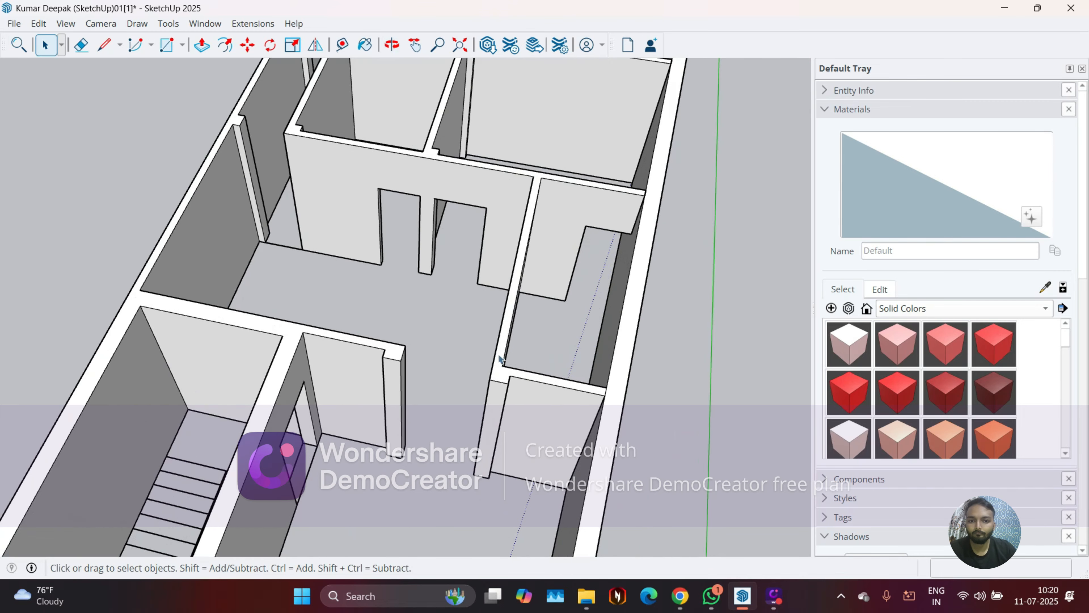
scroll(494, 343, down, 2)
middle_drag(484, 339, 674, 348)
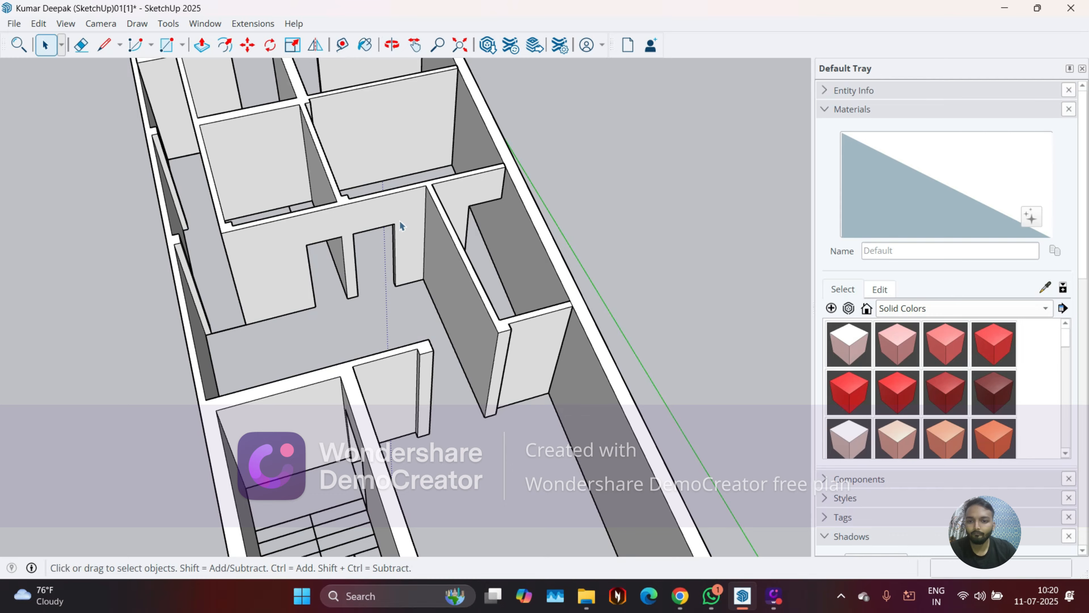
middle_drag(503, 263, 449, 313)
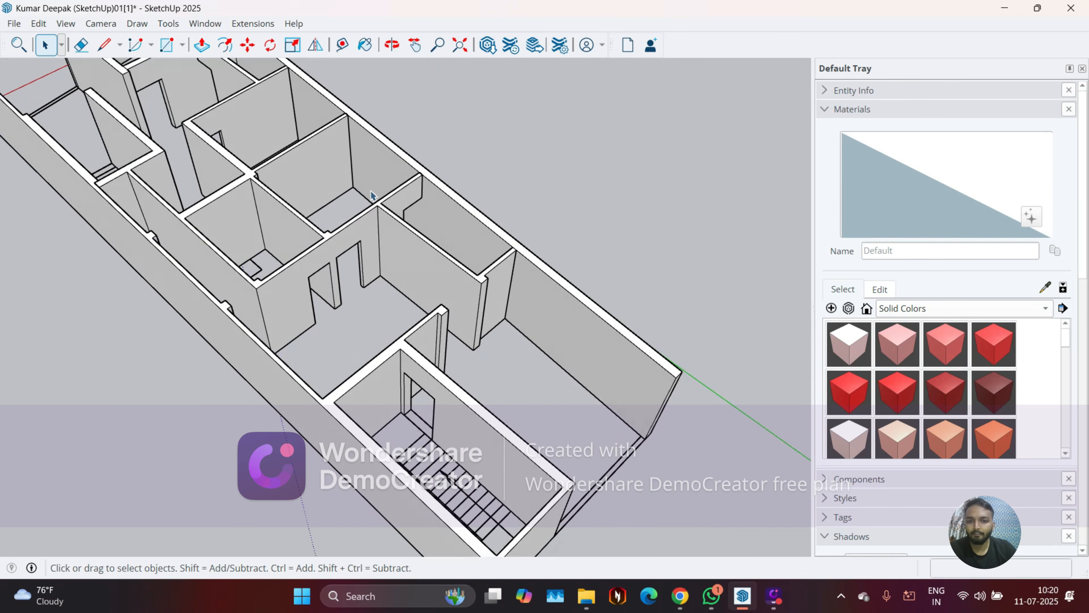
middle_drag(371, 195, 413, 331)
scroll(414, 331, up, 3)
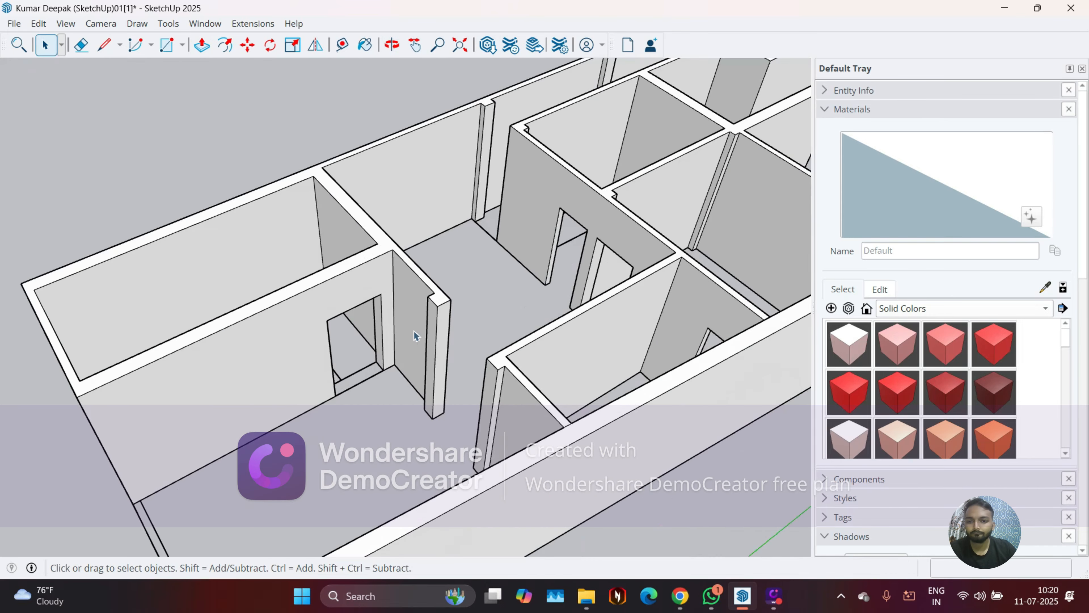
Open the staircase room's wall group for editing and copy the top edge of the passage pier's end face 3' down
scroll(470, 314, up, 3)
scroll(340, 265, up, 3)
triple_click(341, 265)
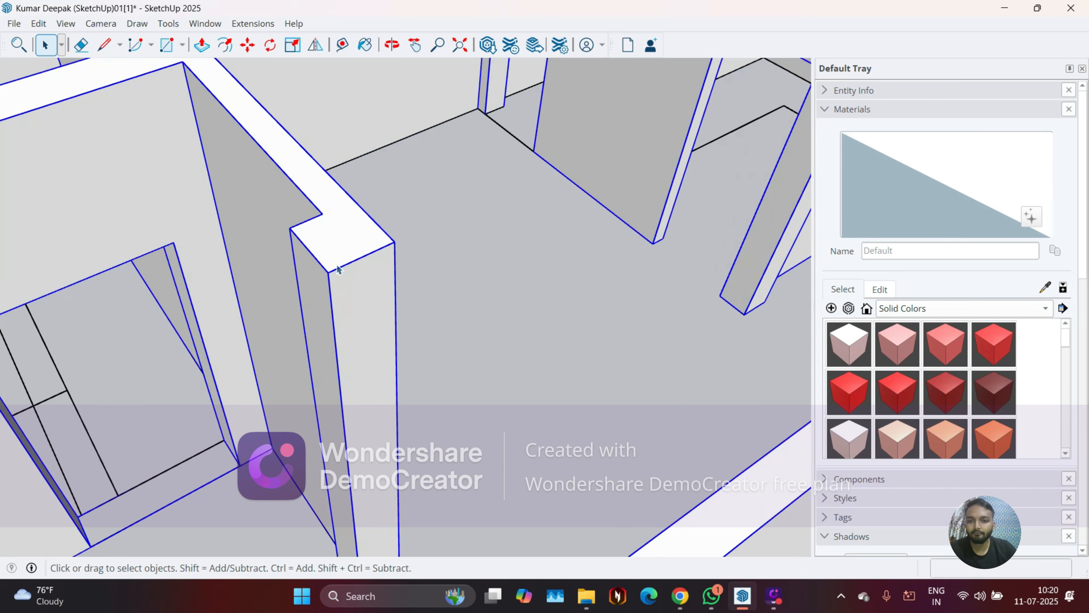
double_click(339, 266)
double_click(341, 269)
double_click(340, 268)
triple_click(341, 270)
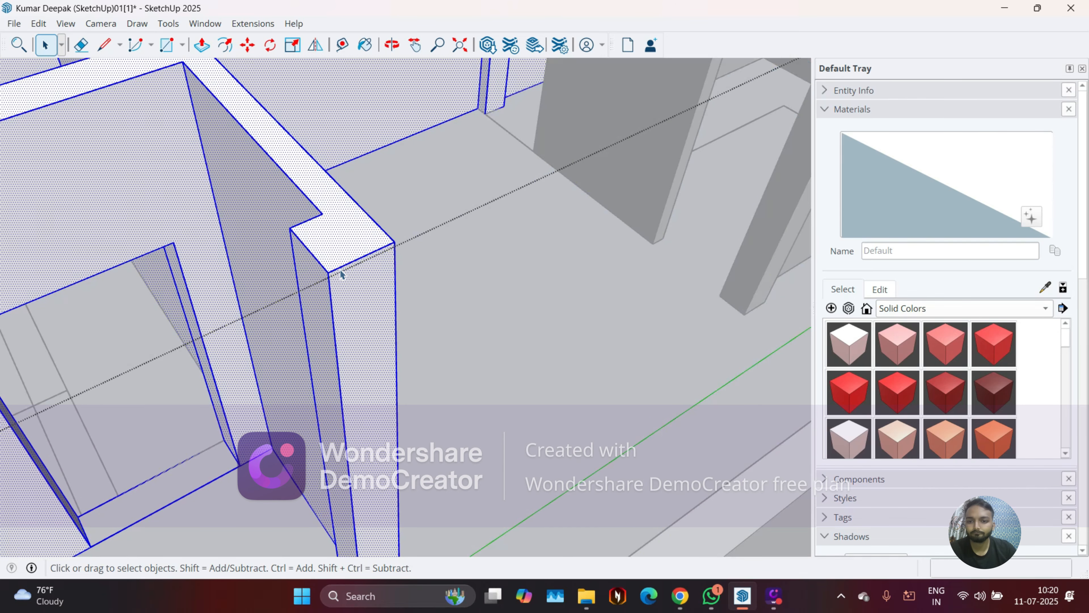
click(339, 267)
scroll(335, 267, up, 3)
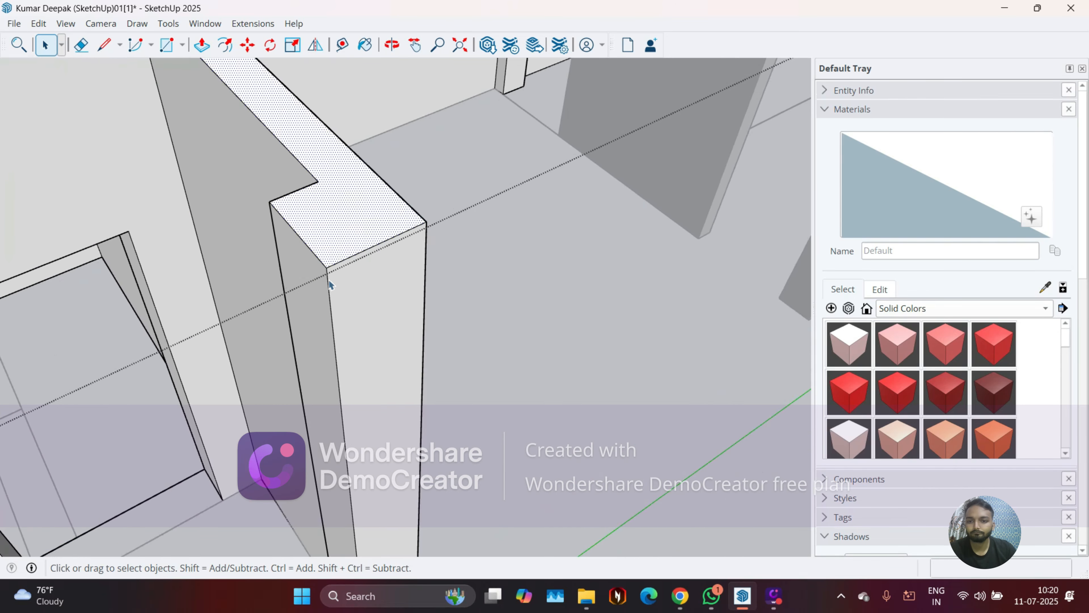
click(333, 270)
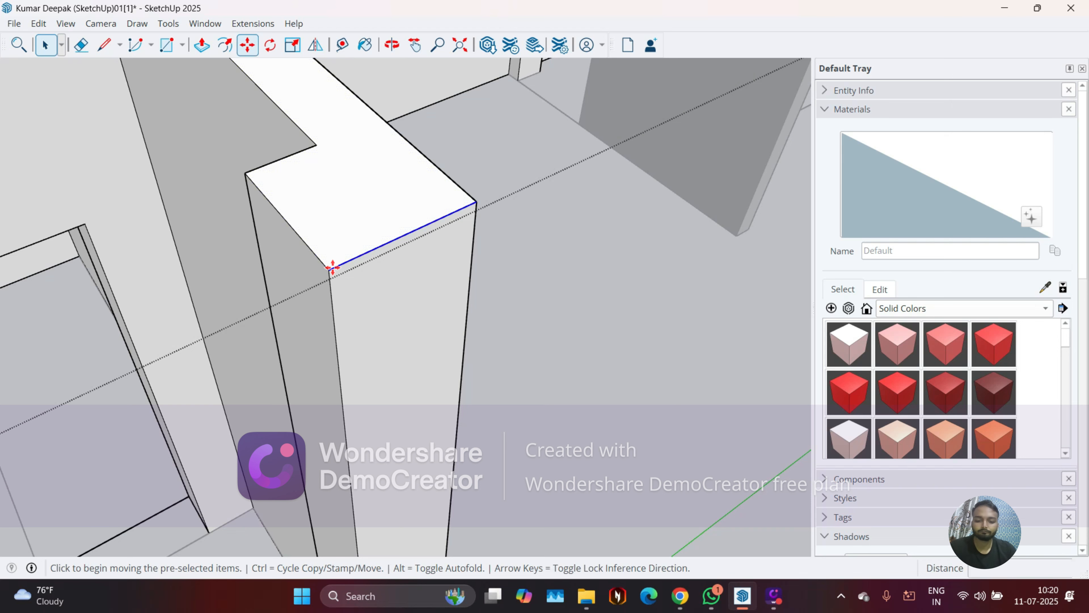
click(330, 268)
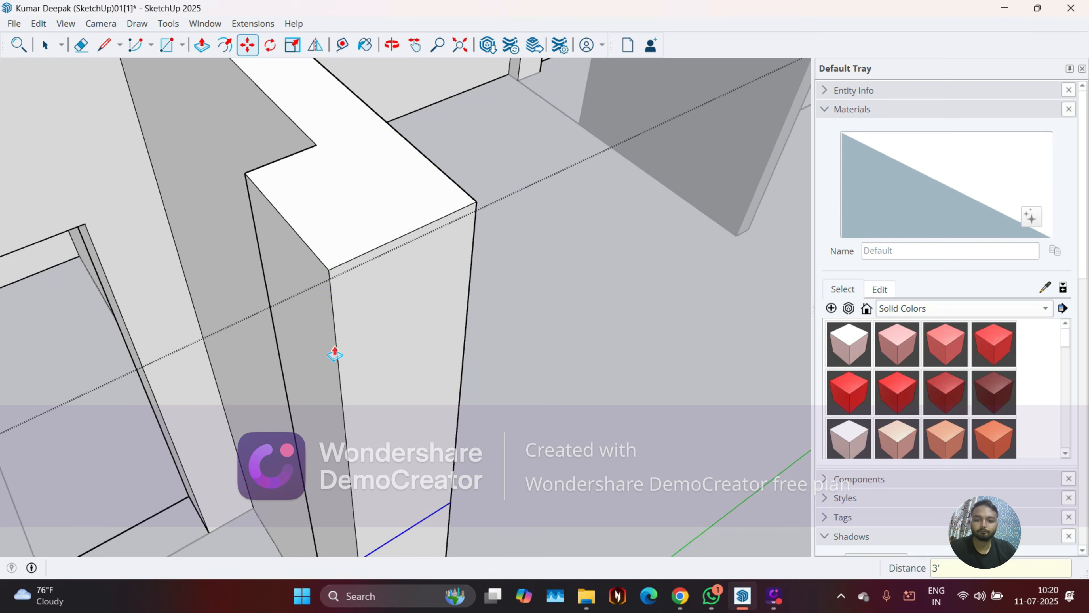
Push/Pull the upper part of the pier's end face 4' across the opening to the opposite wall as a lintel
click(335, 354)
scroll(391, 362, down, 5)
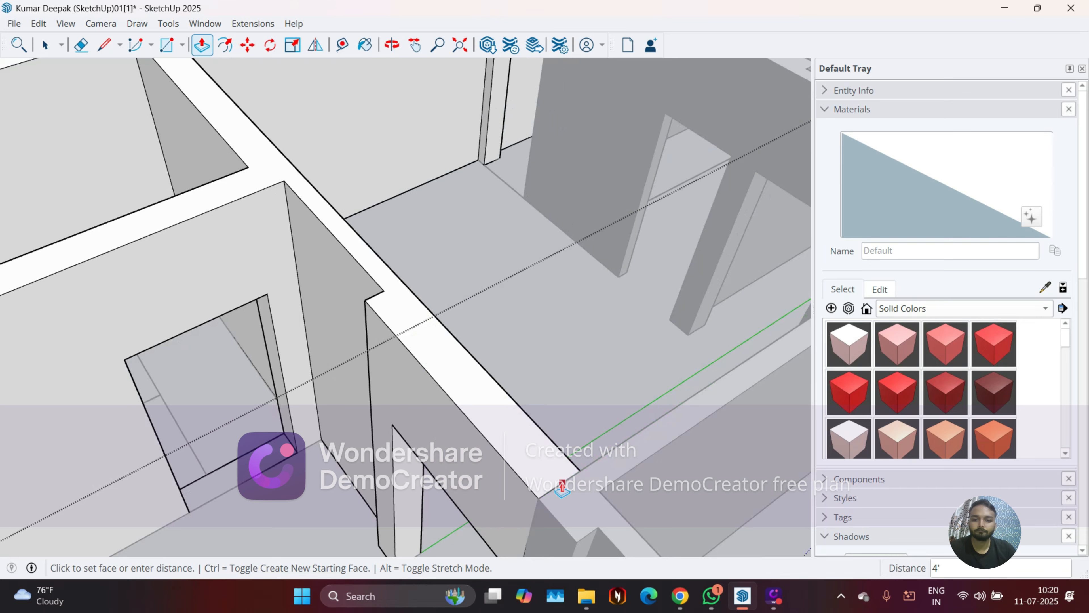
click(562, 487)
middle_drag(562, 487, 674, 408)
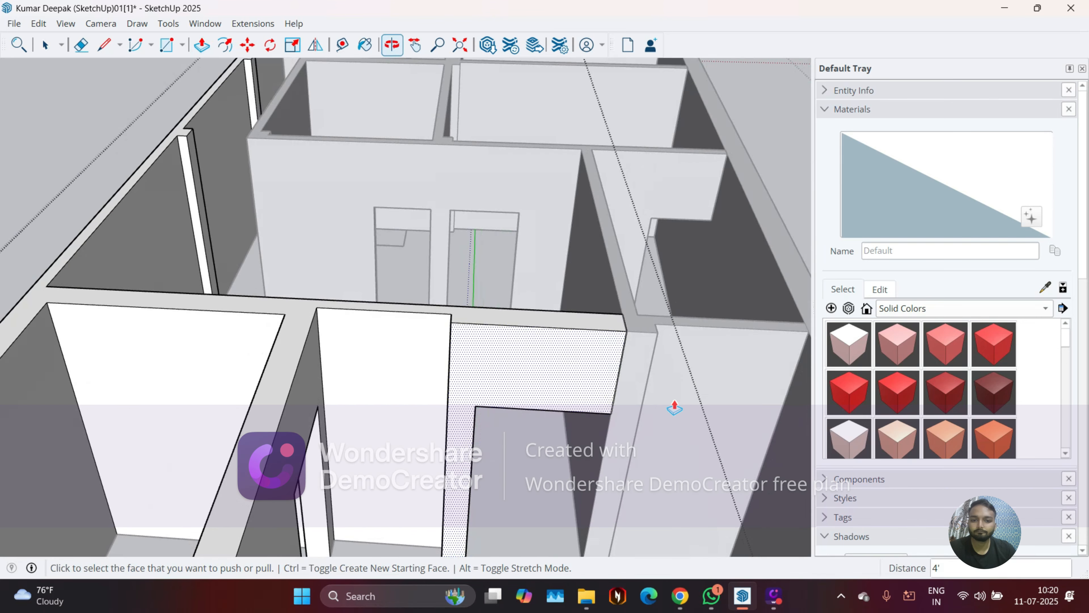
key(space)
scroll(509, 259, down, 4)
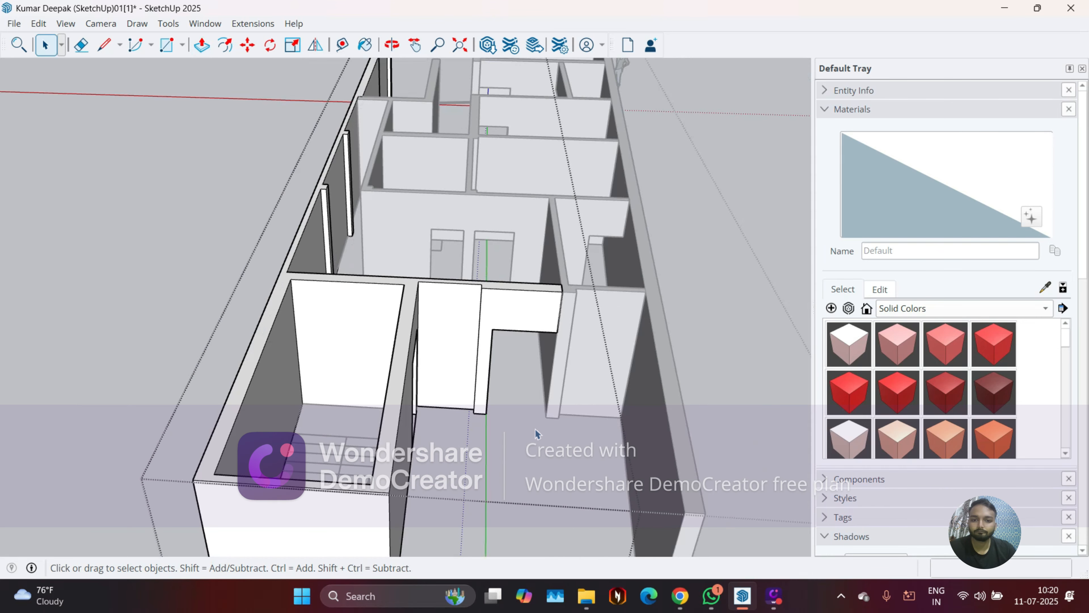
Check the wall geometry connected to the new lintel and its joint with the opposite wall by selecting it
key(Escape)
key(Escape)
double_click(506, 324)
triple_click(506, 323)
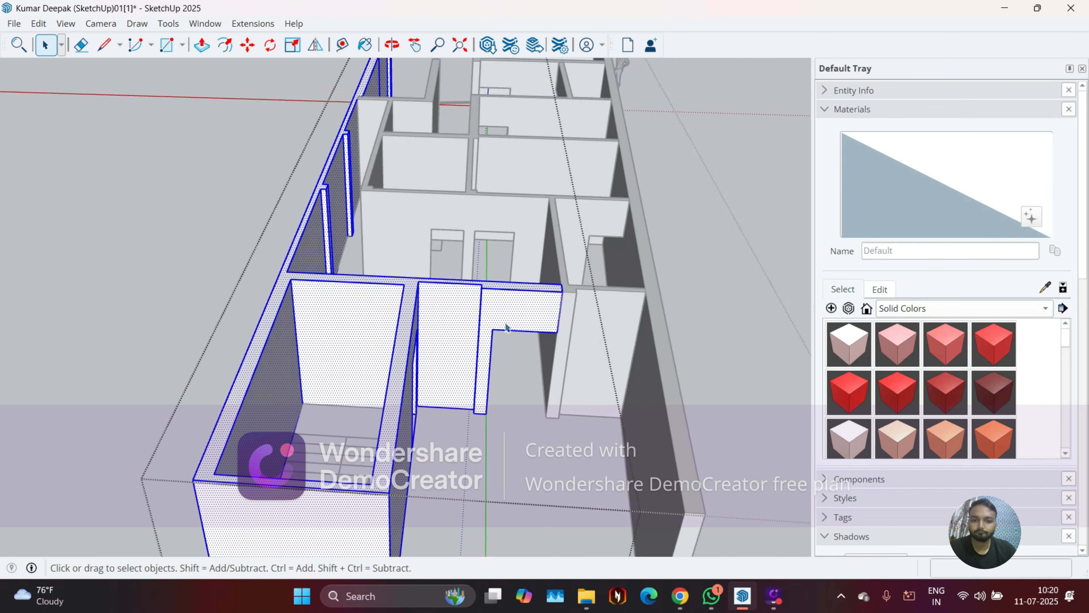
scroll(510, 317, up, 4)
click(534, 303)
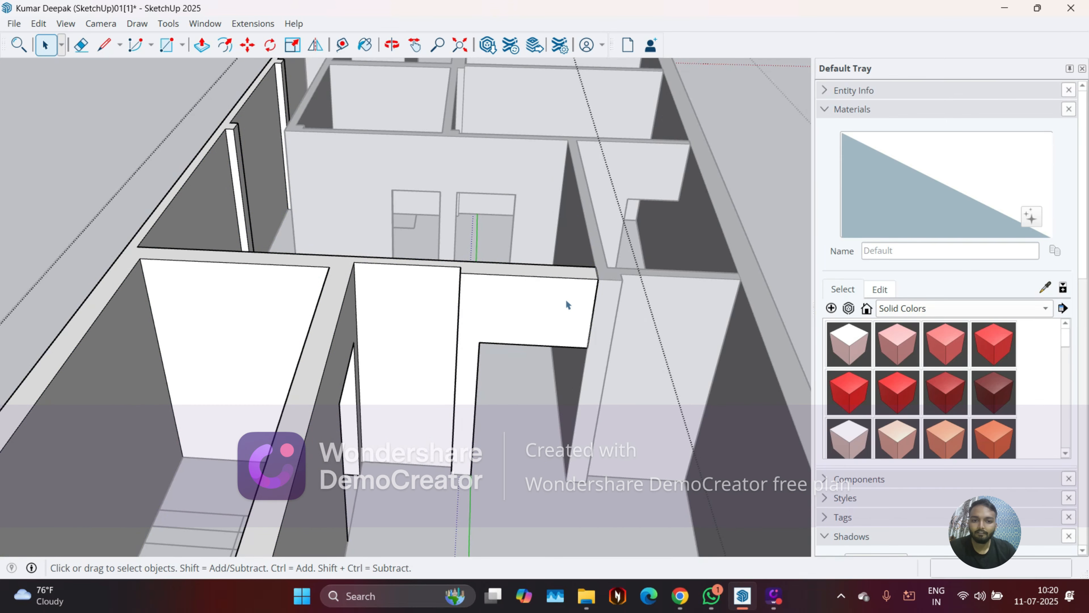
double_click(601, 314)
double_click(602, 313)
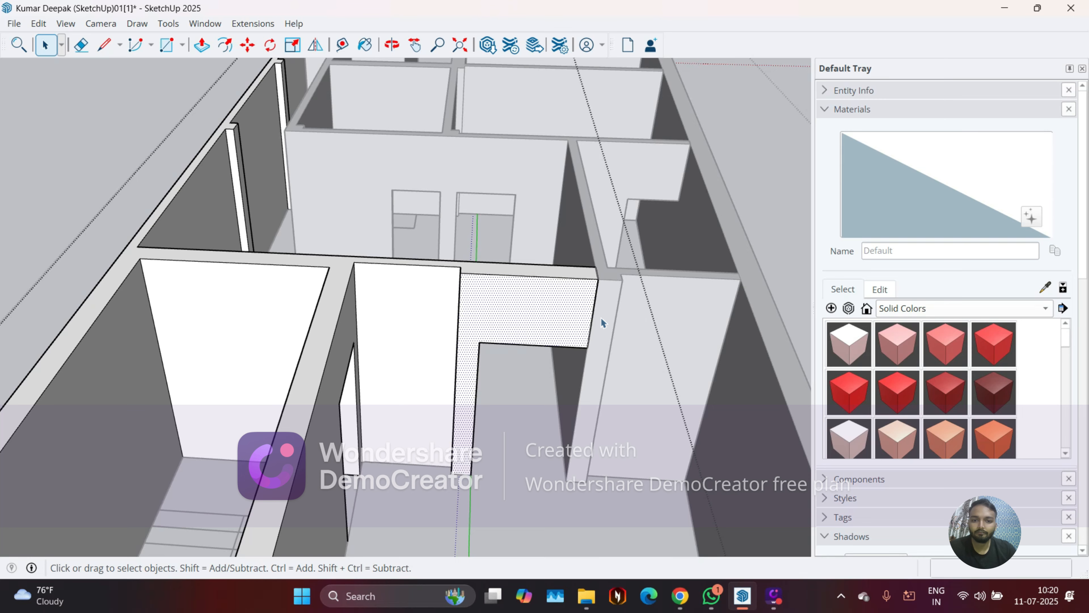
click(601, 318)
Inspect the new lintel and the whole floor layout from several angles
scroll(533, 314, up, 3)
scroll(576, 325, down, 3)
middle_drag(586, 327, 470, 338)
scroll(470, 338, down, 2)
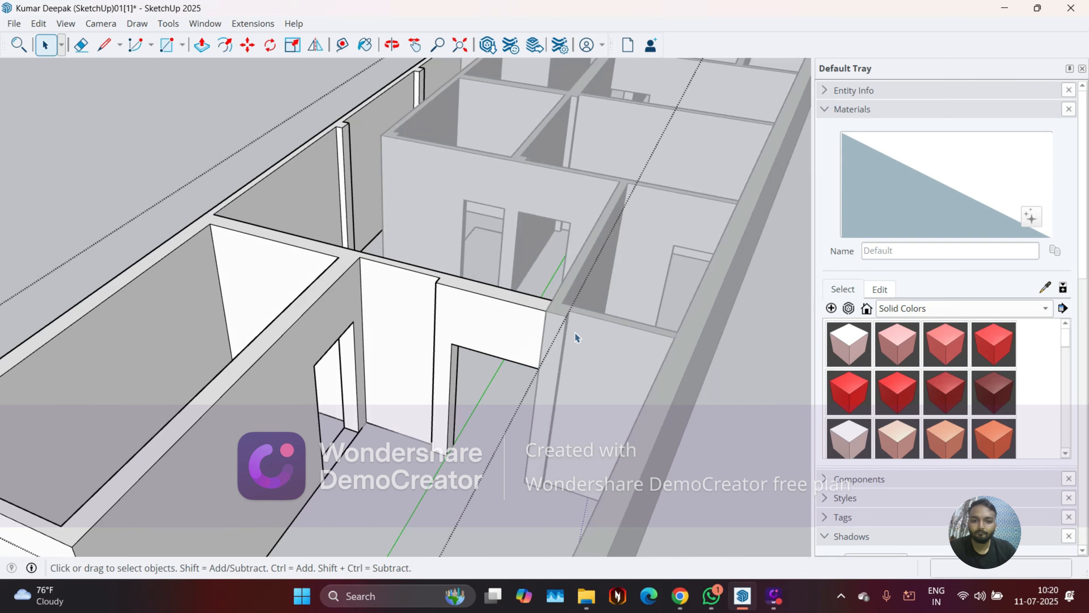
middle_drag(575, 333, 347, 314)
scroll(248, 293, down, 5)
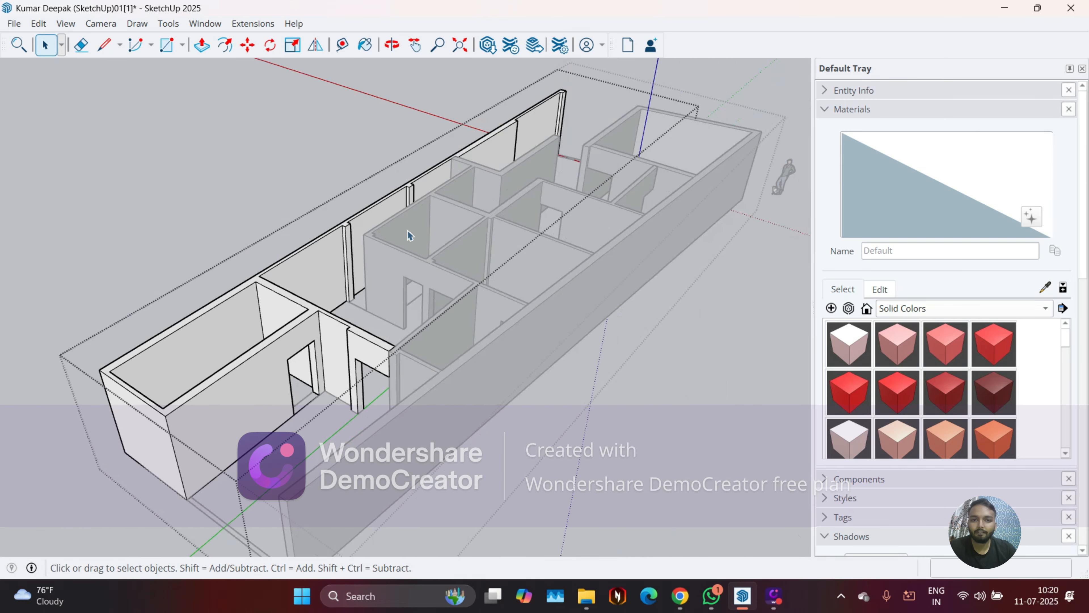
middle_drag(396, 390, 534, 345)
scroll(534, 345, down, 2)
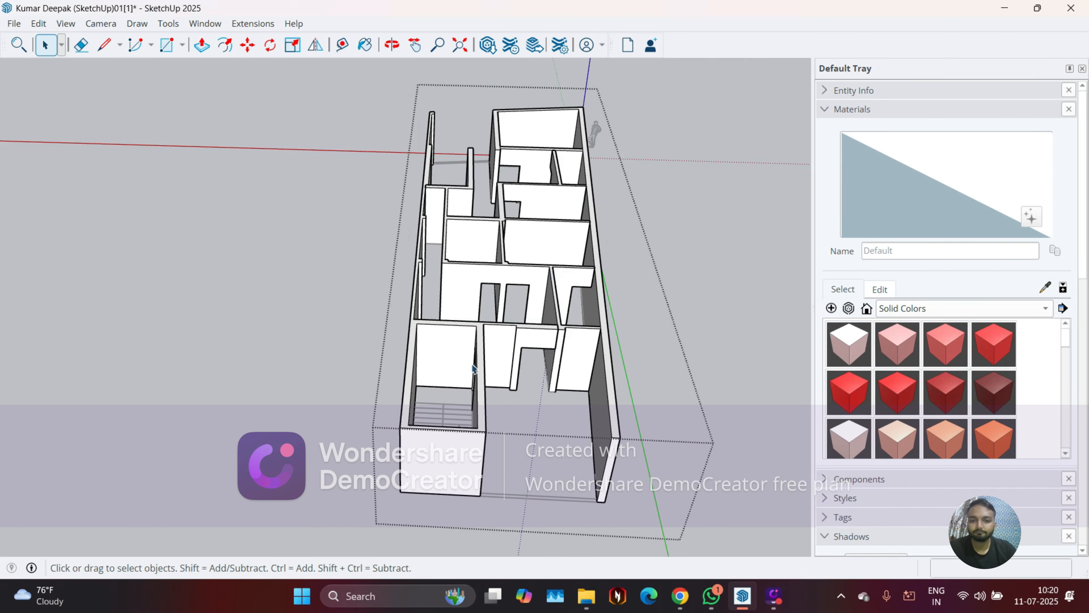
Open the staircase room's wall group and select all of its connected geometry, including the new lintel
middle_drag(473, 369, 394, 356)
scroll(394, 351, up, 3)
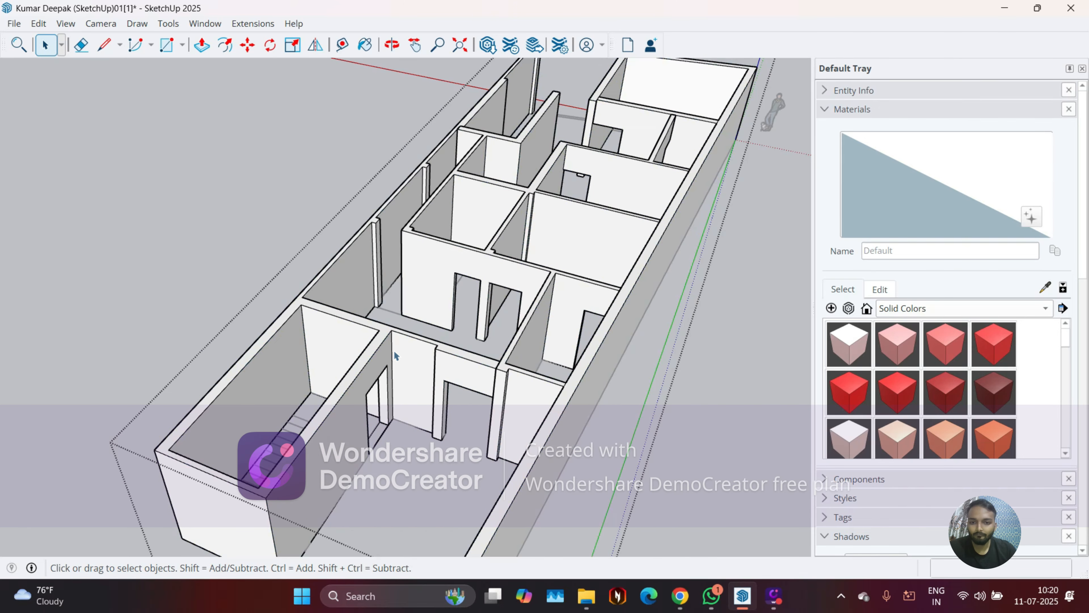
double_click(402, 352)
triple_click(402, 351)
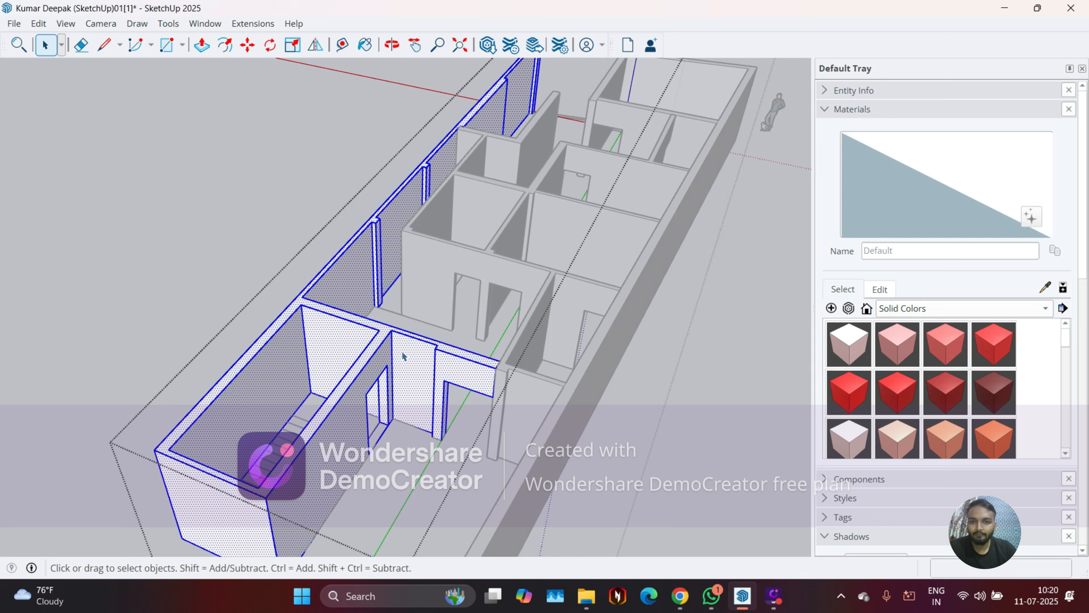
Move the selected staircase room walls into the other wall group by cutting them and pasting them in place inside it
key(Delete)
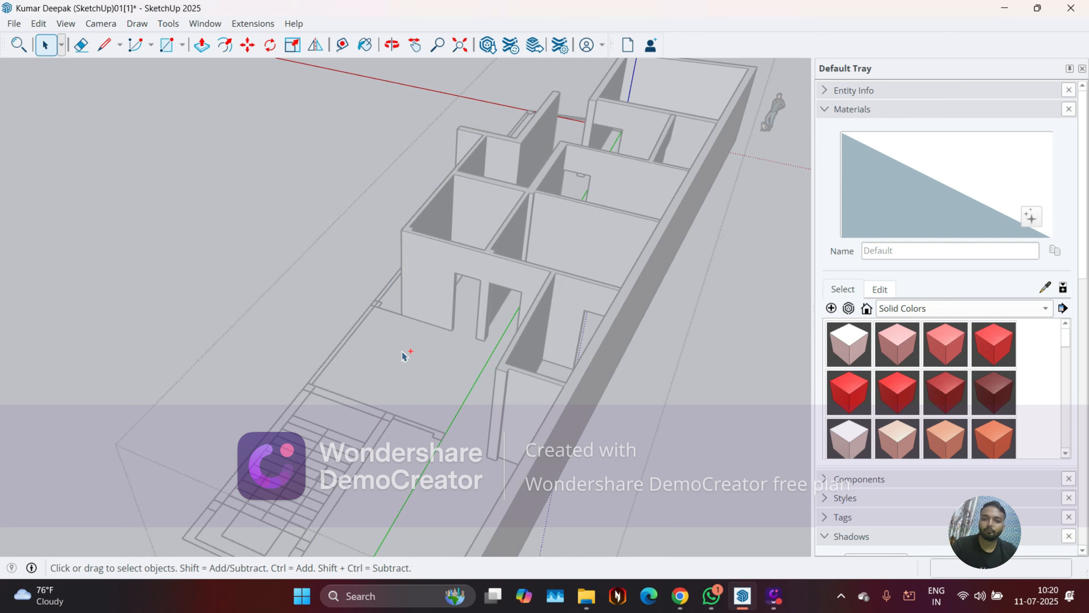
click(256, 331)
middle_drag(468, 337, 637, 378)
scroll(636, 378, up, 2)
click(679, 277)
triple_click(679, 281)
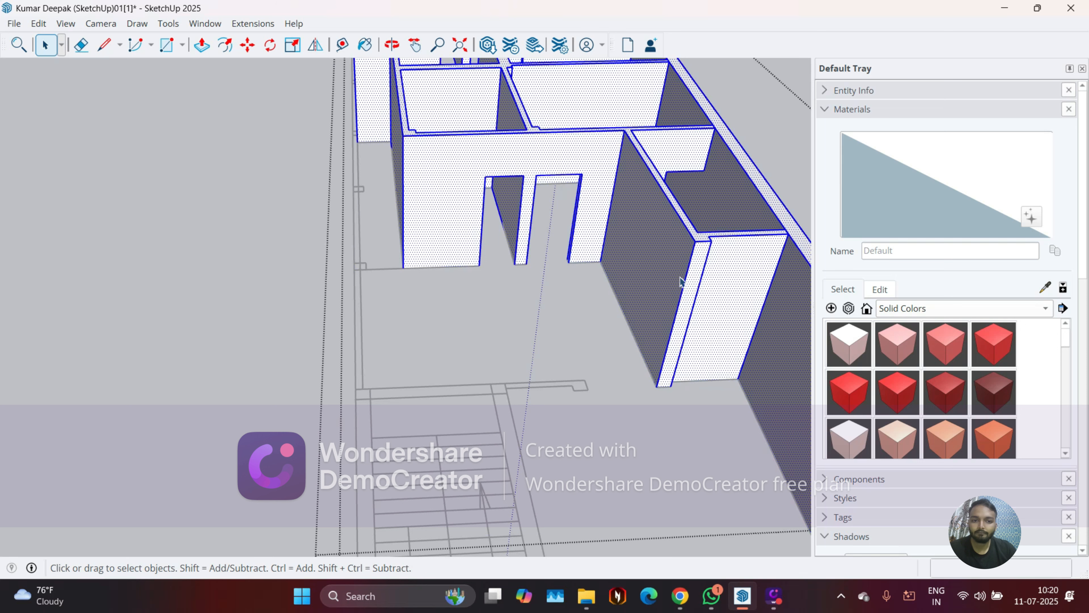
click(696, 279)
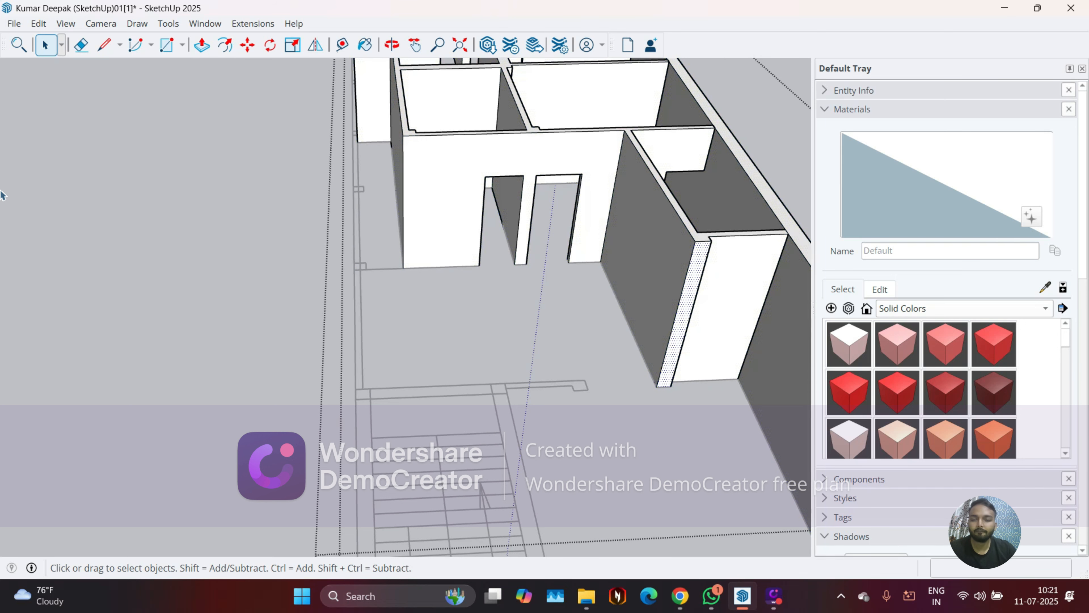
click(66, 23)
mouse_move(38, 24)
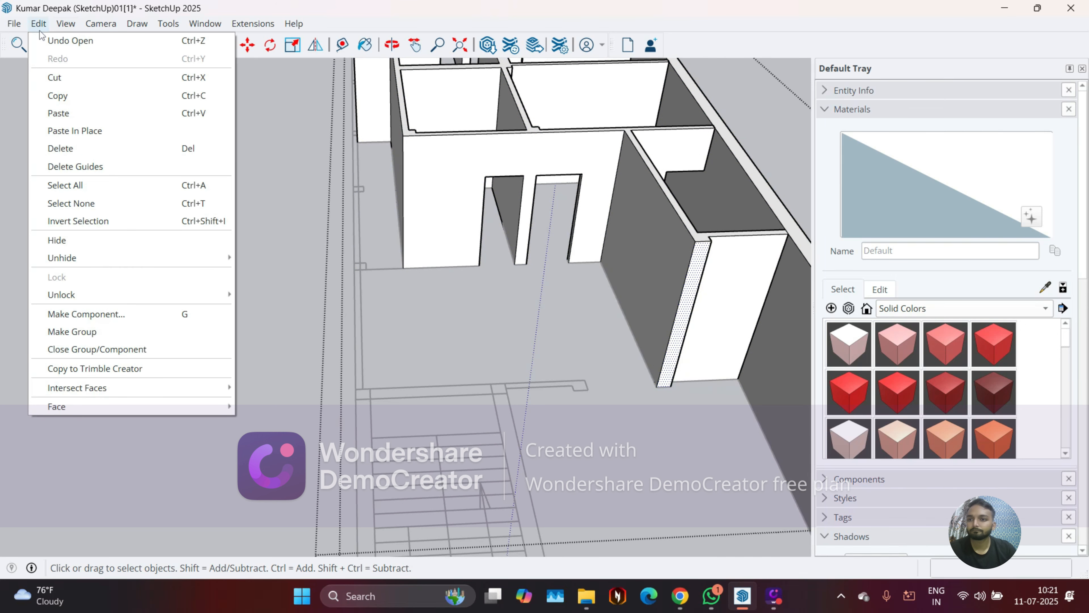
click(107, 134)
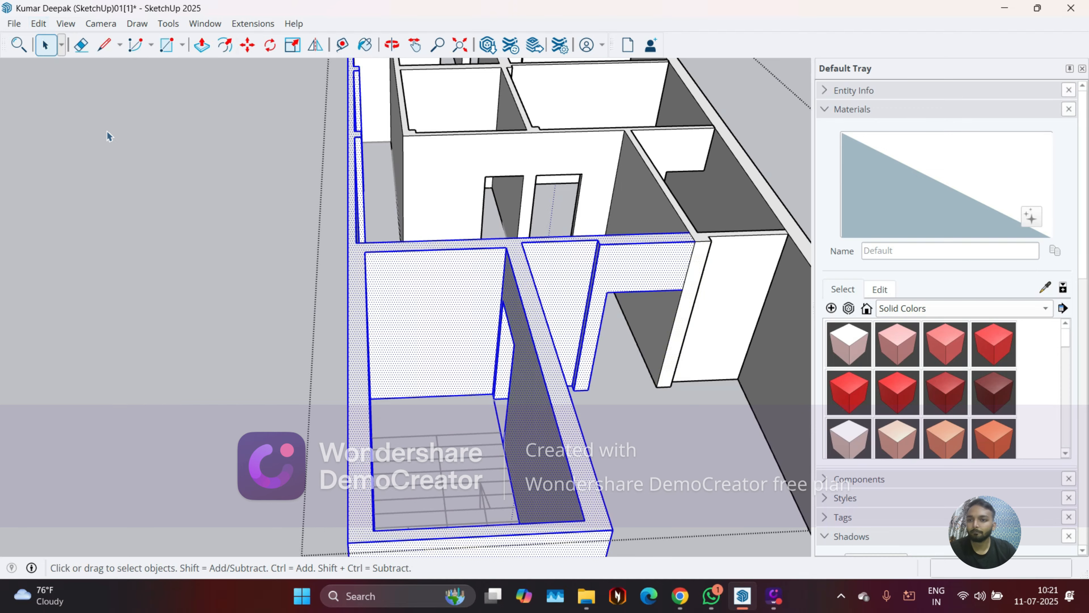
click(190, 343)
Erase the seam edges left where the pasted lintel meets the opposite wall
middle_drag(499, 365, 116, 290)
scroll(103, 228, down, 3)
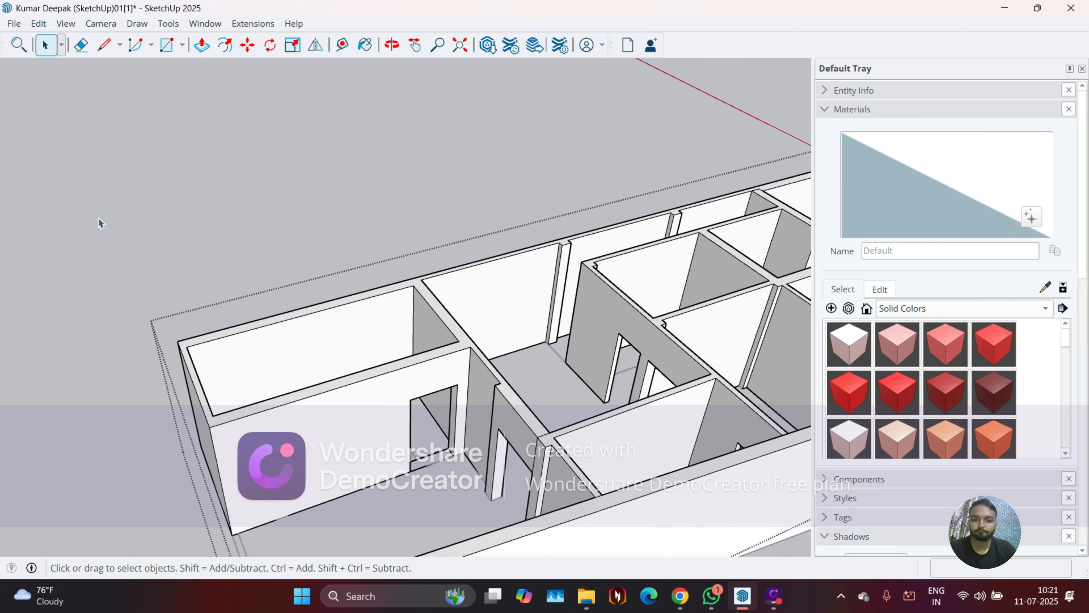
middle_drag(100, 223, 374, 400)
key(space)
scroll(596, 335, up, 5)
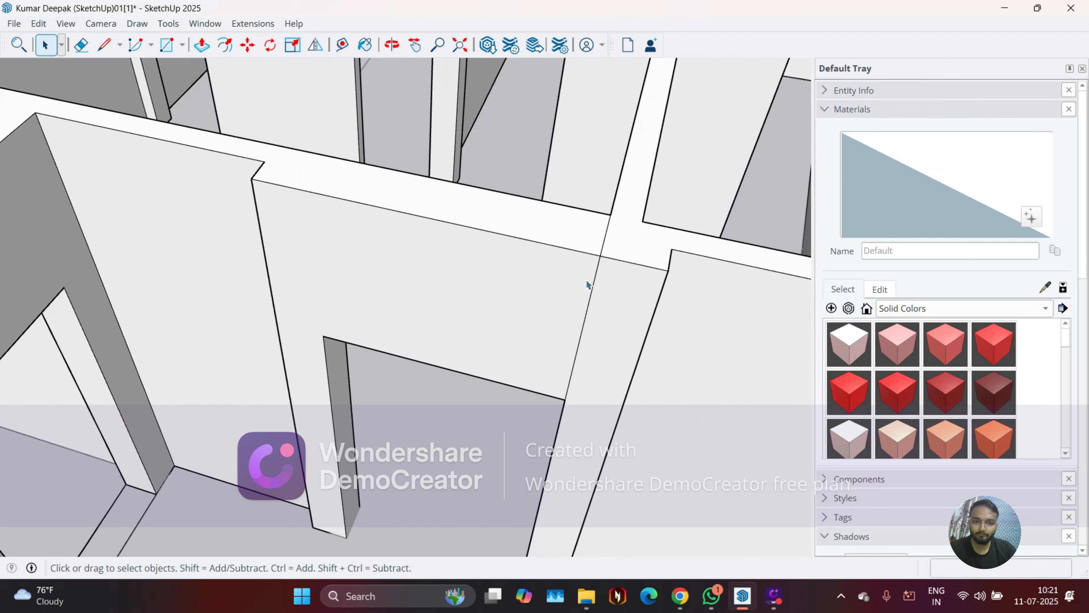
key(ctrl+a)
click(603, 293)
key(e)
drag(601, 287, 535, 289)
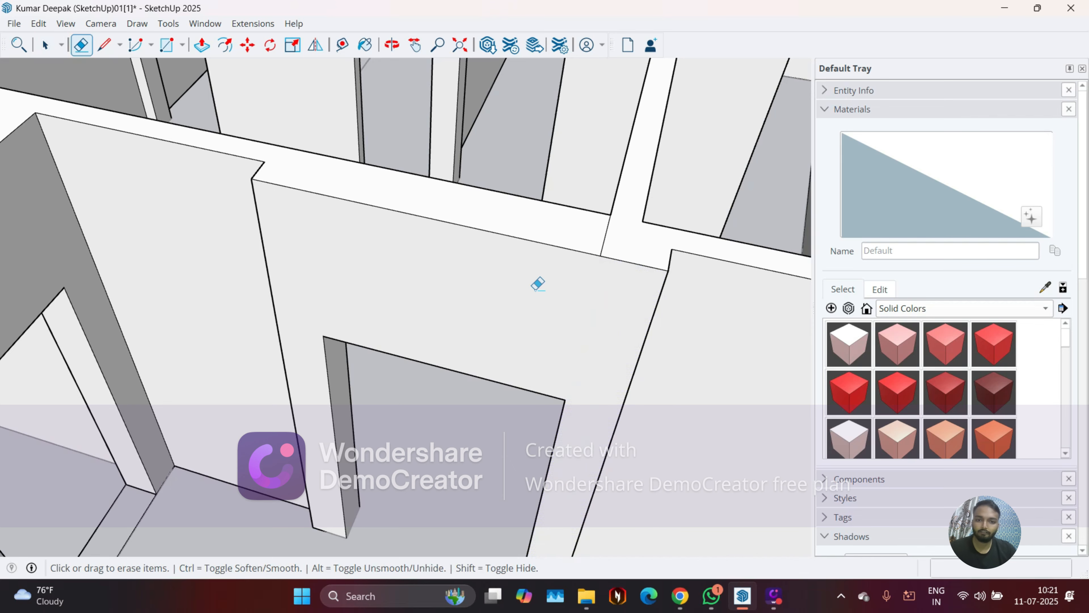
scroll(632, 224, up, 2)
scroll(560, 233, down, 3)
Inspect the combined wall layout from several angles, checking the door openings and the gap beside the staircase wall
middle_drag(532, 269, 762, 266)
scroll(537, 244, down, 8)
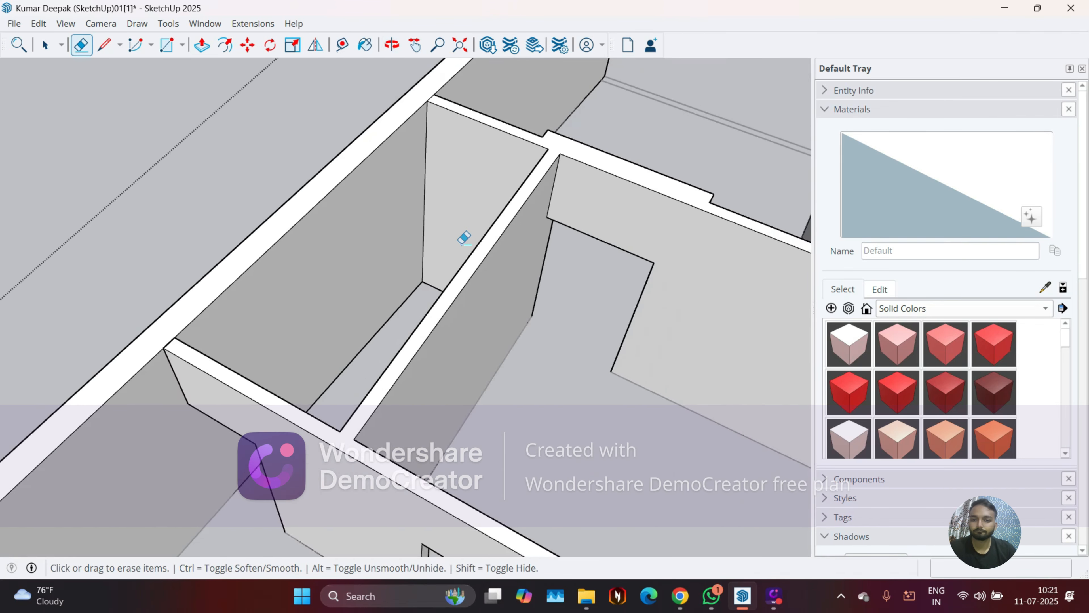
scroll(409, 376, down, 5)
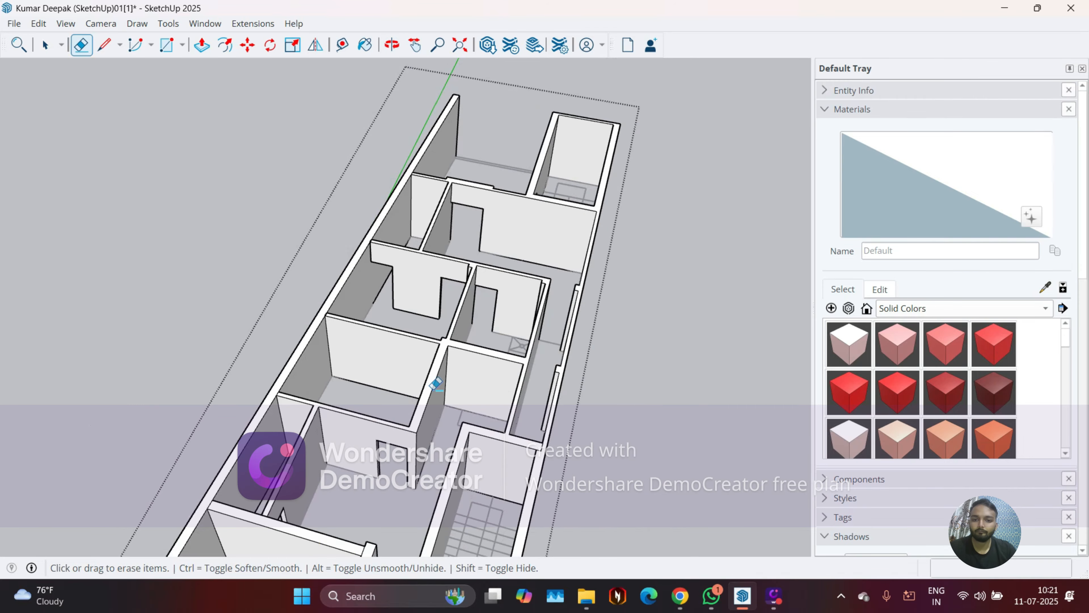
mouse_move(433, 382)
middle_down()
mouse_move(219, 372)
mouse_move(347, 360)
mouse_move(435, 268)
mouse_move(493, 277)
mouse_move(499, 390)
mouse_move(428, 455)
middle_up()
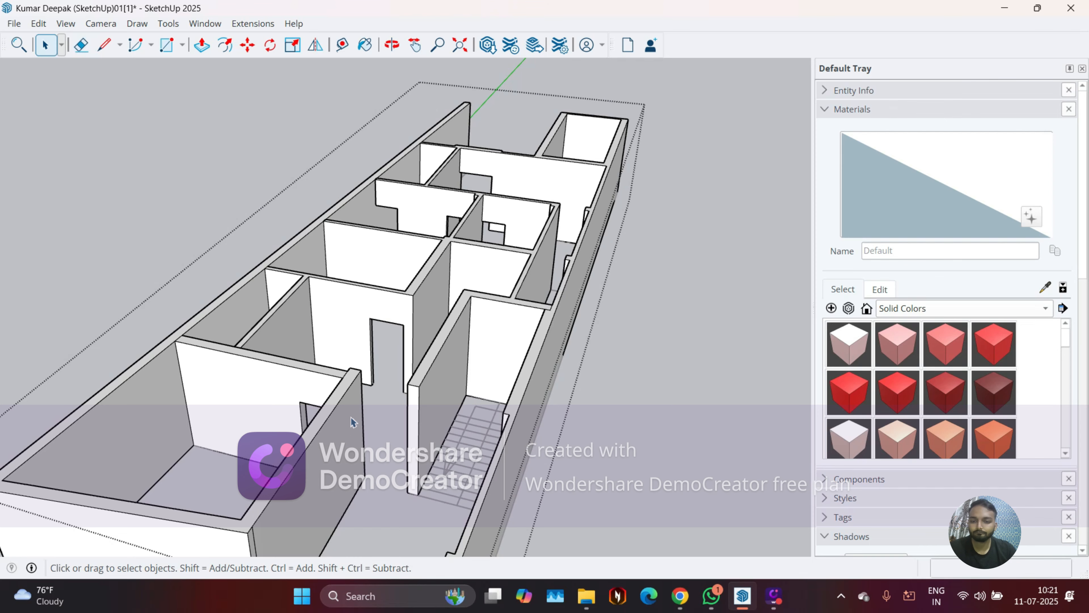
scroll(352, 422, up, 8)
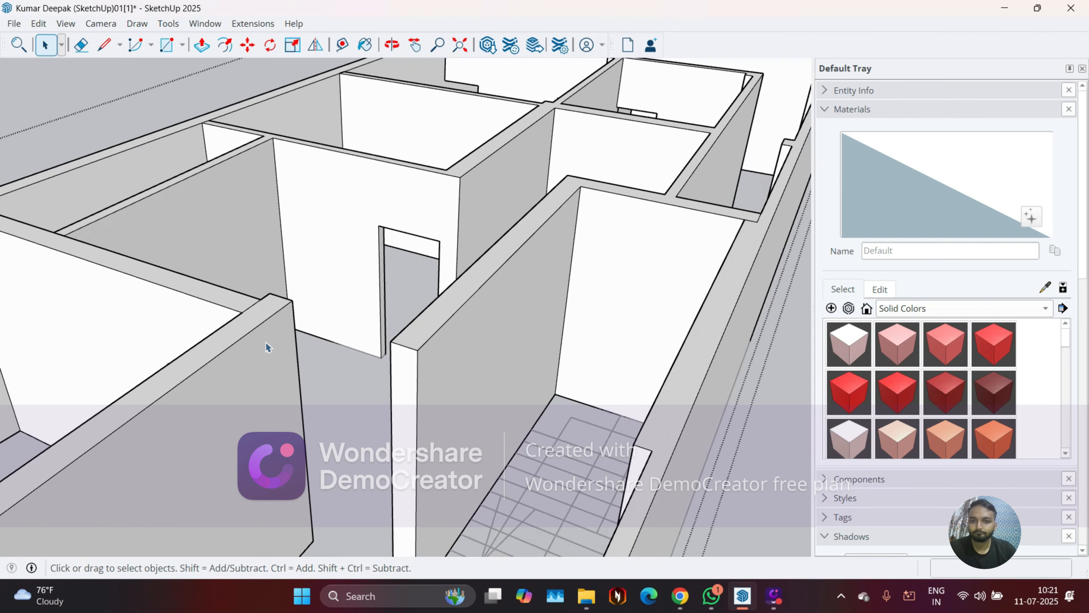
scroll(267, 347, down, 10)
middle_drag(300, 412, 278, 446)
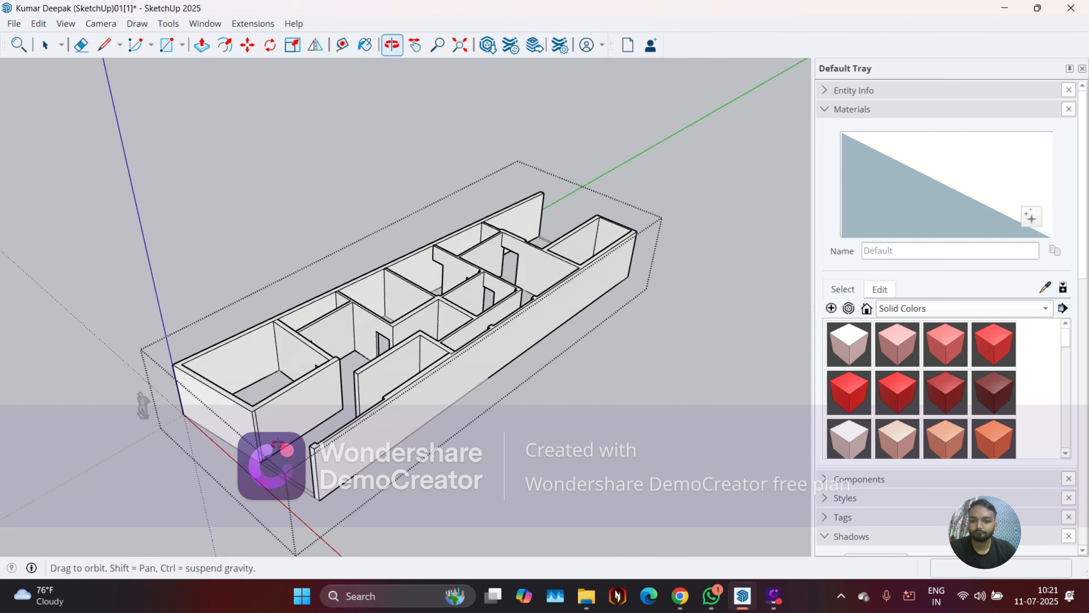
scroll(322, 423, up, 3)
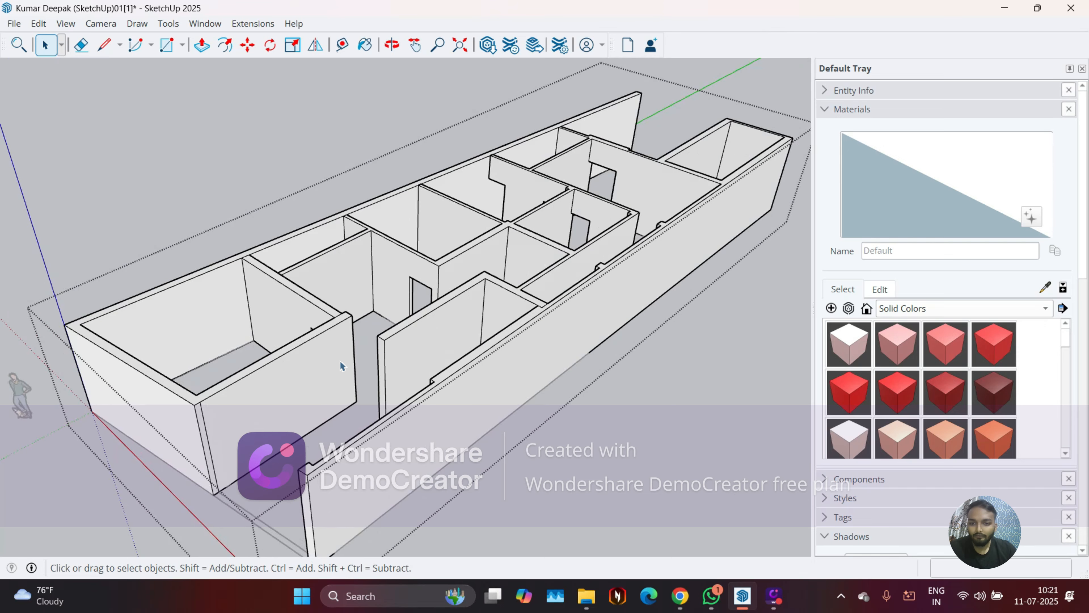
scroll(346, 336, up, 4)
middle_drag(347, 337, 401, 360)
scroll(365, 328, up, 5)
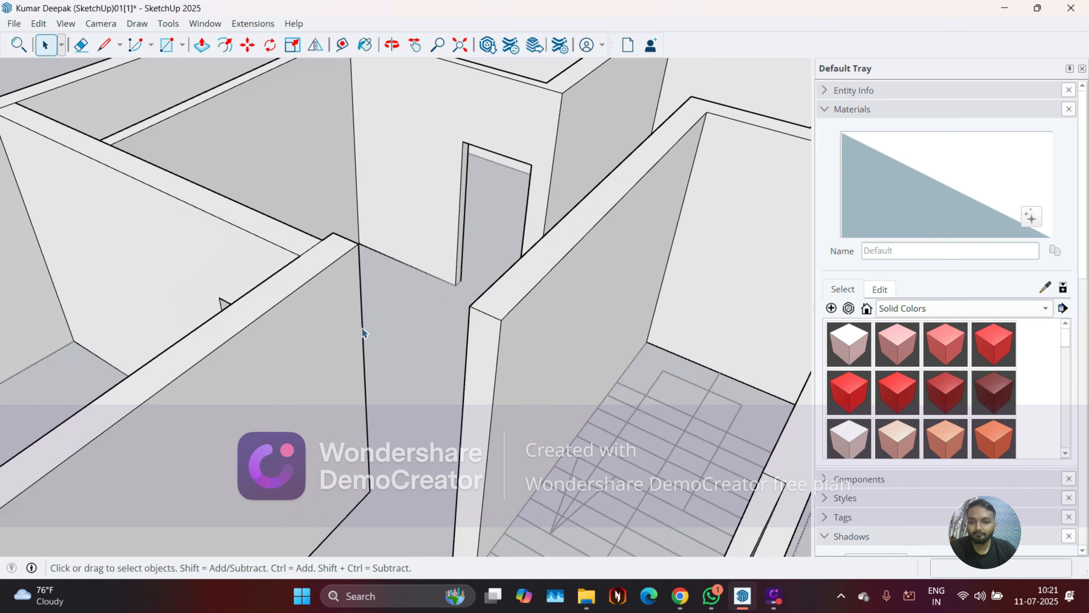
scroll(388, 331, down, 8)
middle_drag(585, 227, 575, 353)
scroll(681, 161, up, 4)
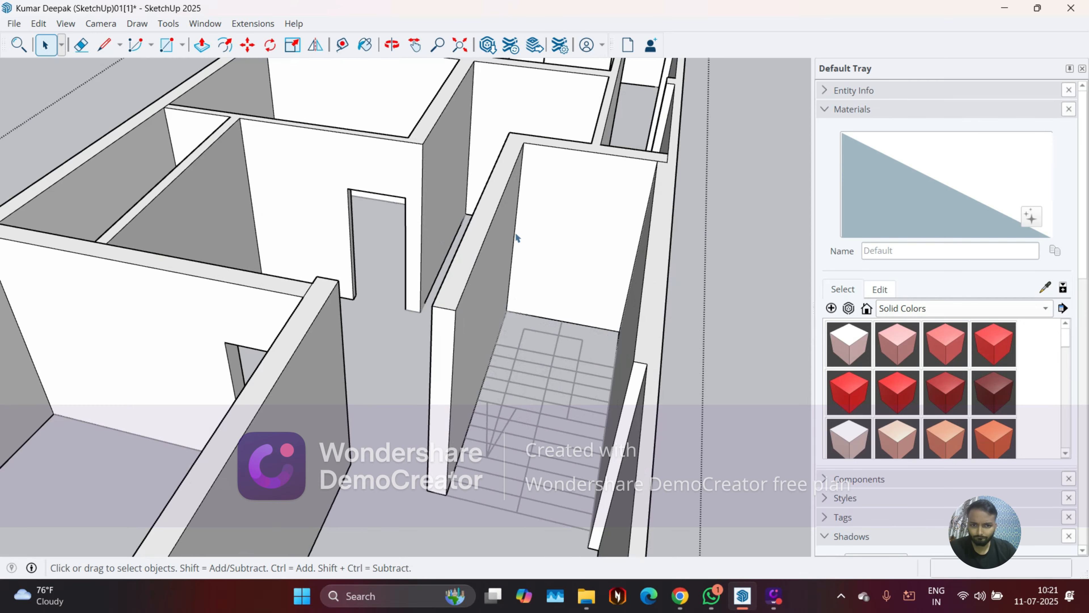
scroll(554, 239, down, 4)
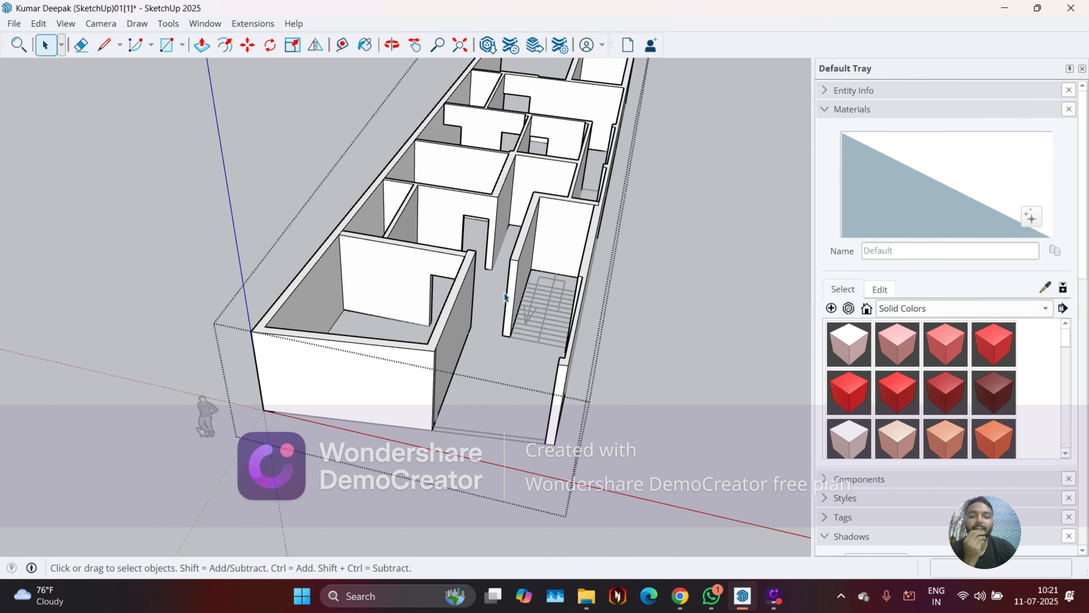
middle_drag(525, 257, 494, 407)
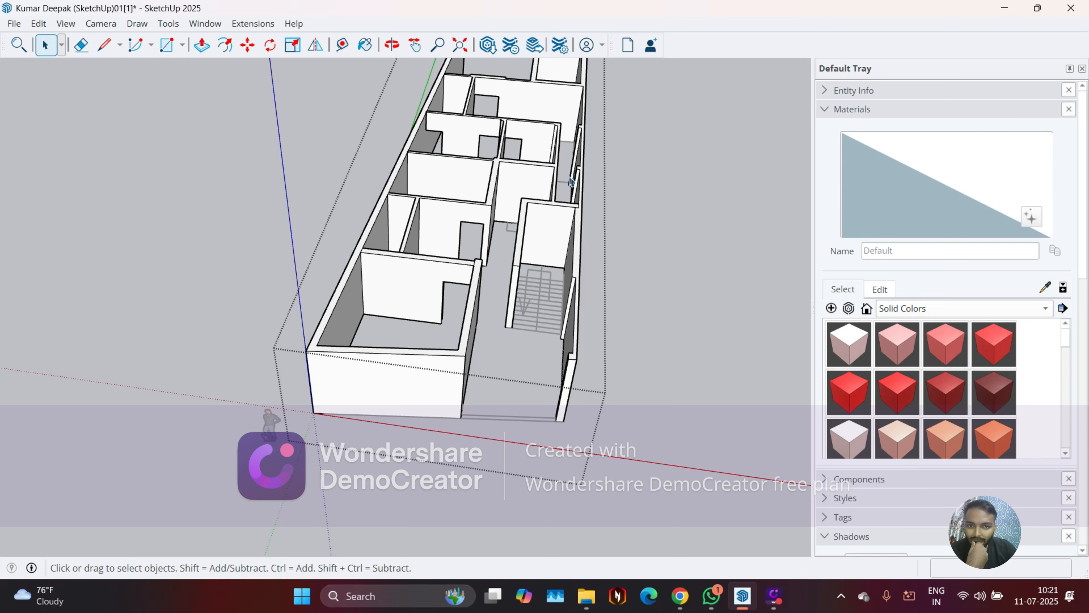
scroll(493, 367, down, 1)
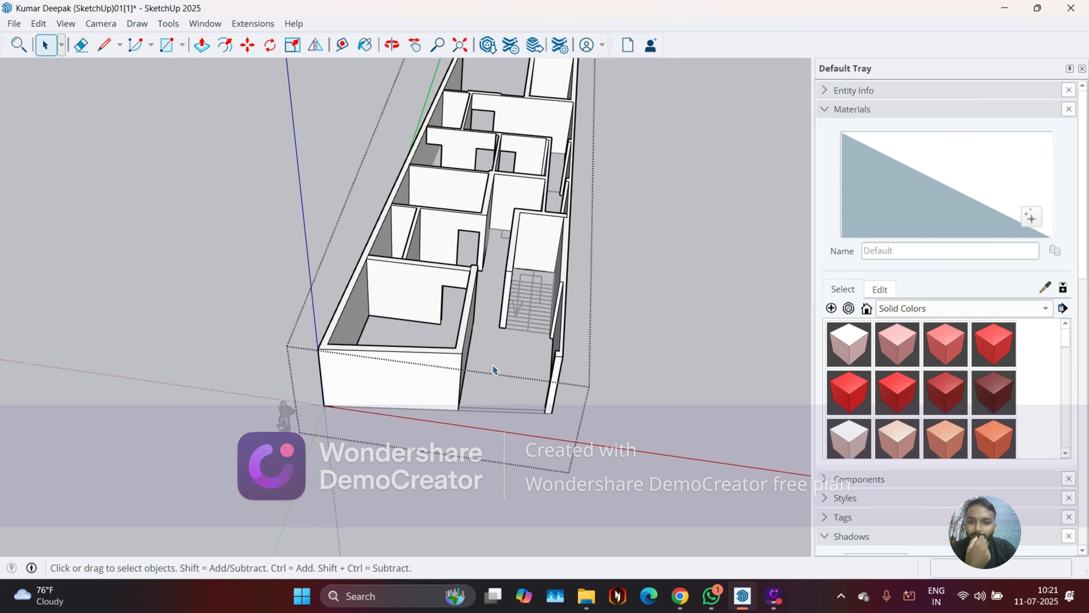
middle_drag(493, 367, 367, 333)
scroll(514, 291, up, 5)
scroll(497, 361, down, 3)
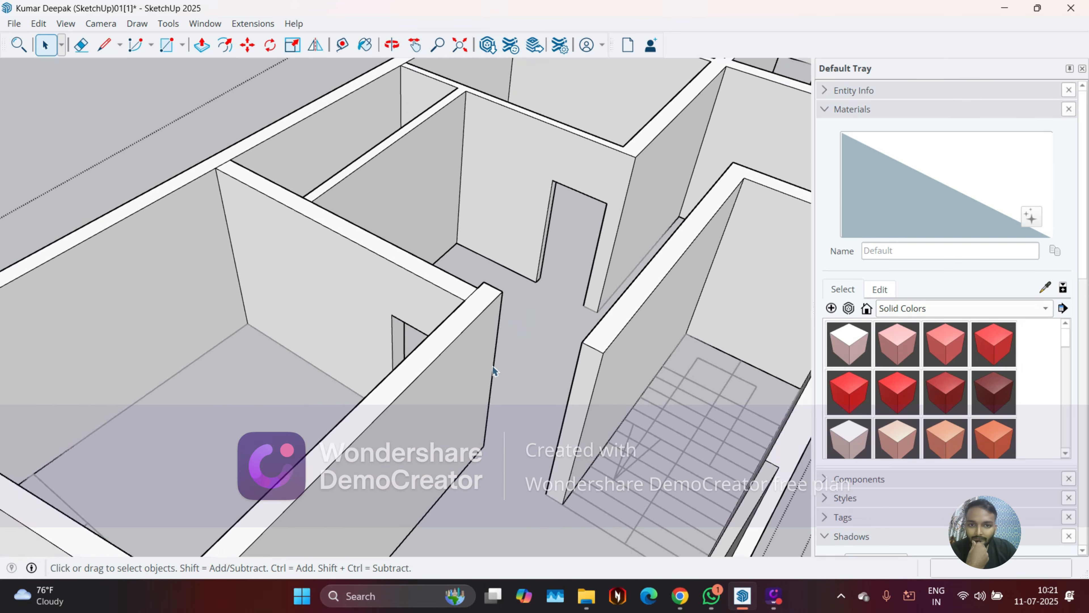
Copy the front room wall's vertical corner edge along its passage-side face to mark the width of a lintel
middle_drag(494, 370, 427, 349)
scroll(427, 349, up, 3)
key(ctrl+a)
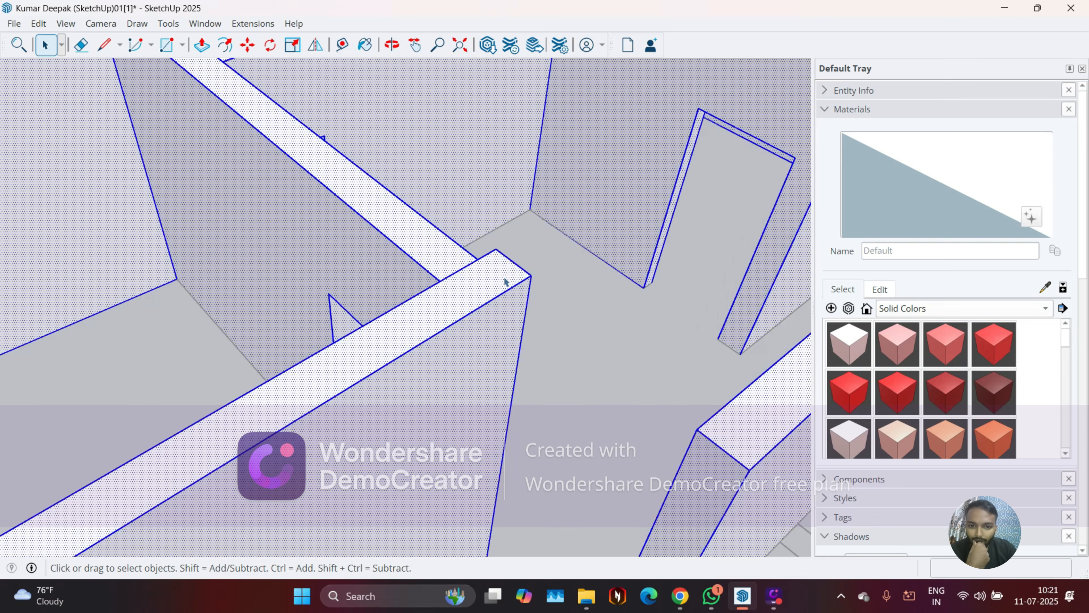
click(527, 297)
middle_drag(526, 296, 452, 385)
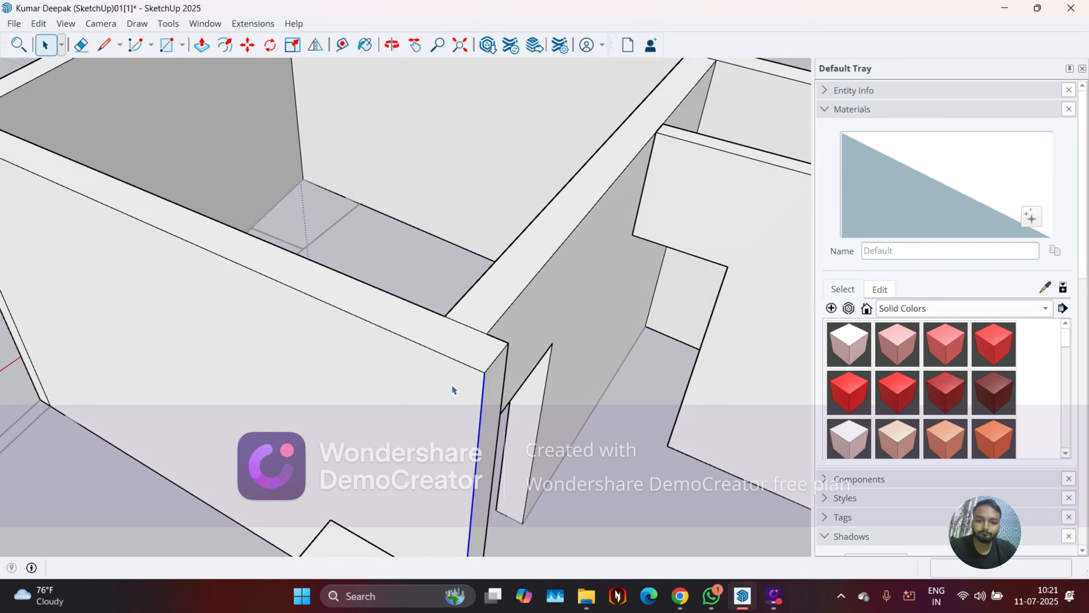
key(m)
key(ctrl)
scroll(472, 392, up, 1)
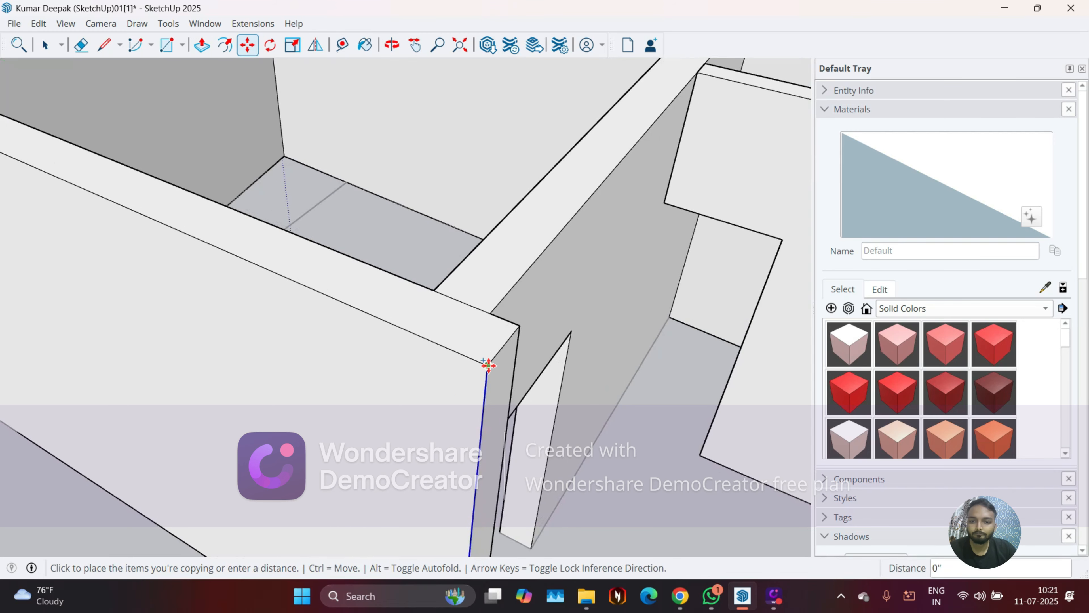
key(space)
Copy the short top edge between the wall corner and the new vertical line 3' downward
click(468, 356)
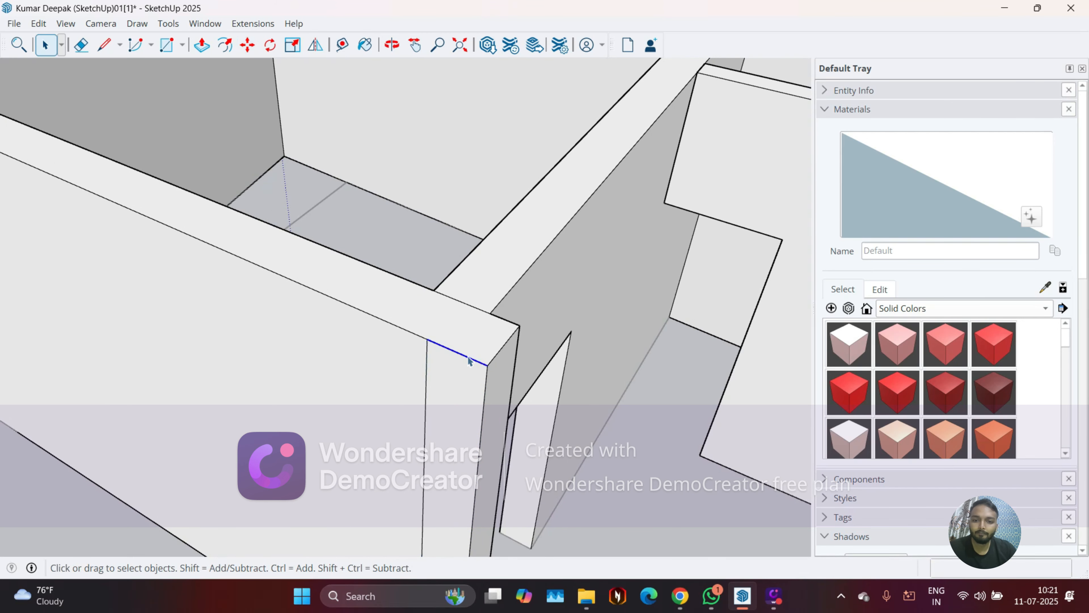
key(m)
key(ctrl)
click(487, 365)
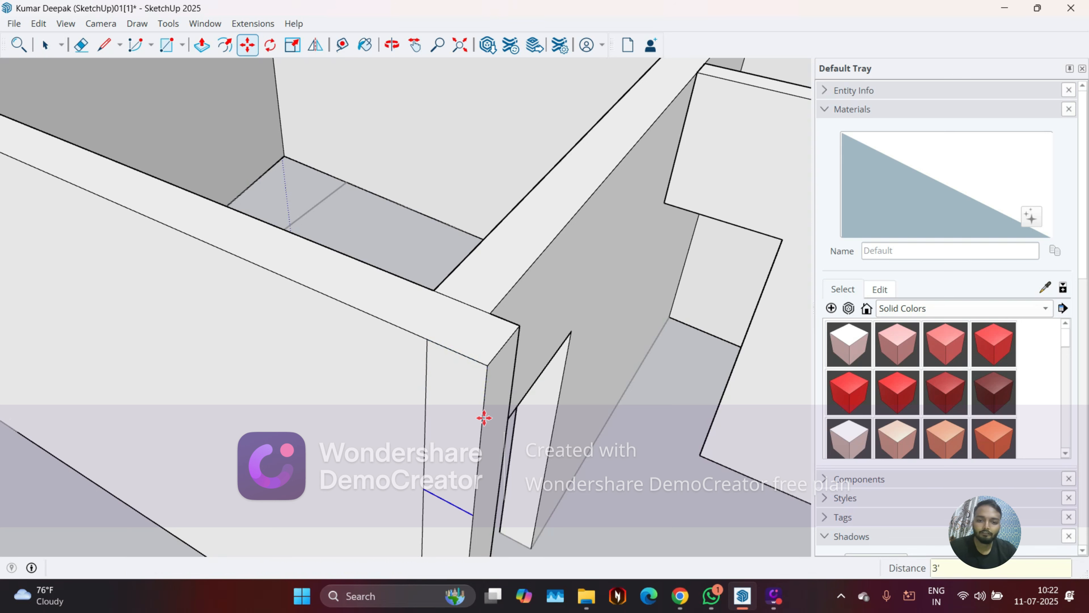
Push/Pull the upper marked face of the front room wall 3' 7" across the passage to the staircase wall as a lintel
key(p)
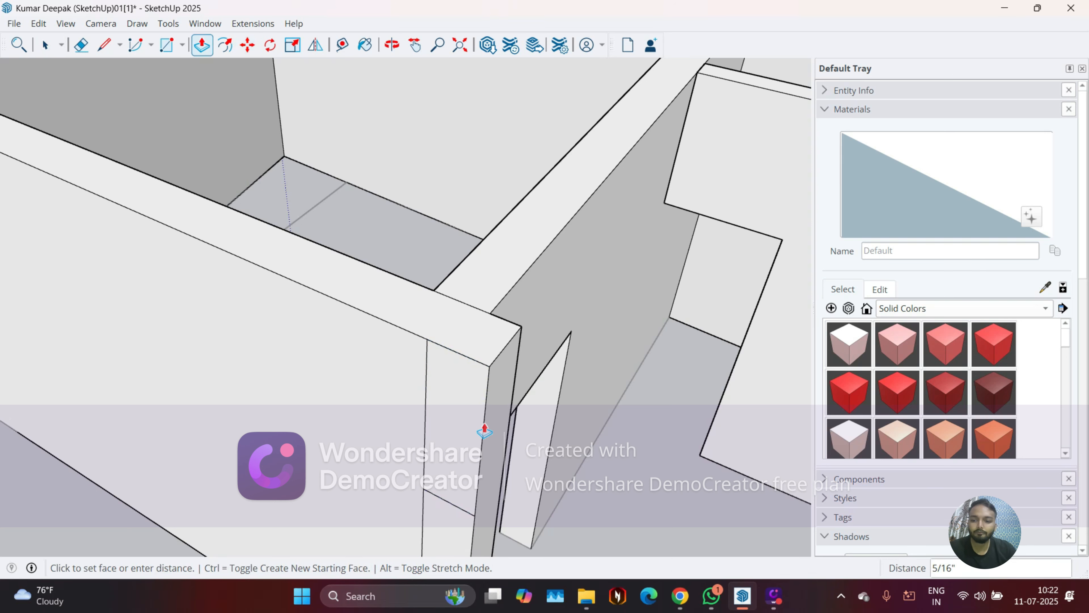
key(Escape)
click(464, 434)
scroll(412, 435, down, 3)
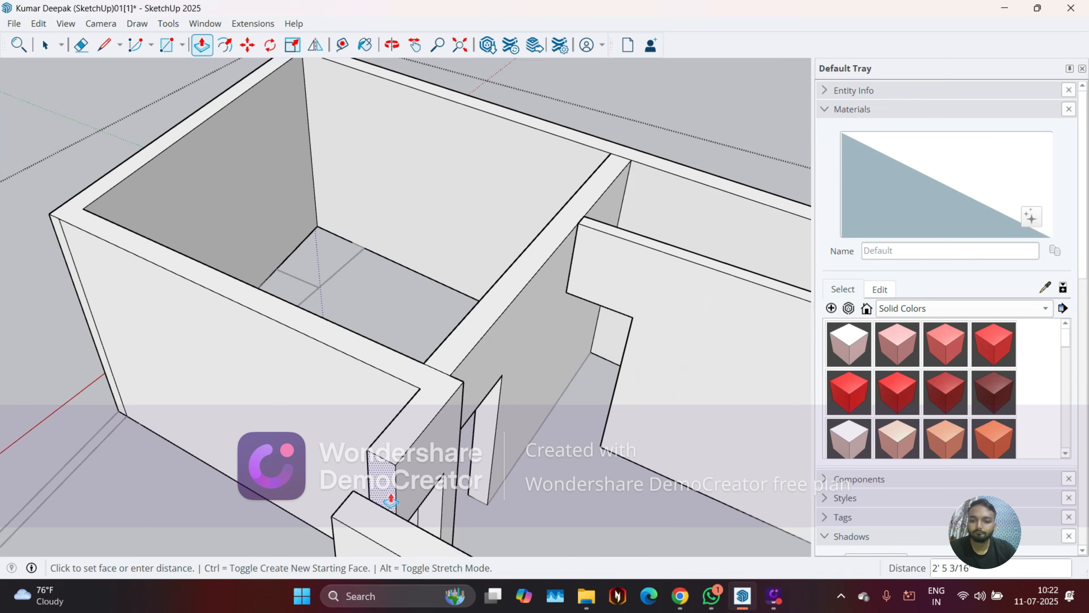
click(354, 494)
middle_drag(345, 504, 562, 500)
scroll(292, 412, down, 3)
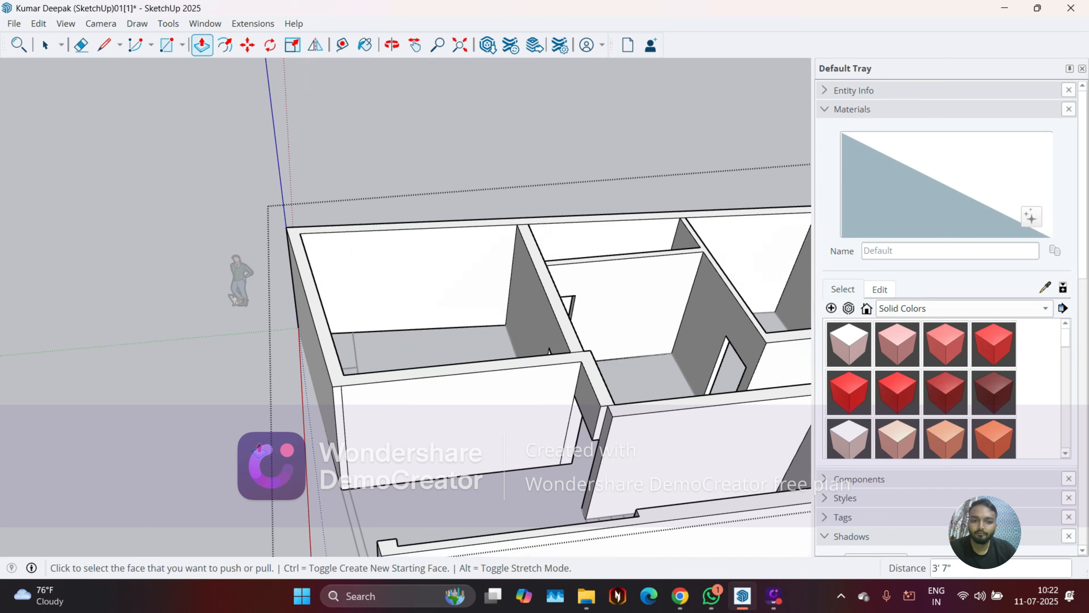
Erase the leftover outline on the wall below the lintel and the seam where the lintel joins the staircase wall
middle_drag(300, 423, 559, 426)
scroll(600, 369, up, 3)
scroll(503, 401, down, 3)
scroll(595, 430, up, 5)
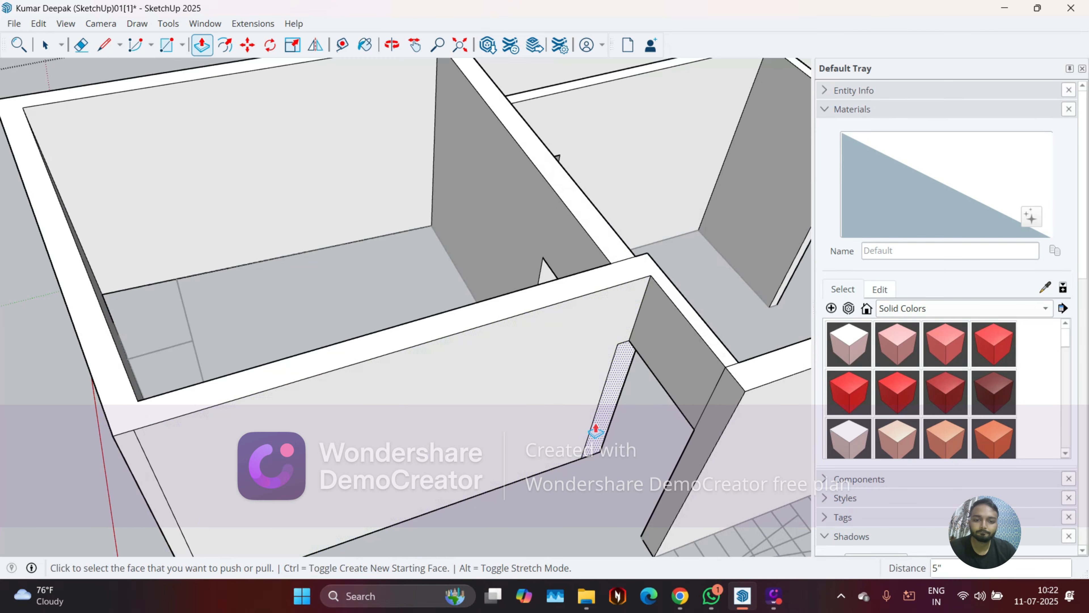
key(e)
scroll(606, 382, up, 5)
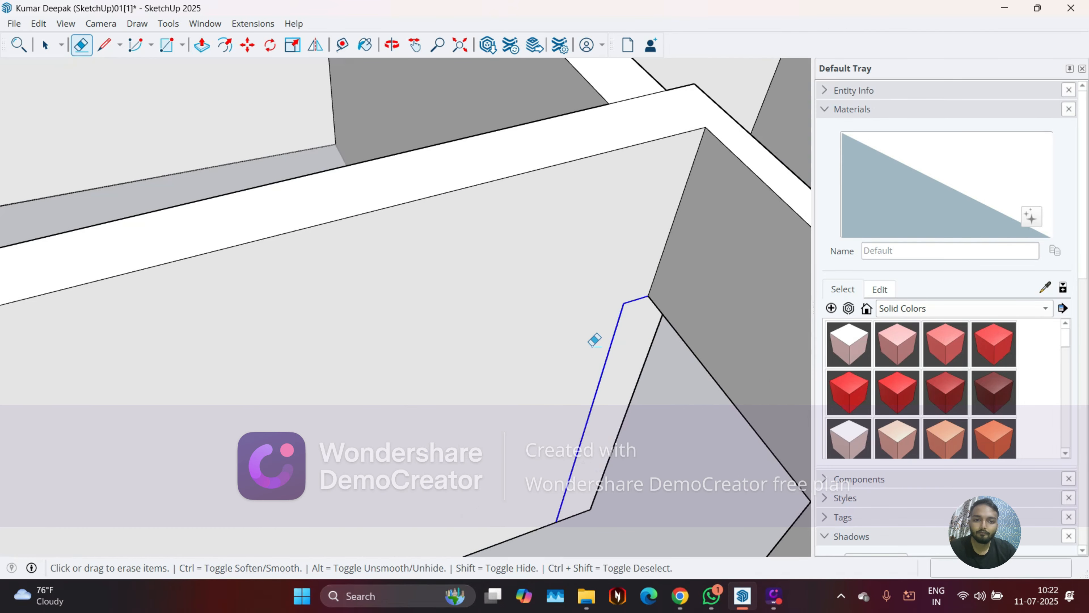
scroll(486, 340, down, 5)
scroll(629, 350, up, 3)
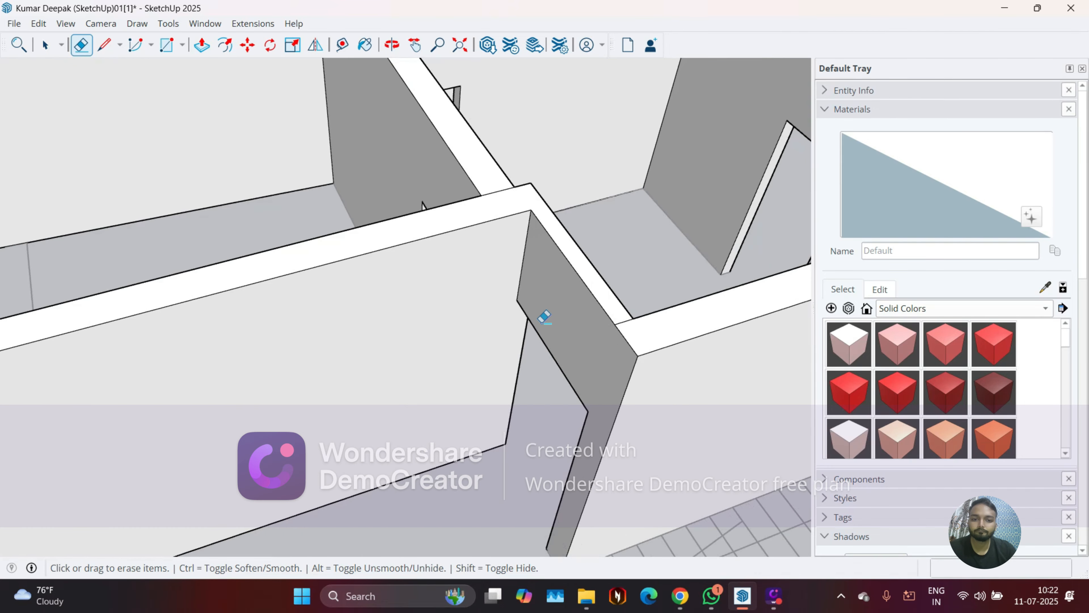
scroll(603, 308, up, 5)
click(625, 353)
scroll(560, 317, down, 5)
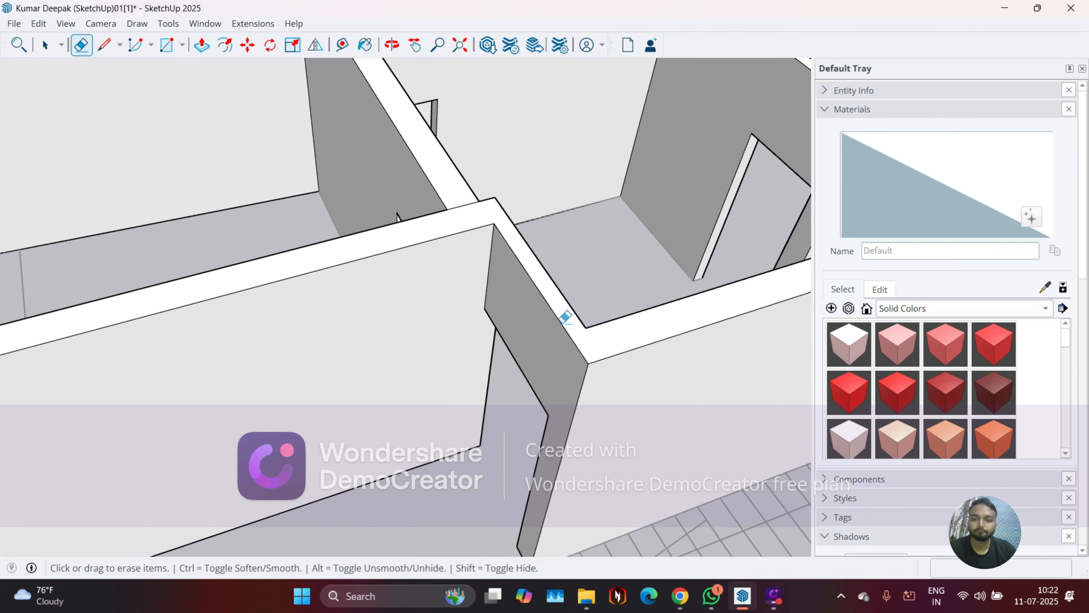
Examine the passage lintel and the neighbouring wall junctions from several sides for leftover seam edges
scroll(566, 318, down, 5)
mouse_move(518, 333)
middle_down()
mouse_move(484, 268)
mouse_move(522, 246)
mouse_move(669, 264)
middle_up()
middle_drag(558, 270, 669, 275)
scroll(557, 107, up, 3)
scroll(515, 274, down, 3)
mouse_move(515, 268)
middle_down()
mouse_move(555, 266)
mouse_move(607, 154)
middle_up()
scroll(596, 168, up, 3)
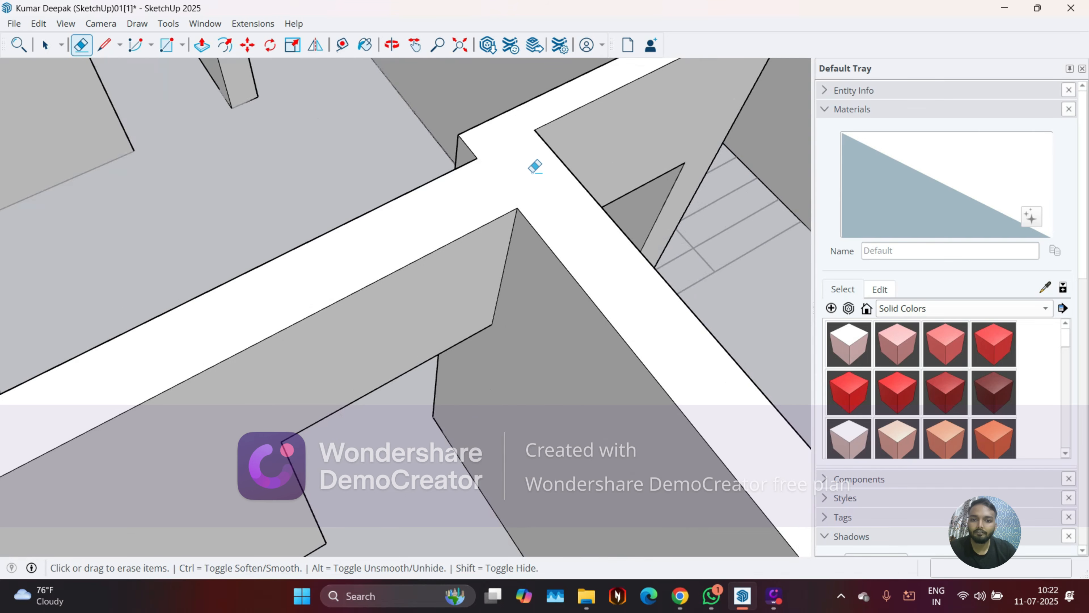
scroll(422, 228, down, 1)
middle_drag(427, 223, 720, 214)
mouse_move(365, 253)
middle_down()
mouse_move(623, 256)
mouse_move(673, 245)
middle_up()
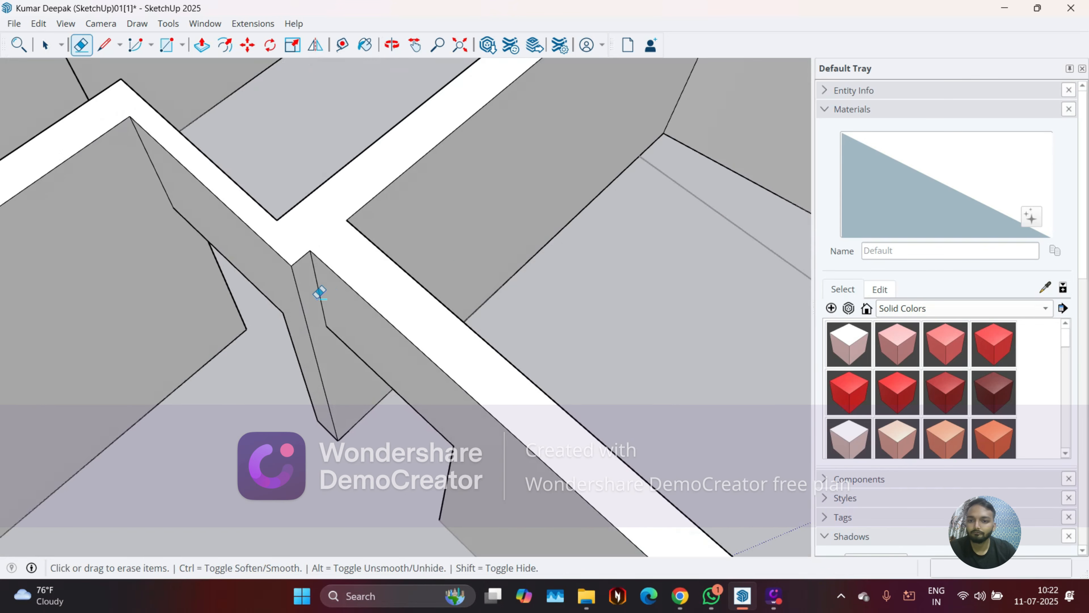
middle_drag(317, 299, 504, 284)
scroll(484, 279, down, 2)
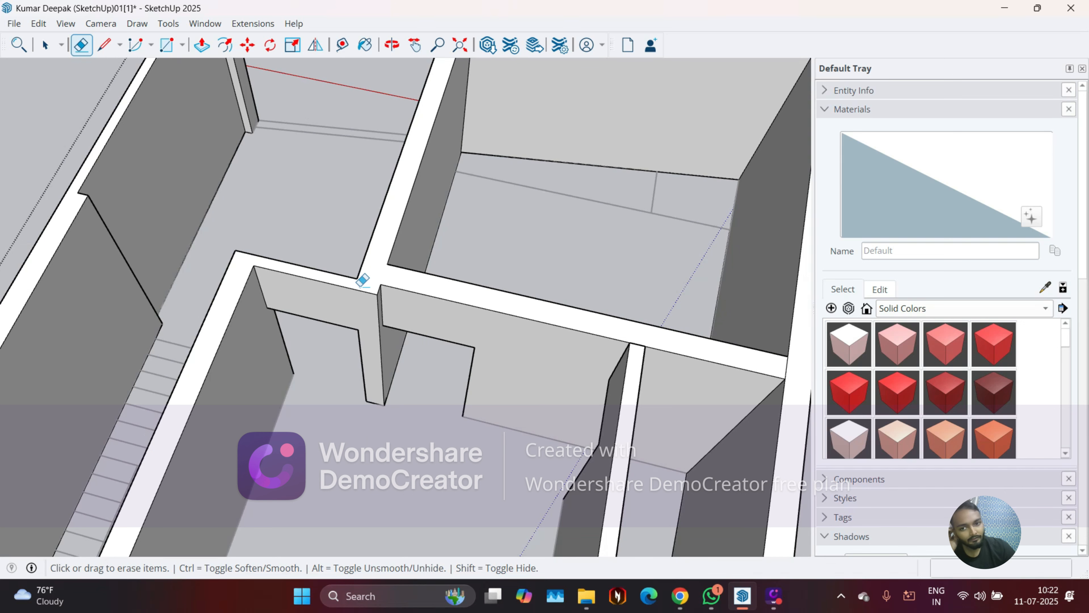
Examine the lintels and wall junctions from several sides for leftover seam edges and close the wall group
scroll(362, 281, up, 1)
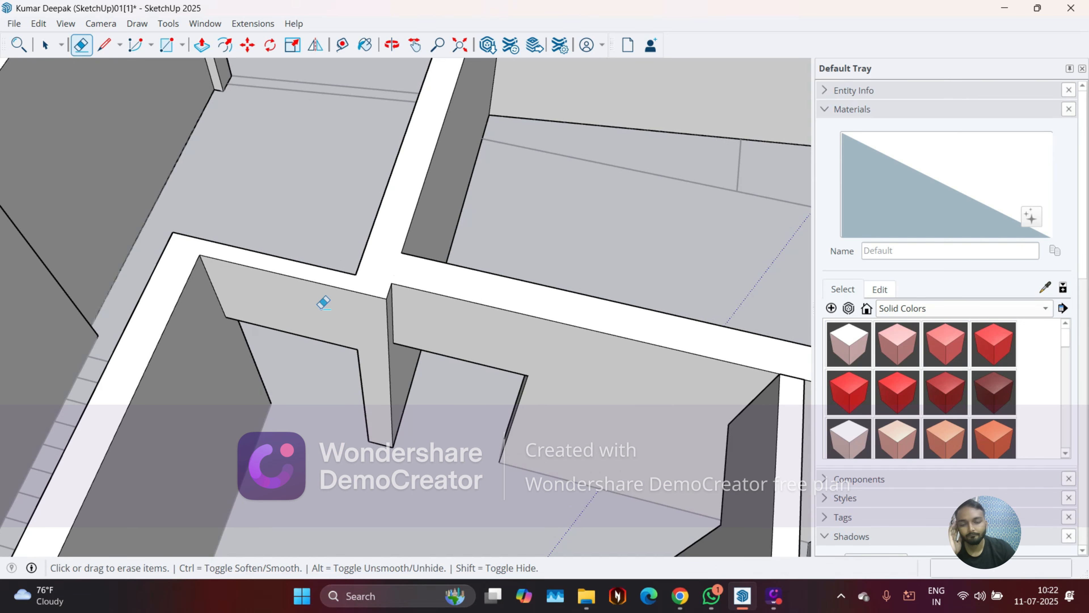
scroll(381, 286, down, 1)
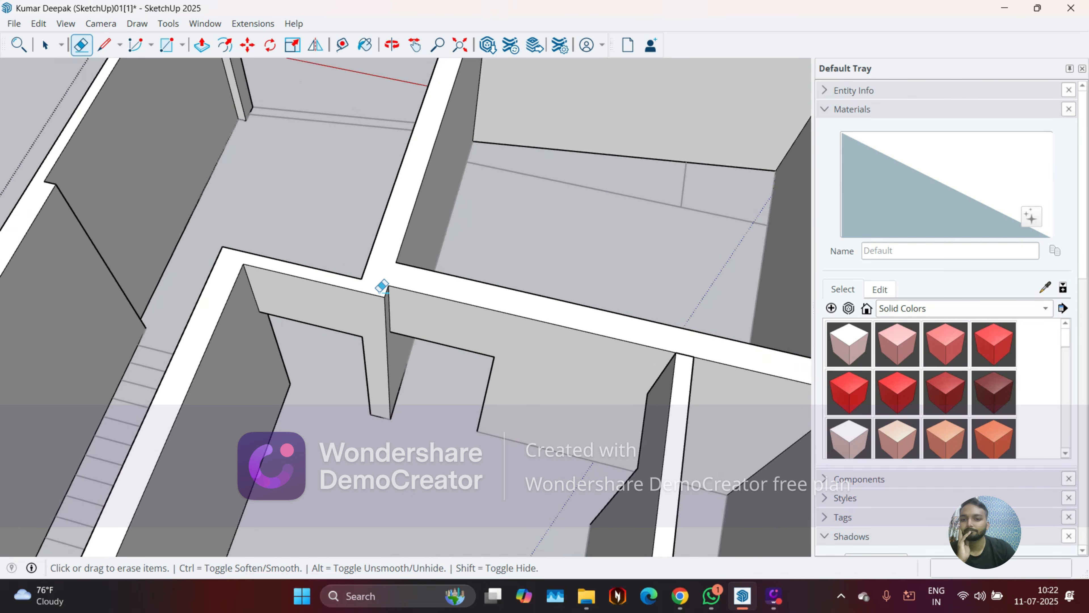
mouse_move(377, 284)
middle_down()
mouse_move(377, 263)
mouse_move(318, 363)
middle_up()
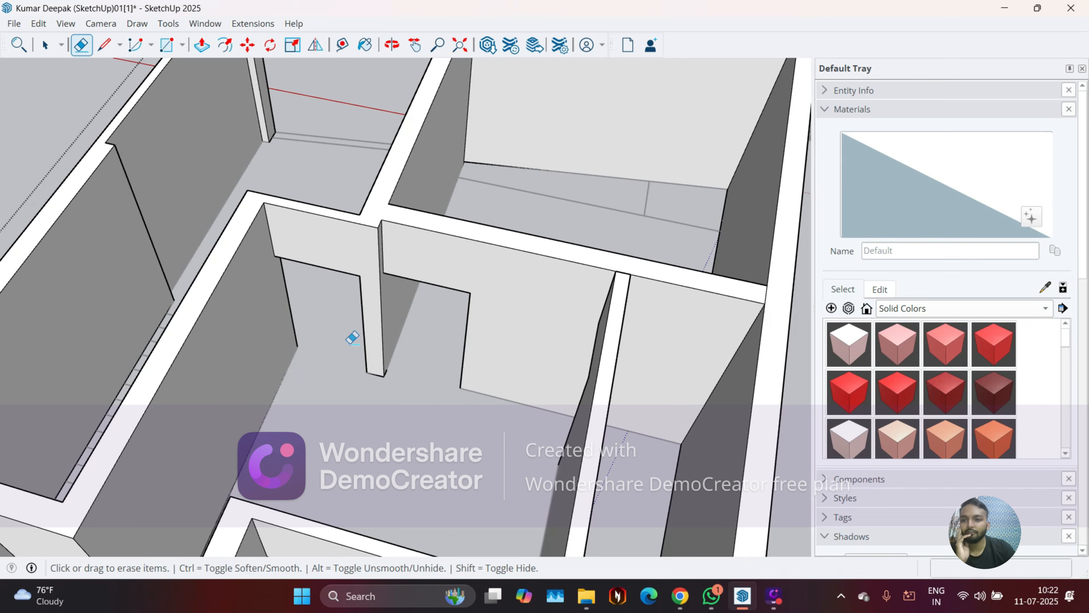
middle_drag(400, 286, 224, 311)
scroll(277, 316, down, 3)
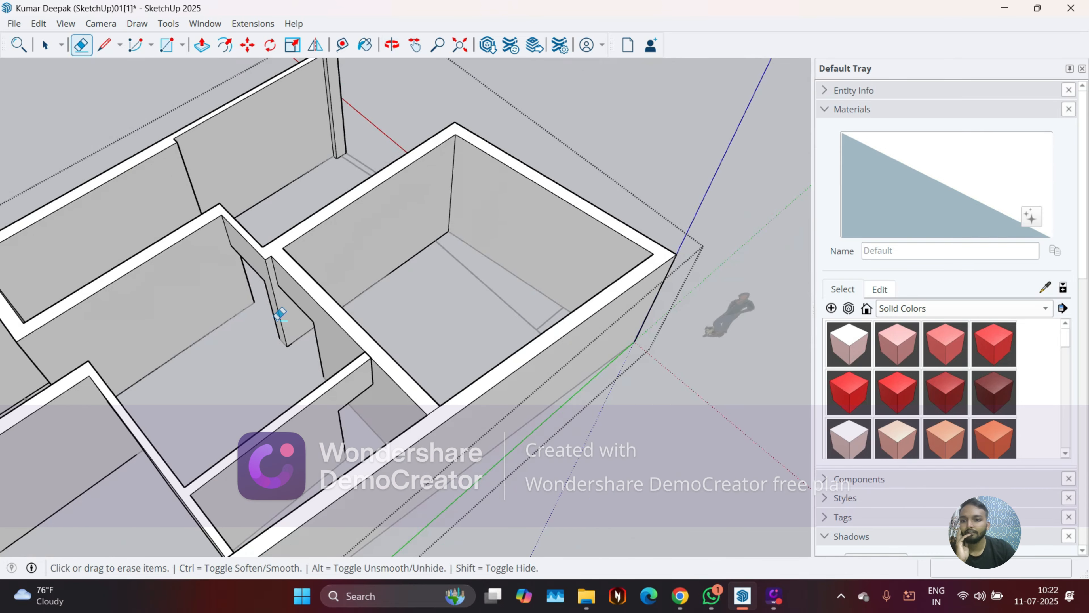
scroll(386, 354, up, 1)
scroll(387, 355, down, 1)
middle_drag(386, 355, 87, 481)
middle_drag(231, 419, 121, 413)
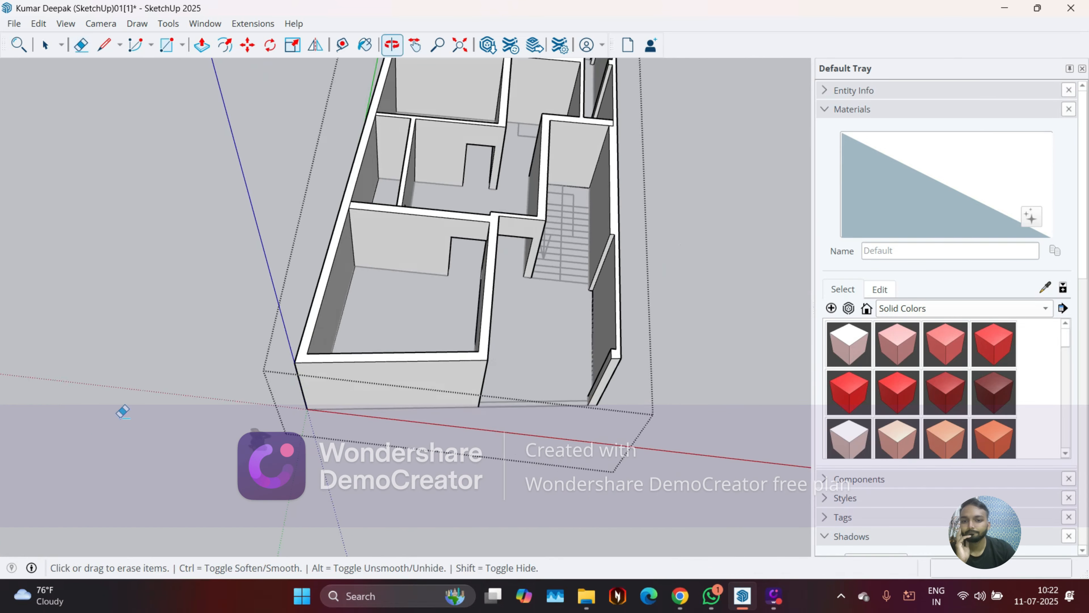
scroll(210, 381, down, 3)
mouse_move(240, 383)
middle_down()
mouse_move(250, 384)
mouse_move(243, 291)
mouse_move(297, 334)
middle_up()
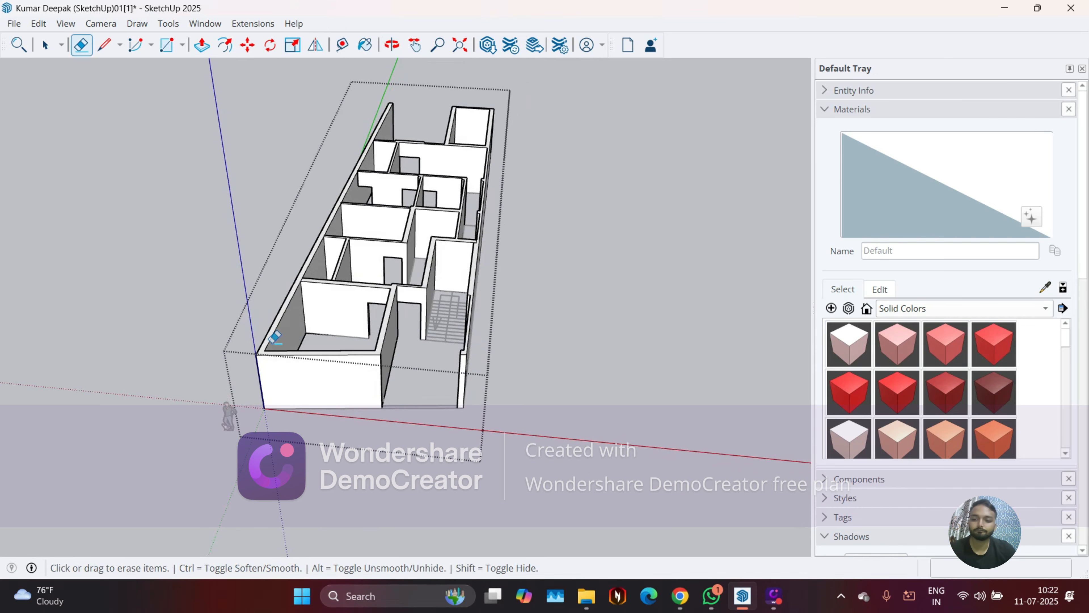
click(163, 261)
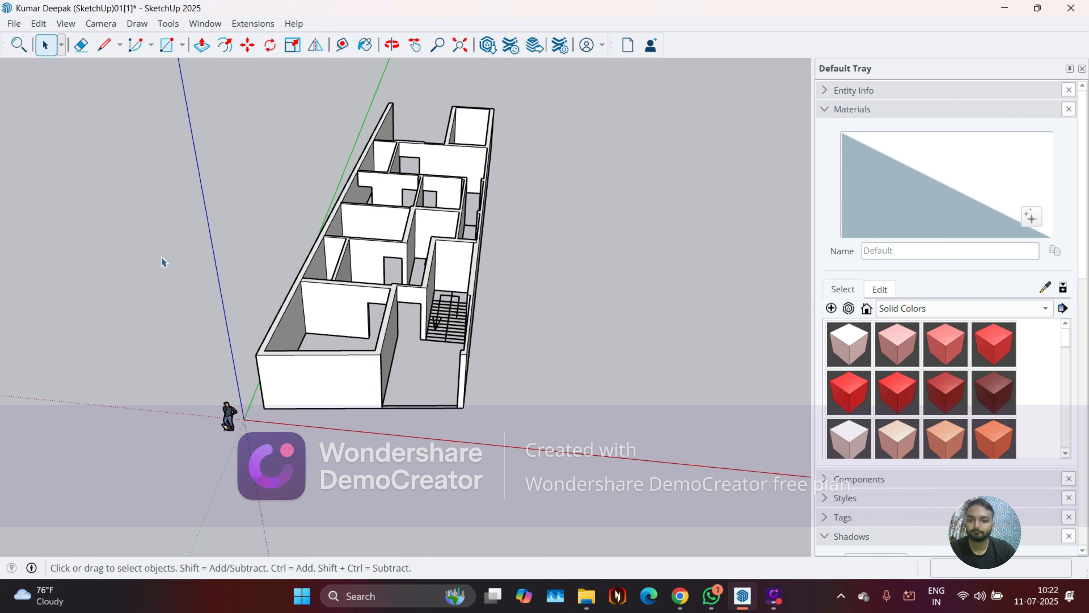
Erase the short leftover seam edge on the wall tops where the staircase wall meets the long outer wall
middle_drag(239, 316, 445, 306)
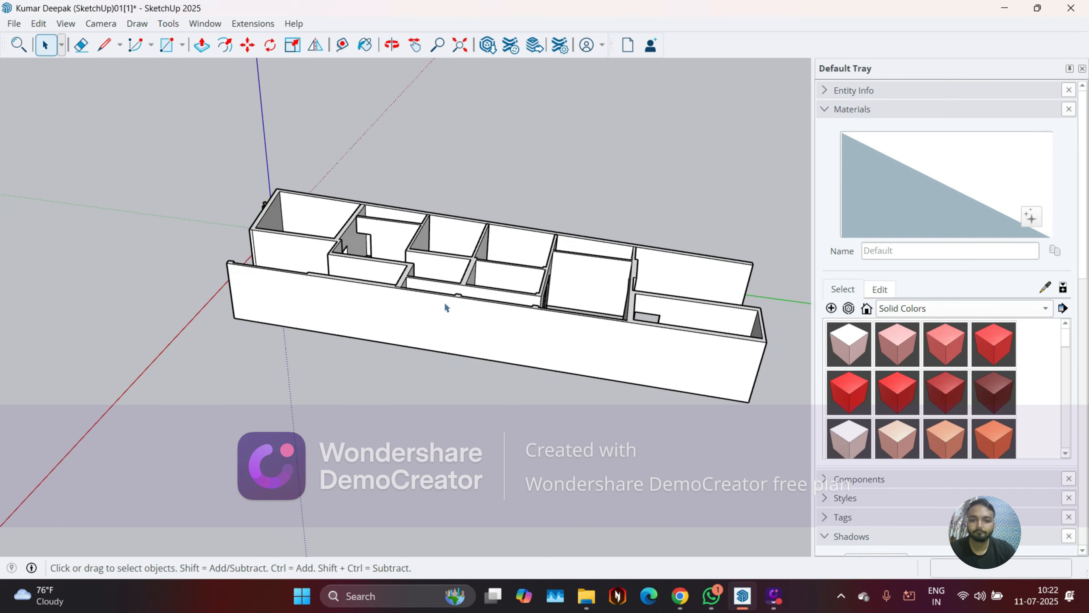
scroll(505, 330, up, 1)
scroll(505, 330, up, 3)
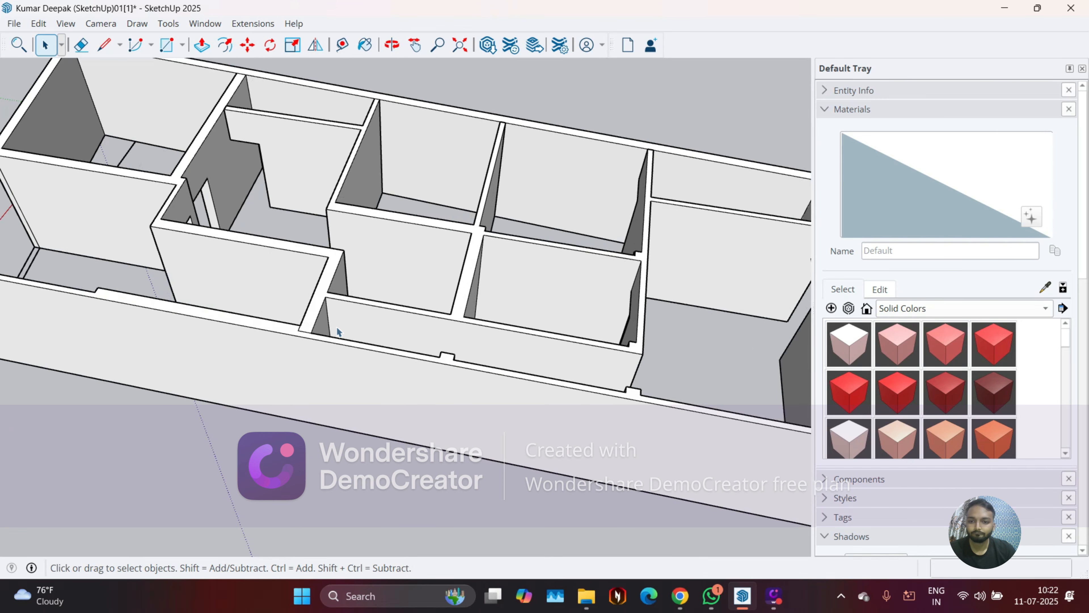
scroll(337, 327, up, 6)
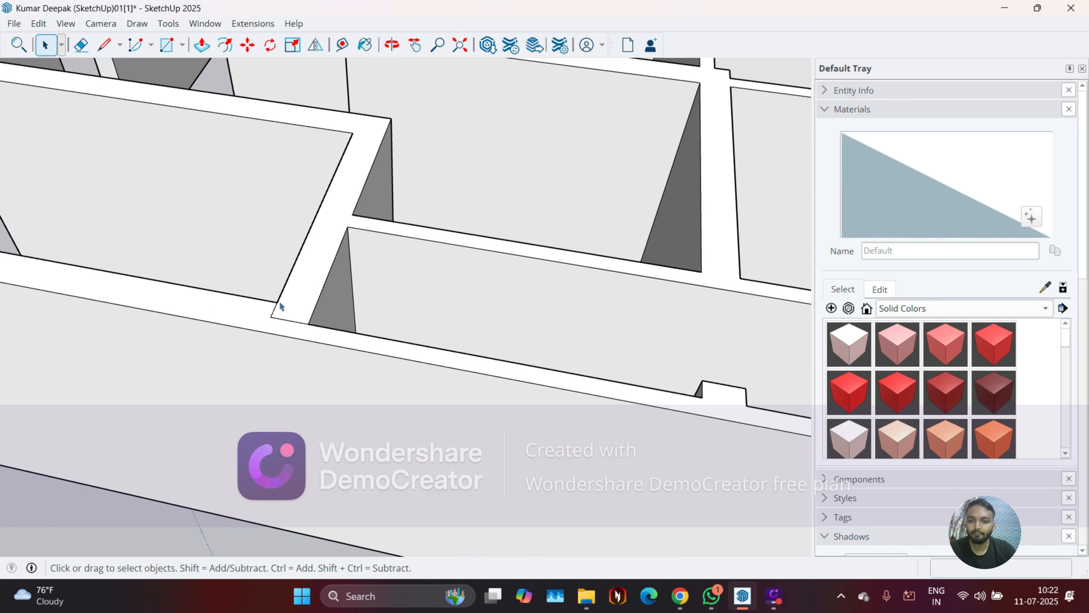
triple_click(294, 308)
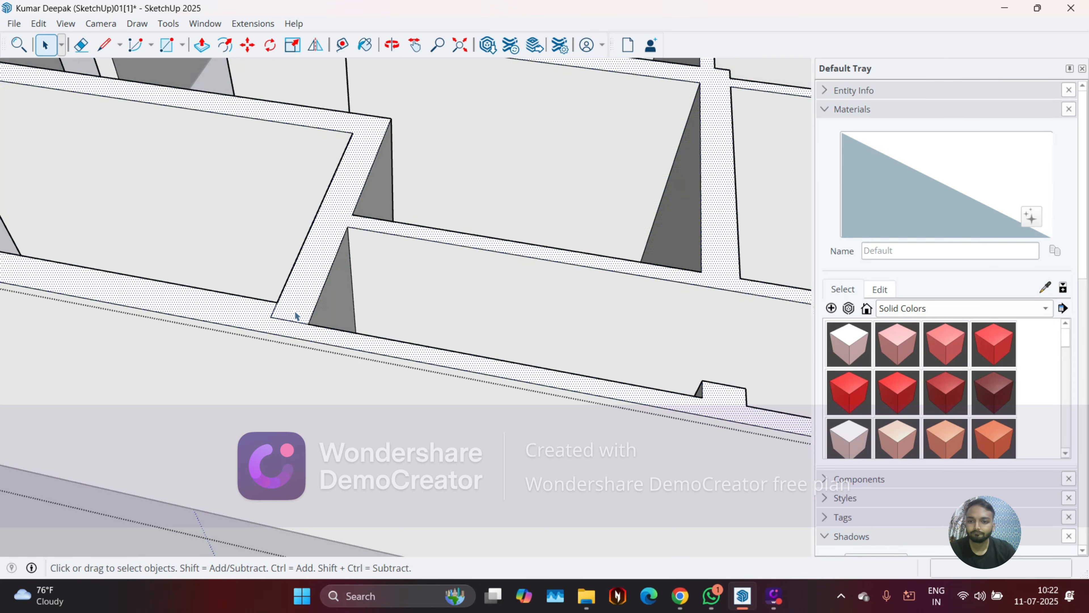
key(e)
scroll(283, 315, up, 3)
click(281, 320)
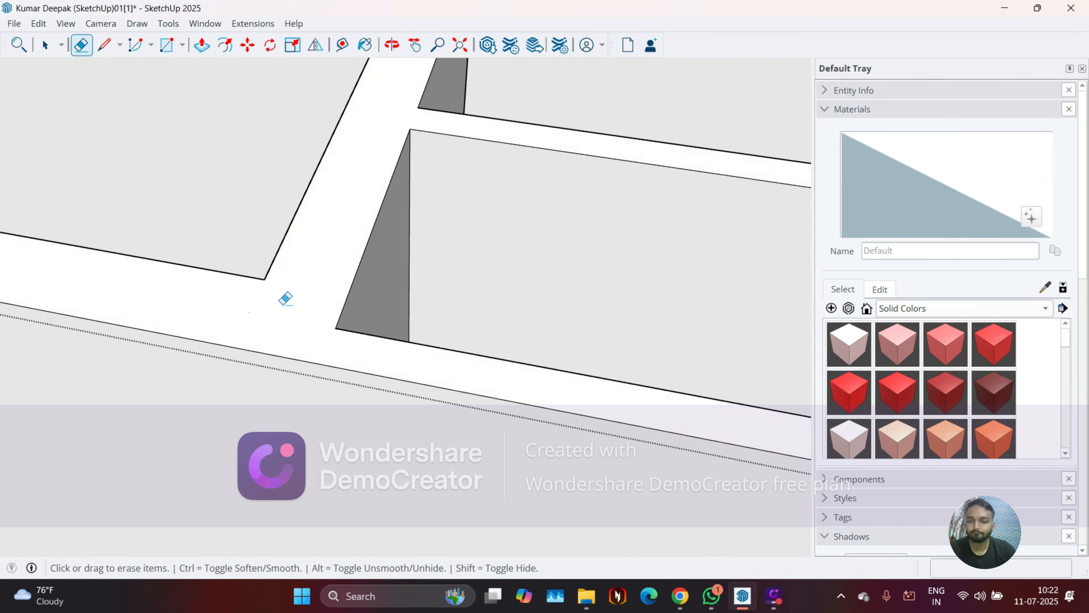
scroll(286, 296, down, 10)
mouse_move(294, 294)
middle_down()
mouse_move(531, 316)
mouse_move(425, 312)
middle_up()
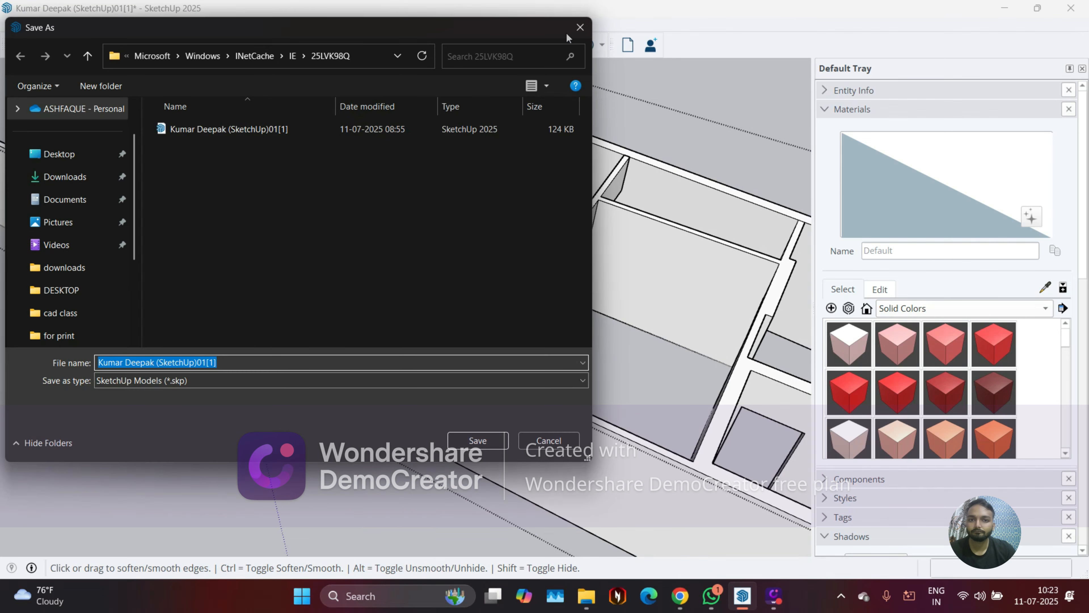
click(580, 27)
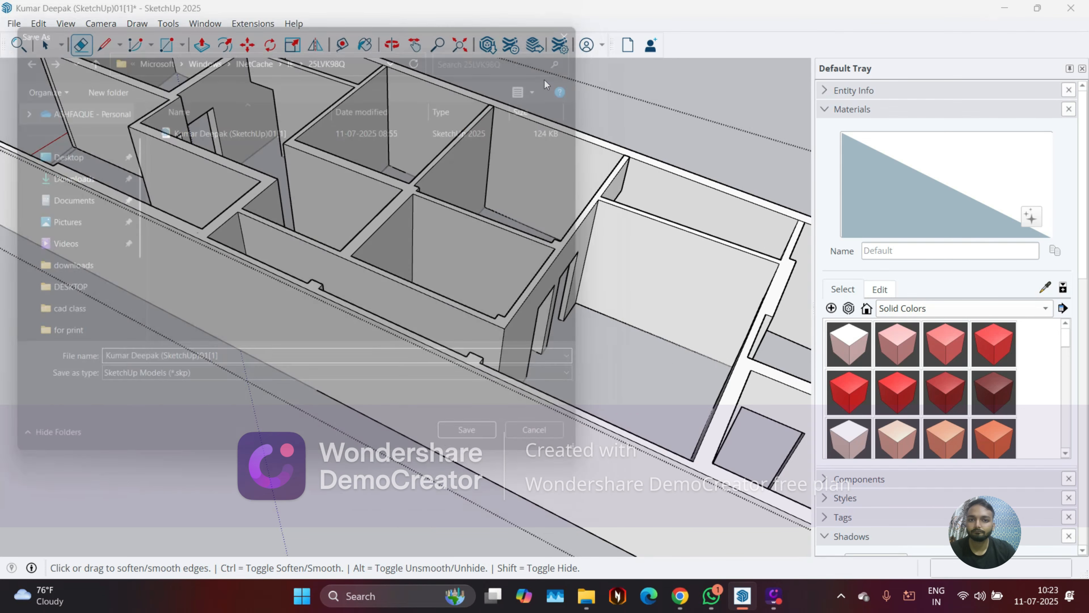
key(space)
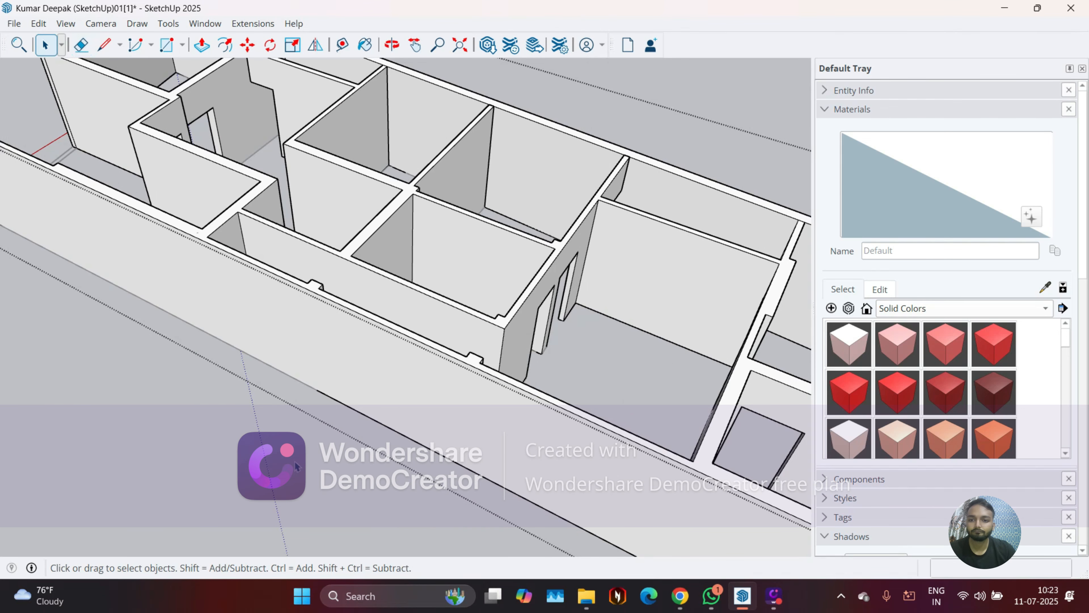
scroll(407, 385, down, 5)
scroll(407, 385, down, 3)
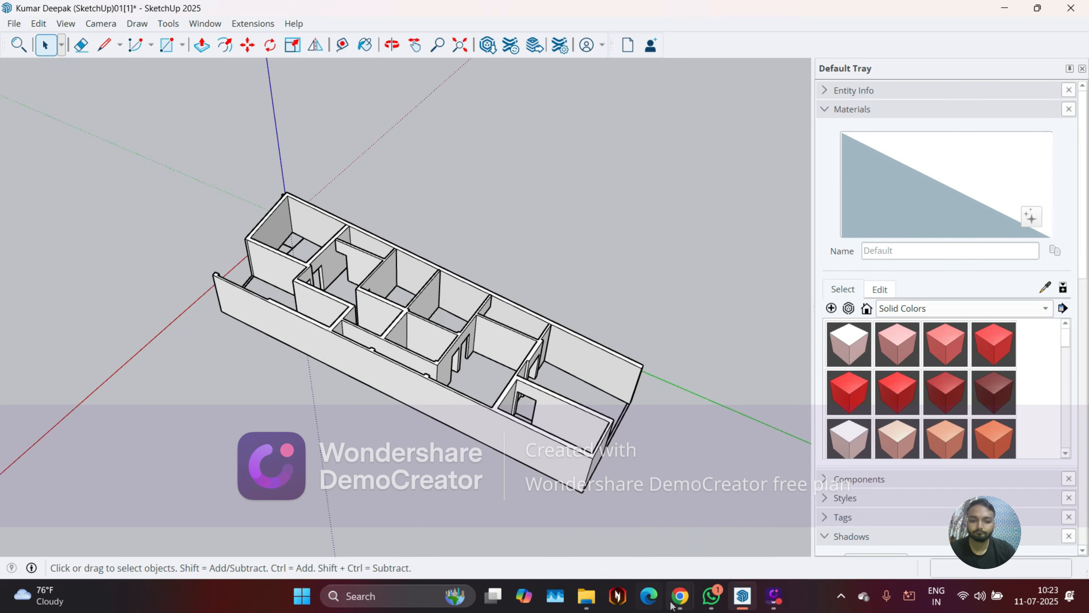
Switch to WhatsApp and download the 30 MB SketchUp 1st project file from the A&S design Studio (internship) group
click(679, 598)
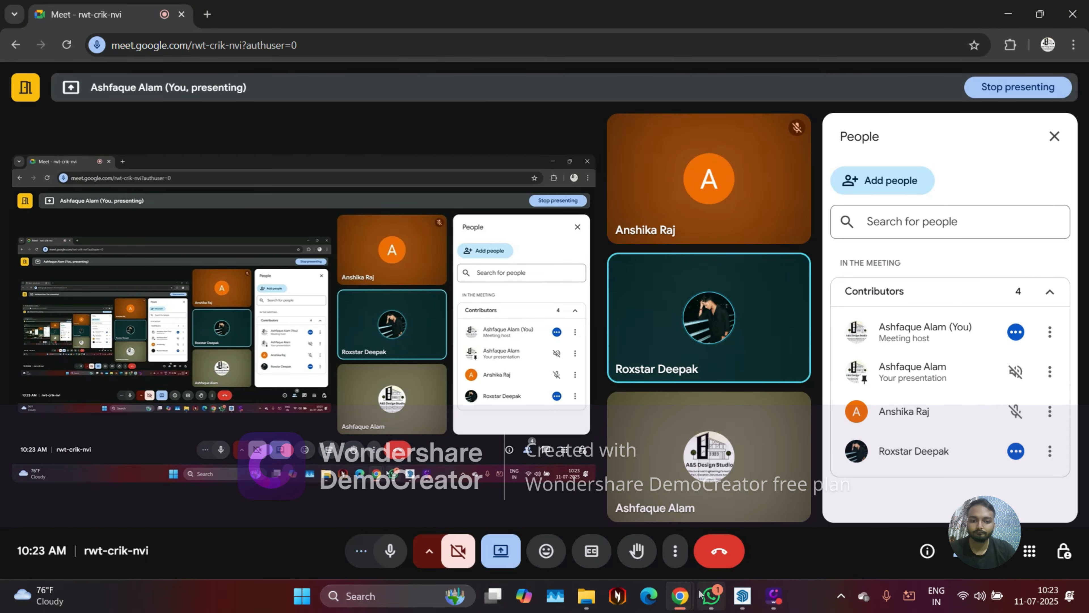
click(706, 595)
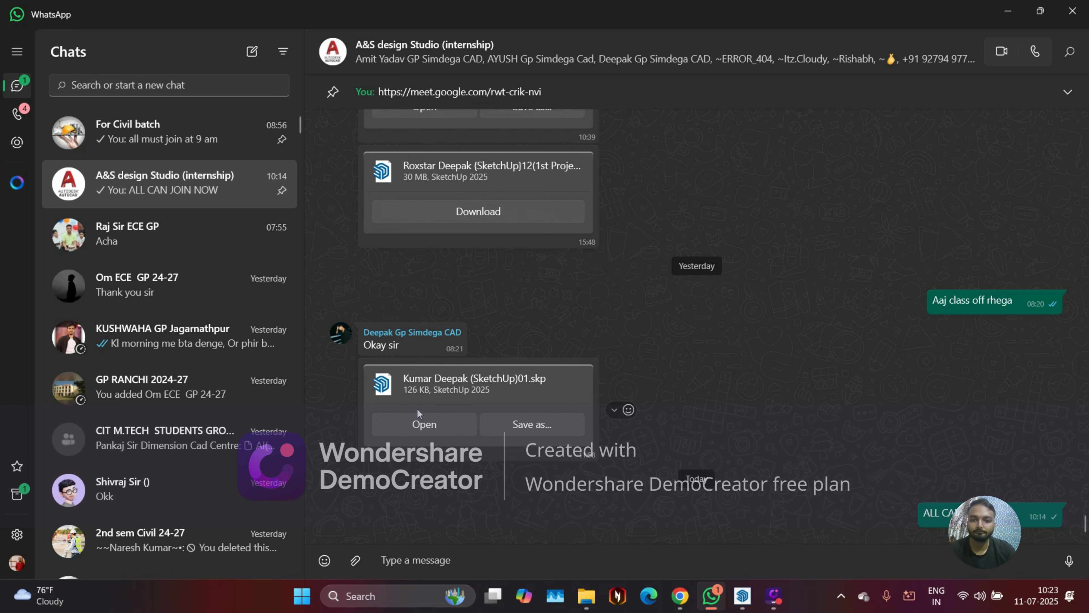
scroll(415, 477, up, 3)
scroll(420, 471, down, 3)
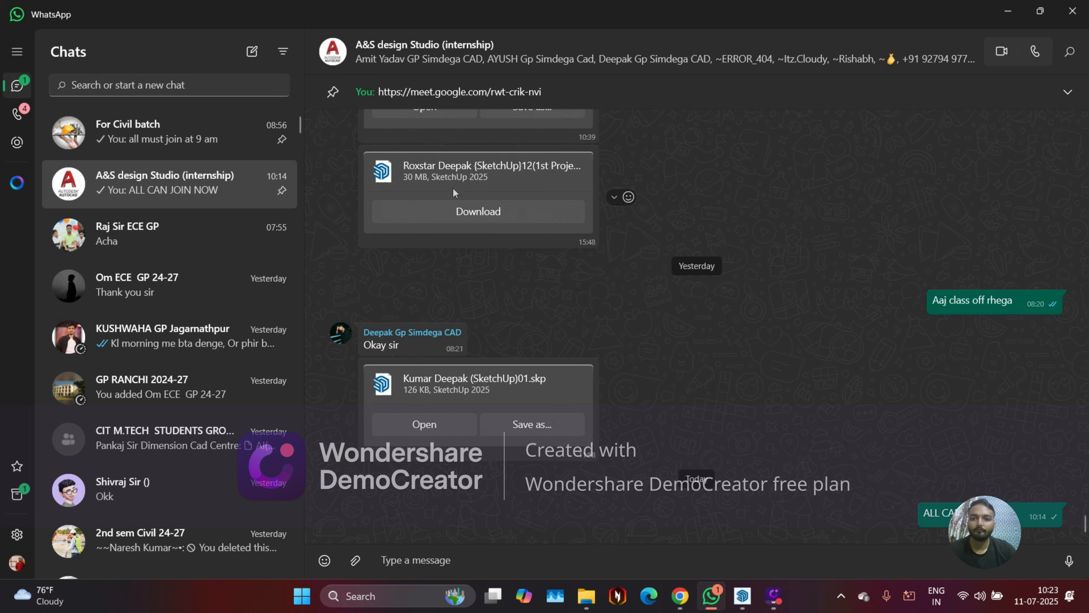
scroll(453, 188, up, 3)
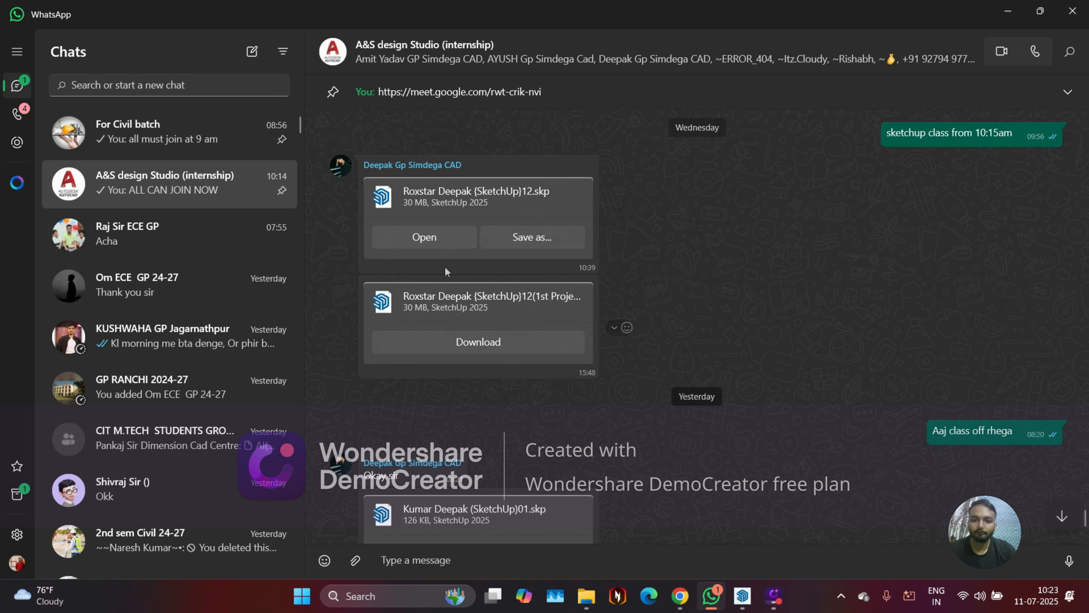
click(482, 348)
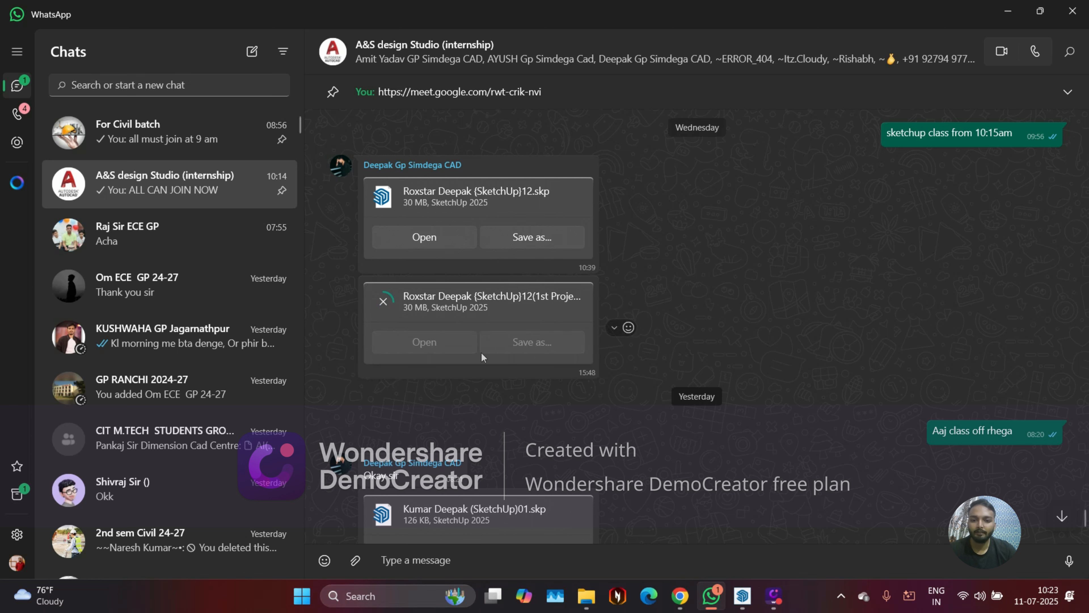
Switch back to SketchUp, view the house floor from the rear and close the model without saving the changes
click(742, 596)
mouse_move(429, 309)
middle_down()
mouse_move(279, 304)
mouse_move(466, 393)
mouse_move(243, 413)
mouse_move(335, 339)
middle_up()
scroll(360, 281, up, 5)
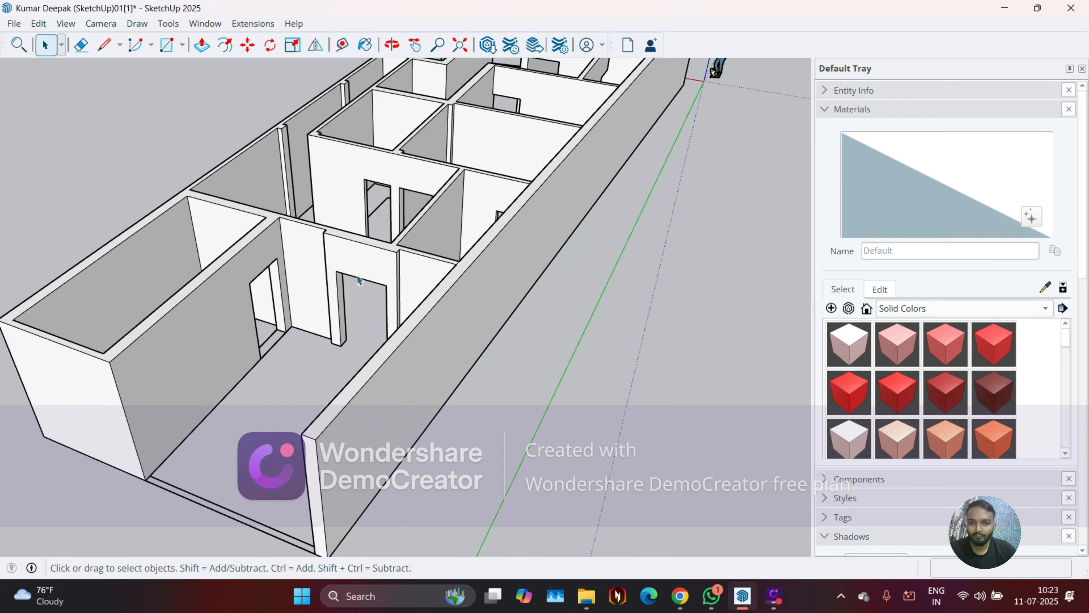
mouse_move(361, 281)
middle_down()
mouse_move(445, 254)
mouse_move(567, 251)
mouse_move(620, 294)
mouse_move(348, 316)
mouse_move(324, 198)
mouse_move(151, 356)
middle_up()
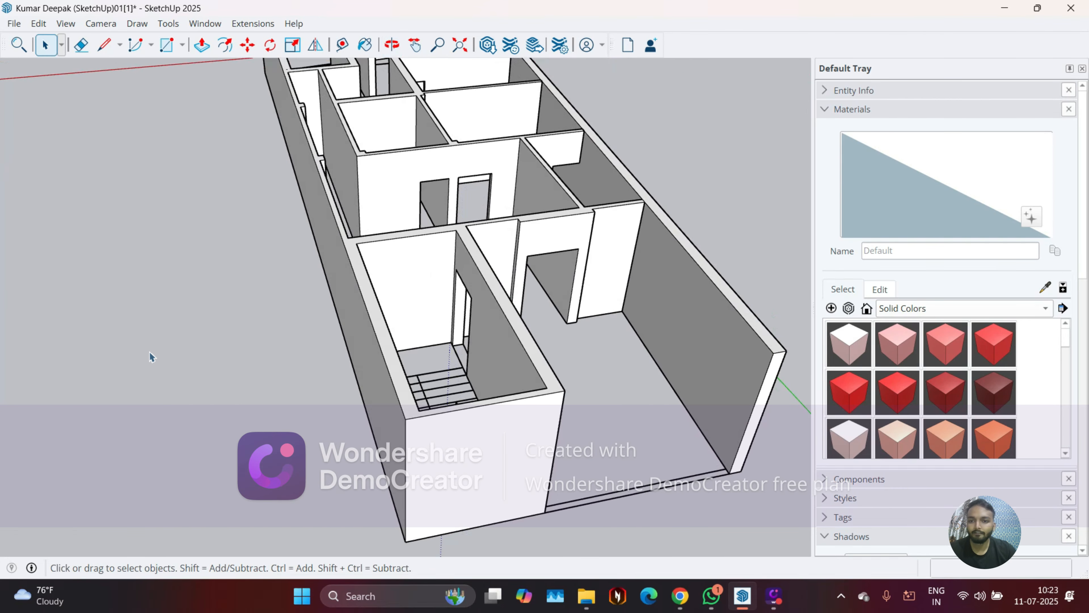
click(1072, 8)
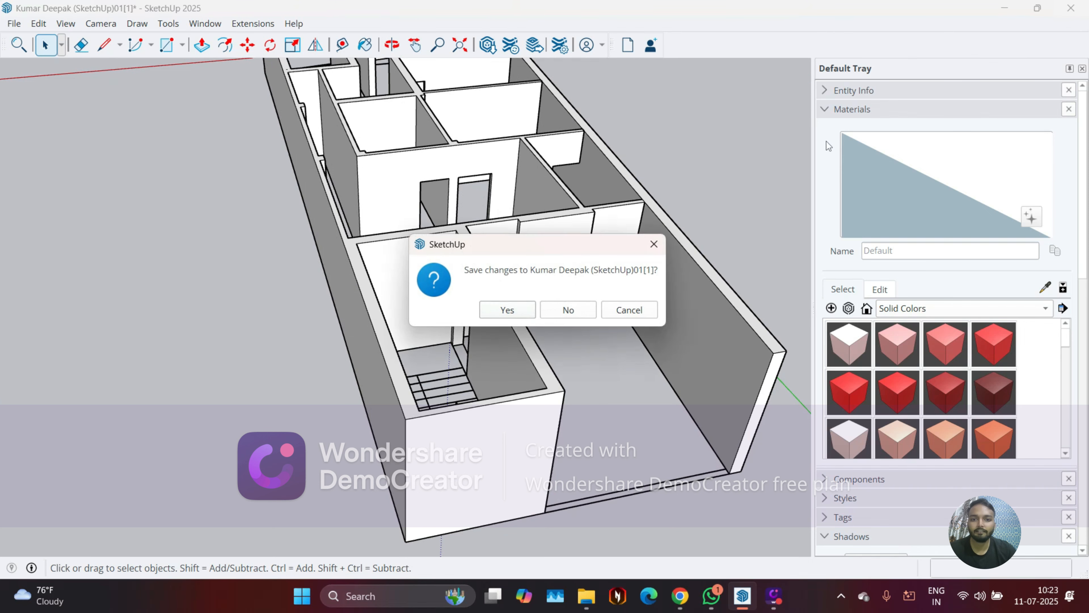
click(558, 313)
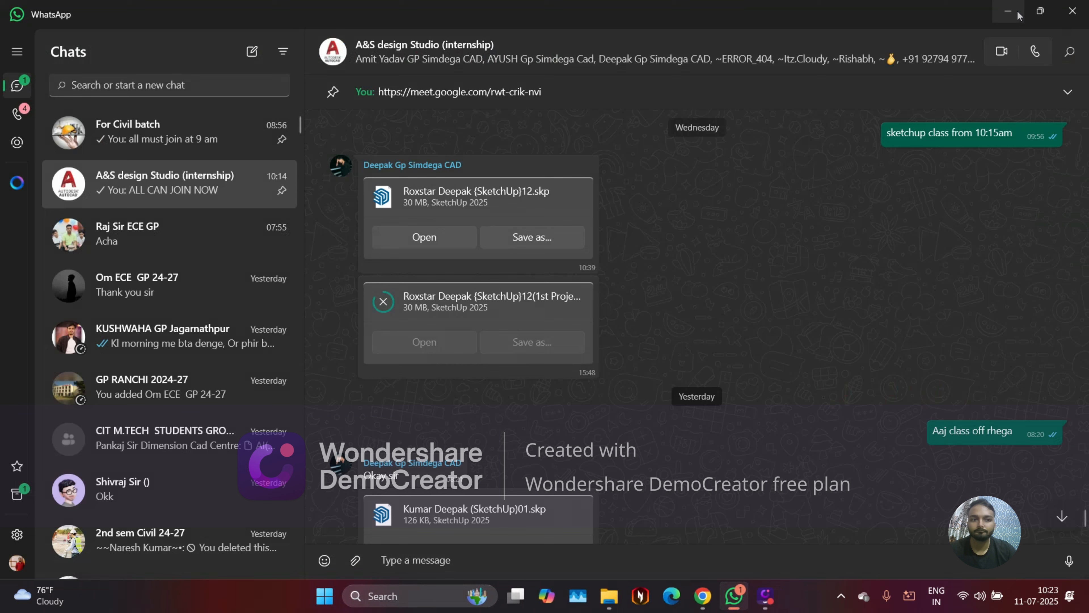
Minimize the open windows, start SketchUp and open the recent file 2ND PROJECT GP SIMDEGA
click(1040, 11)
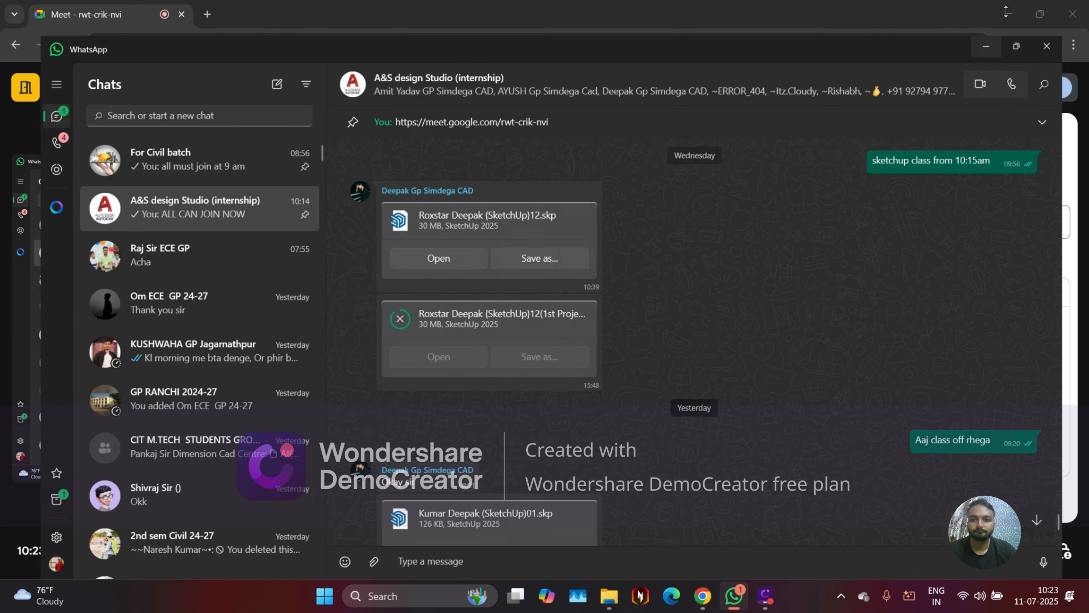
click(1006, 12)
click(1006, 14)
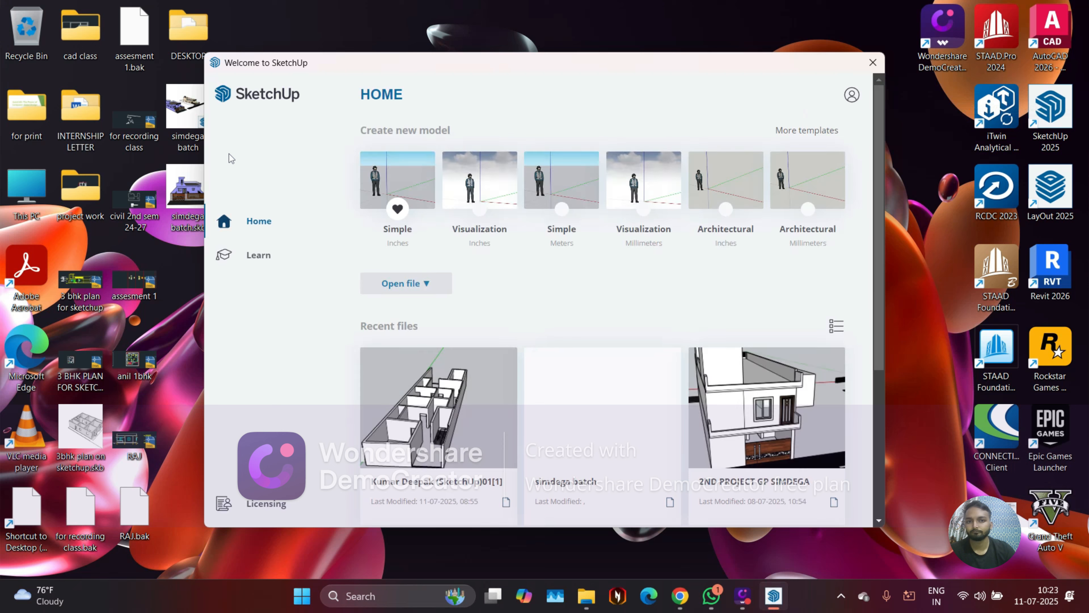
scroll(629, 415, down, 2)
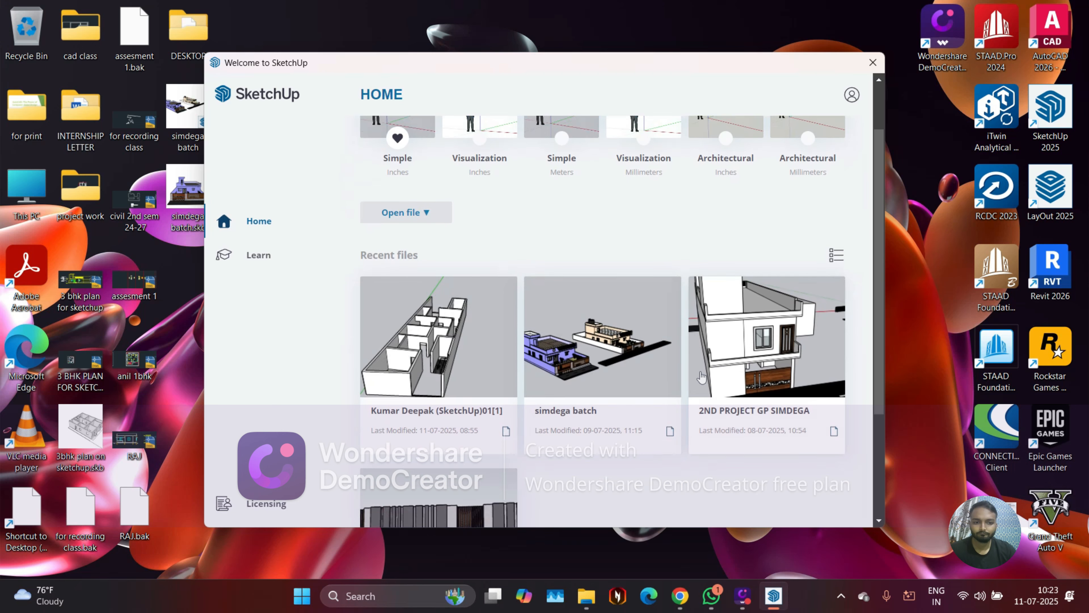
click(702, 378)
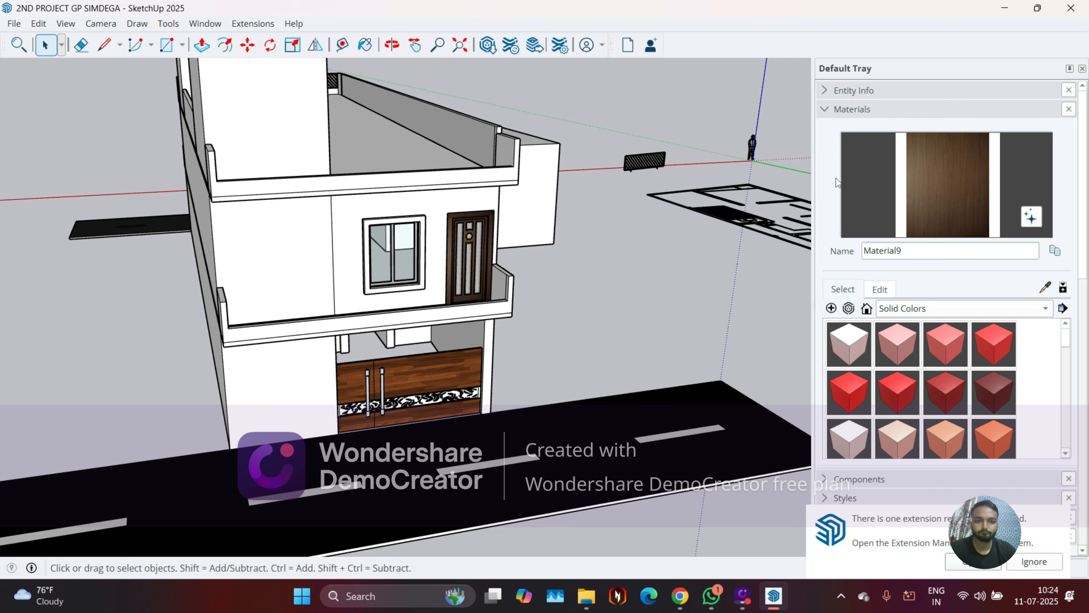
Examine the two-storey house model, its front facade, road and neighbouring floor plan from several sides
scroll(561, 265, down, 3)
middle_drag(535, 270, 406, 251)
scroll(486, 225, down, 3)
scroll(487, 229, down, 2)
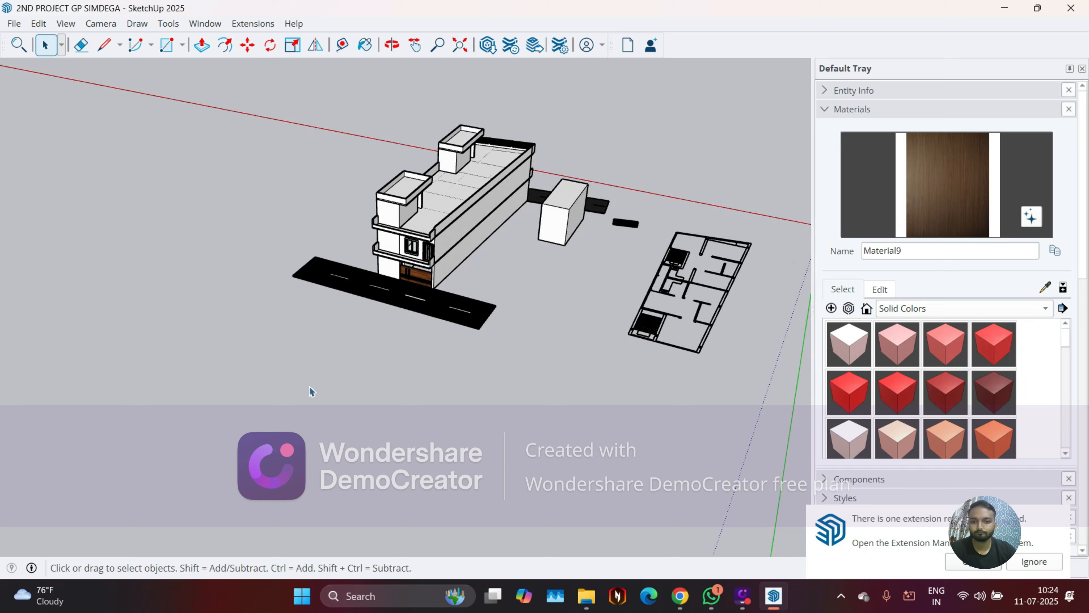
middle_drag(384, 322, 413, 299)
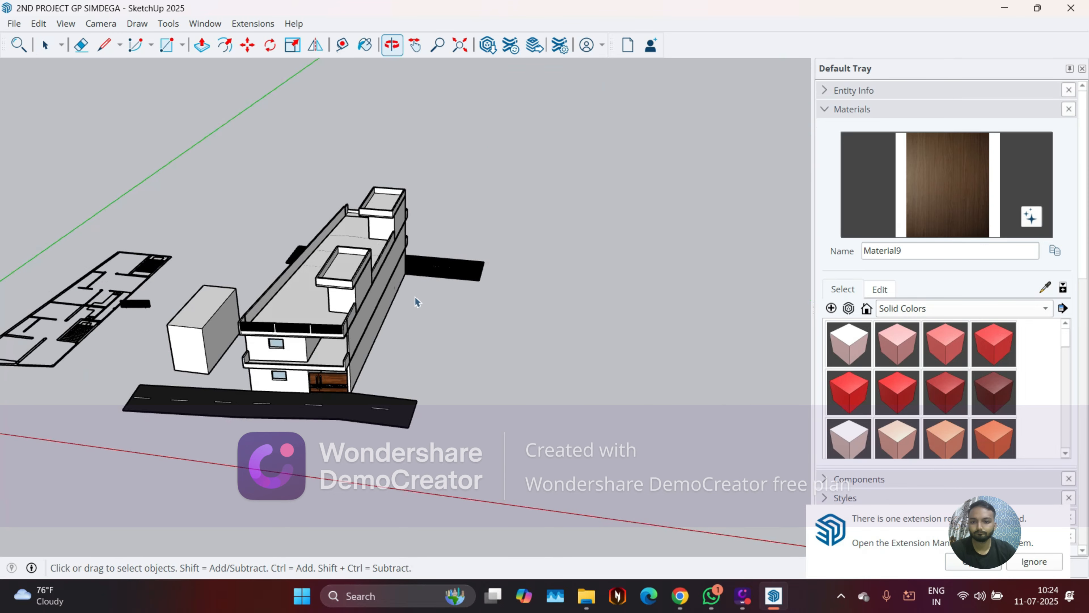
scroll(413, 299, up, 5)
scroll(352, 406, down, 3)
middle_drag(352, 406, 202, 317)
scroll(321, 185, up, 2)
scroll(321, 185, down, 3)
scroll(441, 264, down, 2)
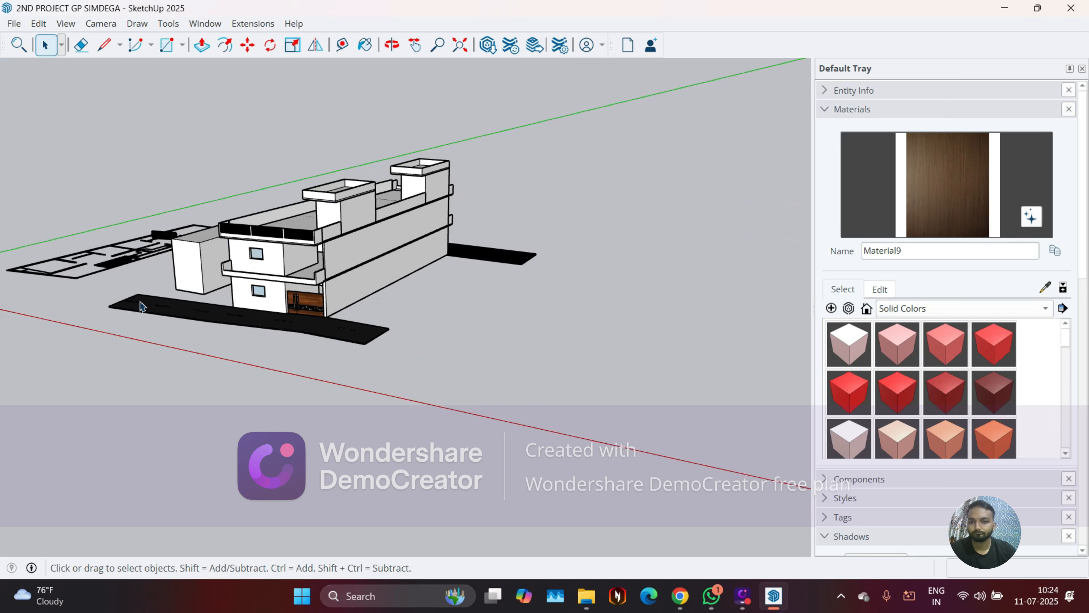
scroll(141, 304, up, 2)
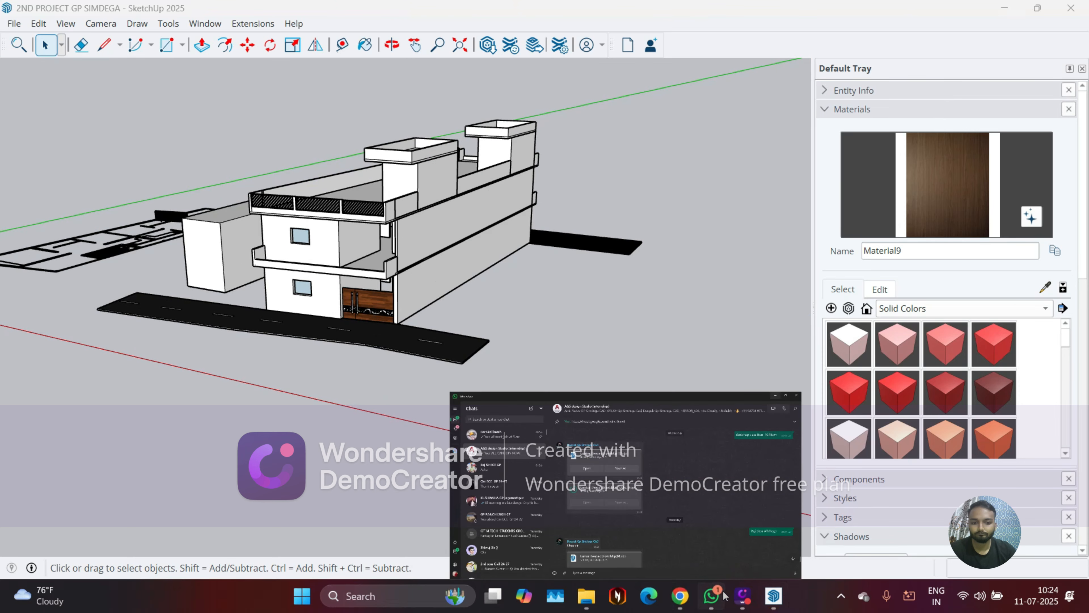
Switch to WhatsApp, open the downloaded SketchUp 1st Project file and acknowledge the read-only notice
click(711, 595)
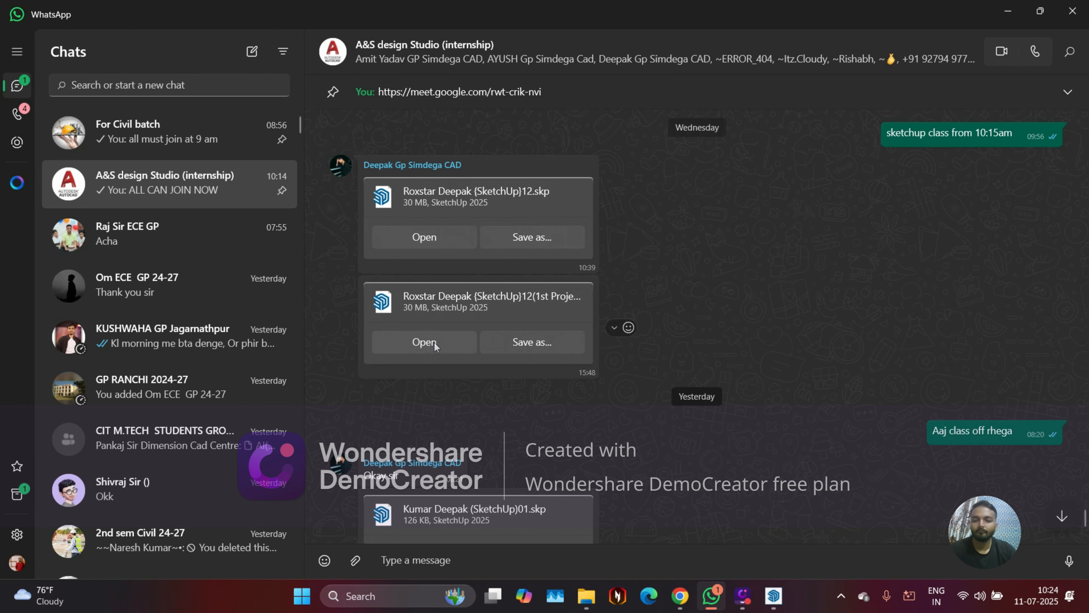
click(449, 337)
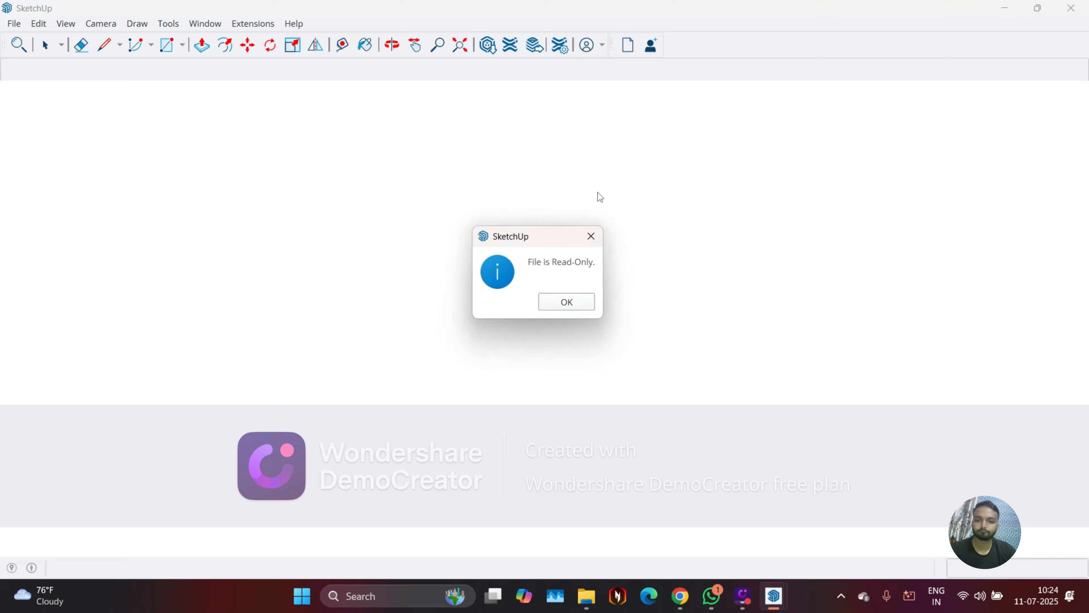
click(582, 300)
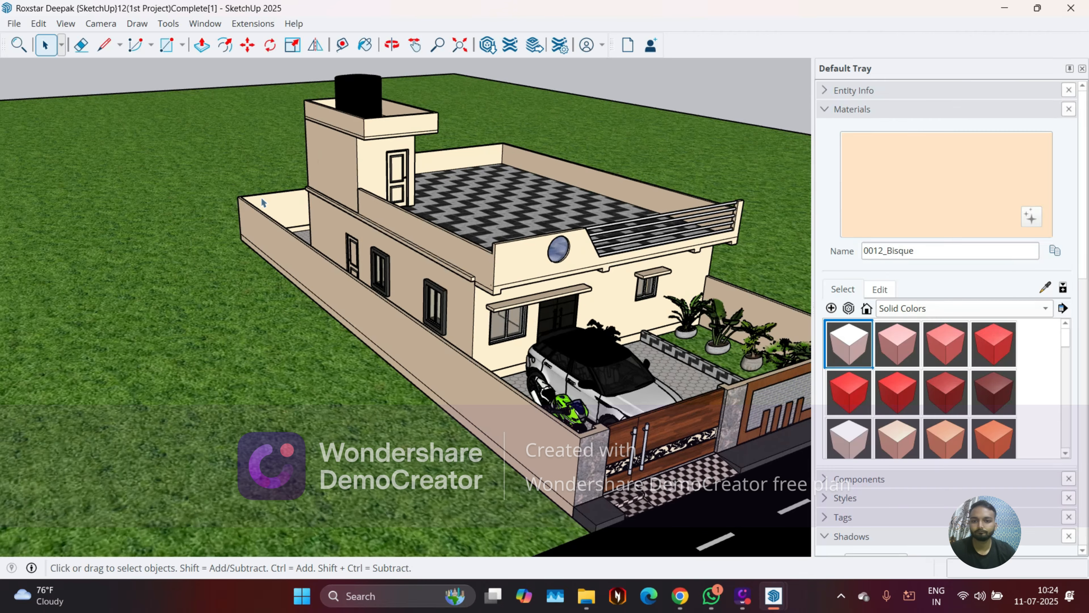
Examine the house's tiled roof terrace, parapet and the panelled door of the rooftop stair room
scroll(262, 199, down, 4)
middle_drag(394, 238, 257, 270)
scroll(372, 168, up, 7)
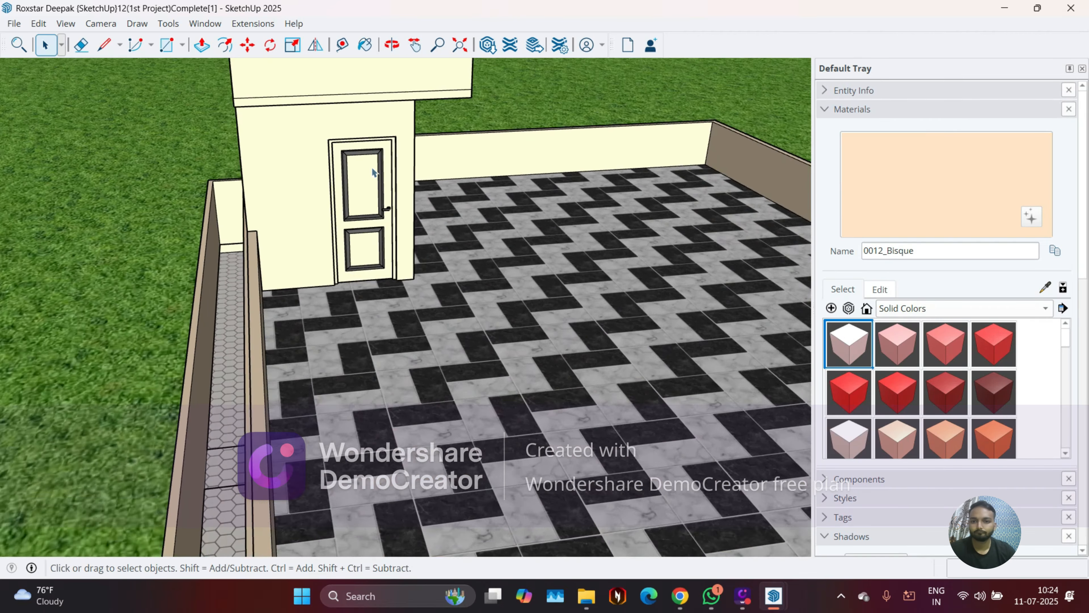
scroll(371, 169, up, 3)
scroll(355, 228, down, 3)
middle_drag(354, 212, 342, 168)
scroll(364, 178, up, 3)
scroll(396, 190, up, 3)
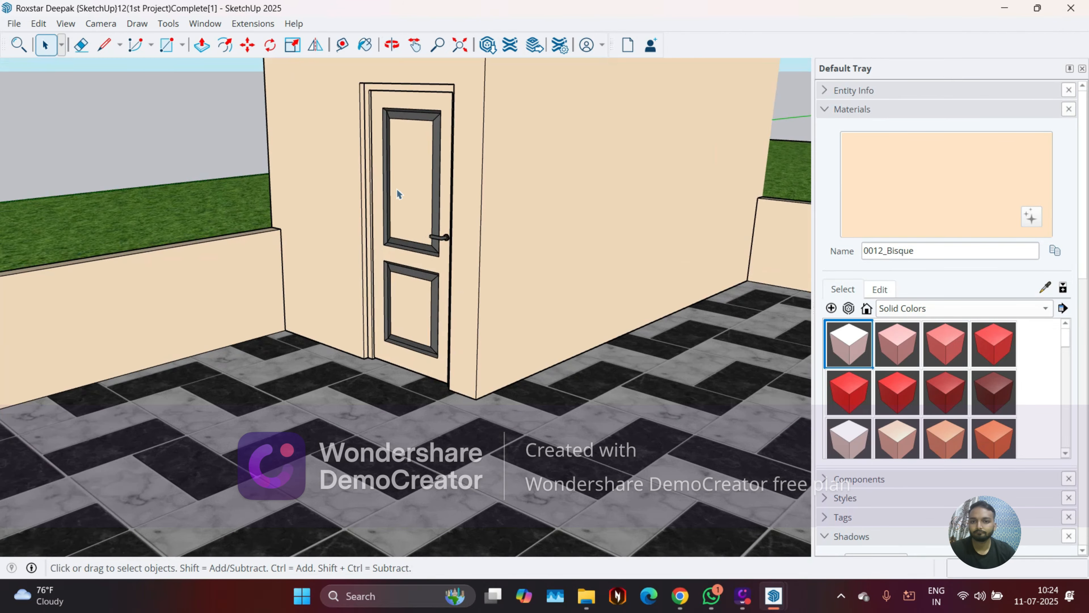
scroll(404, 150, down, 10)
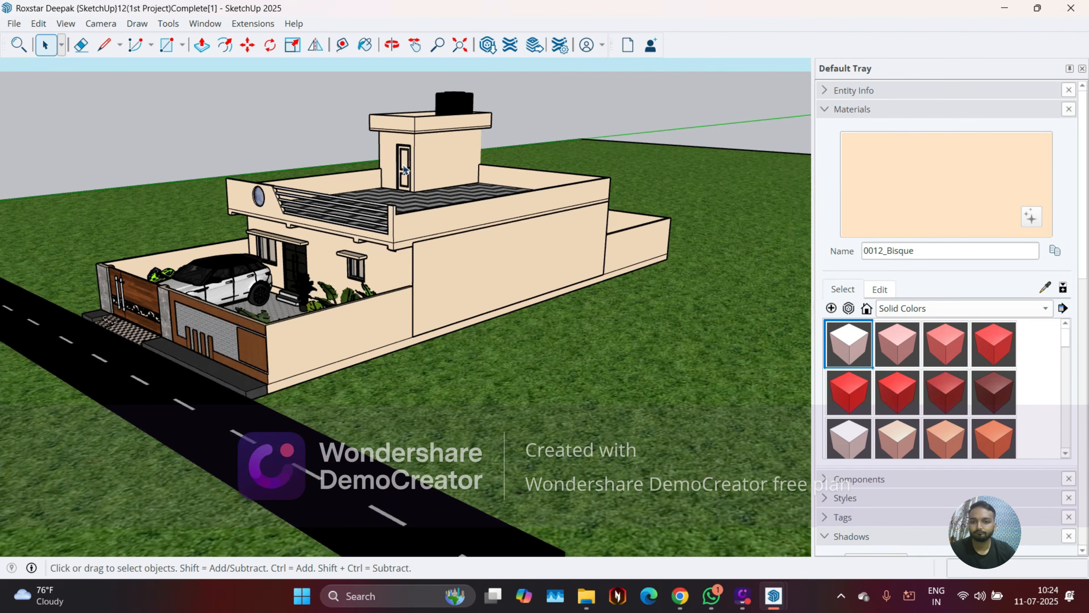
Inspect the front entrance's double door, granite steps and the beige threshold strip, looking through to the interior floor
middle_drag(404, 157, 386, 275)
scroll(386, 303, up, 10)
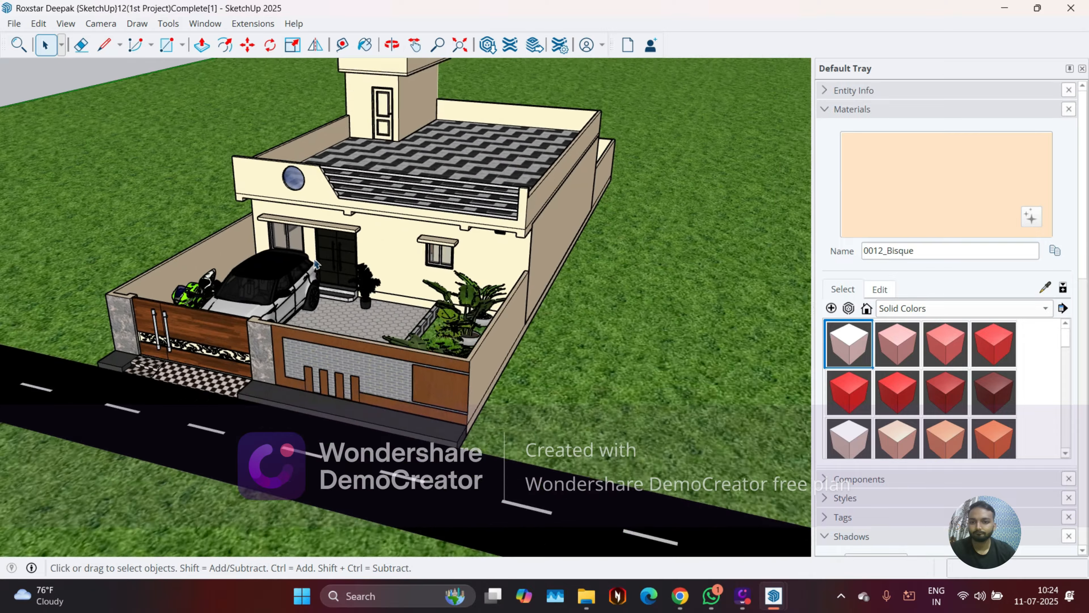
scroll(336, 266, up, 2)
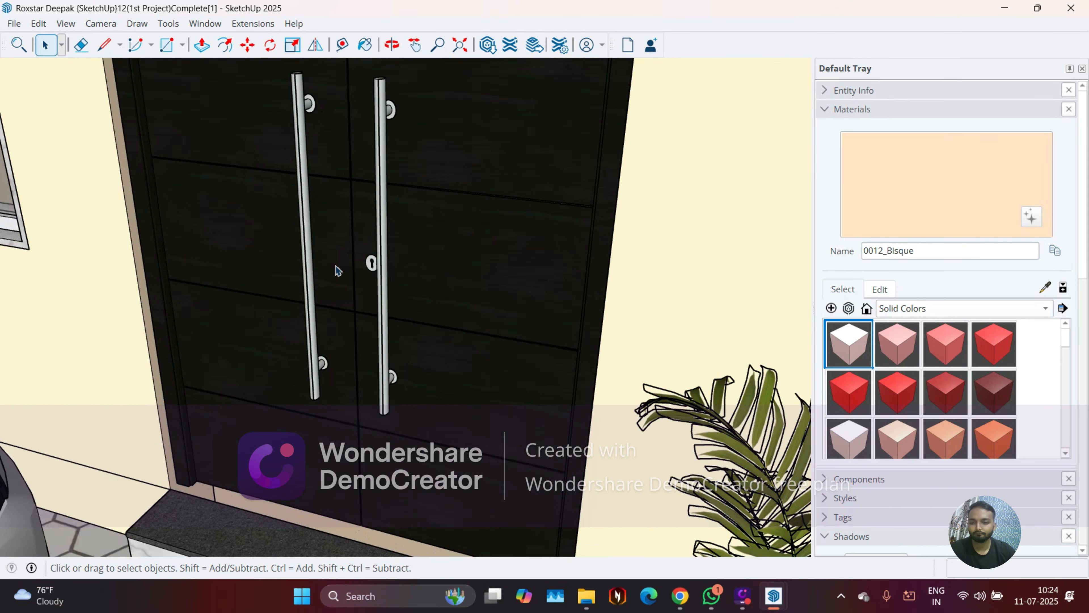
scroll(326, 268, down, 3)
middle_drag(316, 287, 327, 184)
scroll(251, 474, up, 3)
scroll(250, 476, up, 4)
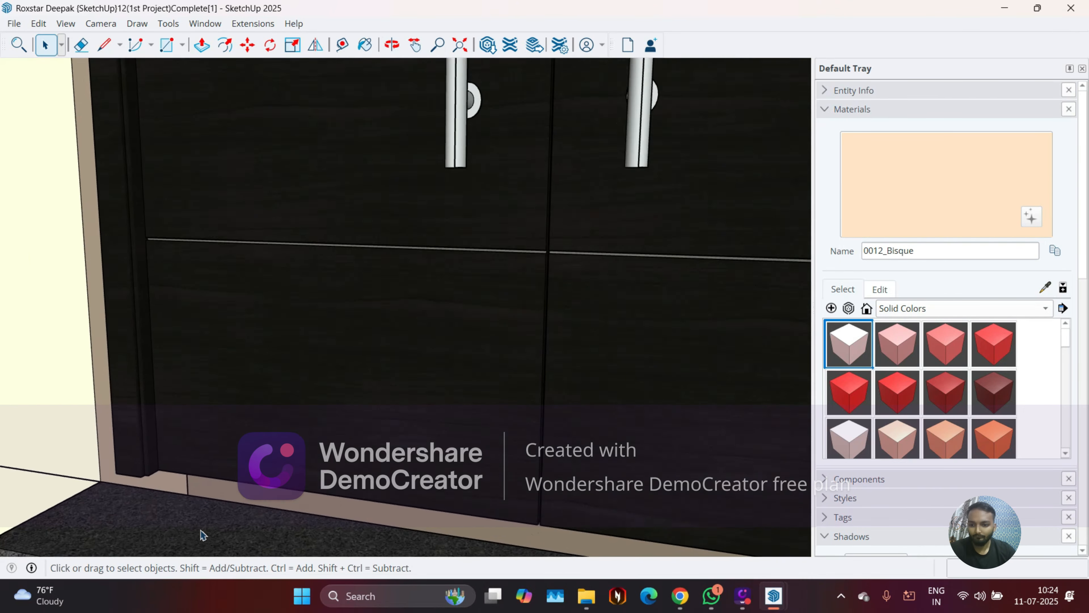
middle_drag(113, 482, 318, 440)
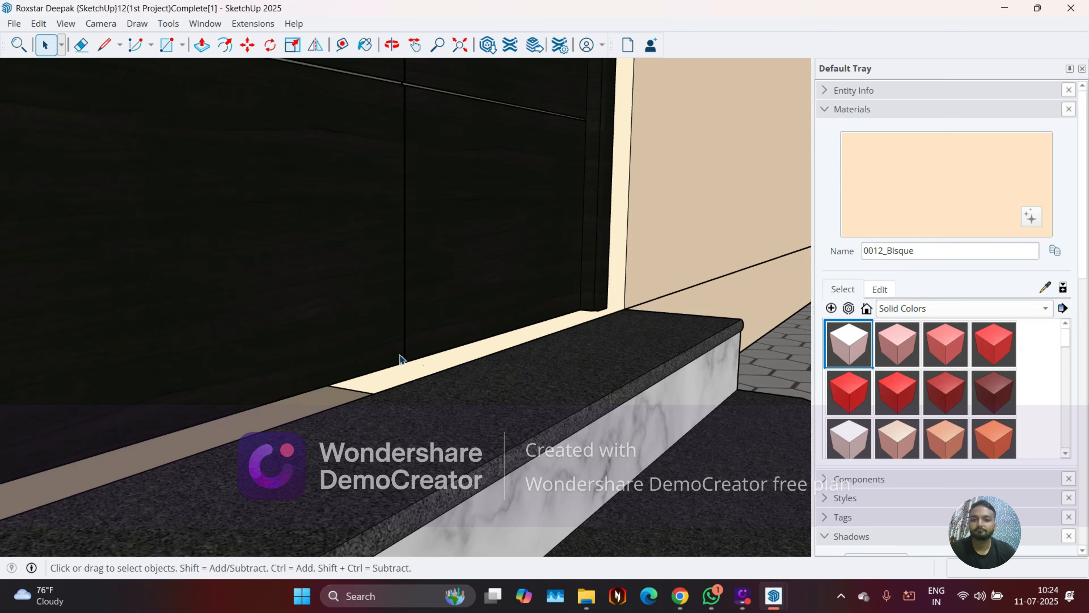
scroll(510, 369, down, 3)
scroll(461, 372, up, 5)
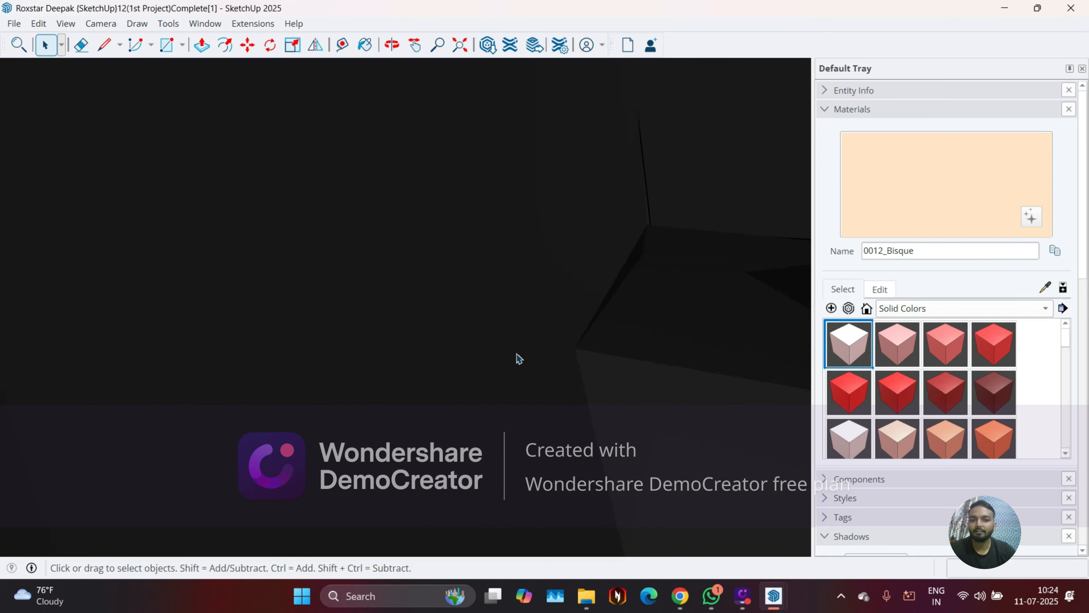
scroll(518, 359, down, 2)
scroll(518, 358, down, 3)
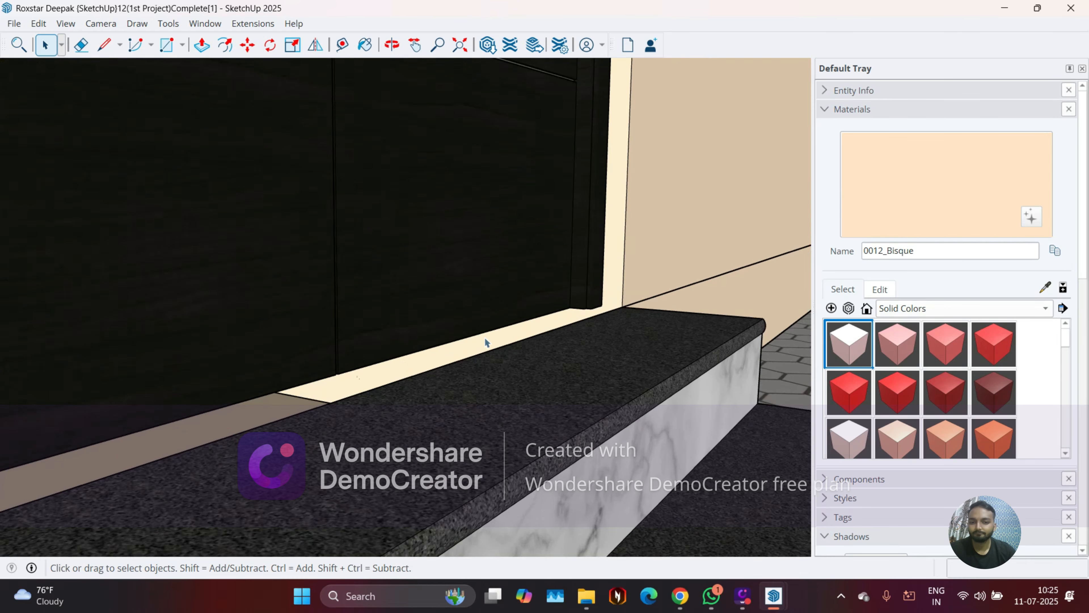
middle_drag(485, 338, 207, 334)
scroll(202, 332, up, 5)
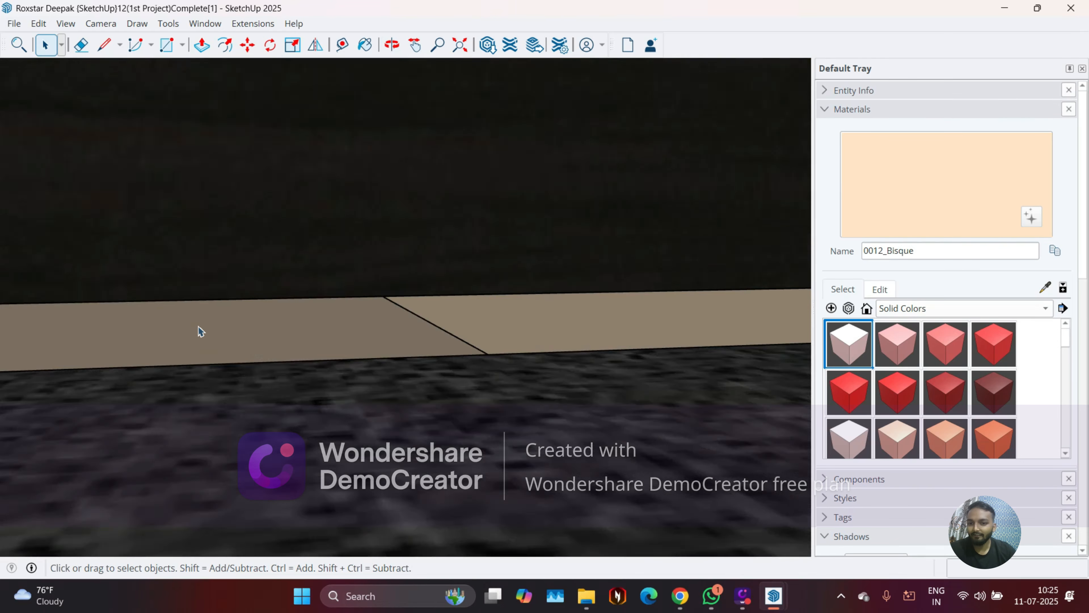
scroll(202, 332, up, 3)
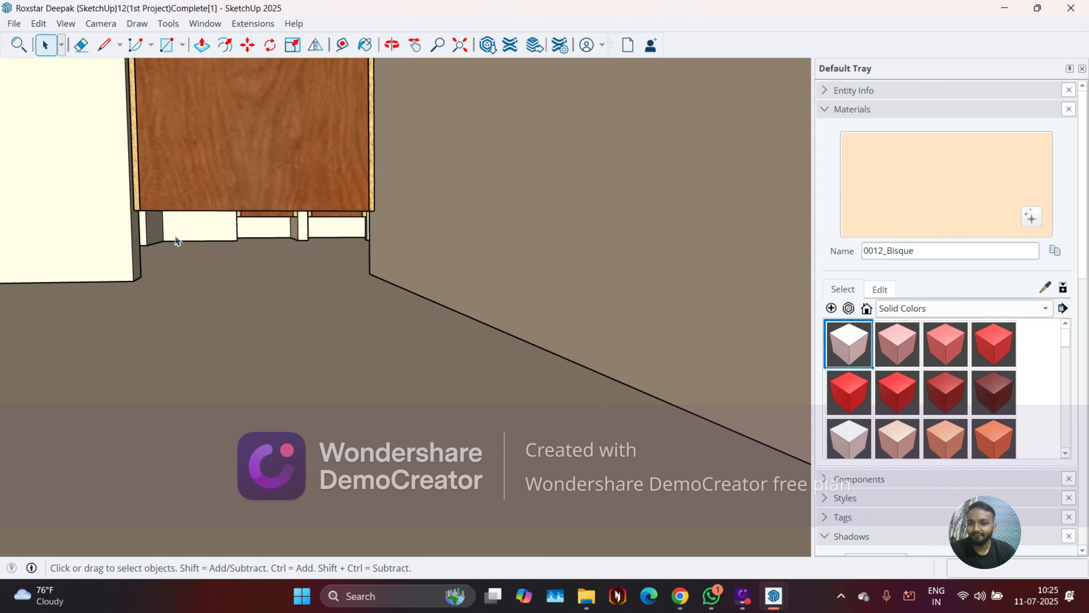
Open the house floor group, Push/Pull its floor face by 11" relative to the entrance steps, and leave the nested groups
triple_click(278, 364)
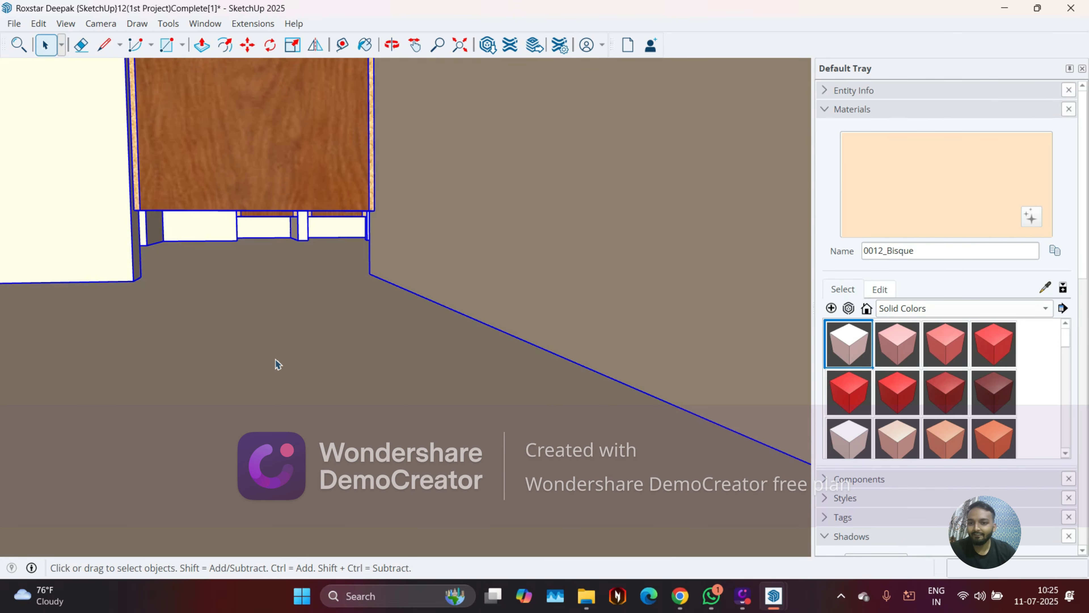
double_click(199, 416)
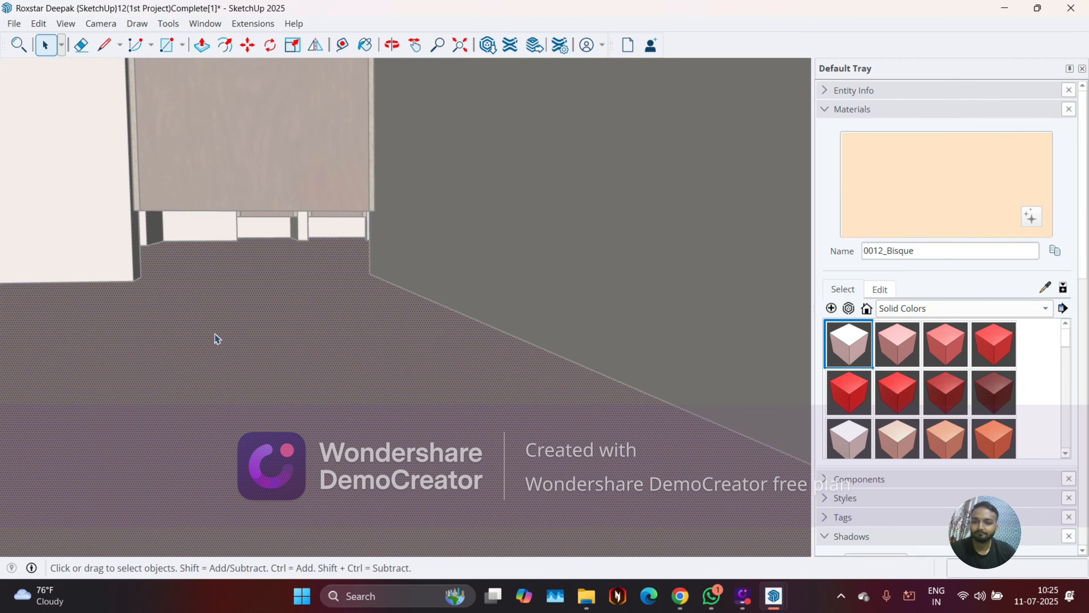
key(p)
drag(249, 322, 190, 230)
scroll(192, 238, down, 4)
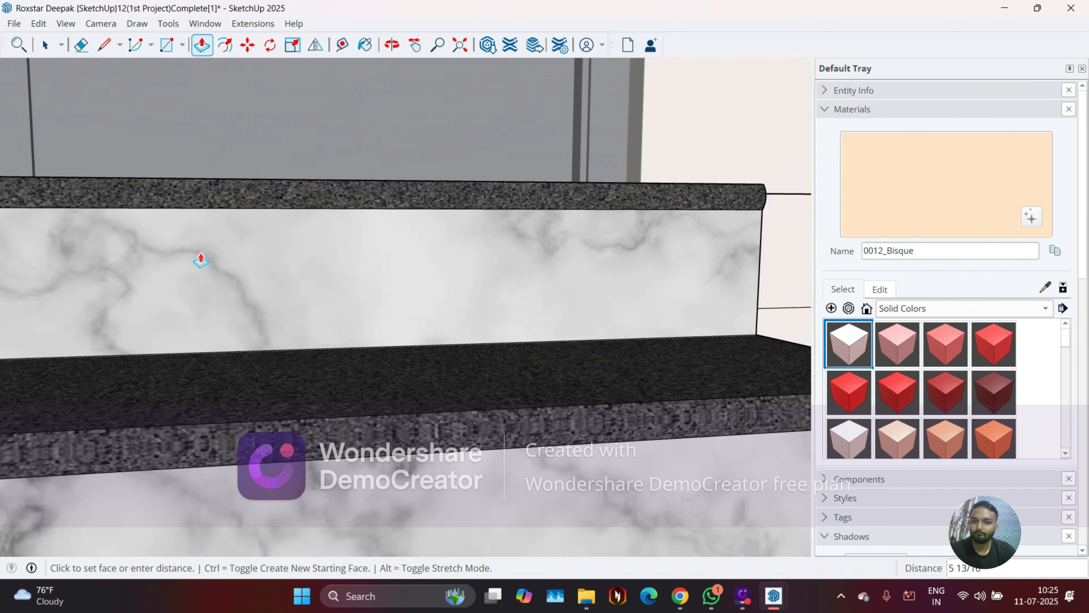
middle_drag(238, 275, 240, 374)
scroll(368, 179, up, 1)
scroll(377, 183, up, 3)
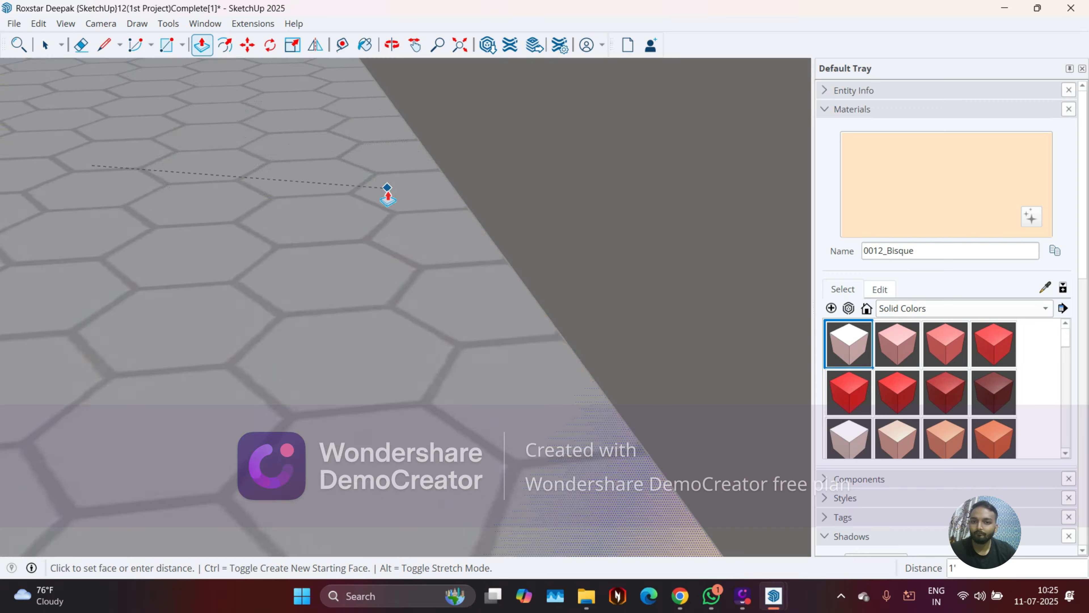
scroll(374, 232, down, 3)
click(382, 251)
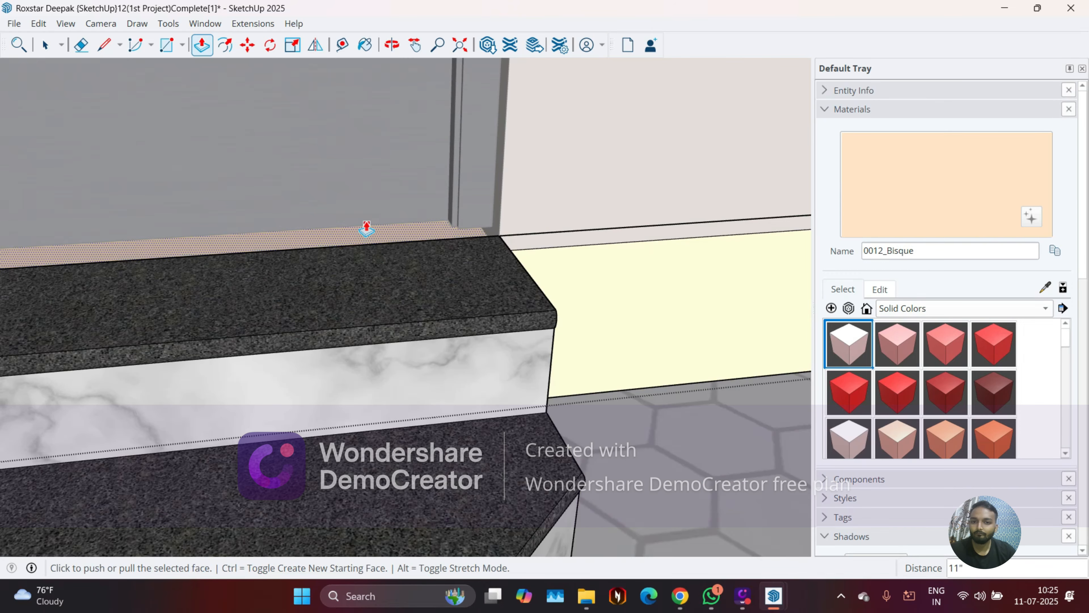
scroll(362, 221, down, 6)
scroll(462, 250, down, 5)
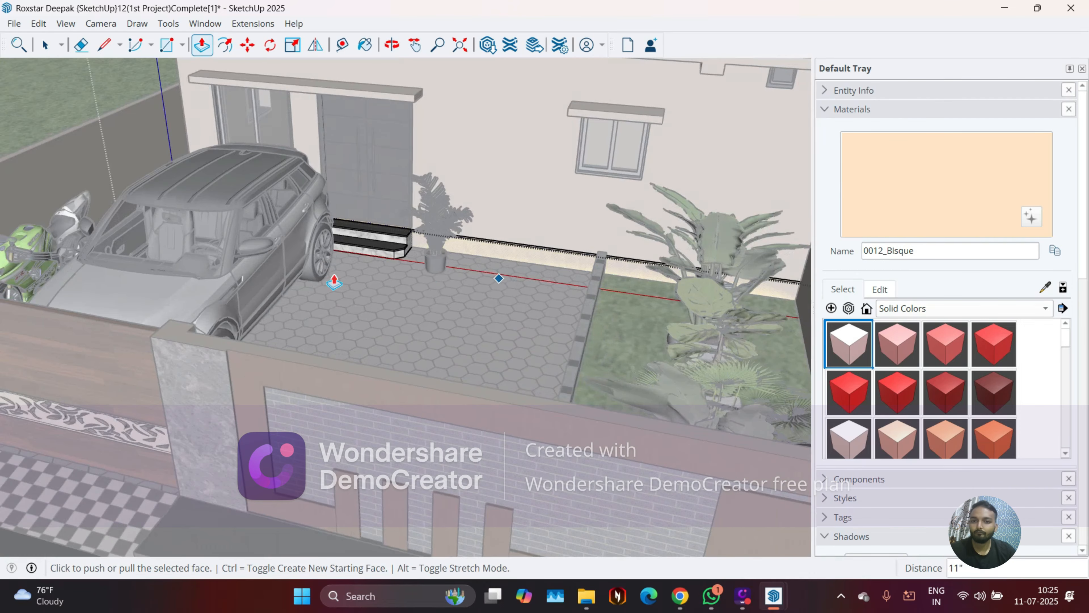
key(space)
scroll(434, 150, down, 5)
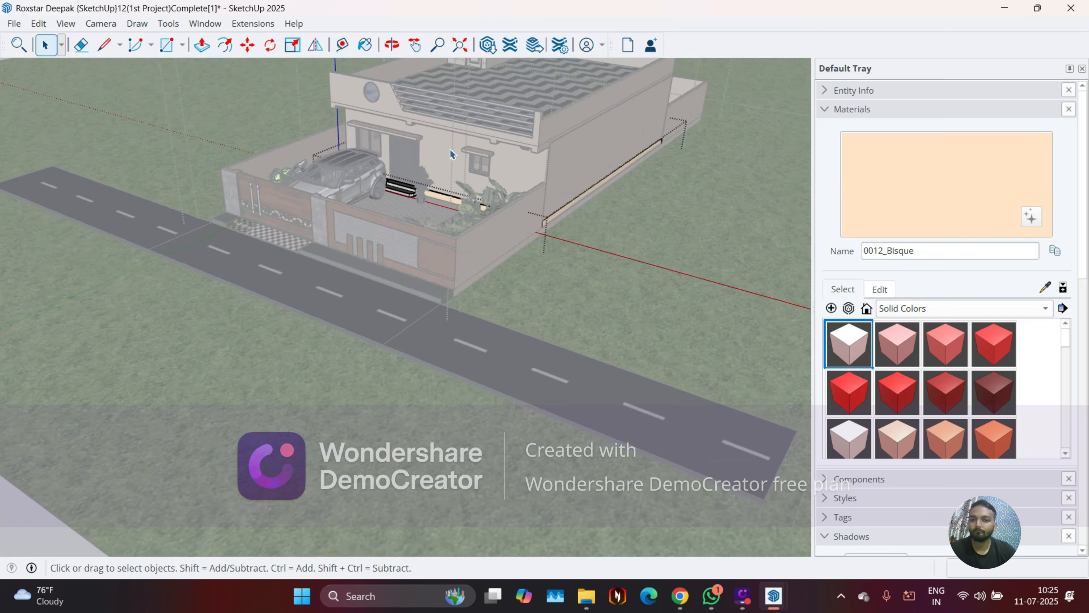
click(189, 386)
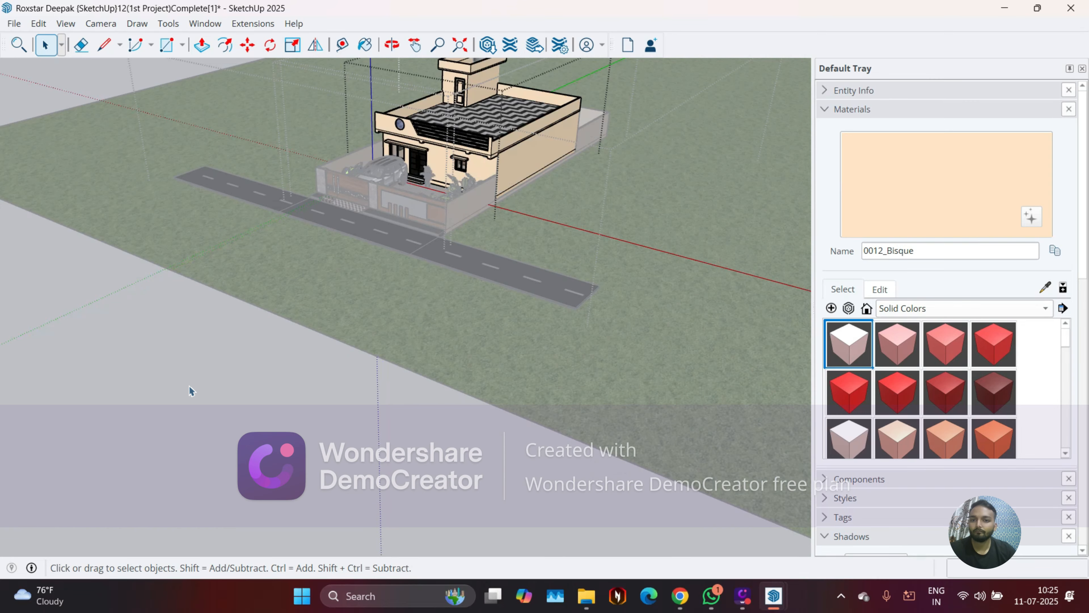
click(189, 389)
Check the marble entrance steps against the door threshold and save the model
scroll(446, 130, up, 15)
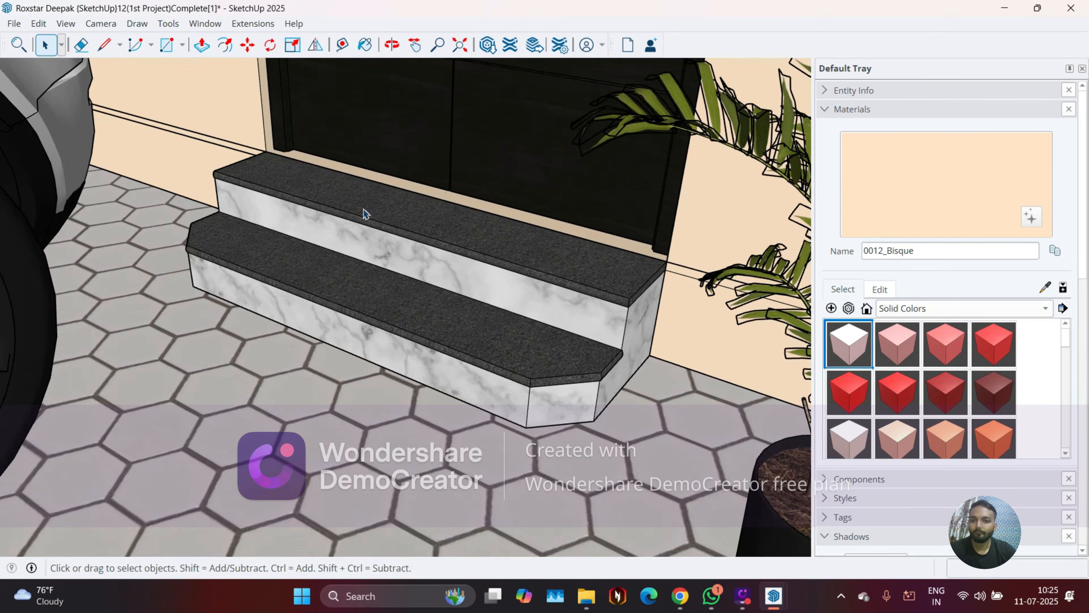
middle_drag(324, 176, 352, 150)
scroll(220, 205, up, 6)
scroll(265, 188, down, 5)
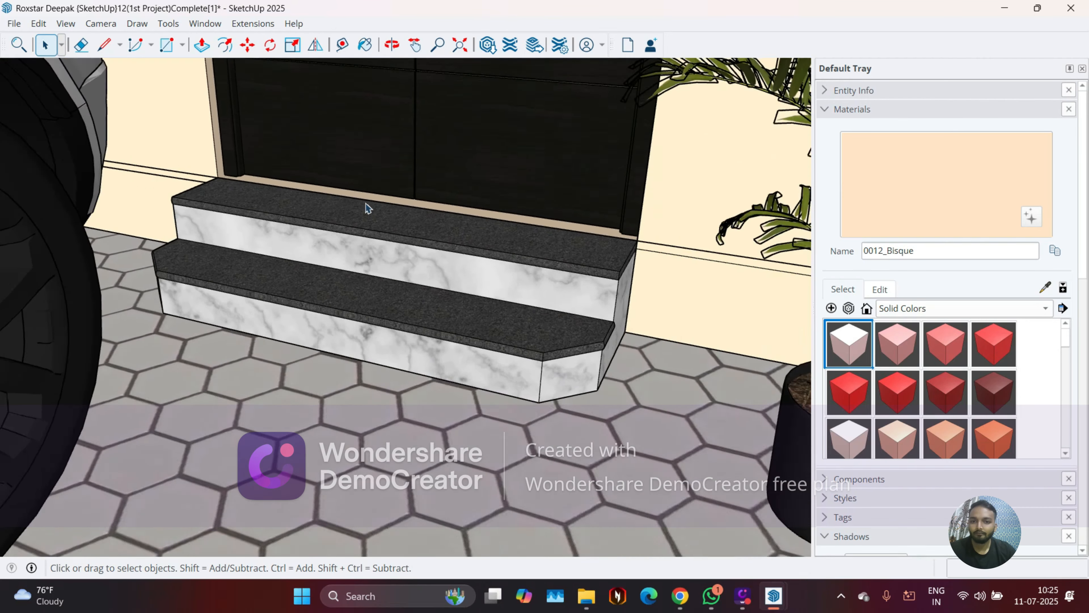
middle_drag(366, 205, 414, 192)
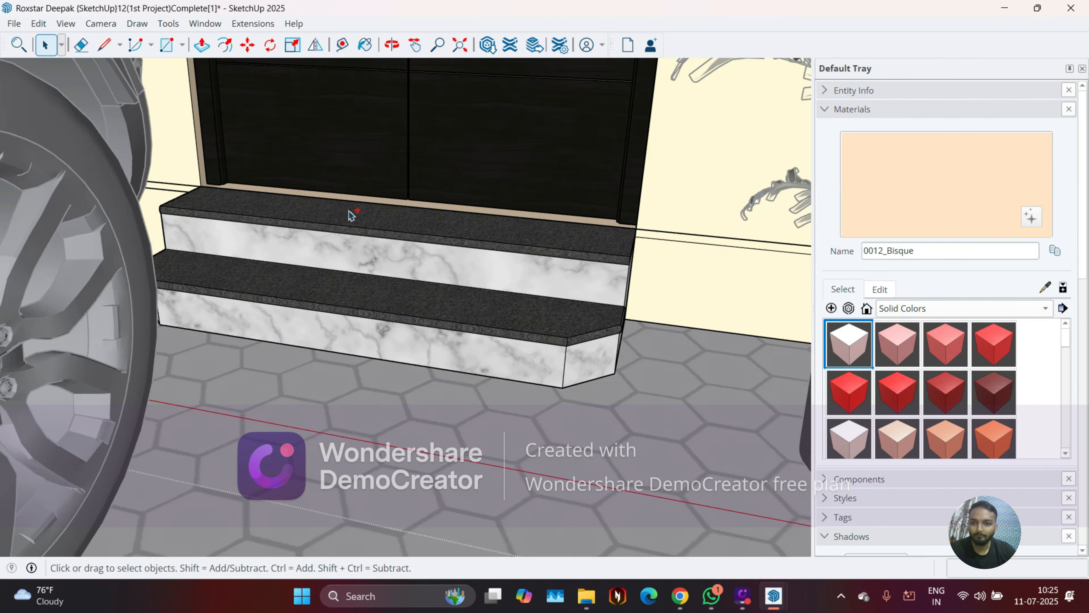
scroll(300, 208, up, 4)
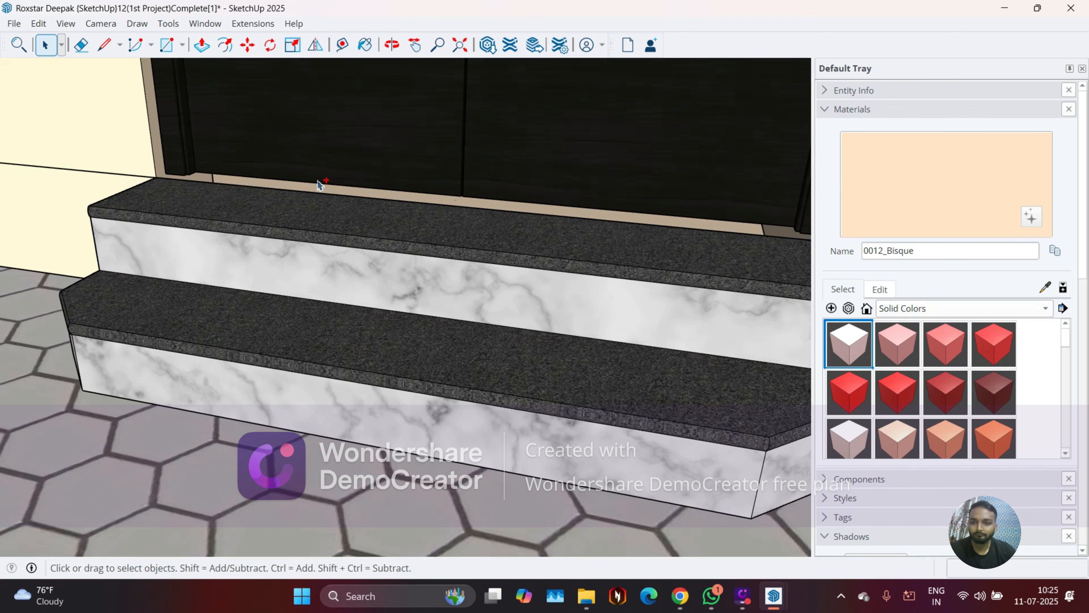
key(ctrl+s)
Examine the threshold strip beneath the front door up close and view the whole house plot from above
scroll(366, 205, up, 4)
scroll(372, 201, up, 1)
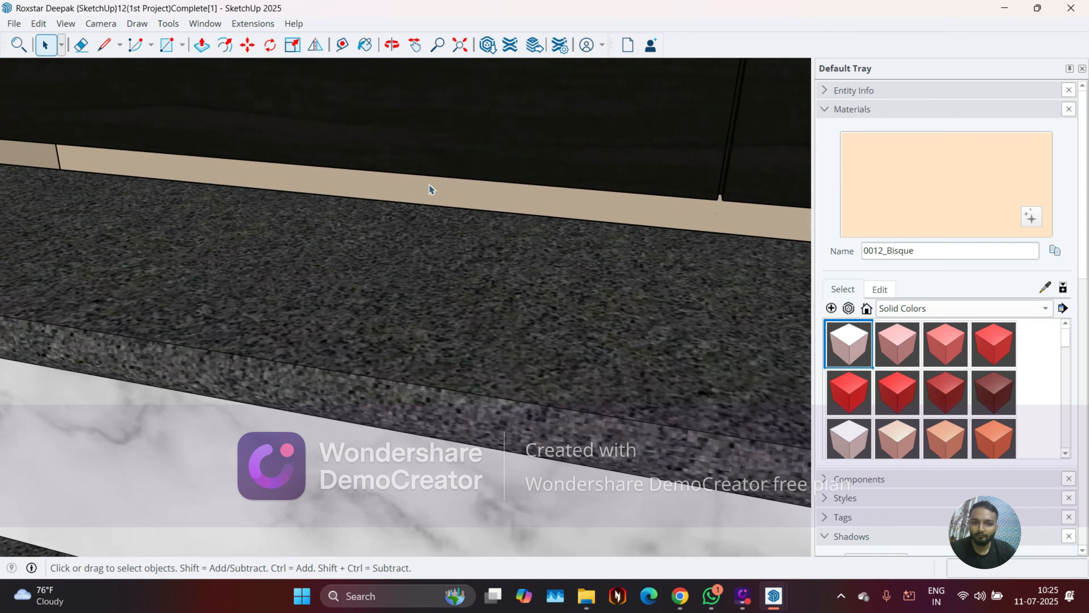
scroll(516, 197, up, 3)
scroll(470, 196, down, 5)
middle_drag(470, 196, 433, 192)
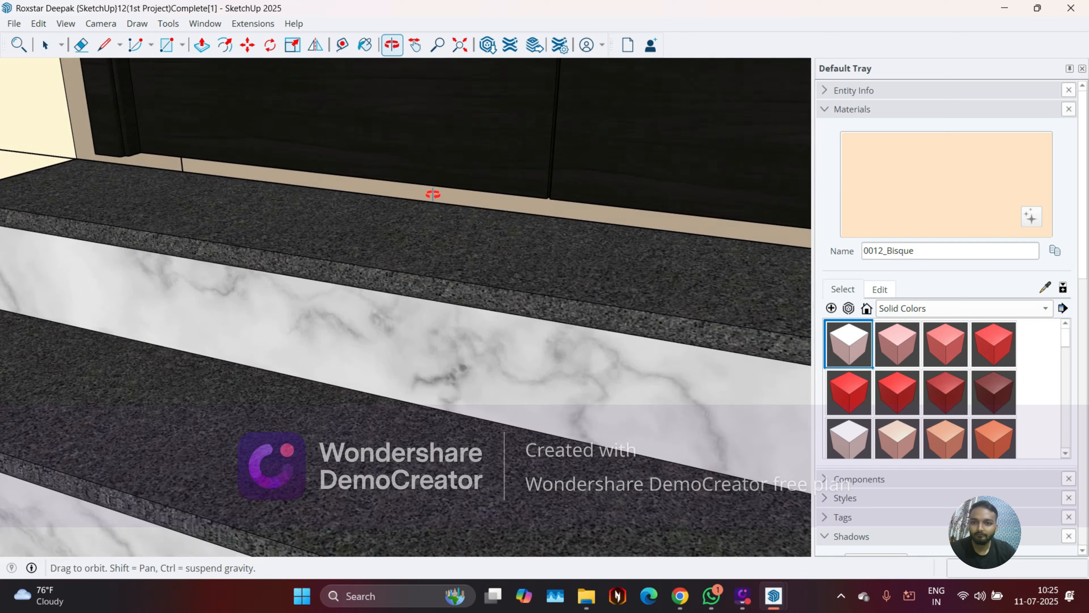
middle_drag(168, 165, 198, 223)
scroll(210, 224, up, 4)
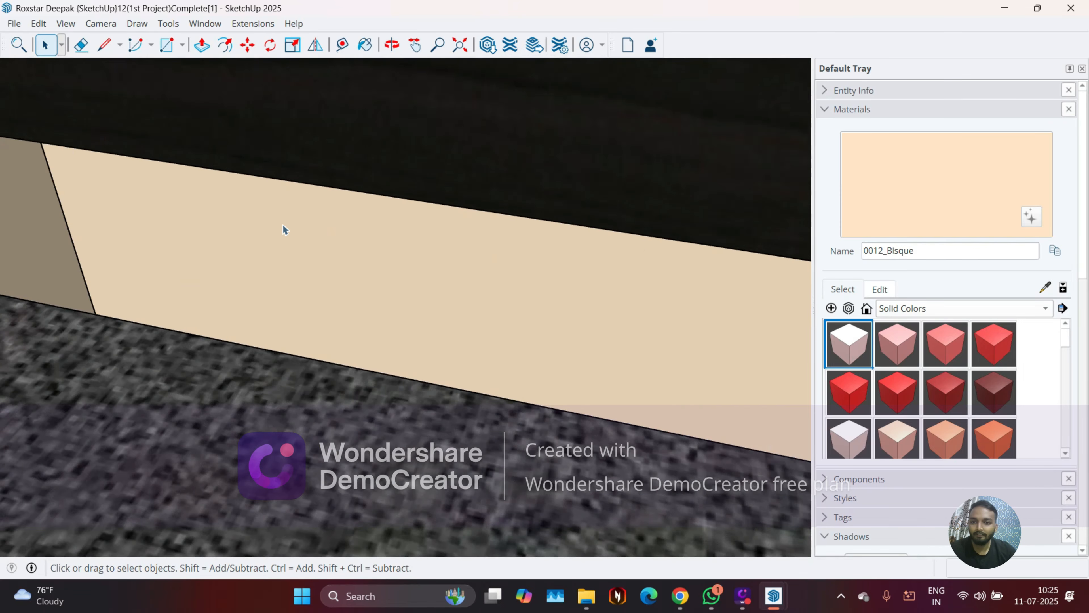
middle_drag(282, 225, 318, 269)
scroll(538, 238, up, 5)
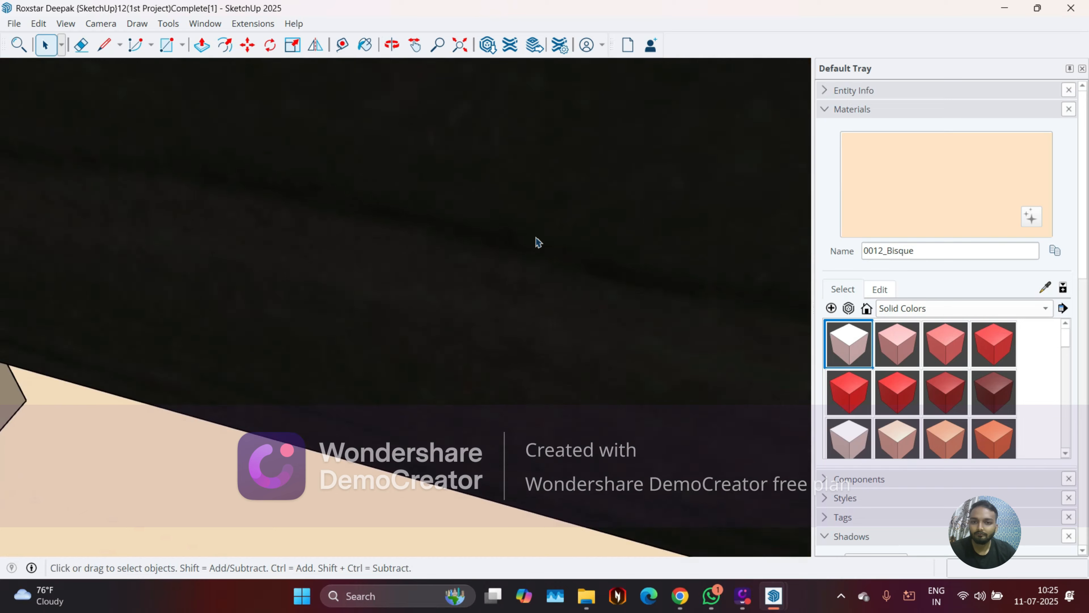
scroll(540, 235, up, 3)
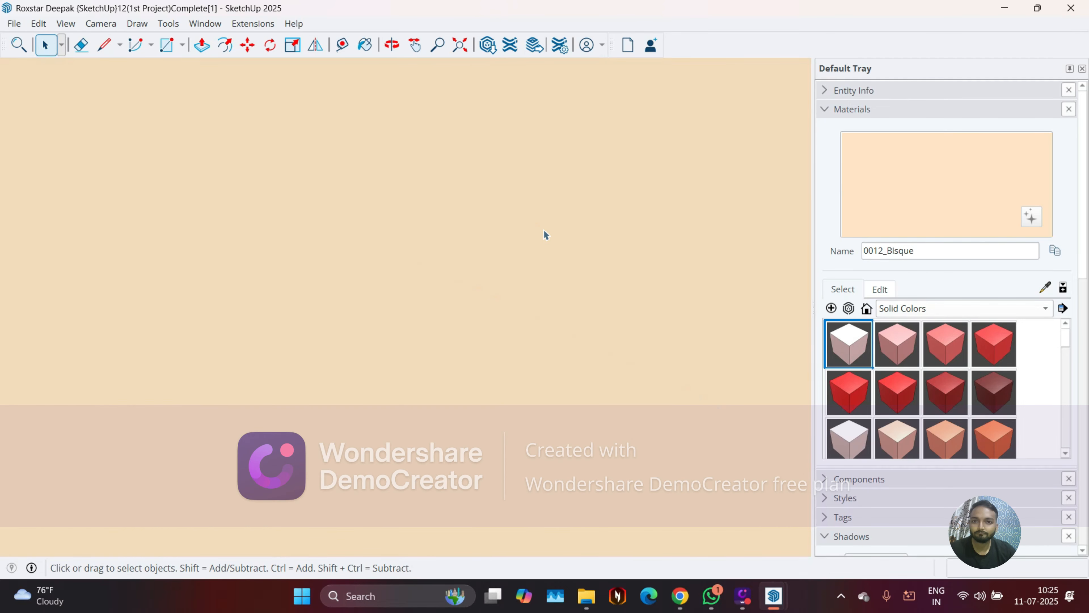
scroll(544, 224, up, 4)
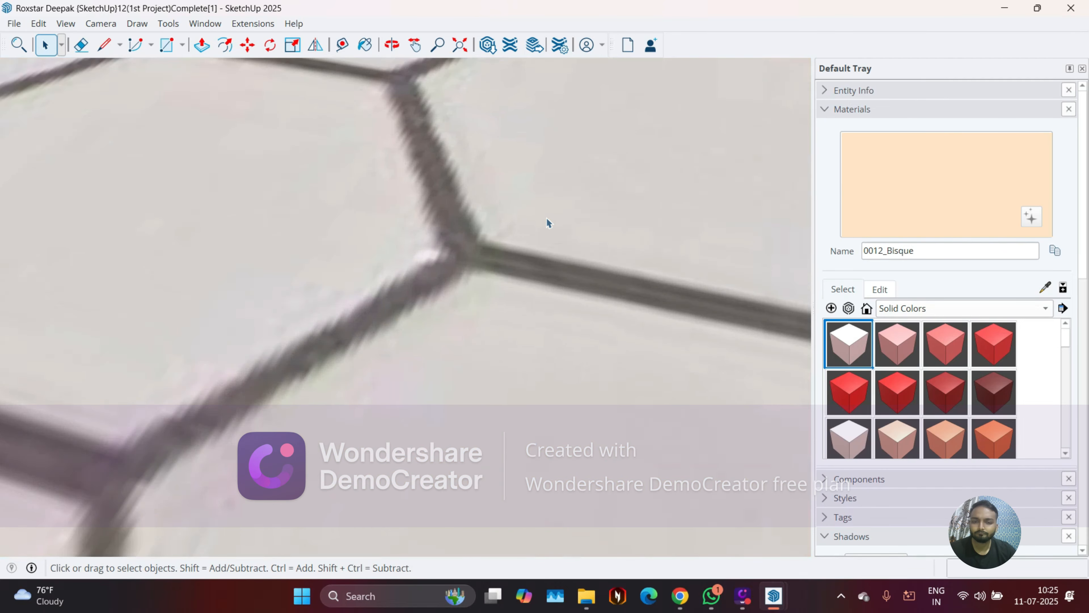
middle_drag(547, 221, 446, 309)
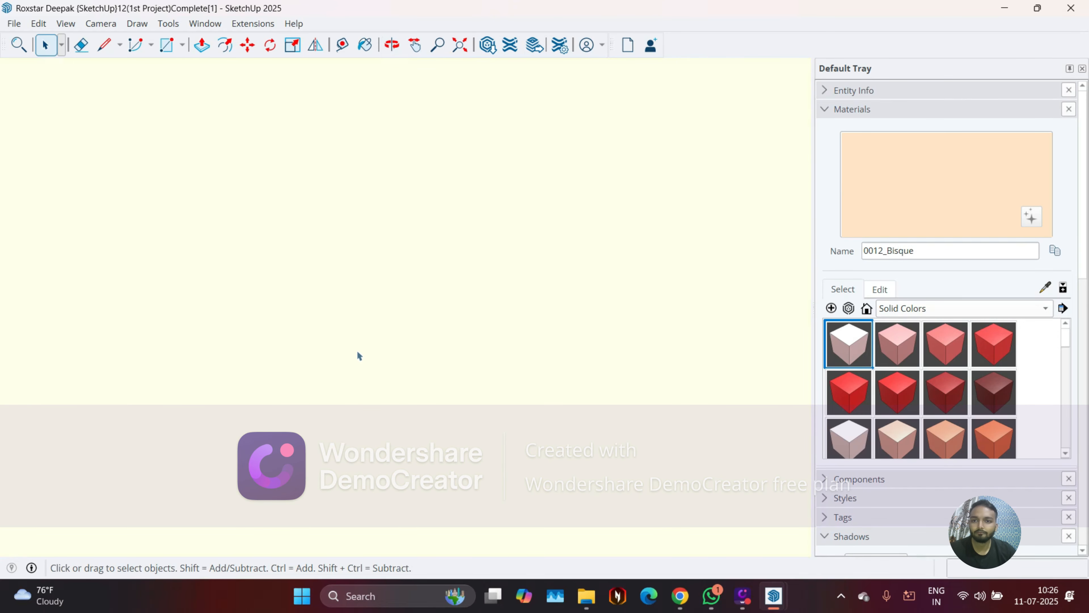
scroll(377, 361, down, 6)
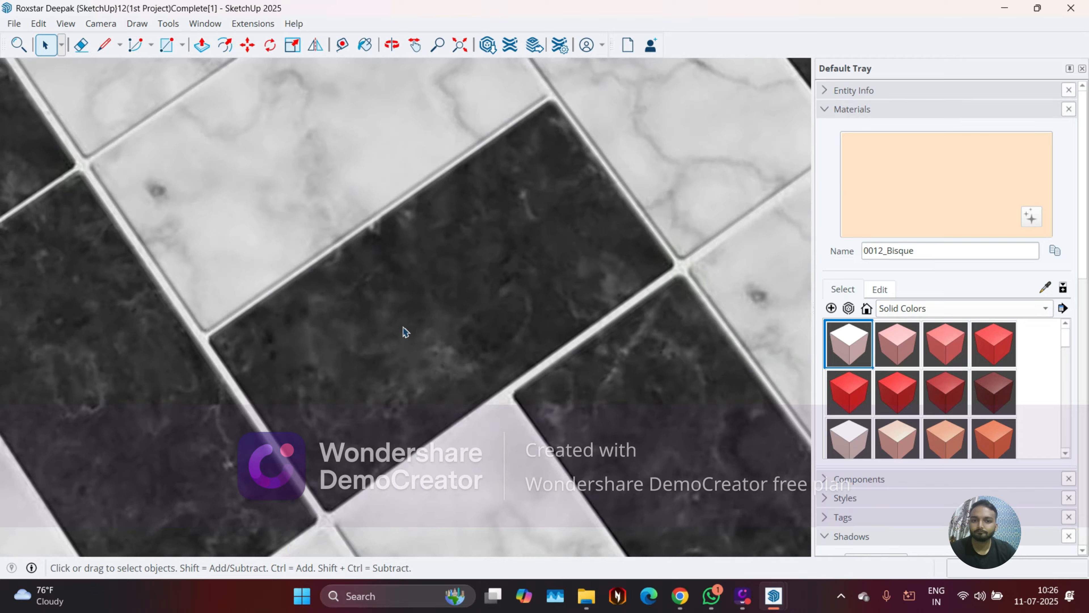
scroll(405, 332, down, 10)
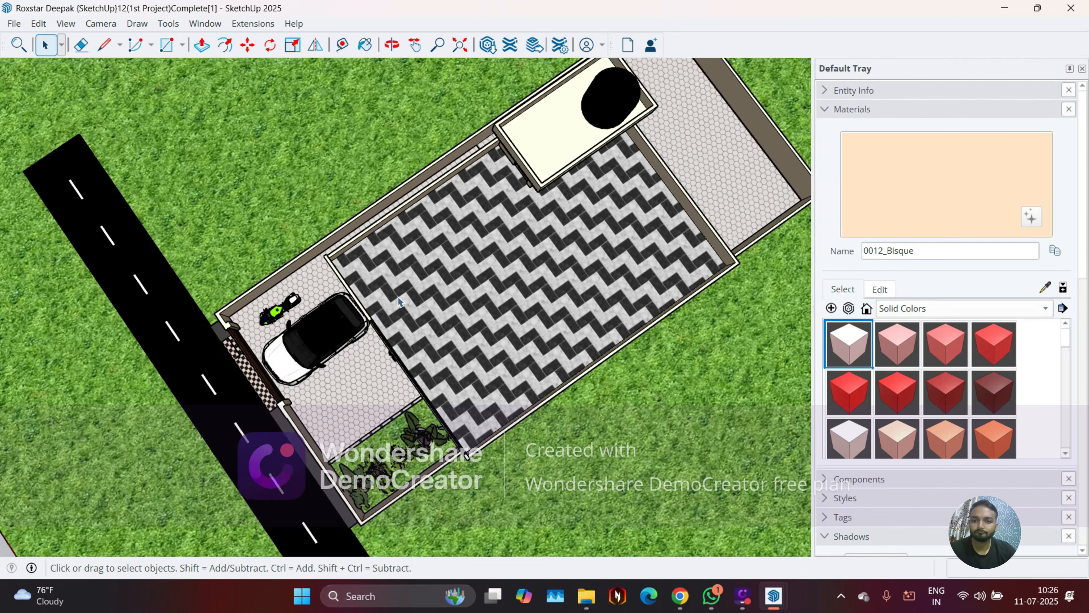
Examine the interior wooden door through the front window, checking the gap between its lower edge and the raised floor
middle_drag(398, 302, 403, 240)
scroll(402, 236, up, 6)
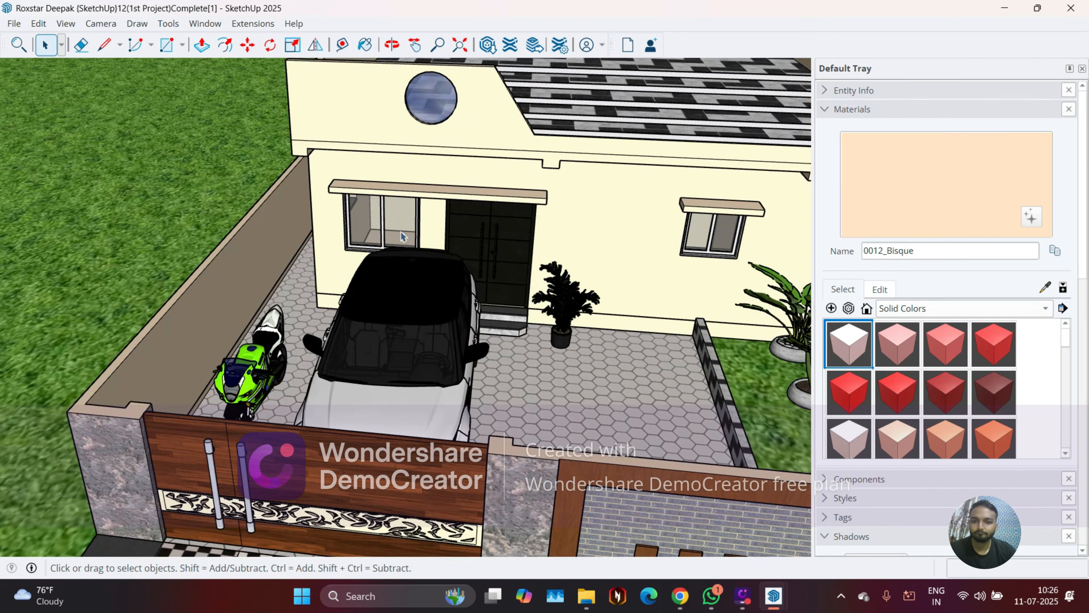
scroll(401, 237, up, 8)
middle_drag(347, 211, 540, 231)
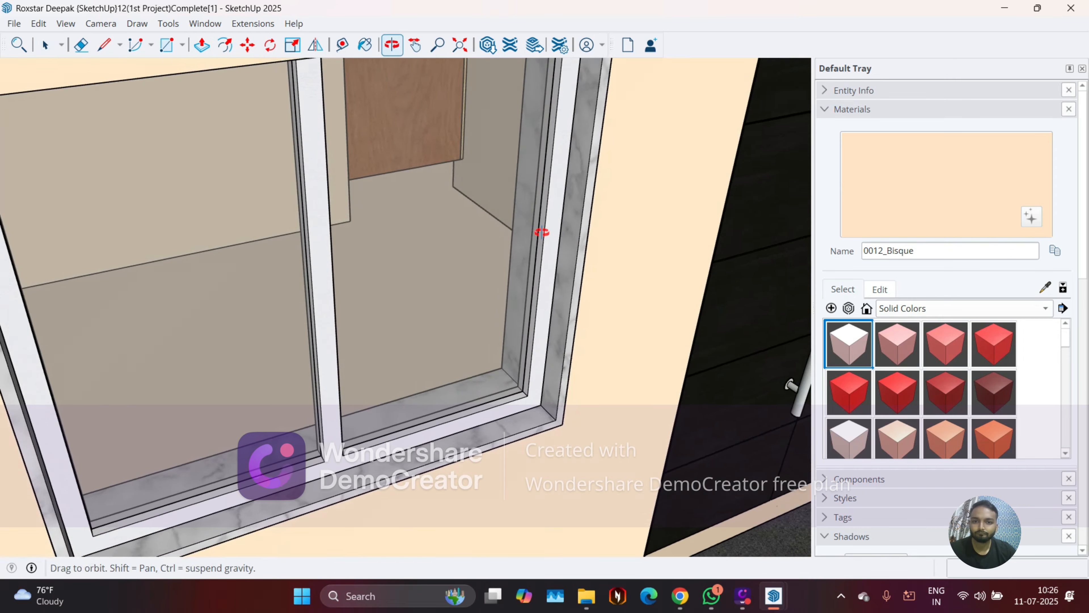
scroll(431, 167, up, 10)
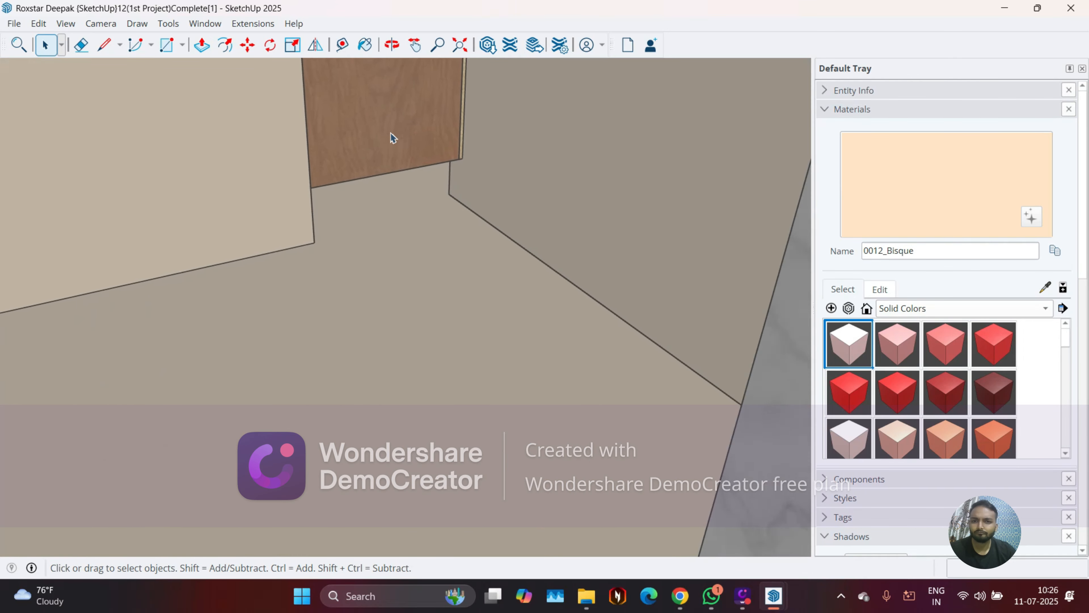
scroll(381, 181, up, 6)
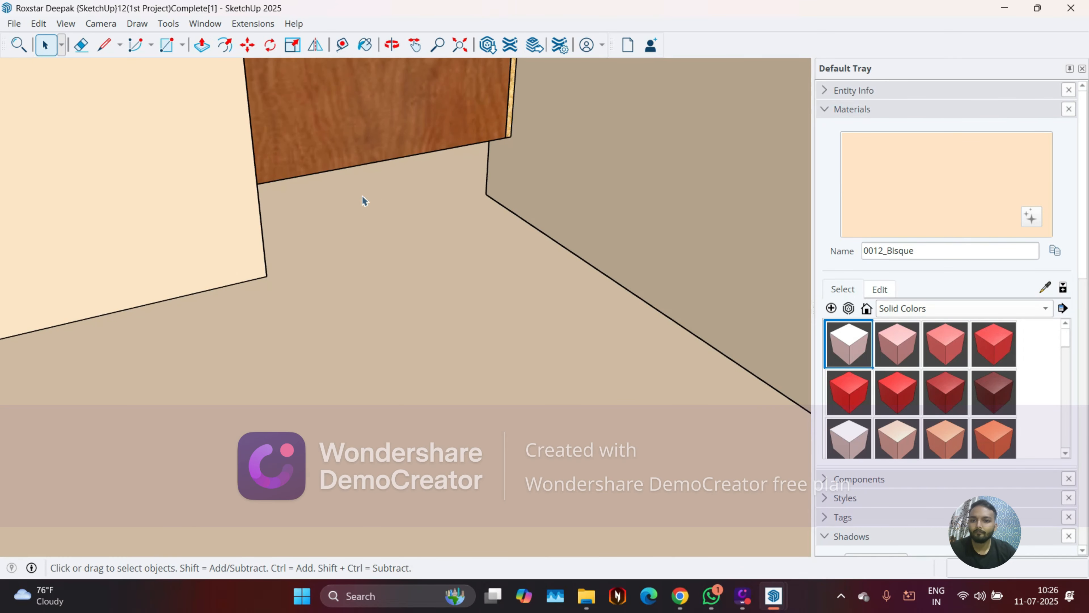
middle_drag(362, 200, 379, 79)
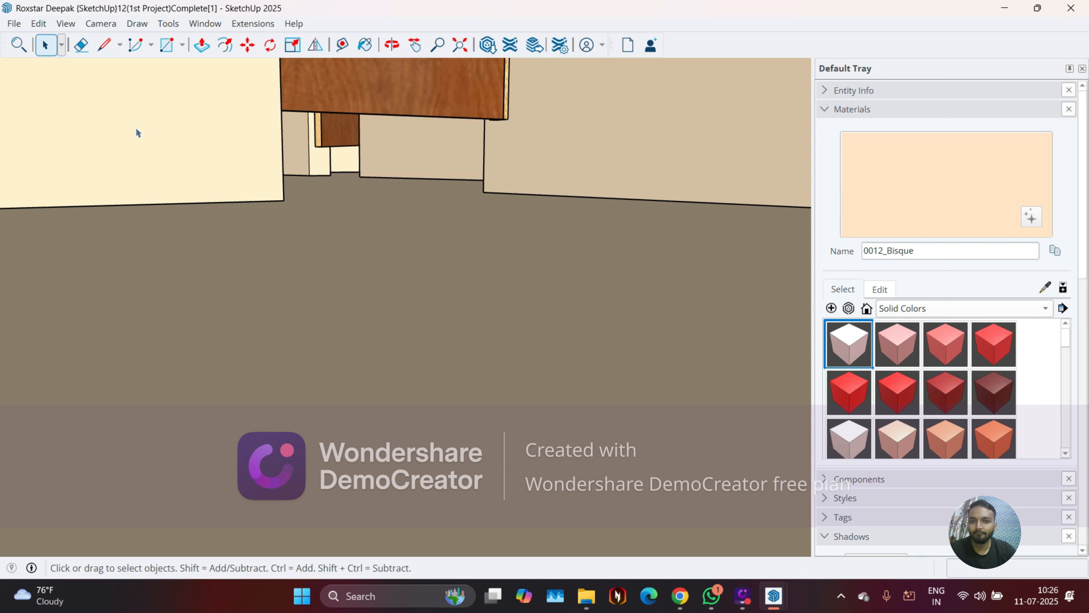
middle_drag(360, 144, 360, 268)
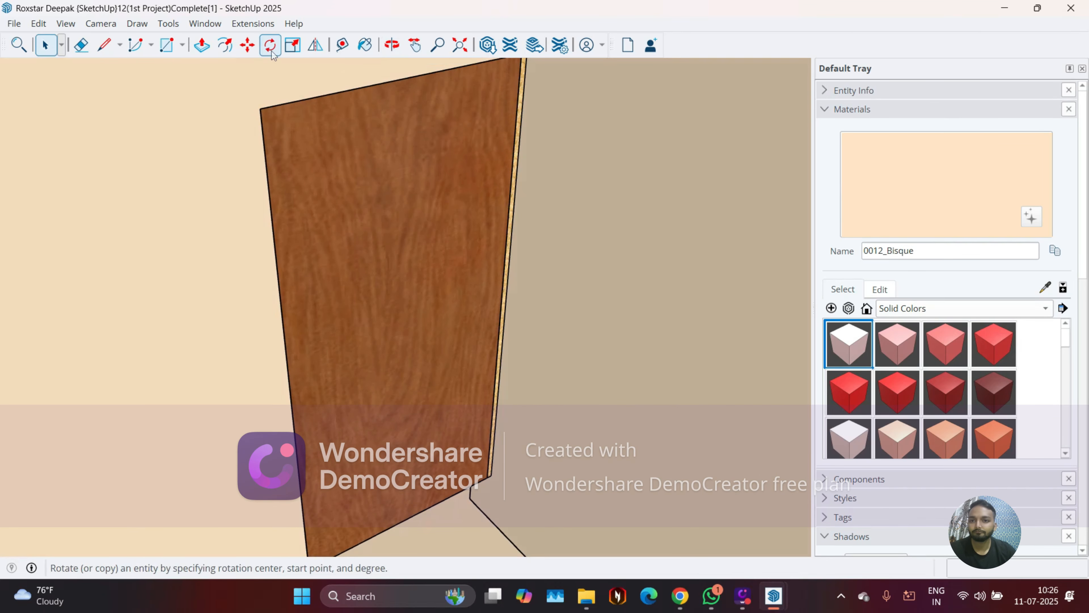
Measure the height of the interior wooden door along its vertical edge with the Tape Measure
click(342, 44)
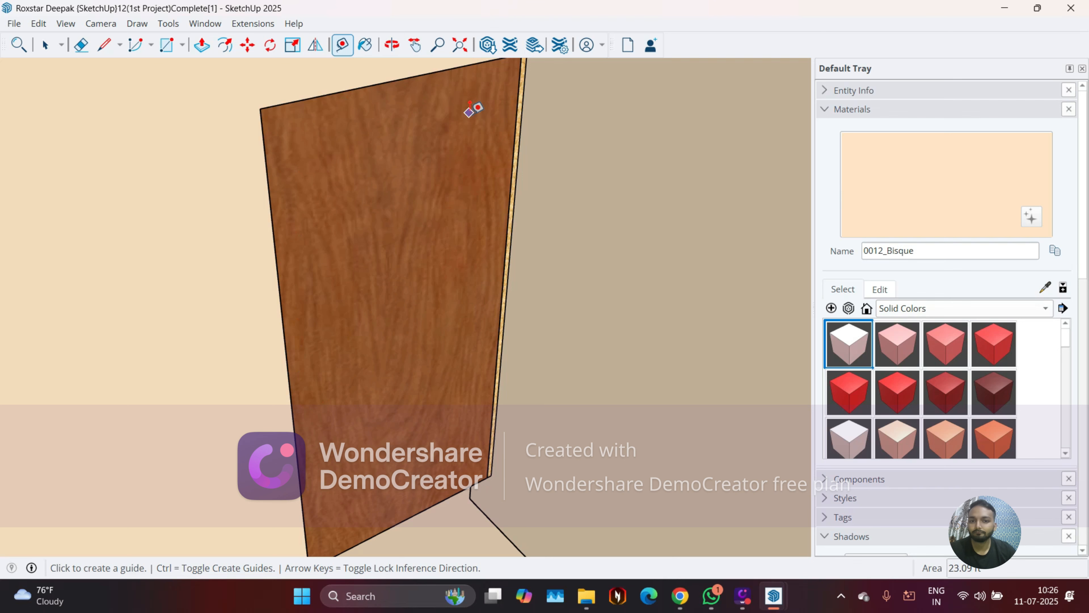
click(501, 470)
scroll(484, 470, up, 5)
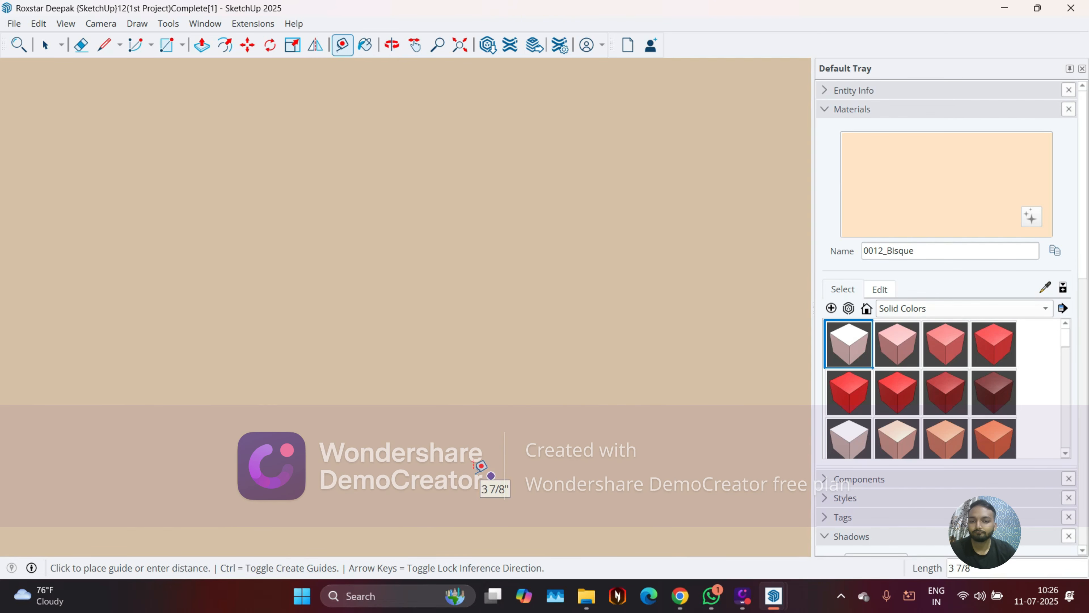
scroll(481, 466, down, 5)
middle_drag(450, 402, 547, 182)
scroll(510, 90, up, 3)
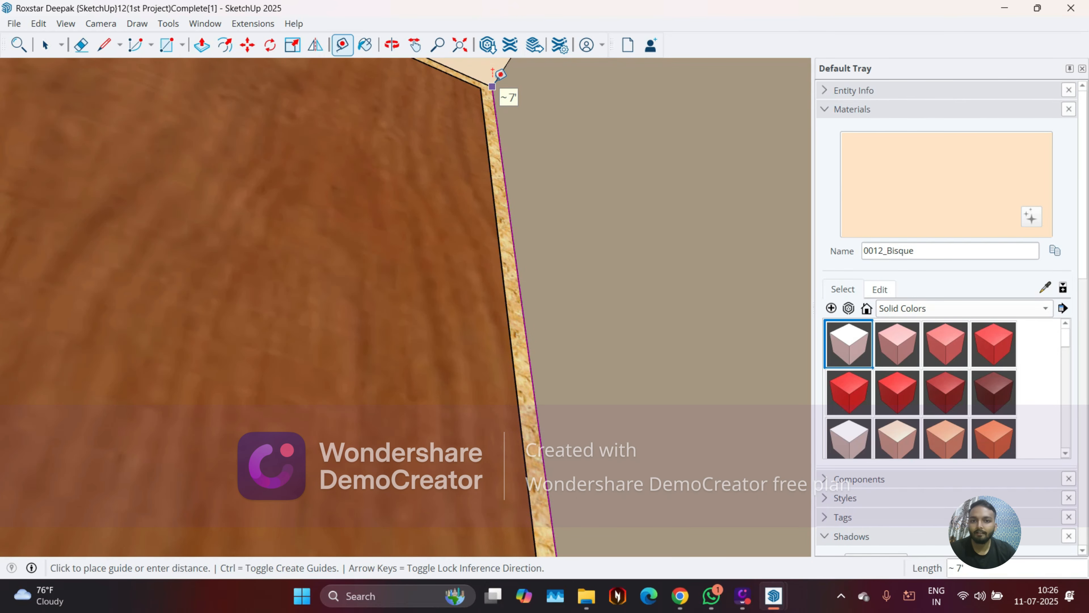
key(Escape)
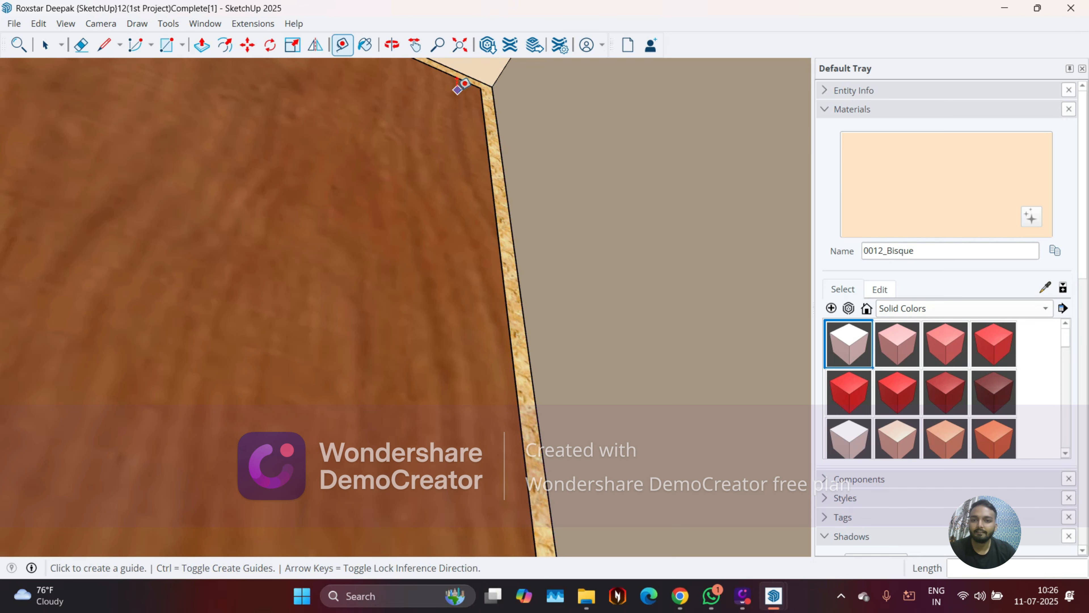
View the whole site from outside and examine the front door's threshold and granite steps up close
scroll(458, 89, down, 5)
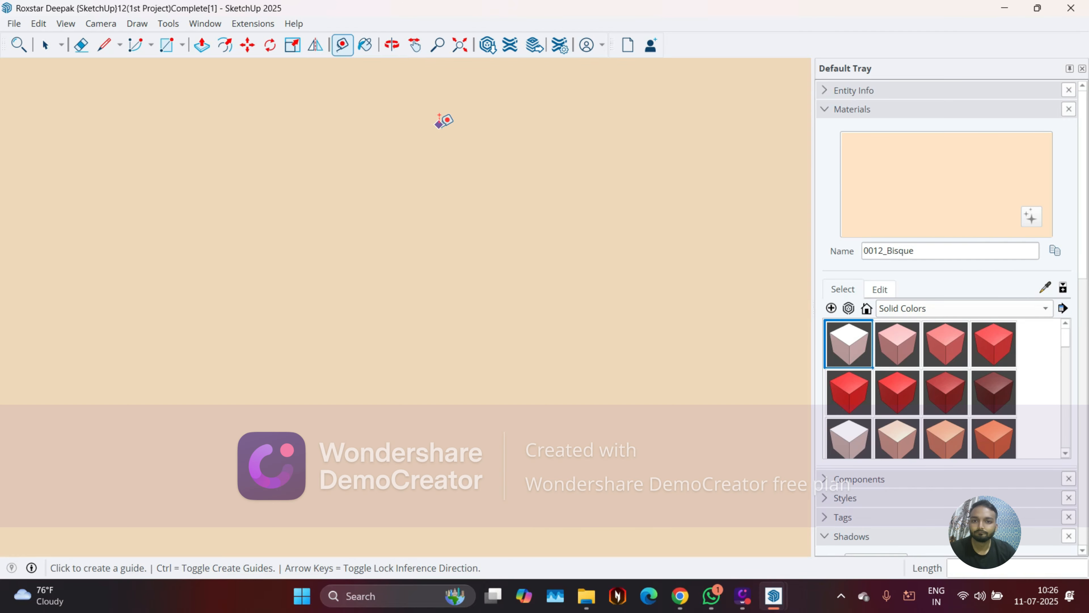
click(460, 45)
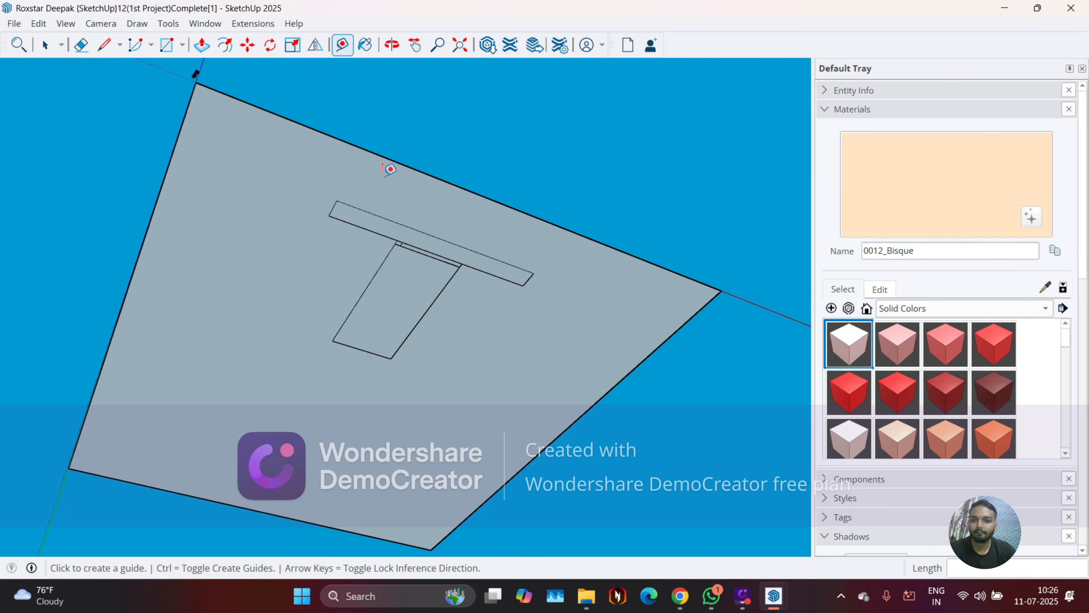
scroll(360, 281, down, 2)
middle_drag(360, 281, 398, 300)
key(space)
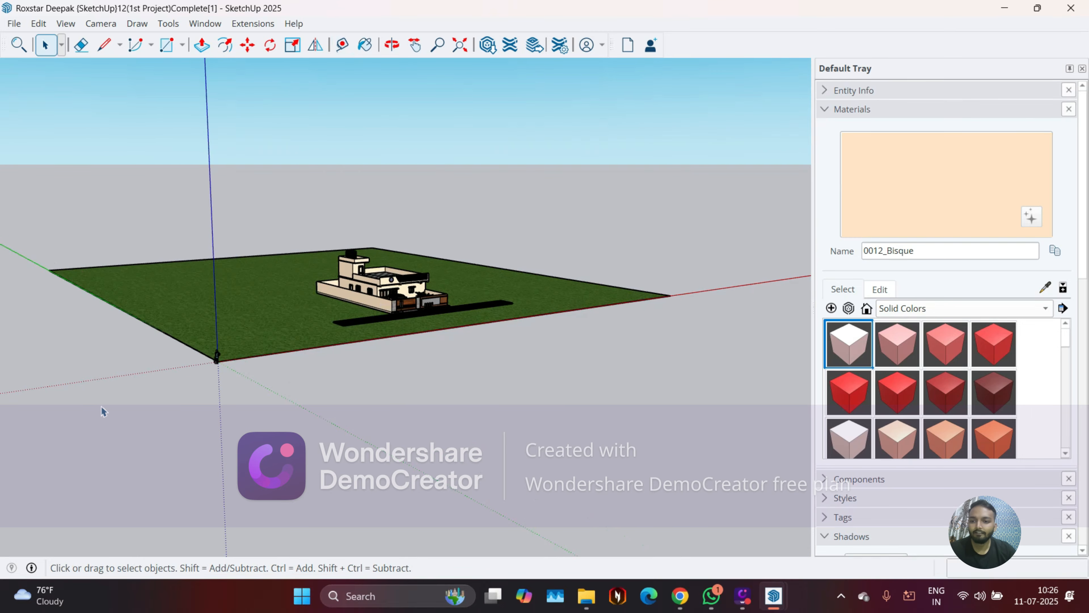
middle_drag(259, 424, 401, 392)
scroll(303, 319, up, 10)
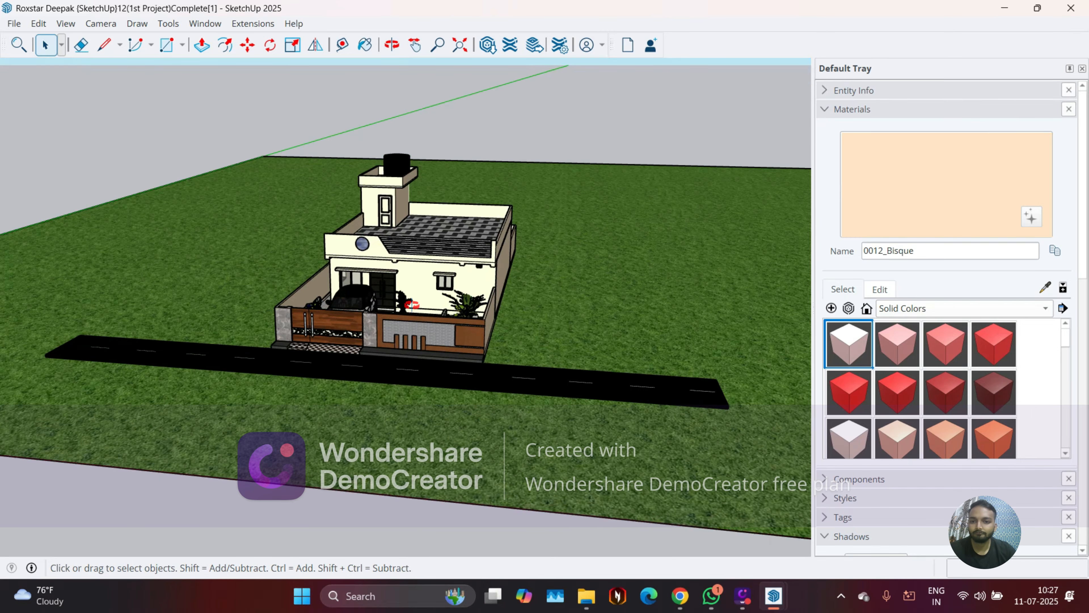
scroll(303, 319, up, 10)
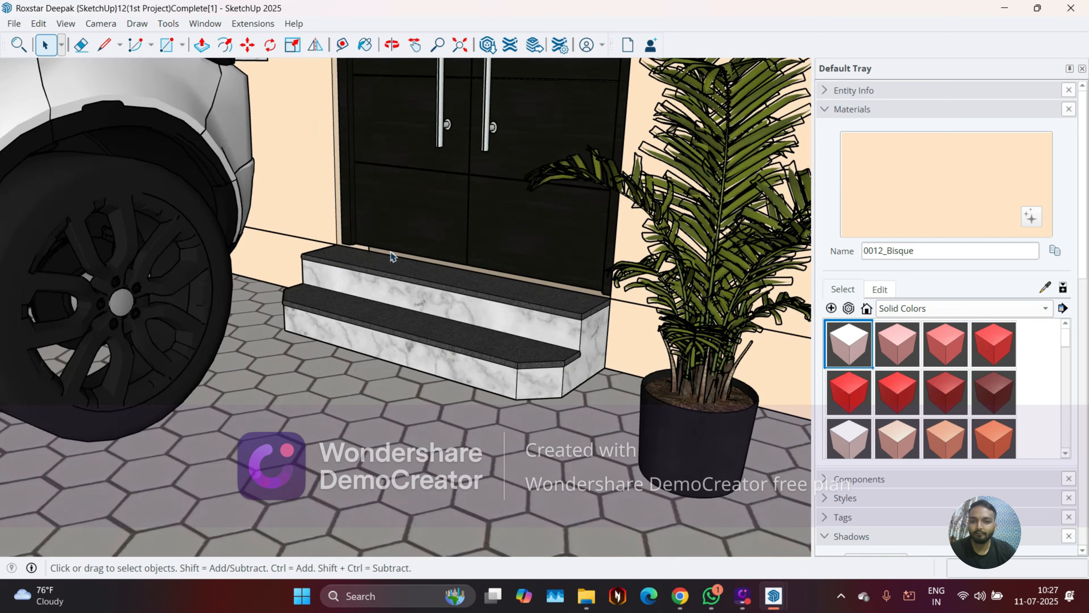
scroll(422, 253, up, 3)
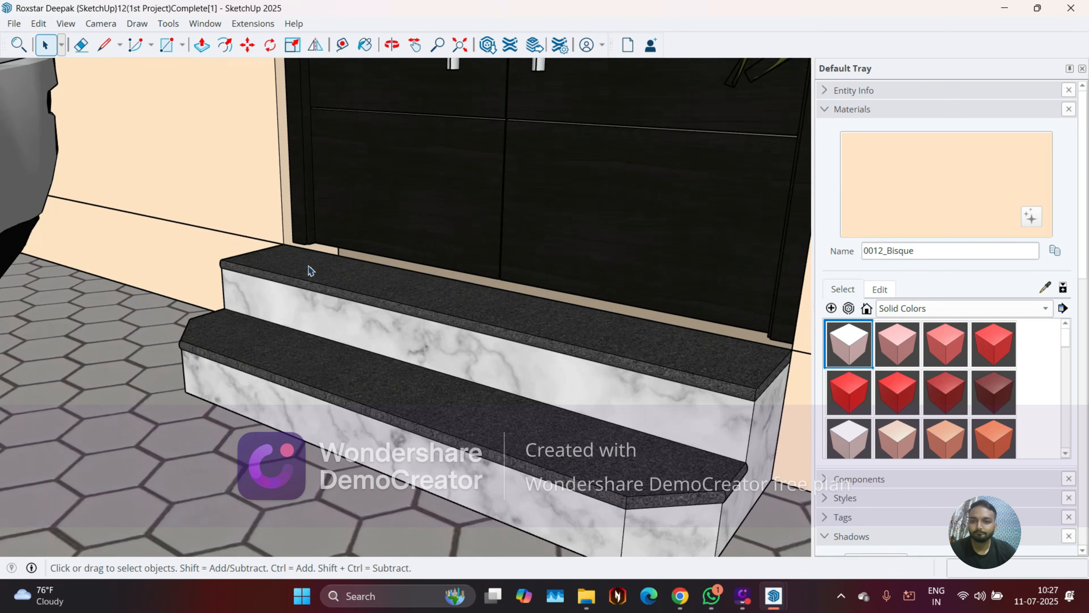
scroll(303, 256, up, 2)
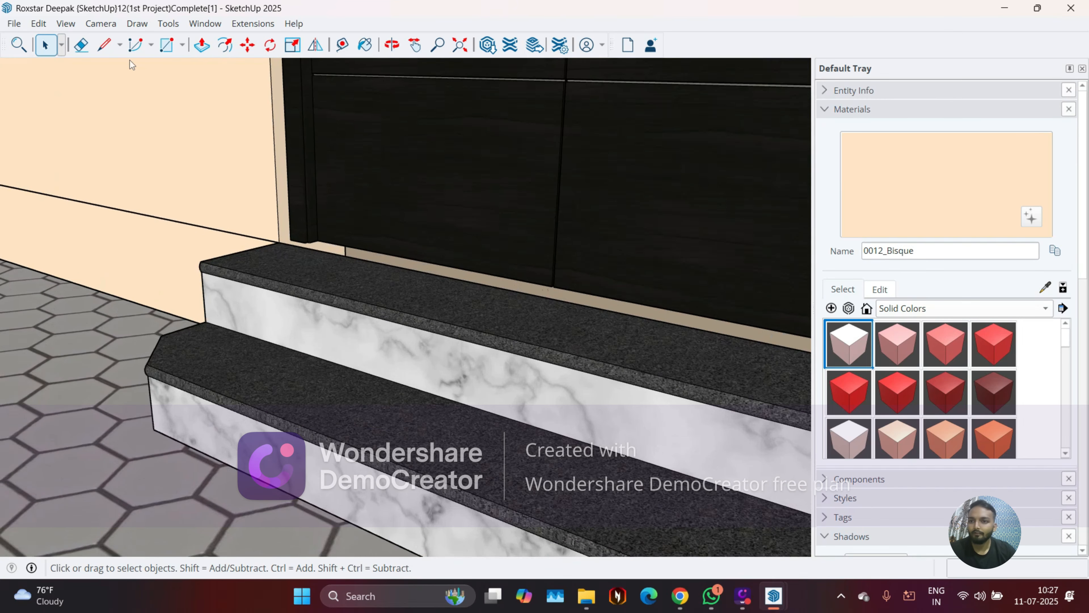
Draw a 5' wide rectangle across the front door threshold, from the top step's outer corner to the opposite inner corner of the opening
click(167, 44)
scroll(275, 254, up, 2)
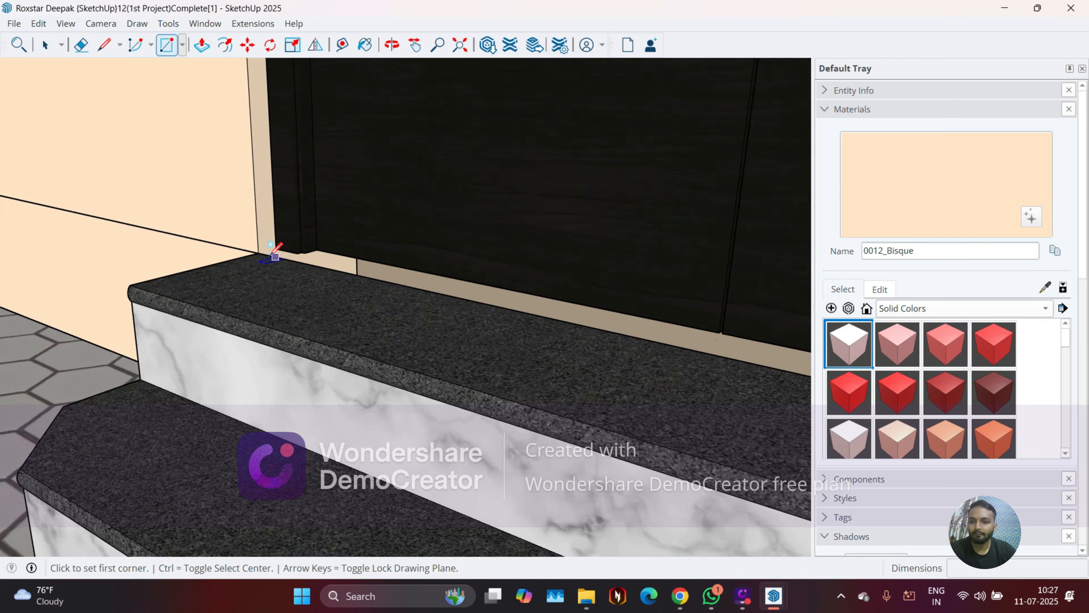
click(258, 253)
scroll(217, 259, down, 3)
middle_drag(273, 291, 500, 315)
scroll(500, 314, up, 2)
scroll(469, 284, up, 5)
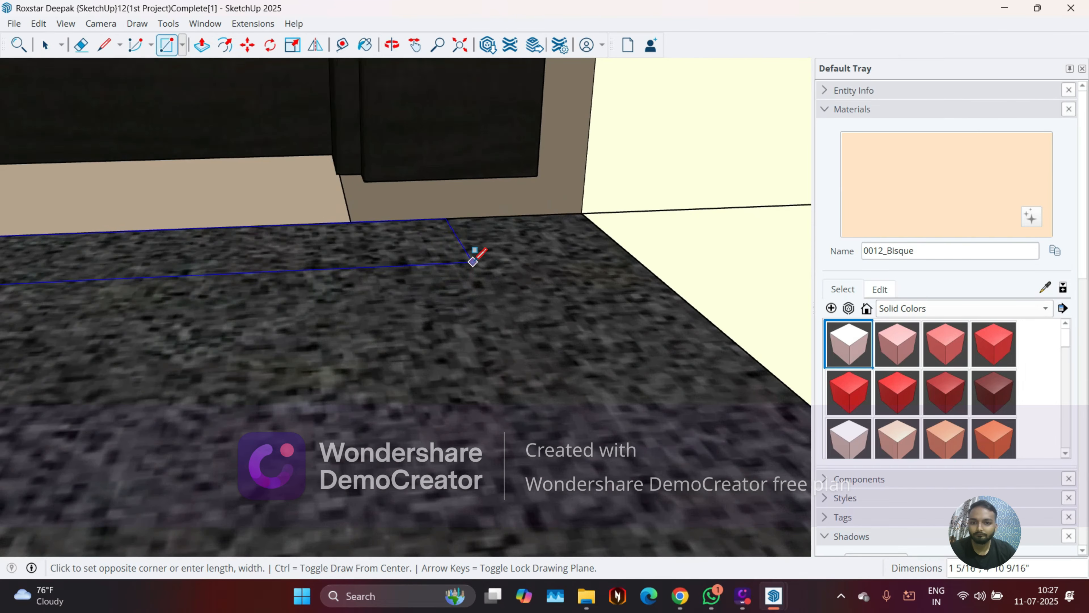
middle_drag(475, 253, 521, 220)
scroll(342, 199, up, 4)
middle_drag(333, 174, 798, 274)
scroll(320, 183, up, 2)
scroll(688, 276, down, 3)
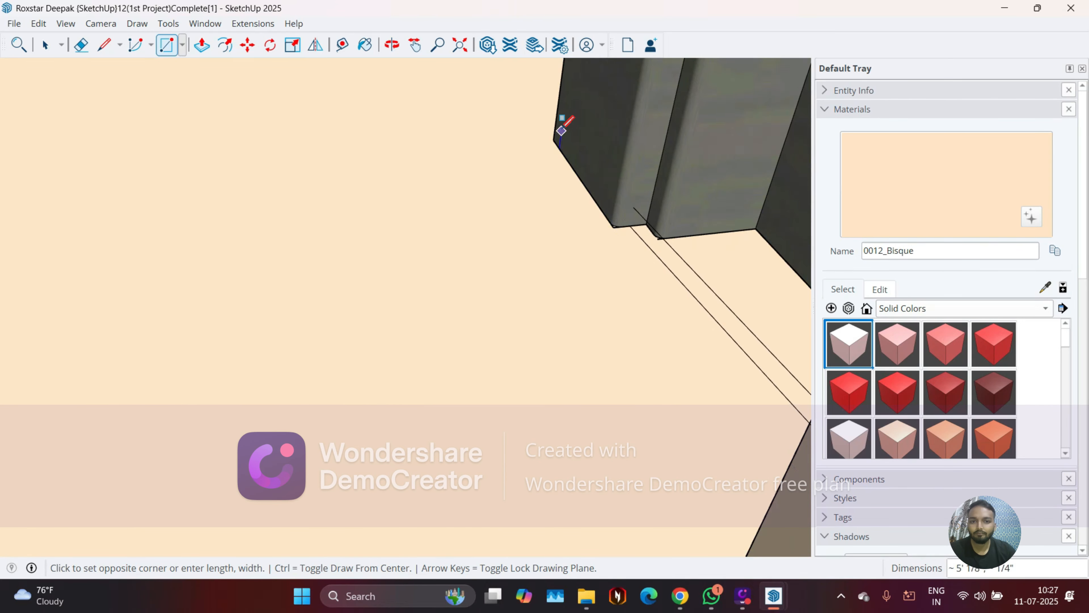
click(556, 129)
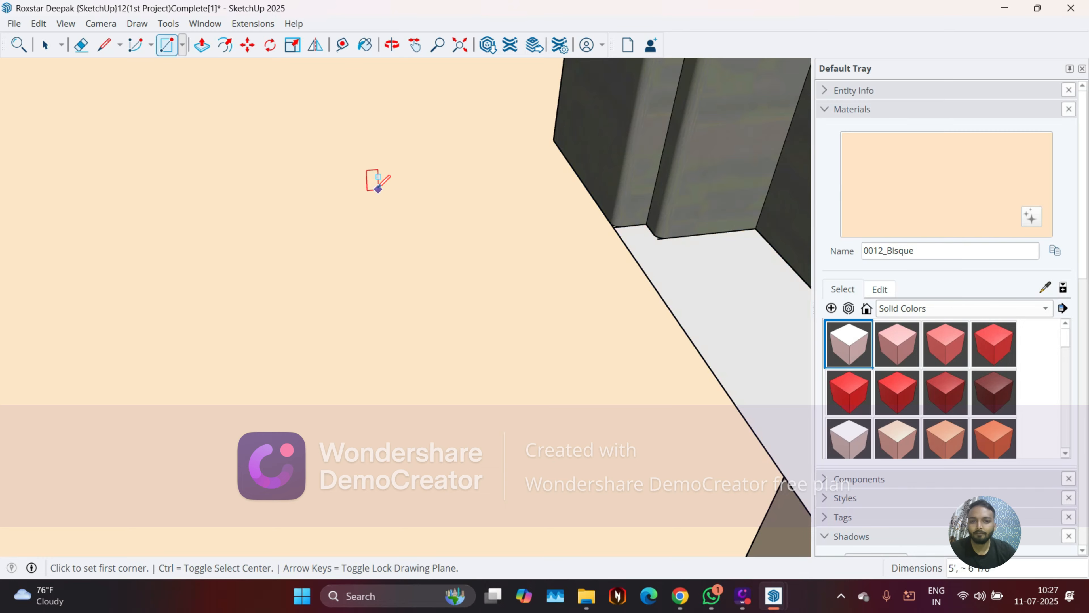
scroll(408, 204, down, 2)
key(space)
Sample Granite Dark Gray from the top entrance step and paint the new threshold face with it
middle_drag(405, 246, 419, 299)
click(1045, 287)
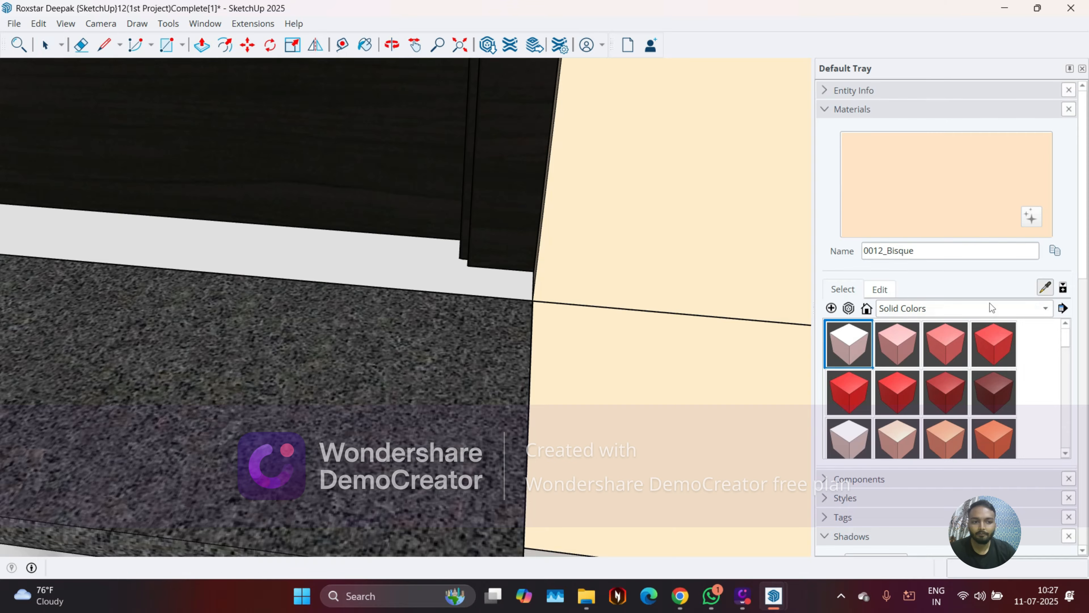
click(250, 368)
click(294, 266)
scroll(346, 292, down, 6)
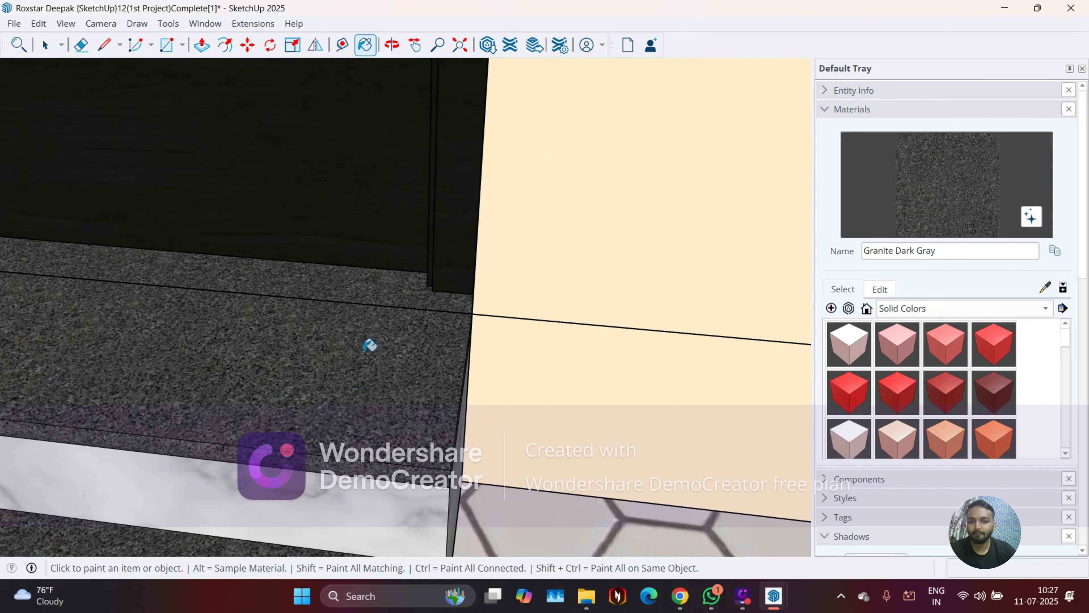
key(space)
Inspect the granite threshold beneath the front double door from one end to the other and with the steps
scroll(264, 370, down, 4)
middle_drag(263, 370, 162, 340)
scroll(163, 340, up, 6)
scroll(107, 275, up, 4)
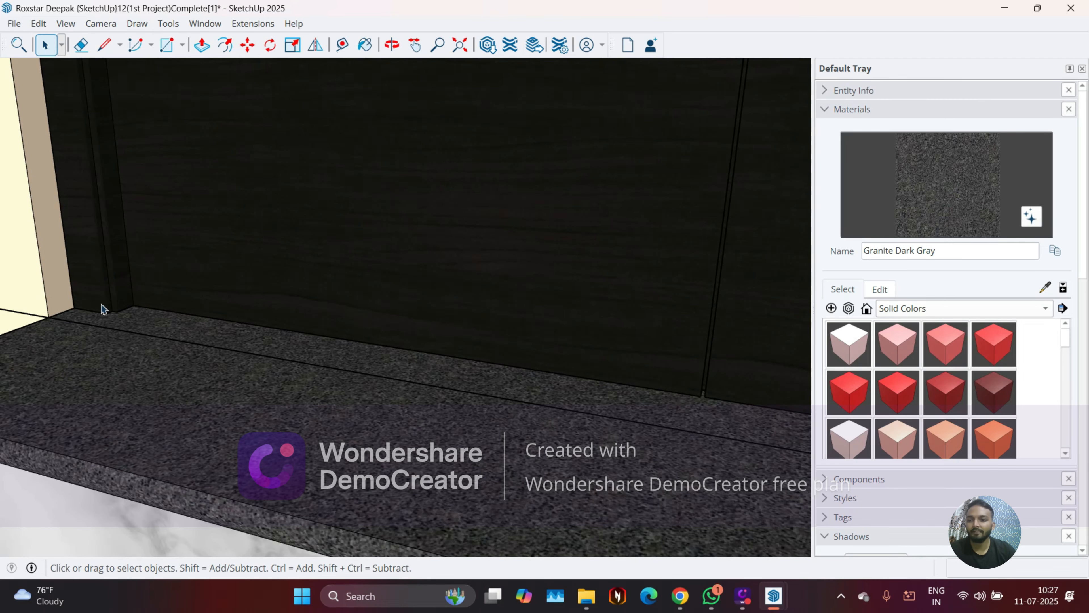
scroll(107, 297, down, 3)
middle_drag(221, 350, 62, 343)
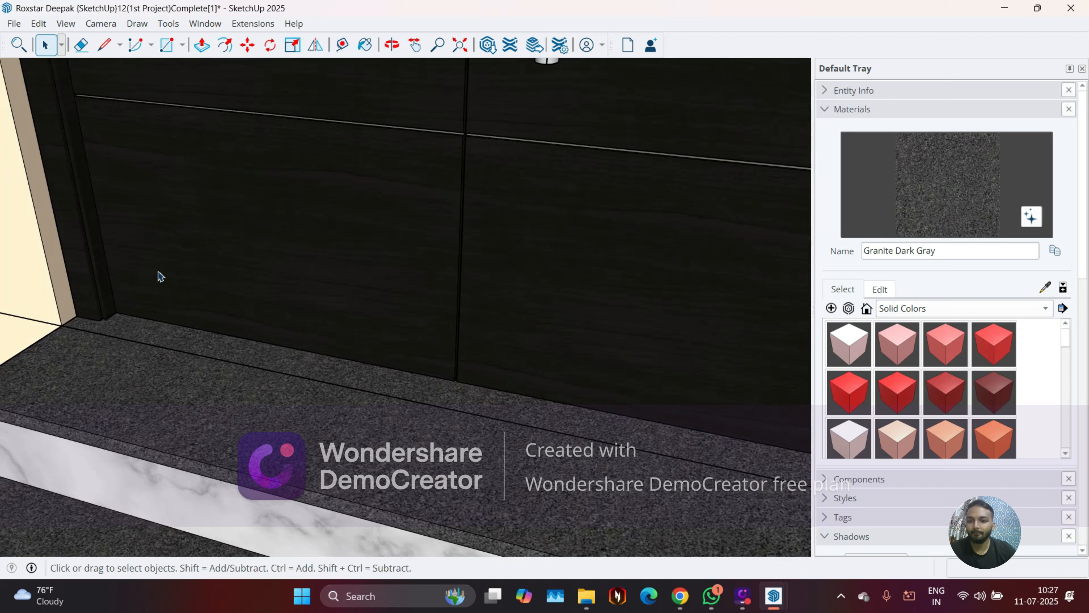
scroll(105, 296, down, 3)
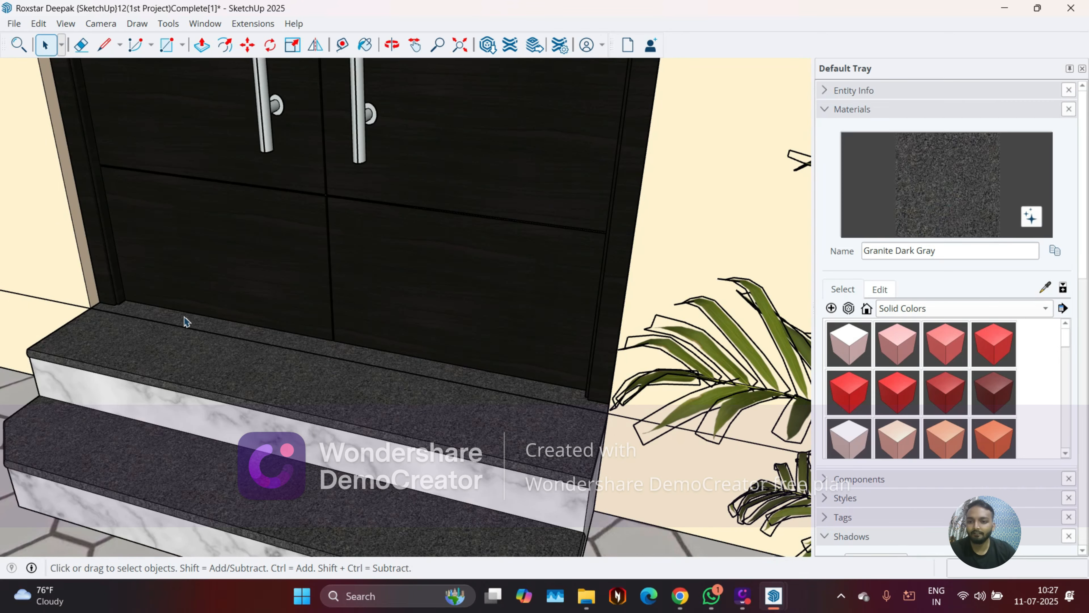
scroll(262, 341, down, 5)
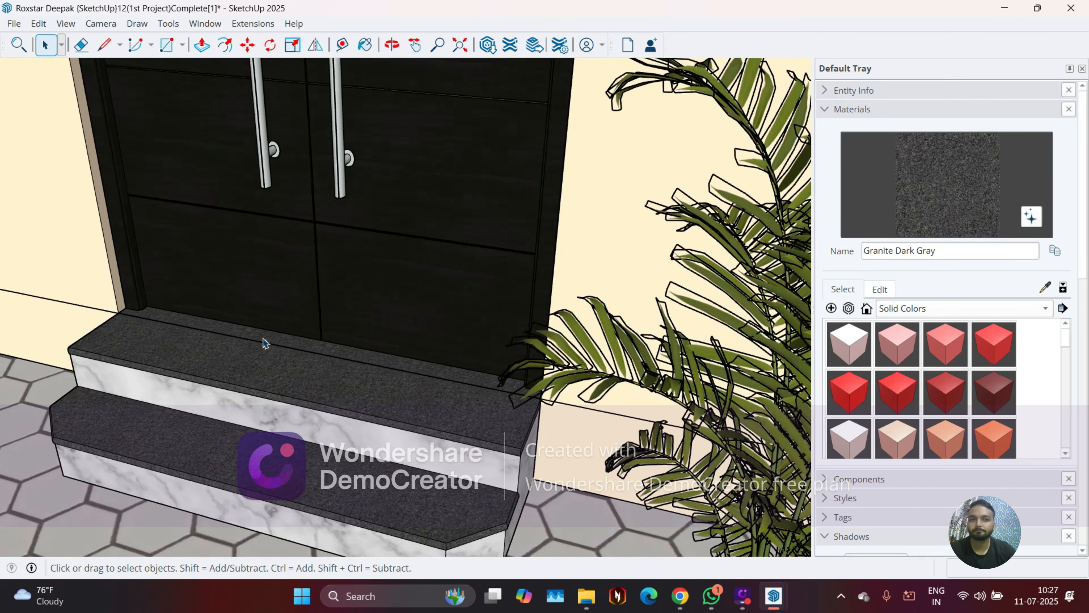
Open the door group on the rooftop stair room for editing and select the door panel's connected geometry
scroll(250, 367, down, 10)
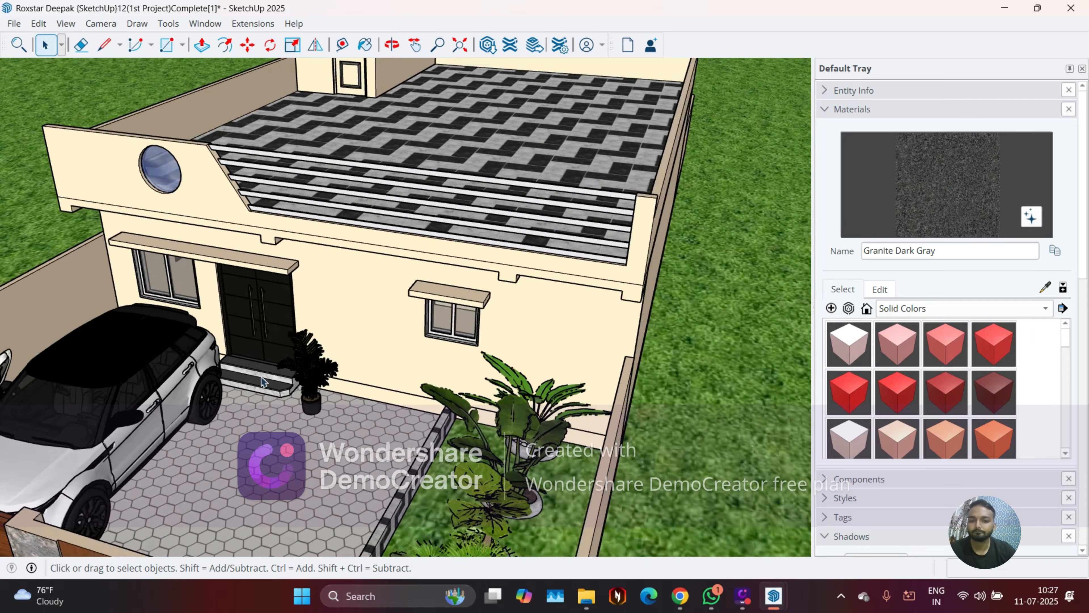
middle_drag(251, 366, 354, 148)
scroll(319, 164, up, 7)
scroll(343, 171, up, 8)
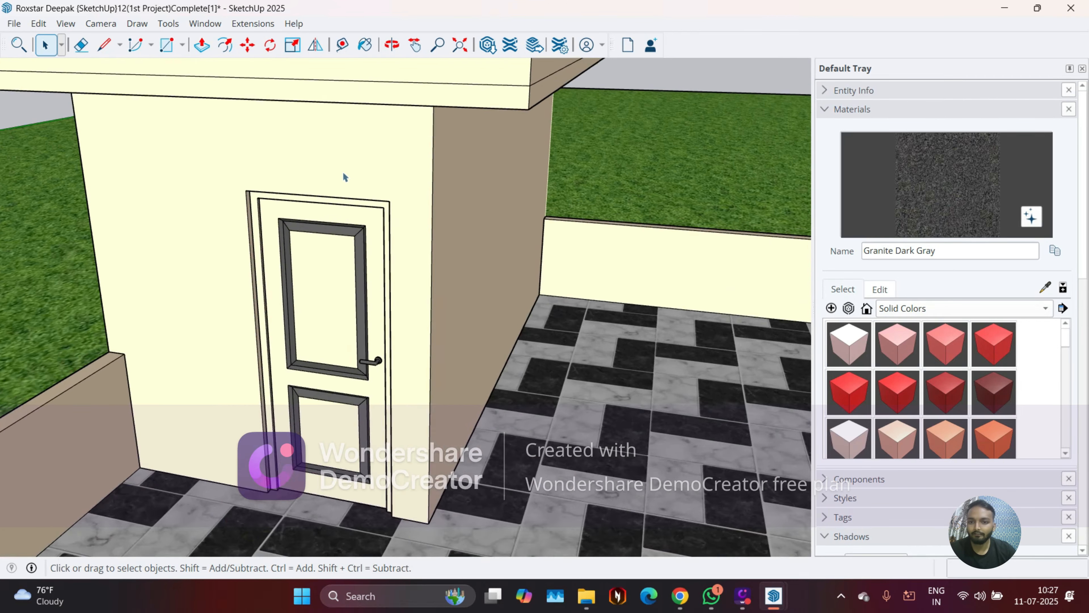
click(333, 247)
double_click(333, 248)
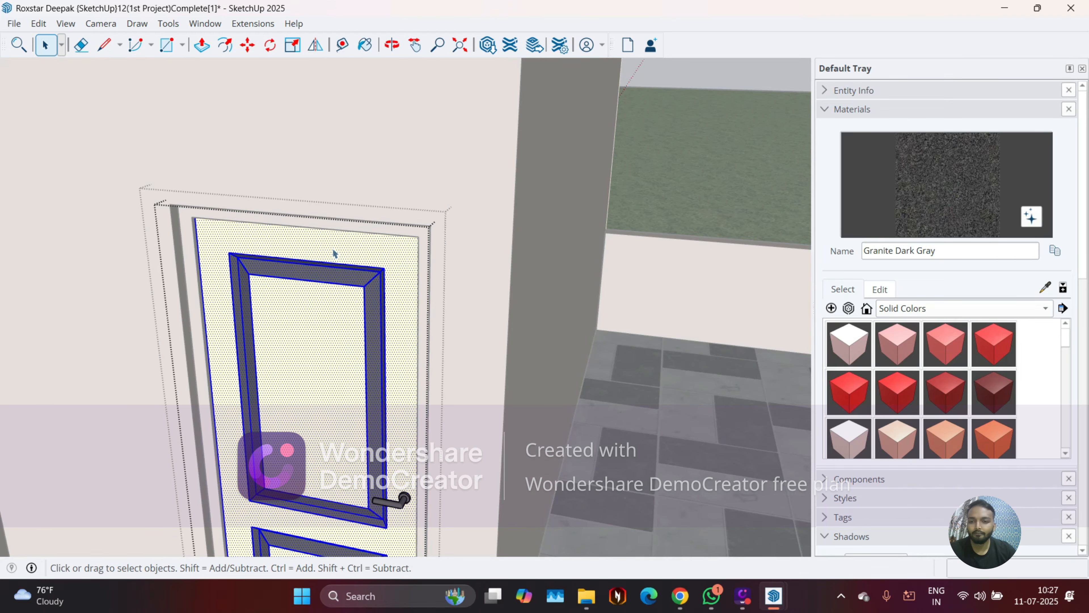
Paint the selected rooftop door panel with the in-model material [Wood Veneer 01]1
middle_drag(335, 253, 532, 257)
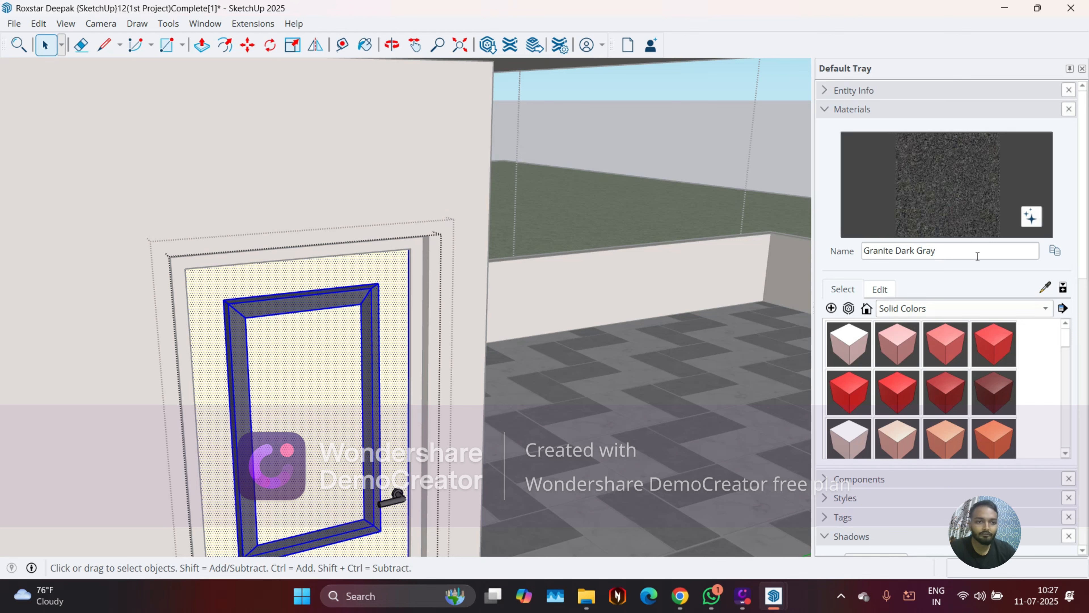
click(865, 308)
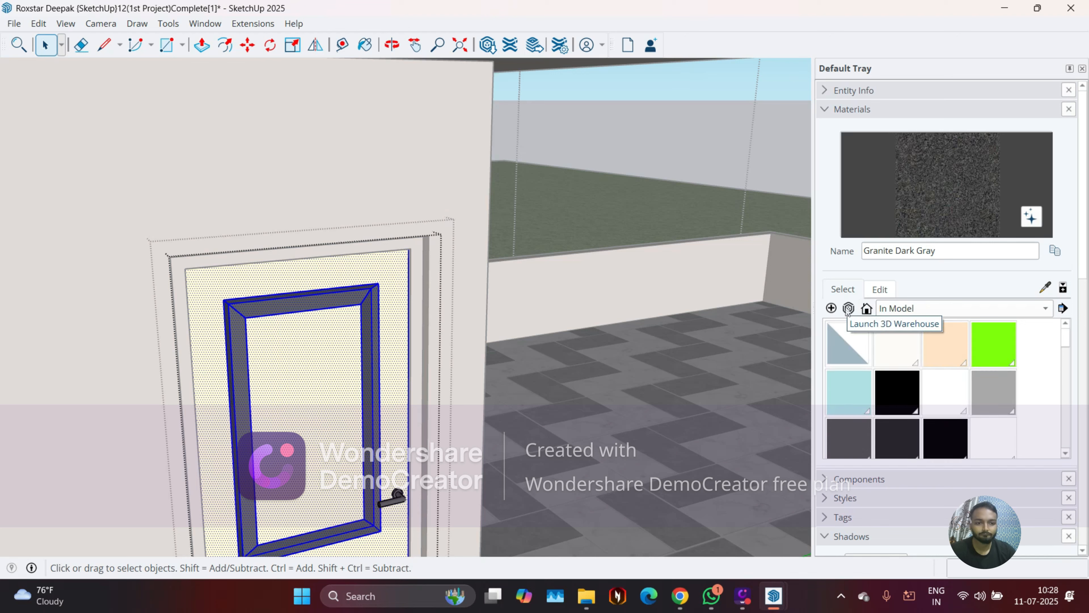
scroll(887, 348, down, 5)
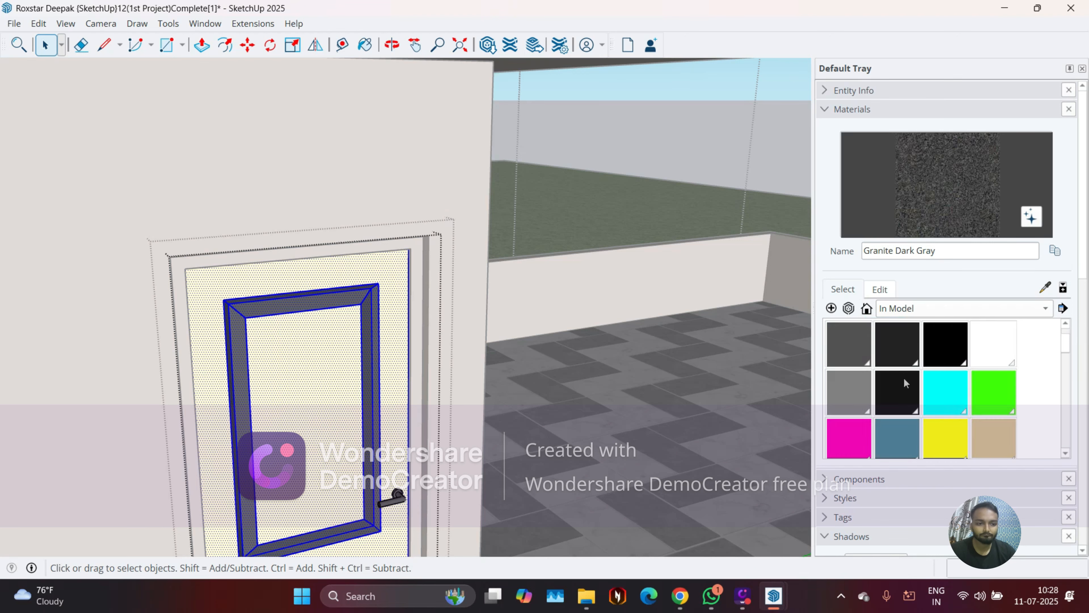
click(888, 362)
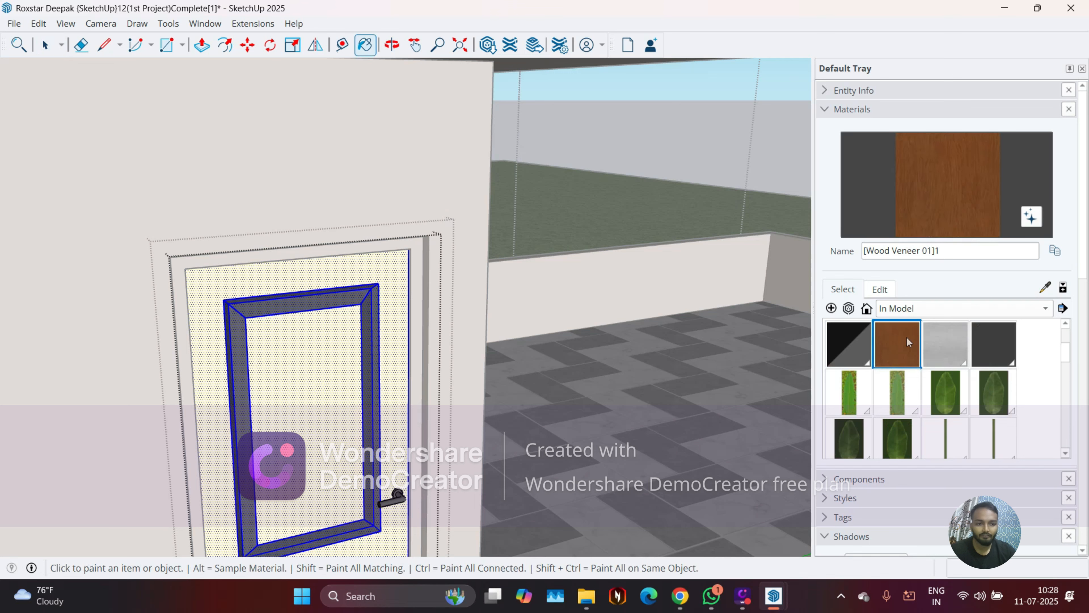
click(356, 279)
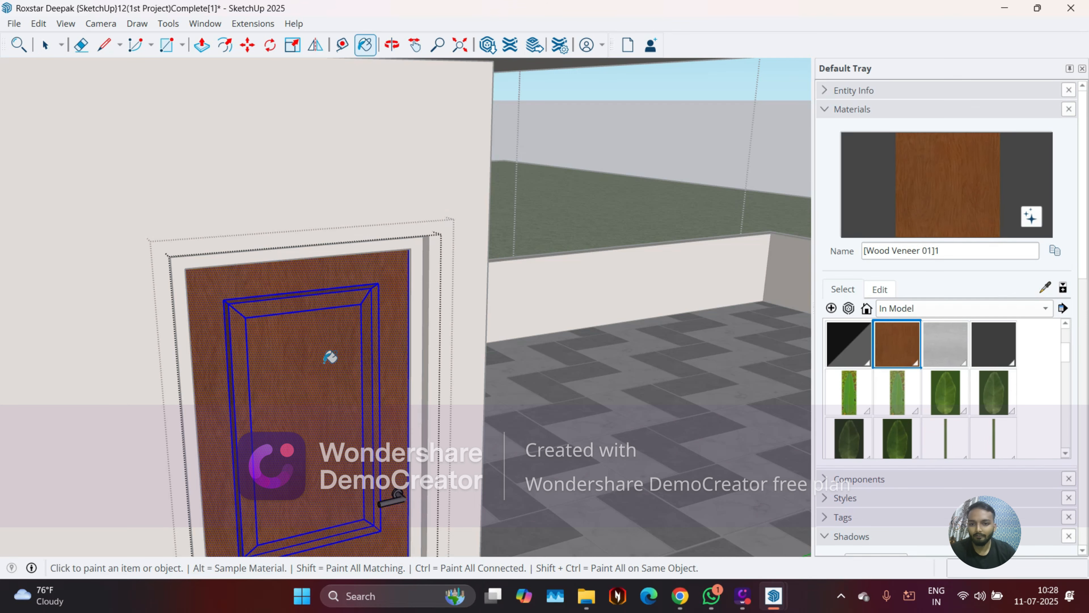
Browse the in-model materials and the Glass and Wood collections for another rooftop door finish
middle_drag(330, 356, 345, 319)
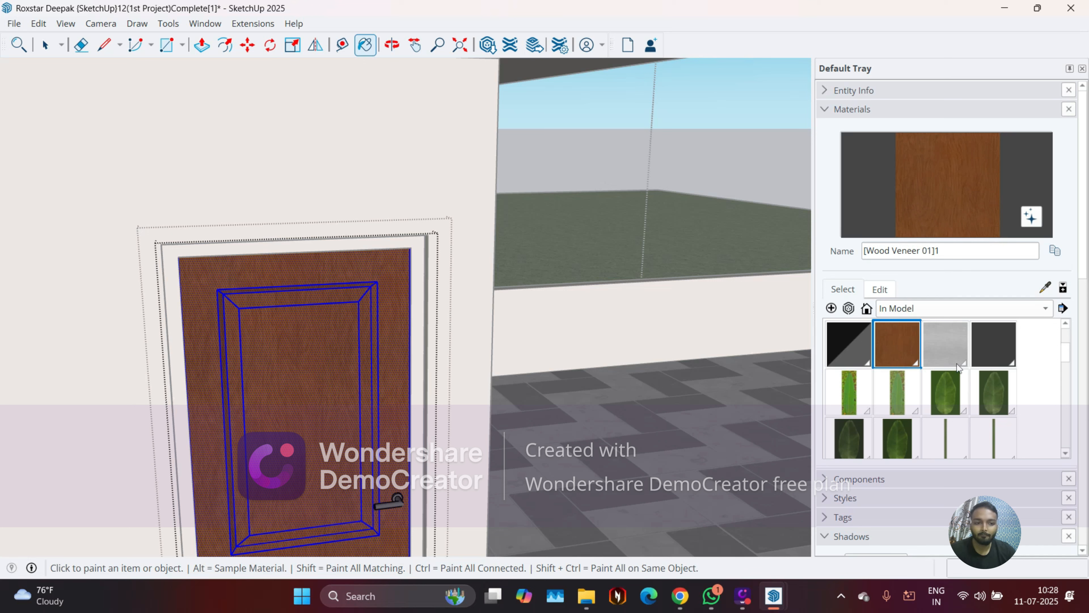
scroll(875, 394, down, 5)
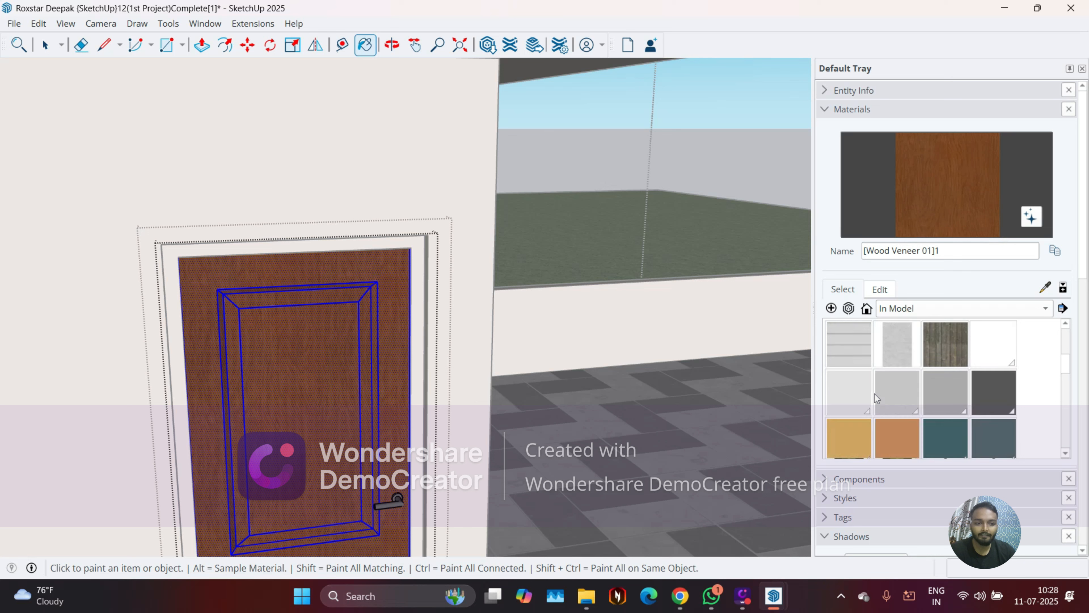
scroll(877, 395, down, 3)
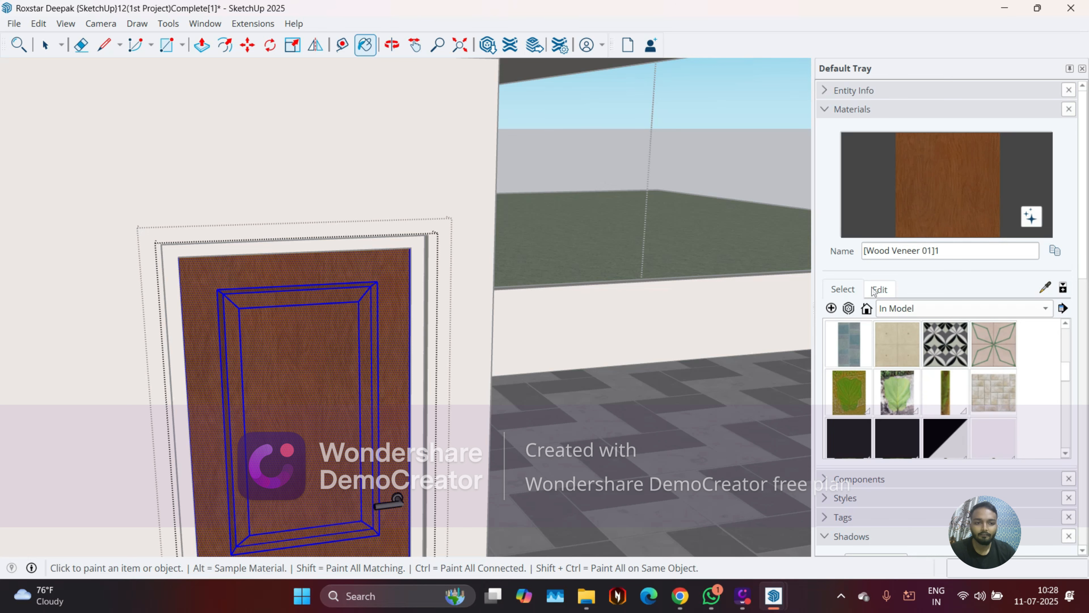
click(898, 308)
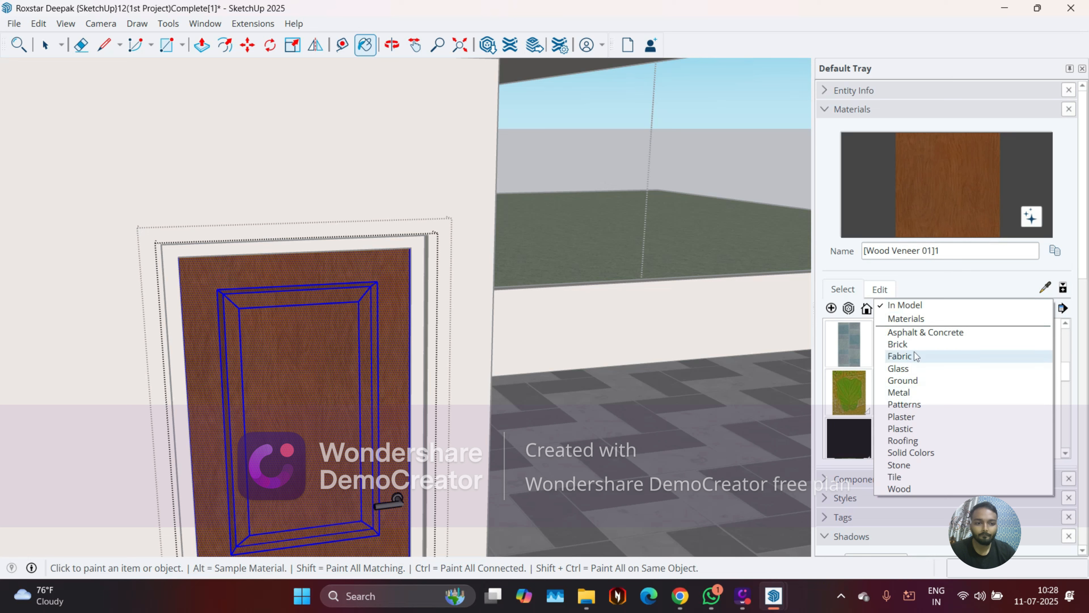
click(908, 369)
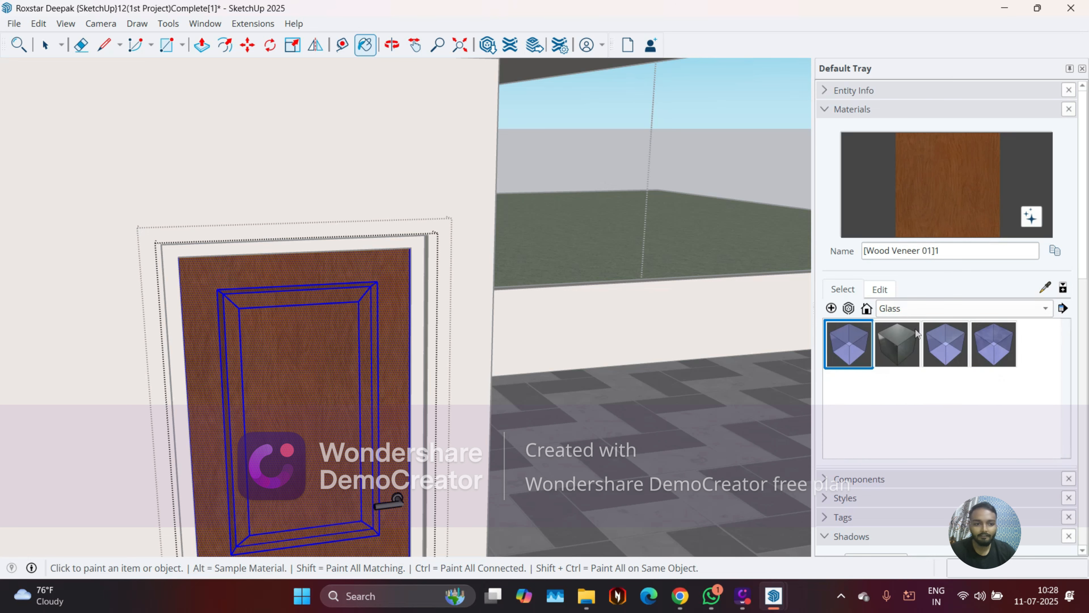
click(944, 308)
click(900, 424)
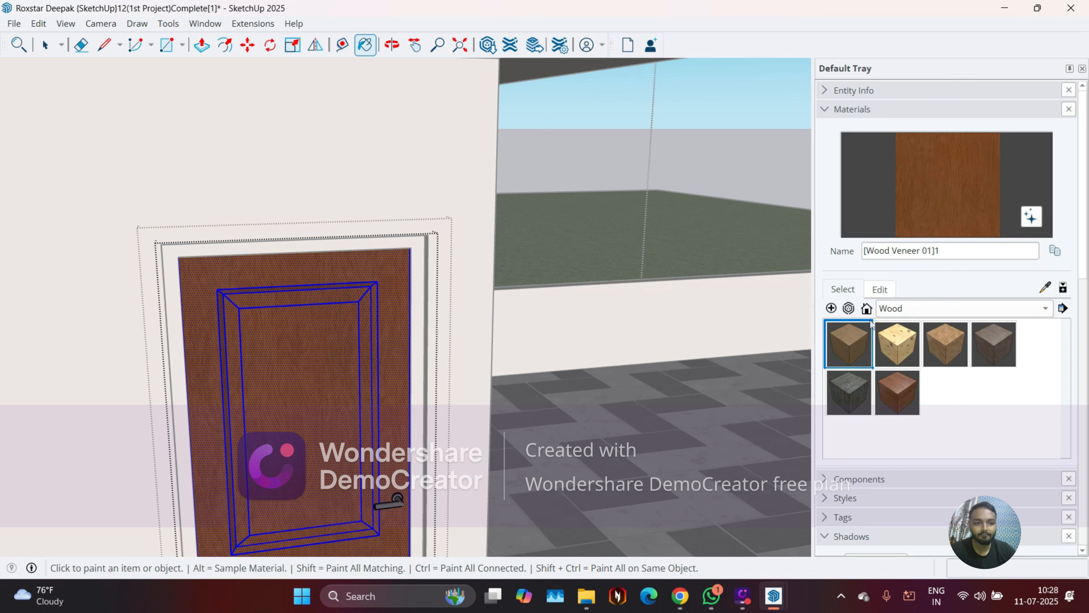
click(866, 308)
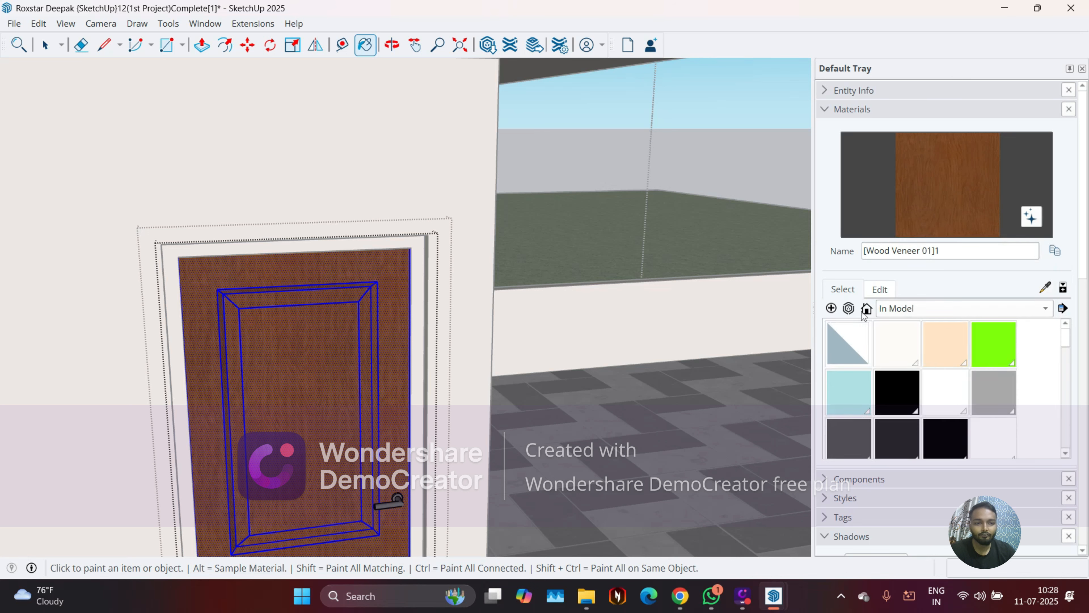
Repaint the selected rooftop door panel with the dark wood plank material Material1 from the in-model materials
click(918, 308)
click(916, 309)
drag(1063, 340, 1009, 392)
click(993, 392)
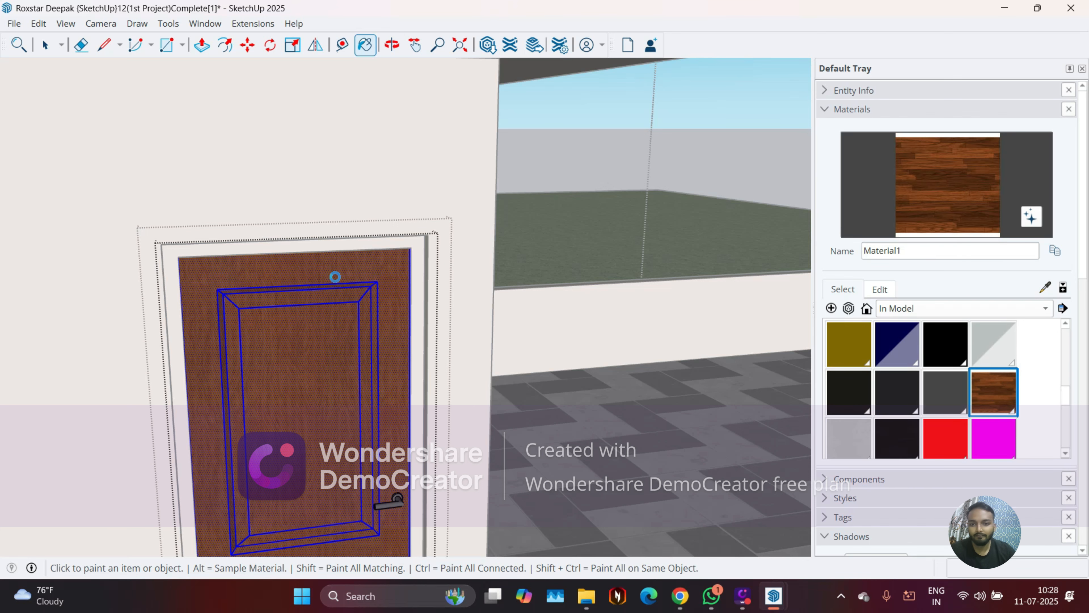
click(337, 281)
scroll(411, 294, up, 3)
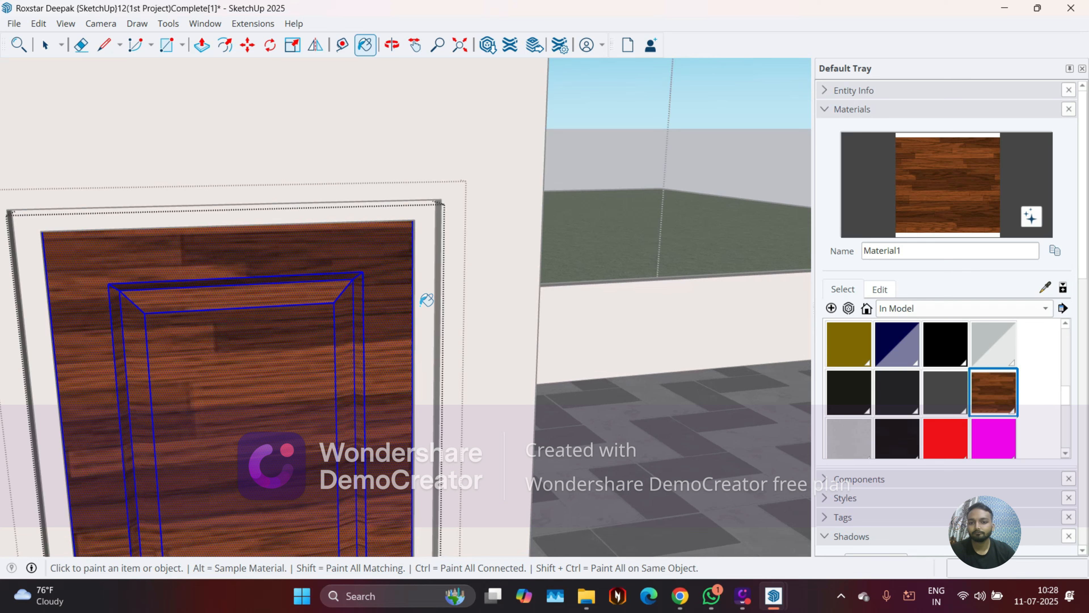
Leave the panel group, open the surrounding door group and paint the door frame's front face with Material1
key(space)
click(425, 303)
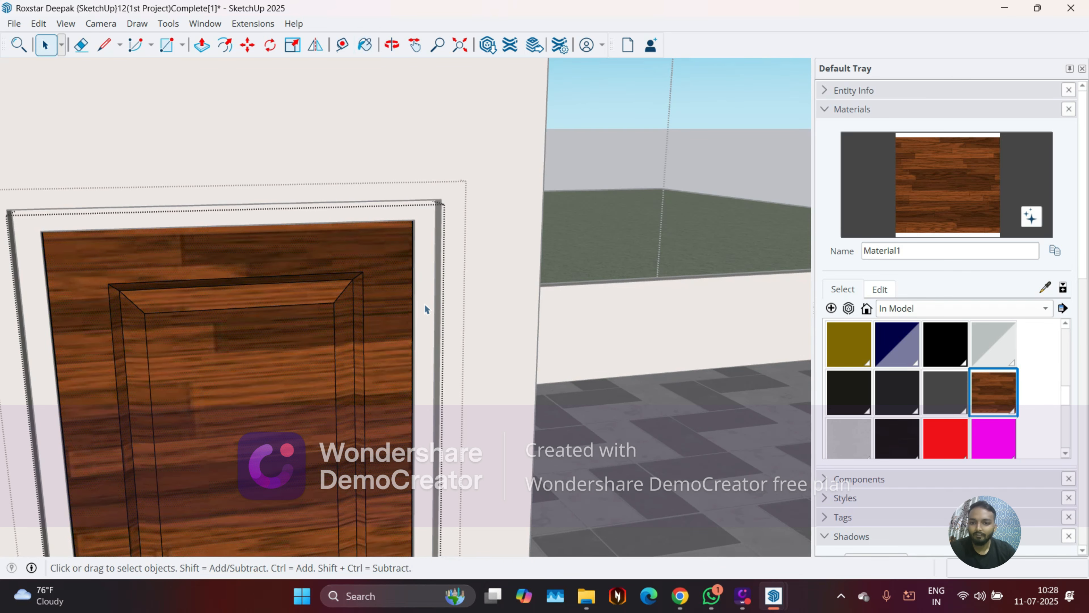
click(636, 113)
click(426, 225)
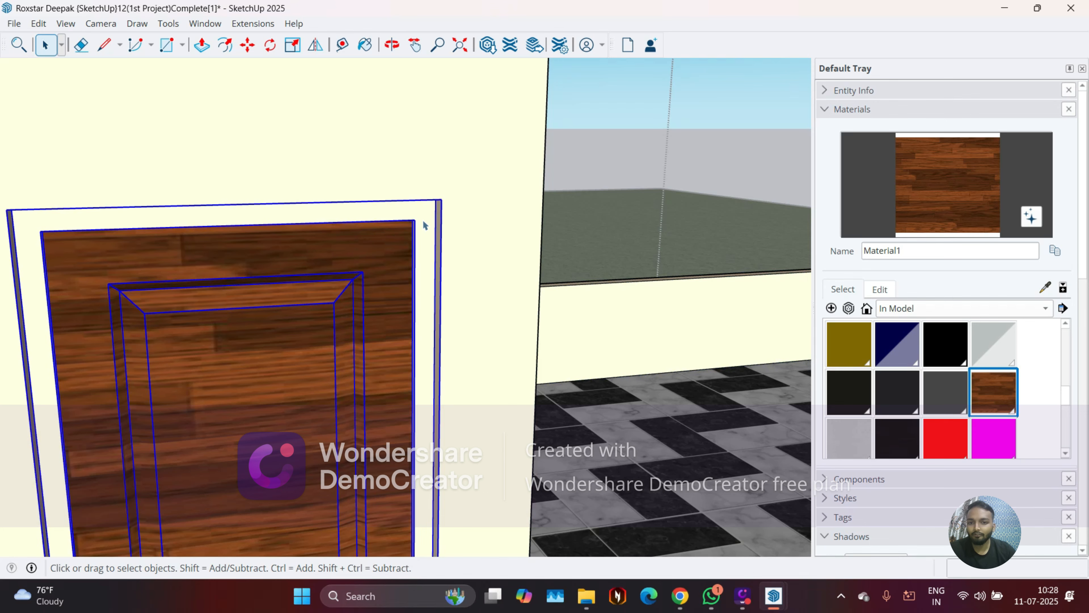
double_click(425, 224)
click(448, 241)
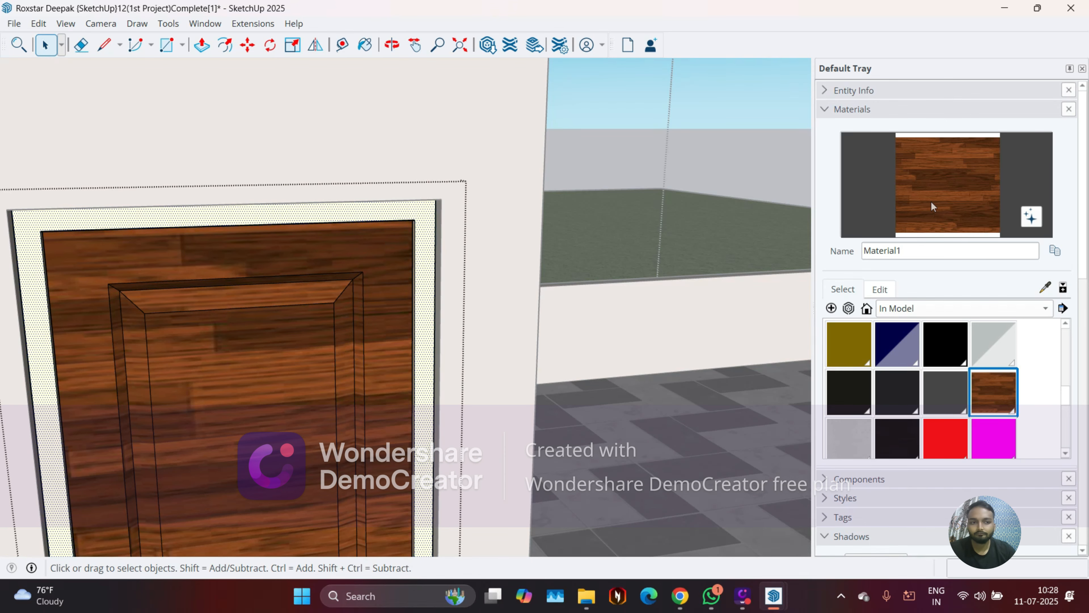
key(b)
click(429, 282)
Paint the side and top reveal faces between the door frame and the panel with Material1
mouse_move(360, 315)
middle_down()
mouse_move(462, 317)
mouse_move(392, 282)
middle_up()
scroll(392, 281, up, 3)
click(401, 261)
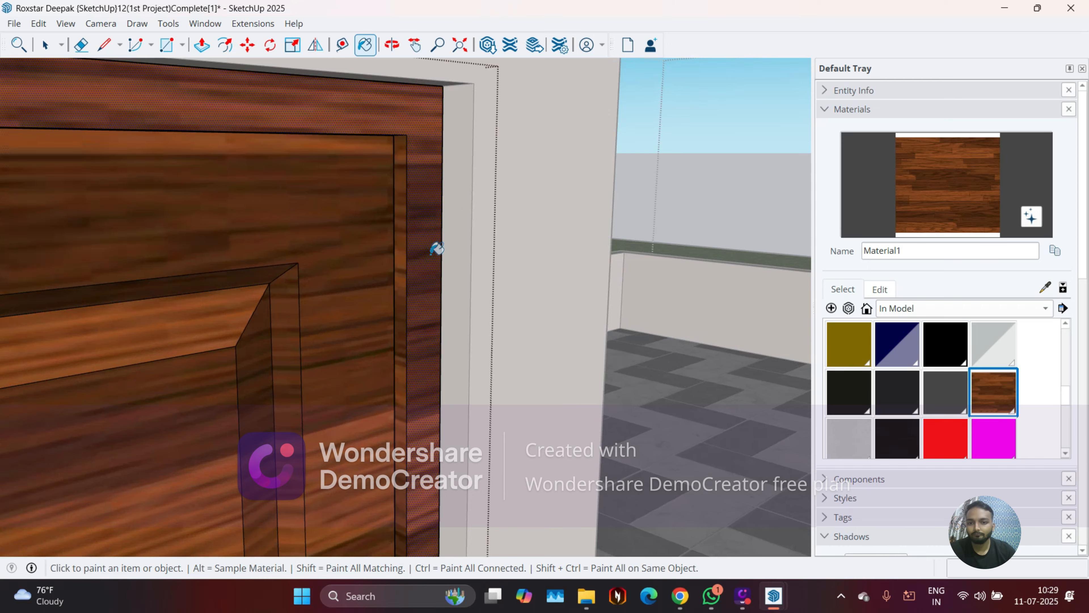
scroll(486, 253, down, 2)
mouse_move(486, 253)
middle_down()
mouse_move(448, 209)
mouse_move(440, 163)
middle_up()
scroll(423, 171, up, 5)
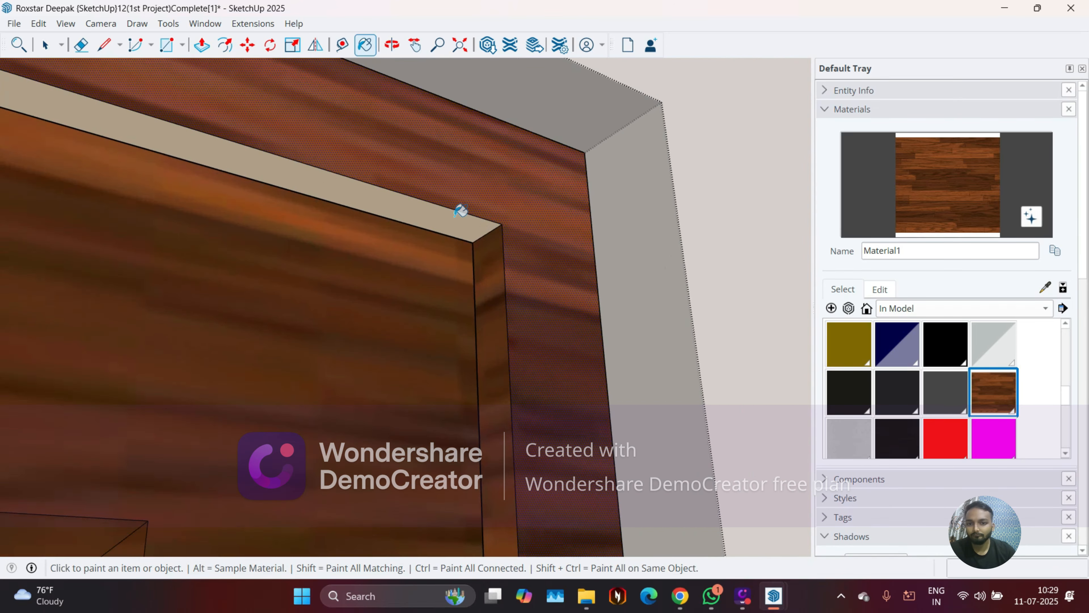
click(460, 210)
scroll(513, 236, down, 5)
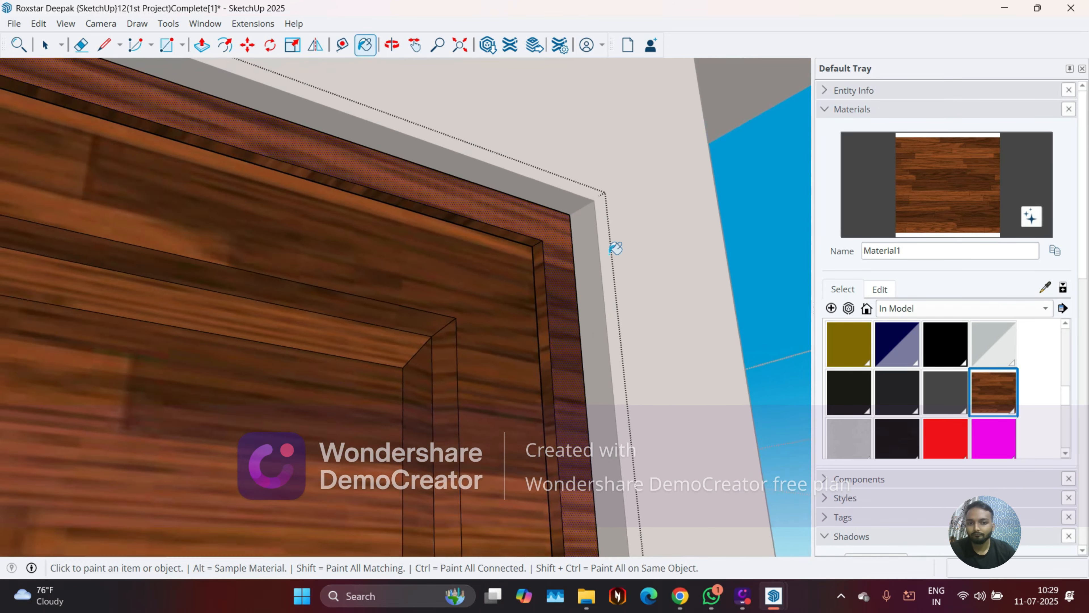
mouse_move(615, 246)
middle_down()
mouse_move(511, 309)
mouse_move(179, 390)
middle_up()
scroll(318, 316, up, 4)
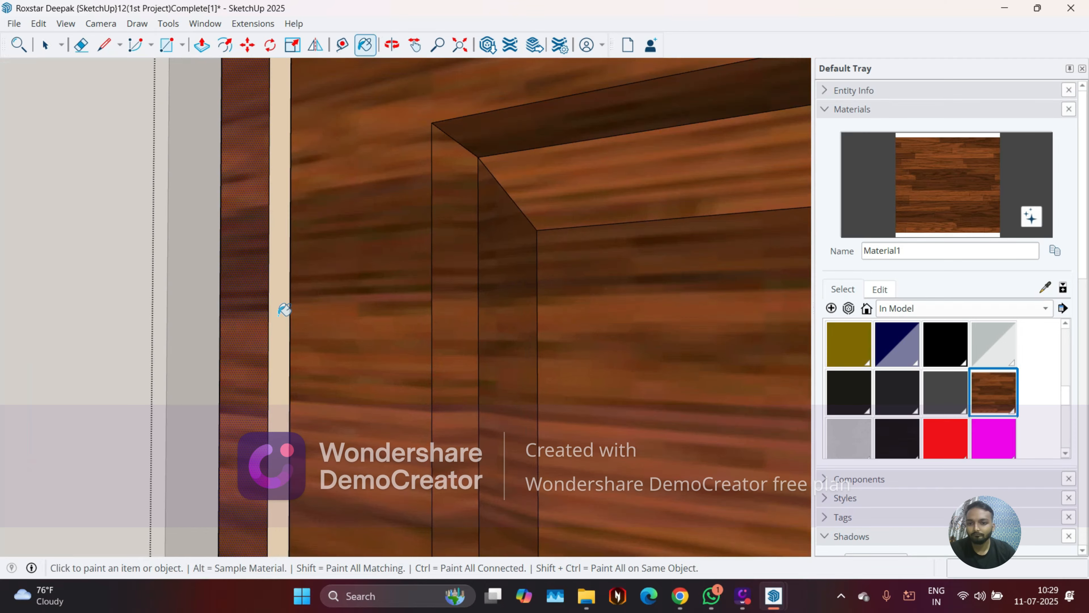
scroll(312, 256, down, 4)
scroll(353, 237, down, 6)
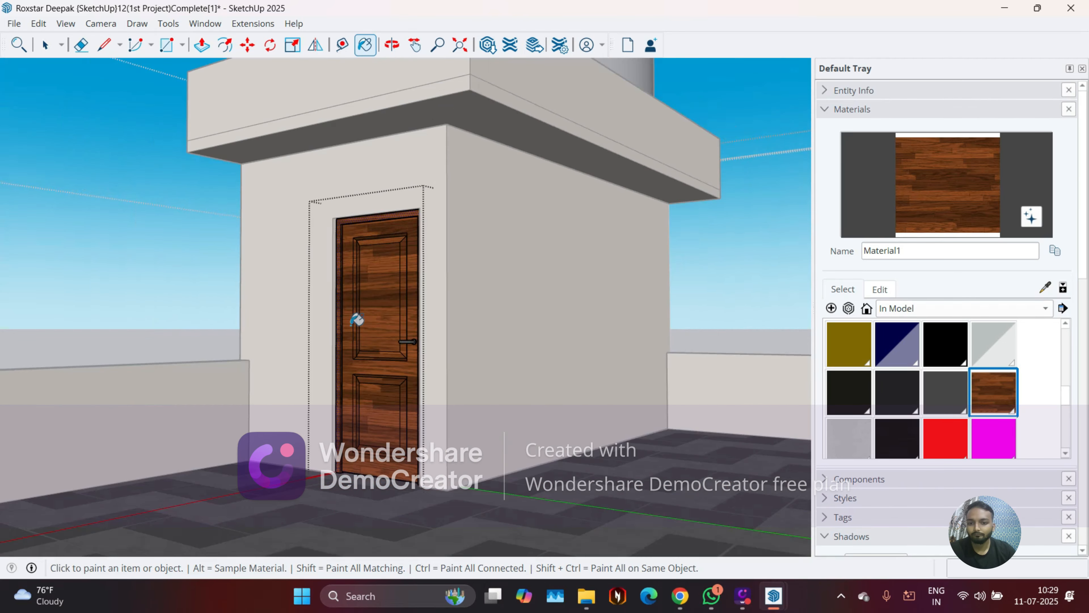
Choose Stone Brushed Khaki from the in-model materials as the paint for the rooftop door's insets
mouse_move(357, 319)
middle_down()
mouse_move(659, 442)
mouse_move(729, 377)
mouse_move(455, 408)
middle_up()
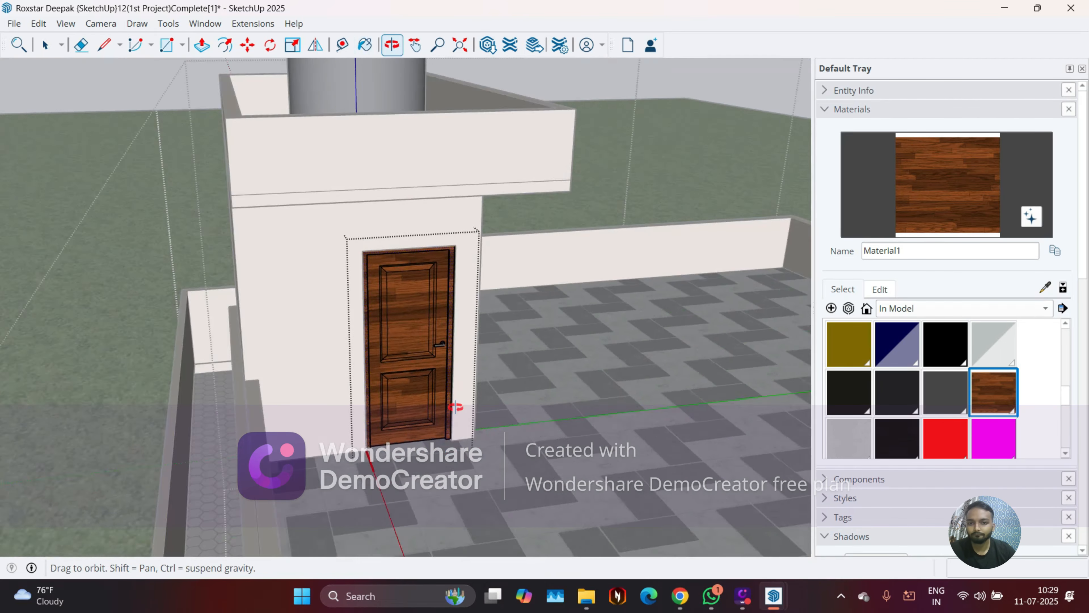
scroll(372, 258, up, 5)
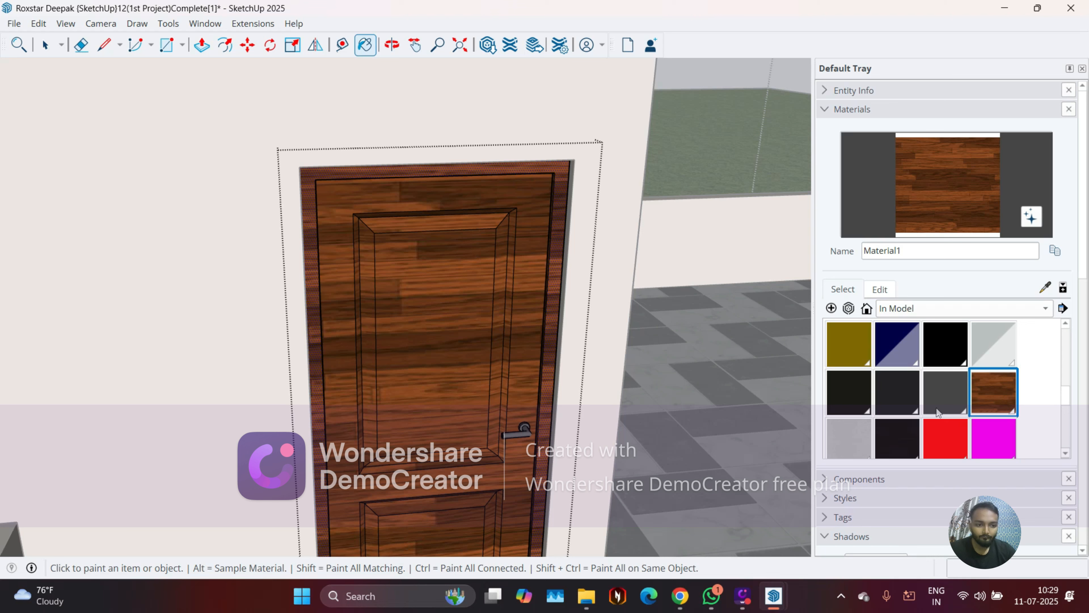
scroll(973, 377, down, 3)
scroll(971, 383, down, 5)
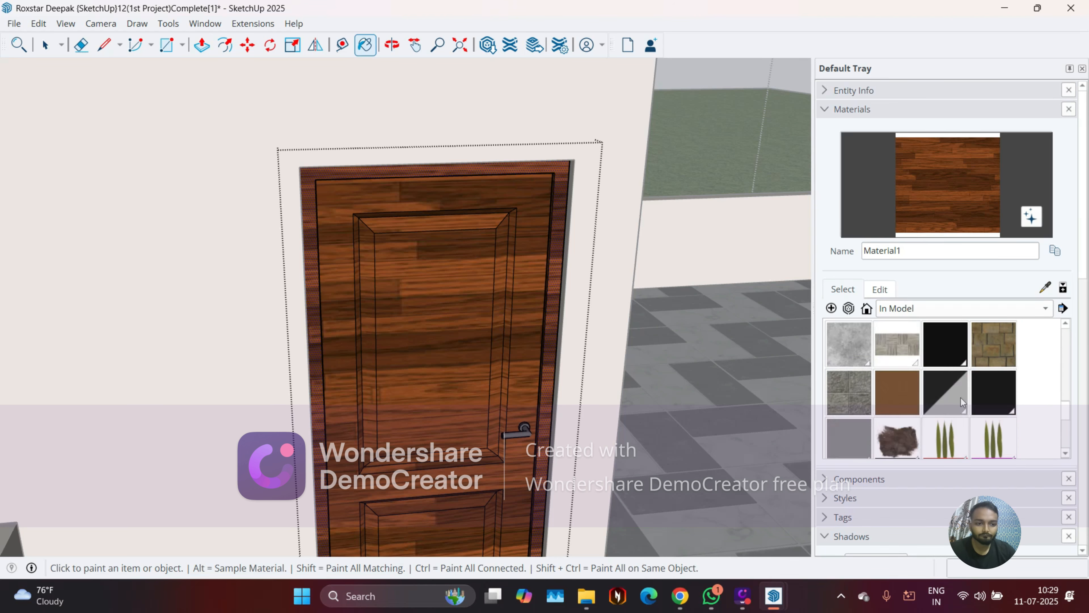
scroll(945, 396, up, 2)
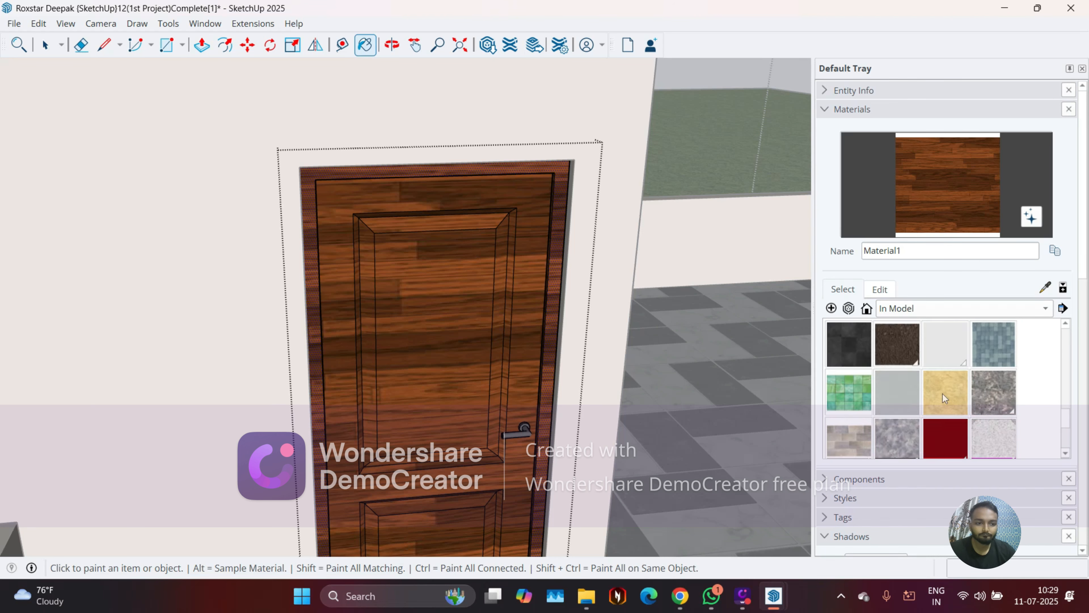
click(943, 393)
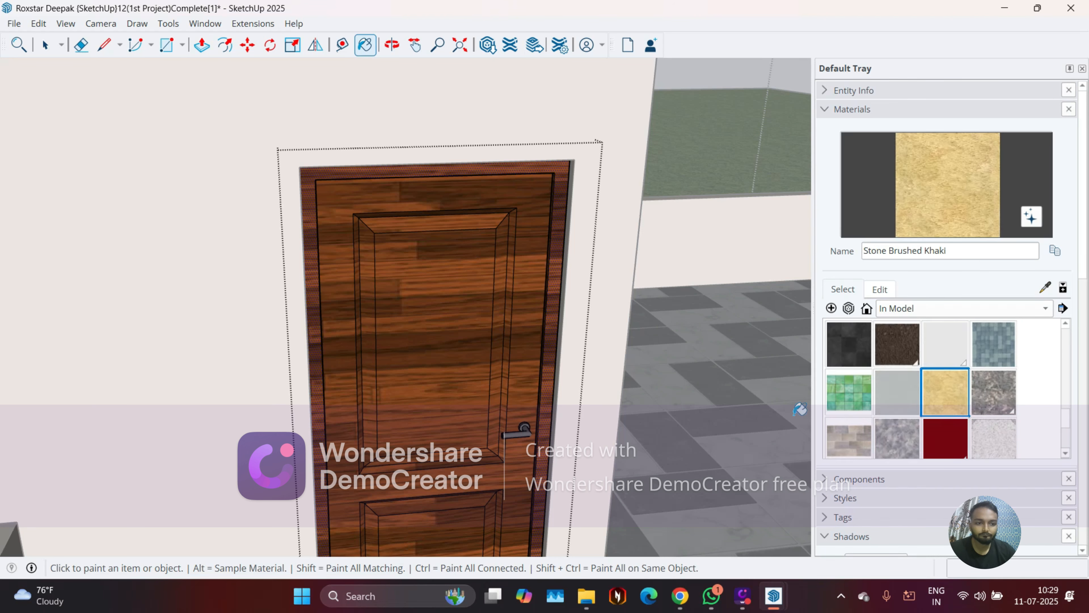
Open the door panel group and paint the upper inset and its sloped border faces with Stone Brushed Khaki
key(space)
click(440, 310)
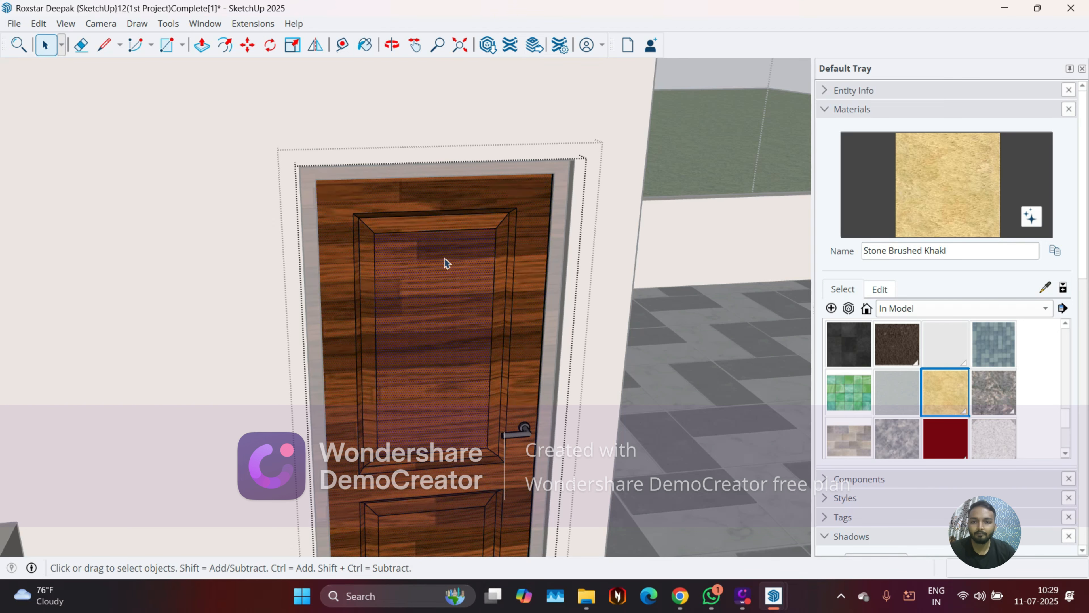
click(948, 408)
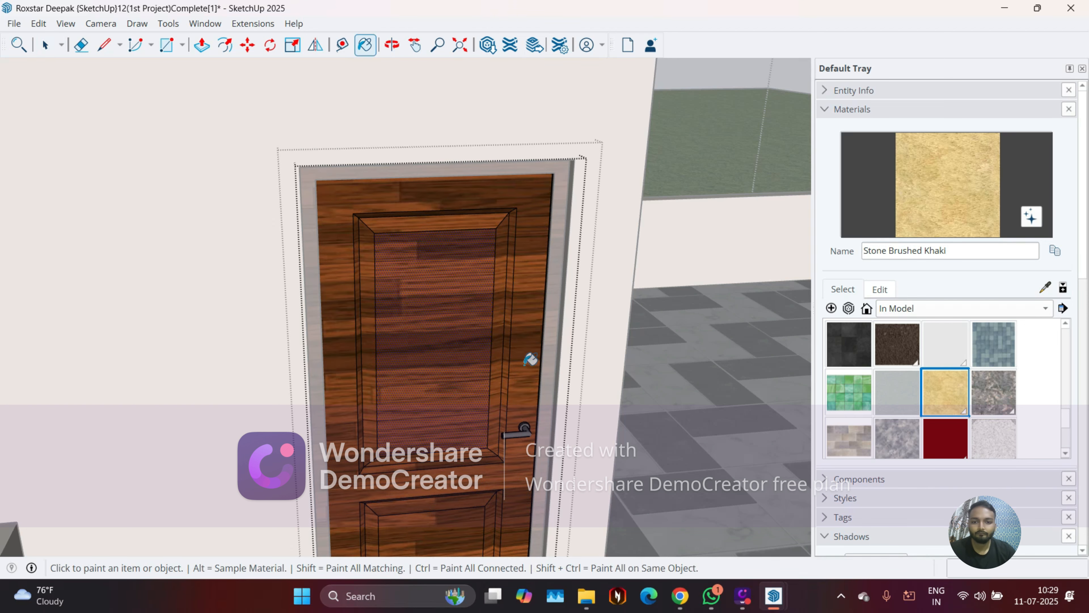
click(425, 336)
scroll(445, 222, up, 2)
click(435, 221)
scroll(564, 236, up, 3)
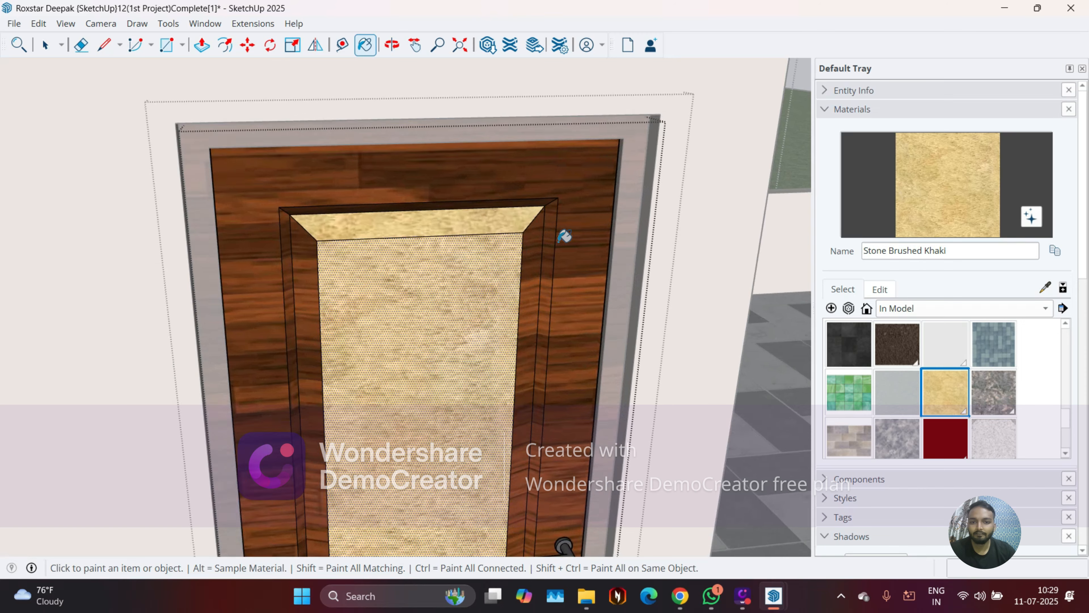
click(517, 246)
scroll(377, 188, down, 4)
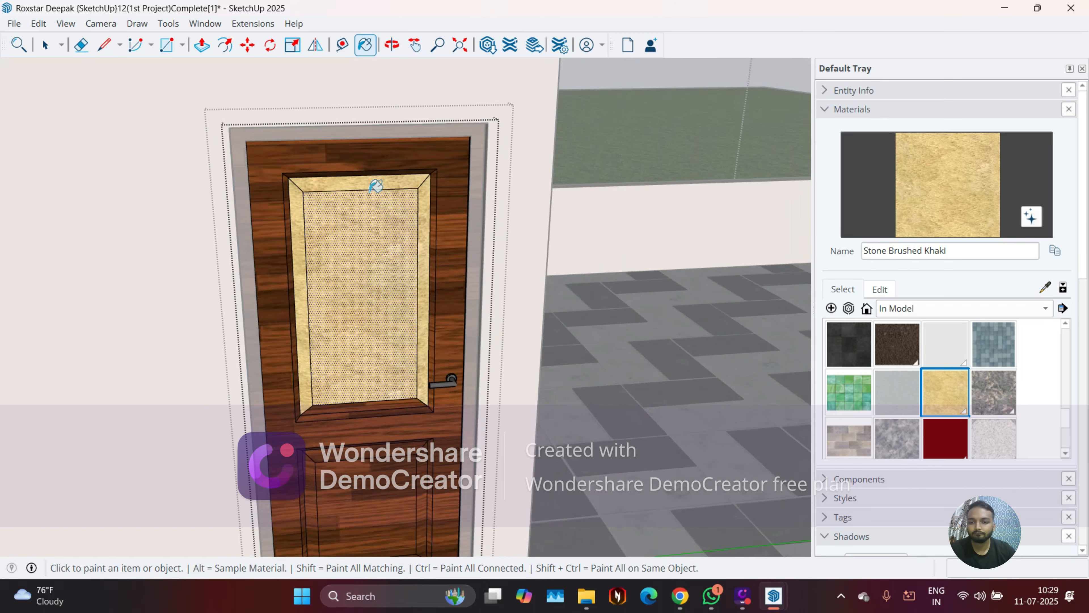
scroll(377, 392, up, 5)
scroll(403, 211, down, 2)
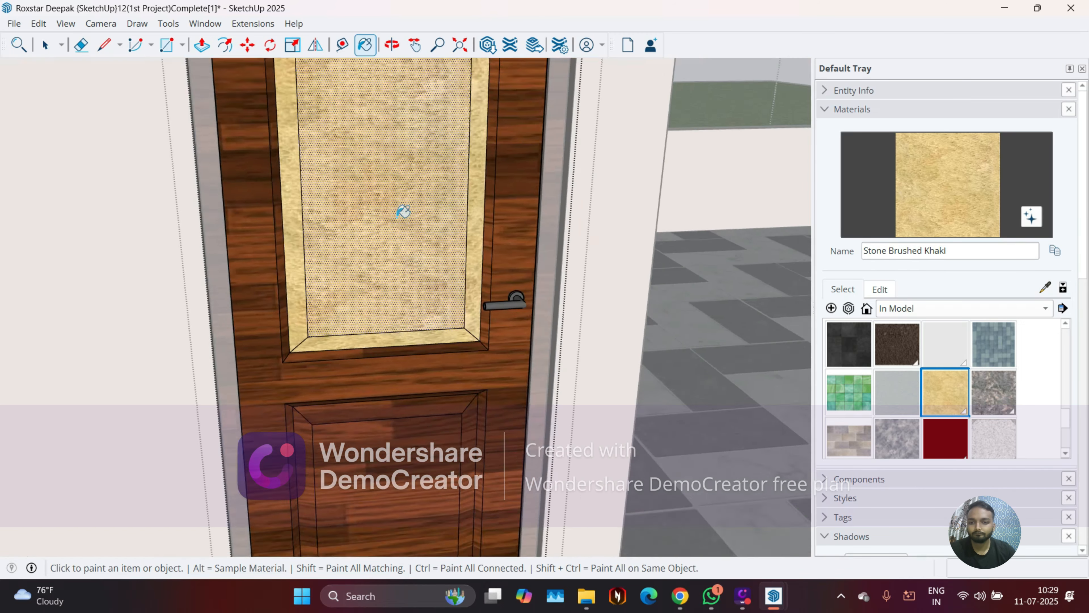
Paint the door's lower inset and its sloped border faces with Stone Brushed Khaki
middle_drag(403, 211, 384, 287)
scroll(379, 414, up, 4)
click(284, 372)
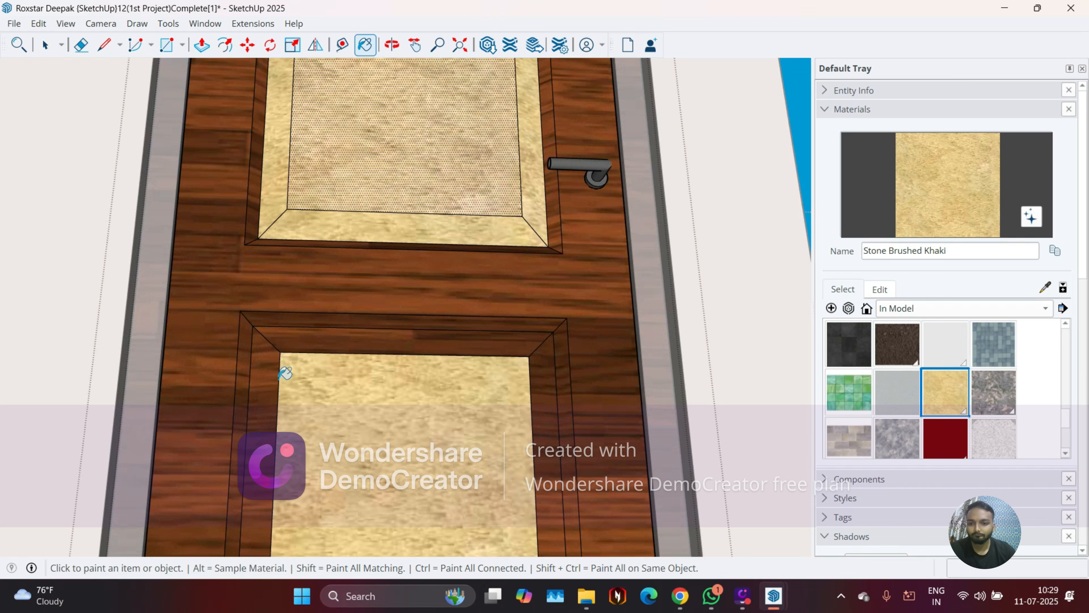
click(312, 334)
click(549, 370)
scroll(477, 214, down, 3)
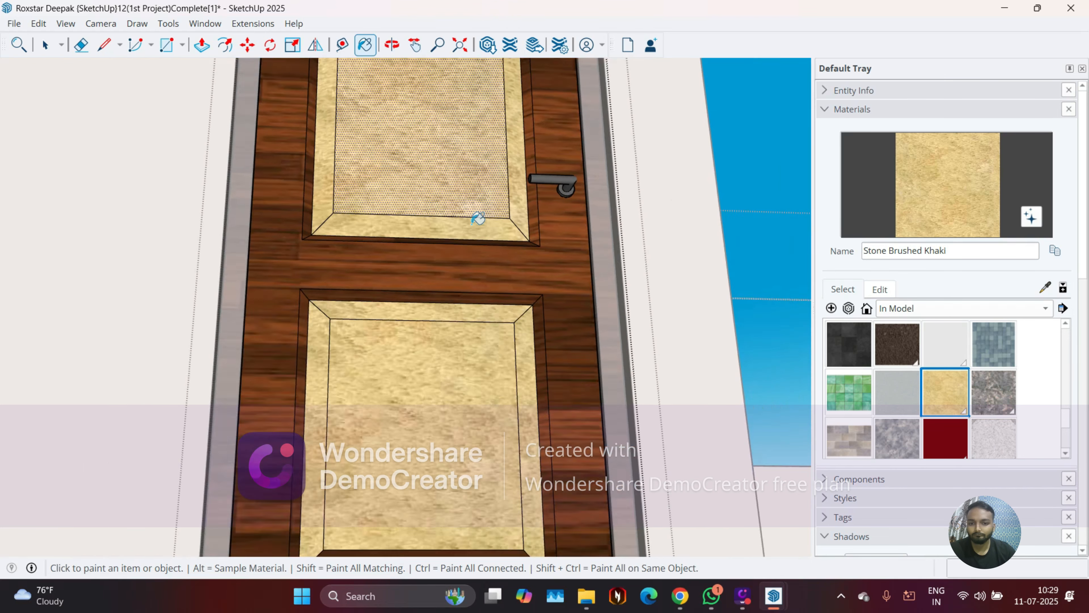
scroll(428, 496, up, 3)
scroll(441, 338, down, 5)
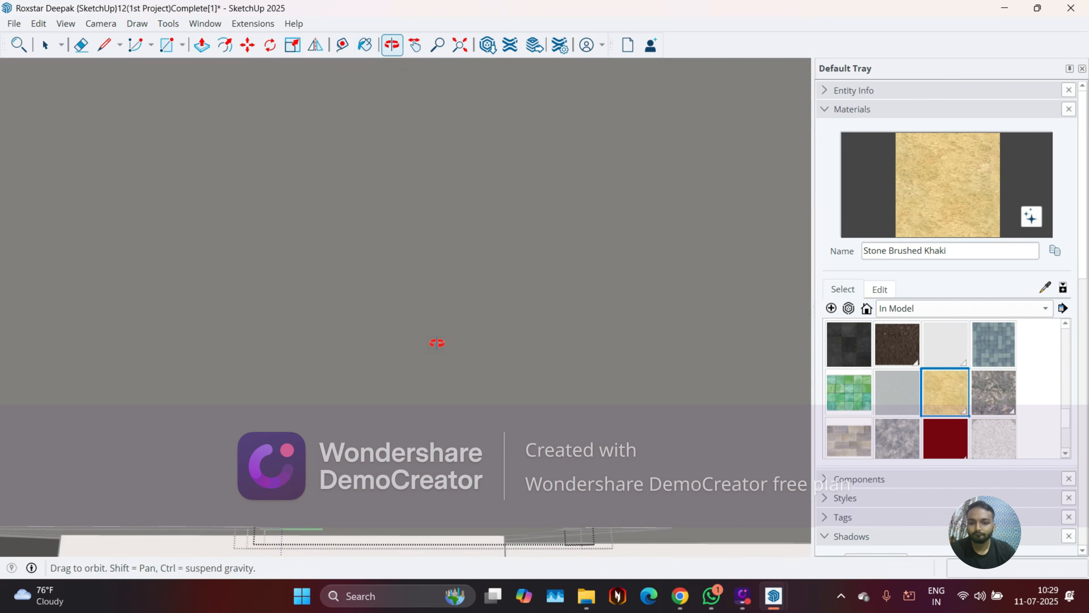
middle_drag(437, 343, 411, 370)
scroll(394, 396, up, 5)
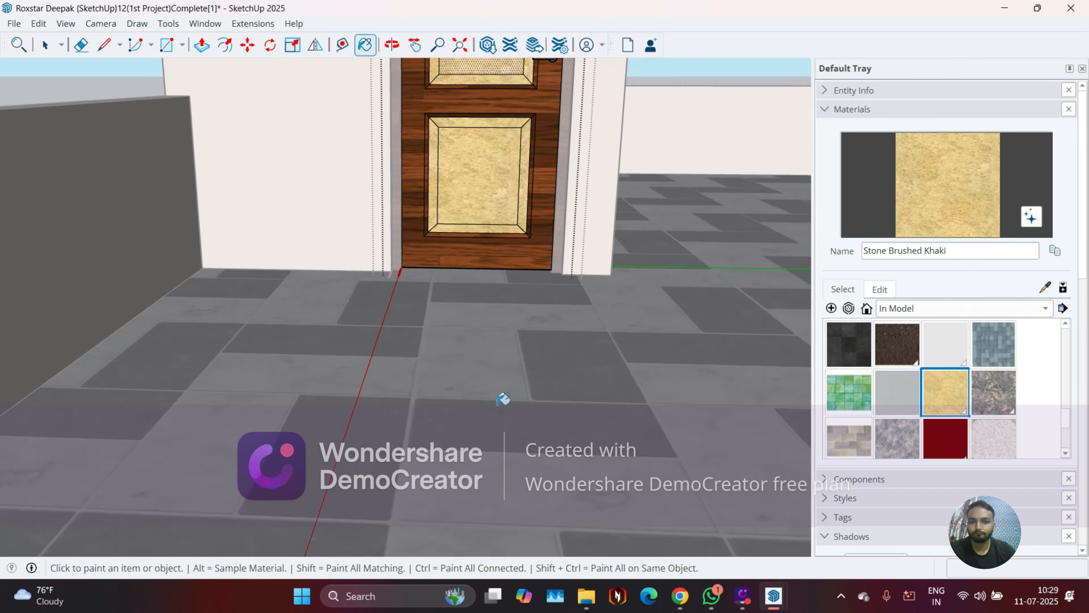
Close the open door groups and inspect the repainted door on the rooftop stair room
scroll(505, 386, down, 4)
middle_drag(505, 367, 292, 360)
scroll(405, 330, up, 2)
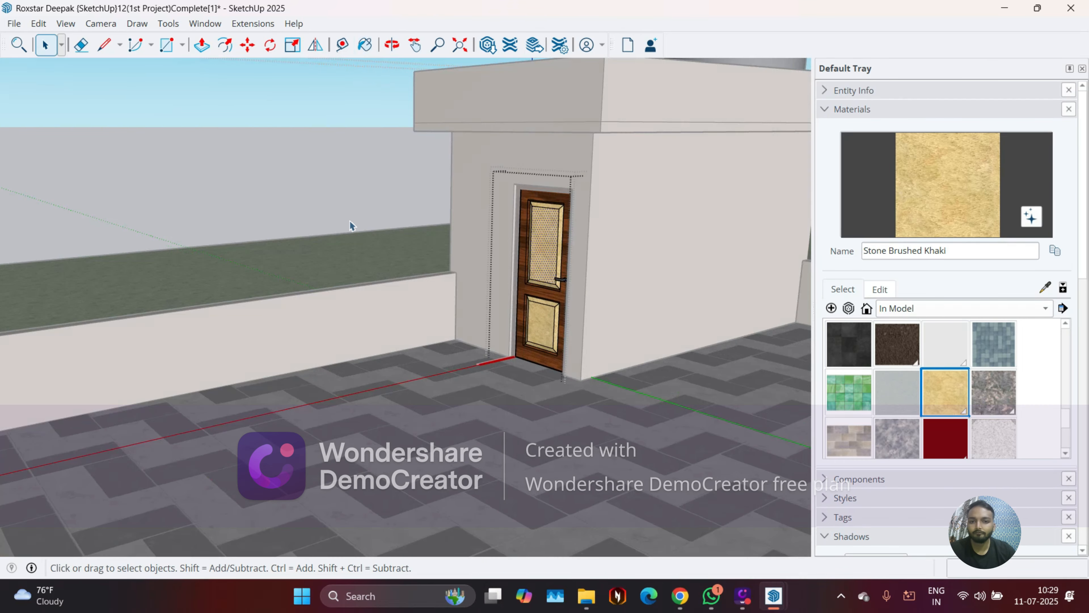
click(327, 191)
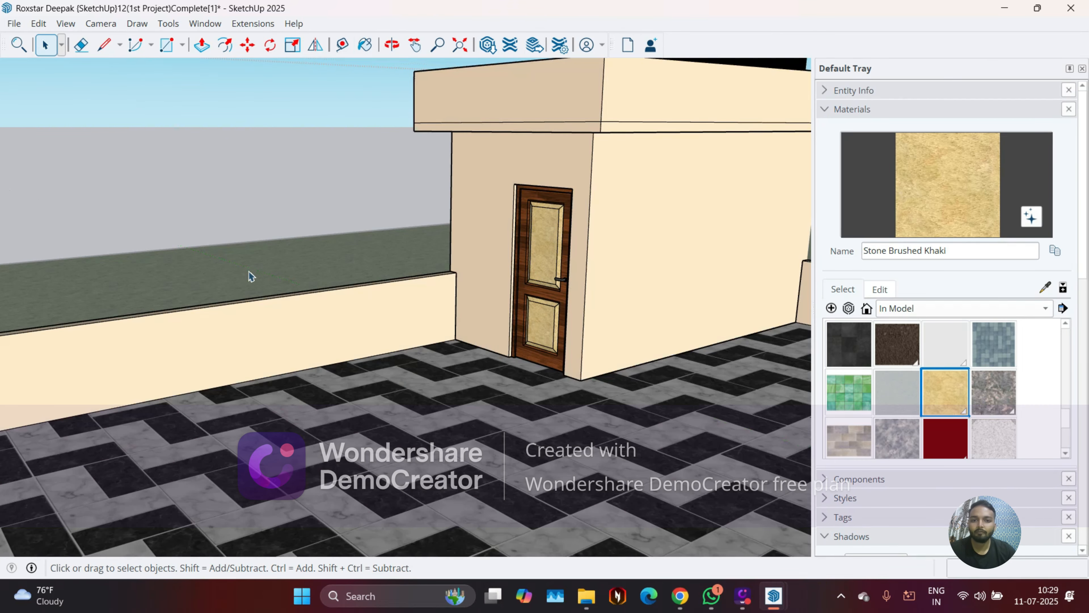
middle_drag(248, 270, 157, 346)
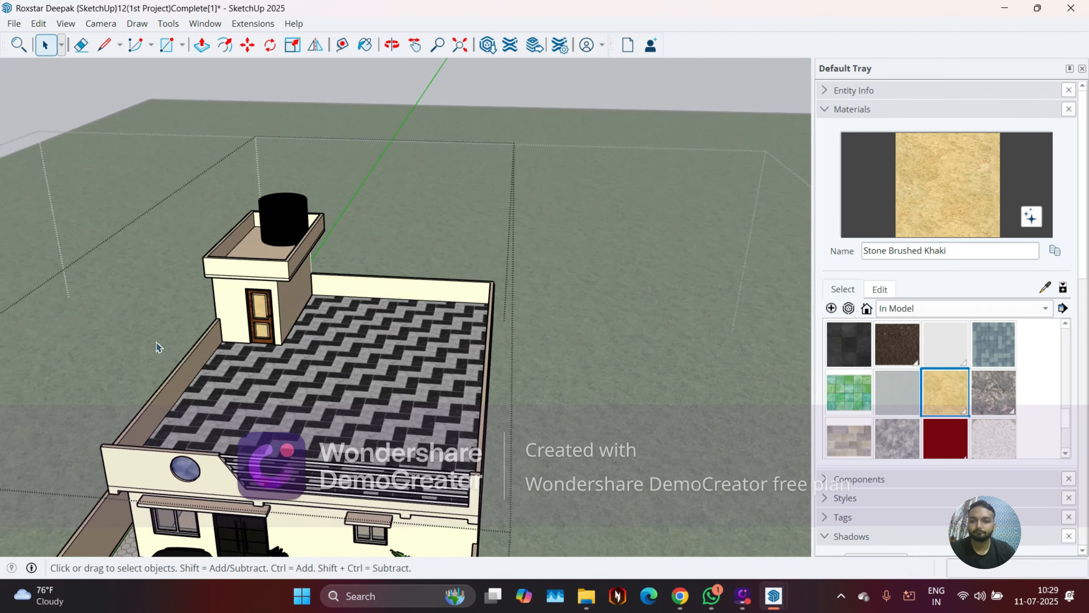
scroll(417, 357, up, 6)
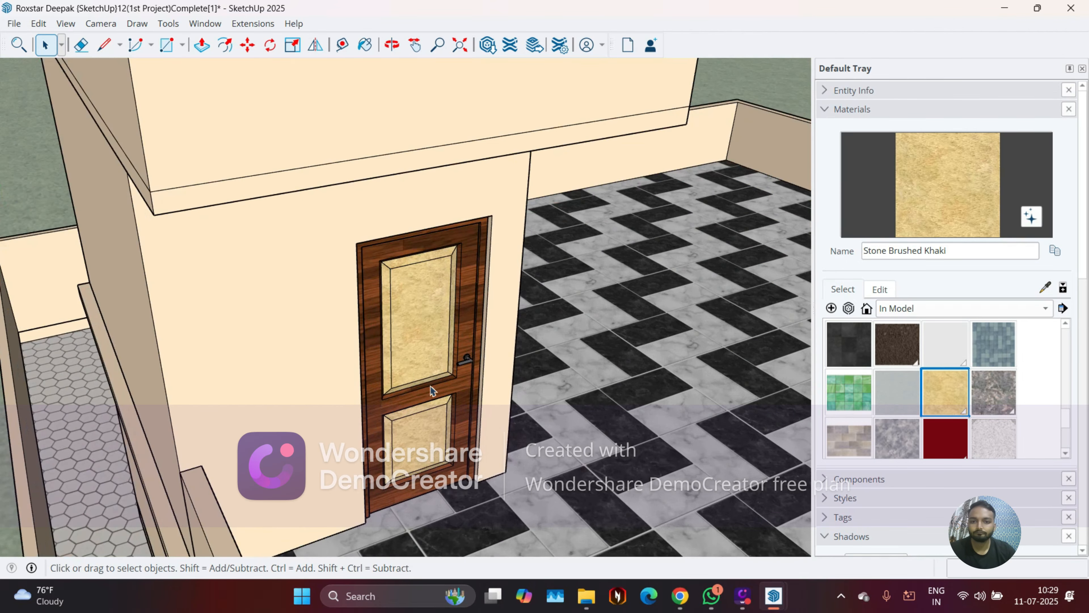
Look over the rooftop stair room door and the black water tank on the stair room's roof
middle_drag(430, 386, 345, 335)
scroll(350, 360, down, 6)
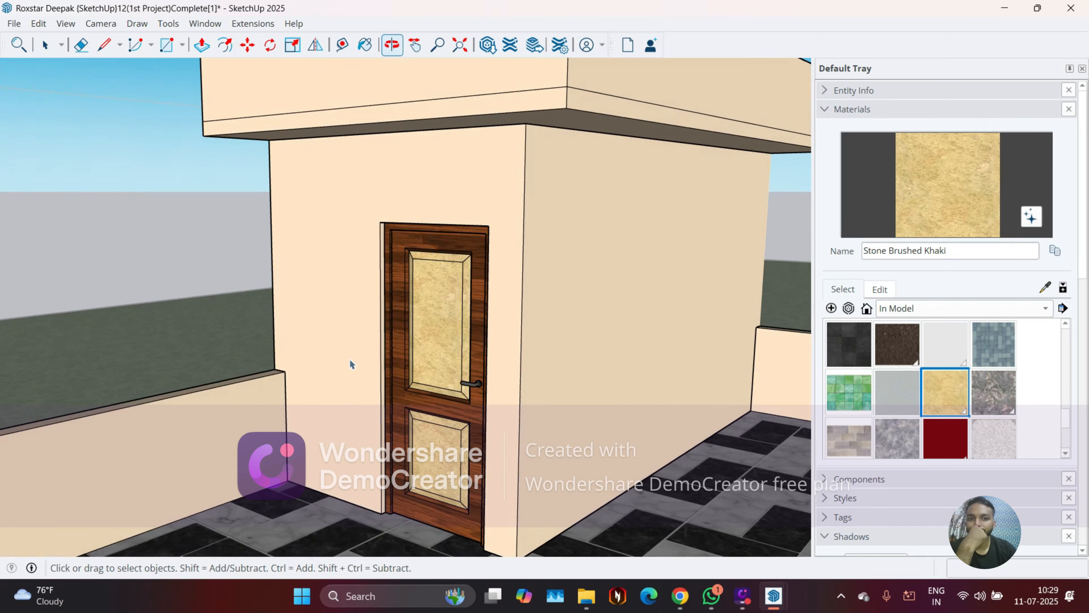
middle_drag(420, 399, 363, 183)
scroll(420, 251, up, 5)
scroll(422, 245, up, 2)
scroll(348, 260, up, 3)
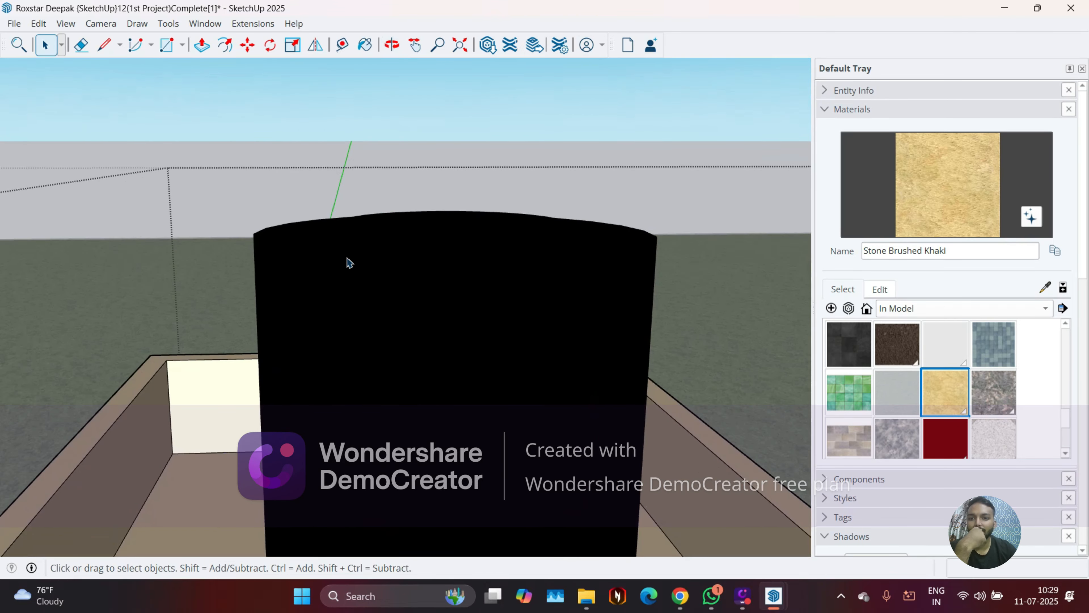
middle_drag(348, 261, 342, 209)
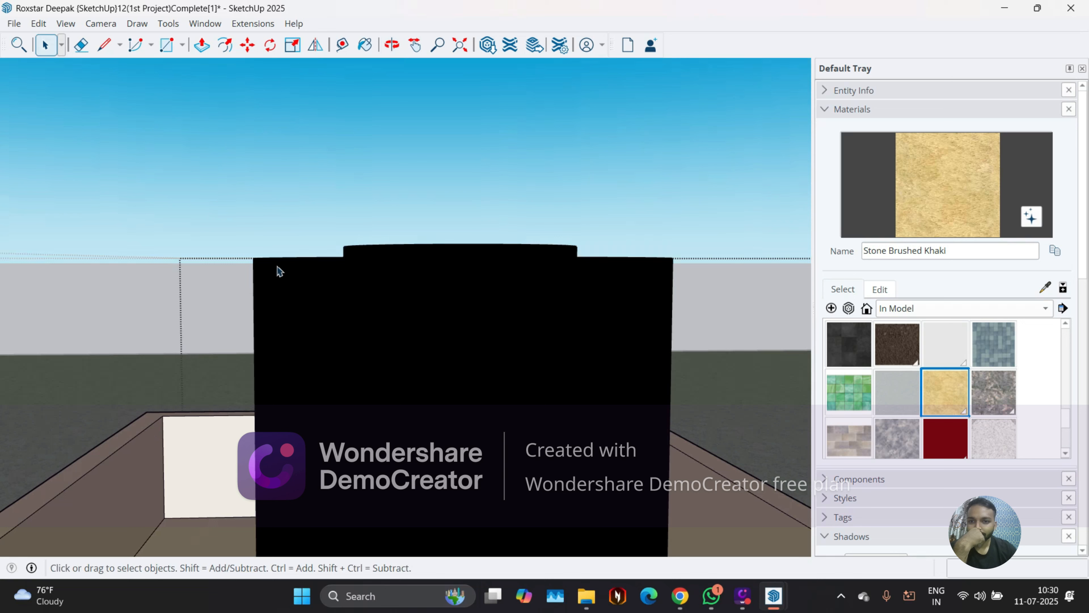
click(103, 45)
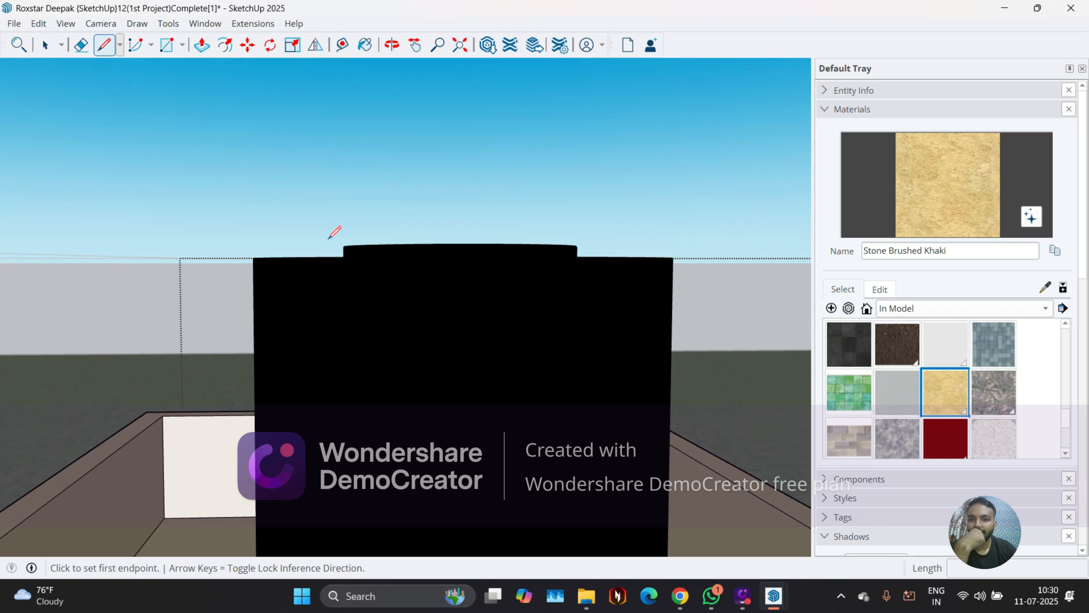
click(344, 246)
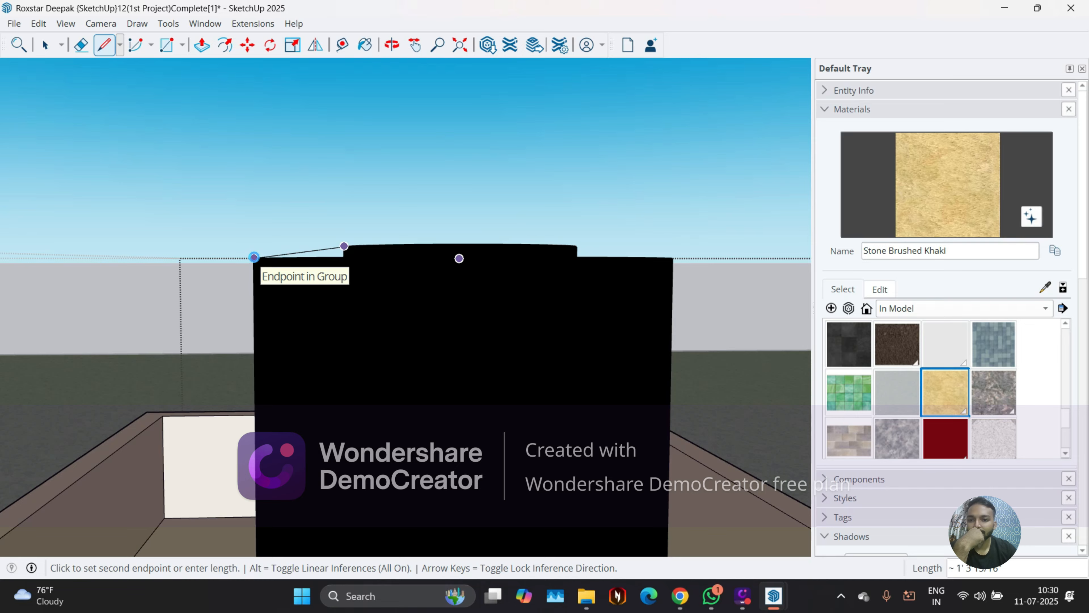
middle_drag(267, 280, 236, 307)
scroll(322, 316, down, 2)
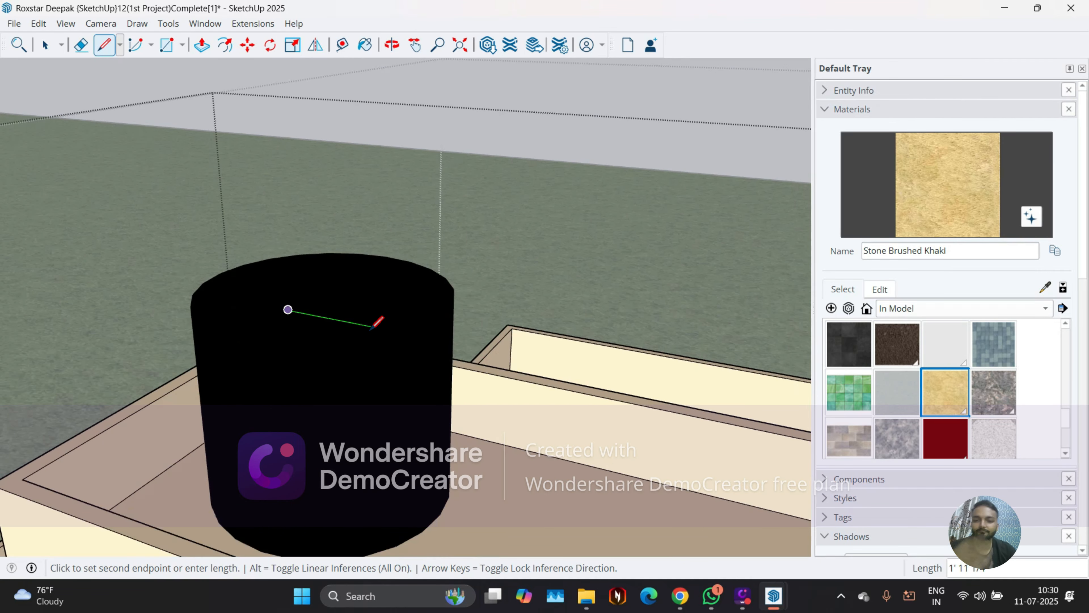
key(space)
Try to paint the rooftop water tank with Square Glass Tile 01 and undo the paint applied to the parapet group
scroll(473, 364, down, 3)
middle_drag(473, 365, 314, 385)
scroll(704, 376, down, 1)
middle_drag(705, 381, 375, 382)
scroll(627, 348, up, 3)
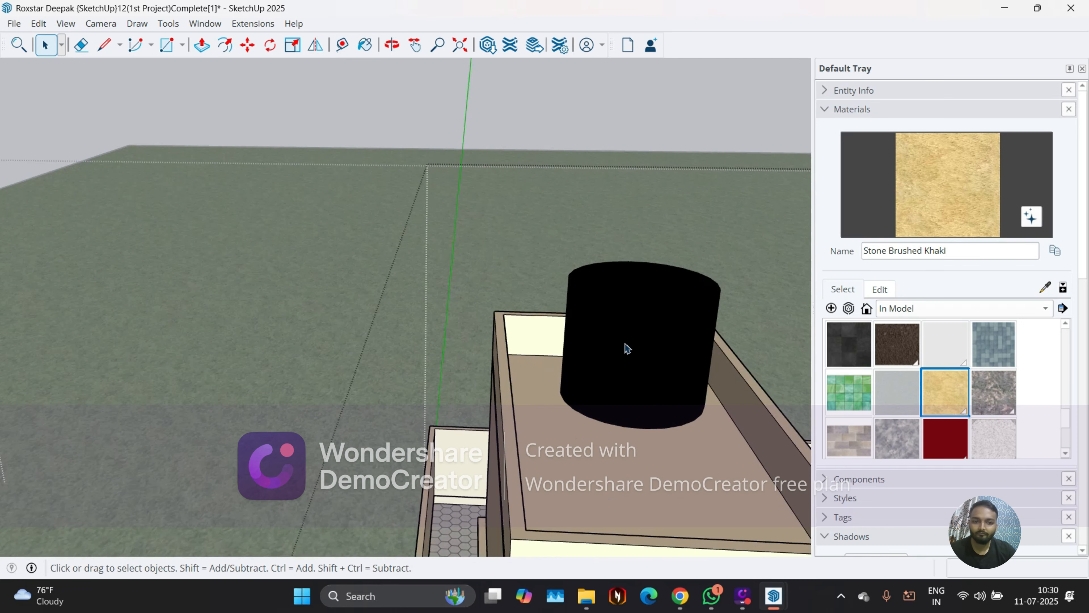
scroll(691, 279, up, 2)
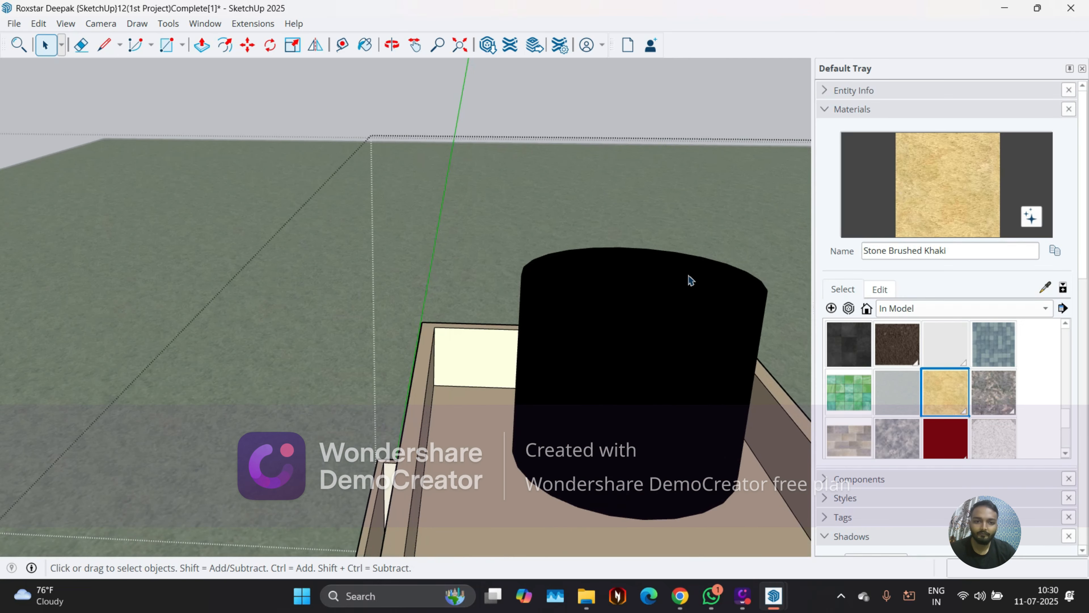
click(984, 353)
click(682, 426)
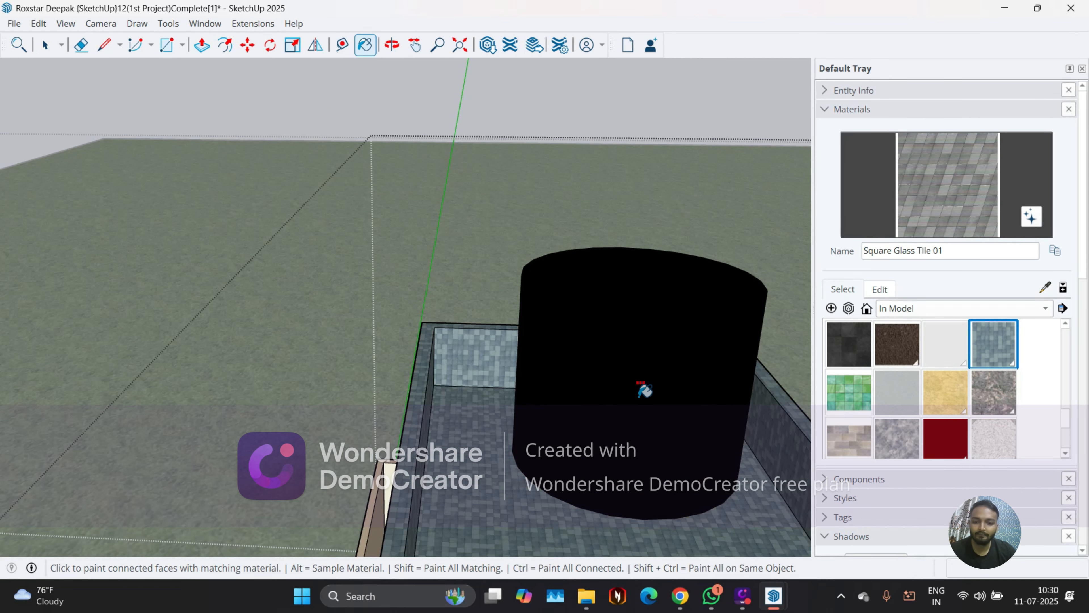
key(ctrl+z)
key(space)
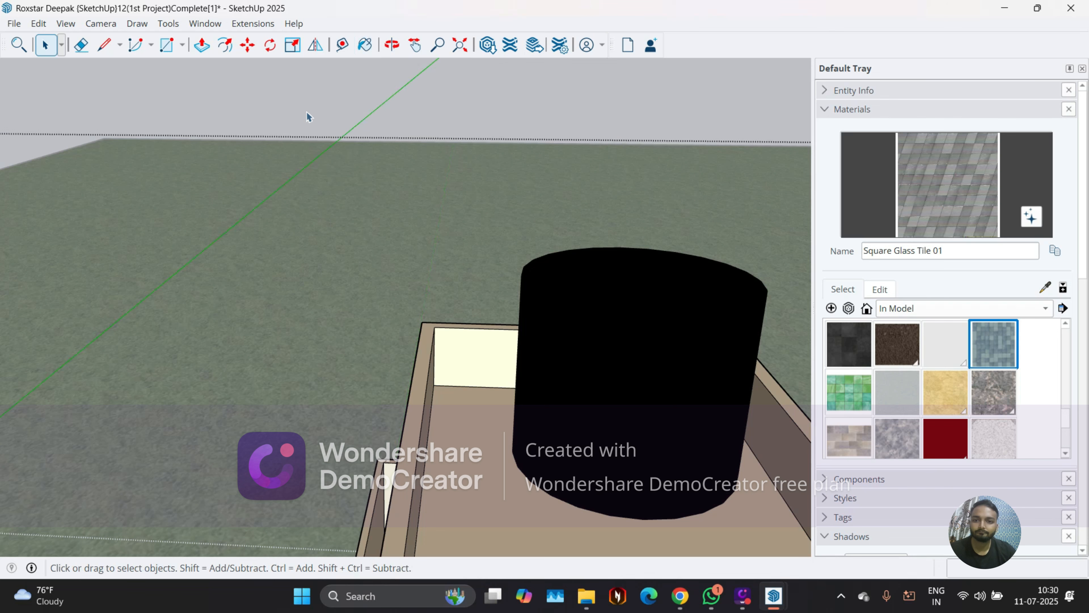
Open the nested house groups on the roof and select the black water tank
click(307, 117)
click(673, 341)
scroll(673, 350, up, 2)
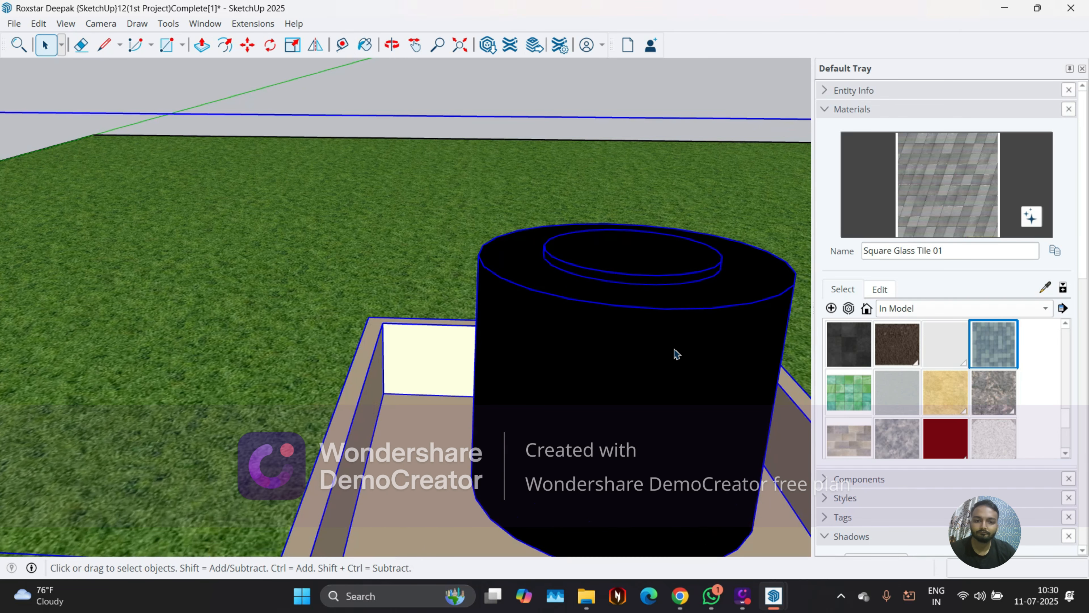
double_click(664, 355)
click(614, 354)
double_click(613, 342)
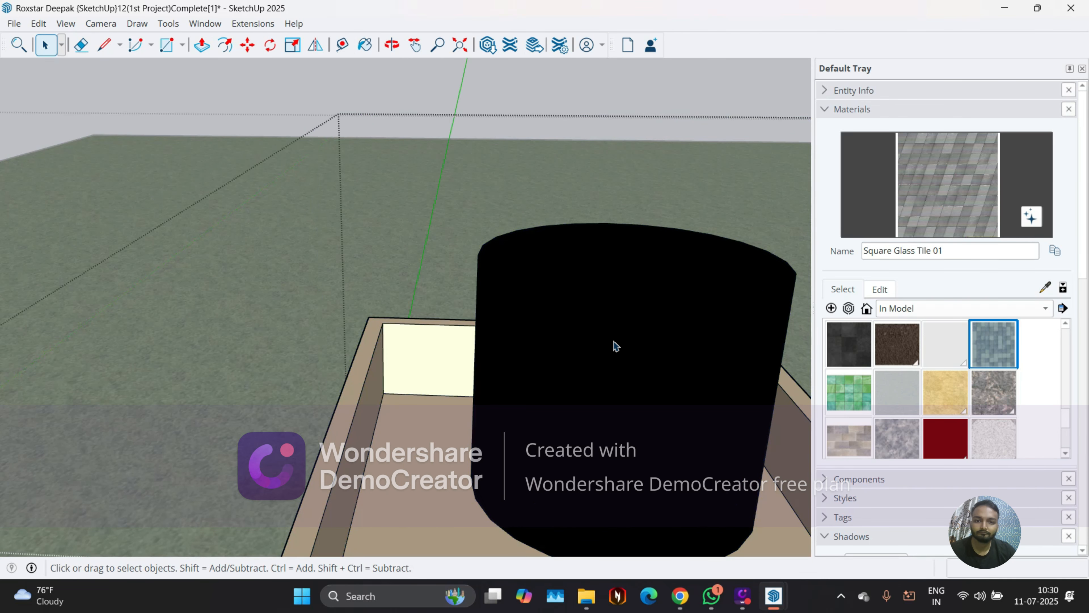
double_click(613, 342)
click(613, 342)
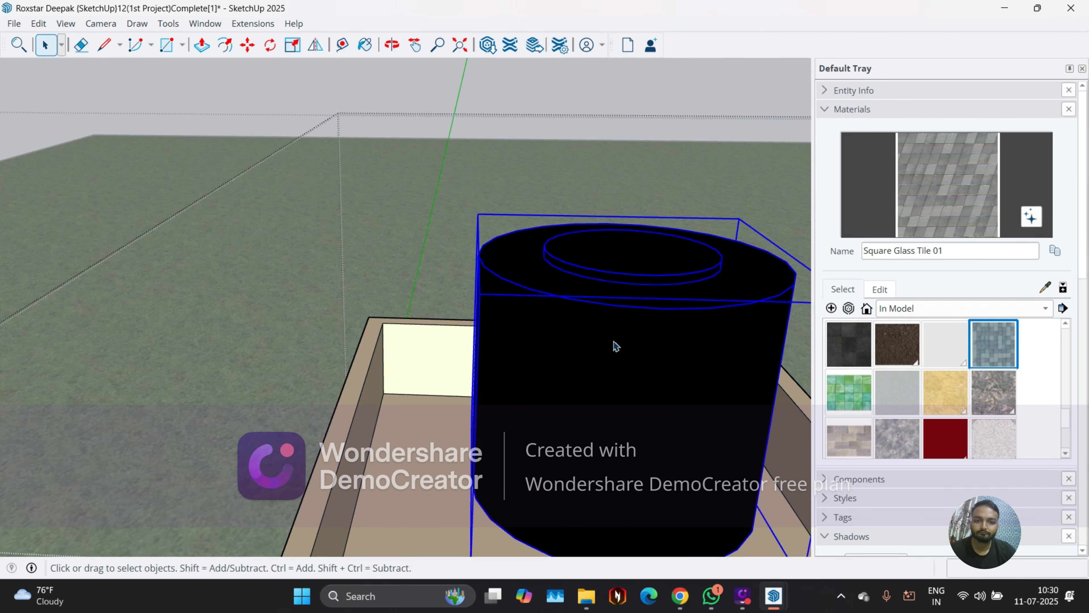
Try to paint the selected water tank with soil1 and open the tank's group for editing
click(900, 353)
scroll(477, 365, down, 3)
middle_drag(542, 366, 484, 377)
scroll(493, 388, up, 4)
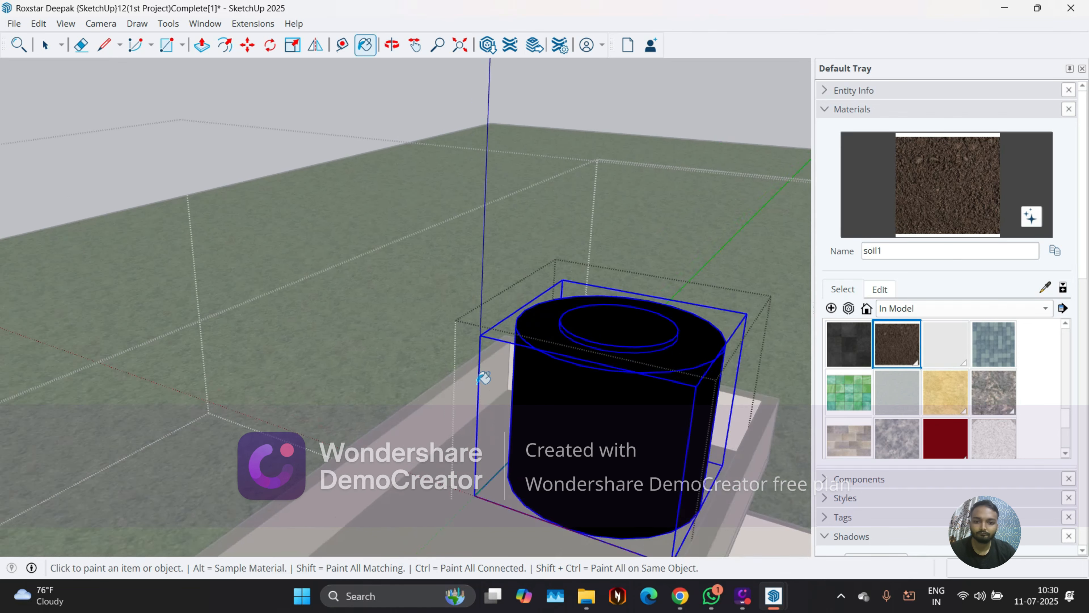
scroll(479, 389, down, 3)
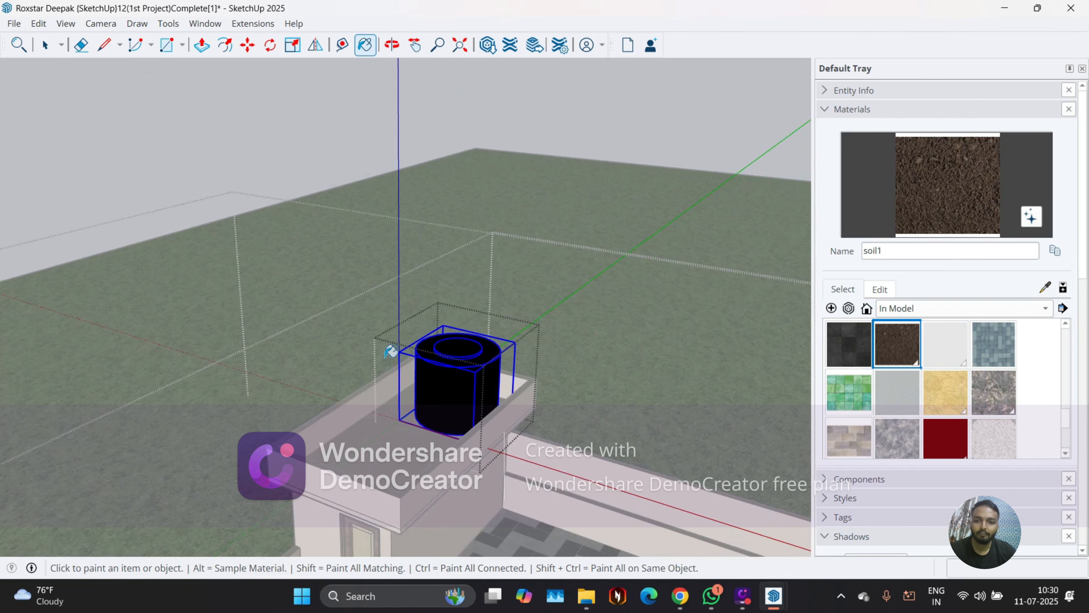
scroll(457, 404, up, 3)
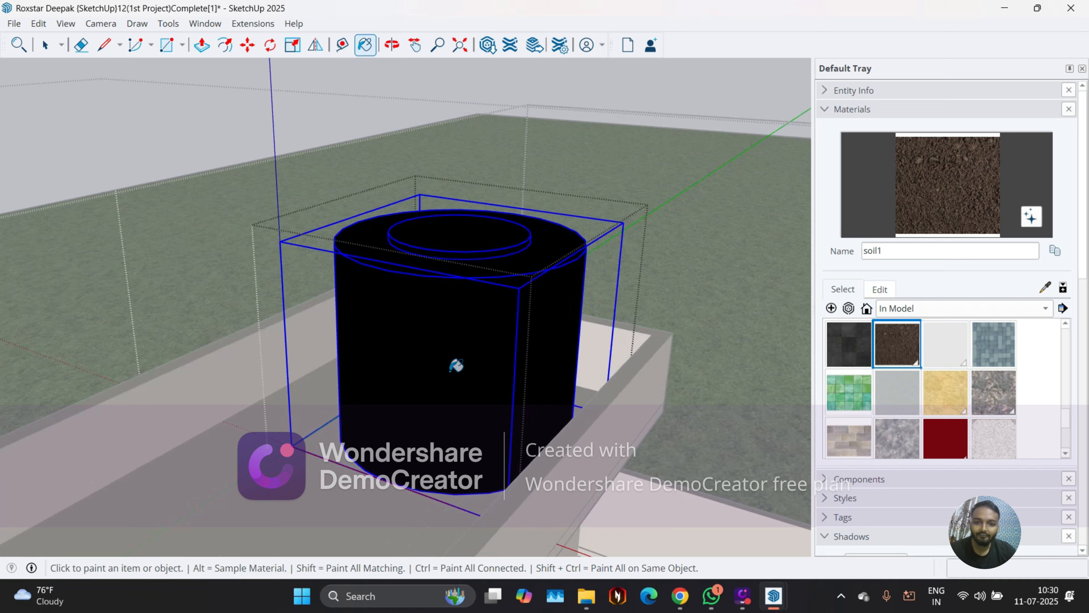
key(space)
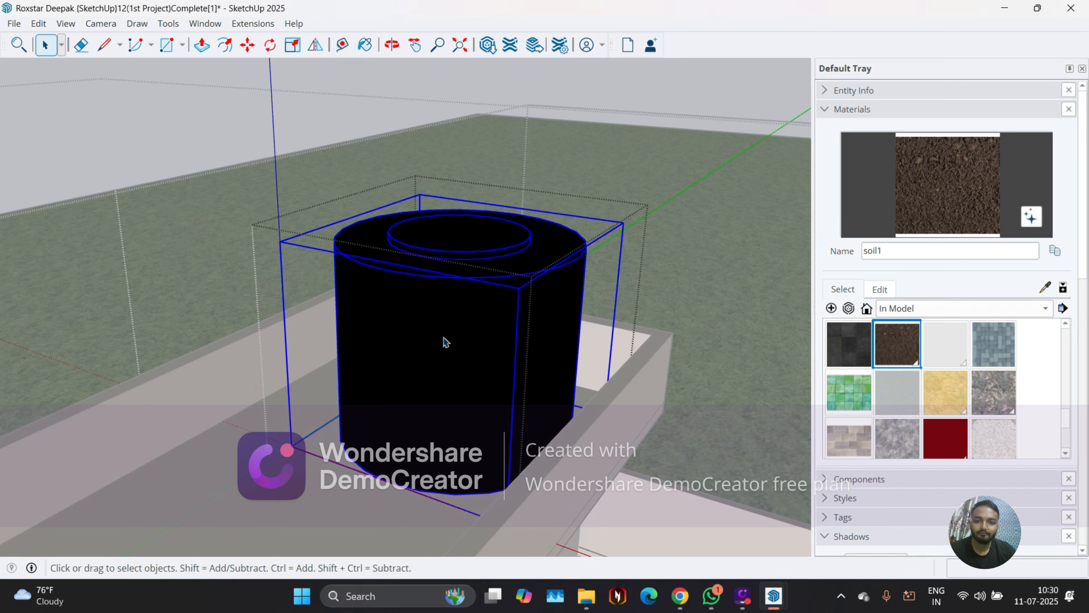
key(Escape)
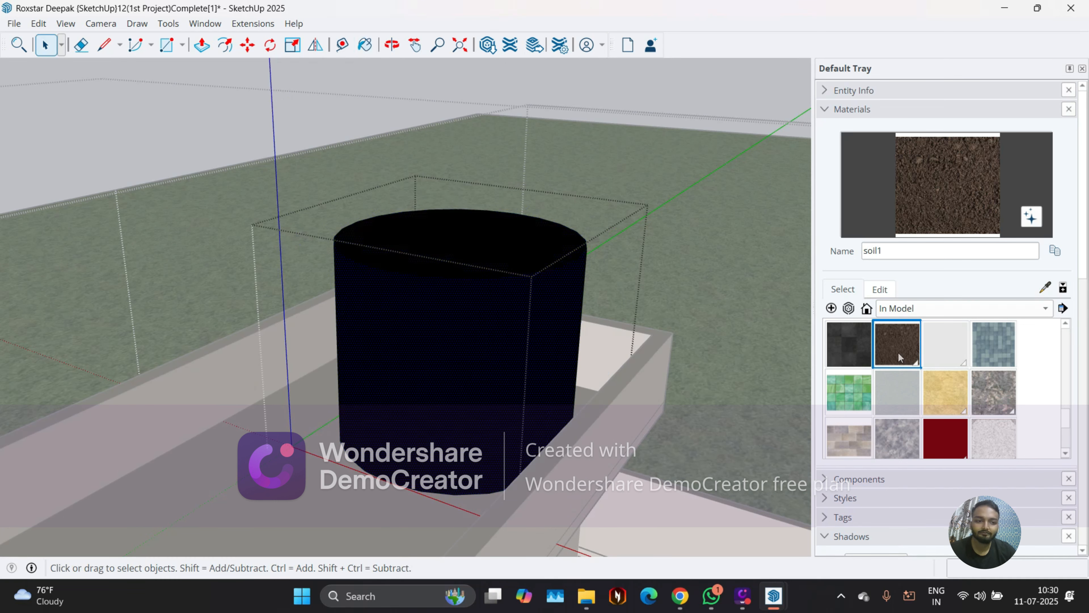
Paint the water tank's curved side, top face and lid top with Square Glass Tile 01
click(999, 351)
click(460, 371)
mouse_move(437, 357)
middle_down()
mouse_move(505, 397)
mouse_move(428, 214)
middle_up()
click(429, 218)
click(388, 253)
scroll(377, 244, up, 2)
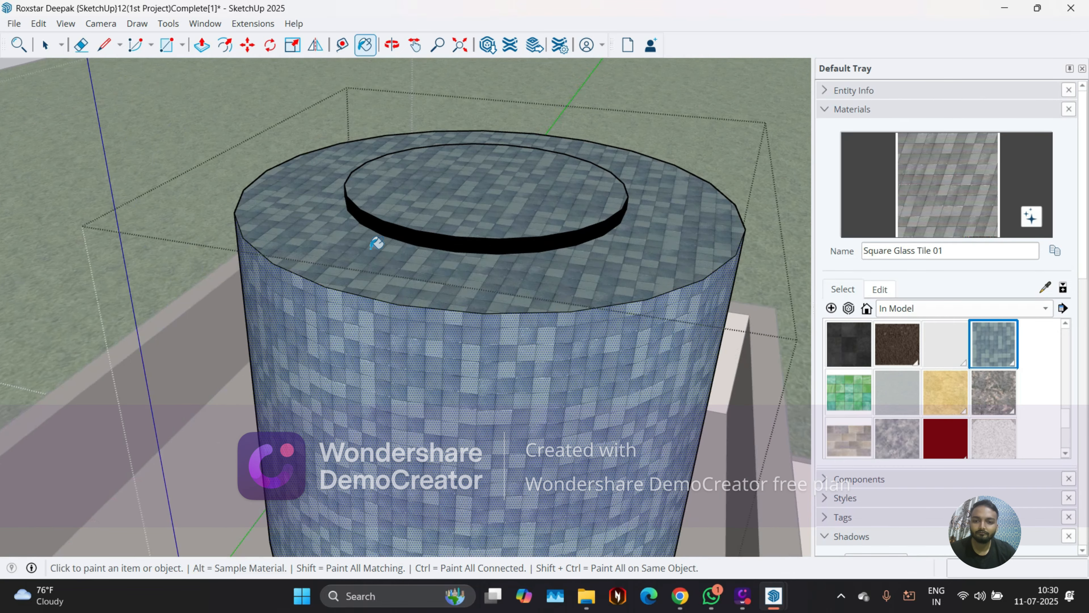
scroll(353, 268, down, 2)
middle_drag(352, 268, 337, 224)
key(space)
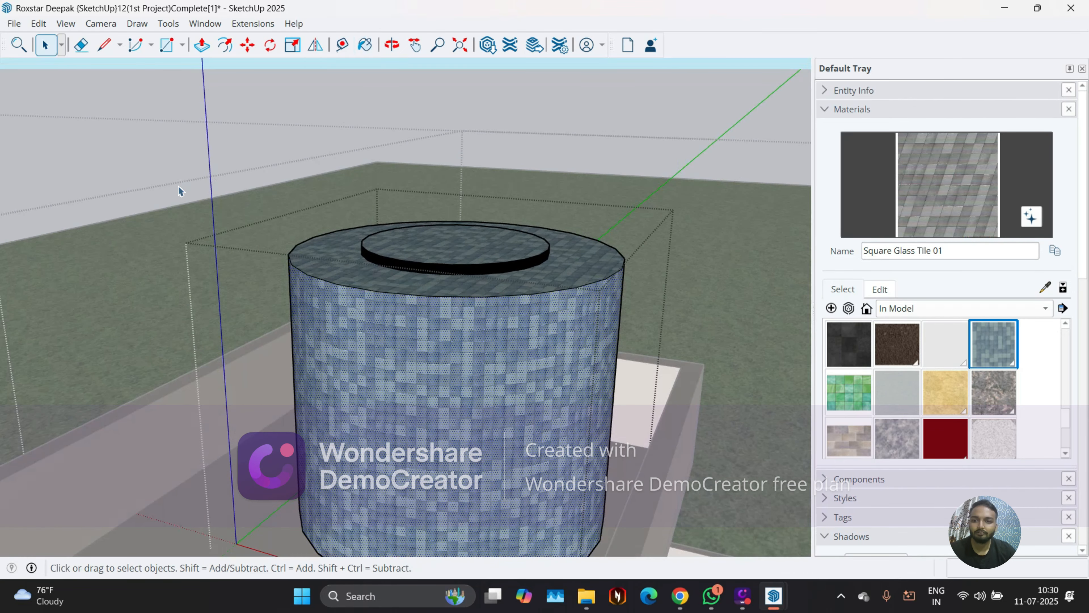
click(121, 169)
Draw a triangular upright profile from the lid's upper edge to the tank's outer rim and back to the lid's base
middle_drag(386, 305, 281, 356)
scroll(222, 279, up, 5)
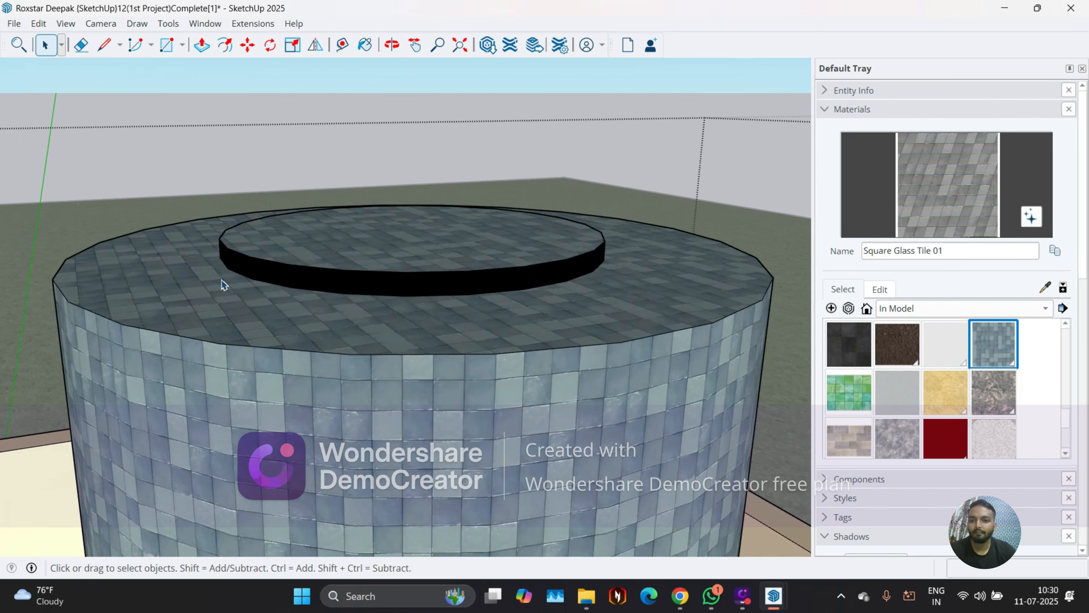
middle_drag(221, 279, 118, 310)
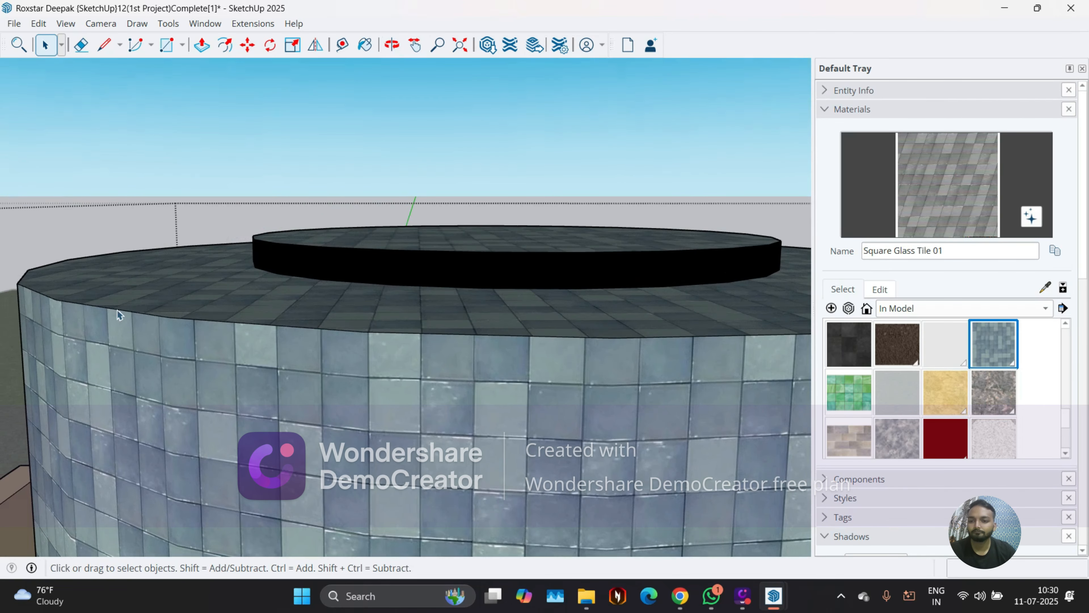
triple_click(203, 294)
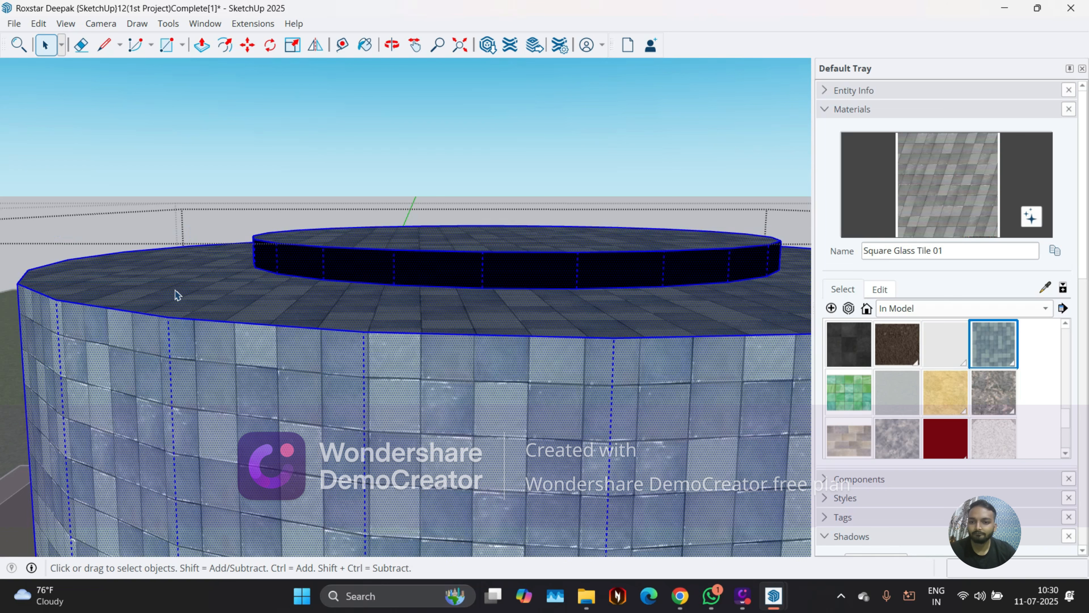
click(111, 155)
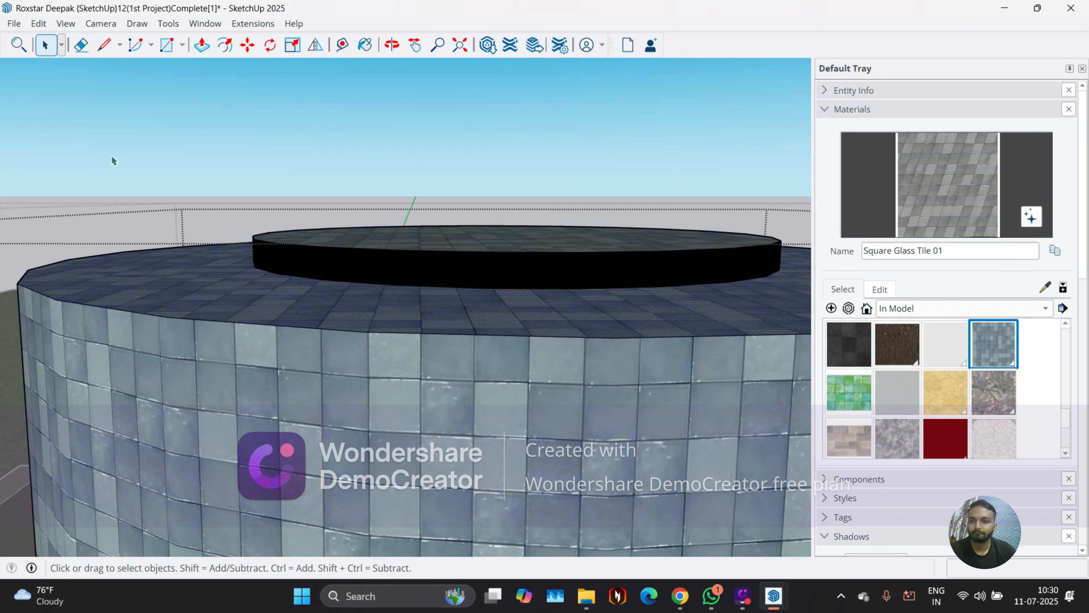
click(104, 44)
scroll(261, 238, up, 2)
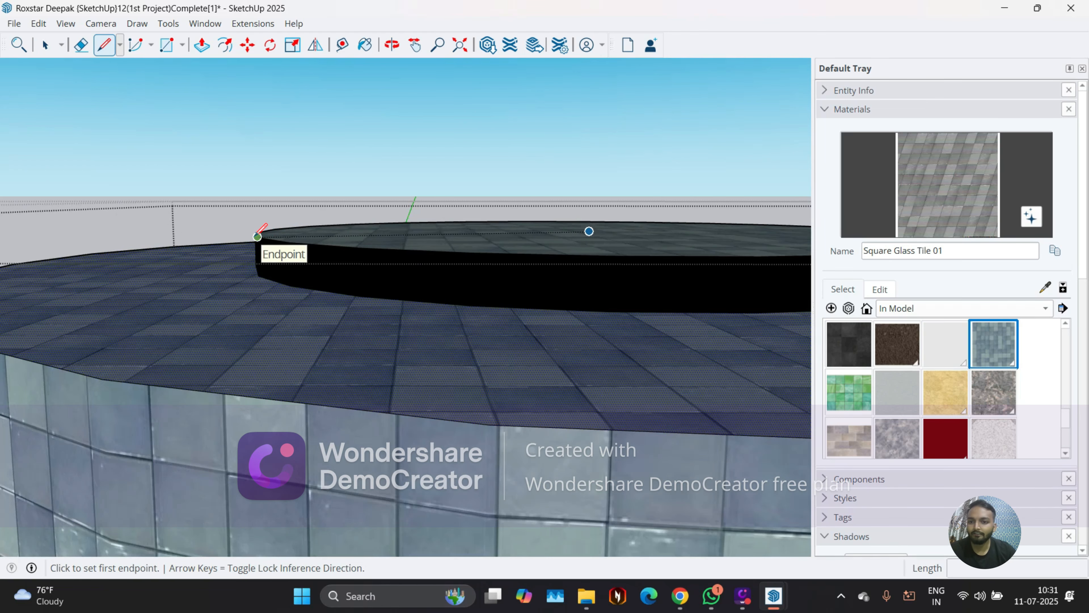
click(259, 234)
scroll(260, 234, down, 3)
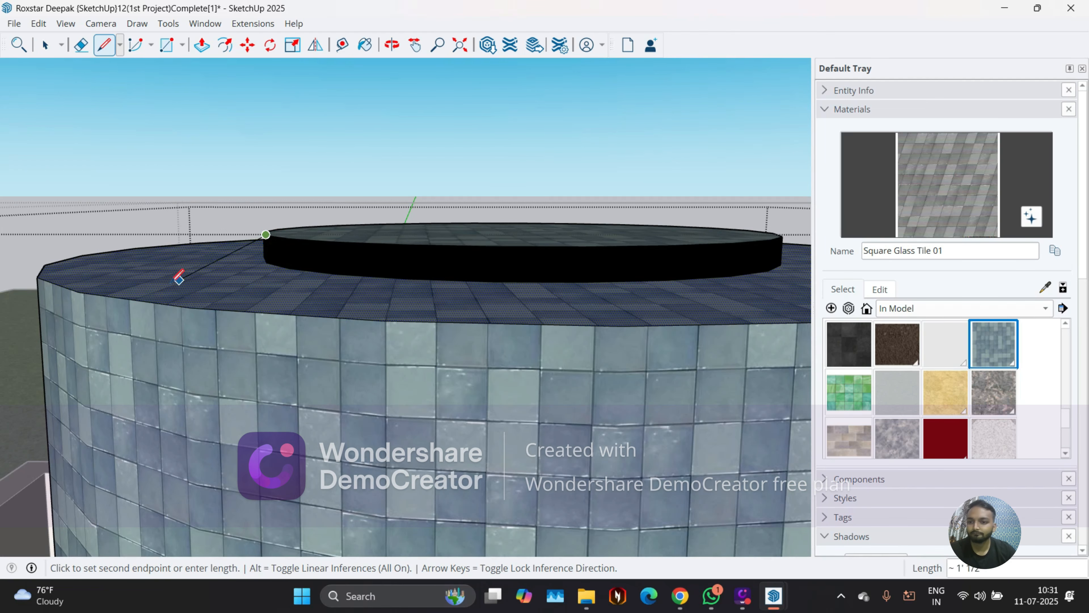
click(79, 292)
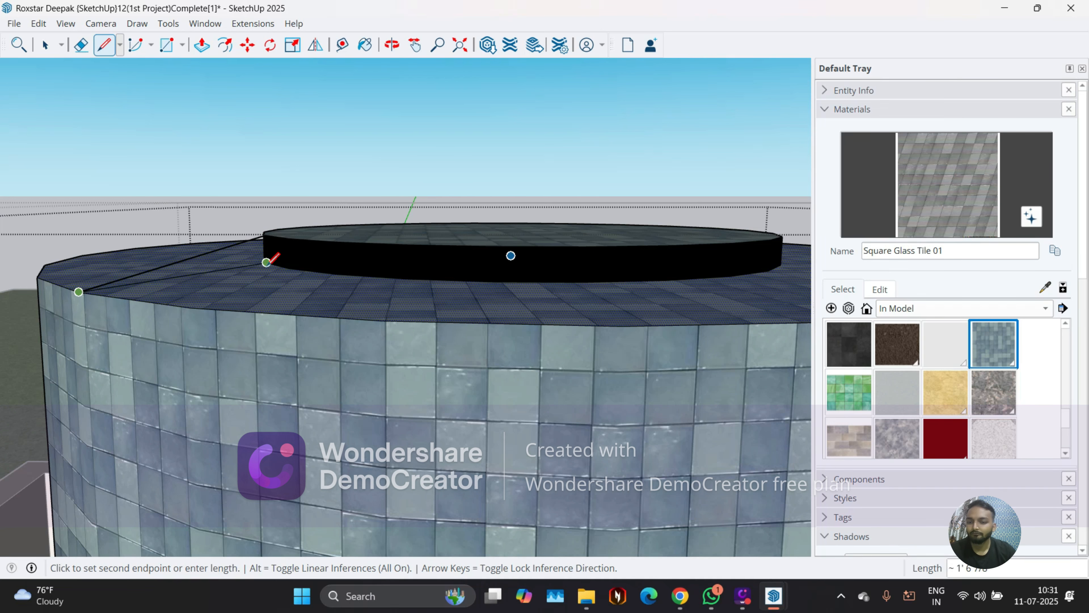
scroll(266, 262, up, 5)
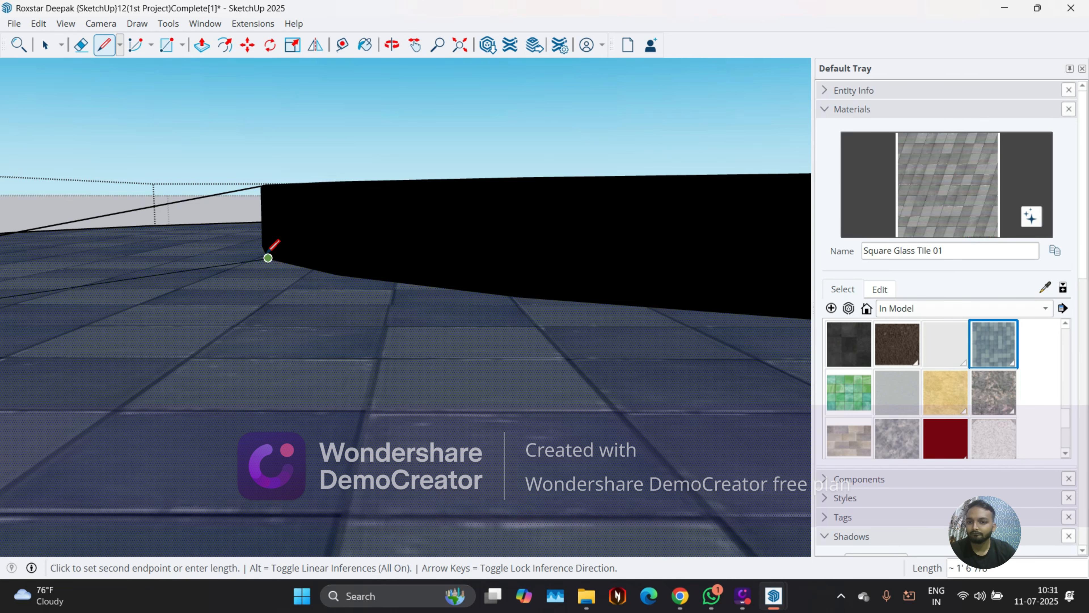
click(268, 258)
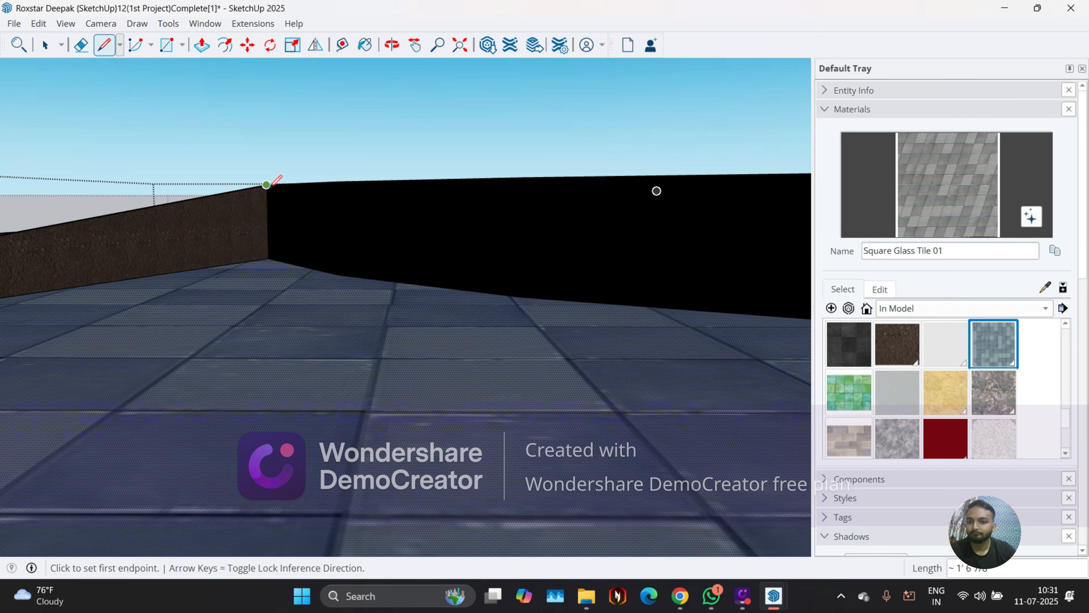
Select the whole upper circular edge of the tank's lid and weld its segments into one curve
scroll(272, 286, down, 6)
middle_drag(275, 297, 299, 238)
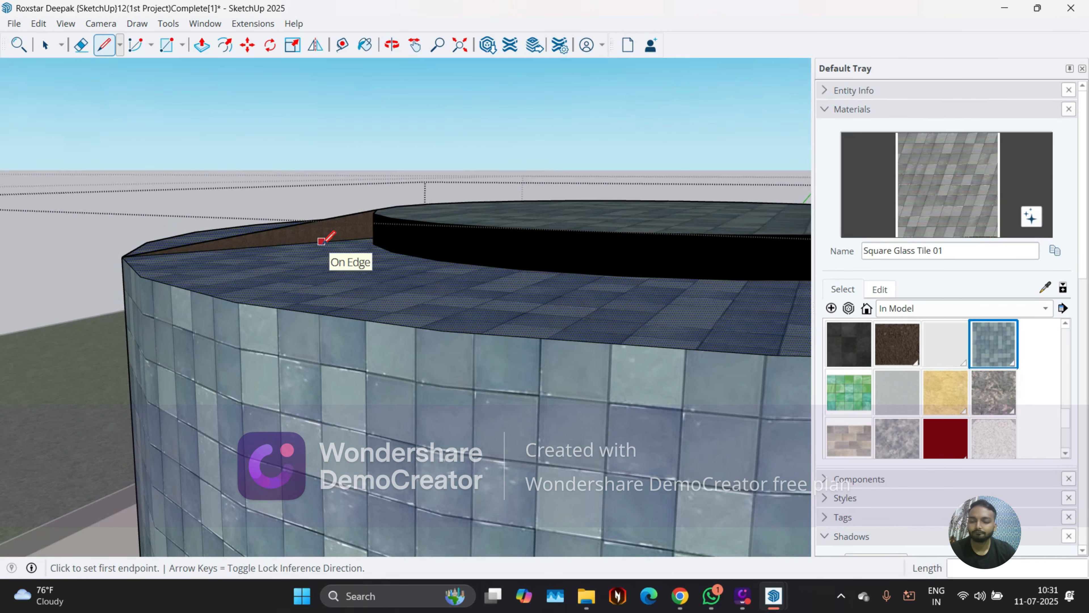
middle_drag(370, 226, 379, 319)
key(space)
click(395, 245)
scroll(373, 315, down, 2)
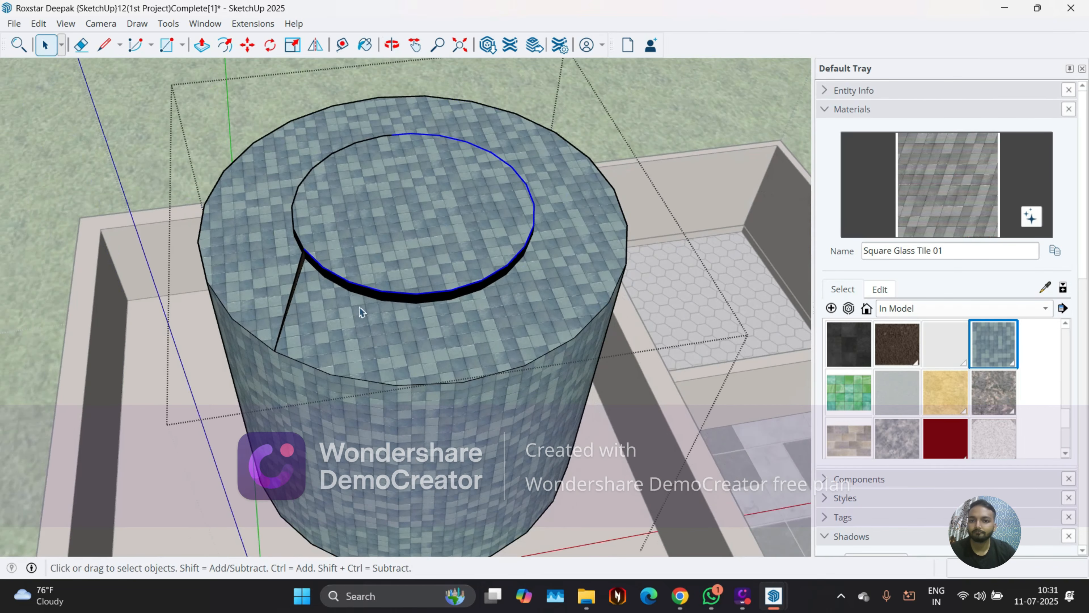
scroll(326, 151, up, 3)
ctrl+click(326, 149)
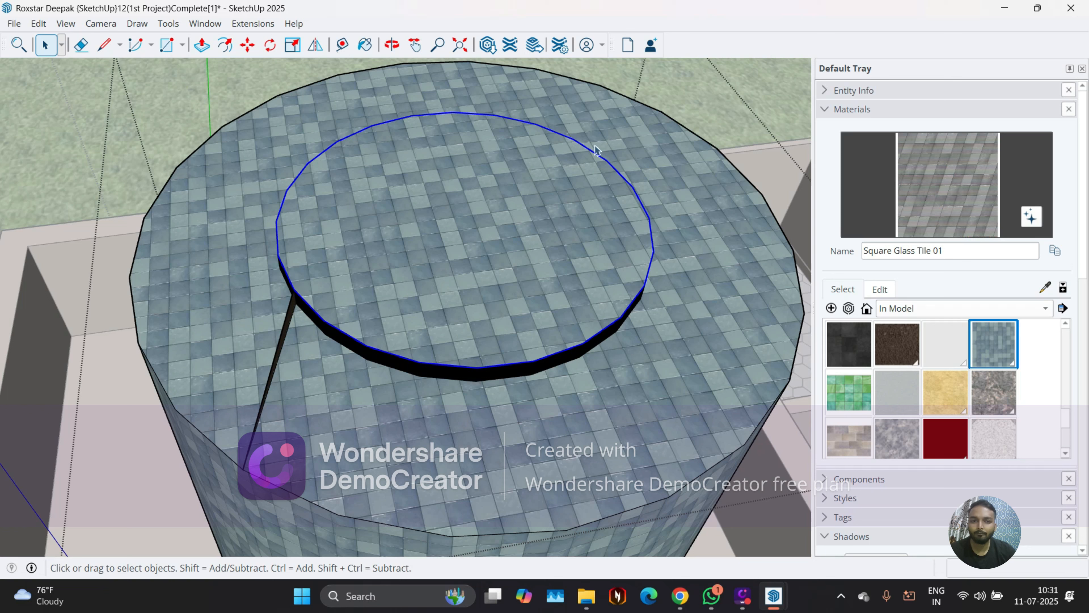
right_click(364, 347)
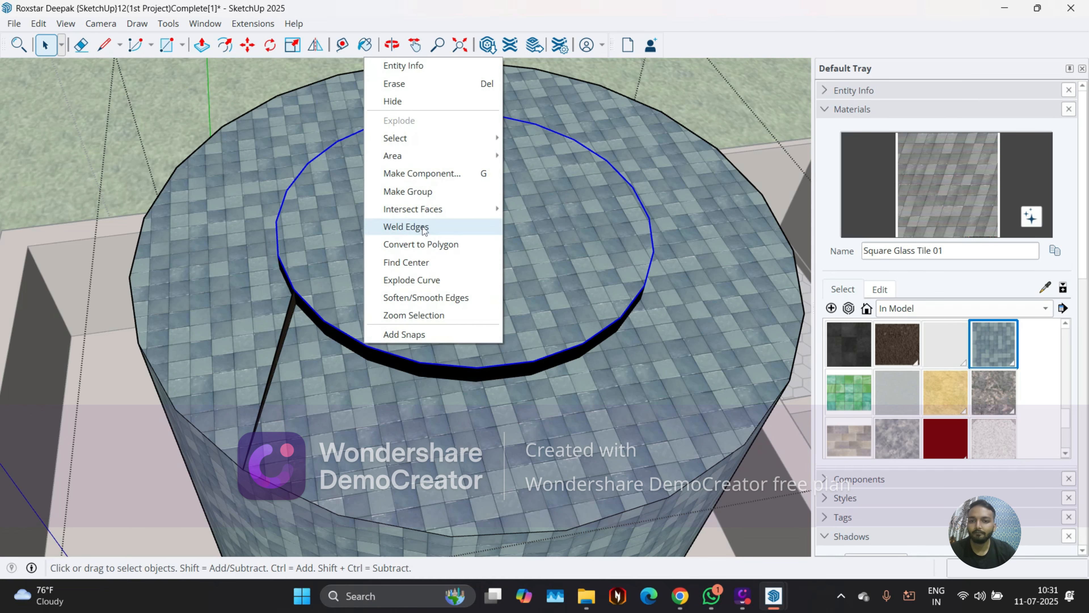
click(446, 228)
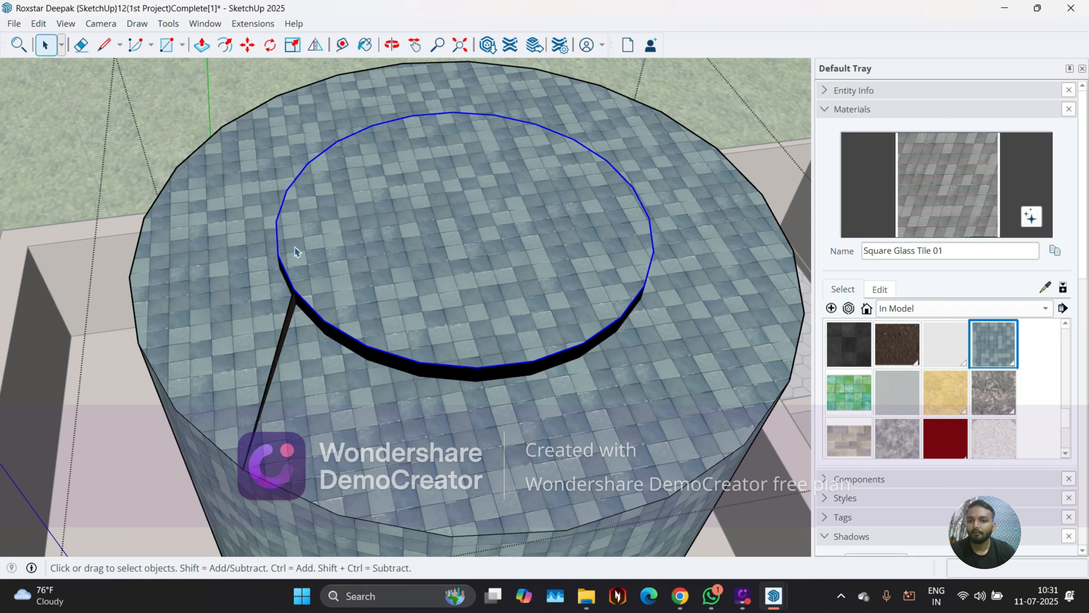
Try to extrude the triangular profile around the lid with Follow Me, using the lid's upper circular edge as the path
click(70, 26)
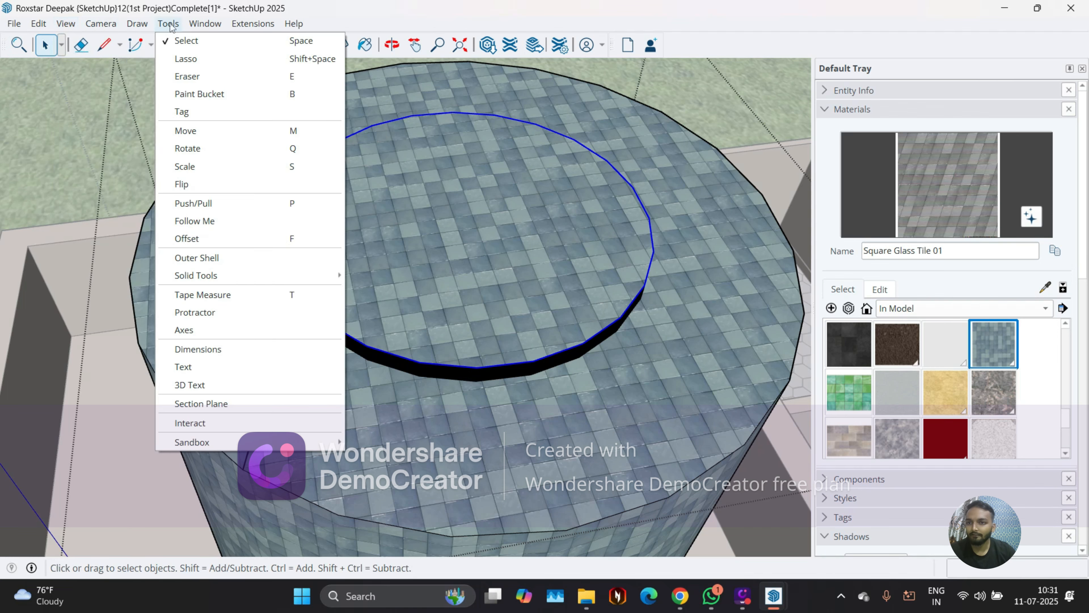
click(222, 223)
middle_drag(302, 299, 369, 272)
scroll(272, 284, up, 2)
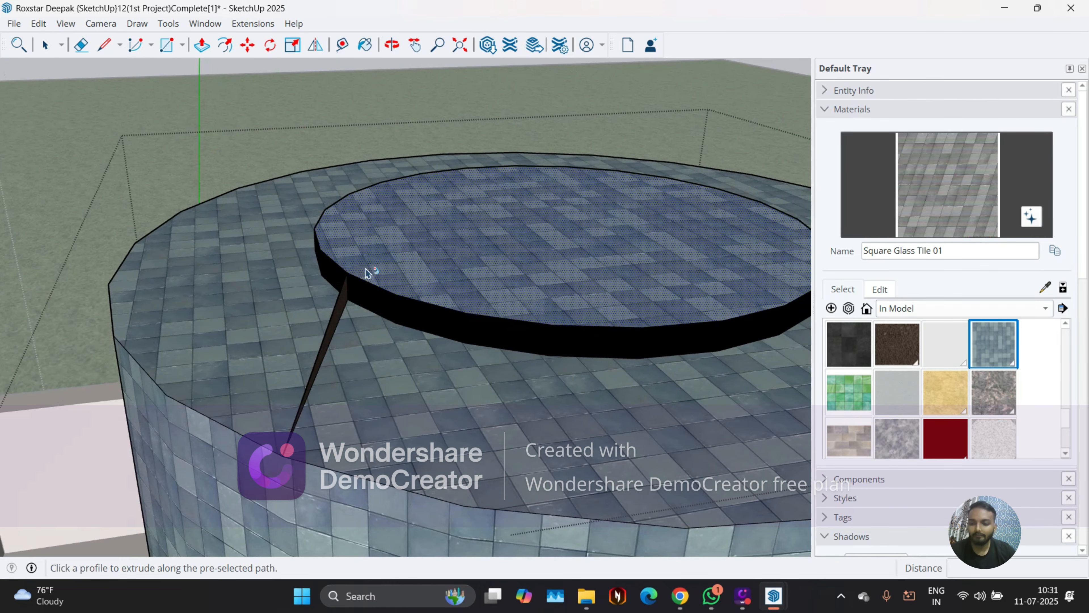
key(space)
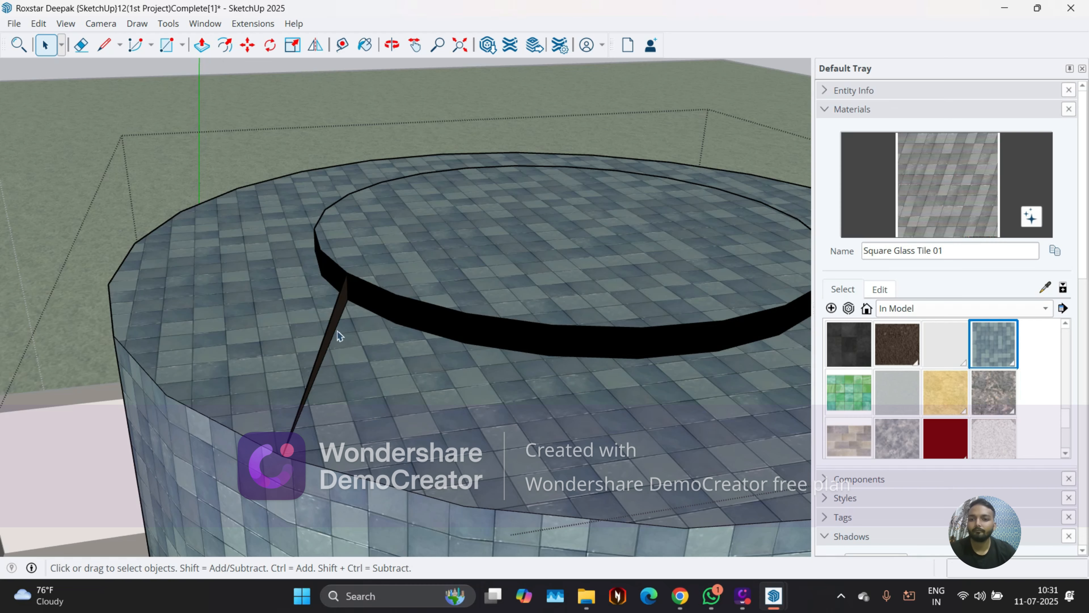
middle_drag(319, 298, 324, 238)
triple_click(259, 310)
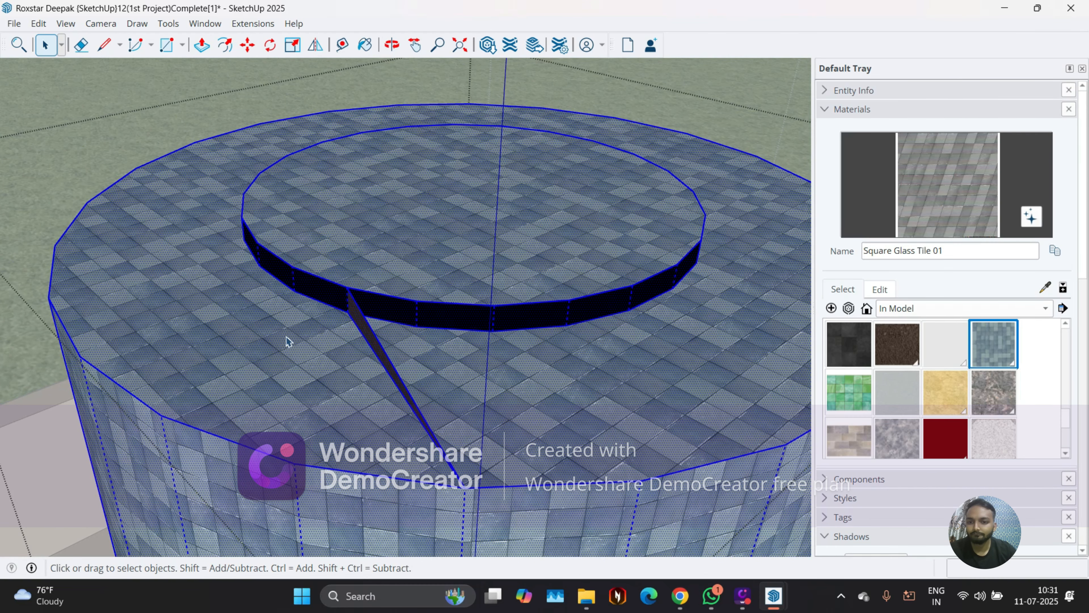
click(299, 260)
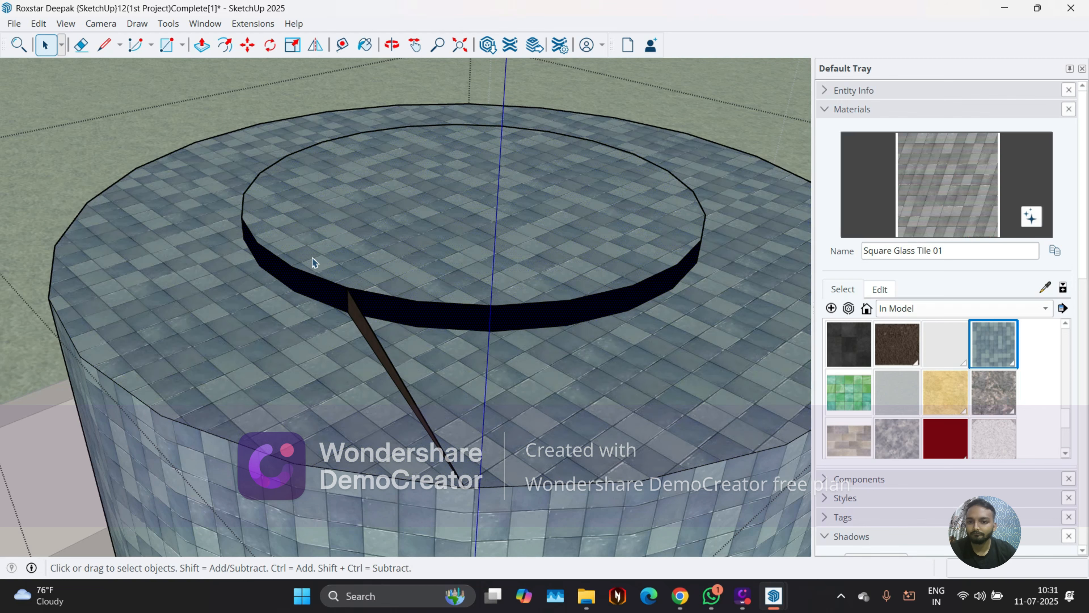
Try to draw a second triangular profile from the lid's upper edge to the tank's outer rim and back to the lid's base
click(276, 316)
middle_drag(278, 271, 143, 110)
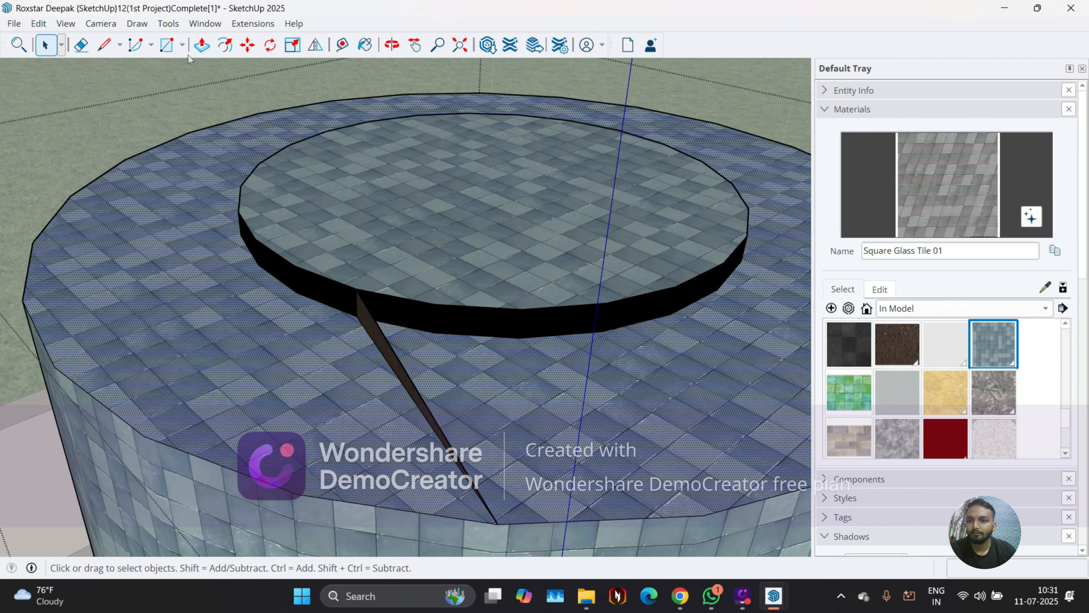
click(104, 44)
click(294, 266)
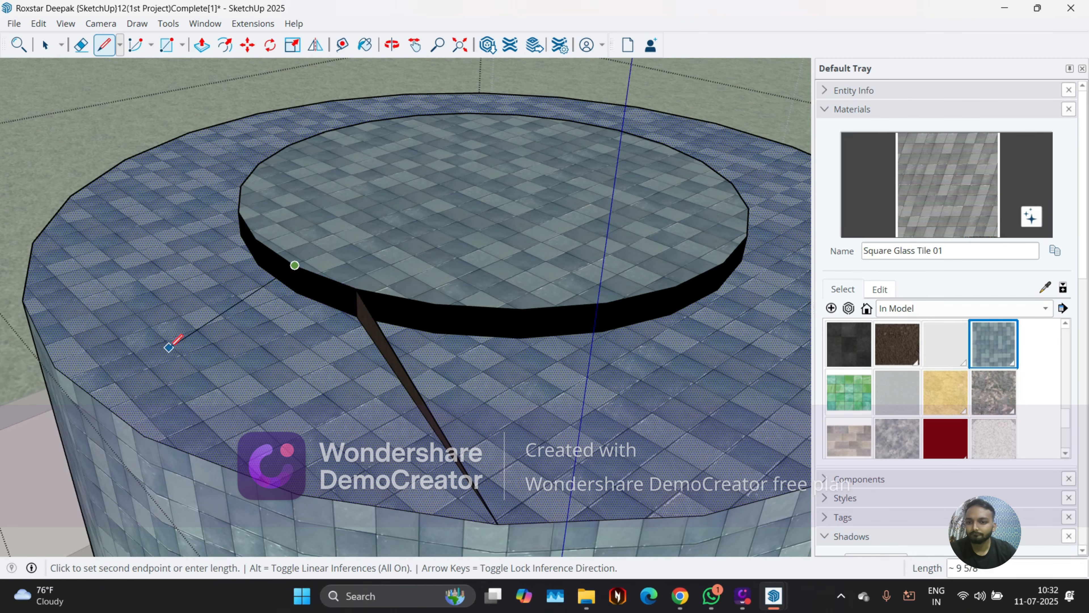
click(54, 367)
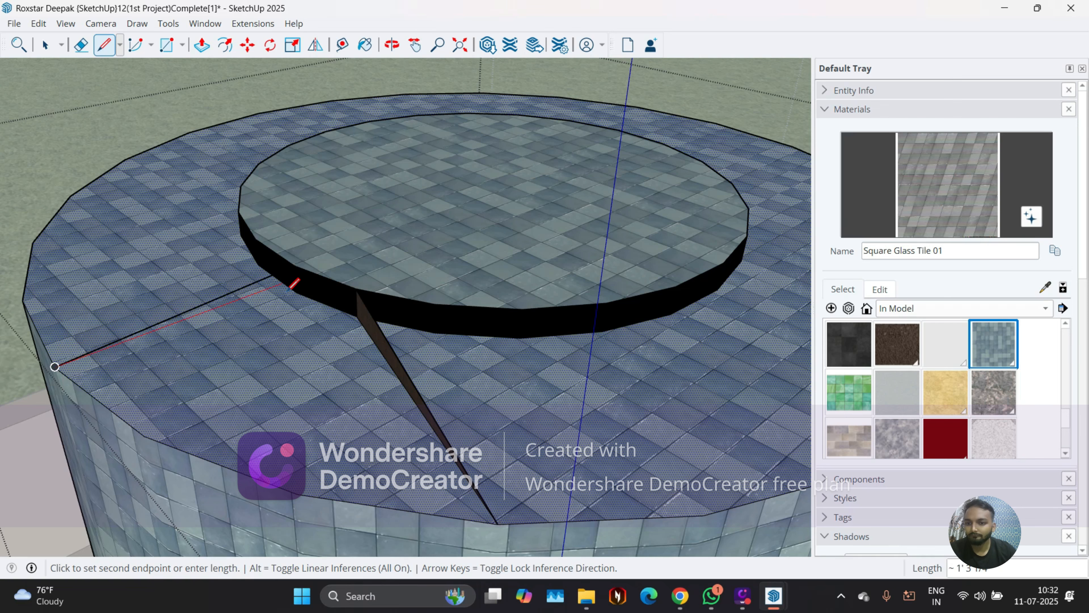
click(283, 282)
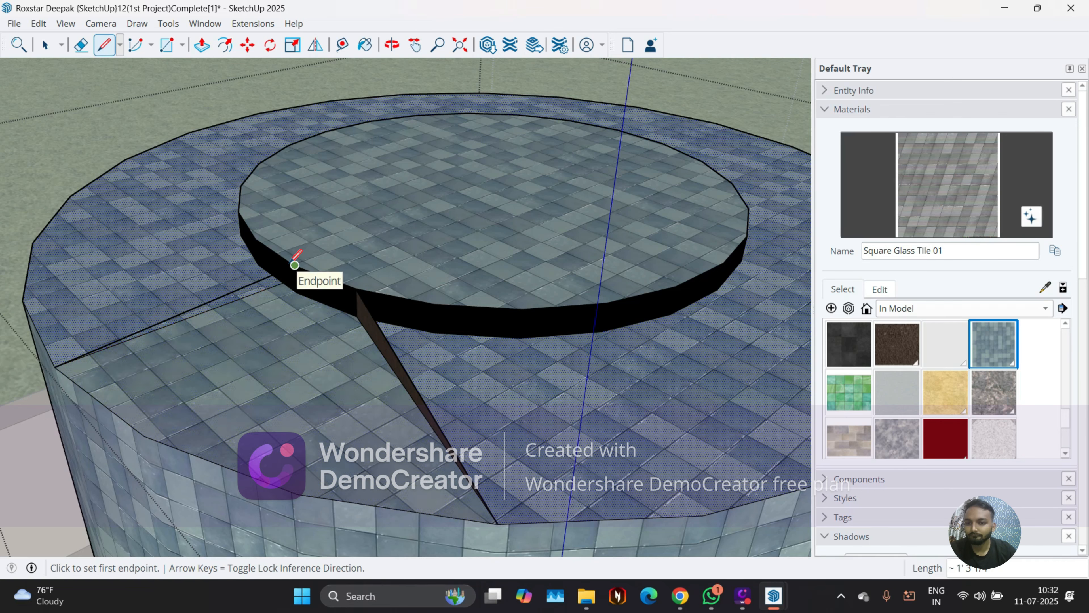
middle_drag(292, 260, 282, 253)
scroll(250, 246, up, 5)
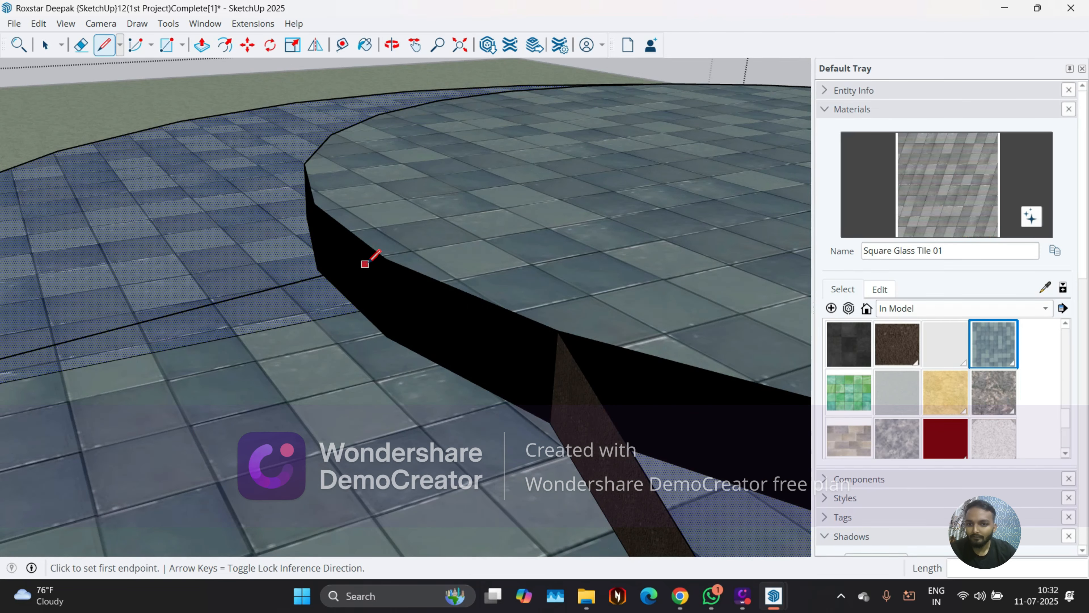
scroll(366, 294, down, 6)
key(space)
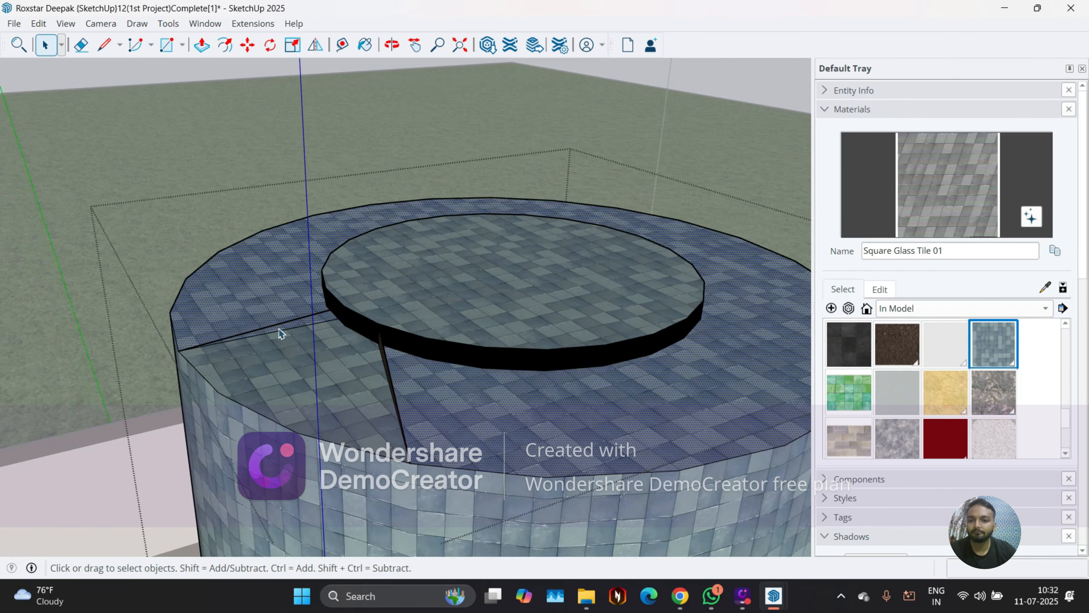
Delete the two lines just drawn across the tank's top and the edges of the earlier triangular profile
click(267, 328)
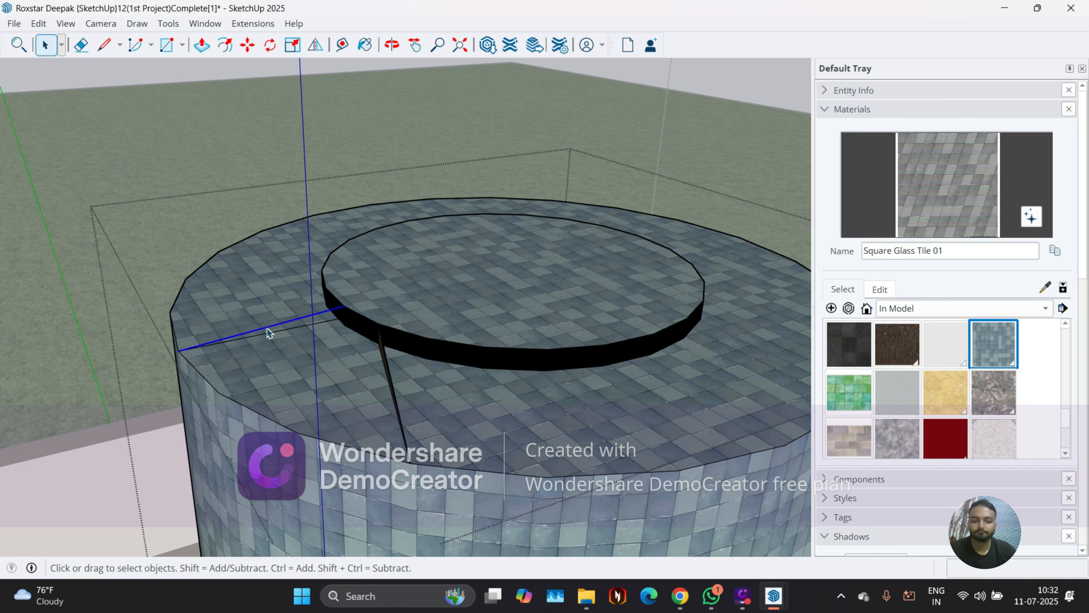
key(Delete)
click(264, 336)
key(Delete)
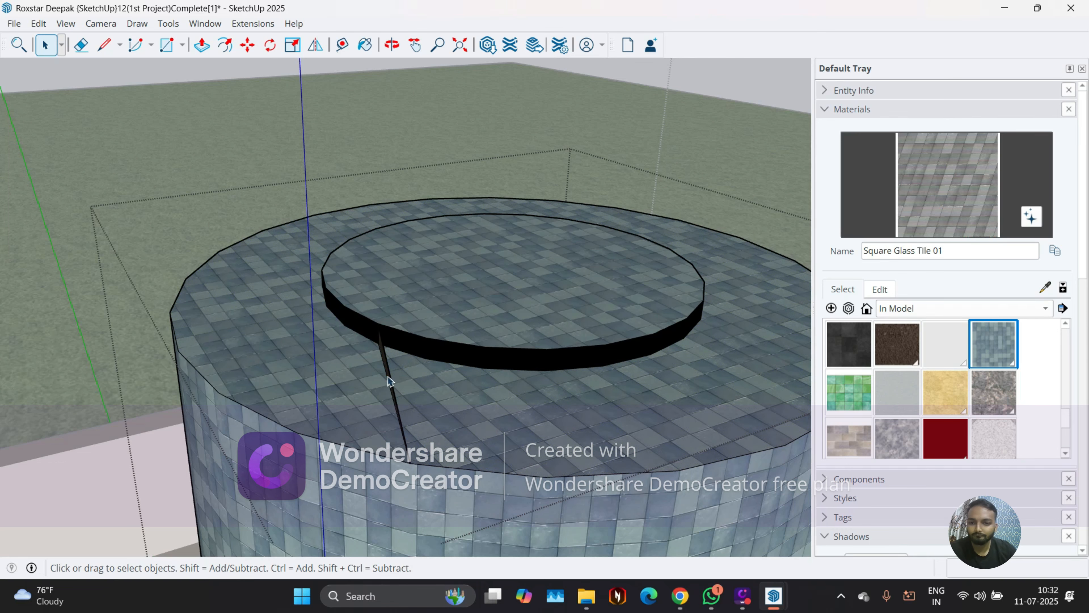
middle_drag(388, 380, 276, 340)
click(358, 395)
key(Delete)
click(367, 396)
key(Delete)
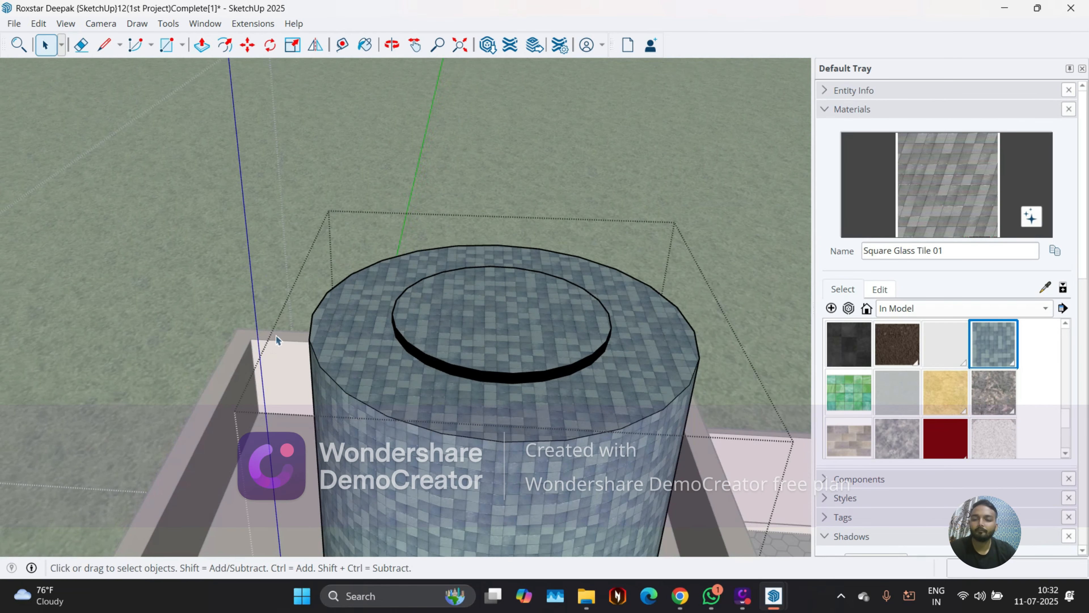
Try to draw a line across the tank's top from an outer rim corner to the lid's base
click(104, 44)
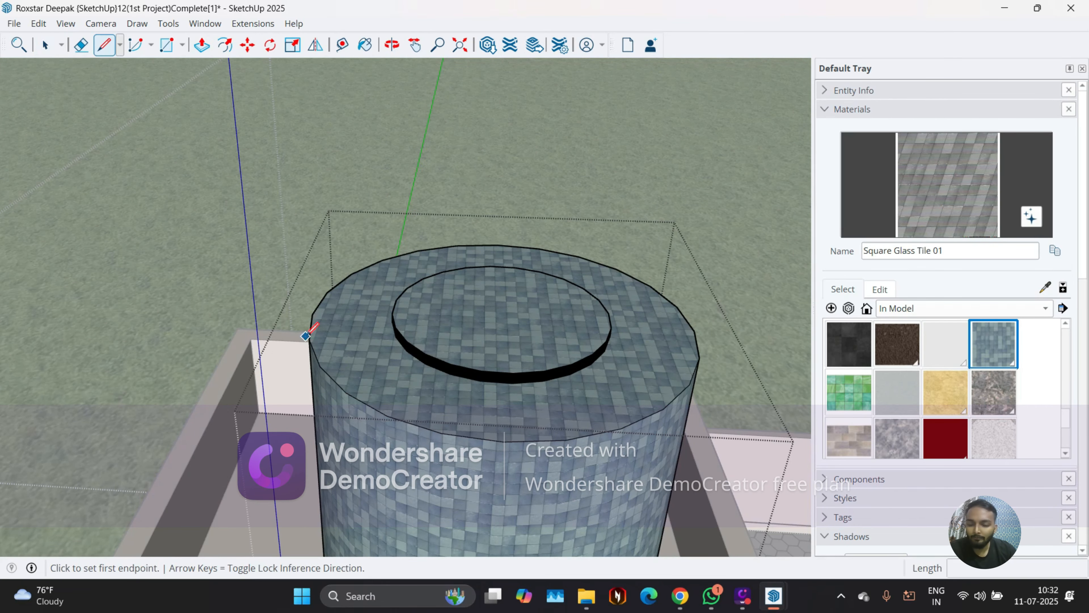
scroll(306, 335, up, 3)
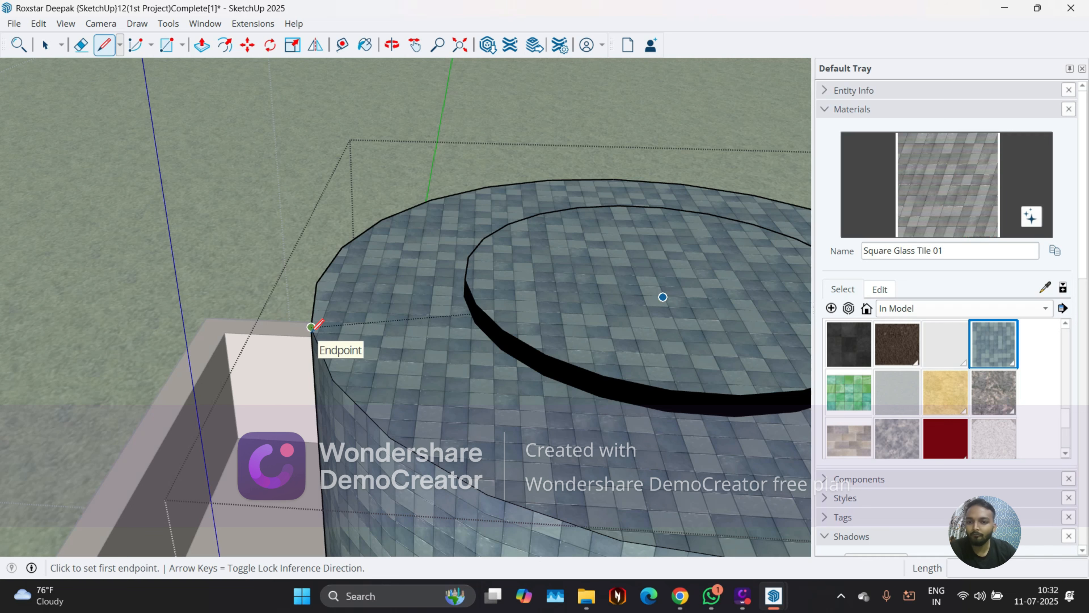
click(311, 327)
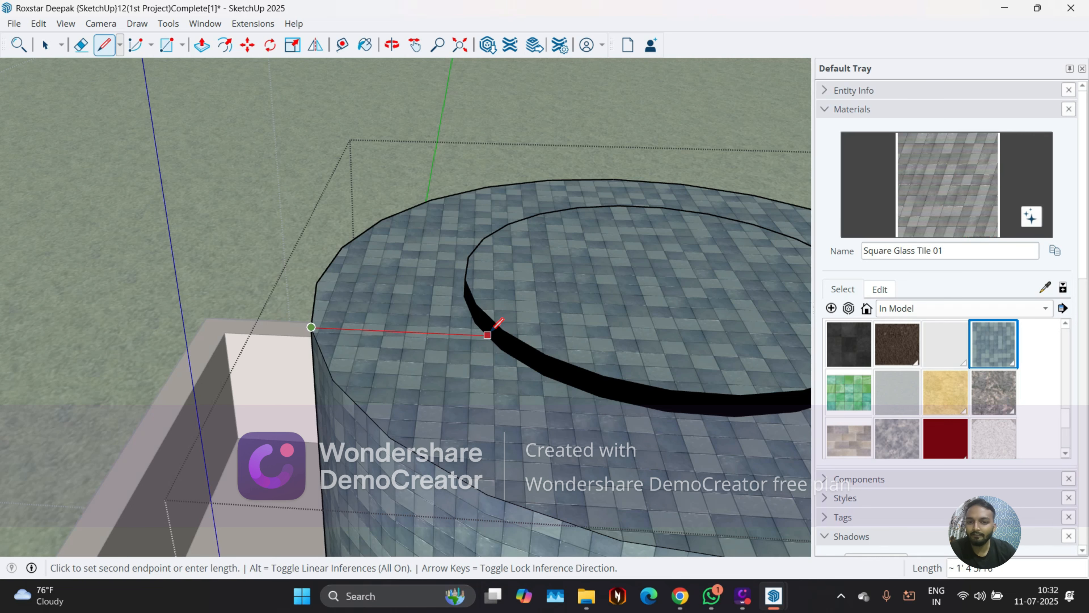
scroll(494, 328, up, 5)
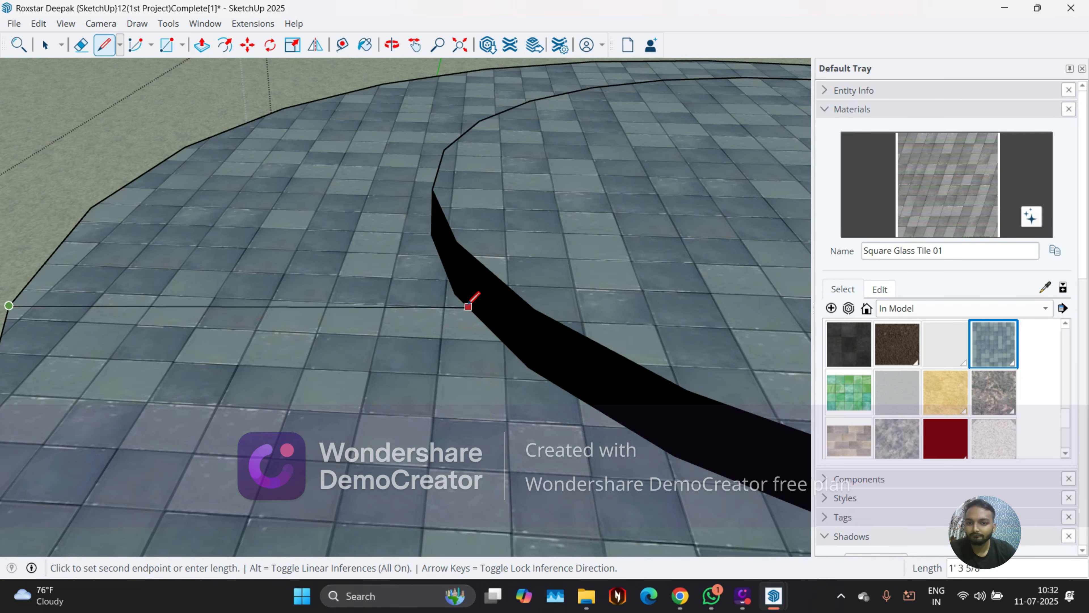
click(491, 326)
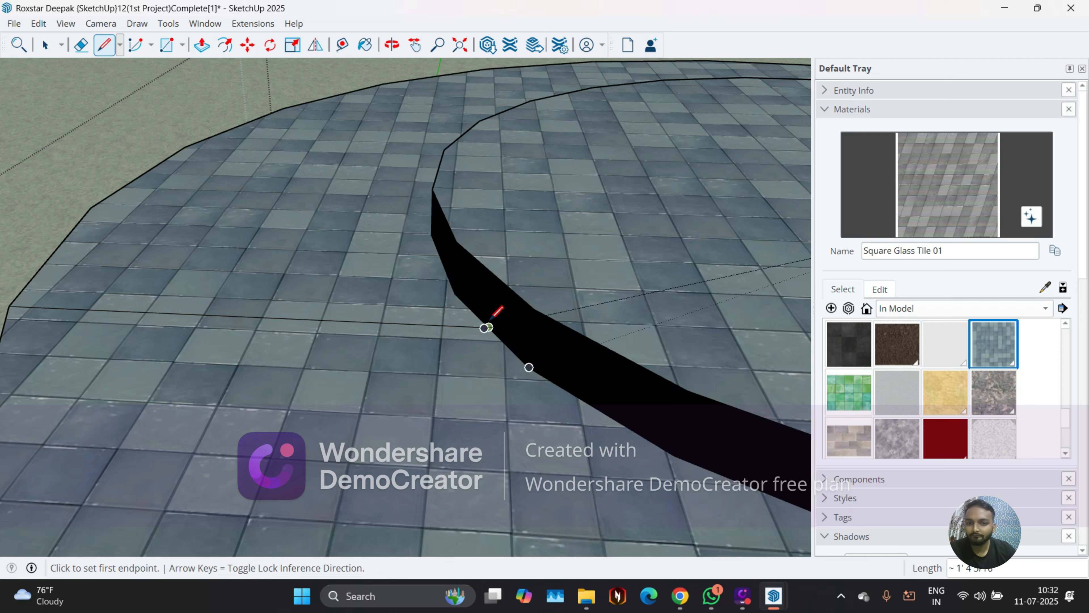
click(493, 271)
scroll(493, 268, down, 3)
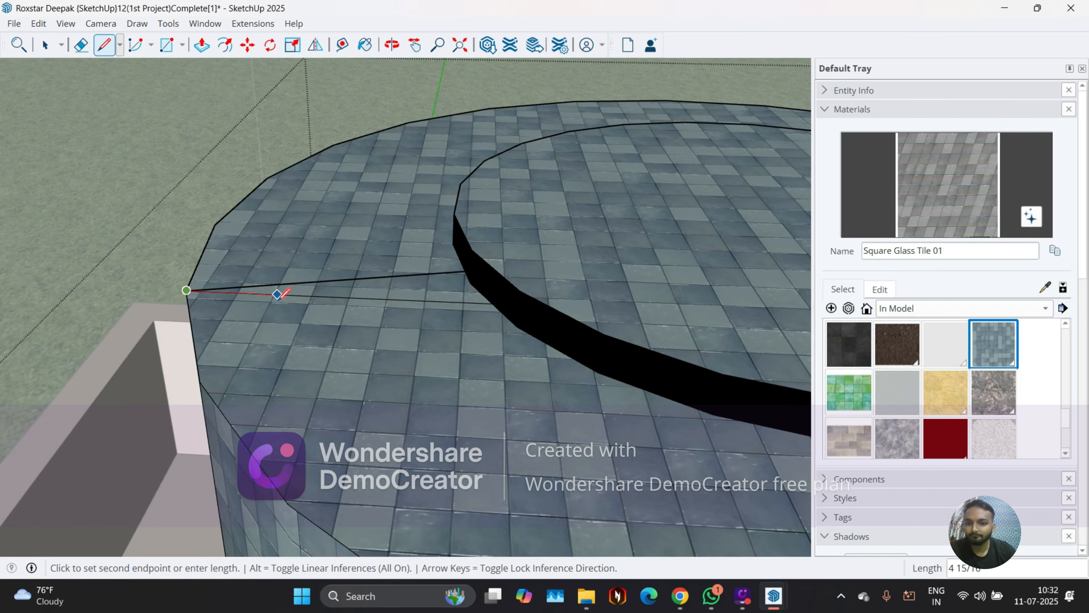
Try to form an upright triangular profile with lines between the tank's rim corner, the lid's base and the lid's upper edge
middle_drag(469, 304, 501, 294)
scroll(527, 302, up, 2)
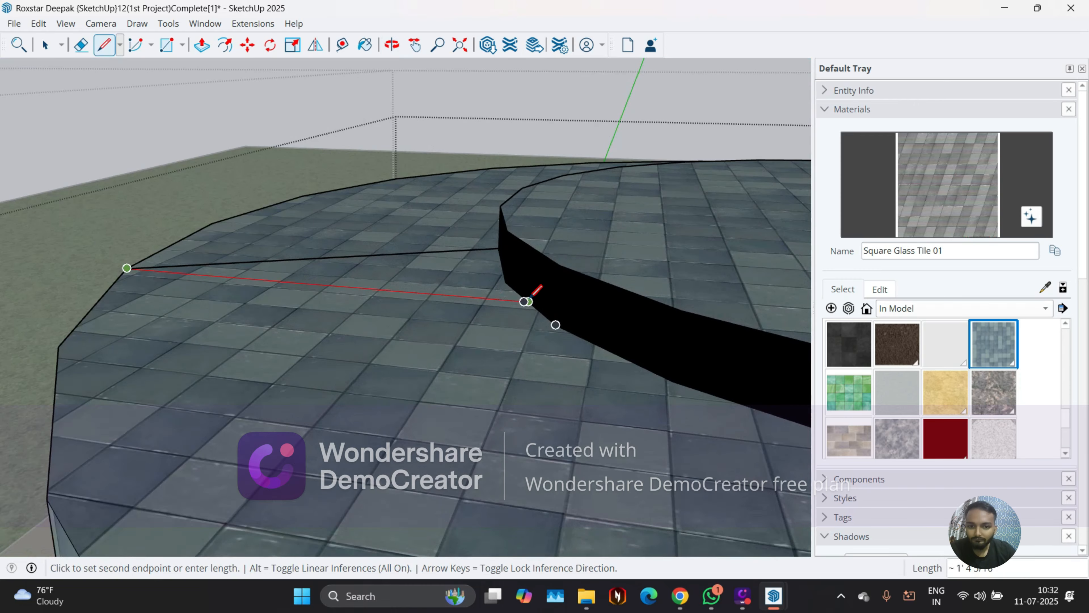
scroll(514, 296, up, 3)
scroll(554, 299, up, 2)
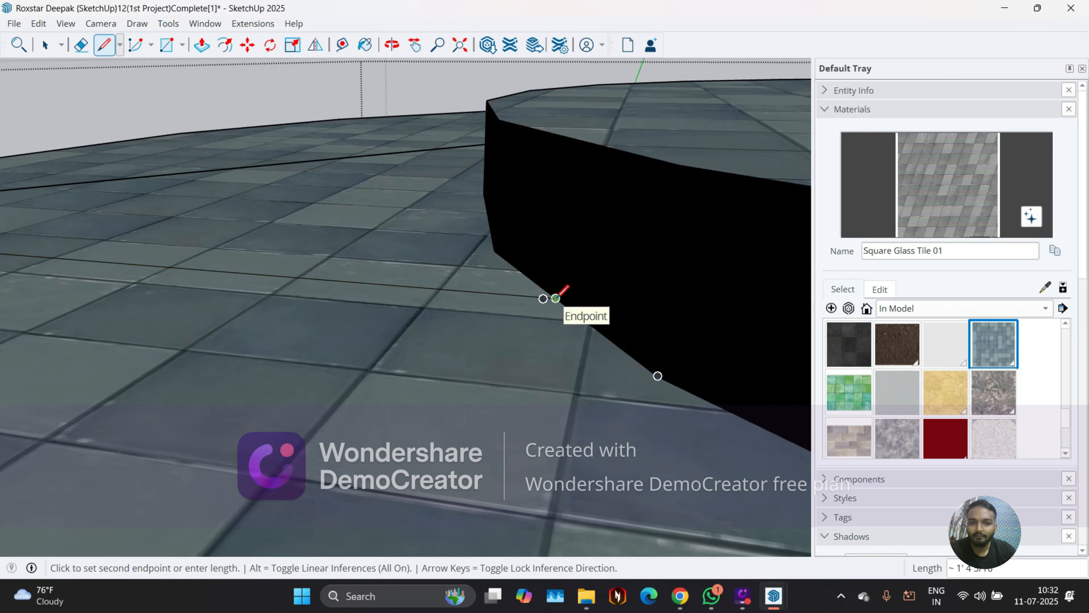
click(556, 298)
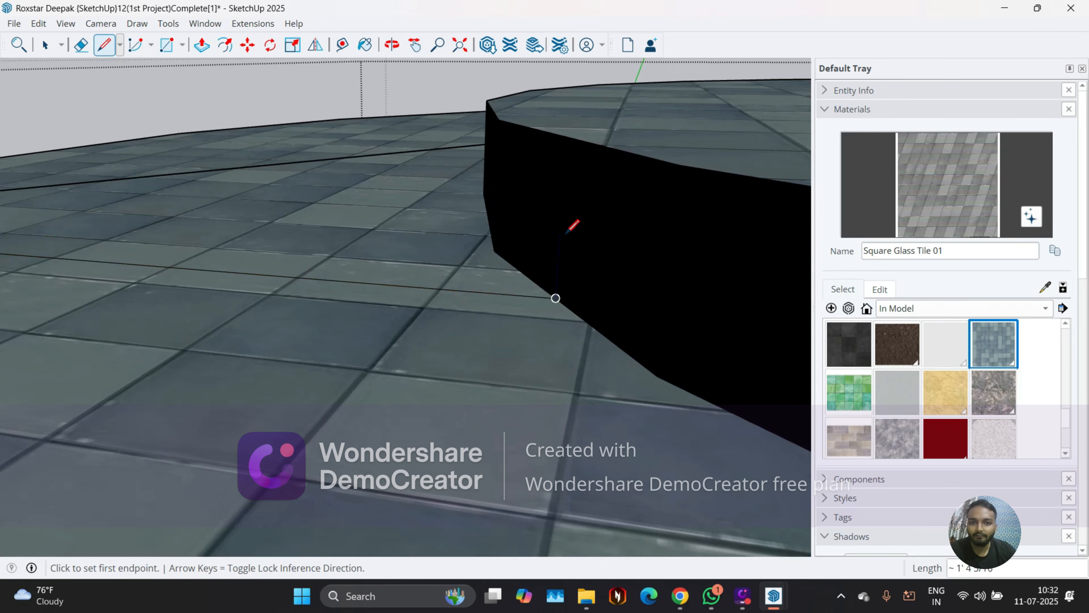
click(528, 127)
scroll(493, 171, down, 3)
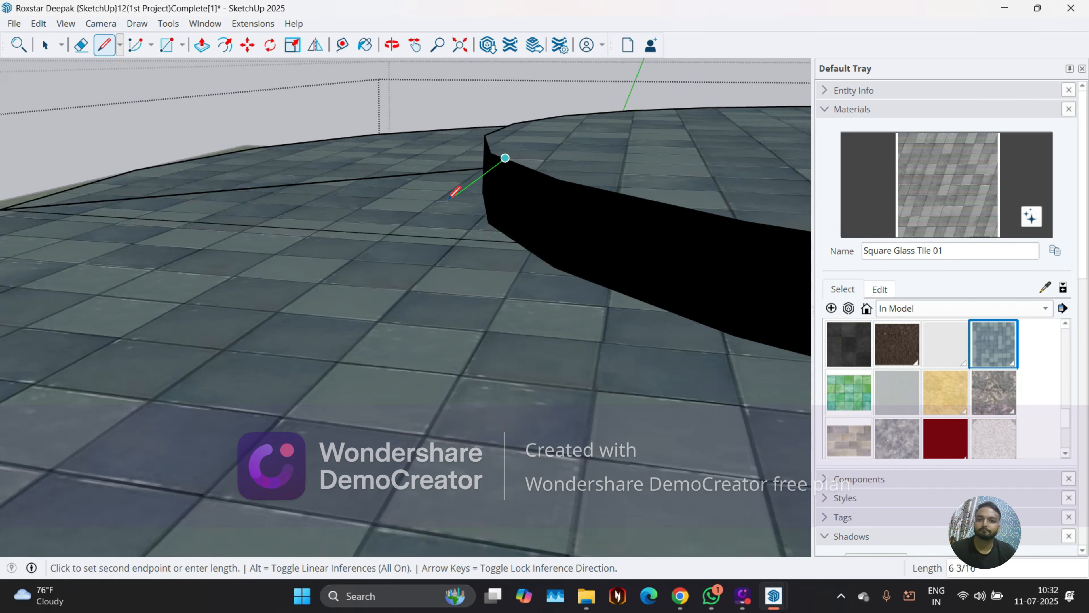
scroll(449, 197, down, 4)
click(429, 210)
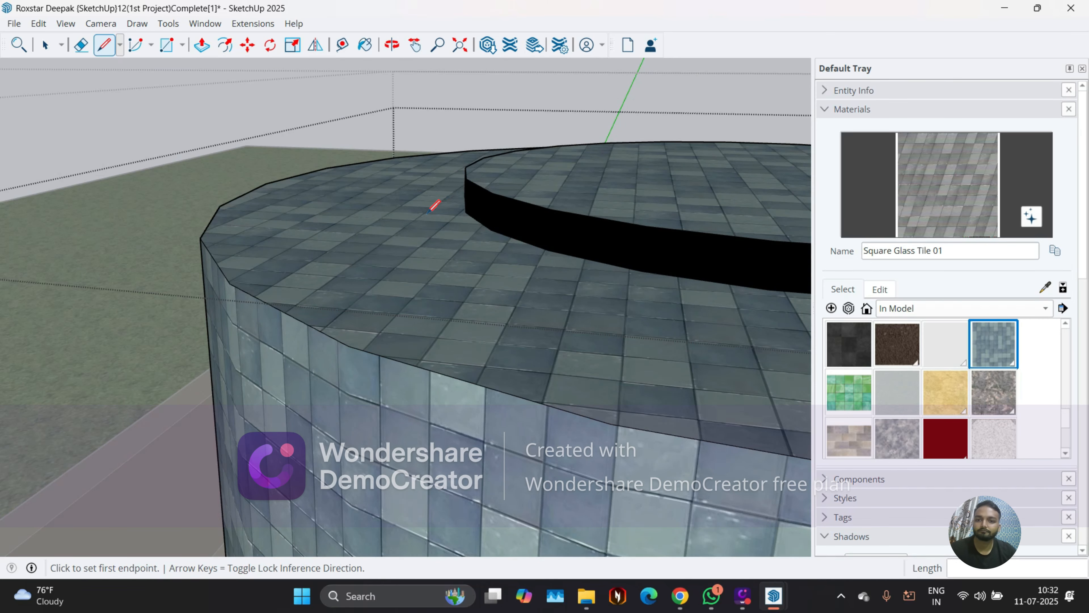
Undo the profile lines and triangular face drawn on the tank's top
key(ctrl+z)
key(ctrl+z)
click(428, 214)
middle_drag(432, 238, 292, 236)
key(Escape)
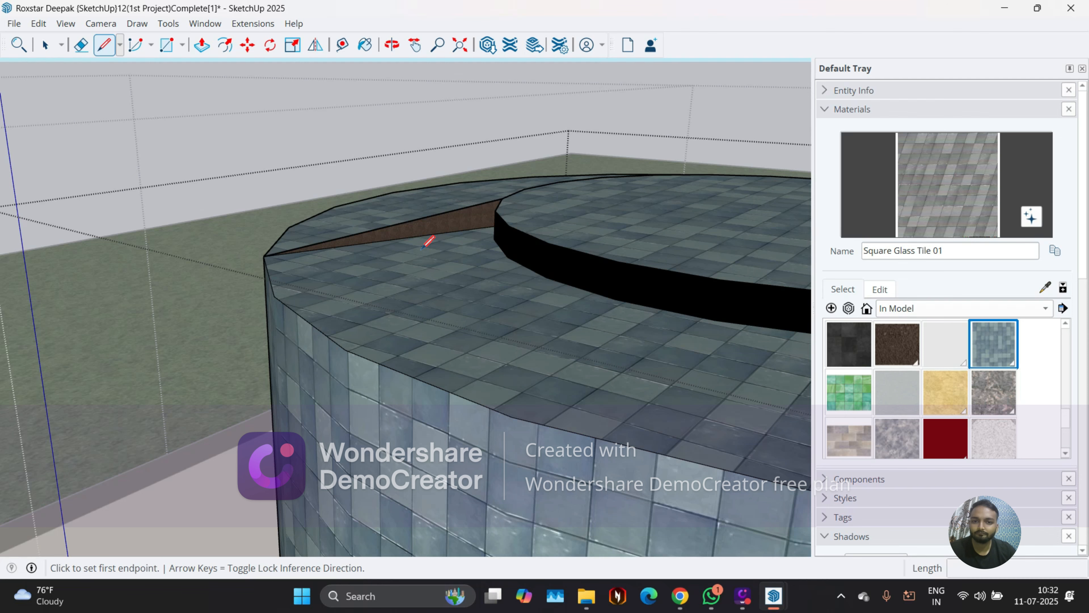
key(ctrl+z)
key(space)
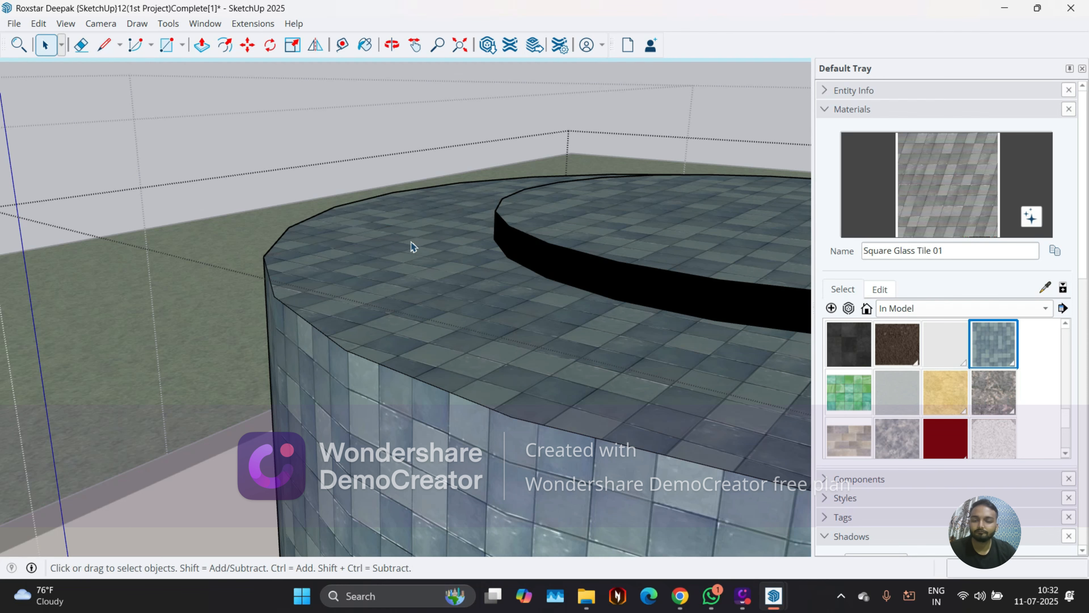
Try to draw a line from a corner of the lid's base to the tank's outer rim
middle_drag(410, 242, 324, 240)
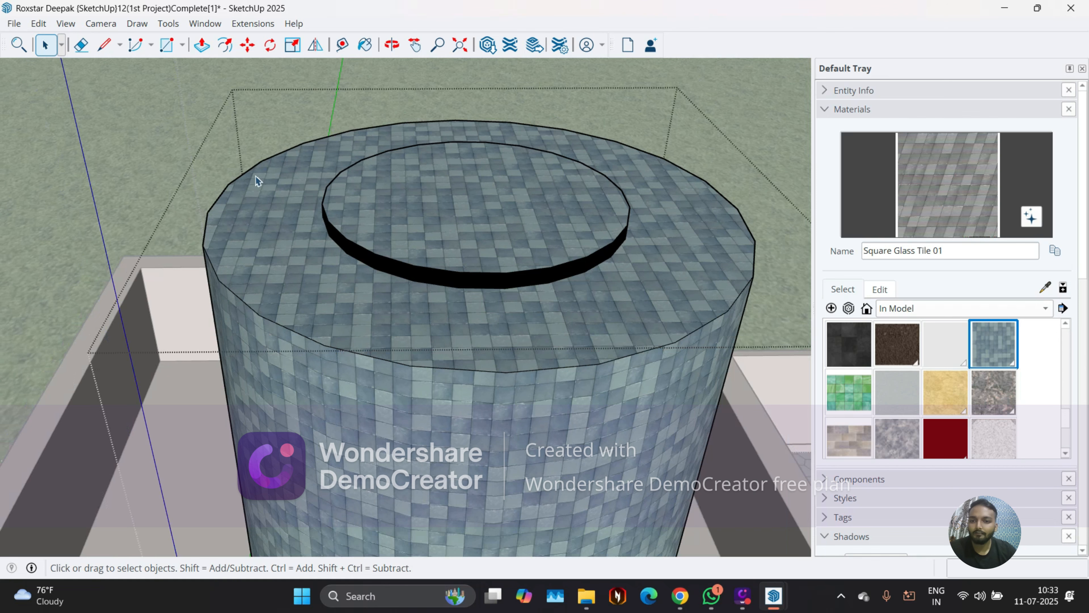
click(104, 44)
scroll(299, 226, up, 5)
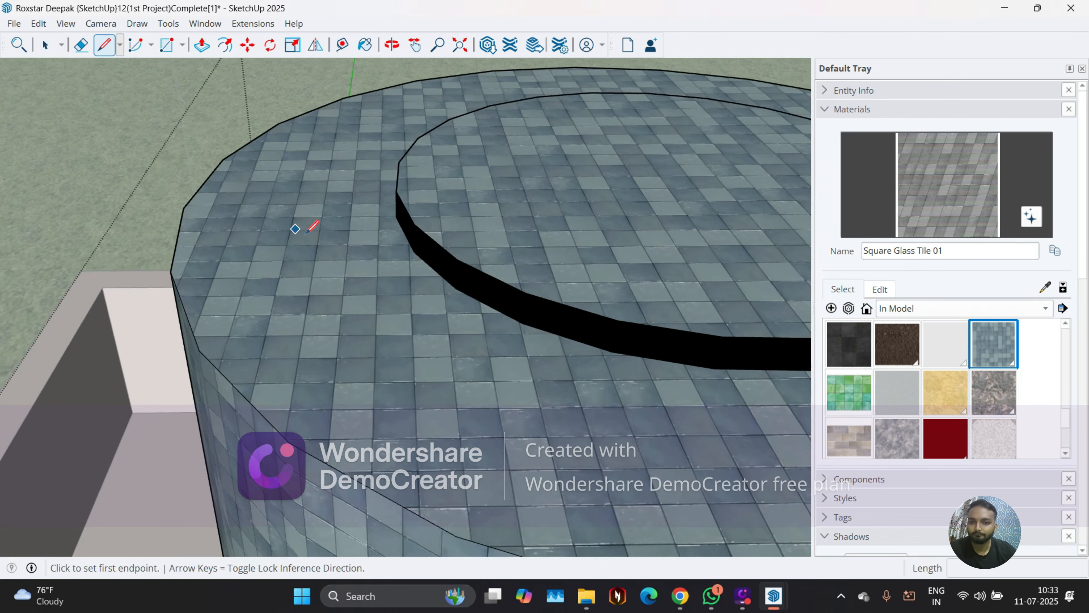
middle_drag(310, 243, 410, 254)
click(409, 255)
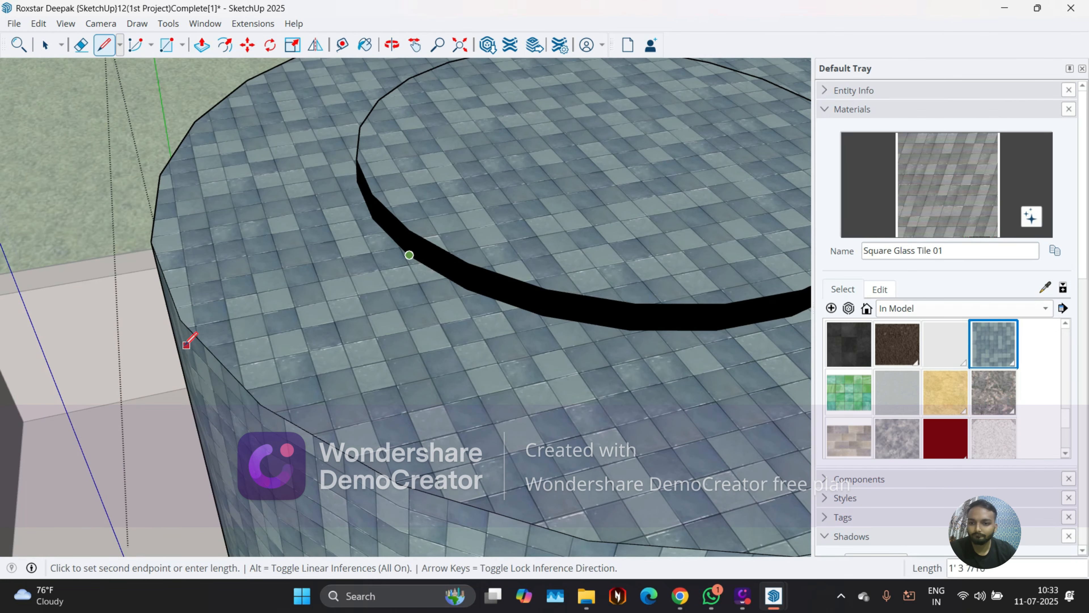
click(181, 319)
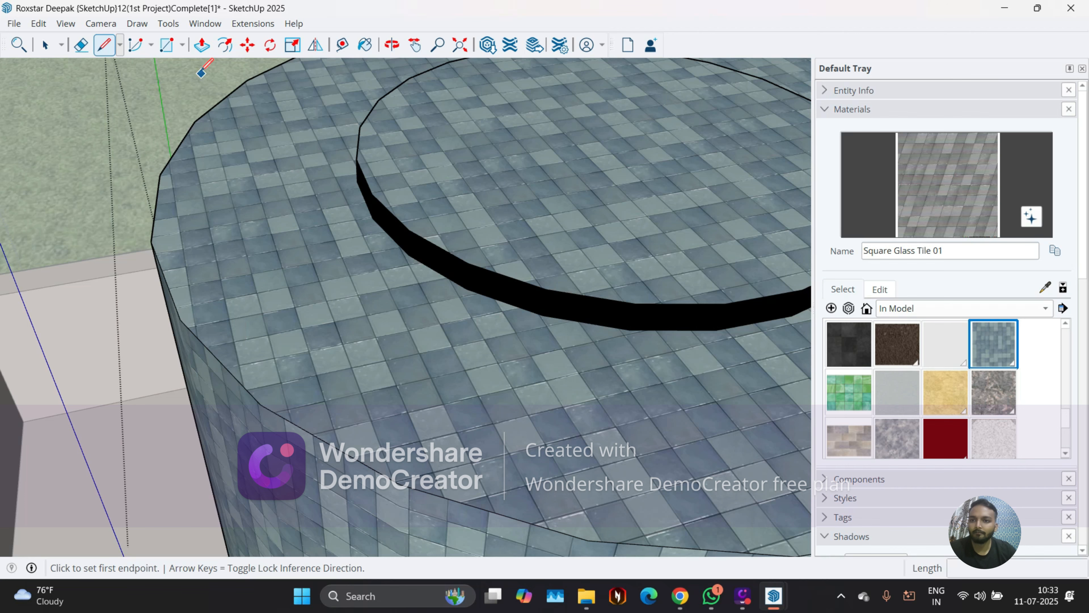
Draw an upright rectangle from the tank's outer rim to the lid's upper edge
click(167, 45)
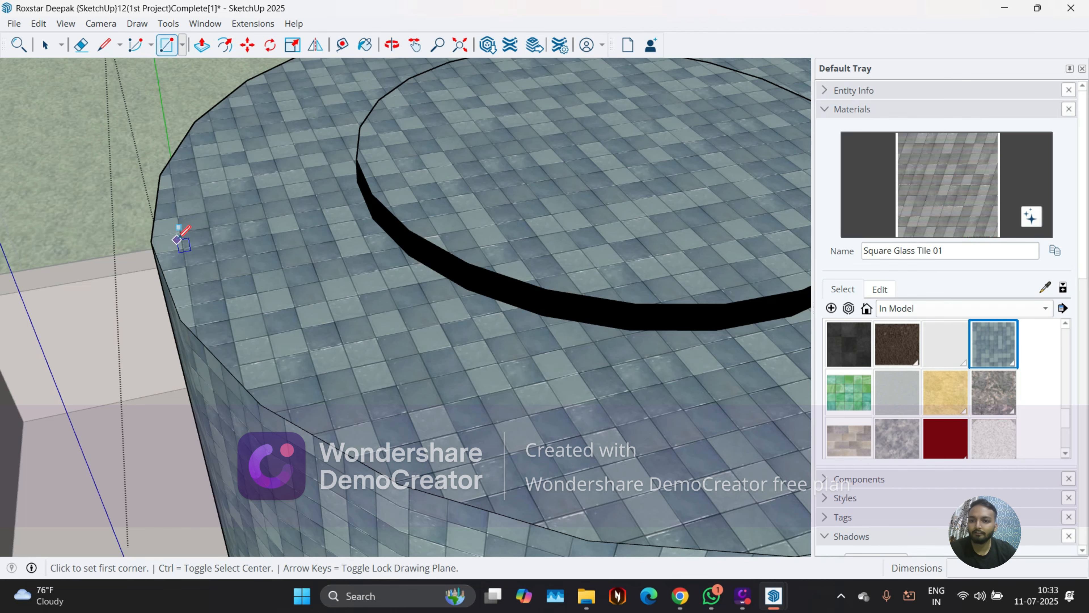
click(181, 319)
middle_drag(421, 224, 353, 155)
mouse_move(401, 197)
middle_down()
mouse_move(370, 197)
mouse_move(395, 201)
middle_up()
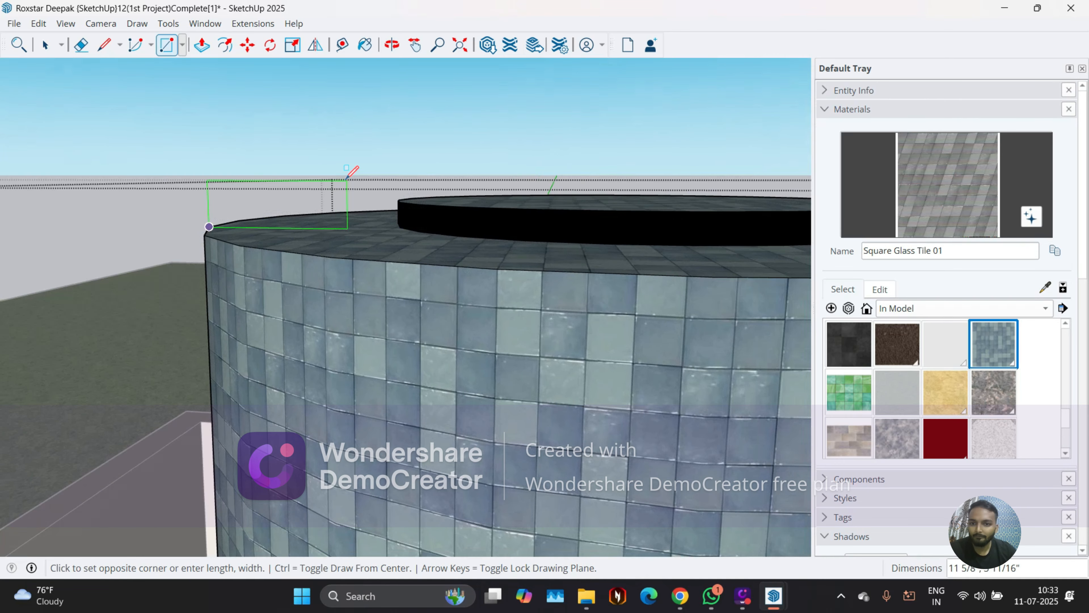
click(399, 202)
middle_drag(171, 261, 258, 319)
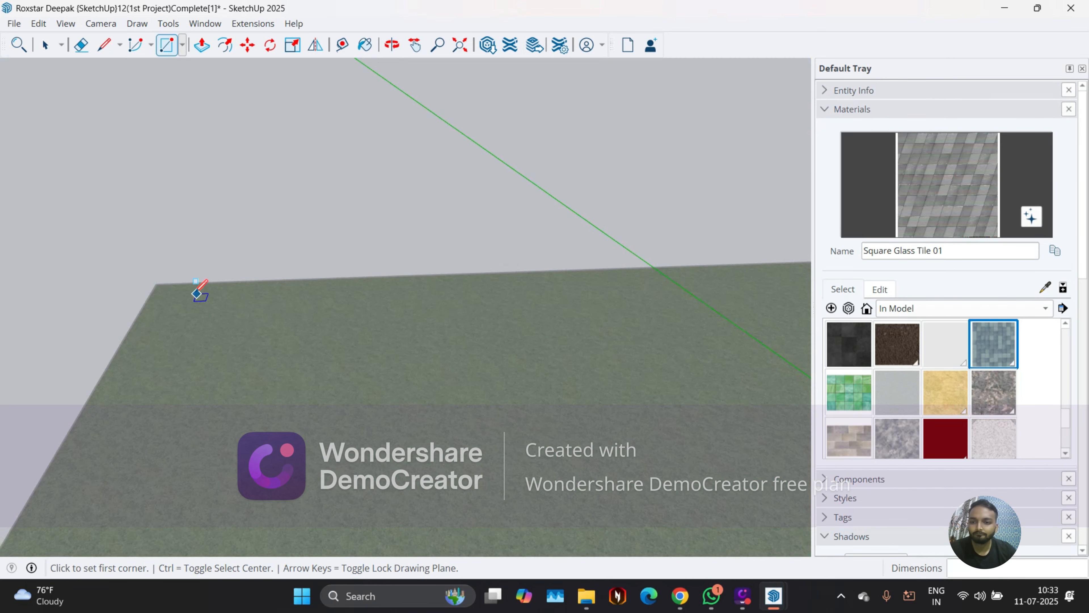
scroll(200, 289, down, 5)
middle_drag(141, 393, 279, 419)
scroll(128, 322, down, 1)
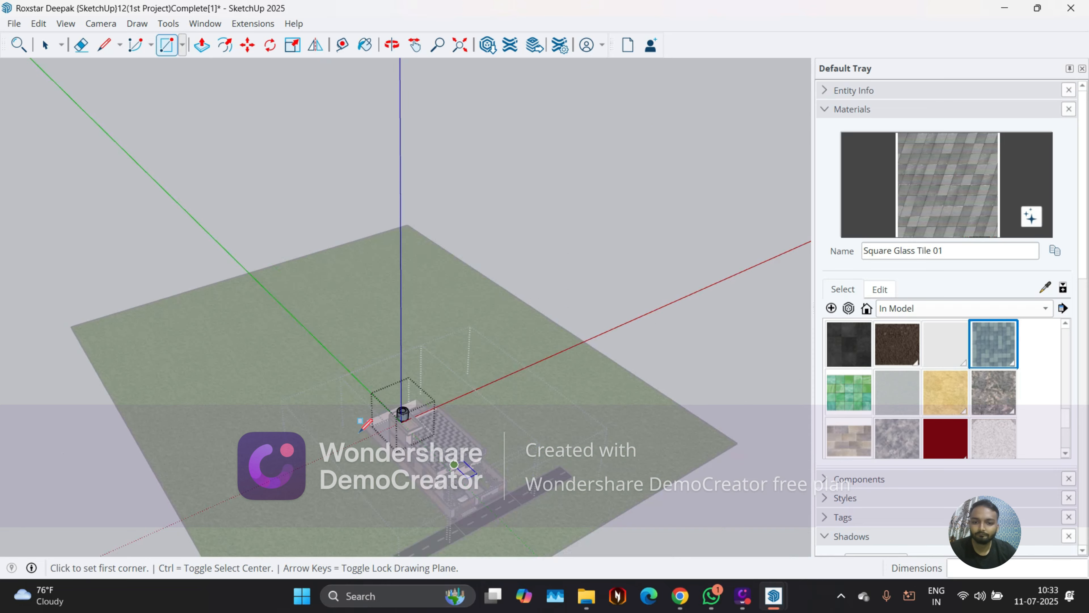
Try to delete the upright rectangle between the tank's outer rim and the lid, and undo the deletion
key(space)
scroll(403, 416, up, 10)
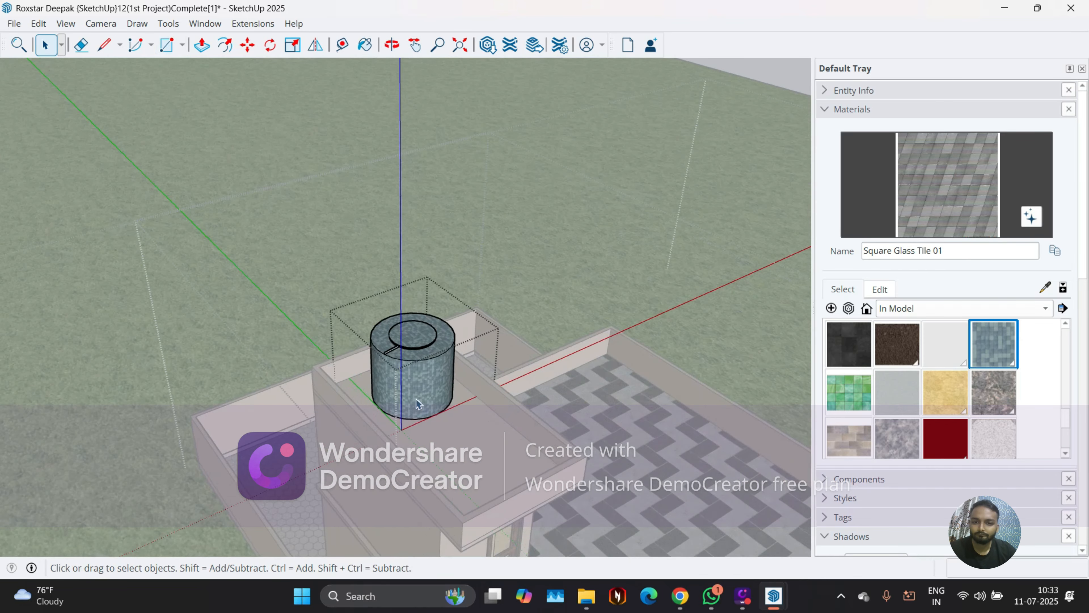
scroll(395, 318, up, 4)
middle_drag(433, 341, 341, 338)
scroll(275, 342, up, 6)
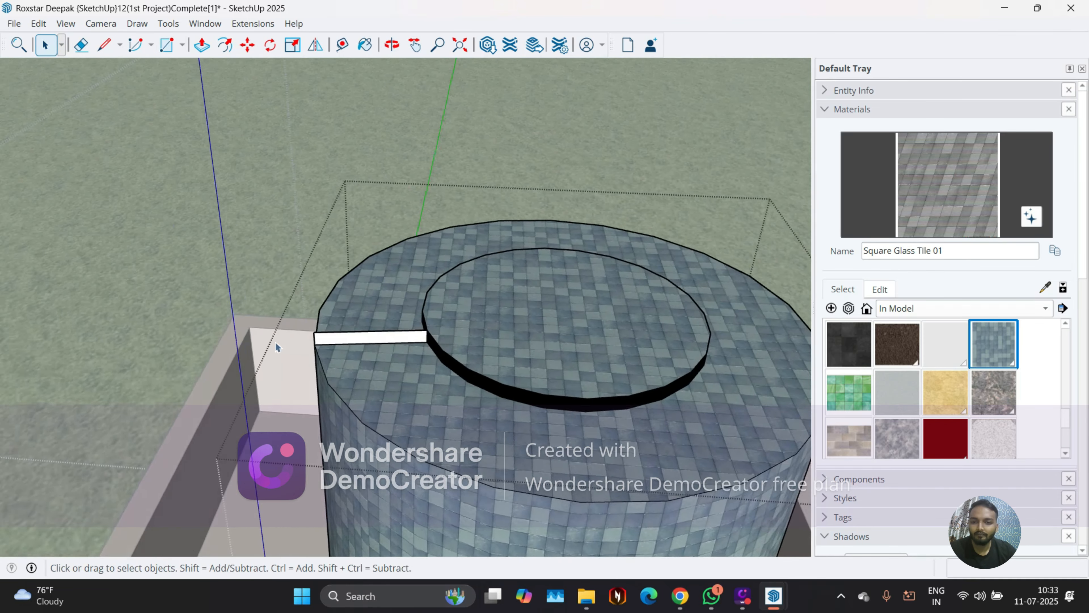
middle_drag(676, 295, 526, 392)
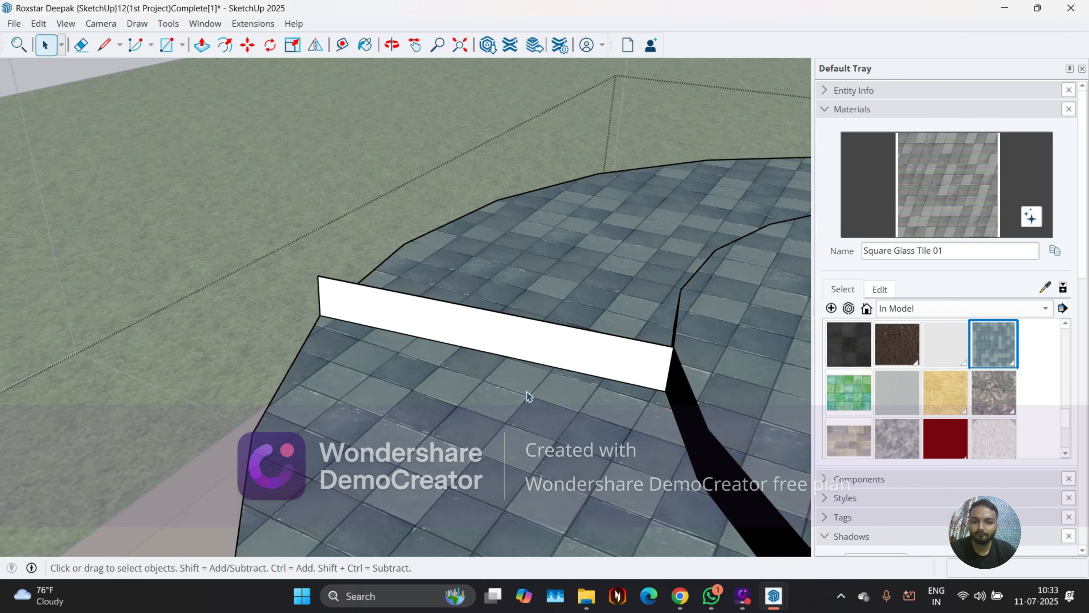
click(443, 330)
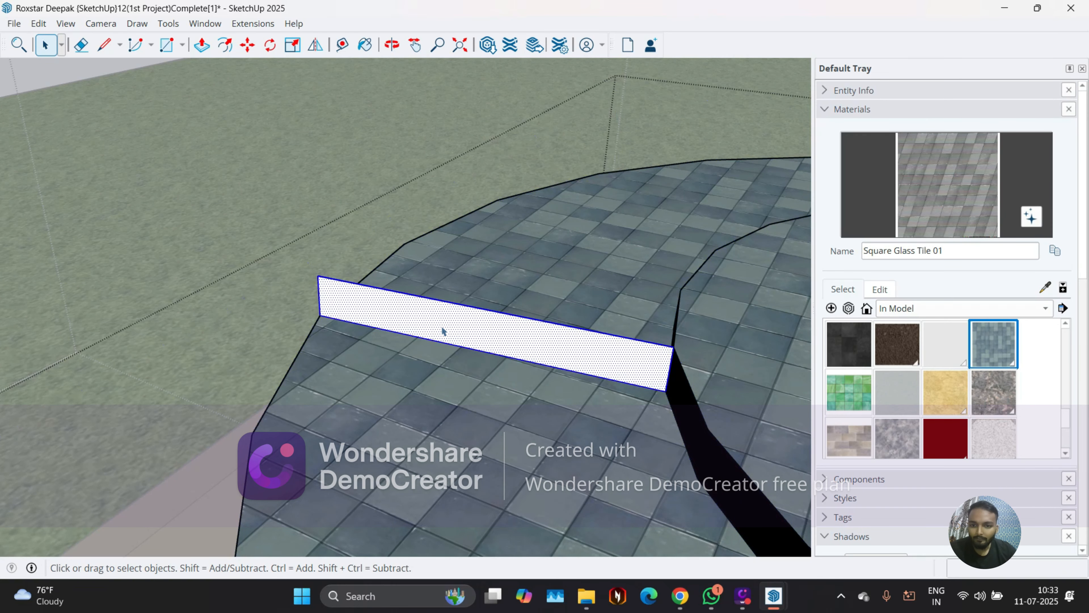
right_click(443, 330)
click(417, 326)
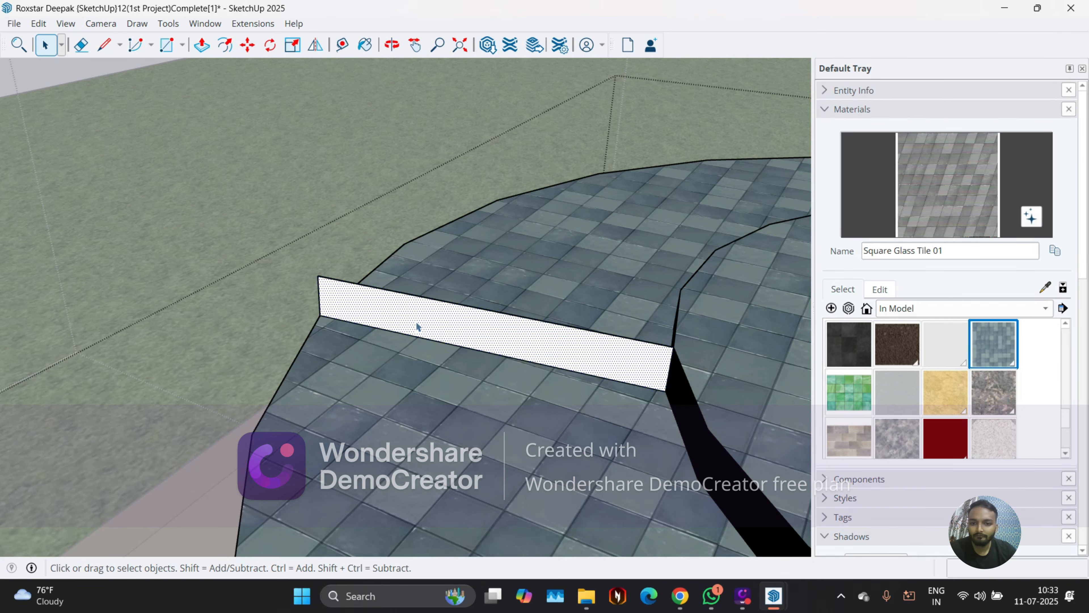
key(Delete)
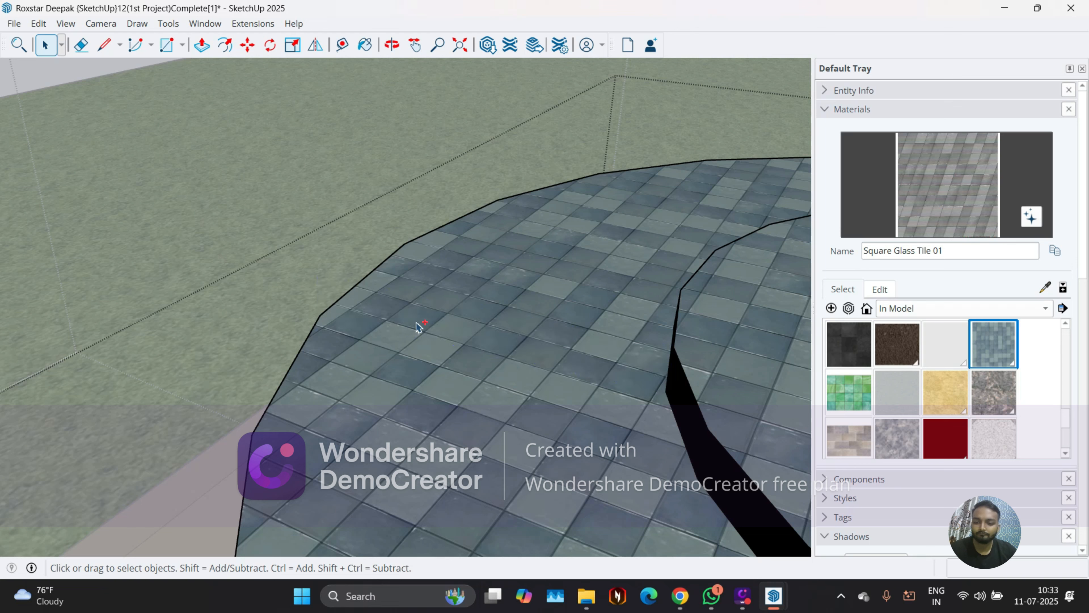
key(ctrl+z)
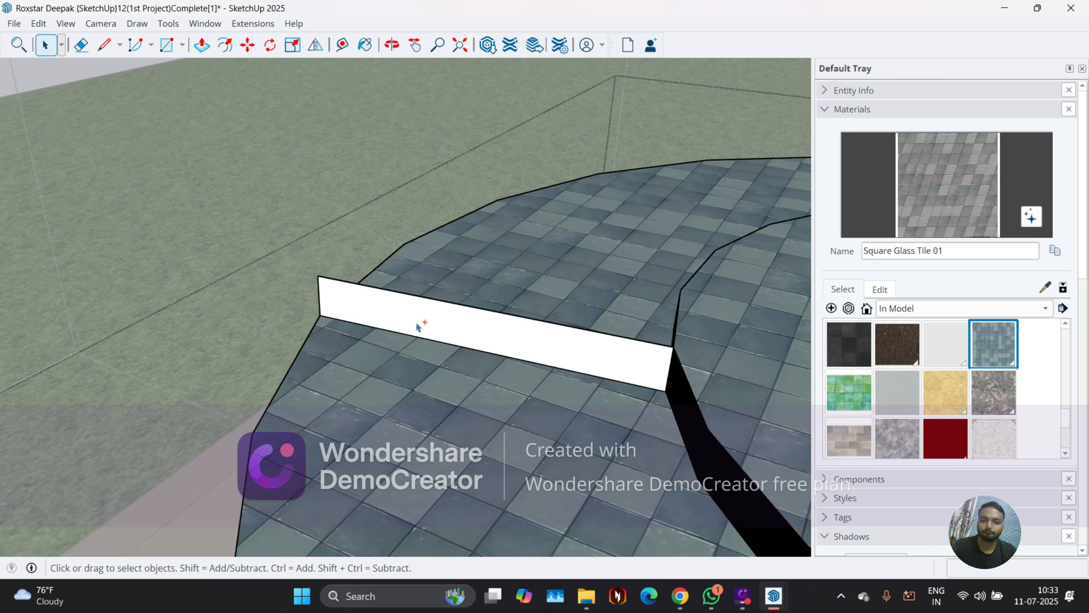
Try to remove the upright rectangle and select the ring-shaped face on the tank's top
click(407, 328)
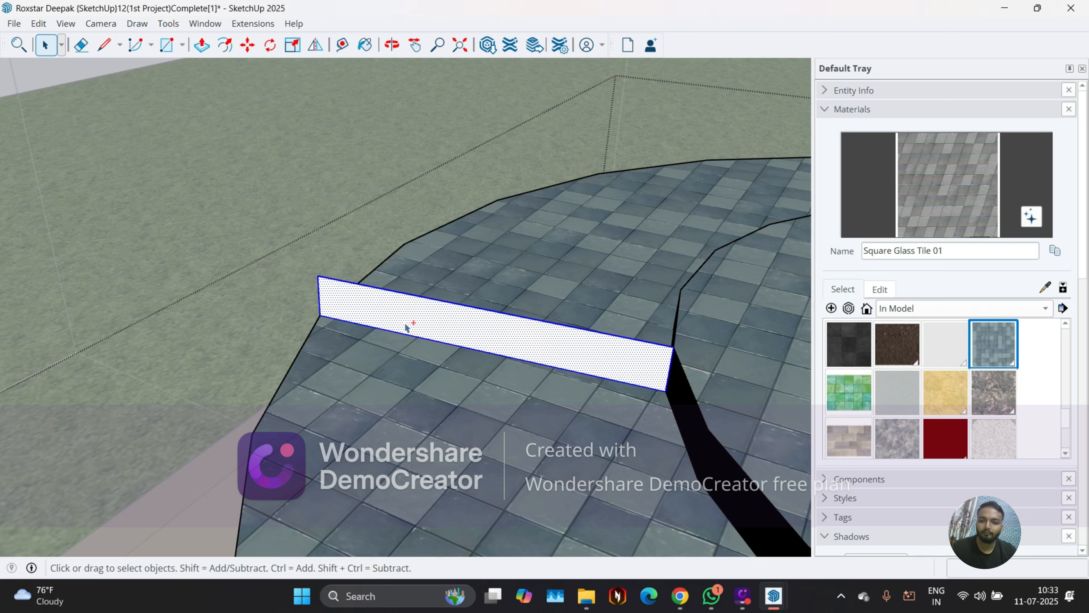
key(Delete)
double_click(406, 364)
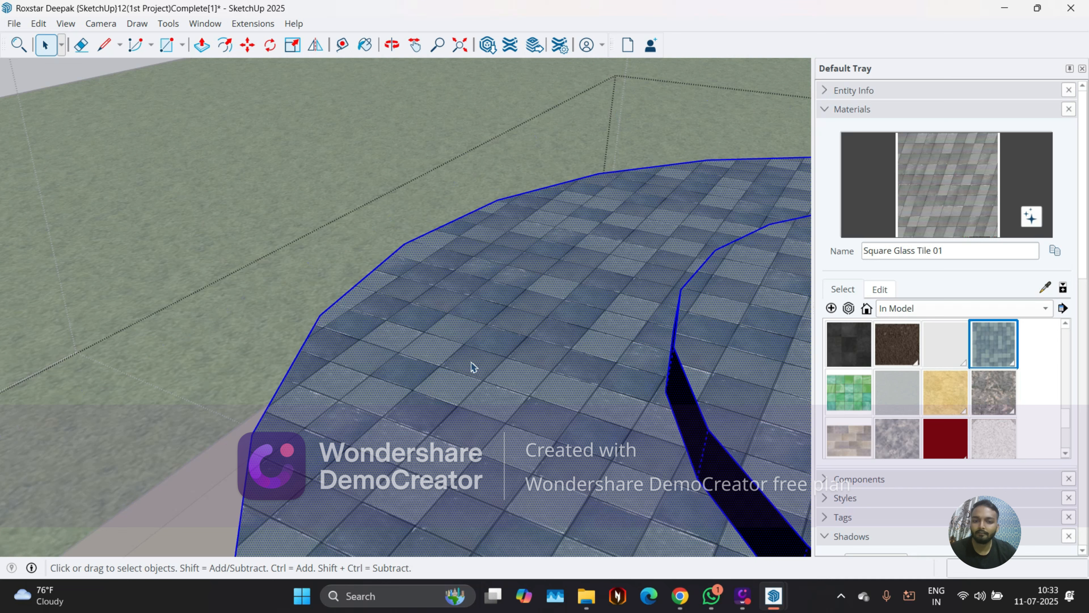
key(Escape)
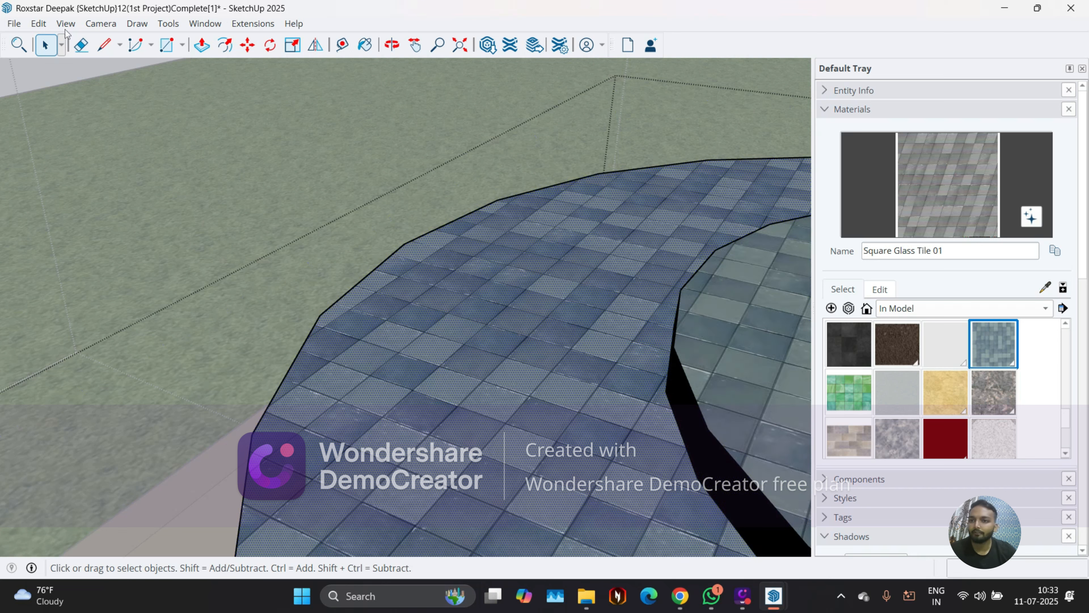
click(61, 44)
click(65, 23)
mouse_move(113, 27)
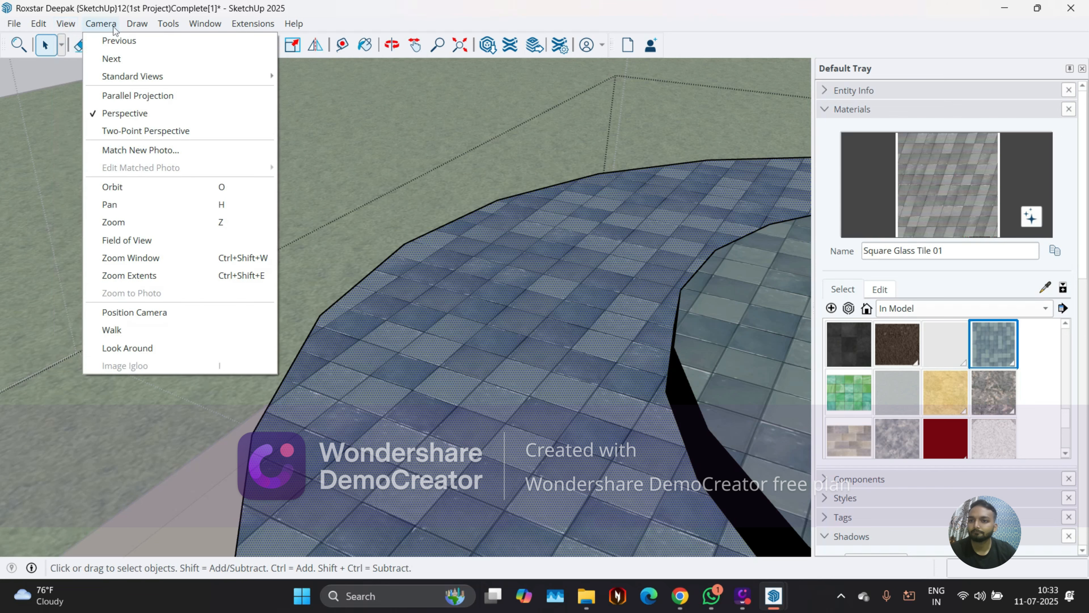
click(55, 130)
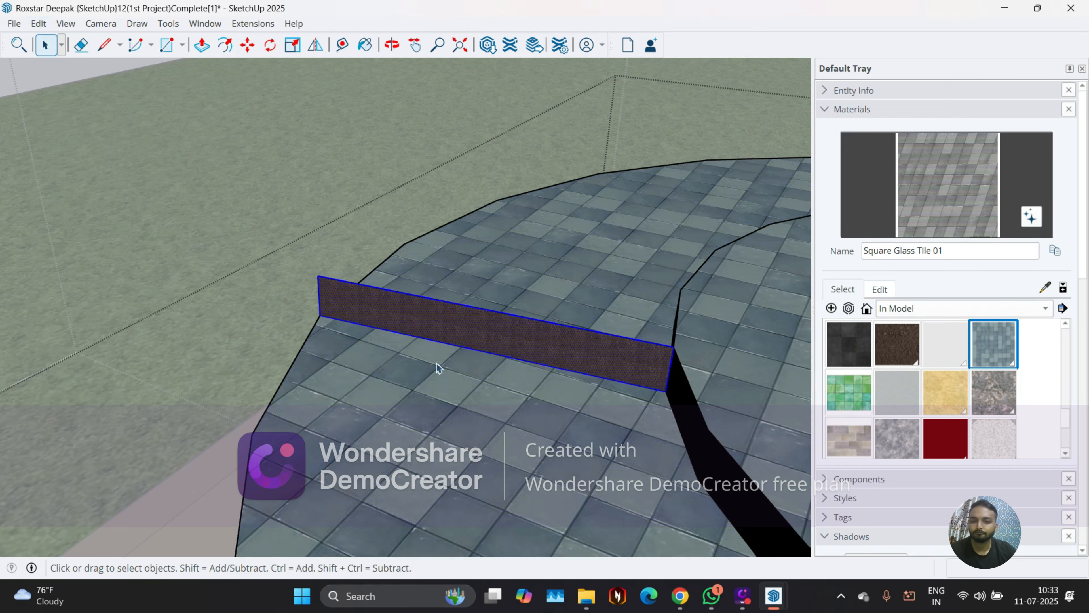
Split the upright rectangle with a diagonal line from the tank's outer rim to the lid's upper edge
click(461, 372)
click(475, 342)
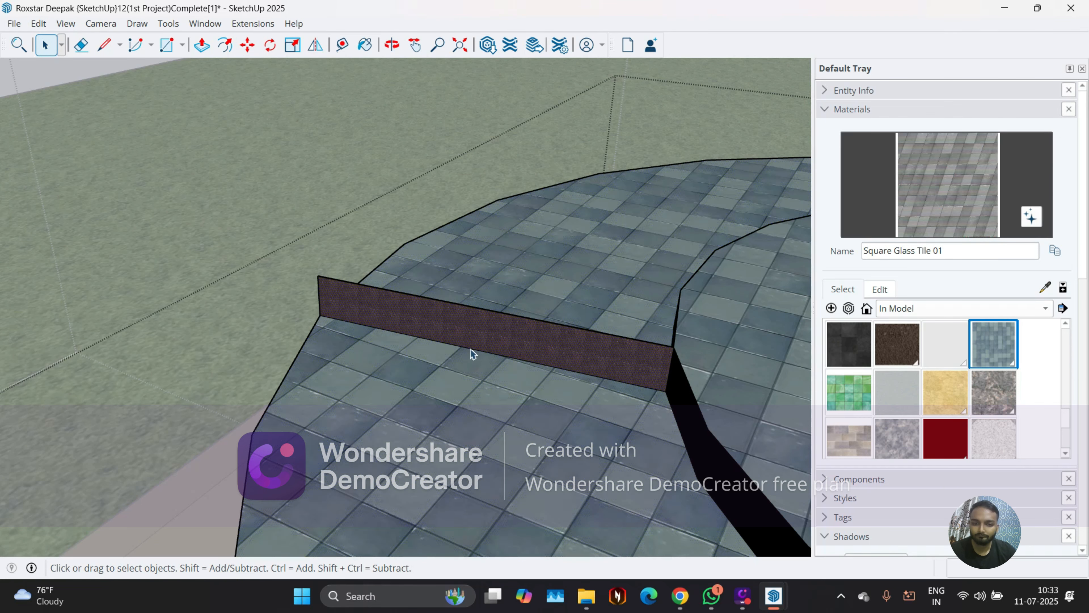
click(105, 45)
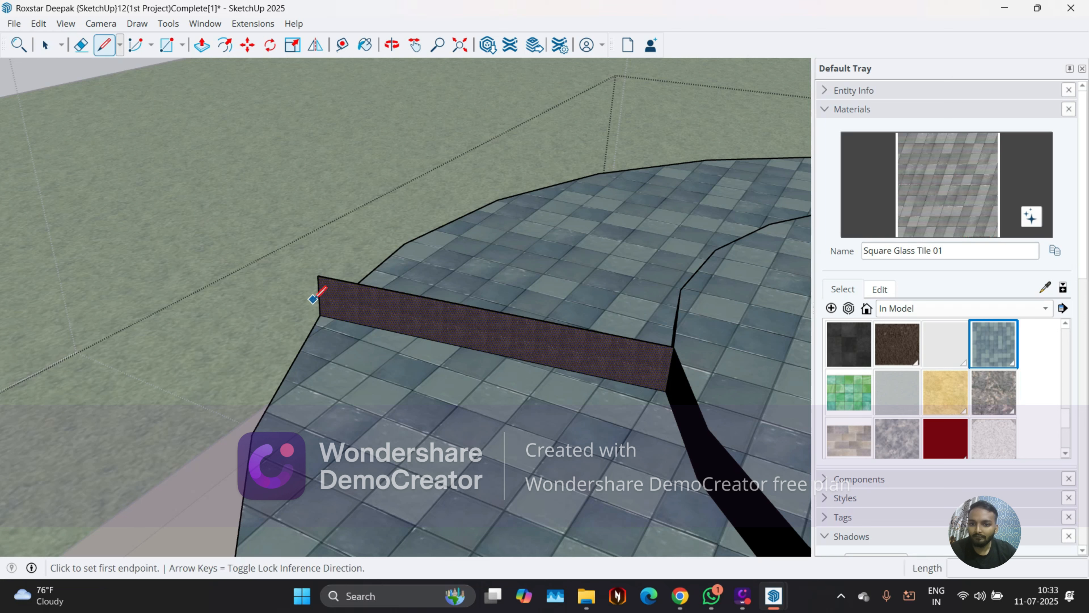
click(320, 314)
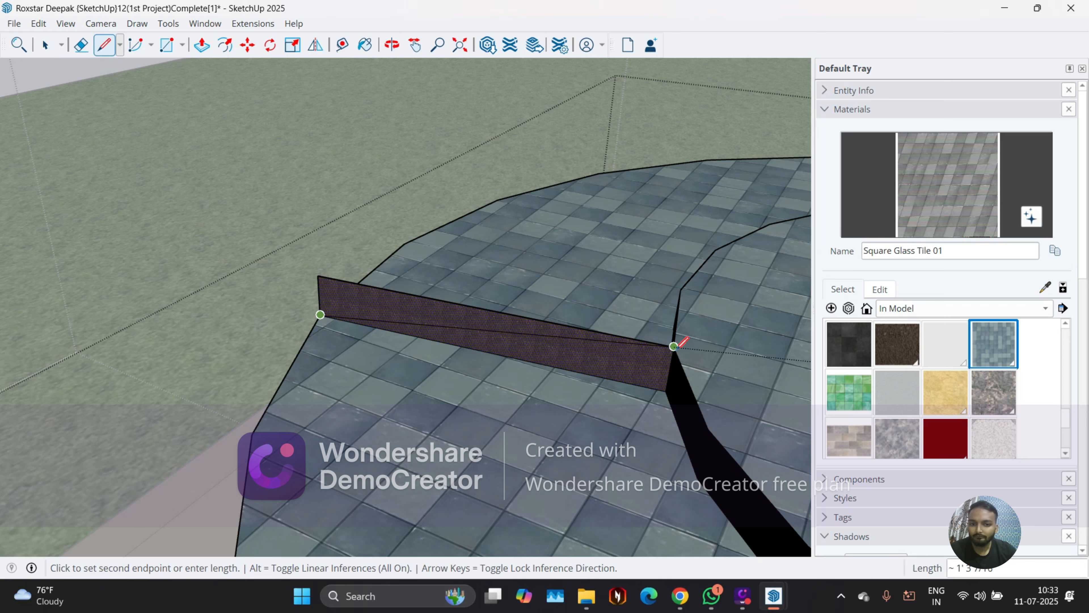
click(674, 346)
key(space)
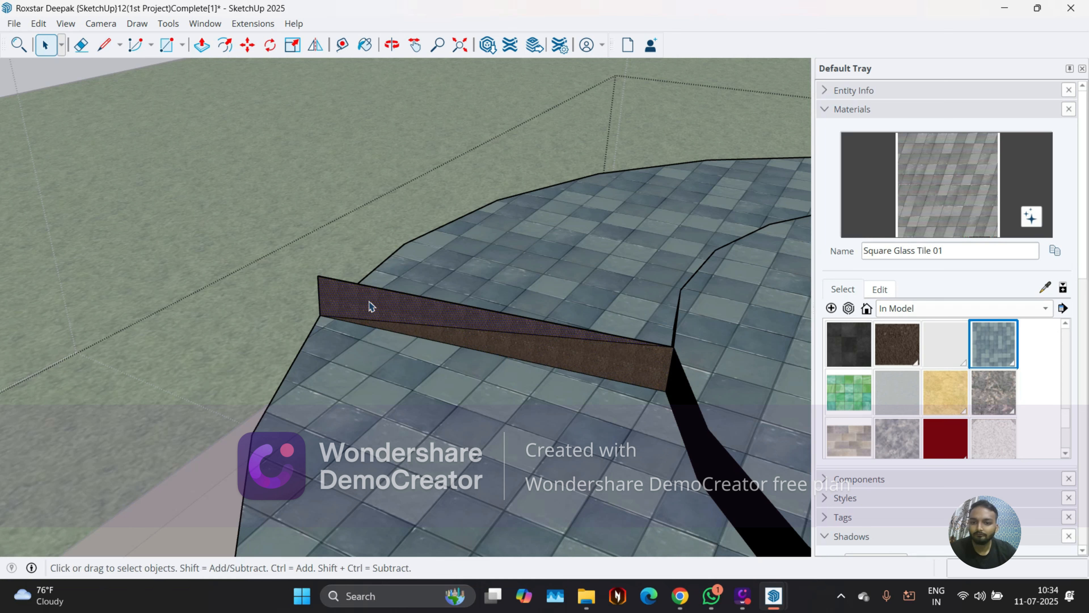
Erase the rectangle's upper and outer vertical edges, leaving a triangular profile beside the lid
key(e)
click(372, 287)
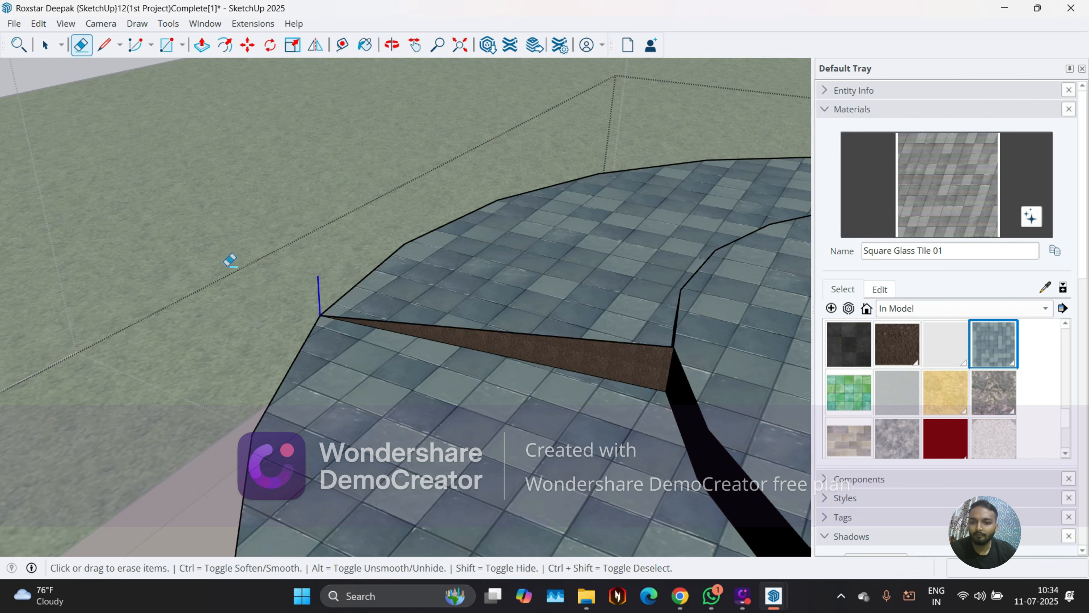
key(space)
Weld the edges of the circular outline on the tank lid's upper face
scroll(213, 351, down, 7)
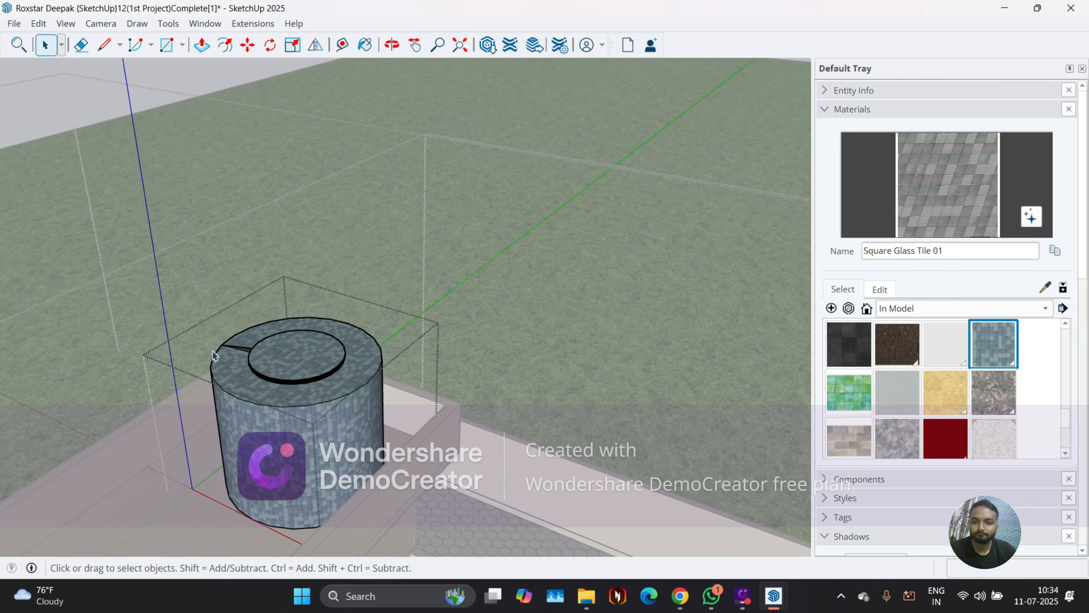
scroll(232, 366, up, 3)
middle_drag(240, 368, 366, 411)
scroll(238, 391, up, 5)
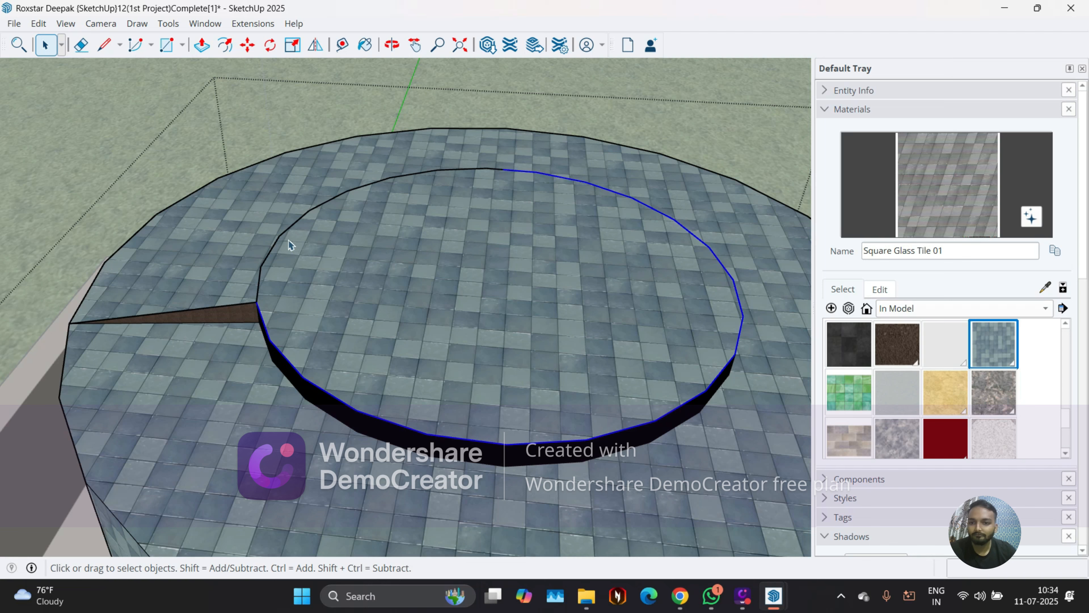
click(277, 243)
right_click(277, 243)
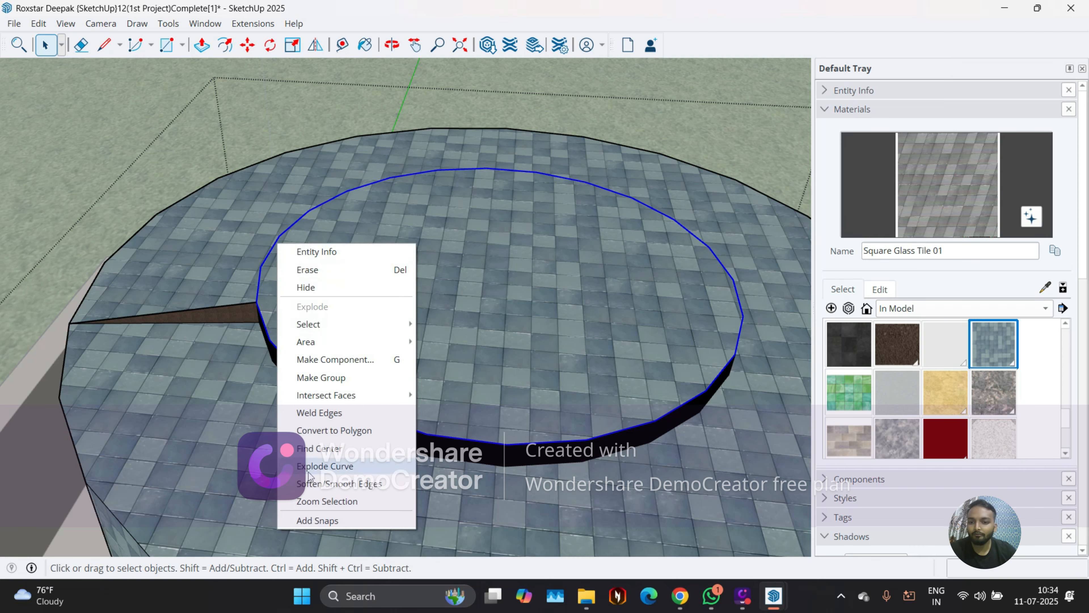
click(343, 415)
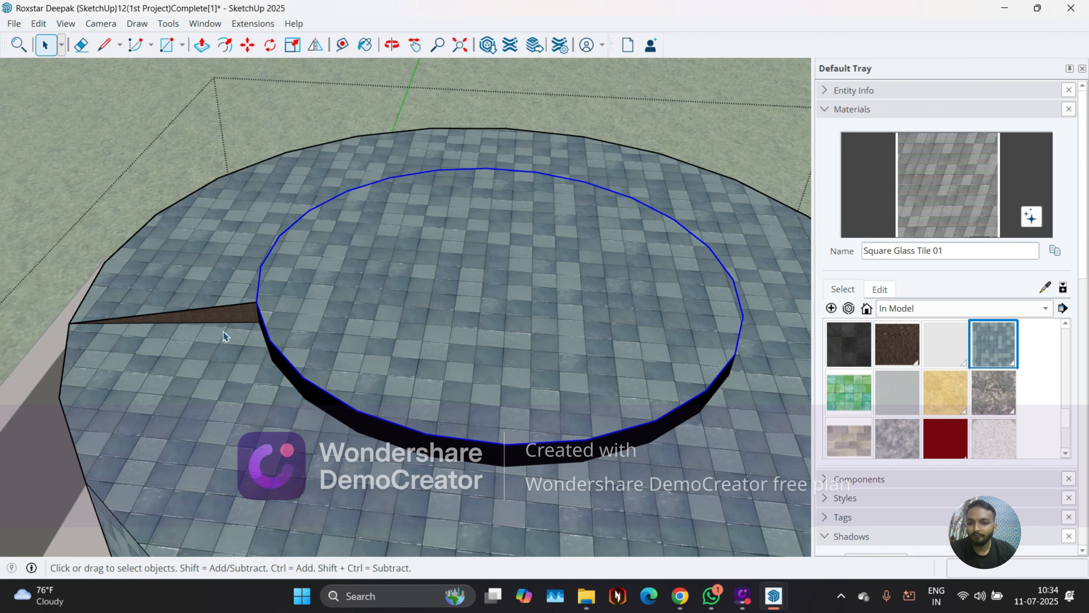
Extrude the triangular profile around the tank's ring-shaped top face with Follow Me
click(167, 25)
click(206, 214)
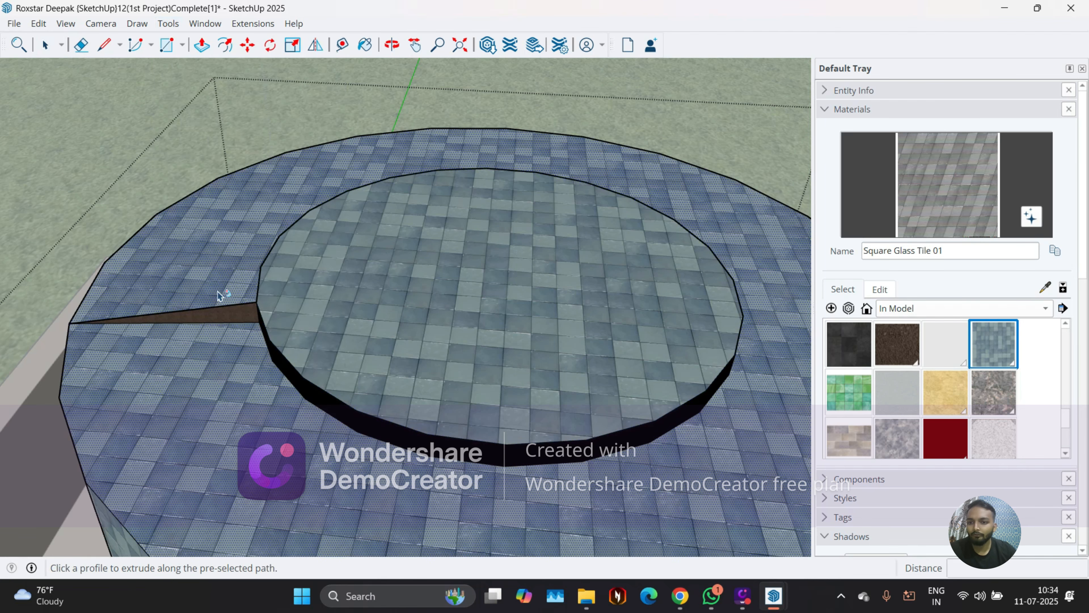
click(226, 317)
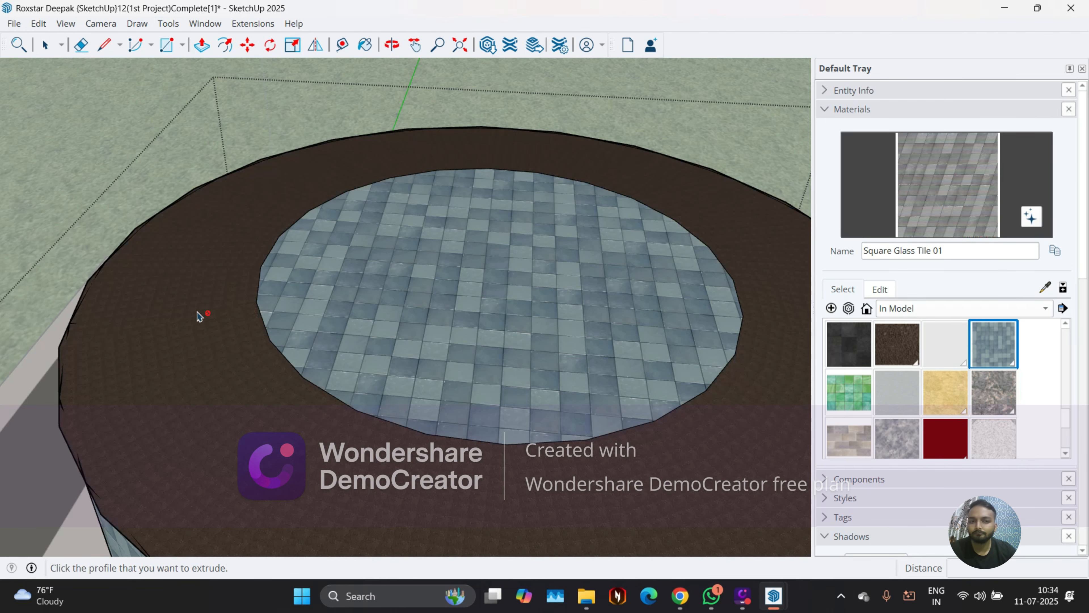
Raise the circular lid face above the sloped ring by about 2" with Push/Pull
scroll(202, 313, down, 3)
middle_drag(207, 309, 296, 168)
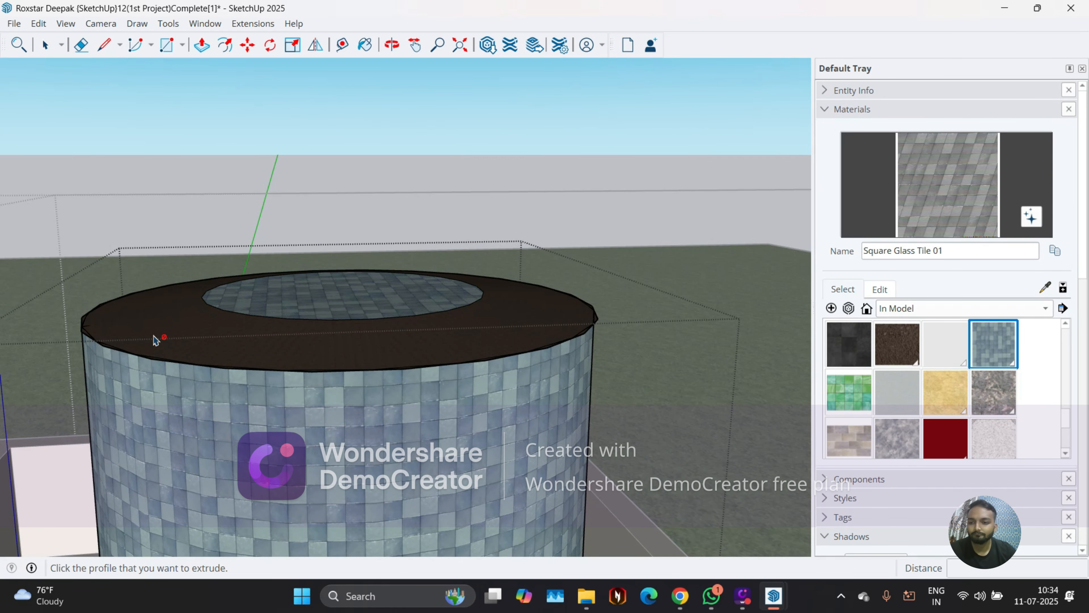
middle_drag(192, 341, 86, 459)
middle_drag(291, 476, 409, 483)
scroll(438, 381, down, 6)
scroll(478, 362, up, 10)
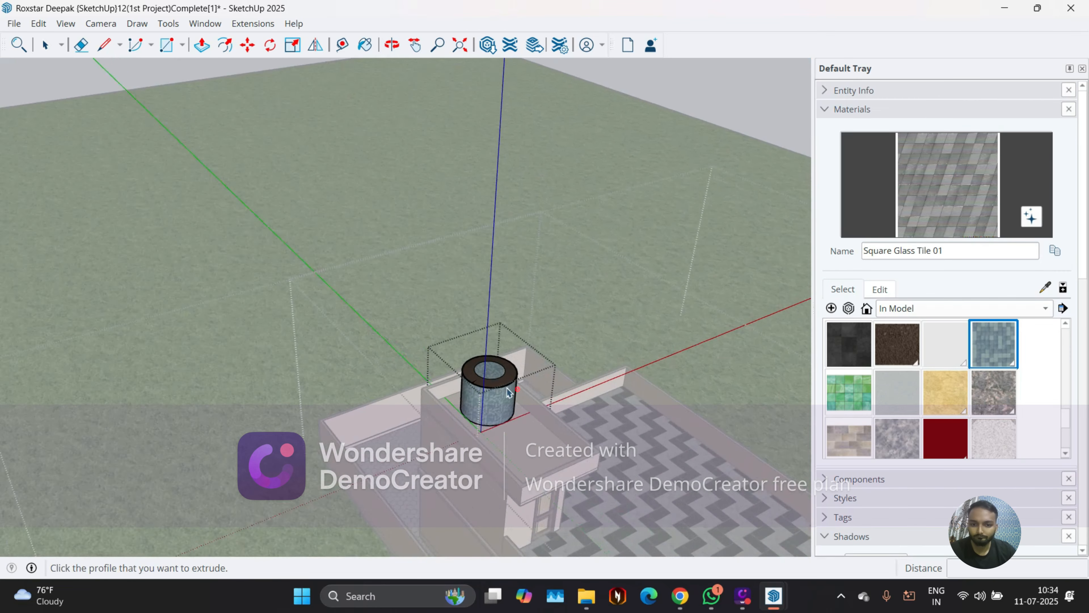
scroll(479, 369, up, 3)
key(space)
click(431, 323)
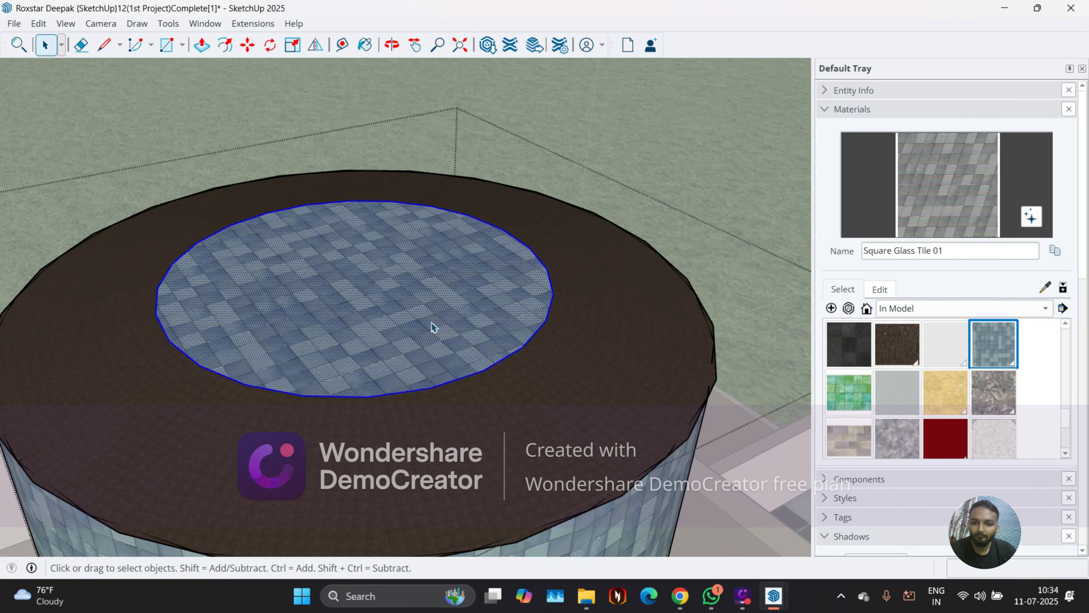
key(p)
click(377, 339)
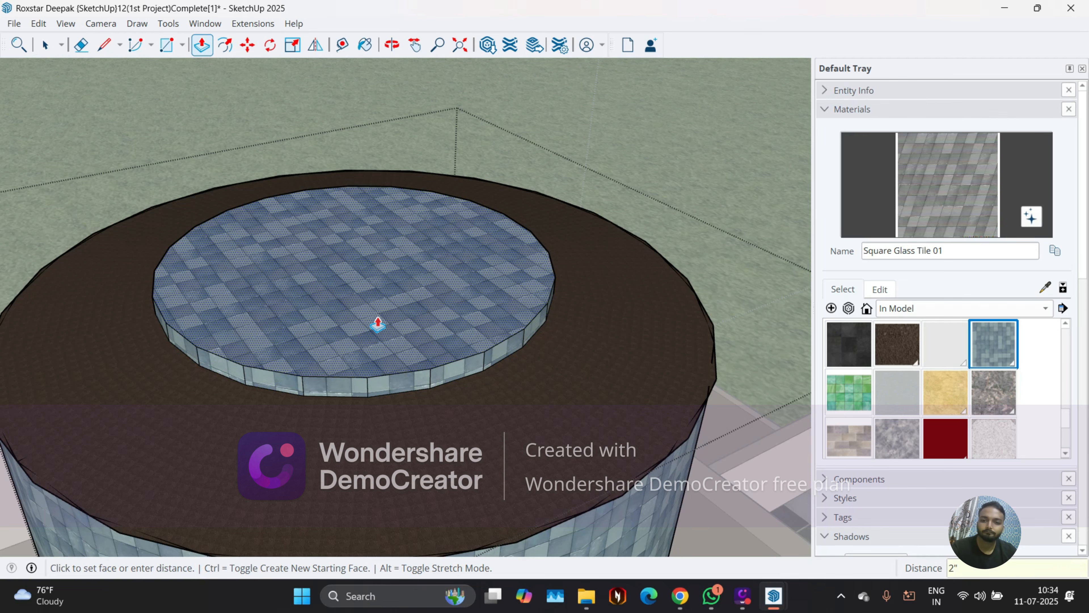
click(377, 326)
key(space)
Examine from below how the sloped ring meets the tank's wall along the outer rim
scroll(337, 186, down, 3)
scroll(354, 368, up, 2)
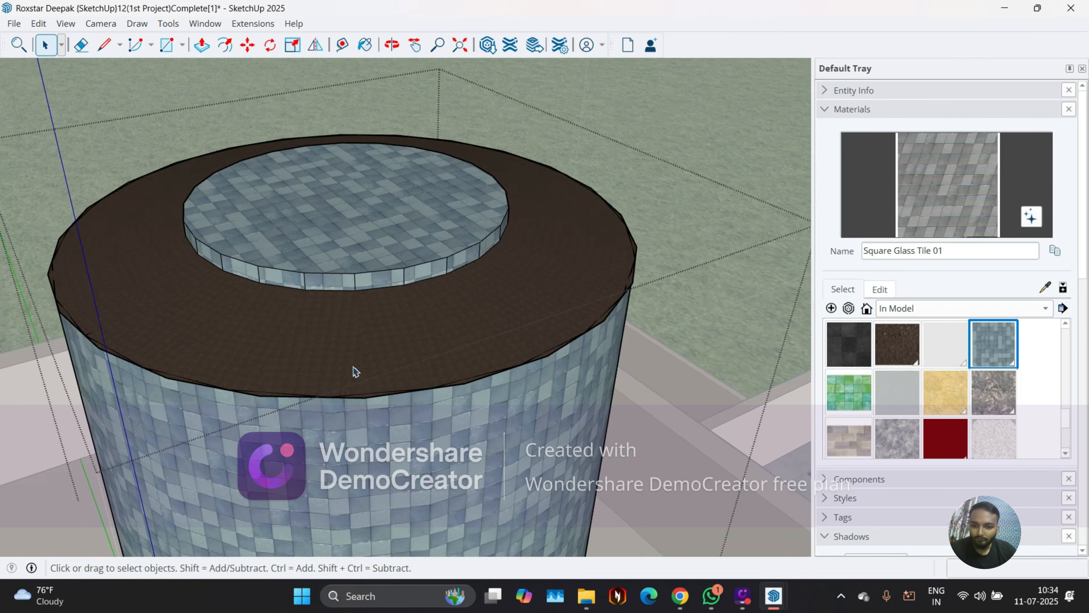
scroll(354, 372, up, 6)
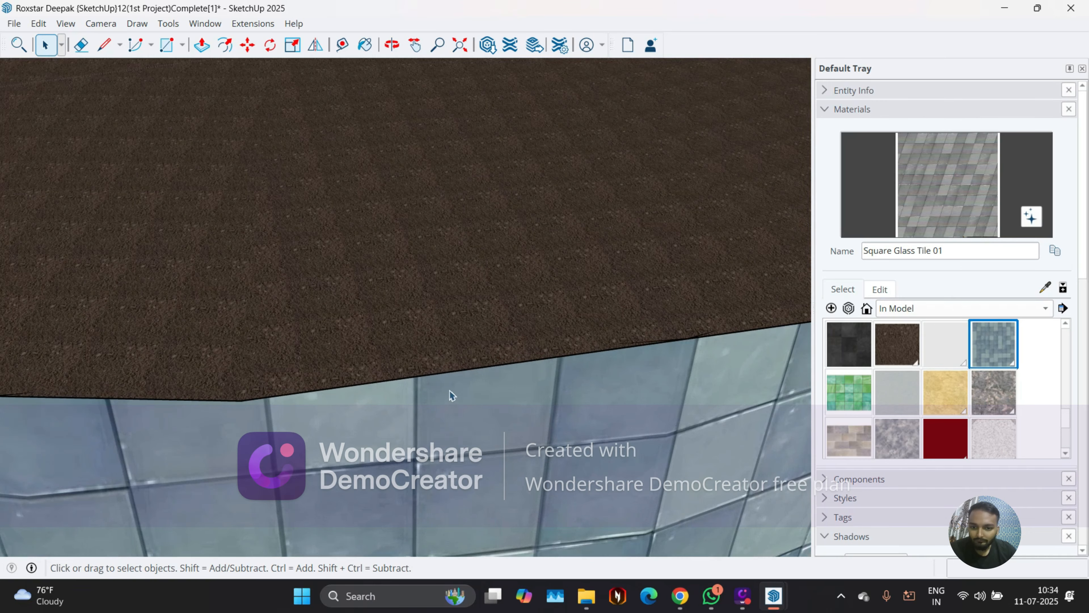
middle_drag(449, 390, 309, 427)
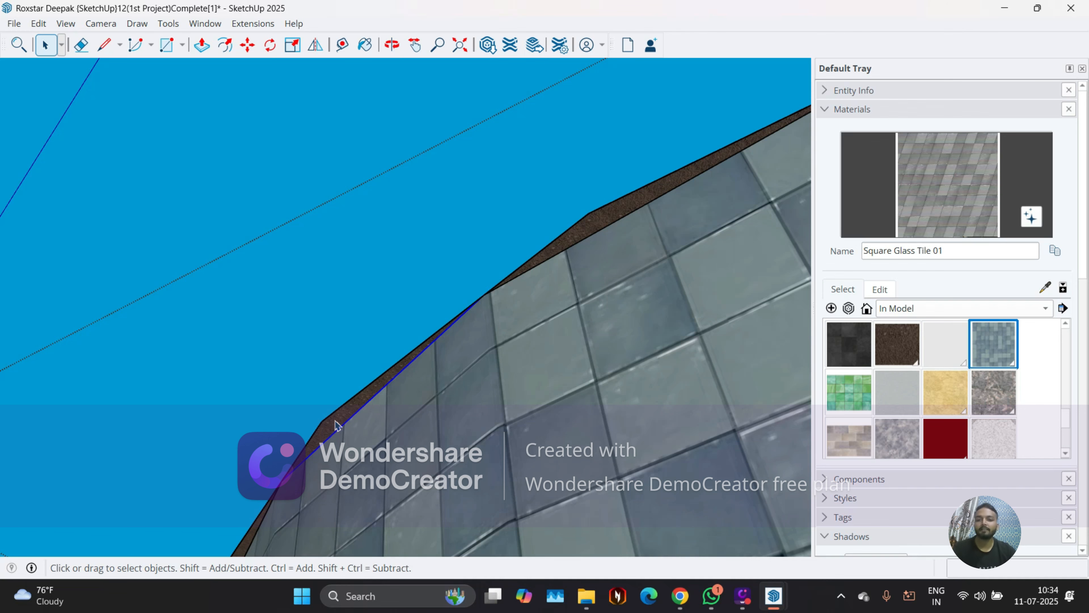
middle_drag(241, 351, 20, 158)
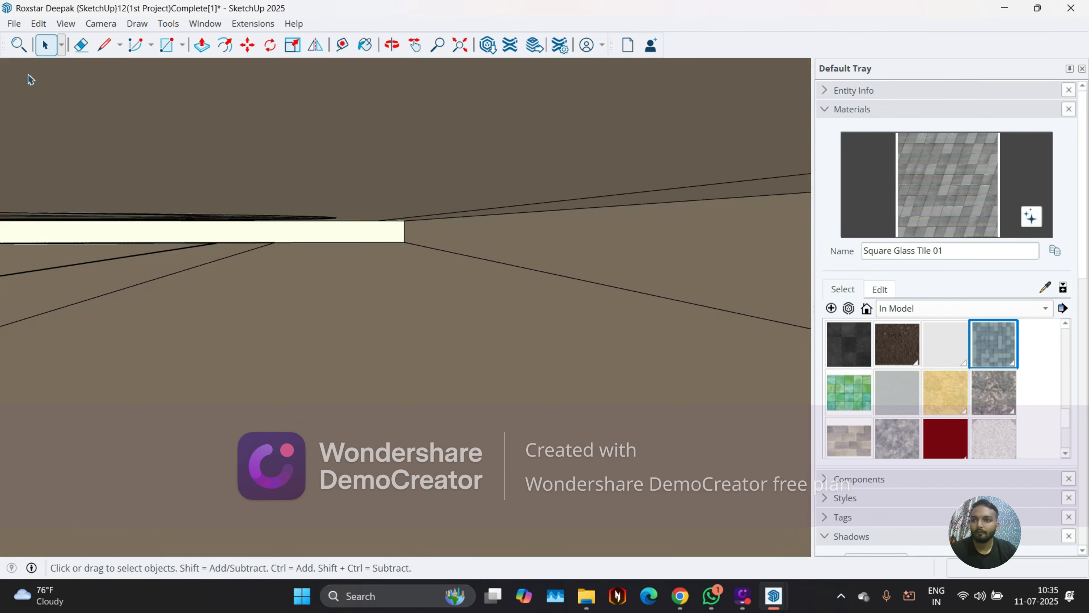
Open the model 2ND PROJECT GP SIMDEGA.skp and bring the whole building into view
click(13, 25)
click(53, 81)
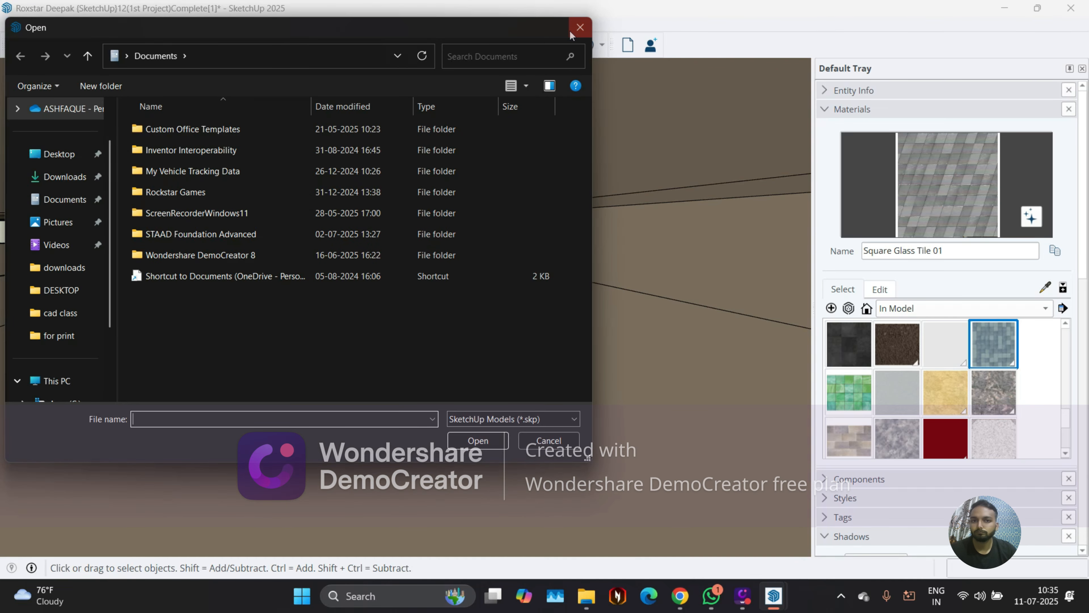
click(571, 34)
click(15, 24)
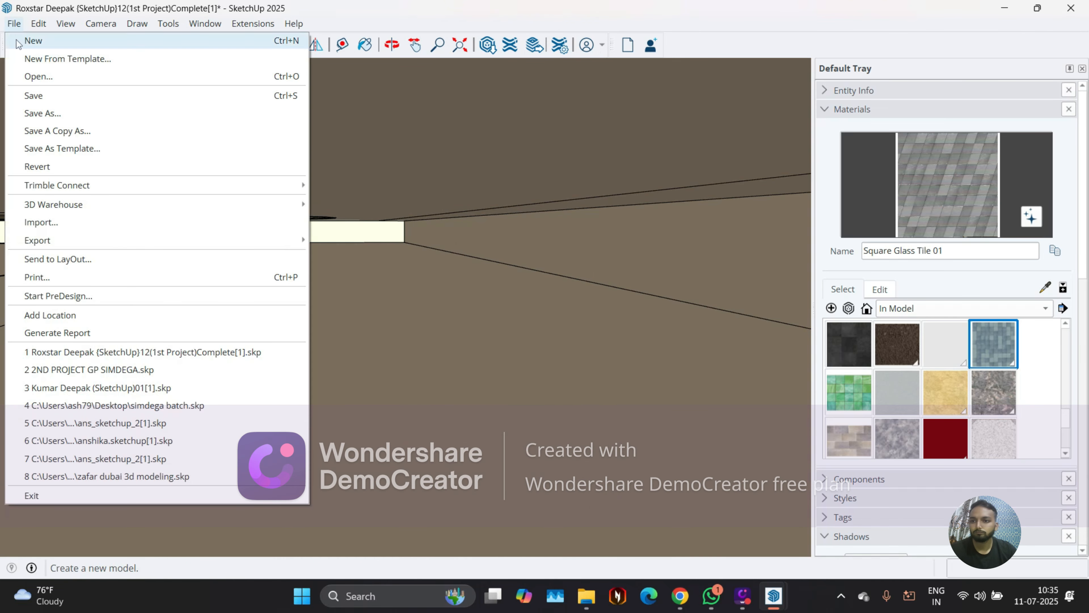
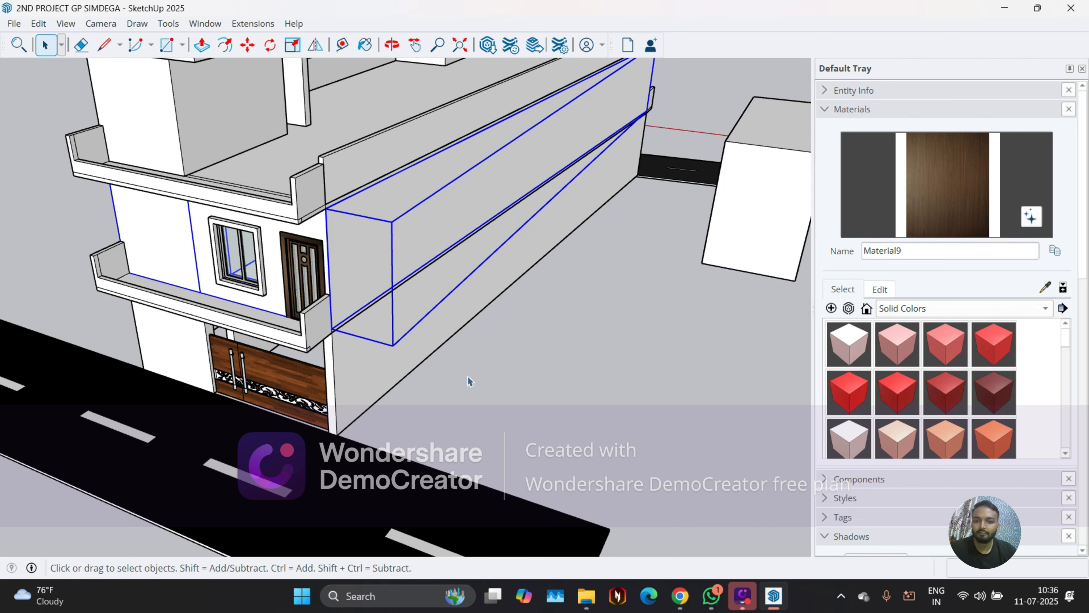
scroll(477, 377, down, 5)
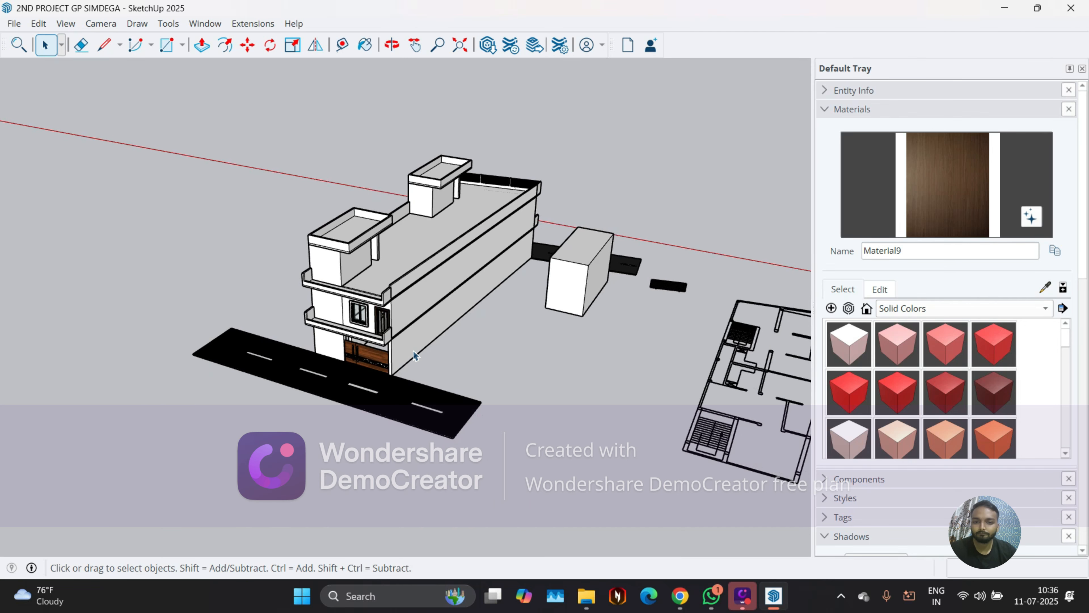
Copy the ground-floor walls out of the building with Move, taking the lower front outer corner beside the road as base point
key(m)
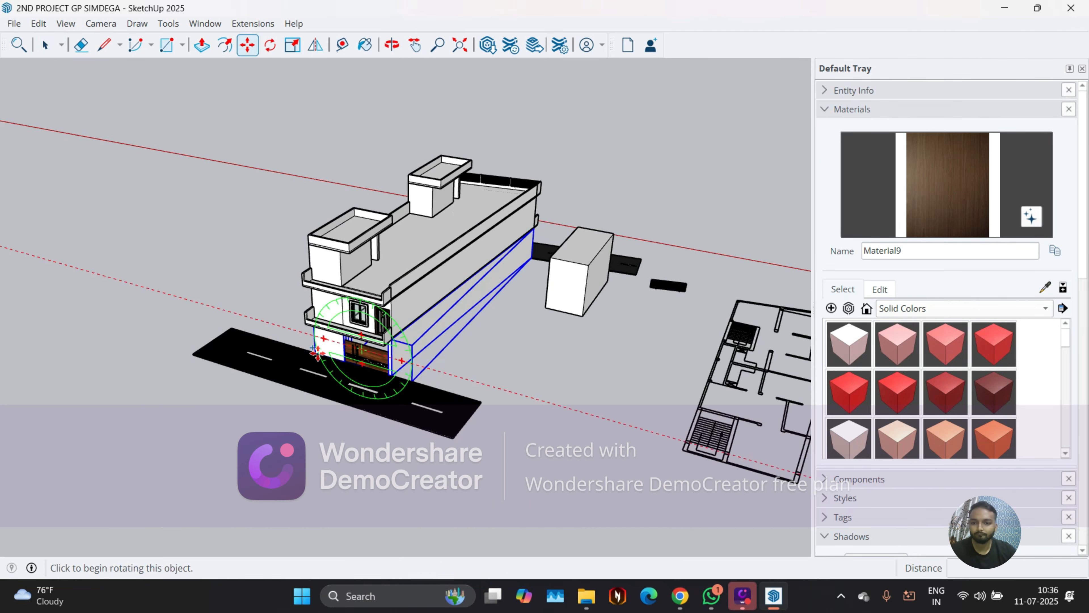
key(ctrl)
scroll(314, 353, up, 5)
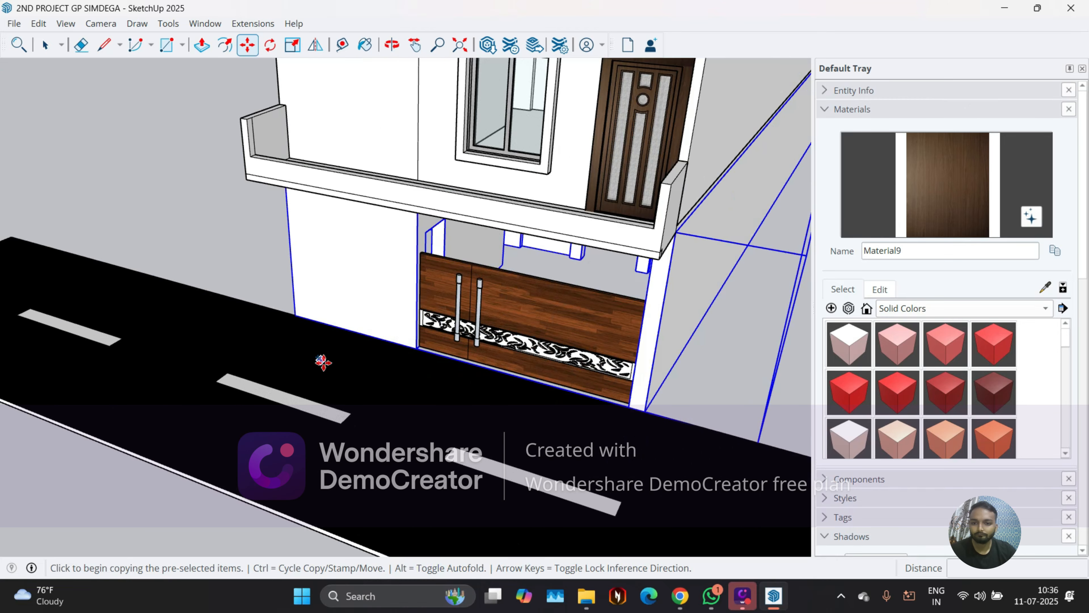
mouse_move(323, 360)
middle_down()
mouse_move(238, 426)
mouse_move(393, 312)
middle_up()
scroll(248, 386, up, 3)
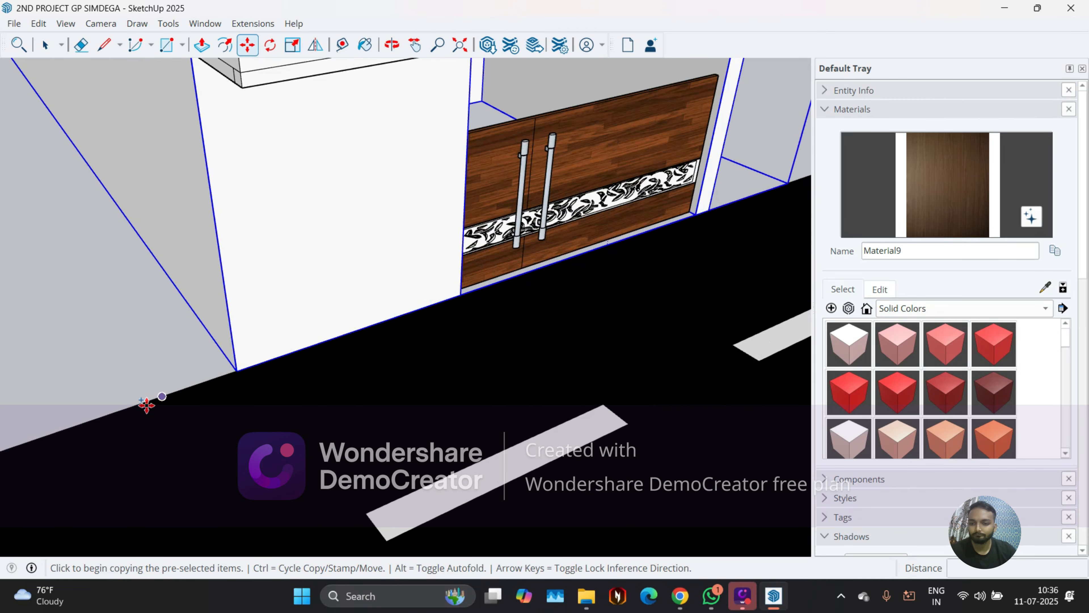
middle_drag(146, 404, 401, 407)
scroll(429, 407, up, 5)
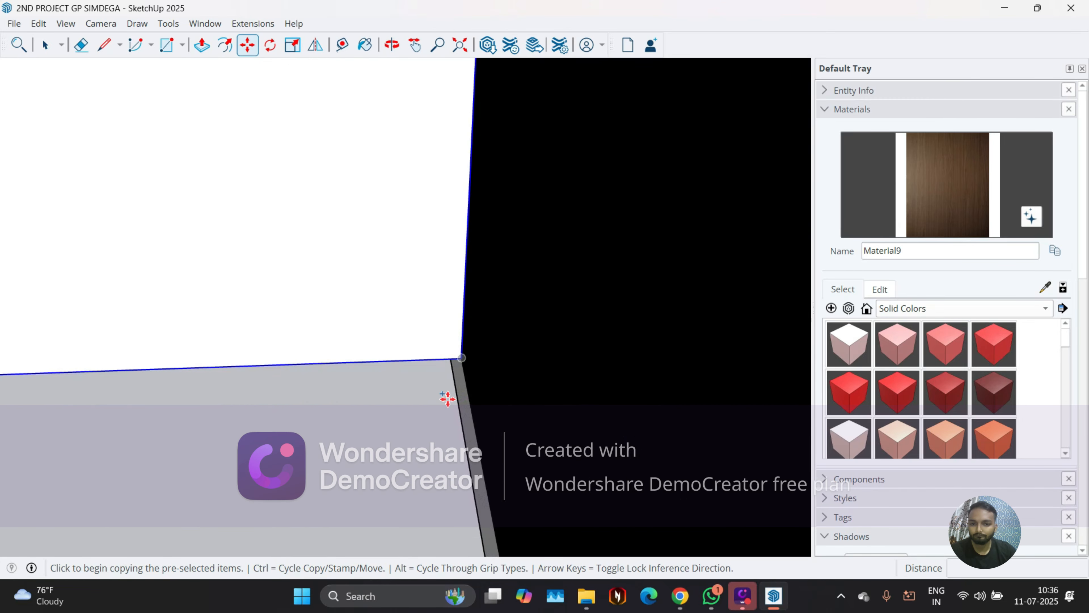
click(462, 361)
scroll(341, 390, down, 10)
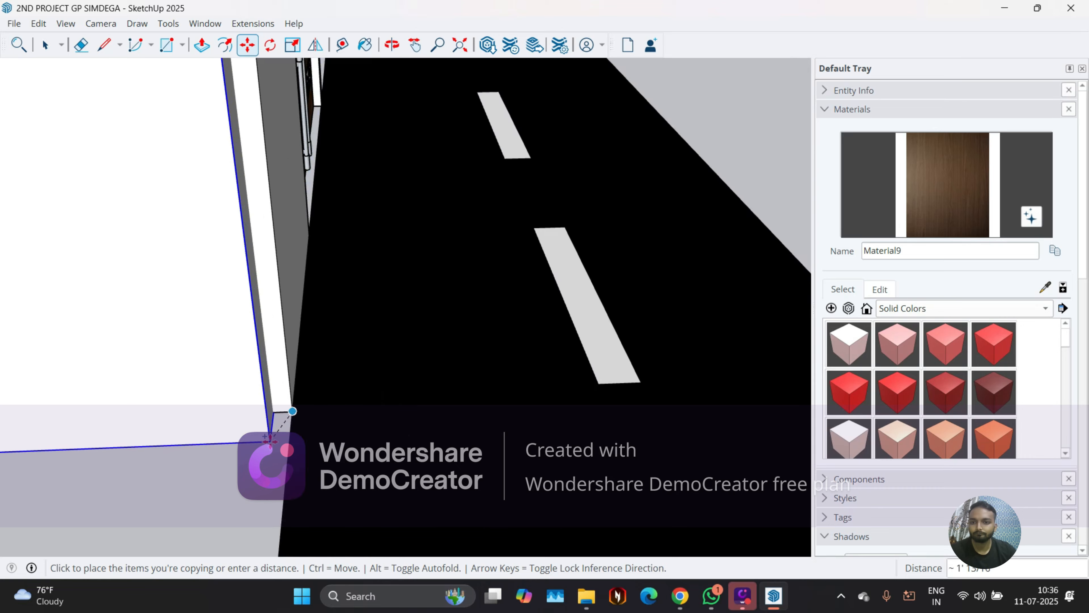
scroll(156, 481, down, 3)
middle_drag(260, 479, 20, 502)
scroll(12, 511, down, 4)
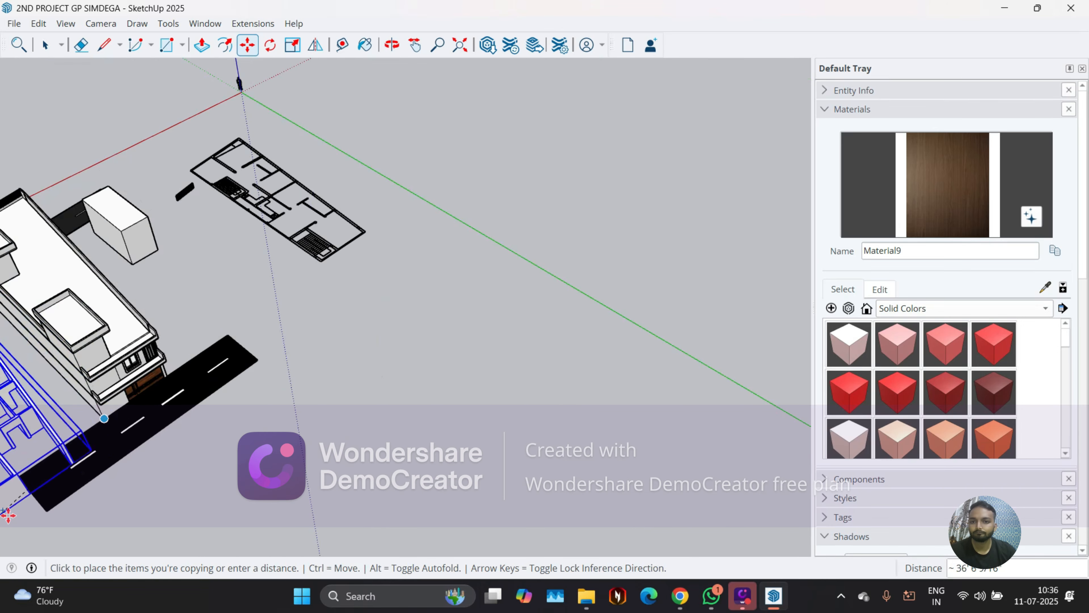
Place the copied wall group at the outer corner of the separate floor plan and clear the selection
scroll(292, 266, up, 3)
scroll(307, 260, up, 5)
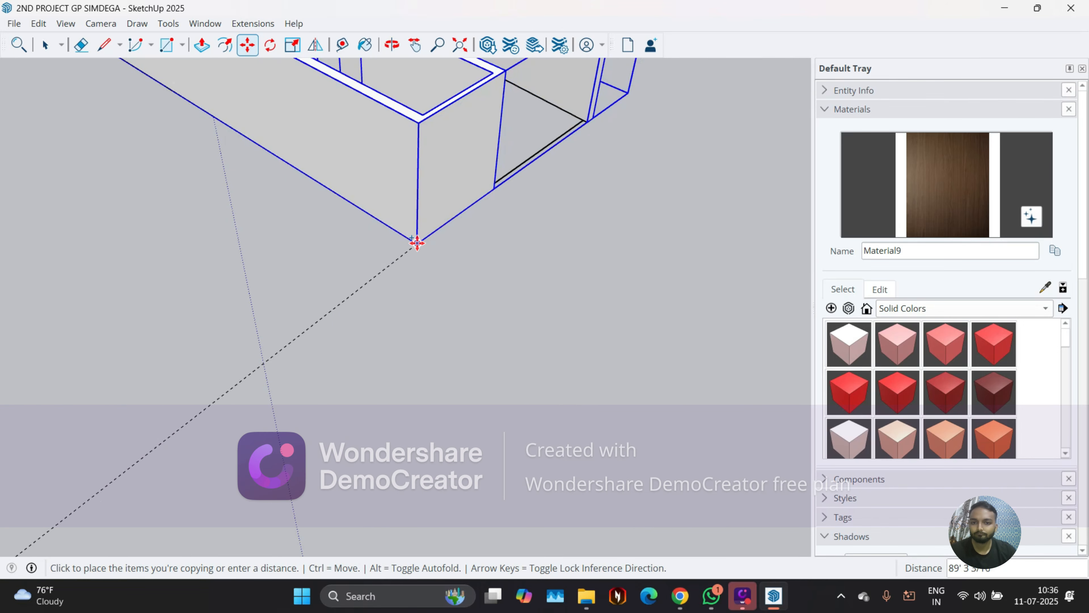
click(416, 243)
scroll(486, 336, down, 5)
middle_drag(486, 336, 121, 331)
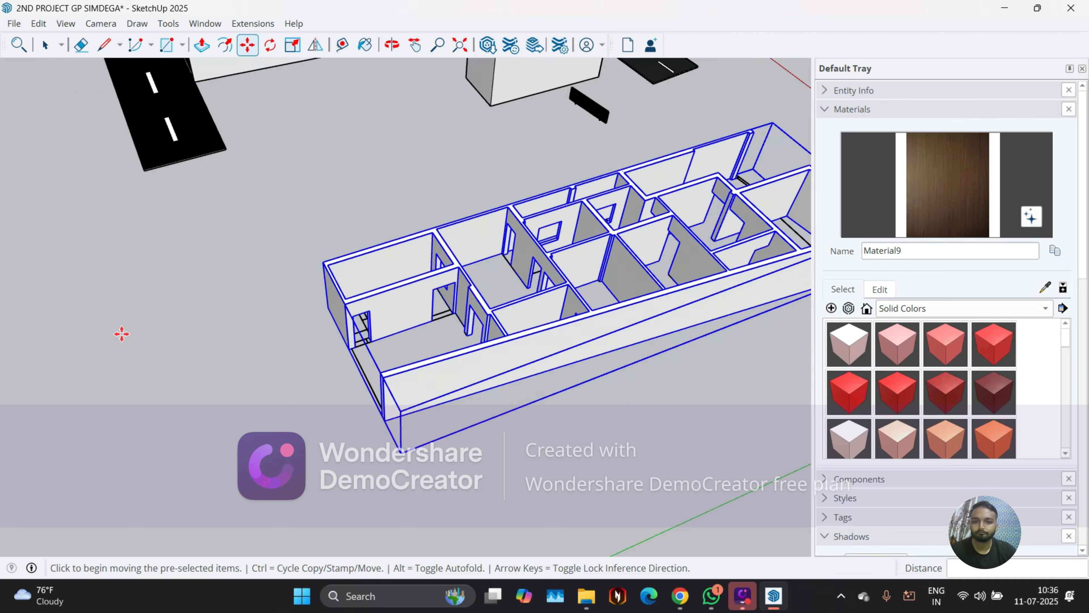
scroll(124, 395, down, 1)
middle_drag(124, 394, 504, 307)
key(ctrl+t)
key(space)
Examine the copied walls from several angles, checking the rooms, both staircases and the narrow side passage
scroll(515, 339, up, 2)
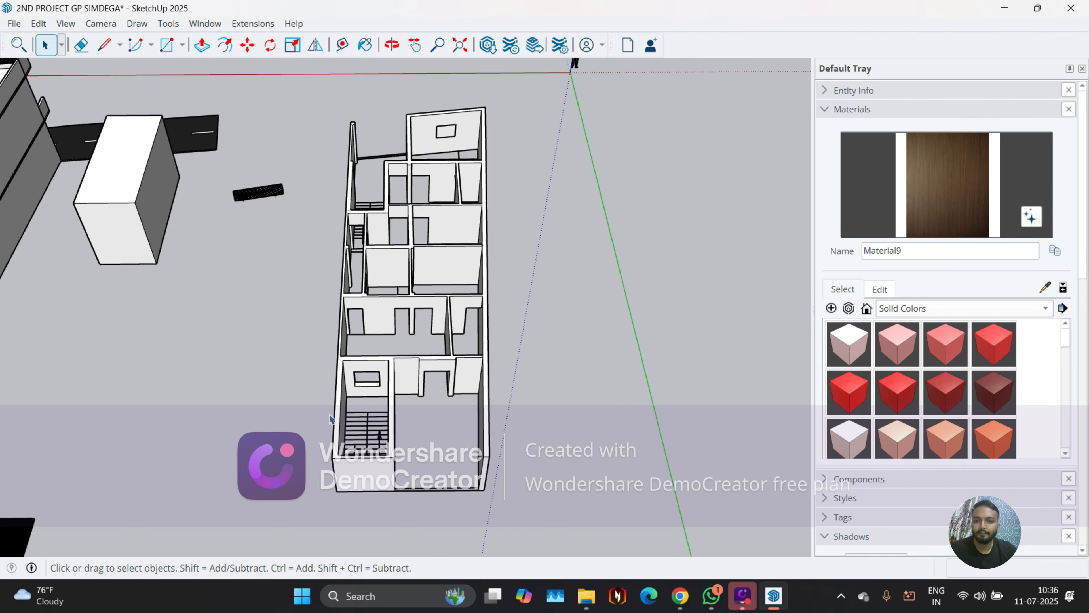
middle_drag(385, 297, 401, 268)
scroll(420, 377, down, 2)
middle_drag(421, 377, 412, 369)
scroll(407, 294, up, 3)
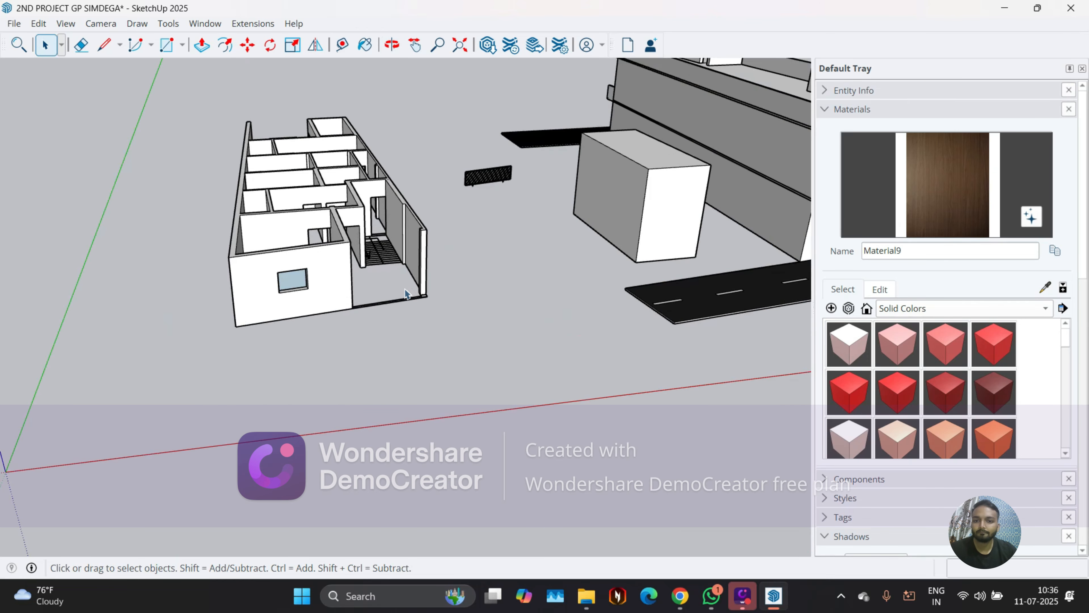
middle_drag(407, 295, 341, 247)
scroll(342, 248, up, 2)
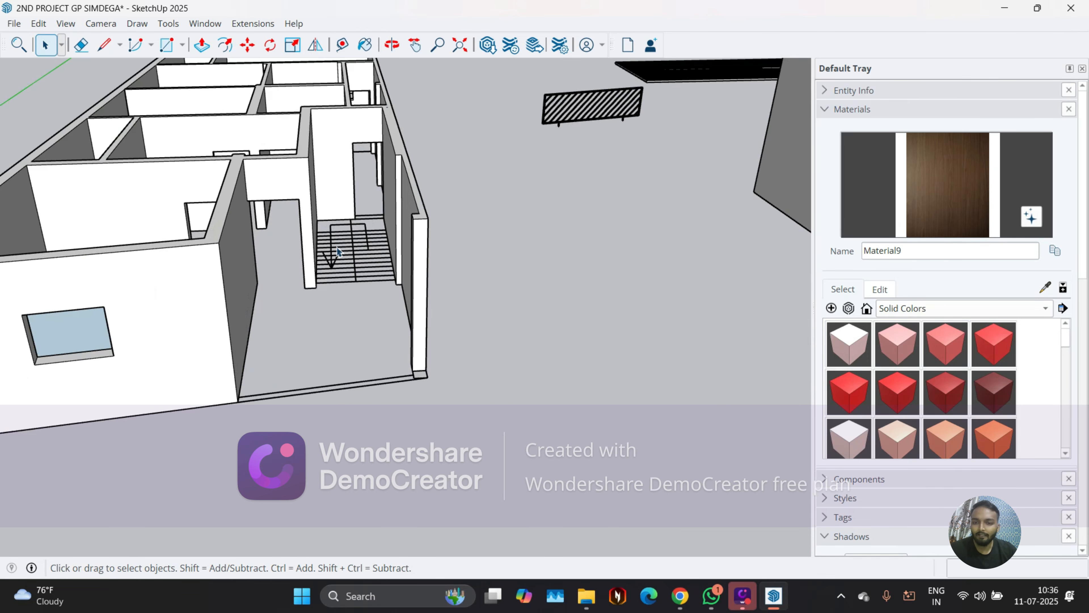
scroll(337, 252, up, 2)
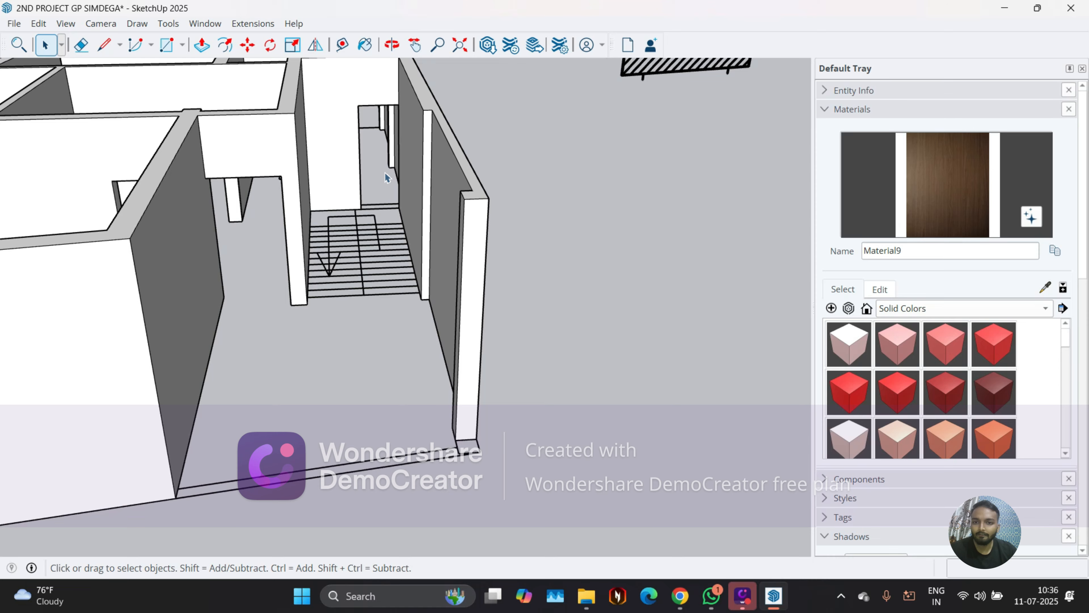
scroll(385, 172, down, 3)
middle_drag(348, 335, 309, 466)
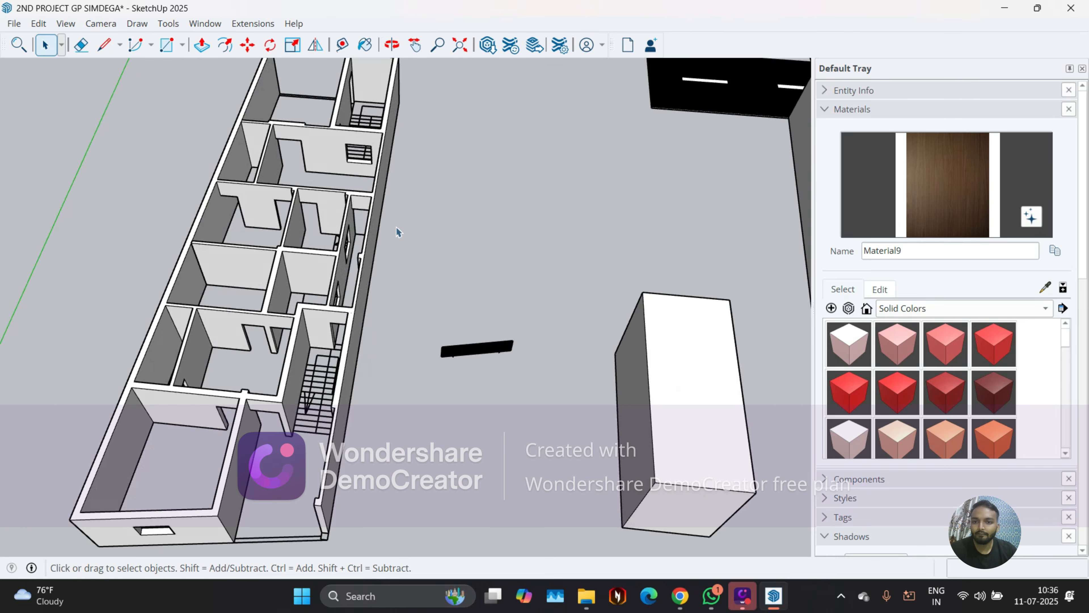
scroll(343, 301, down, 5)
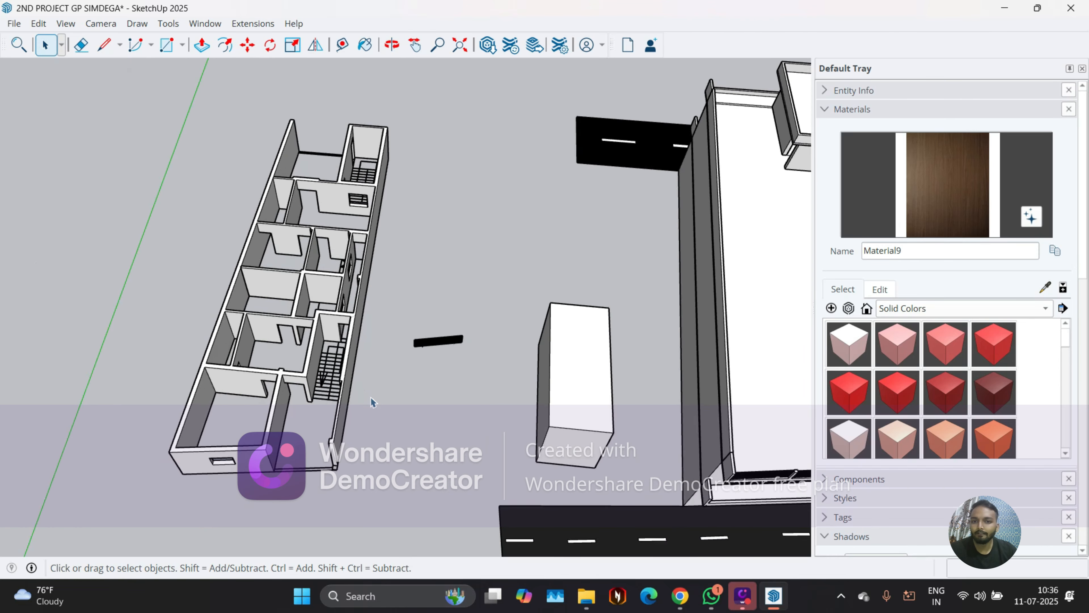
middle_drag(386, 335, 415, 315)
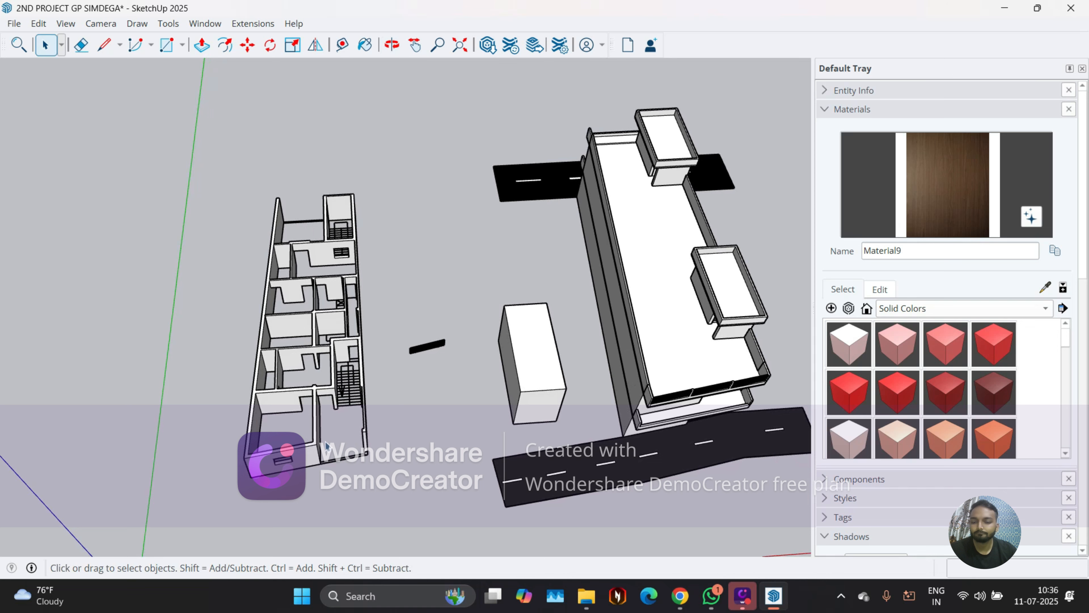
scroll(332, 450, up, 3)
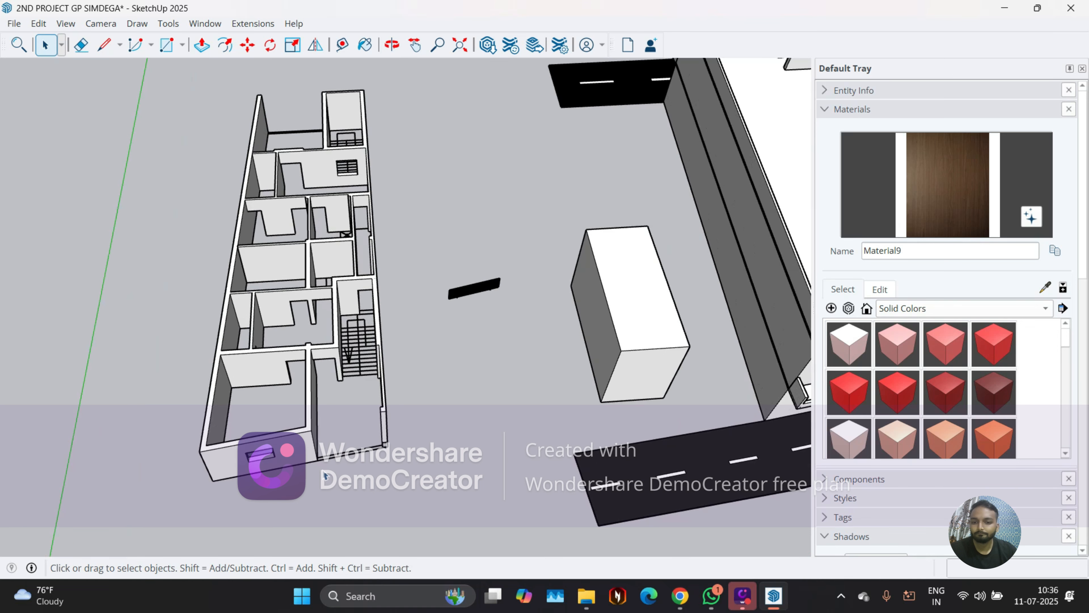
scroll(337, 407, up, 2)
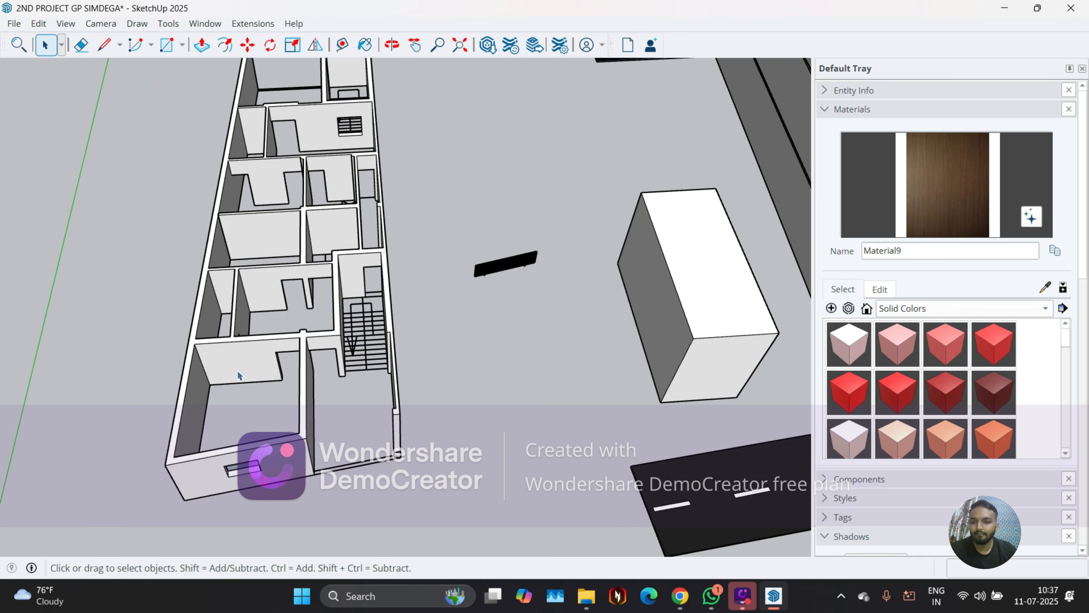
scroll(309, 297, up, 2)
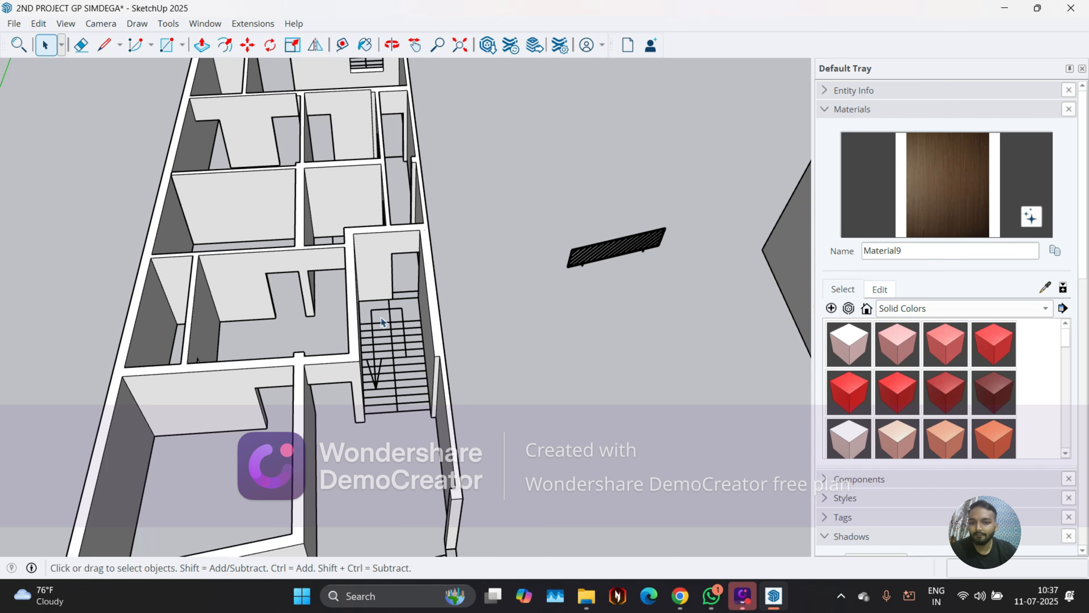
scroll(360, 361, down, 2)
middle_drag(360, 365, 386, 454)
scroll(410, 234, up, 2)
scroll(410, 257, down, 2)
scroll(411, 304, down, 2)
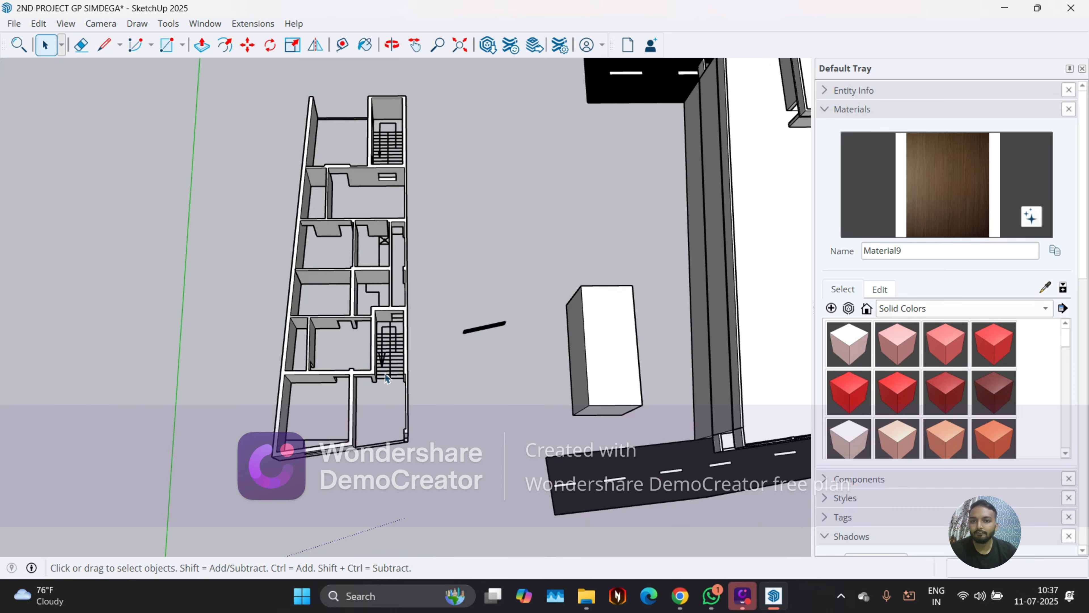
scroll(354, 144, up, 2)
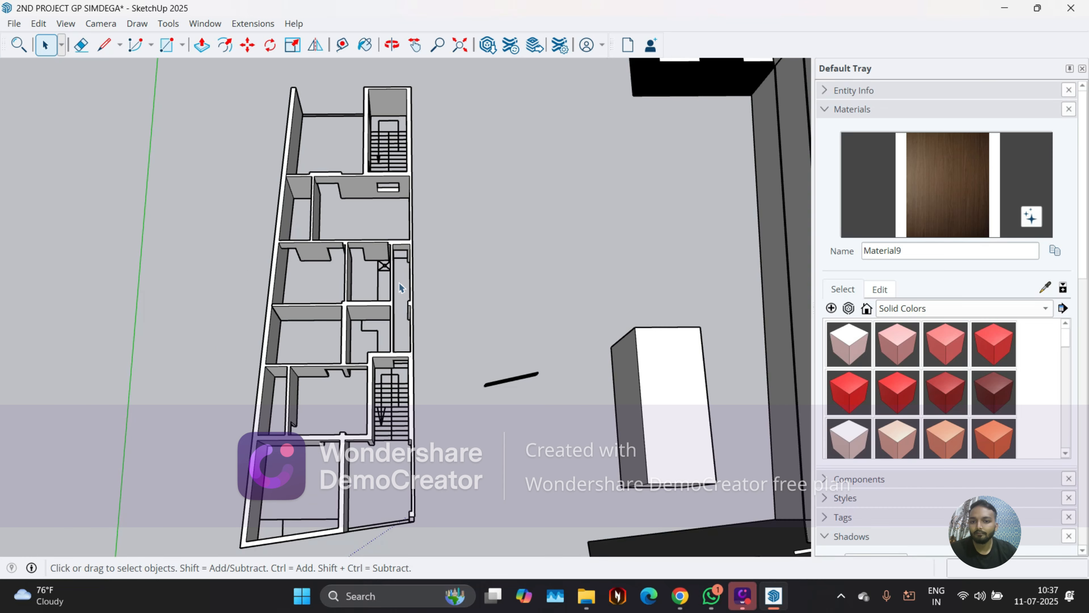
Open the copied wall group for editing and select the walls' top face beside the narrow side passage
middle_drag(467, 347, 286, 329)
scroll(382, 342, up, 5)
scroll(375, 346, up, 2)
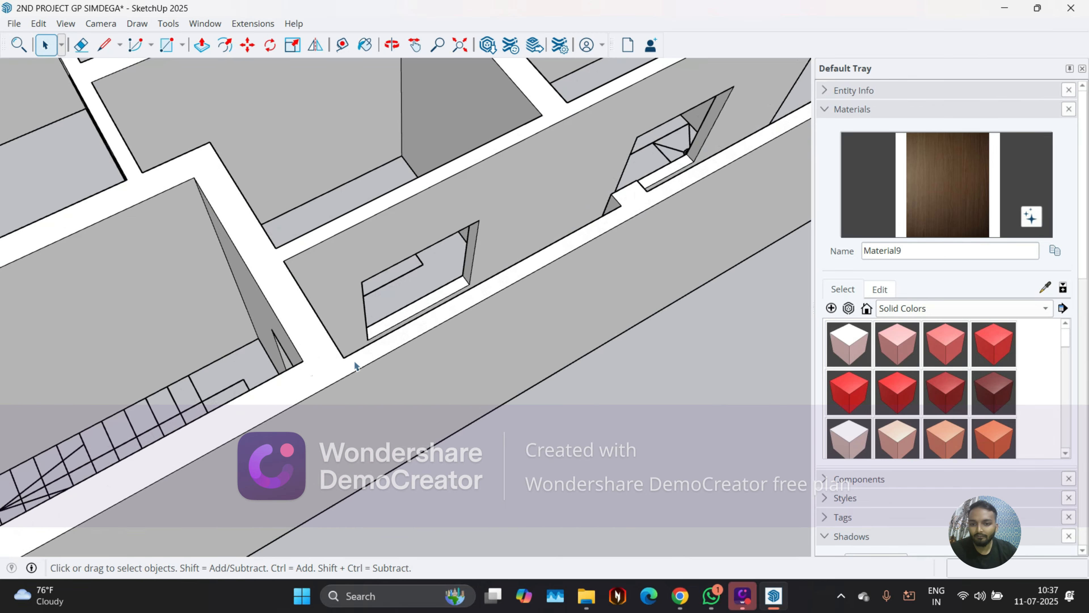
triple_click(336, 367)
triple_click(330, 367)
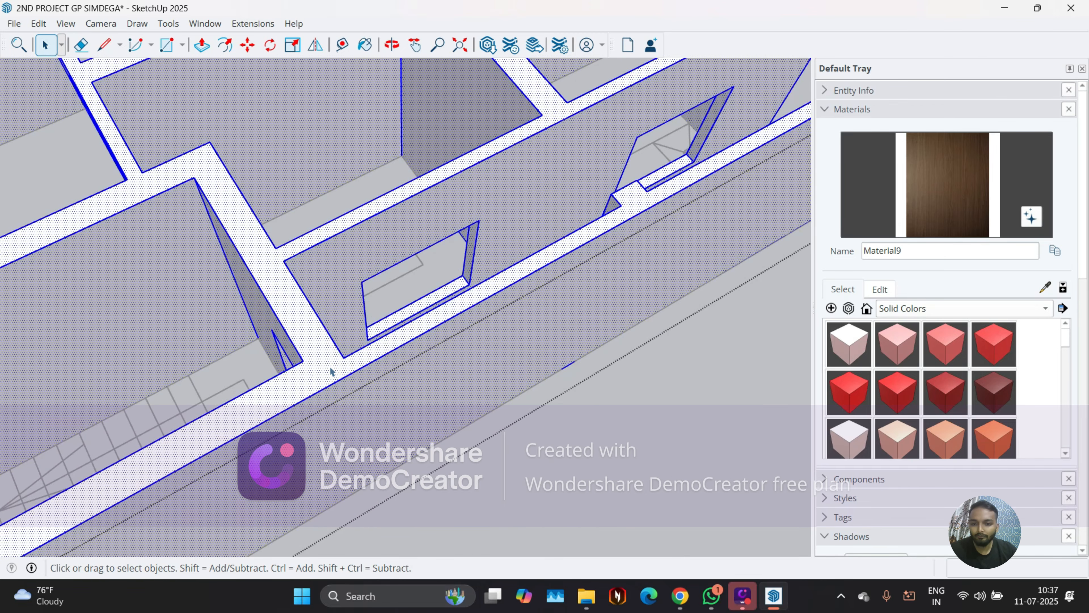
double_click(326, 368)
triple_click(324, 364)
click(328, 365)
scroll(303, 368, up, 3)
Draw lines across the outer wall's top face at both ends of the side passage to split off that segment
key(l)
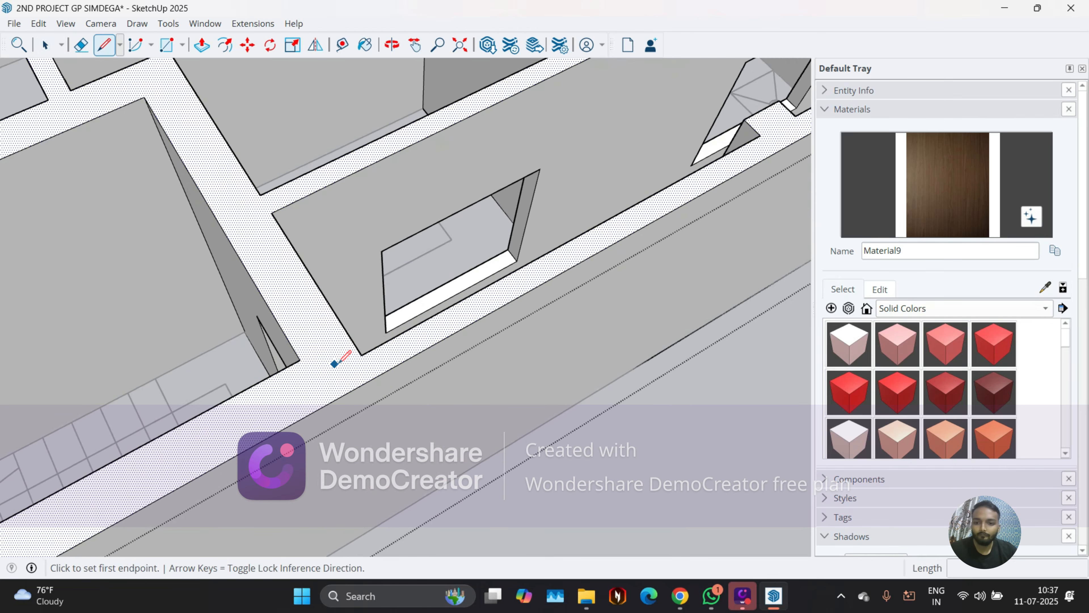
click(370, 351)
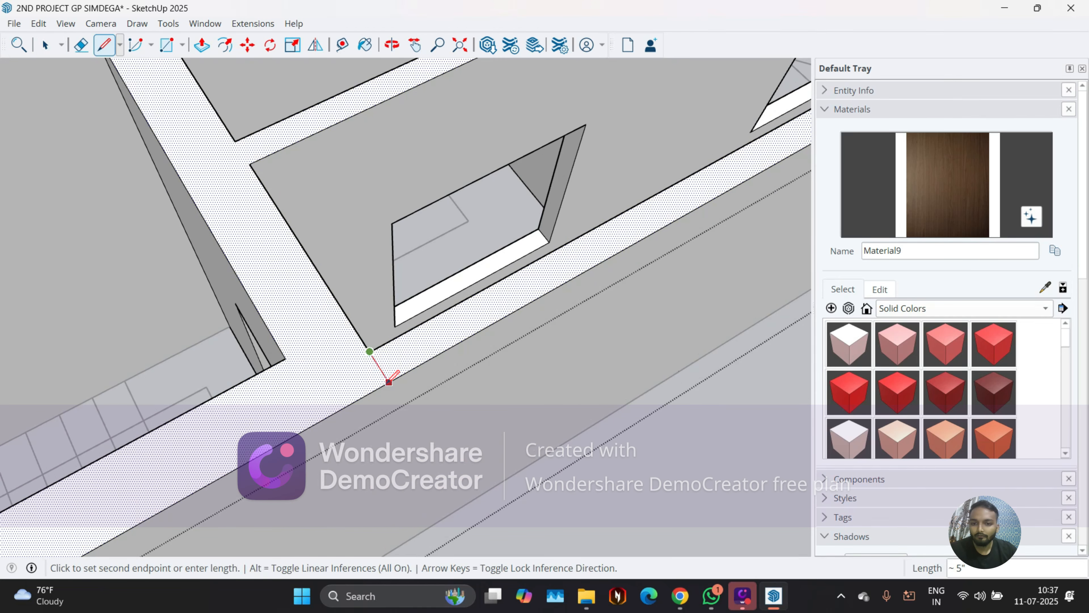
scroll(273, 383, down, 6)
scroll(535, 185, up, 6)
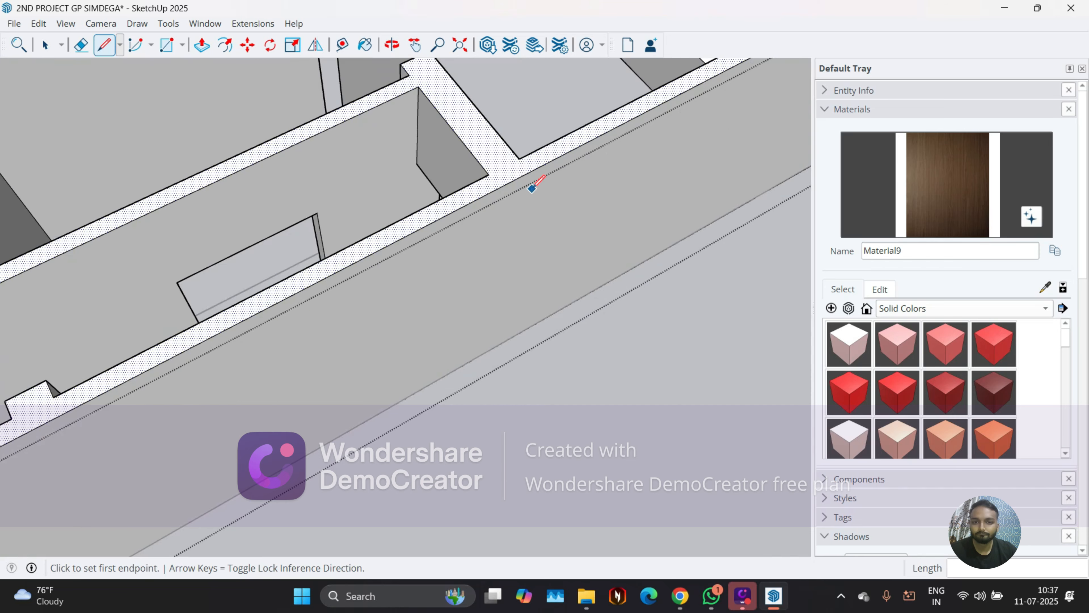
click(493, 189)
Lower the outer wall segment along the side passage with Push/Pull and close the wall group
scroll(518, 199, down, 1)
key(space)
click(464, 208)
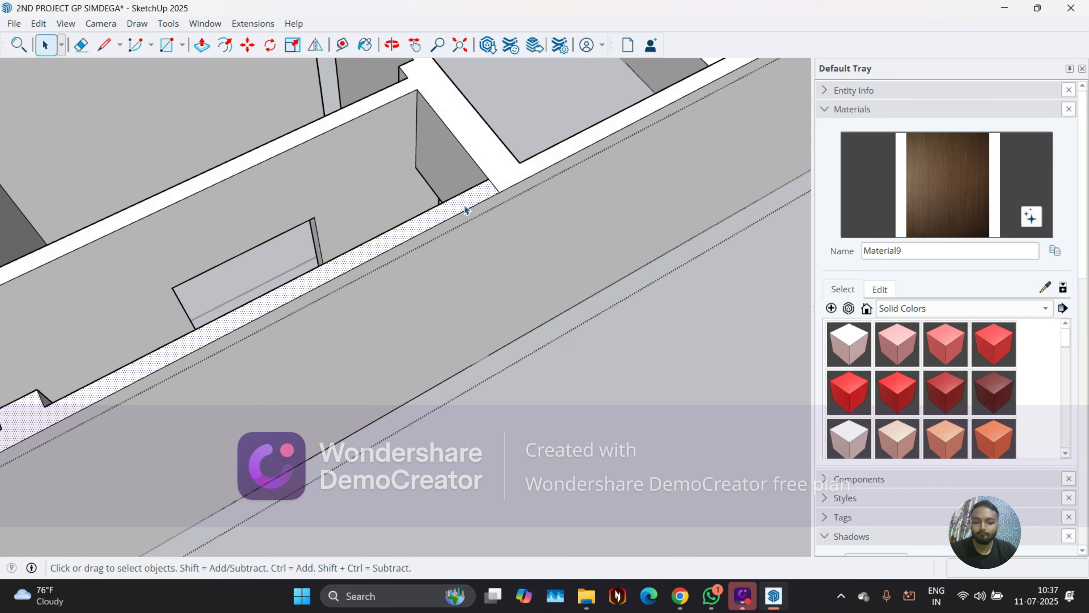
key(p)
click(463, 207)
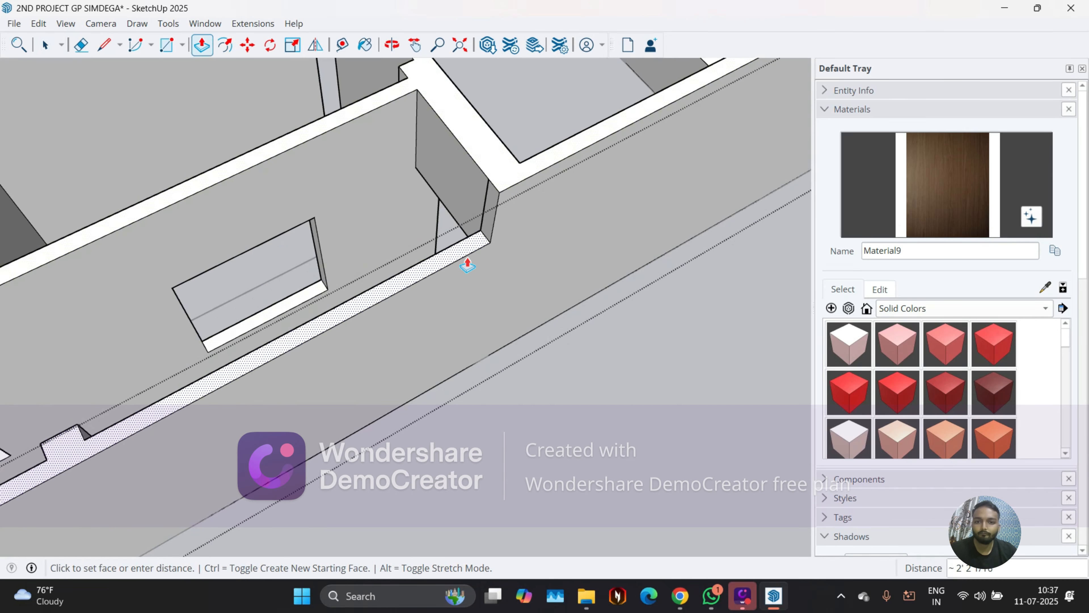
click(430, 273)
scroll(448, 226, down, 4)
key(space)
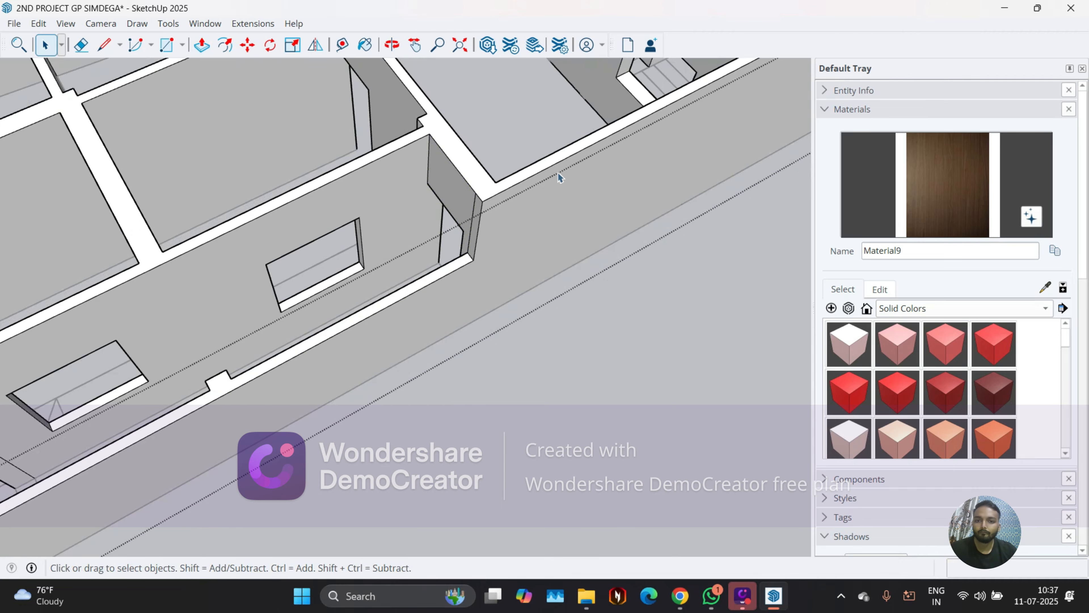
mouse_move(558, 172)
middle_down()
mouse_move(497, 255)
mouse_move(423, 192)
mouse_move(246, 244)
middle_up()
middle_drag(418, 231, 227, 243)
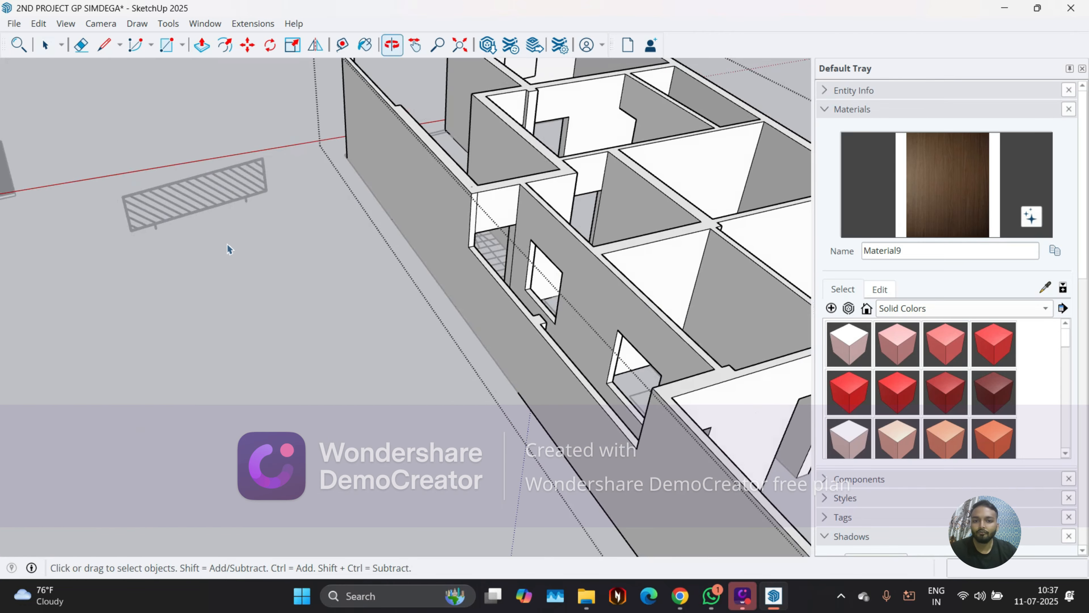
scroll(441, 299, down, 2)
middle_drag(493, 337, 428, 418)
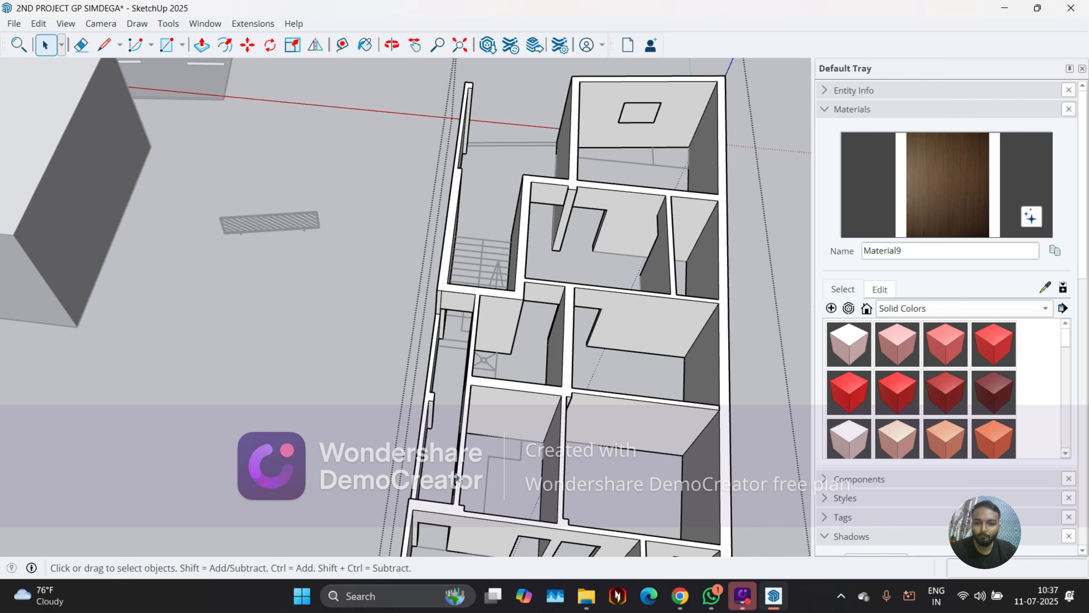
middle_drag(440, 337, 508, 378)
scroll(361, 358, down, 2)
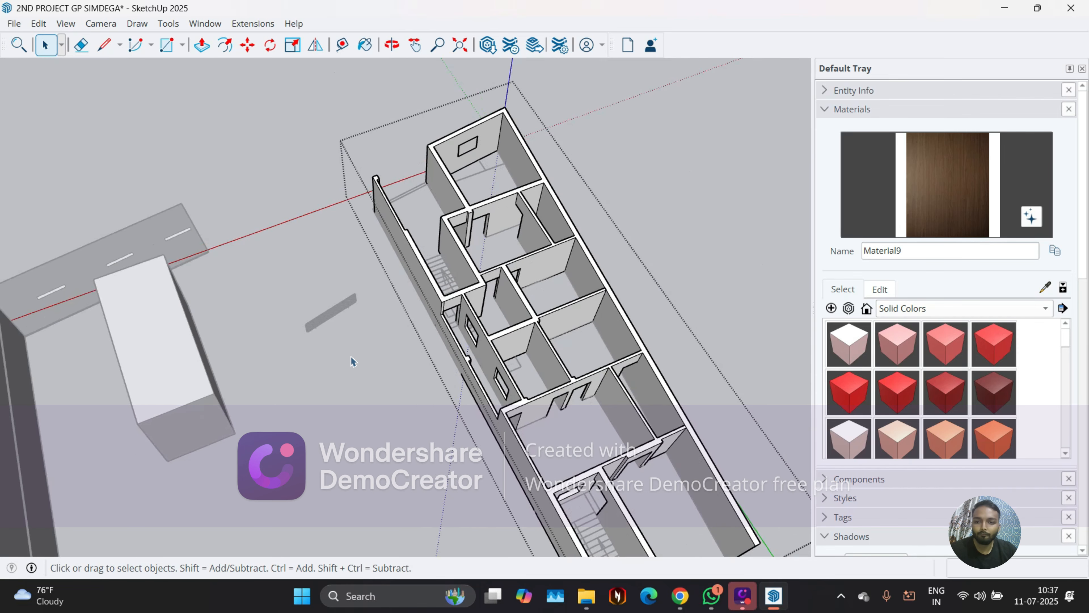
click(342, 343)
Examine the complete building from the front, sides and rear, including its balconies, roof parapets and entrance gates
scroll(465, 193, down, 4)
middle_drag(465, 194, 329, 395)
scroll(353, 338, up, 4)
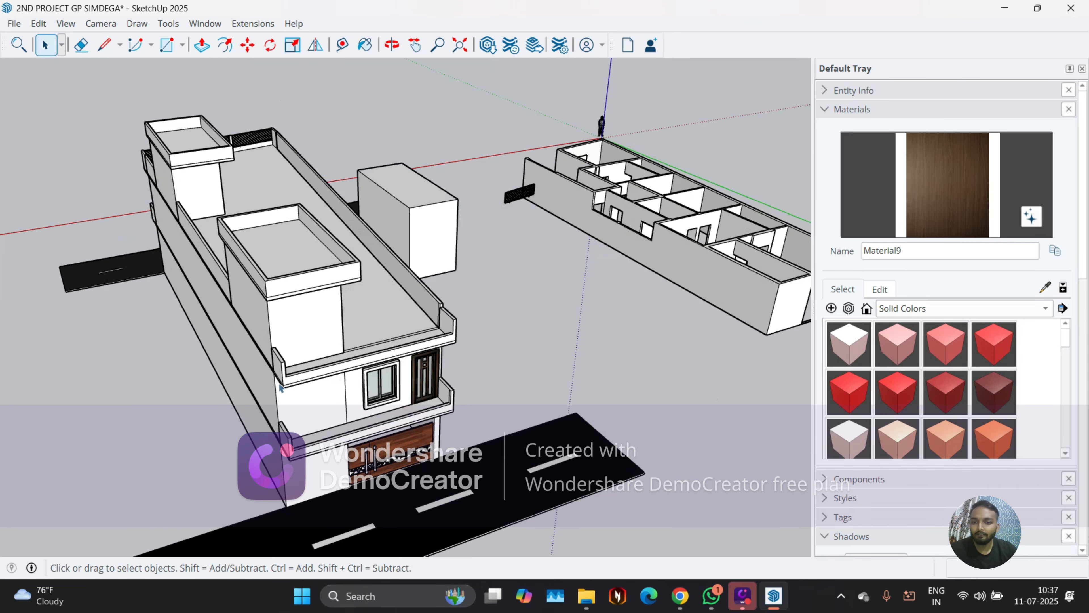
middle_drag(255, 400, 329, 377)
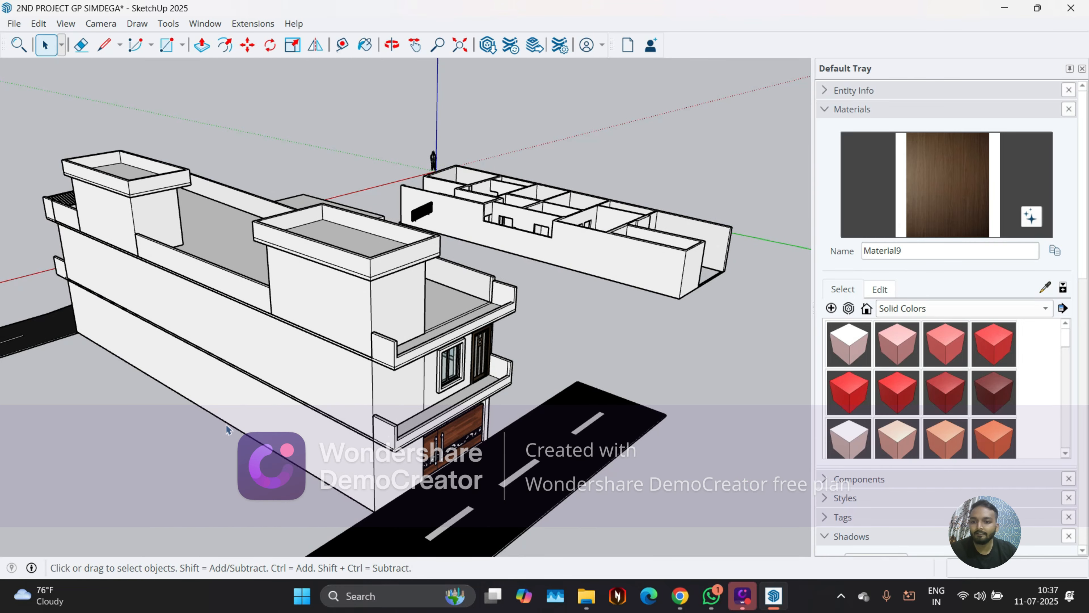
middle_drag(190, 382, 484, 422)
middle_drag(221, 423, 765, 429)
scroll(197, 284, down, 3)
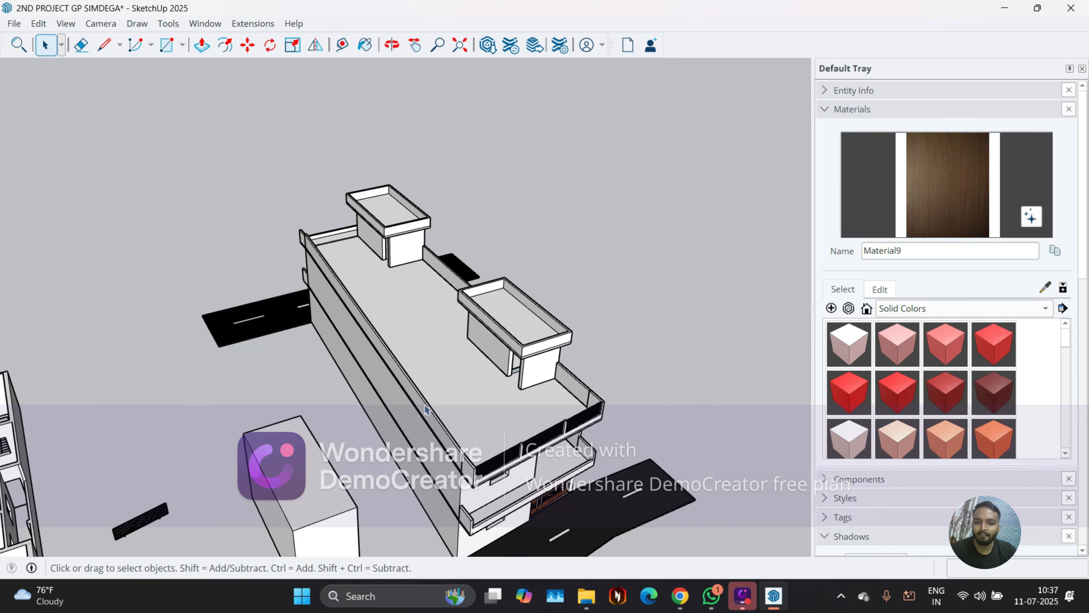
middle_drag(425, 405, 322, 357)
scroll(392, 360, up, 1)
scroll(469, 337, down, 1)
scroll(266, 397, down, 1)
scroll(278, 402, up, 3)
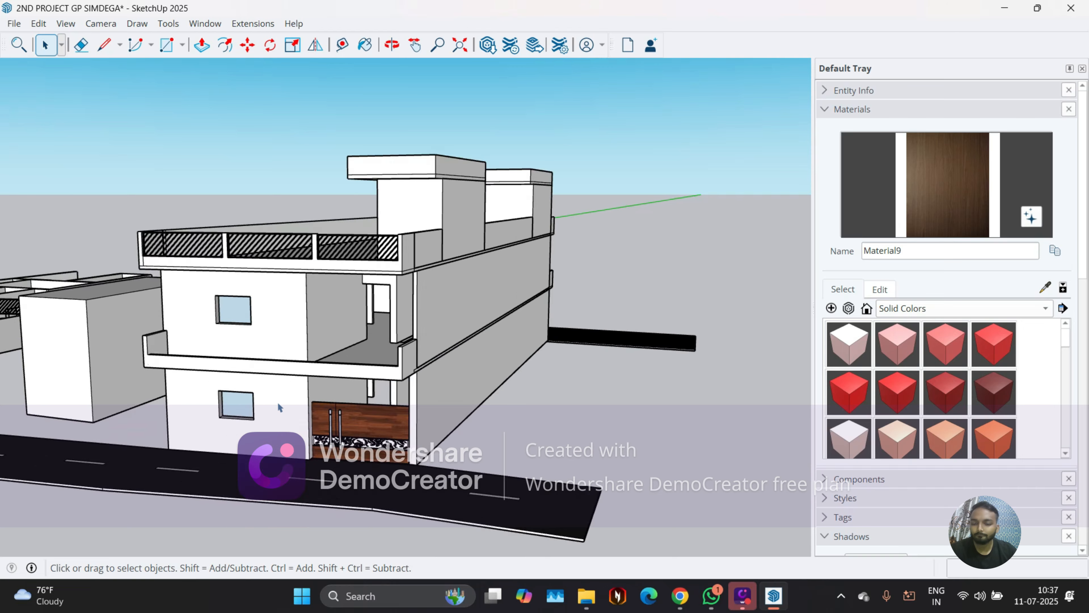
scroll(277, 401, up, 2)
middle_drag(459, 341, 294, 361)
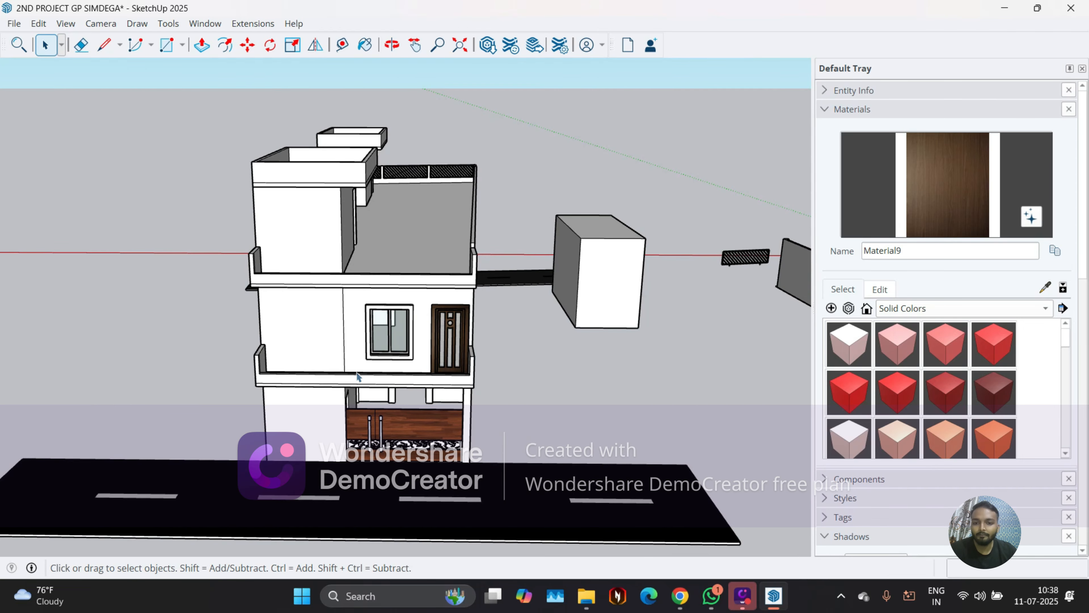
scroll(425, 351, down, 2)
scroll(156, 345, down, 2)
Inspect the copied walls around the lowered side passage and the window openings facing it
middle_drag(155, 345, 275, 408)
scroll(410, 295, up, 2)
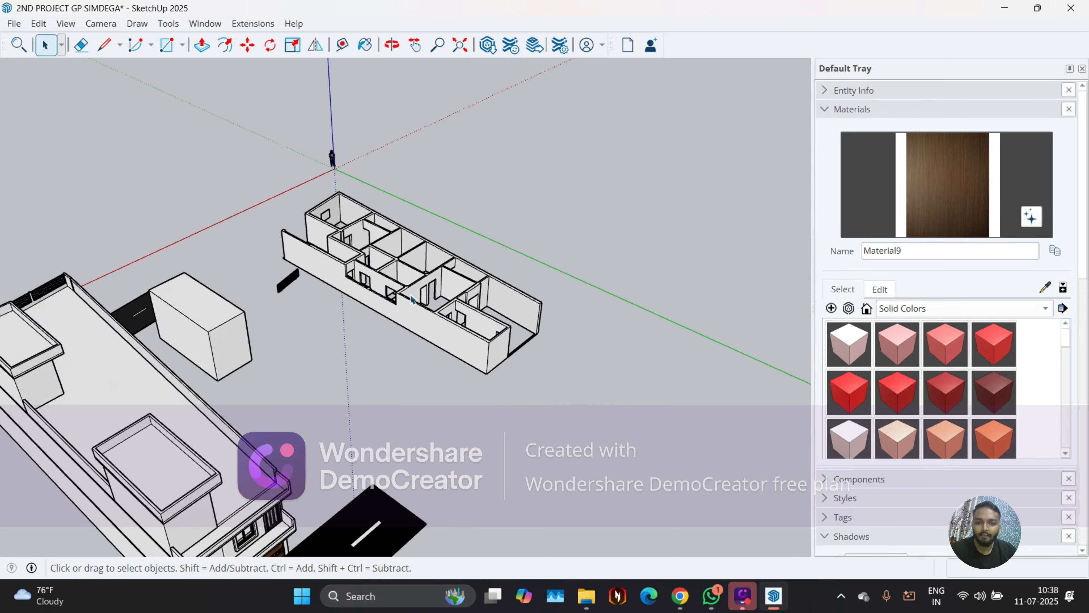
scroll(412, 299, up, 4)
middle_drag(270, 333, 305, 491)
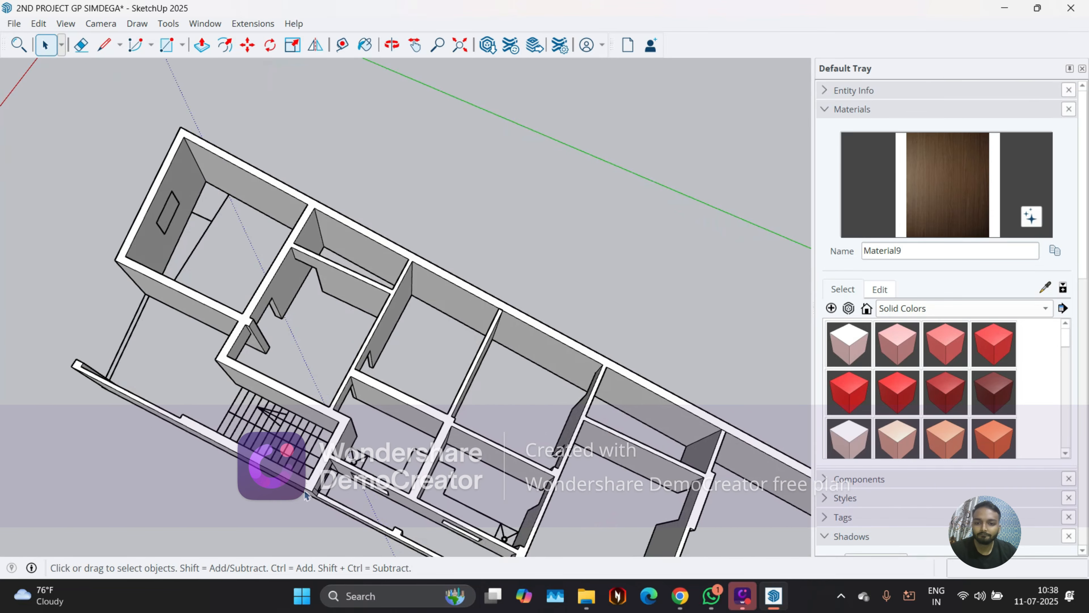
scroll(304, 491, up, 5)
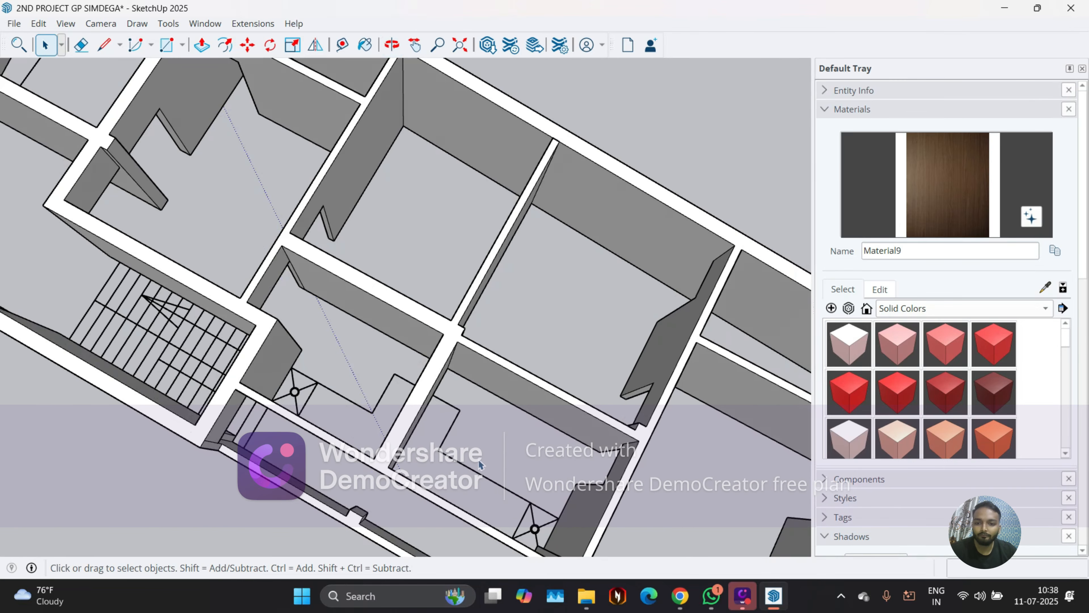
scroll(479, 464, down, 3)
middle_drag(403, 271, 377, 316)
scroll(382, 403, up, 3)
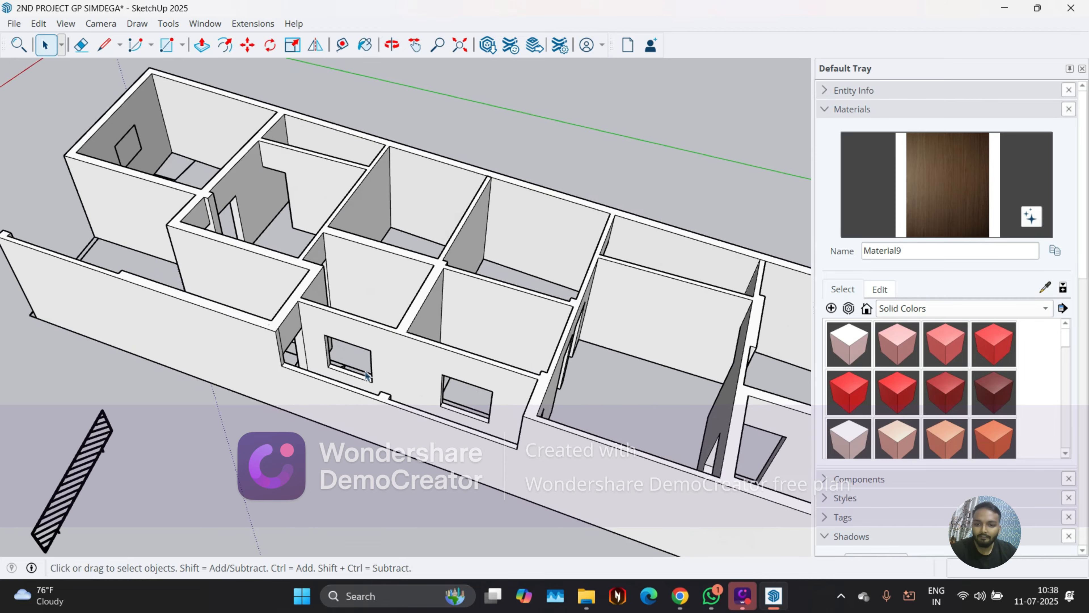
scroll(367, 376, up, 2)
scroll(353, 346, up, 3)
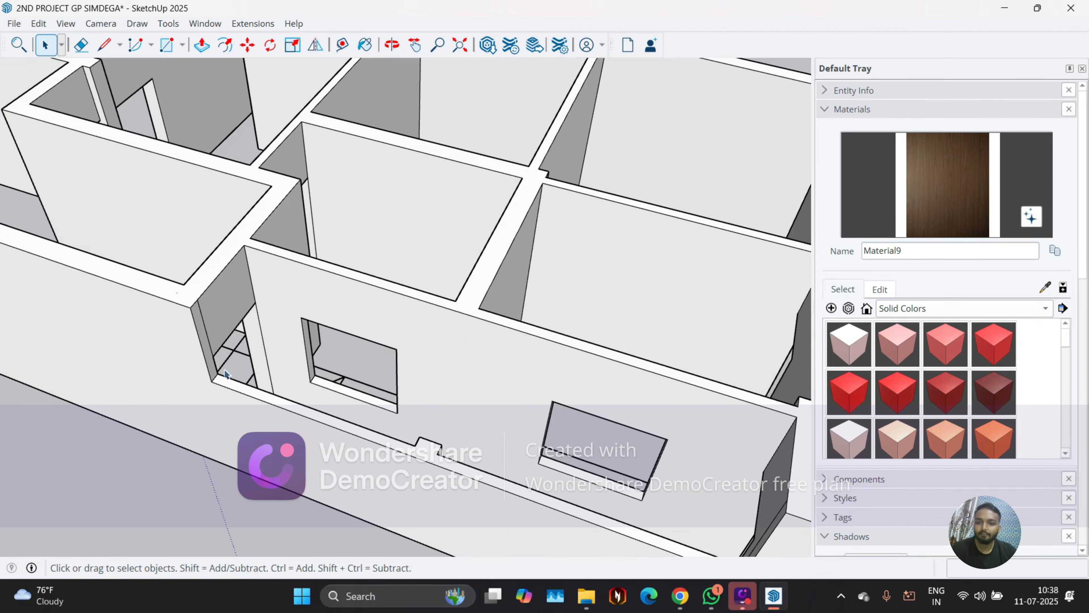
Open the copied wall group and erase the leftover vertical seam beside the doorway at the side passage's end
scroll(370, 389, down, 3)
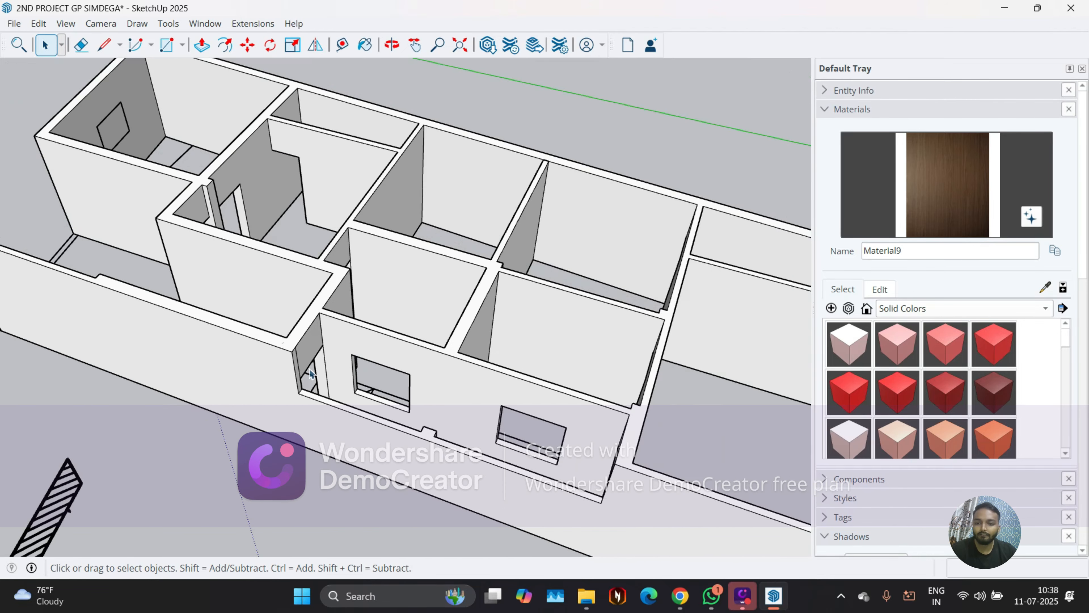
middle_drag(310, 368, 268, 382)
scroll(247, 330, up, 5)
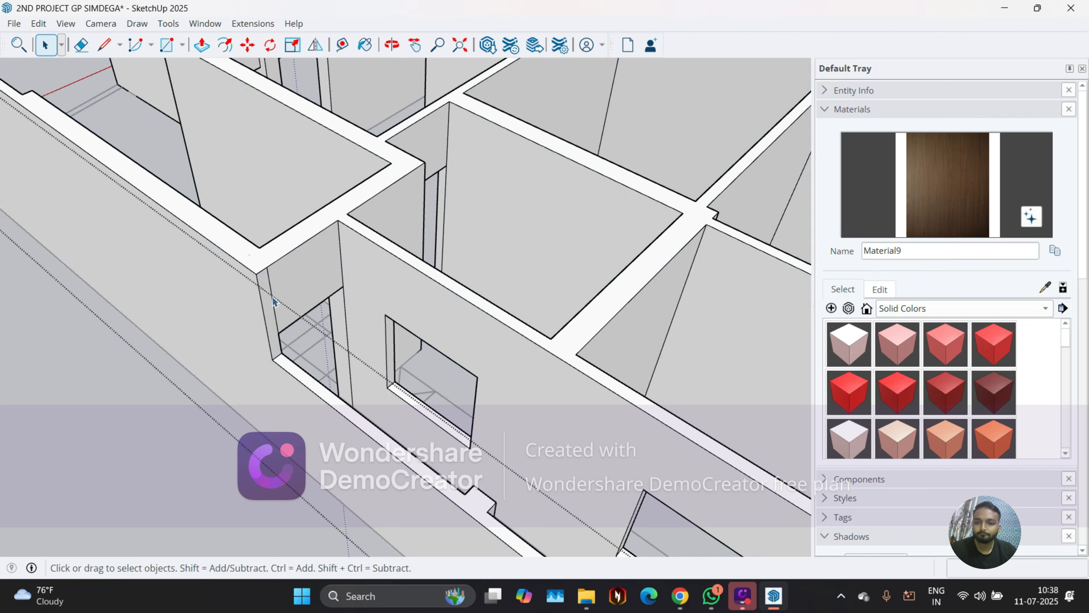
triple_click(273, 299)
double_click(284, 286)
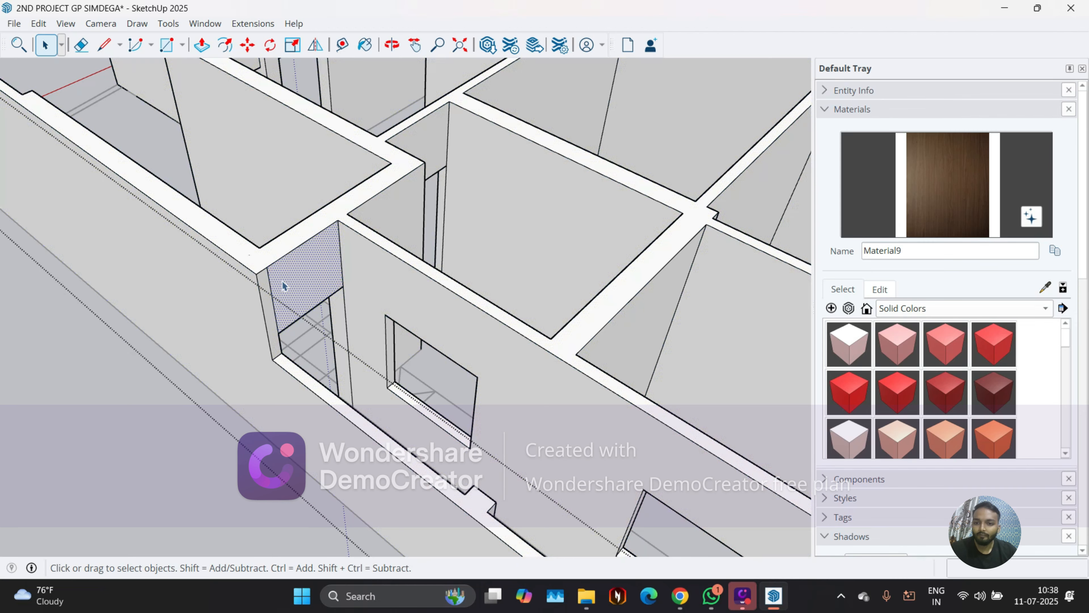
scroll(300, 191, down, 3)
scroll(244, 268, down, 2)
scroll(257, 262, up, 2)
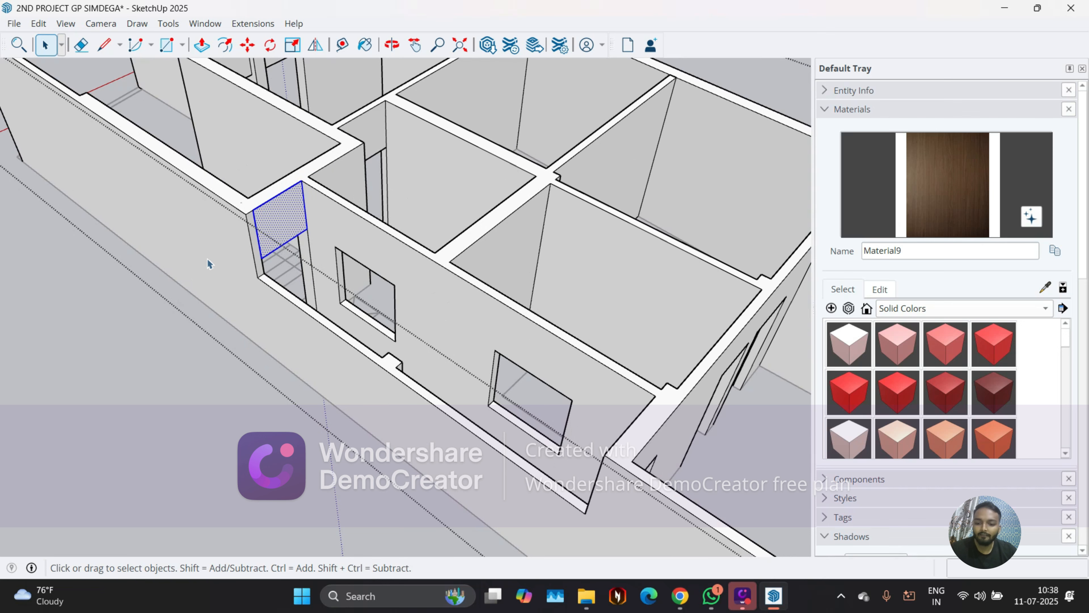
scroll(263, 239, up, 2)
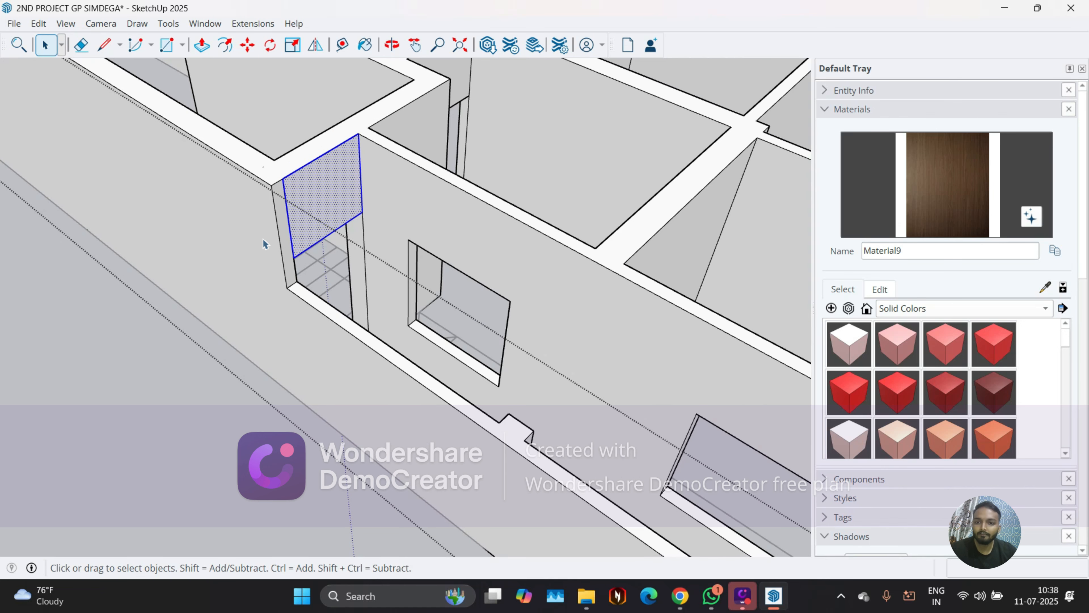
key(e)
scroll(300, 210, up, 2)
scroll(461, 280, down, 3)
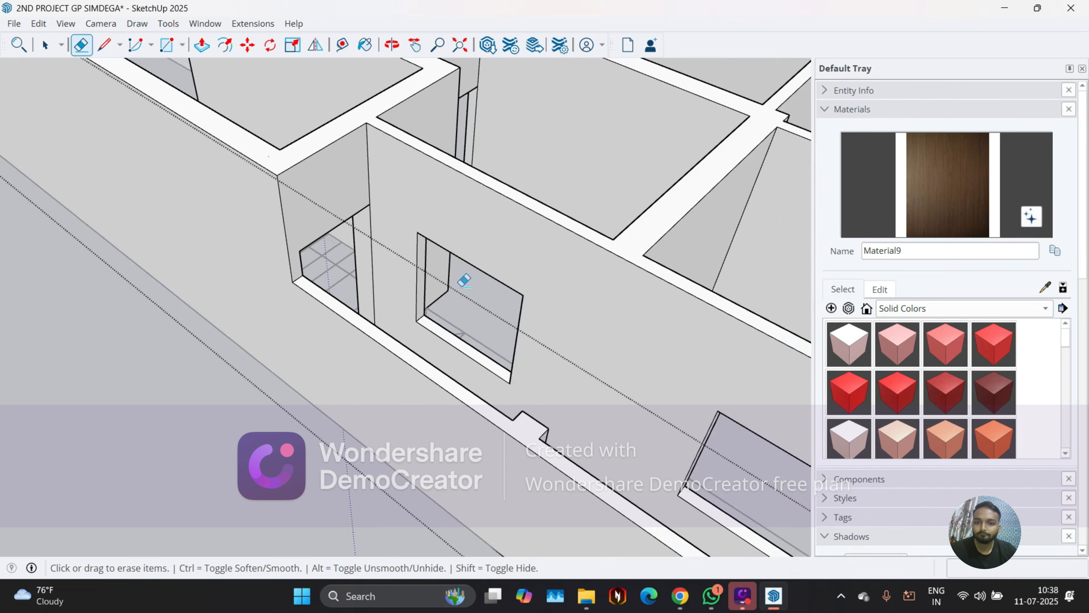
Inspect the lowered side passage's other end and the surrounding rooms for leftover edges, and close the wall group
scroll(311, 190, down, 2)
mouse_move(311, 190)
middle_down()
mouse_move(569, 445)
mouse_move(84, 458)
middle_up()
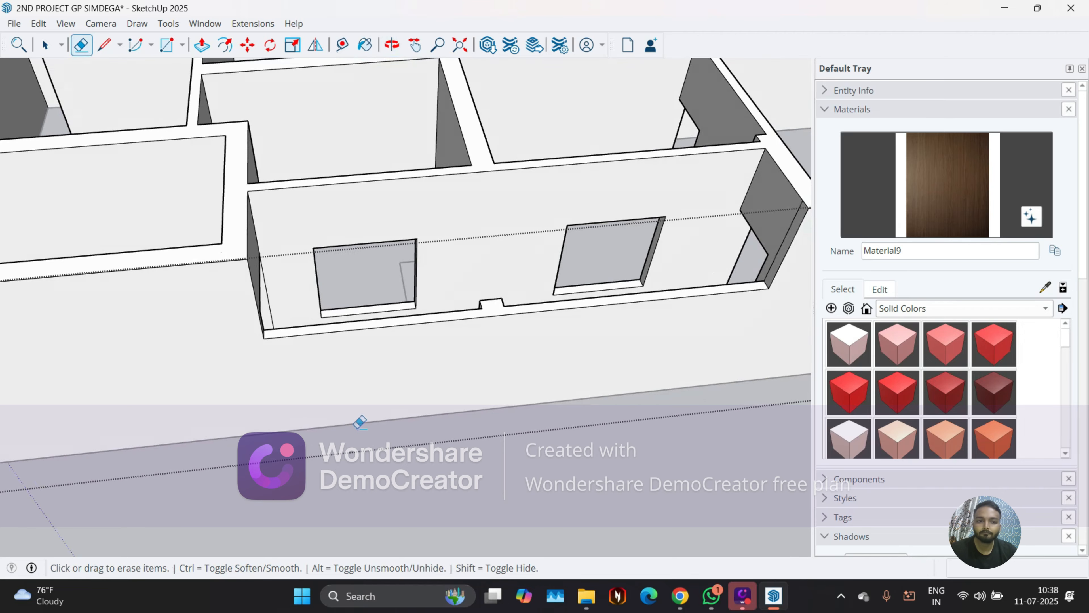
middle_drag(360, 423, 599, 360)
scroll(724, 103, up, 3)
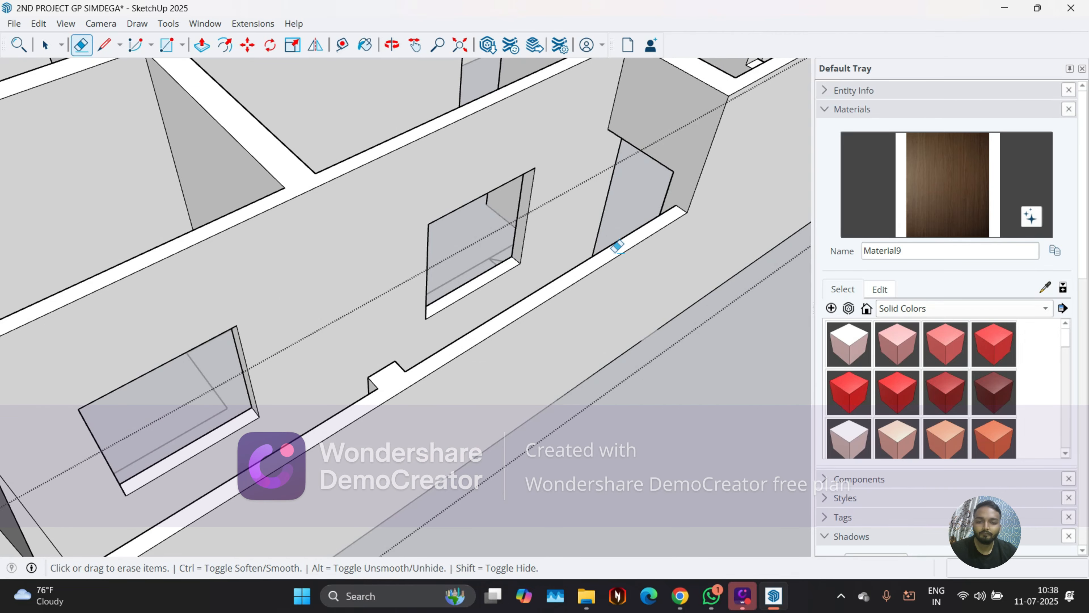
scroll(615, 252, down, 2)
mouse_move(615, 252)
middle_down()
mouse_move(572, 234)
mouse_move(578, 191)
middle_up()
key(space)
scroll(577, 191, down, 3)
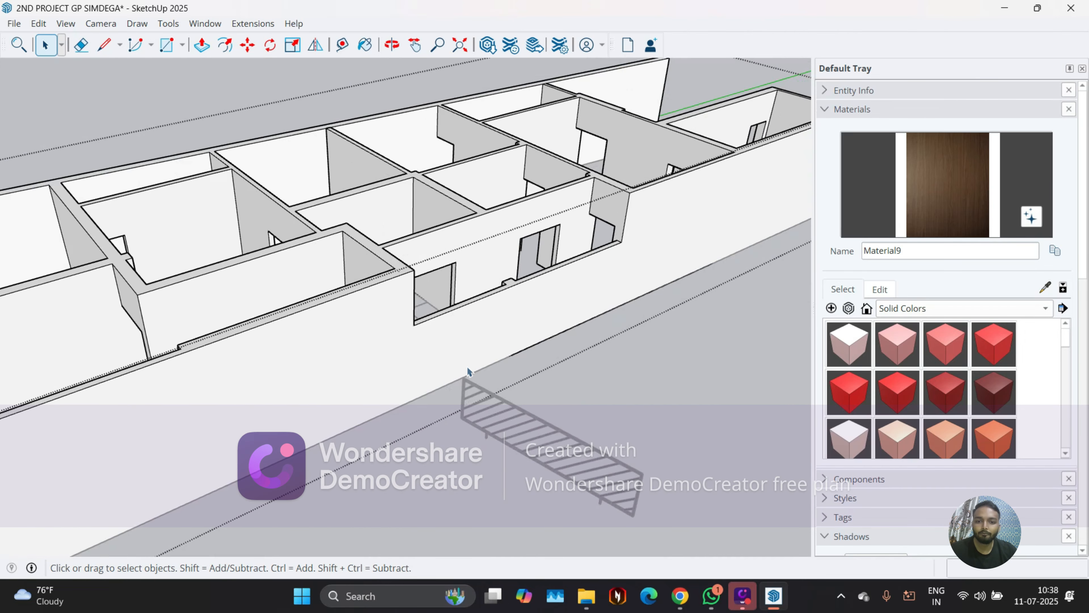
middle_drag(467, 366, 592, 373)
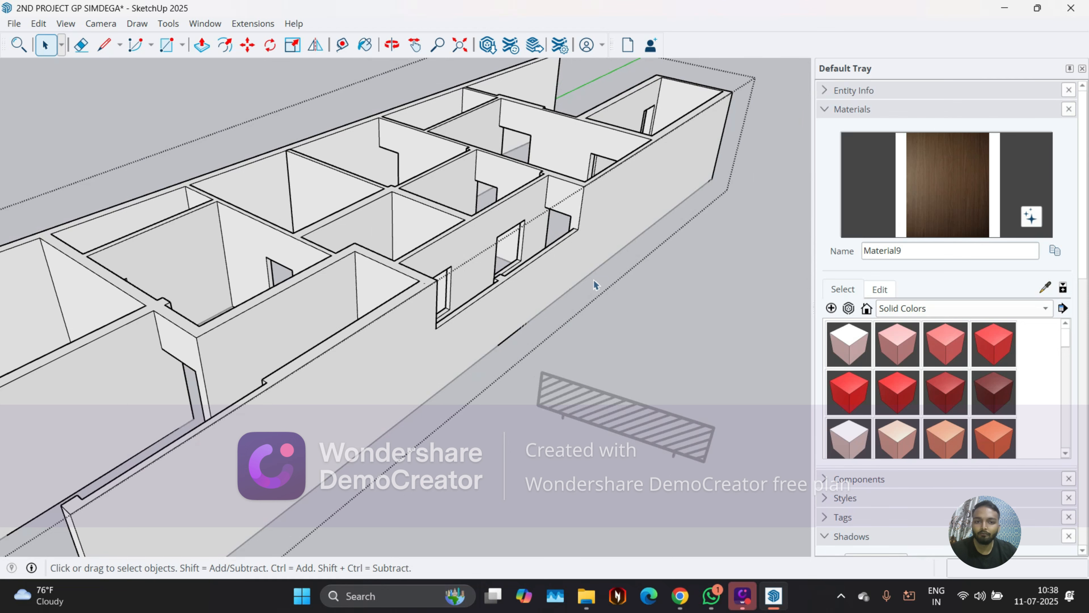
middle_drag(497, 287, 471, 292)
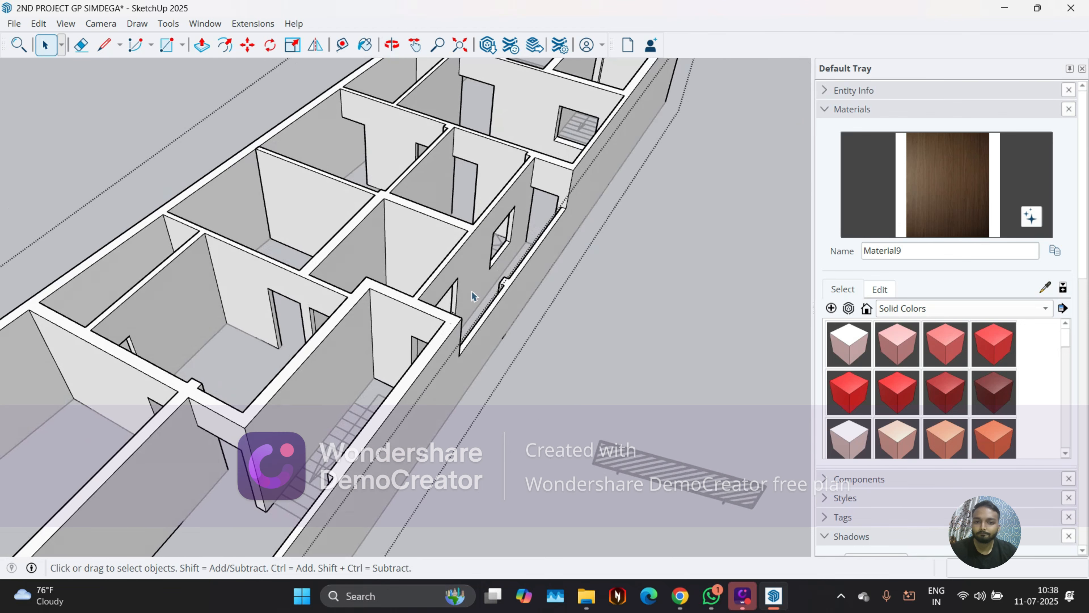
scroll(472, 291, up, 1)
scroll(521, 152, up, 3)
scroll(534, 221, down, 2)
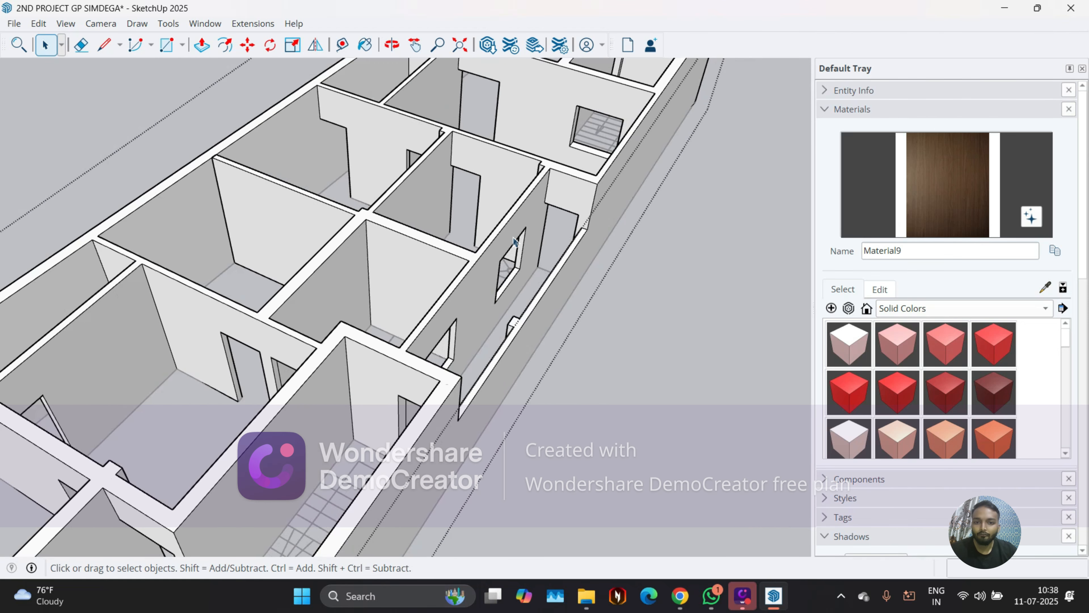
scroll(448, 321, down, 2)
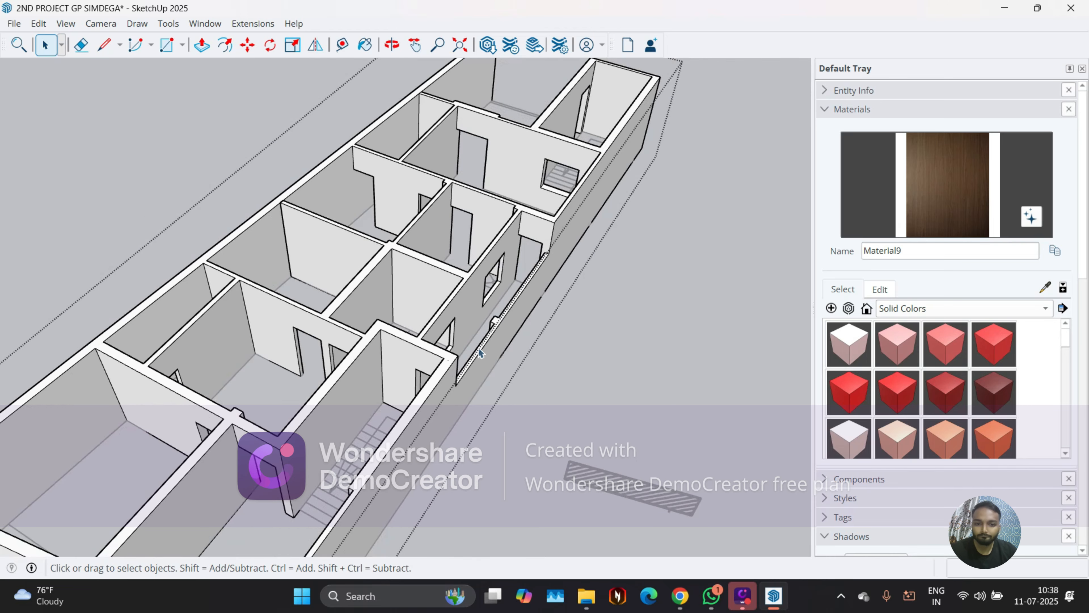
middle_drag(545, 401, 502, 362)
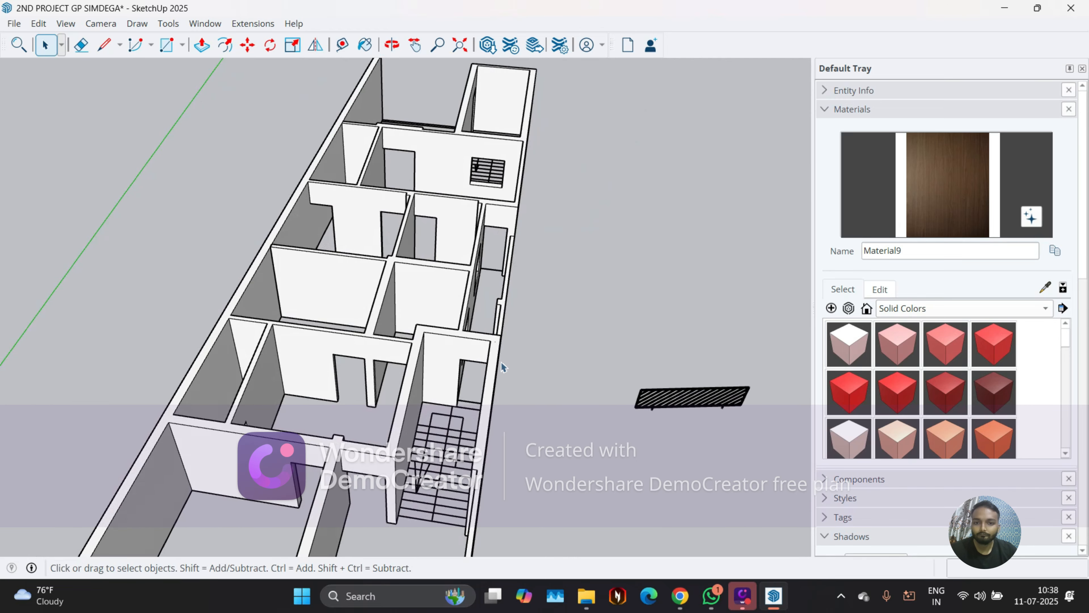
scroll(490, 243, up, 4)
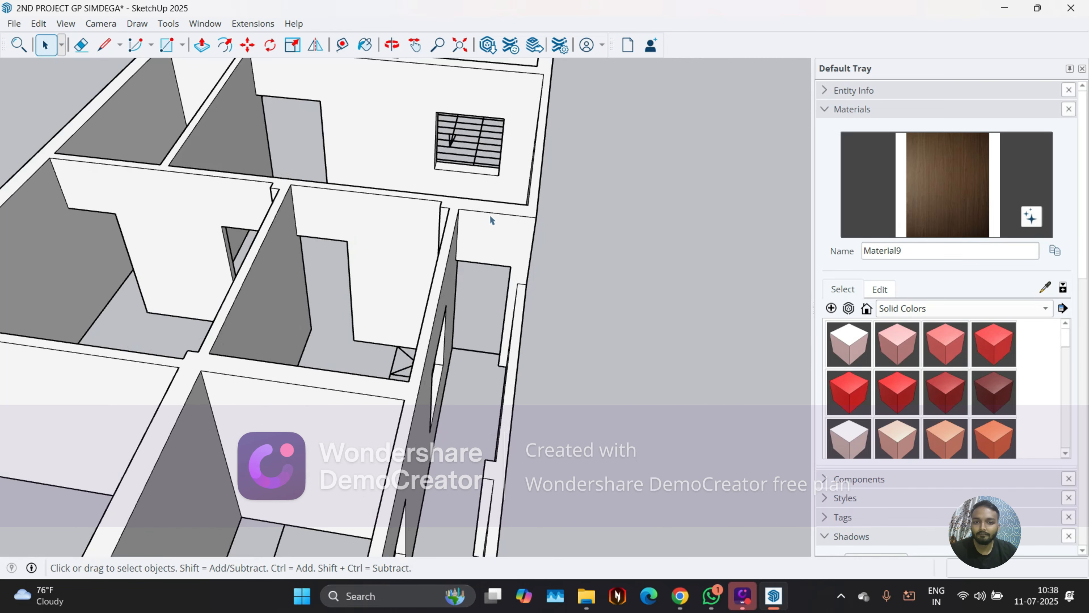
scroll(486, 259, down, 2)
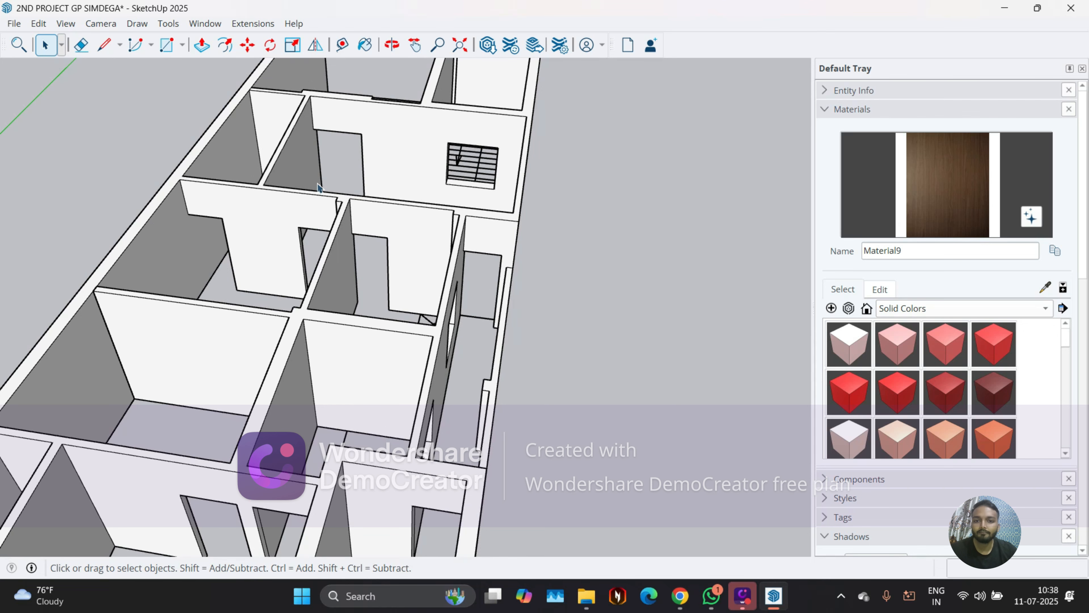
scroll(396, 180, down, 3)
middle_drag(396, 202, 380, 248)
scroll(379, 250, down, 6)
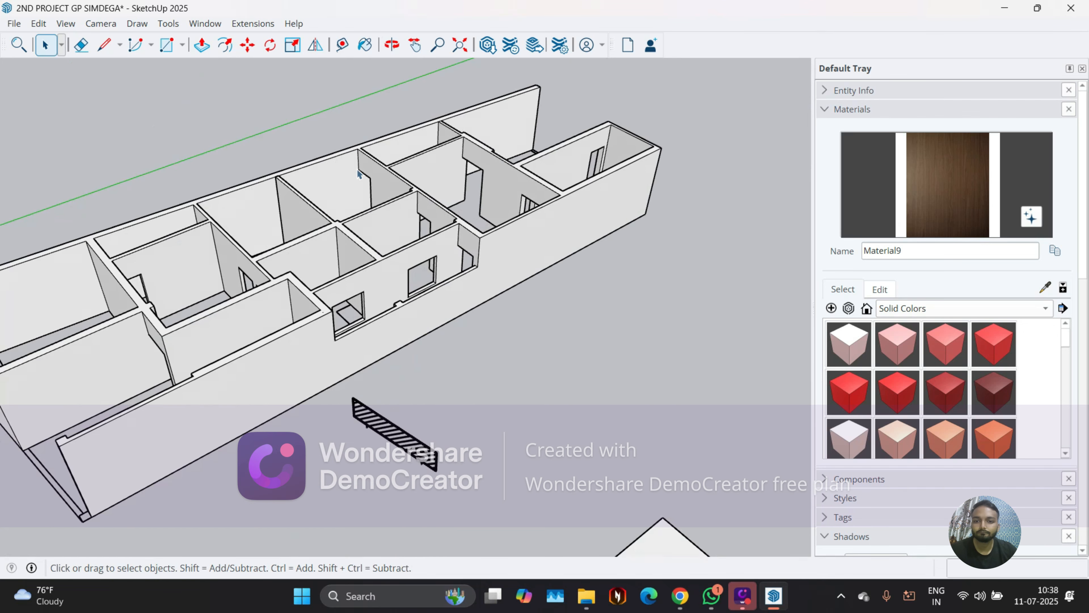
Copy the floor slab with its parapet above the entrance gate onto the copied walls, aligning it to the outer wall's top front corner
scroll(467, 349, up, 3)
scroll(467, 349, up, 2)
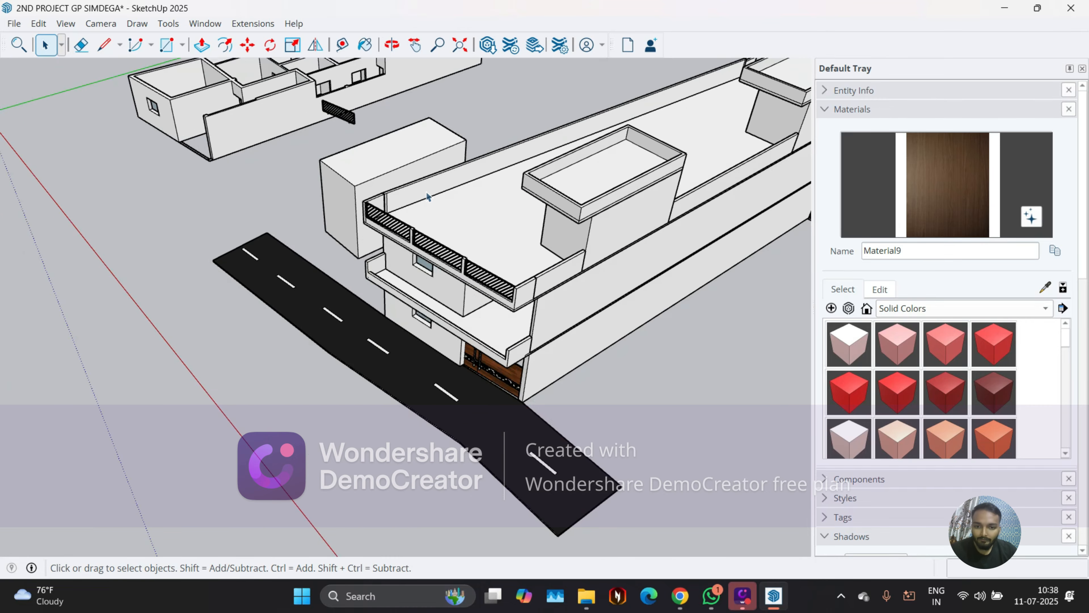
middle_drag(467, 349, 494, 348)
scroll(532, 299, up, 2)
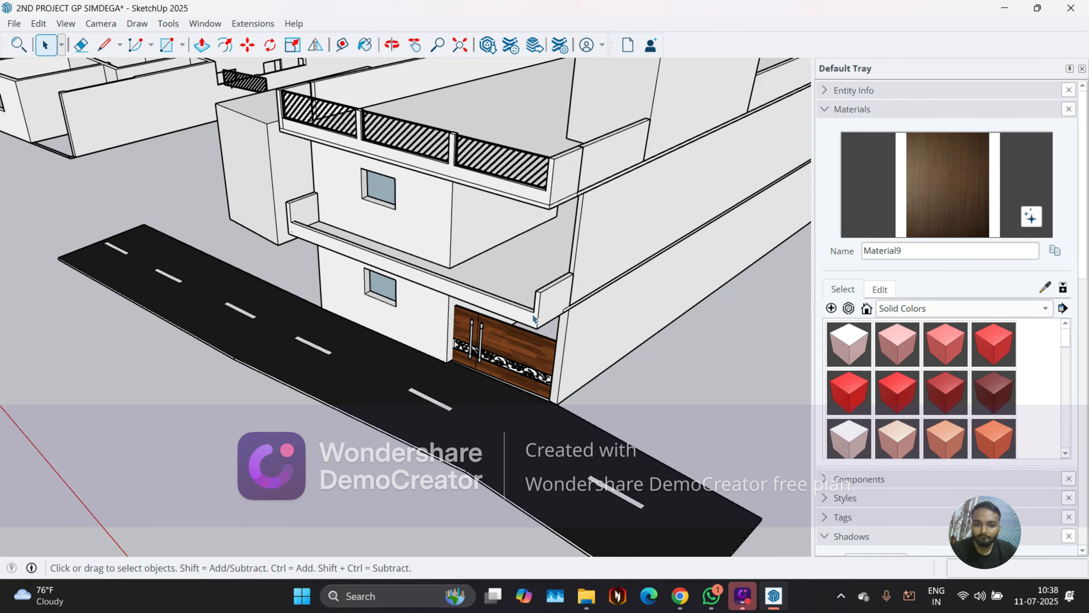
scroll(533, 317, down, 1)
key(m)
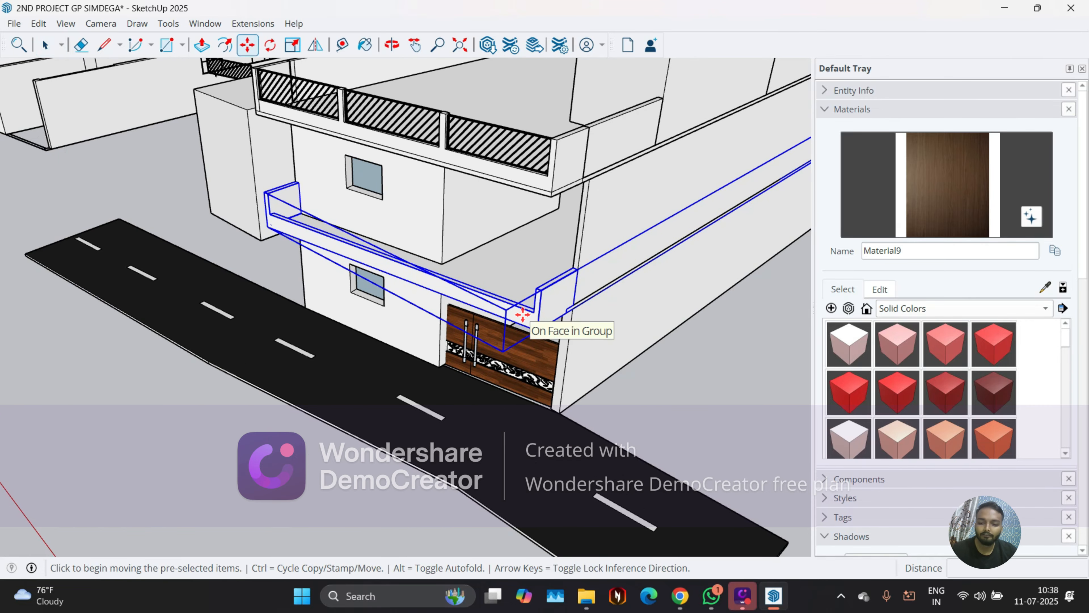
key(ctrl)
scroll(558, 316, up, 4)
middle_drag(592, 314, 550, 253)
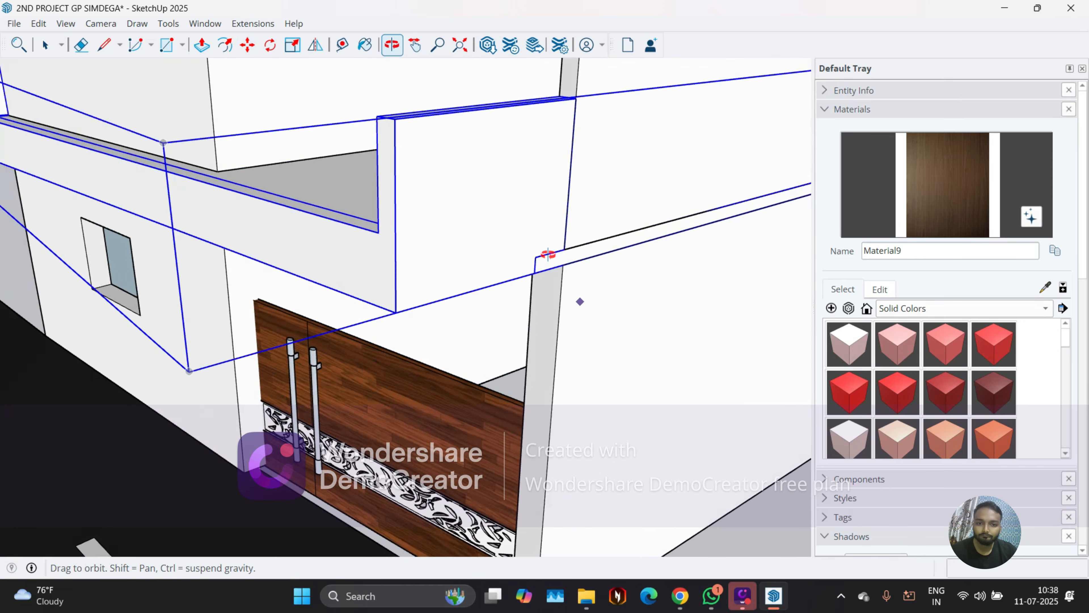
scroll(552, 253, up, 3)
click(567, 259)
scroll(586, 178, down, 6)
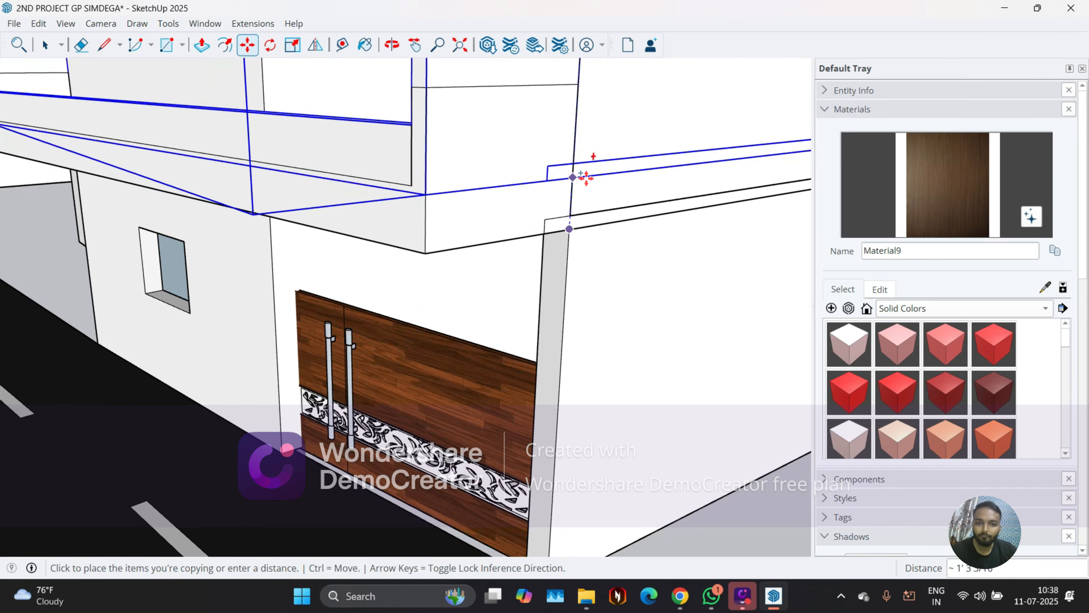
scroll(329, 156, up, 3)
scroll(328, 156, up, 5)
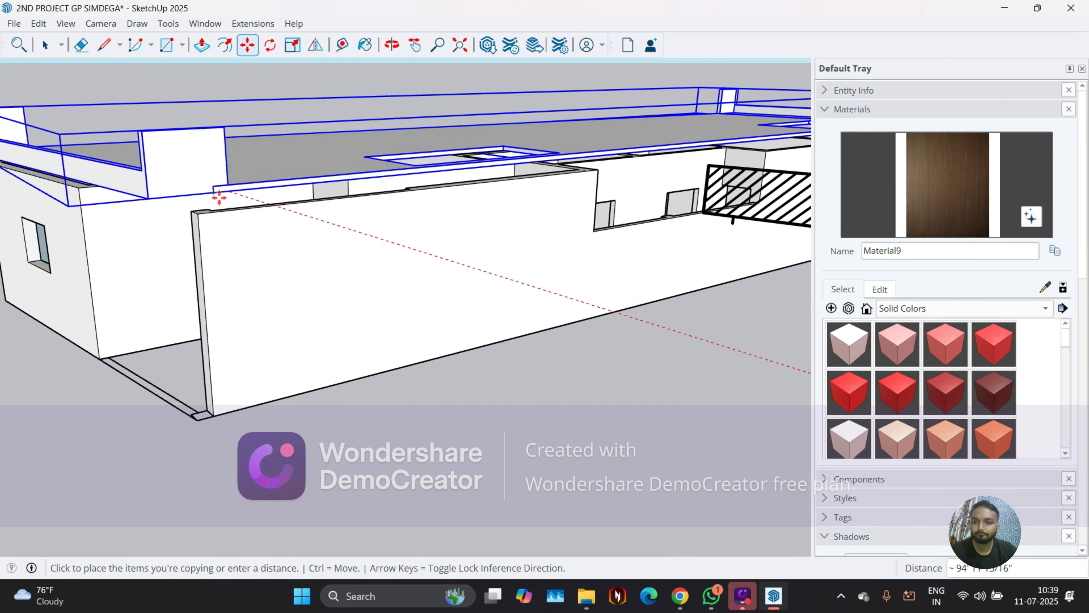
scroll(204, 210, up, 5)
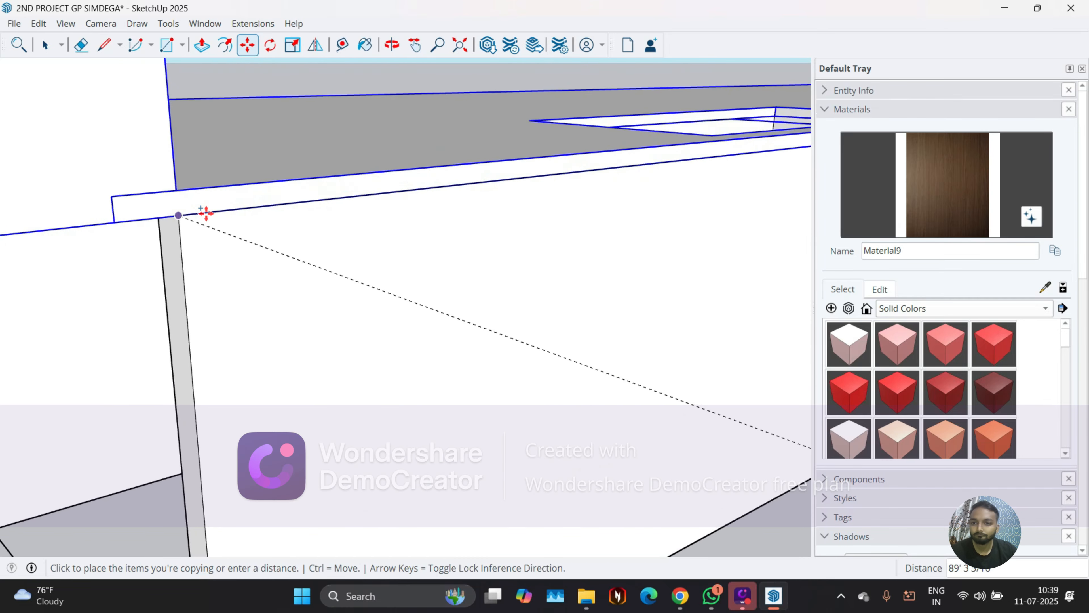
click(170, 214)
scroll(193, 276, down, 6)
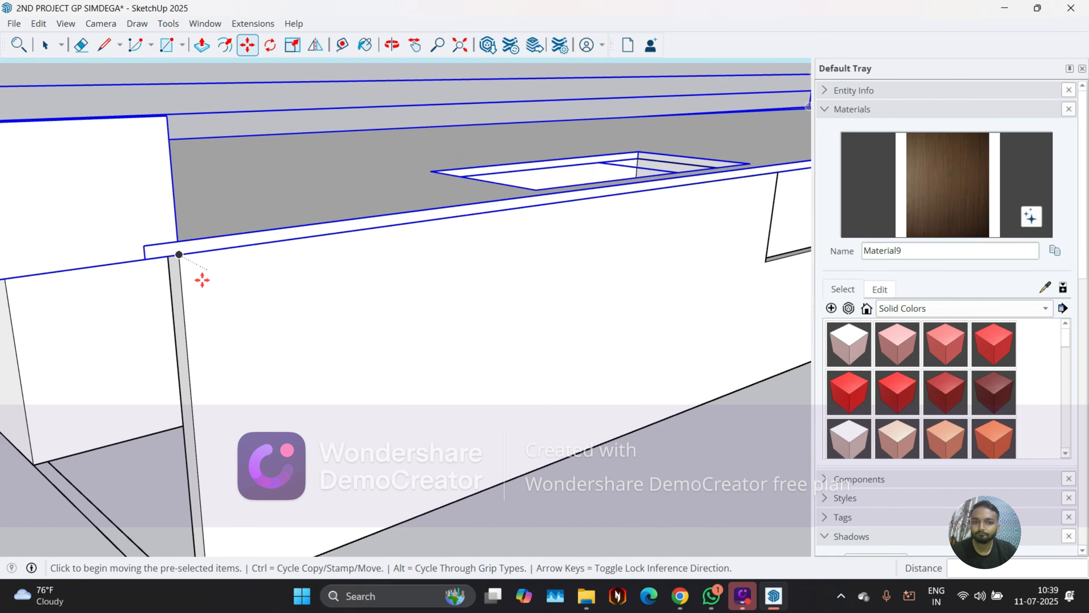
Open the copied slab group and draw a rectangle on its underside spanning the side passage between the walls
middle_drag(178, 270, 120, 298)
middle_drag(248, 296, 188, 295)
middle_drag(411, 299, 552, 219)
scroll(281, 273, down, 3)
key(ctrl+t)
key(space)
scroll(653, 112, up, 4)
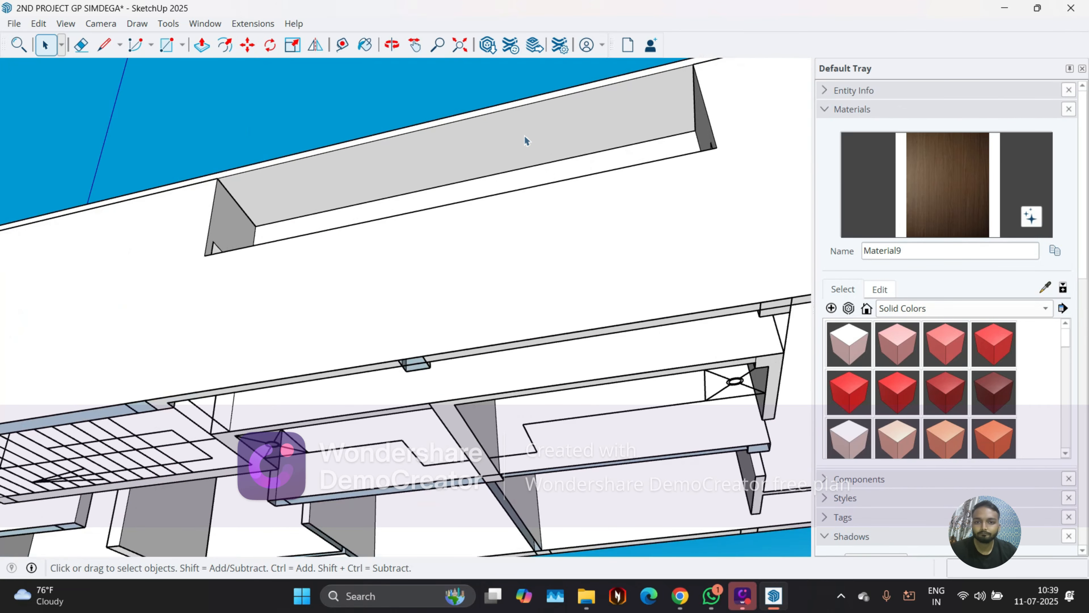
triple_click(524, 136)
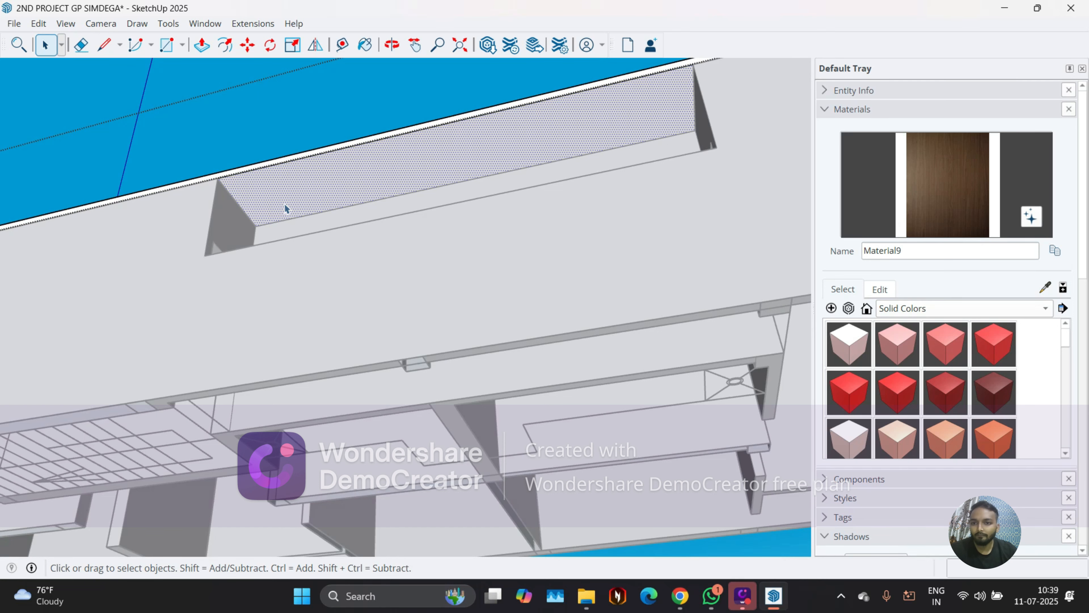
scroll(281, 203, up, 2)
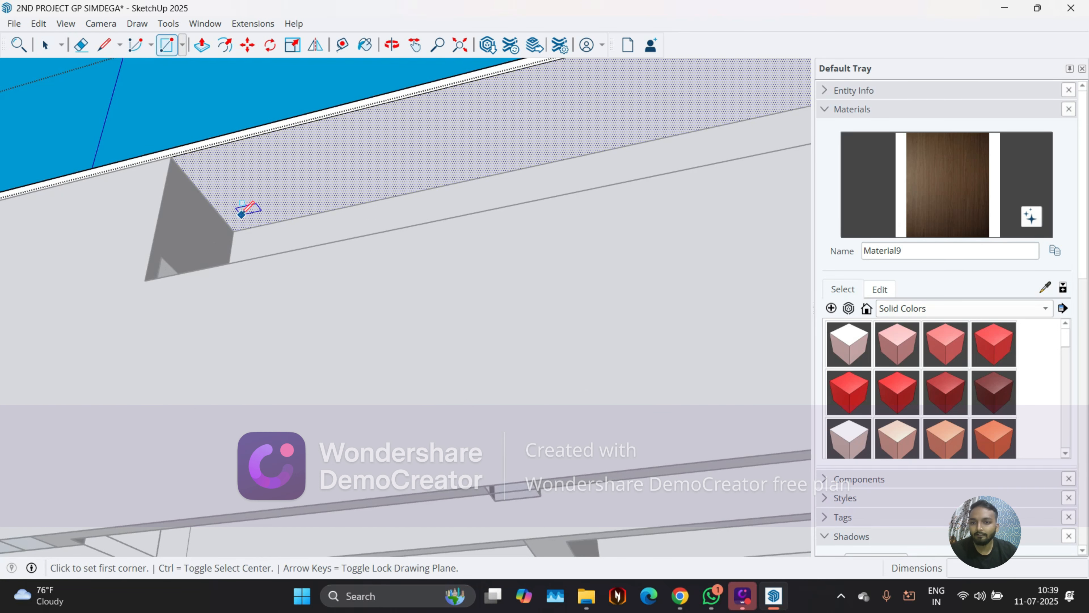
click(233, 231)
scroll(444, 175, down, 3)
scroll(536, 129, up, 2)
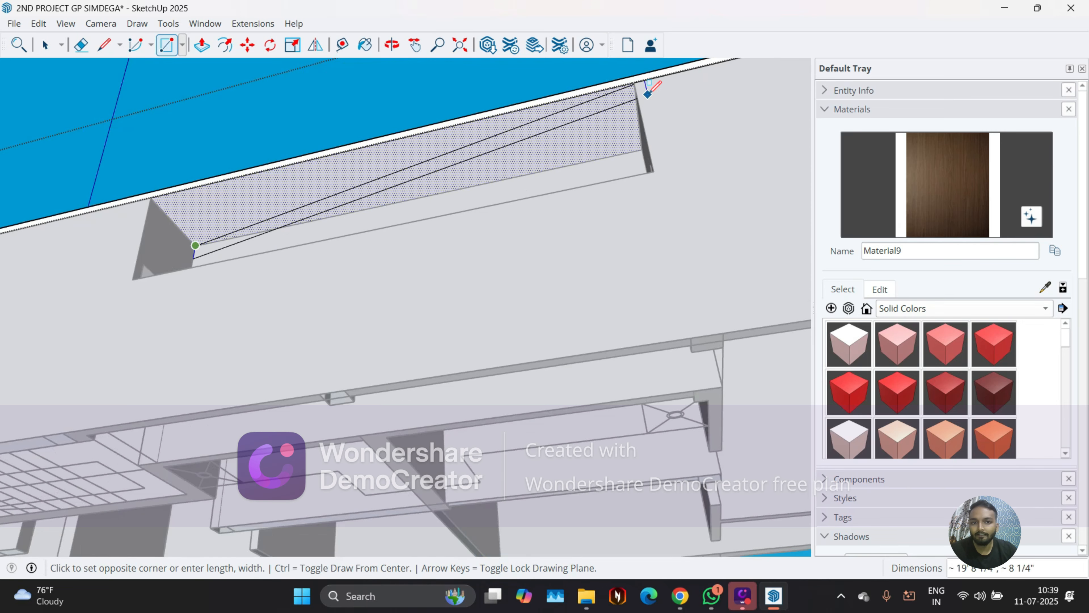
click(635, 82)
Push the rectangle 4" through the slab to cut an opening over the side passage
middle_drag(396, 139, 392, 179)
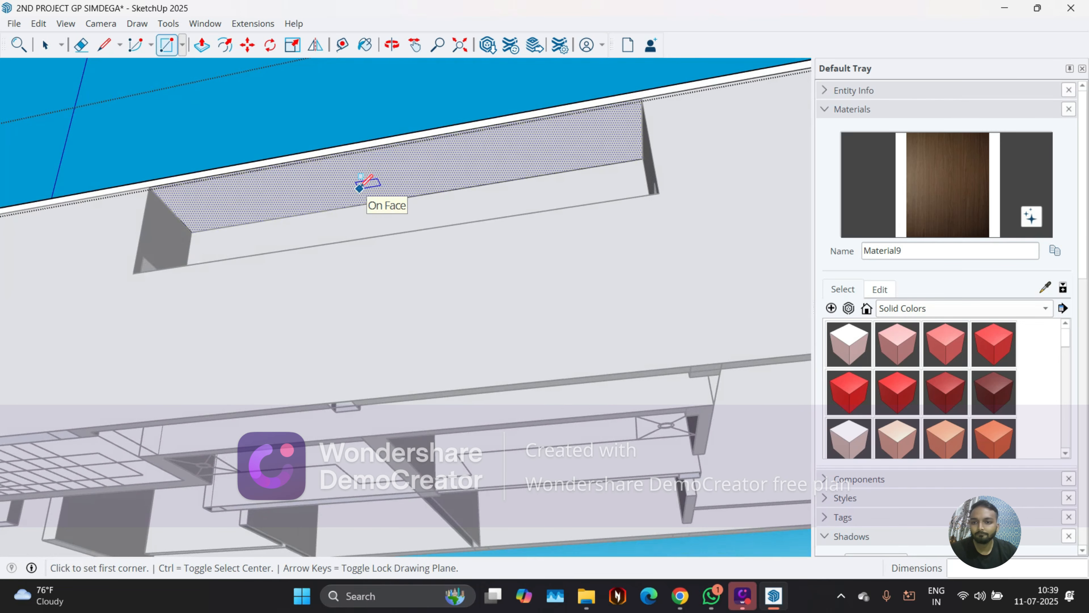
key(p)
click(344, 184)
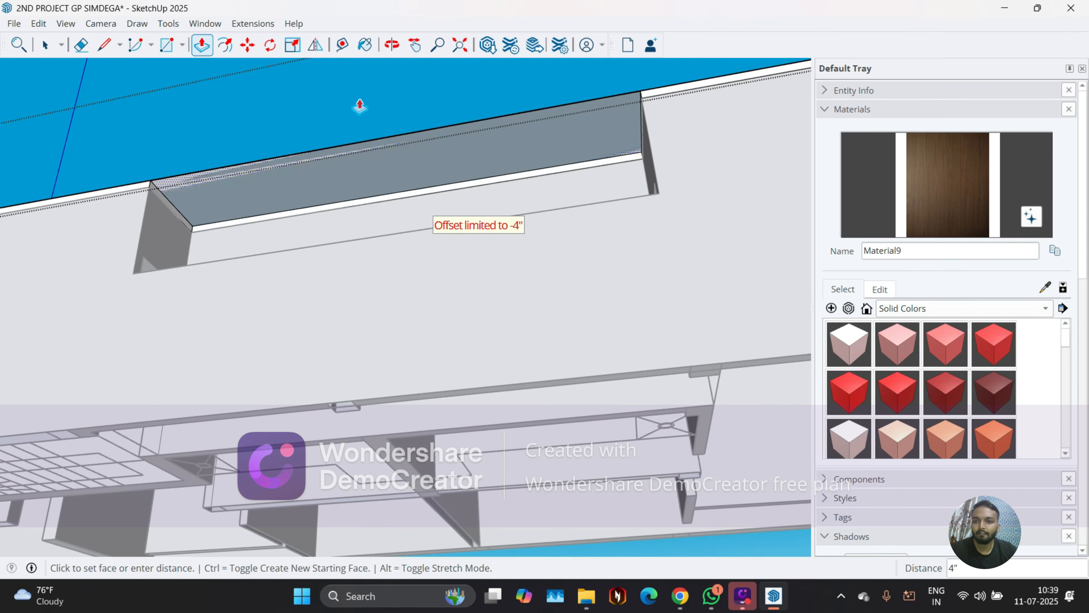
click(359, 104)
middle_drag(359, 104, 253, 331)
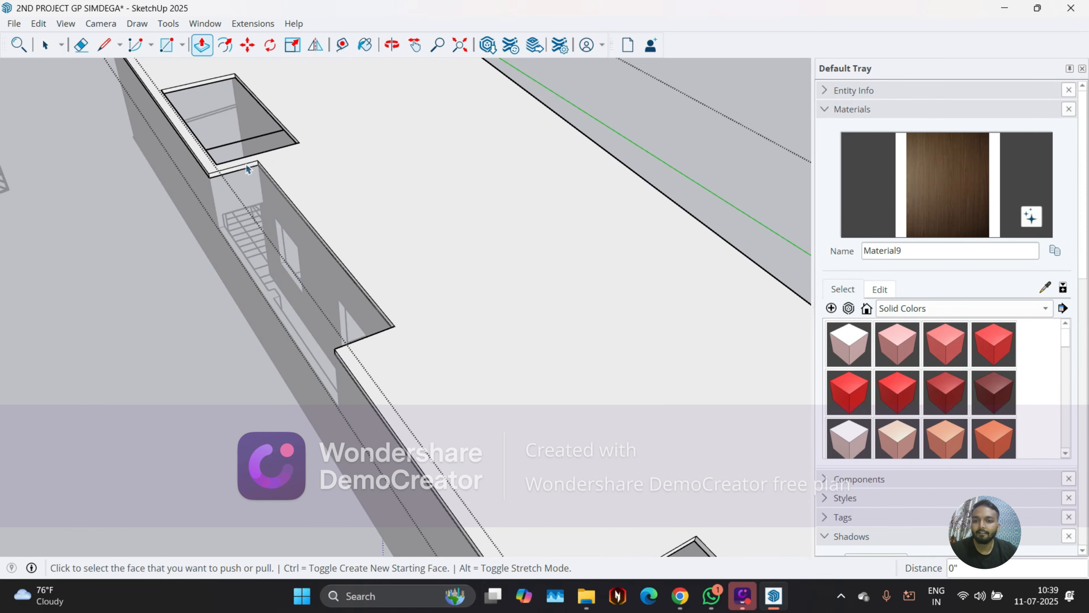
Reopen the slab group and extend the passage cutout's end face 3' over the side passage, beside the neighbouring rectangular opening
key(space)
scroll(155, 235, up, 3)
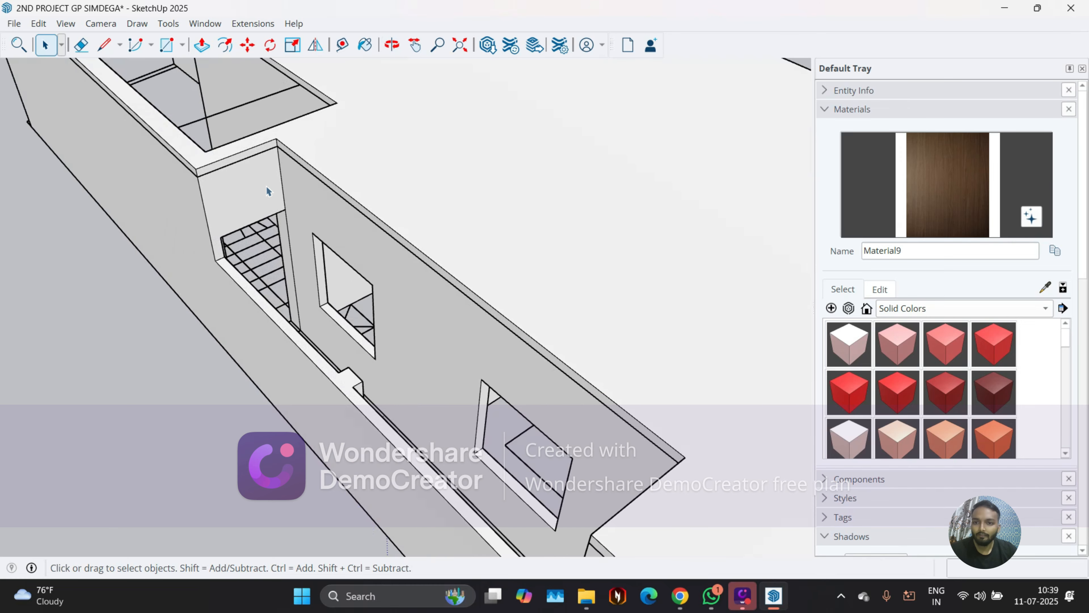
scroll(267, 186, up, 2)
double_click(235, 160)
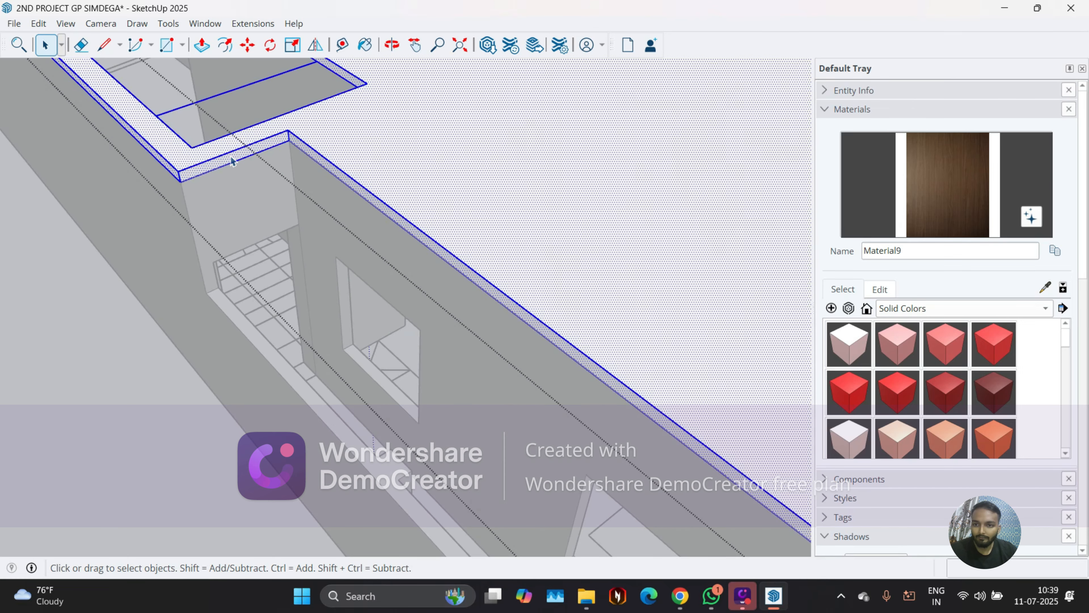
click(229, 166)
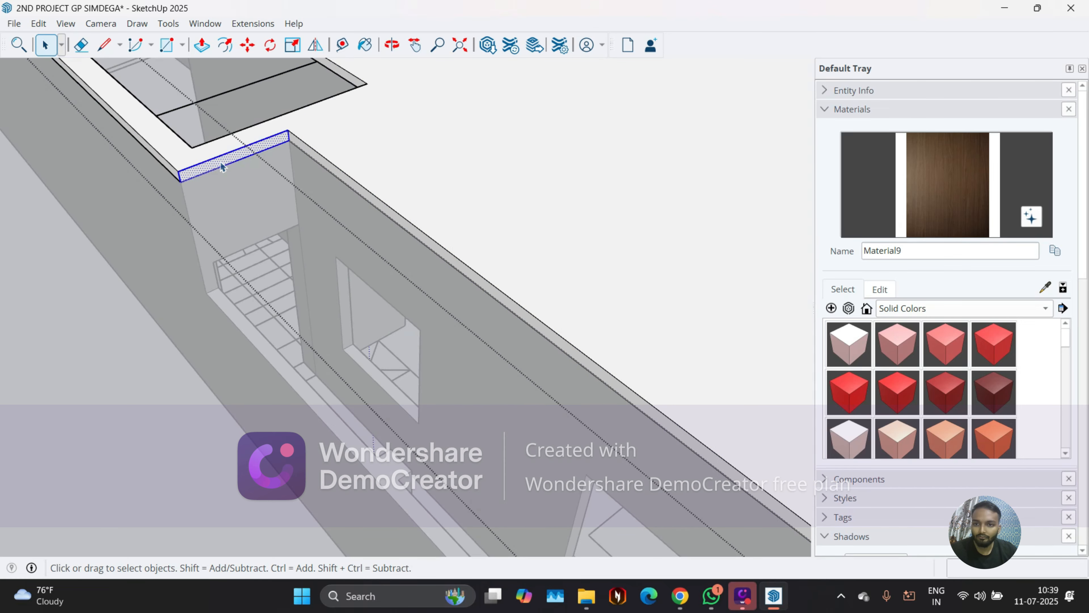
click(220, 168)
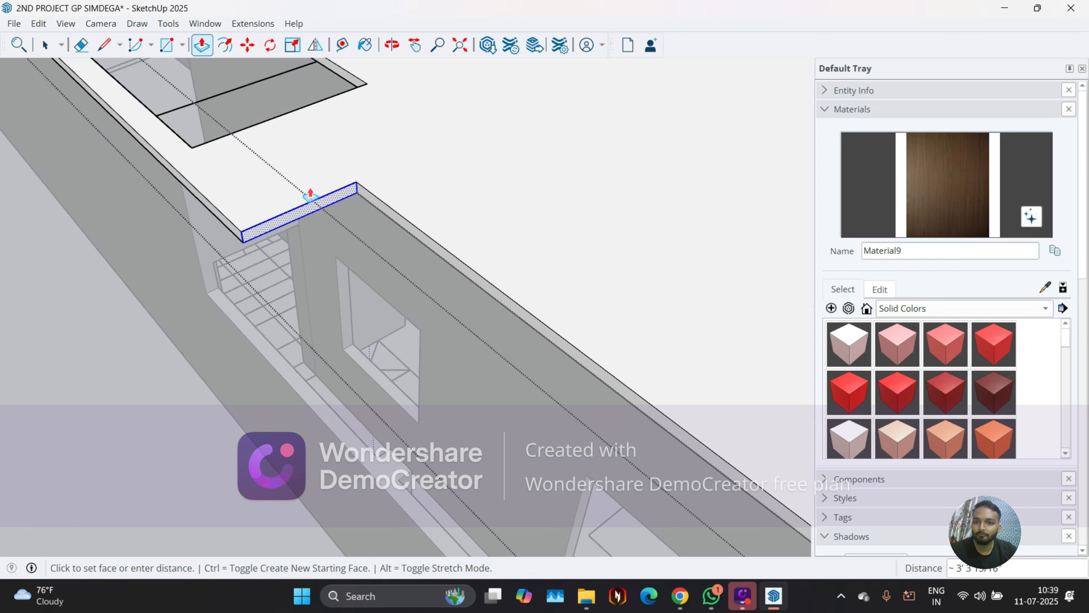
key(Return)
scroll(156, 122, down, 3)
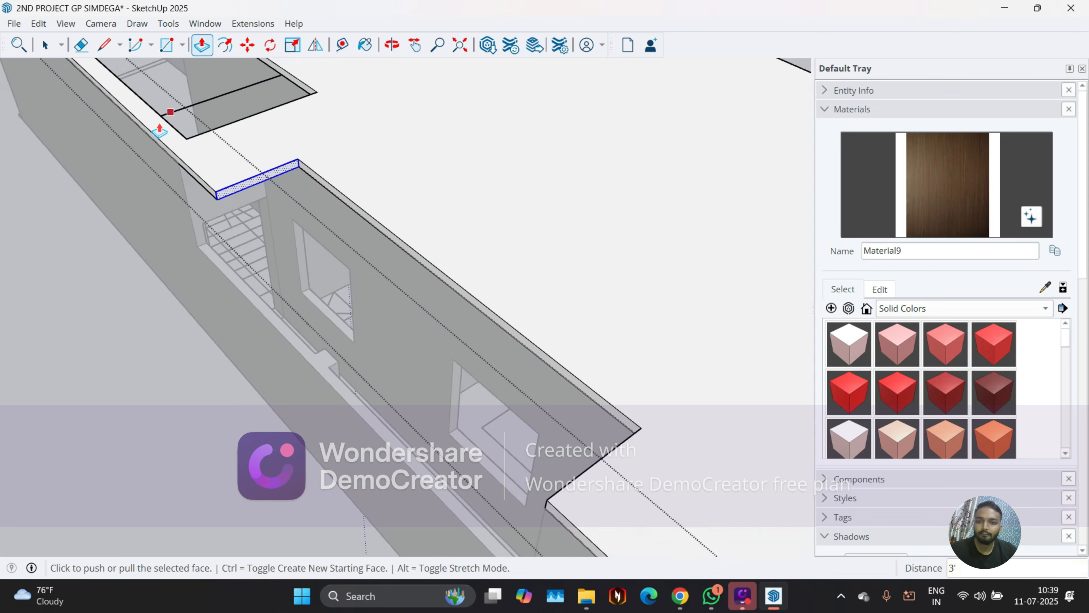
middle_drag(125, 220, 775, 236)
scroll(613, 238, up, 1)
scroll(474, 425, down, 4)
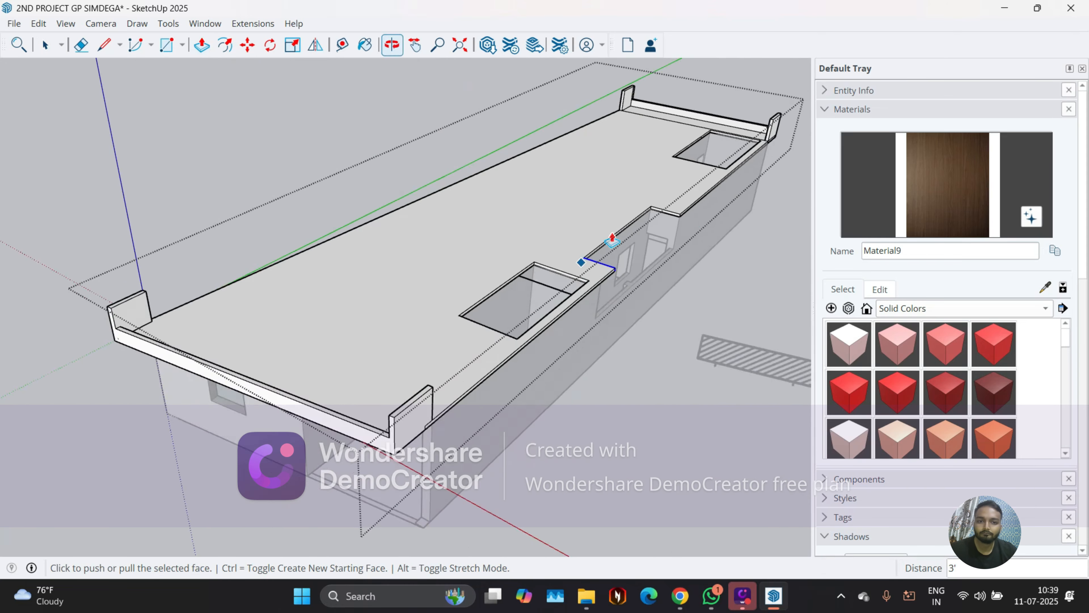
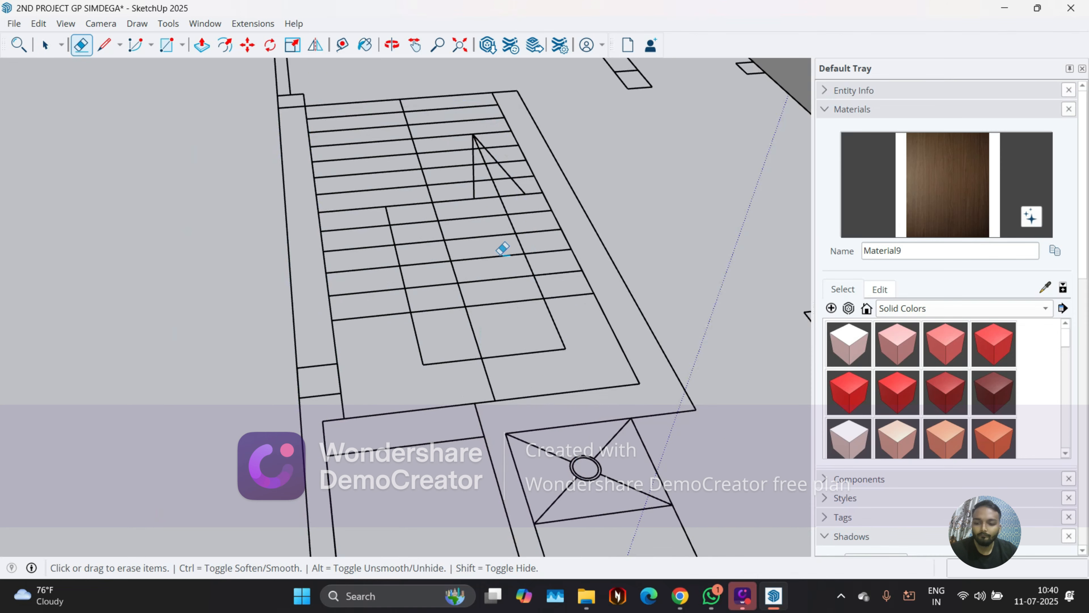
Undo the erasure of the walls and erase the leftover vertical edge beside the stair doorway inside the side passage's wall group
ctrl+click(508, 257)
key(space)
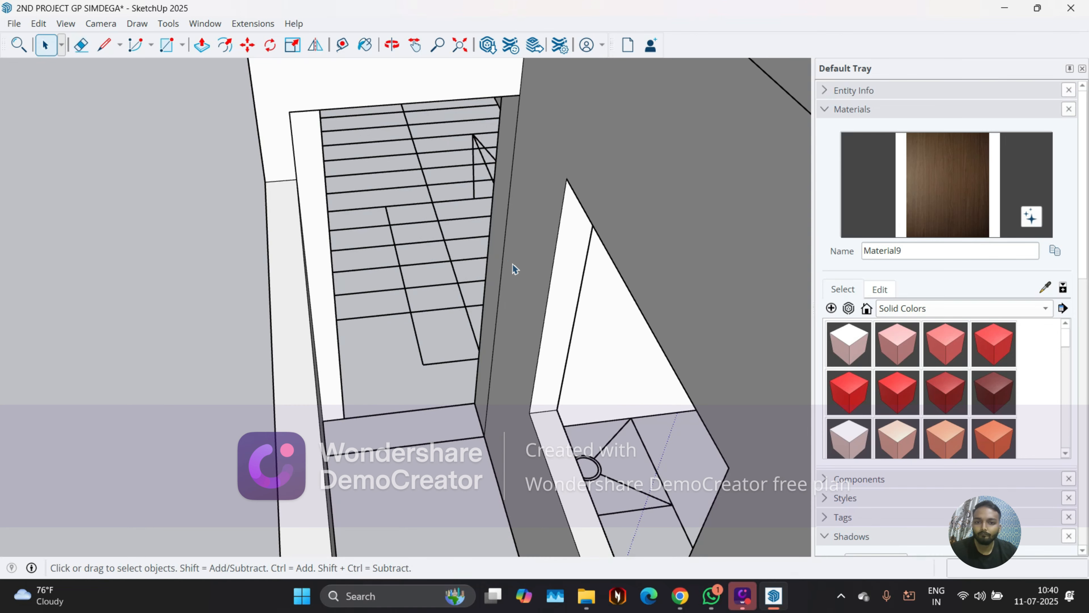
click(508, 273)
click(500, 280)
click(500, 280)
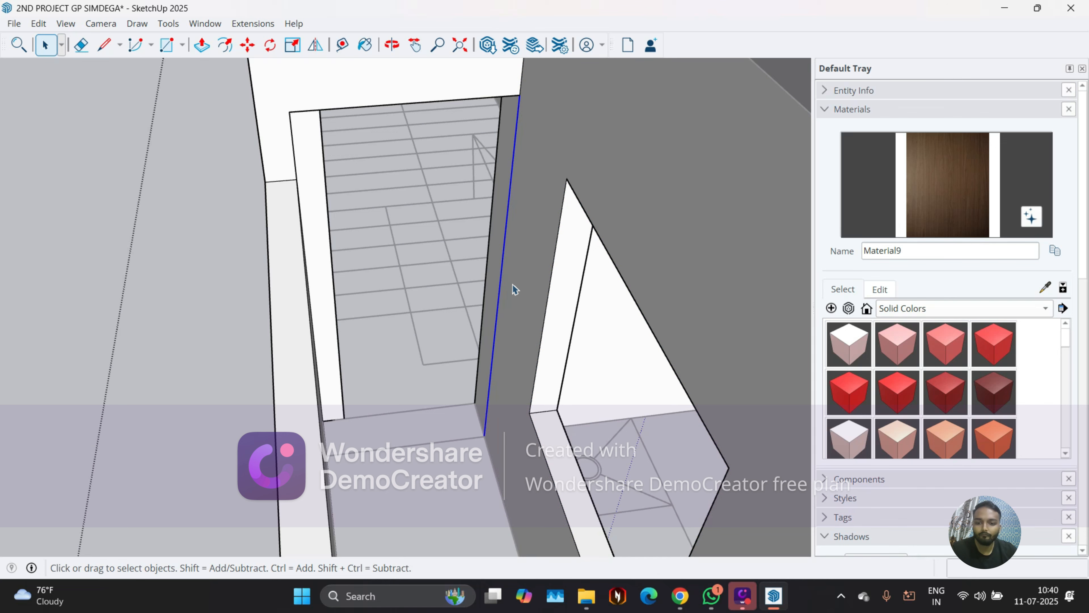
key(e)
click(499, 281)
mouse_move(489, 284)
middle_down()
mouse_move(348, 280)
mouse_move(639, 318)
mouse_move(204, 295)
mouse_move(513, 309)
mouse_move(601, 351)
mouse_move(583, 356)
middle_up()
key(space)
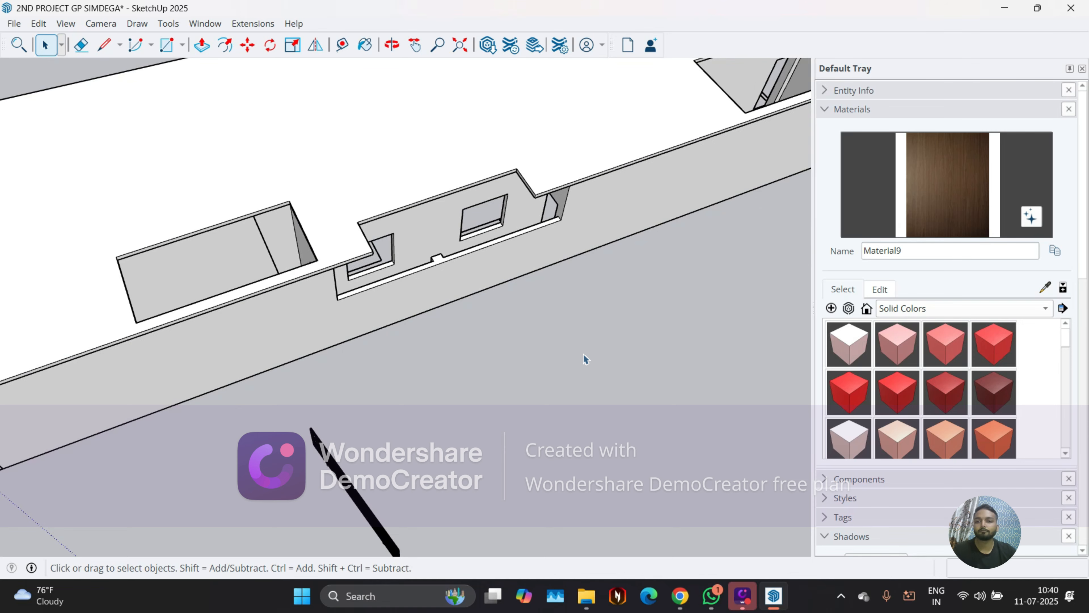
Examine the slab's three openings and their alignment with the side wall from outside and from above
scroll(583, 358, down, 5)
middle_drag(498, 369, 528, 281)
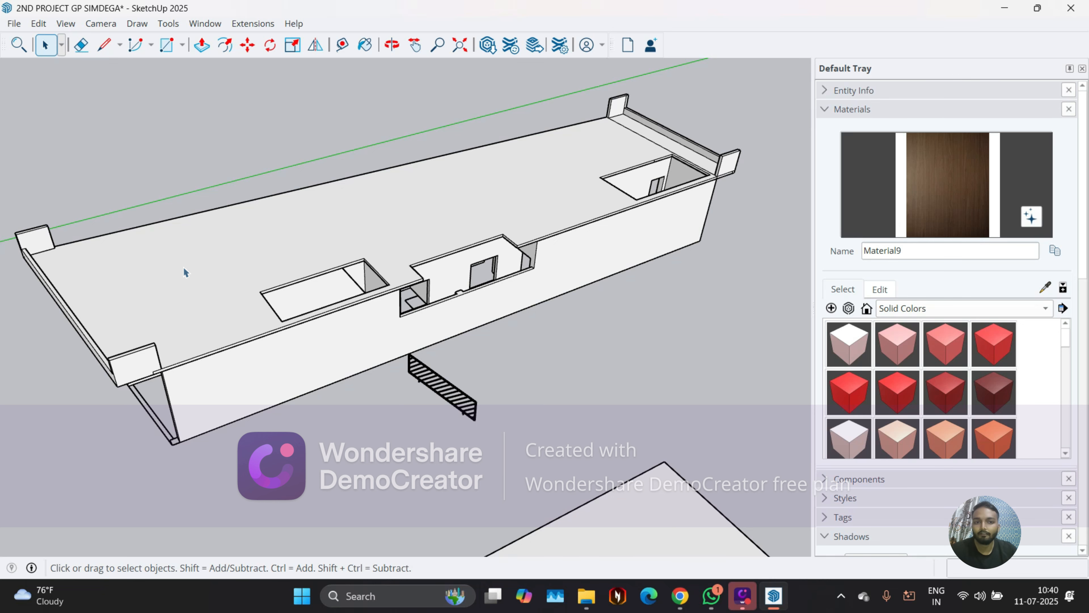
middle_drag(419, 301, 372, 396)
scroll(307, 170, down, 1)
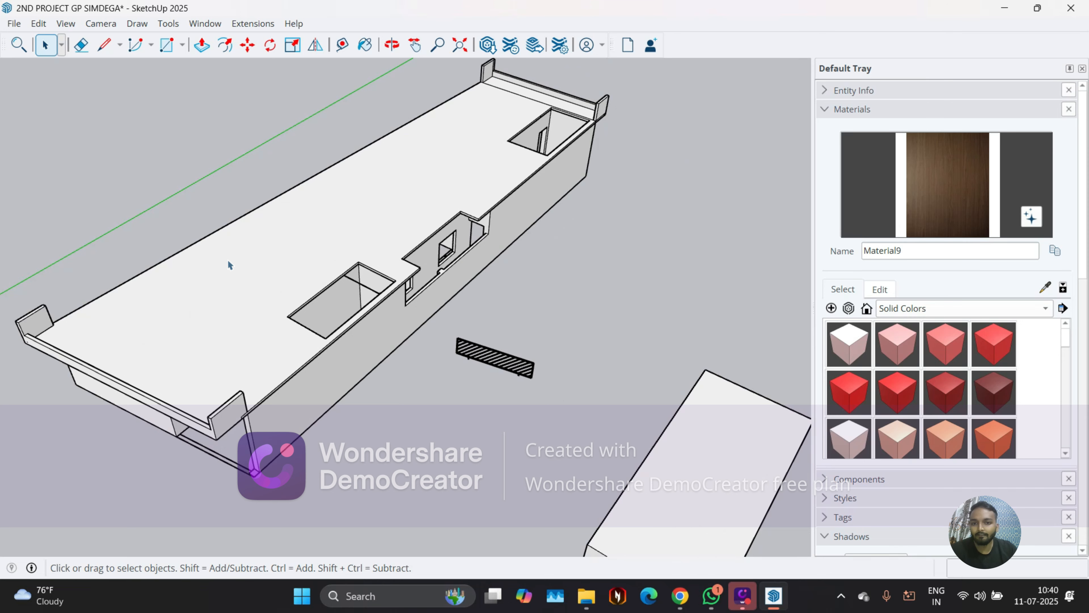
middle_drag(227, 259, 426, 262)
scroll(371, 230, up, 4)
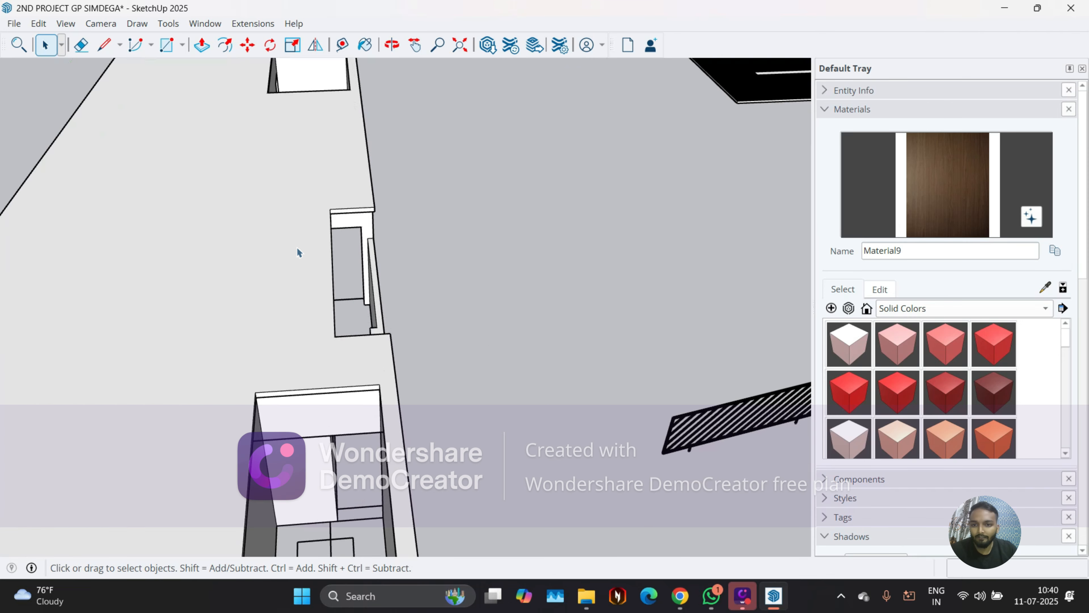
middle_drag(298, 251, 323, 324)
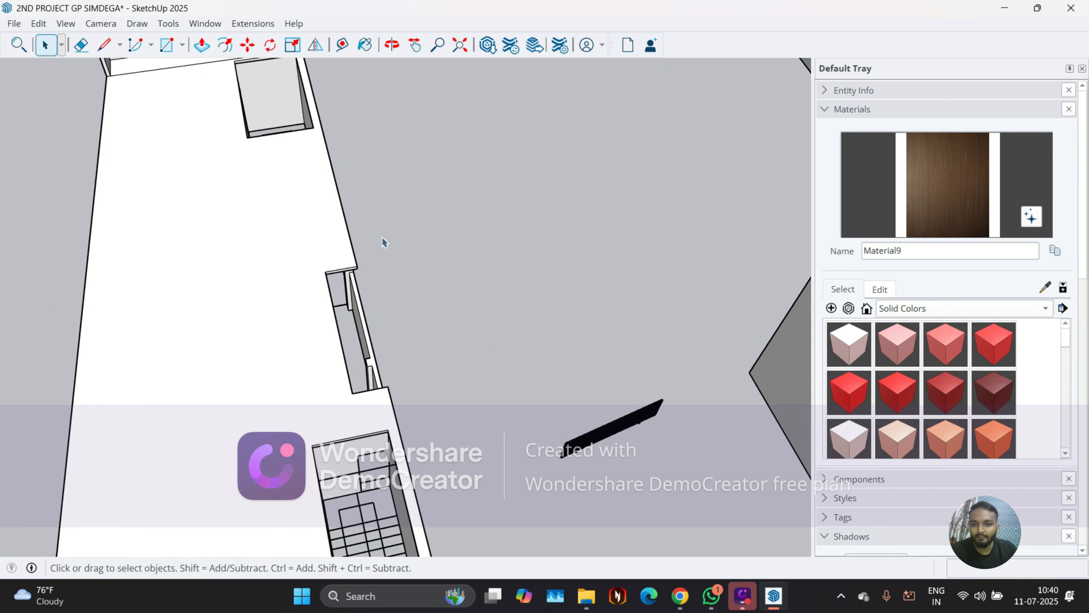
middle_drag(370, 364, 325, 426)
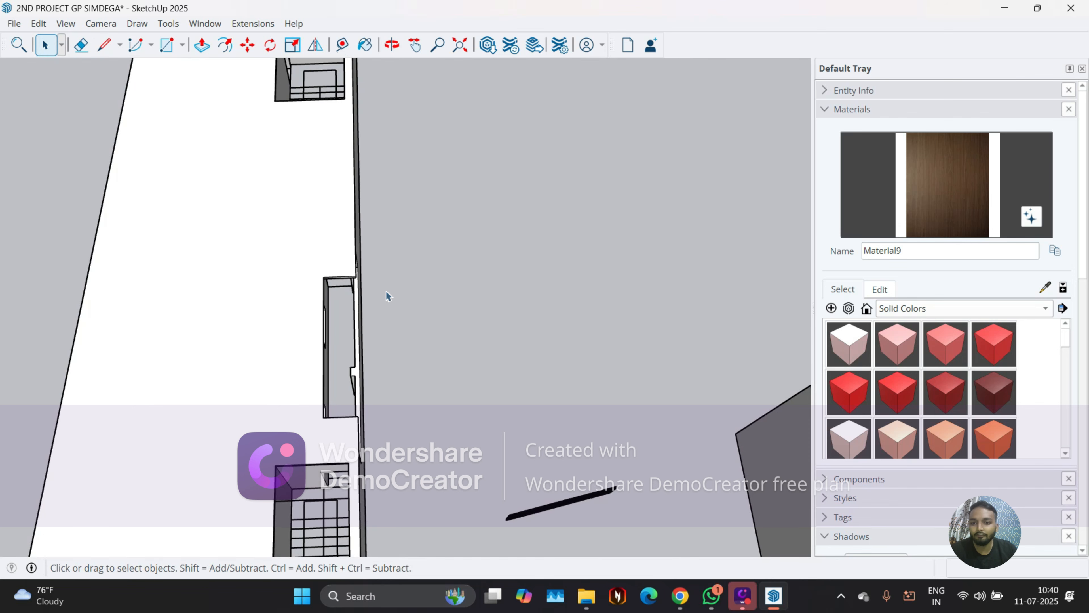
middle_drag(387, 296, 325, 277)
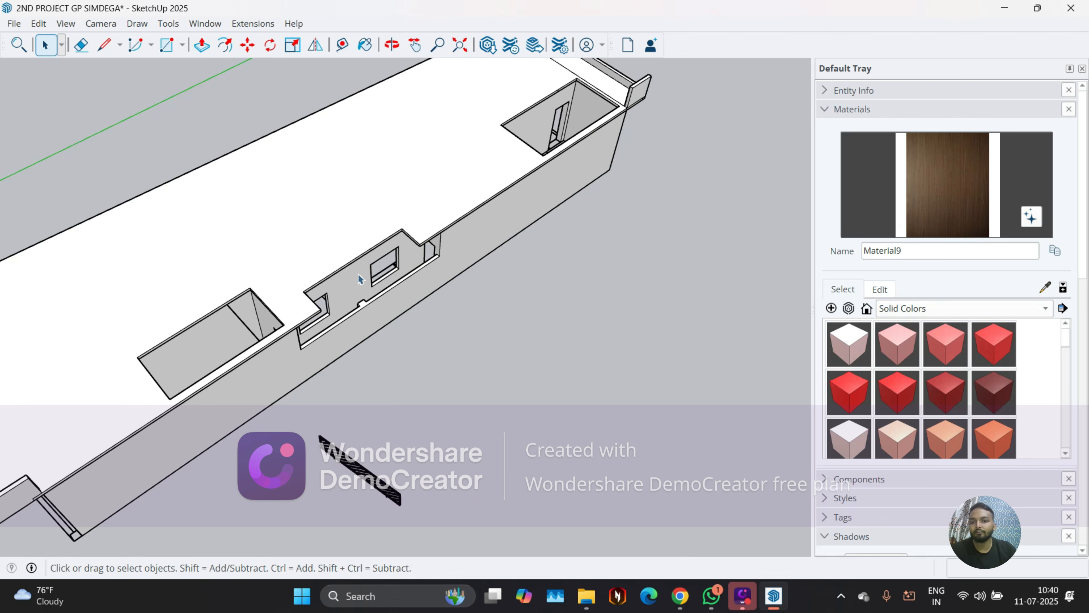
Examine the passage cutout up close, checking the stair doorway, windows and lowered outer wall from both ends
middle_drag(349, 276, 177, 326)
scroll(430, 241, up, 5)
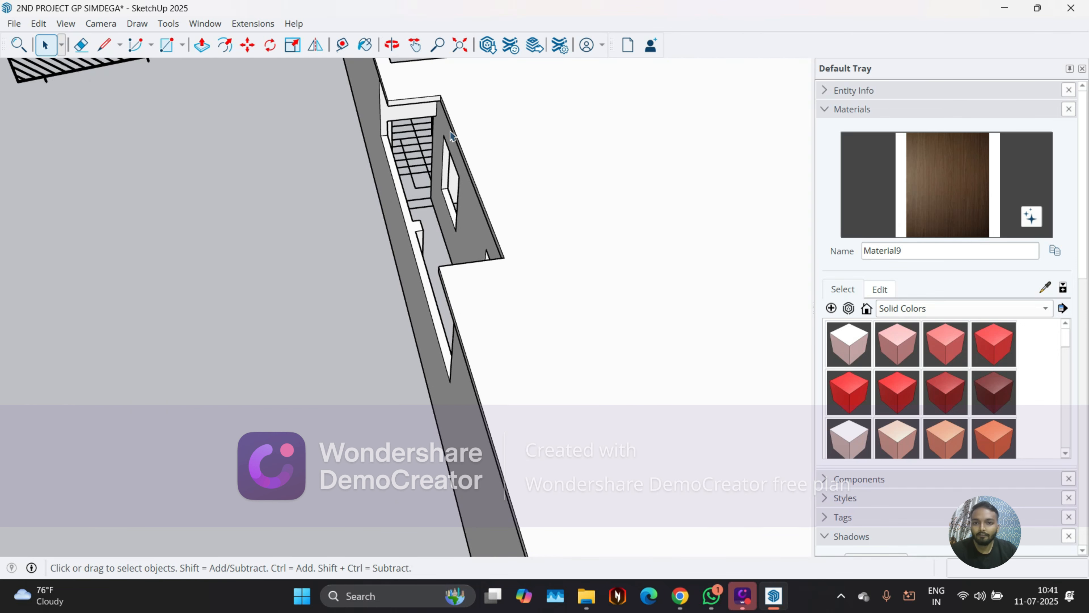
scroll(428, 171, down, 3)
middle_drag(428, 170, 479, 175)
scroll(439, 191, up, 4)
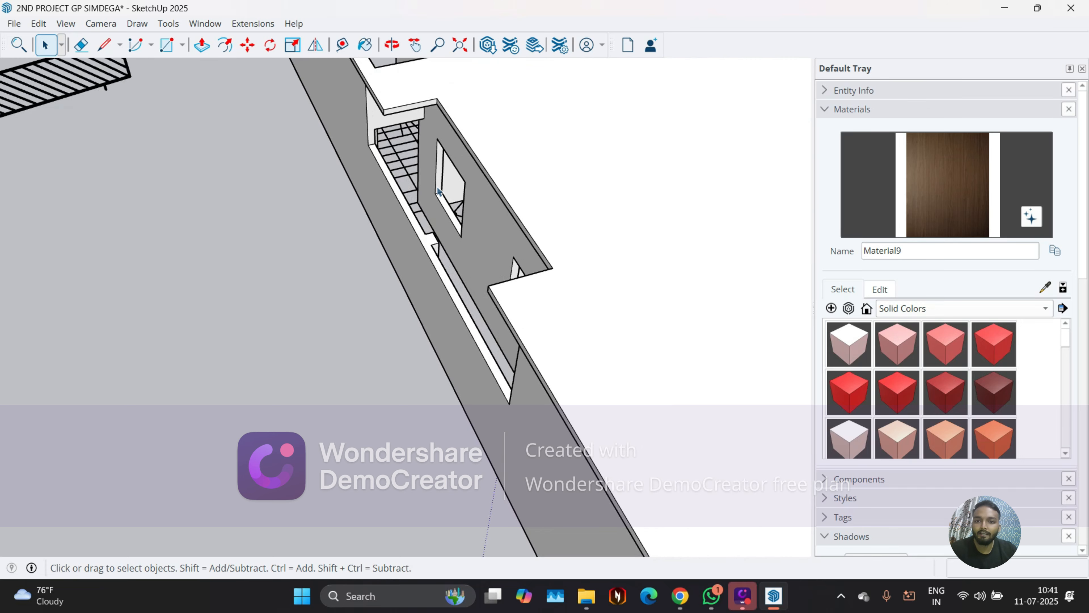
scroll(433, 203, down, 3)
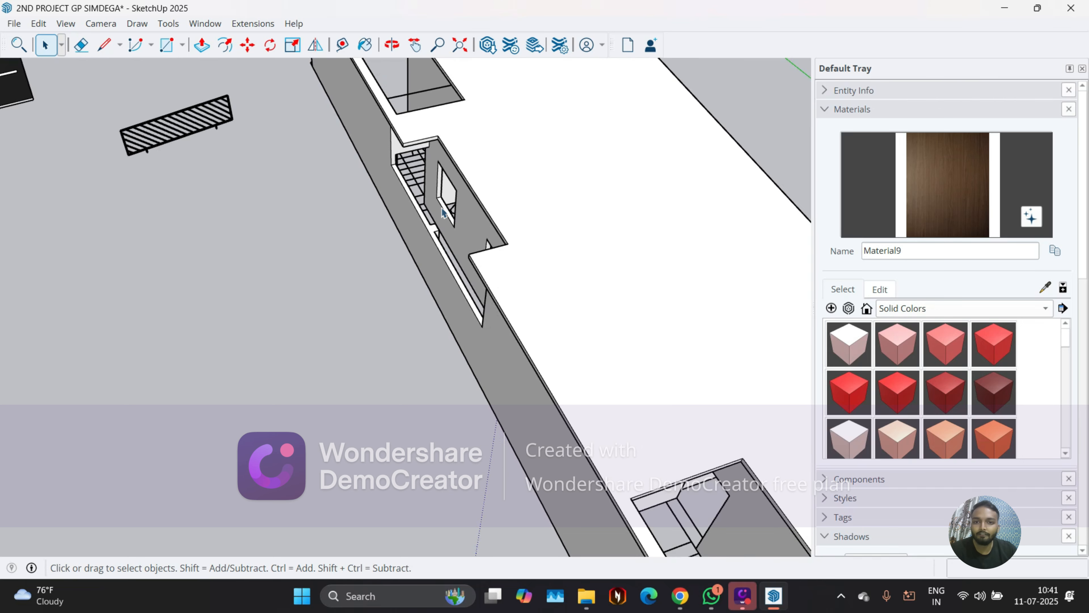
middle_drag(433, 203, 471, 174)
middle_drag(399, 187, 549, 190)
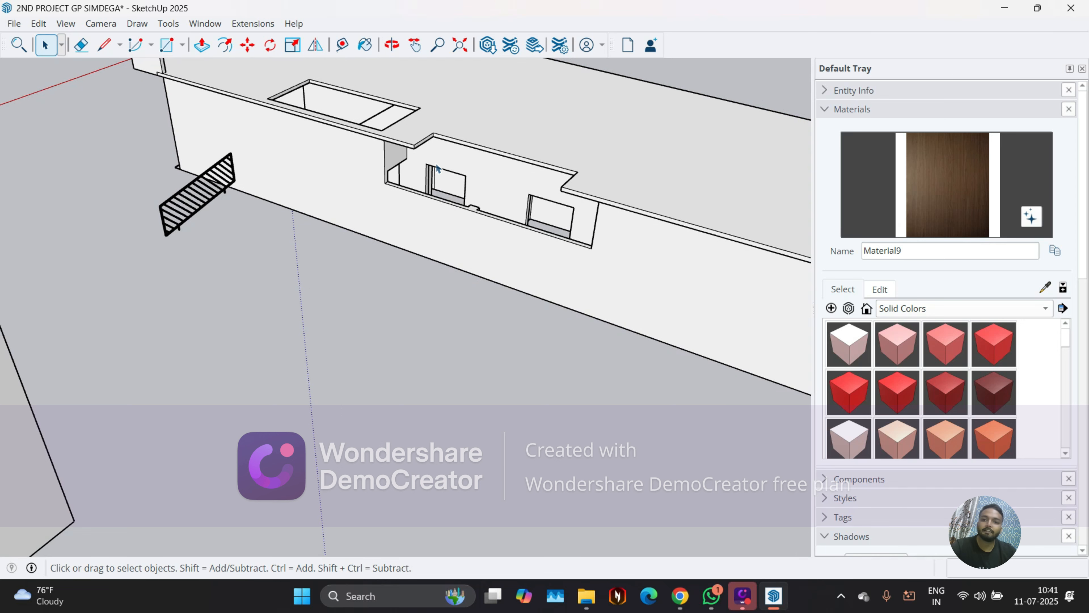
middle_drag(417, 151, 210, 155)
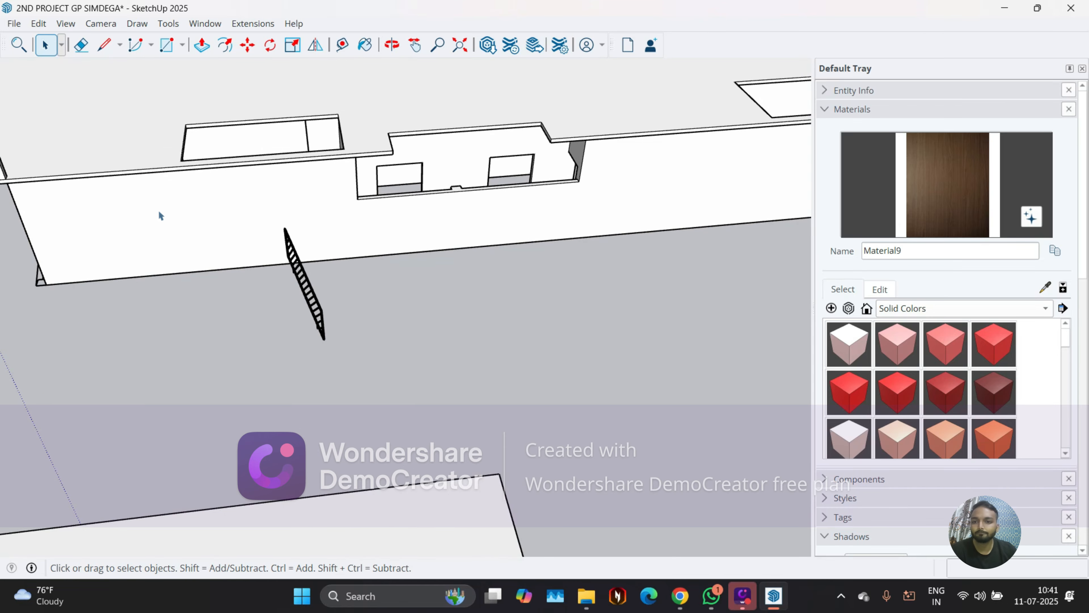
middle_drag(493, 130, 298, 226)
scroll(298, 226, down, 2)
middle_drag(492, 255, 445, 271)
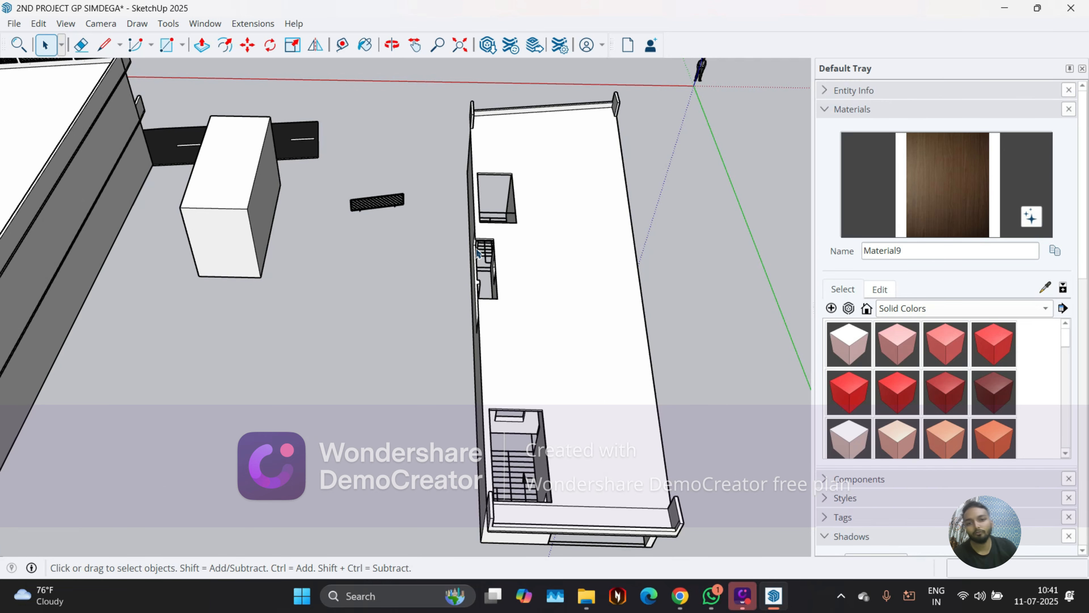
Compare the revised copy with the original building and check the shortened cutout above the passage windows
scroll(459, 202, down, 2)
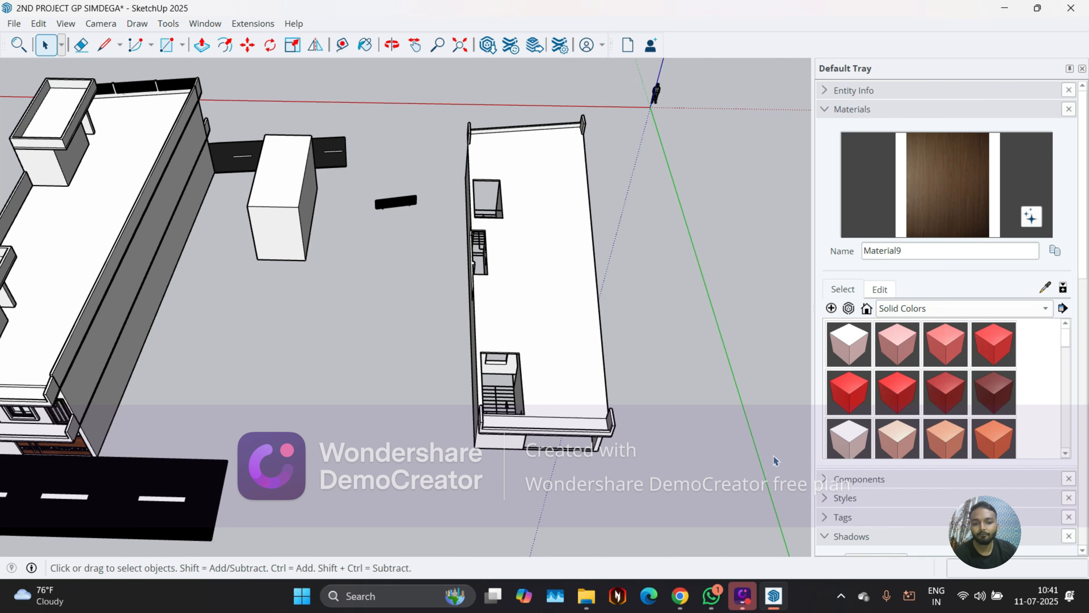
scroll(561, 432, up, 3)
scroll(487, 336, down, 2)
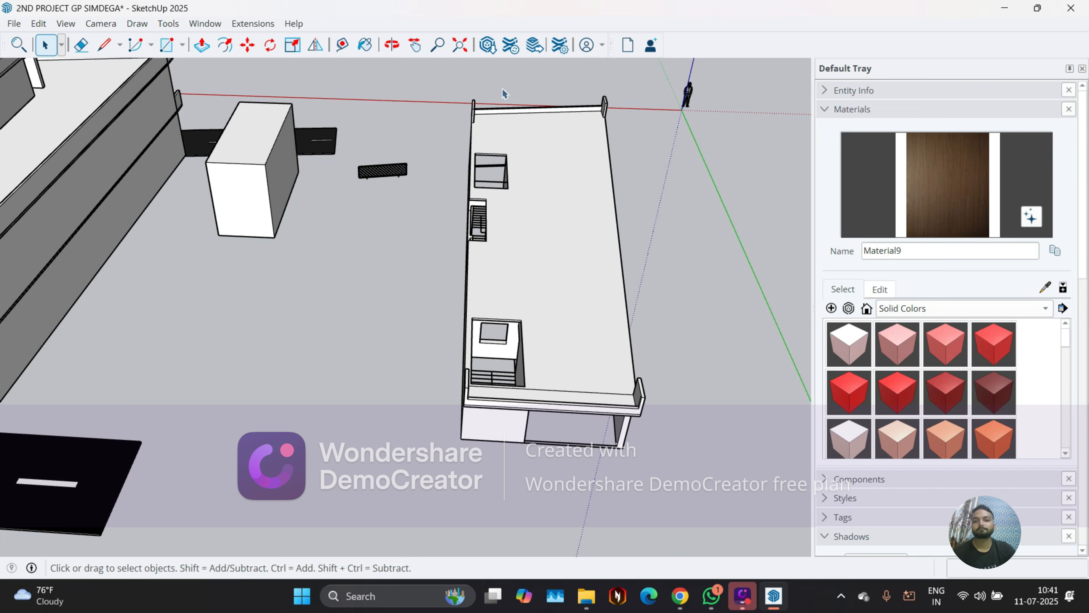
mouse_move(460, 227)
middle_down()
mouse_move(482, 236)
mouse_move(439, 223)
middle_up()
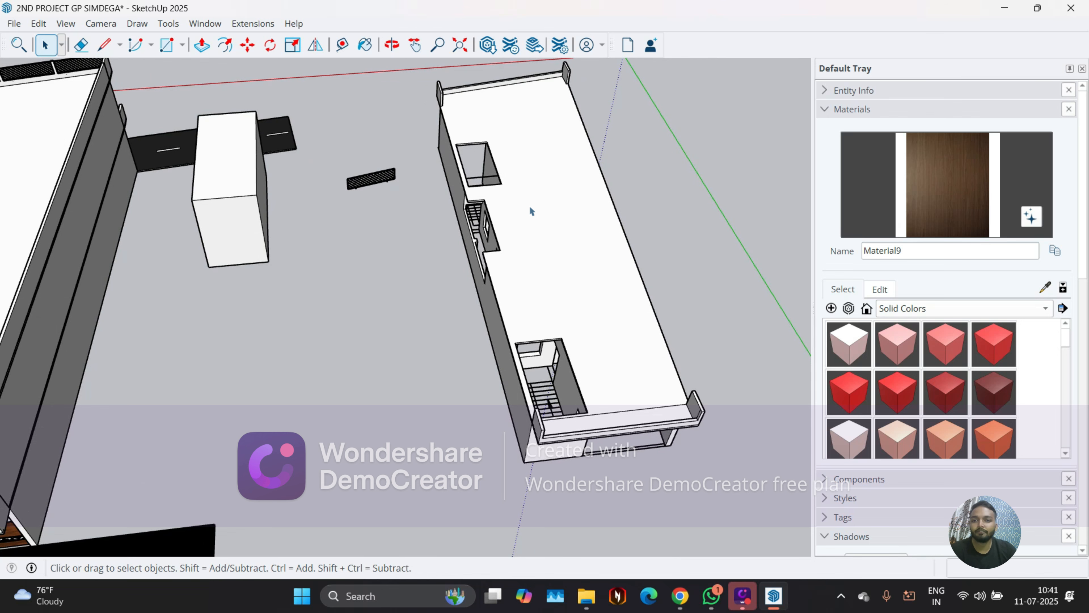
scroll(477, 228, up, 4)
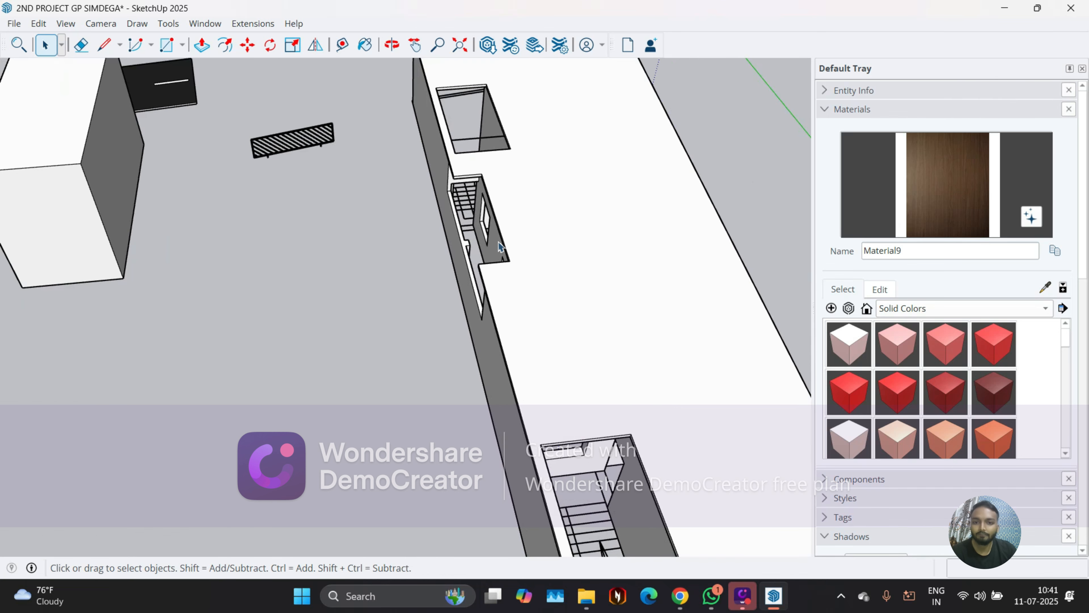
middle_drag(452, 269, 499, 320)
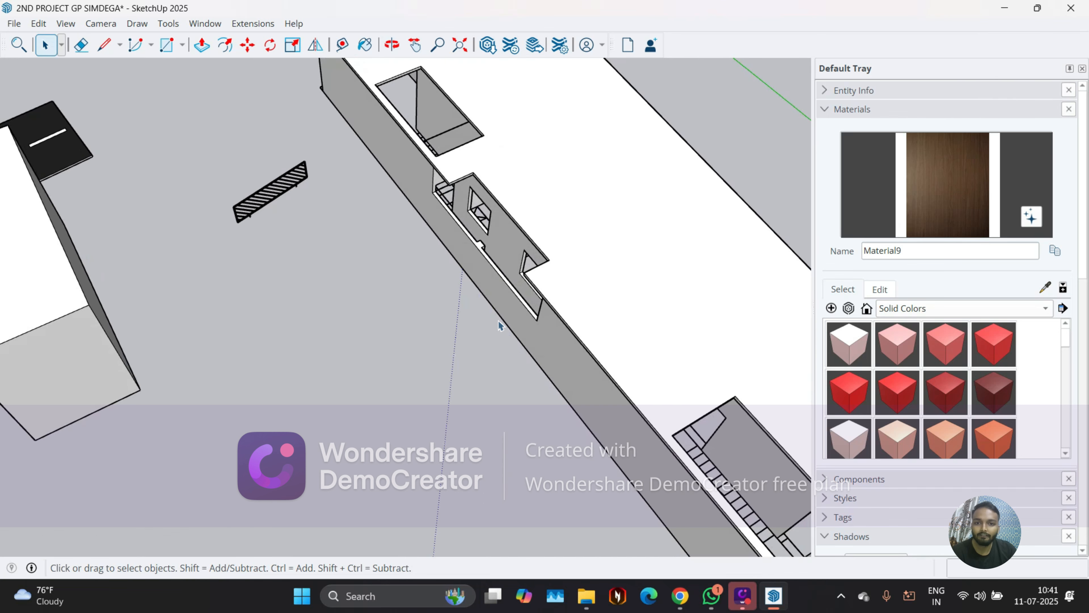
scroll(365, 373, down, 2)
middle_drag(358, 383, 519, 336)
scroll(444, 240, up, 5)
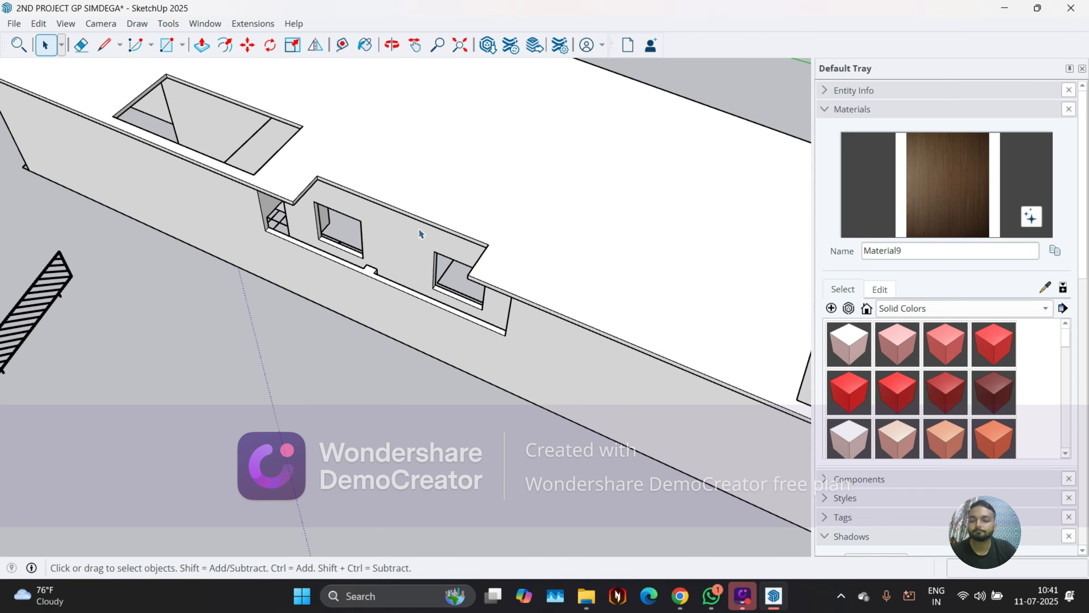
middle_drag(418, 228, 312, 240)
scroll(312, 240, up, 3)
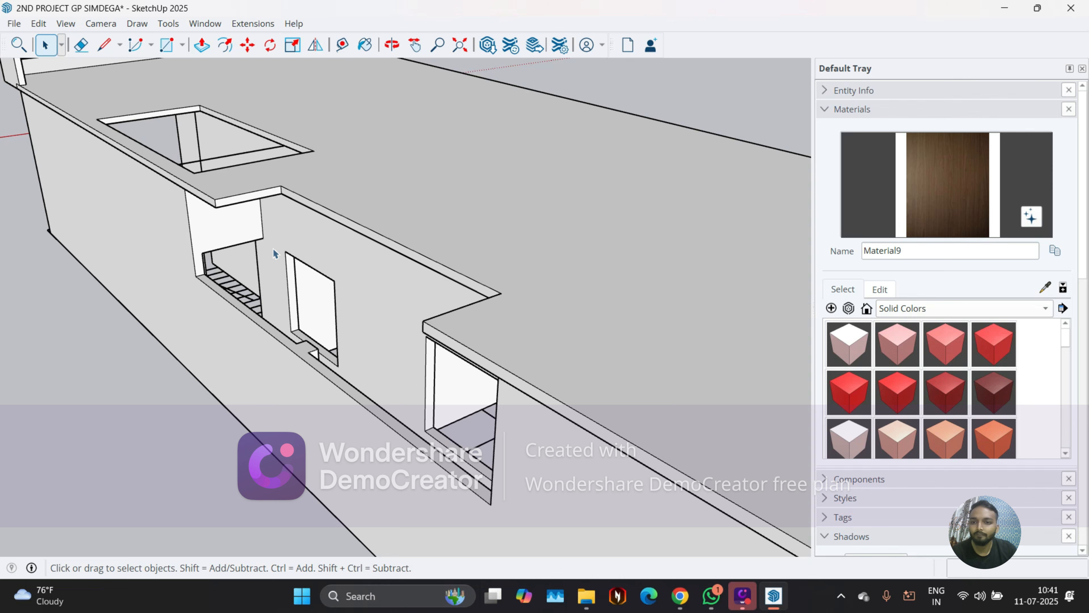
Review the passage cutout together with the parapet end of the slab, and survey the whole site with both buildings
scroll(208, 303, down, 2)
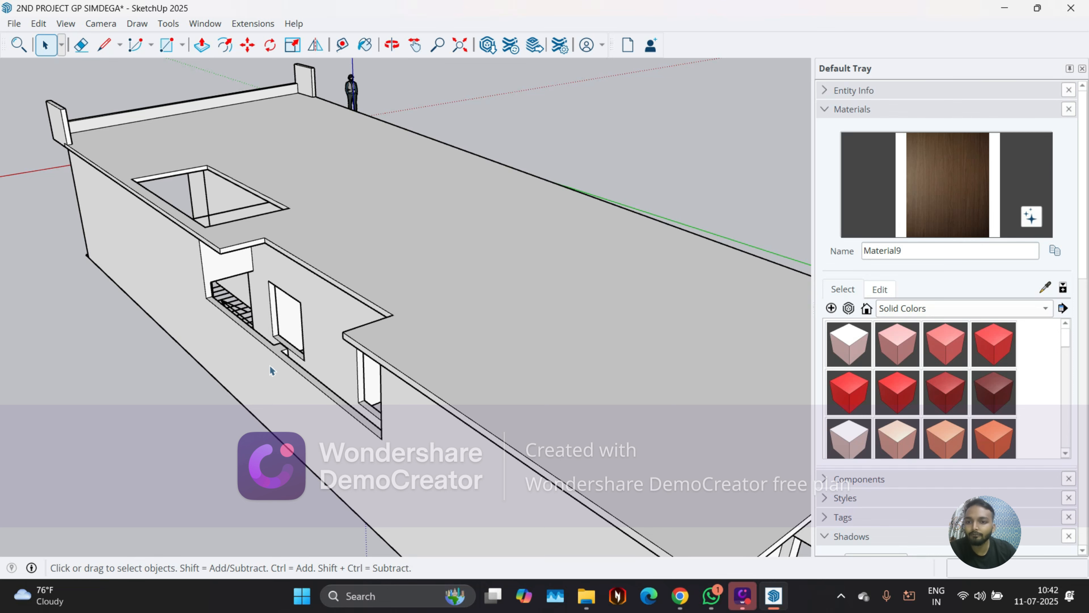
scroll(262, 352, down, 1)
middle_drag(254, 339, 339, 333)
scroll(343, 327, up, 3)
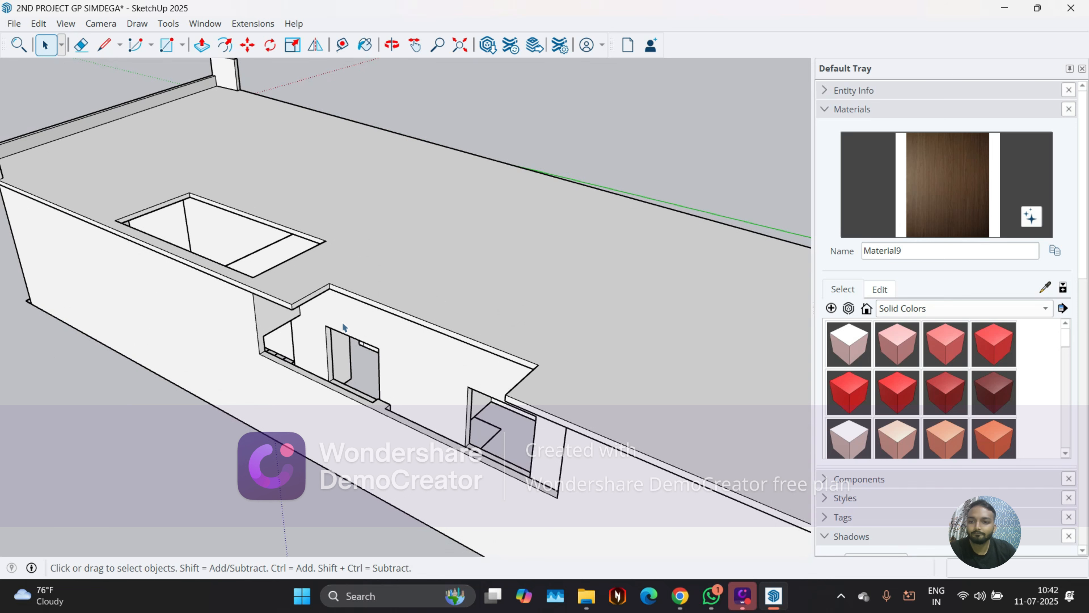
scroll(267, 301, down, 3)
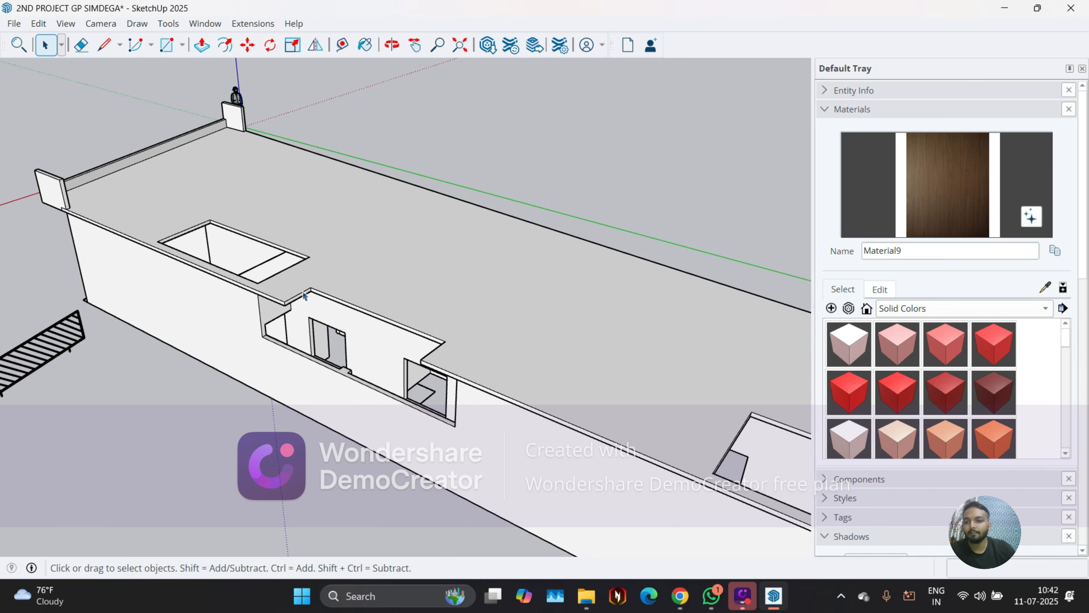
middle_drag(323, 339, 331, 363)
scroll(410, 371, down, 3)
scroll(410, 365, up, 1)
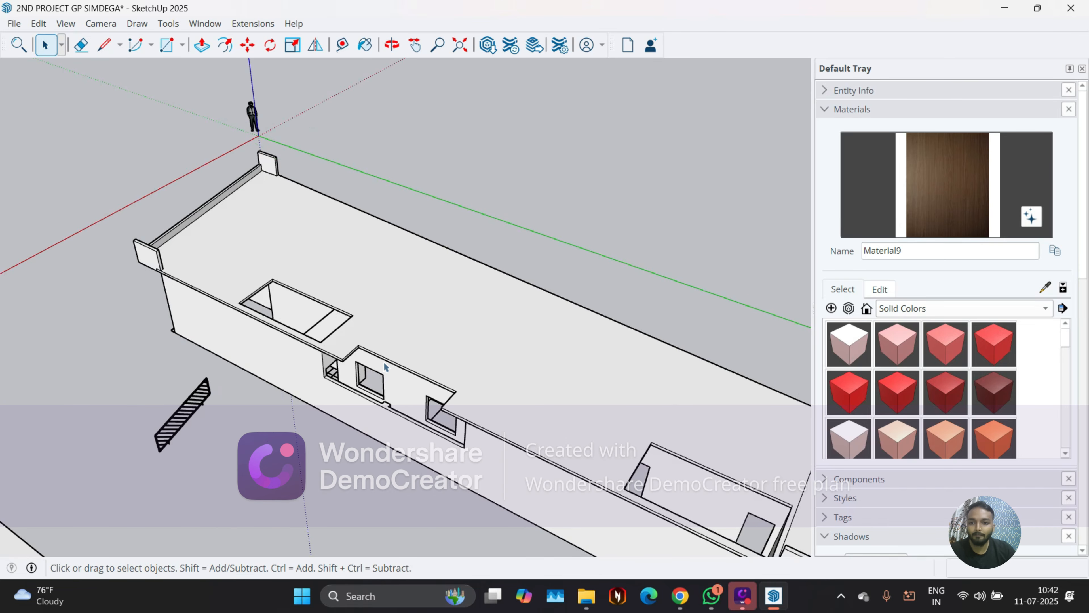
middle_drag(210, 234, 327, 227)
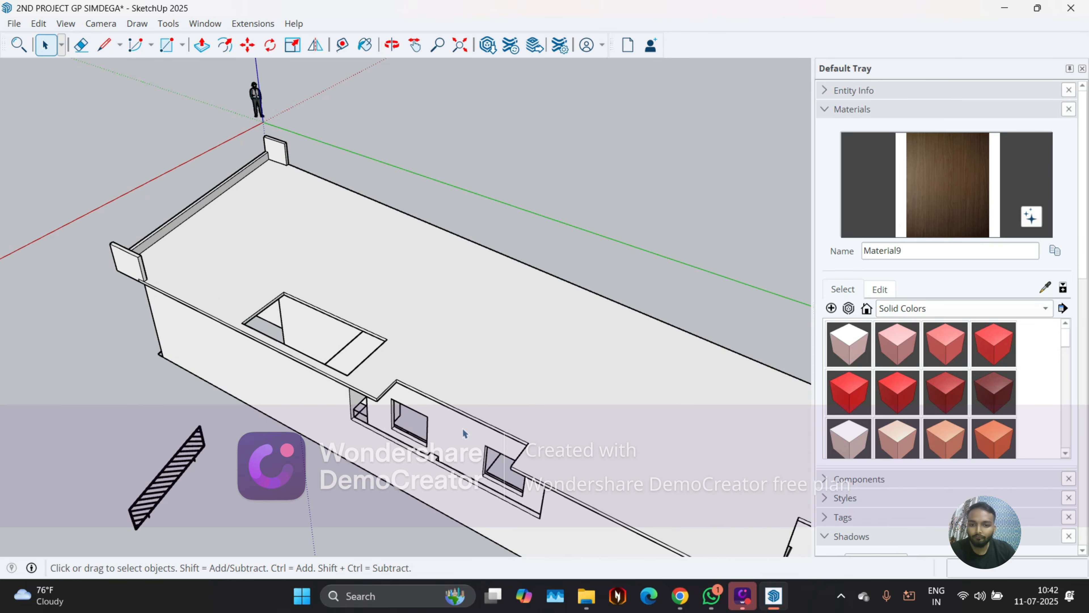
scroll(273, 234, down, 5)
middle_drag(278, 212, 258, 180)
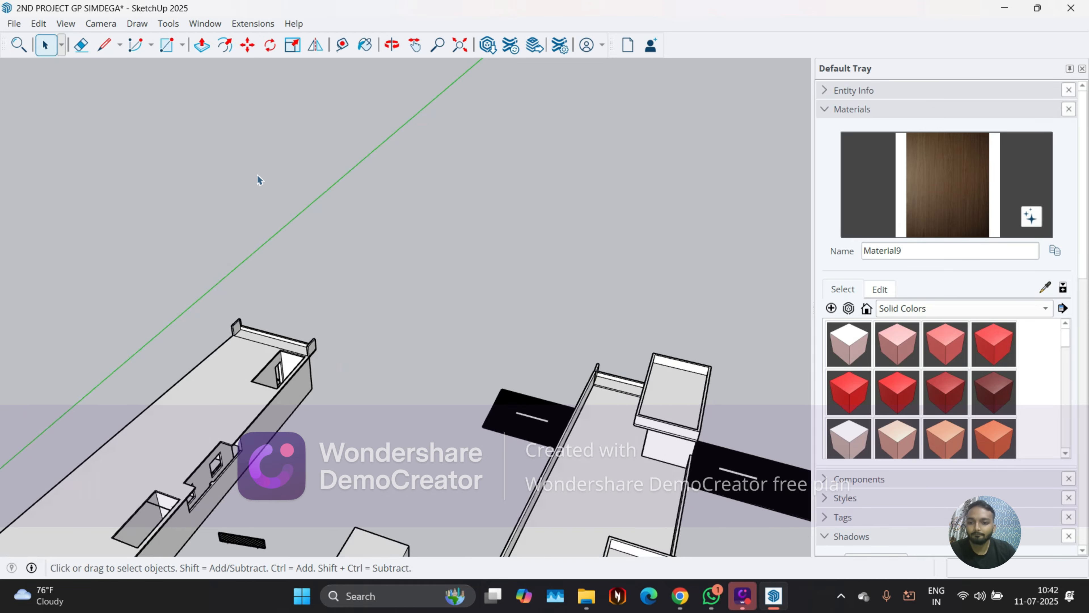
Copy the upper-floor wall group from the original building onto the revised copy, aligned to the slab's front side-wall corner
scroll(258, 180, down, 3)
scroll(429, 459, up, 4)
middle_drag(429, 459, 414, 380)
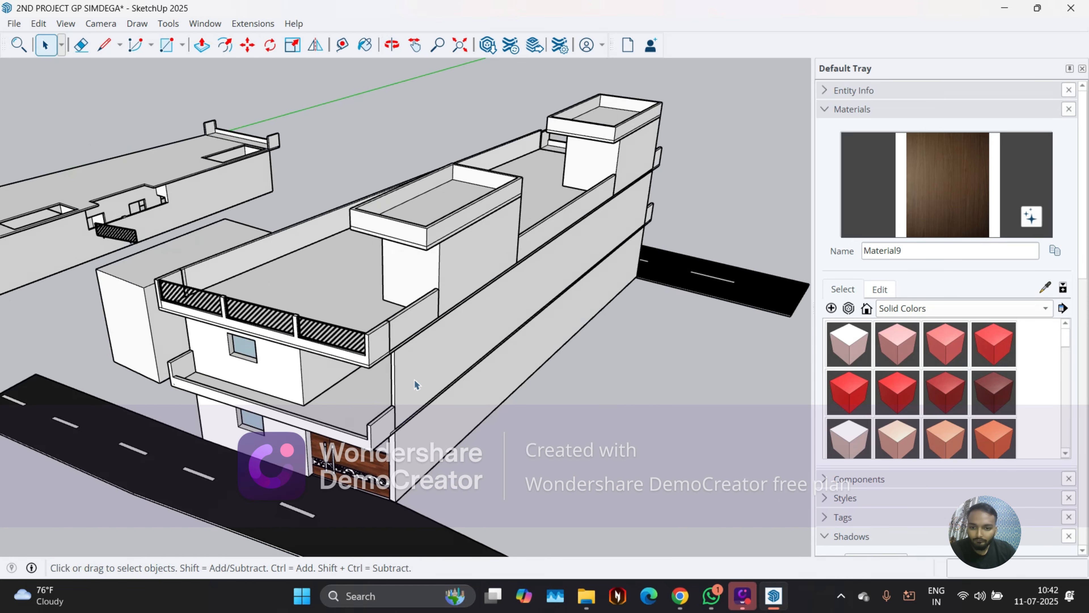
click(416, 380)
scroll(402, 382, up, 3)
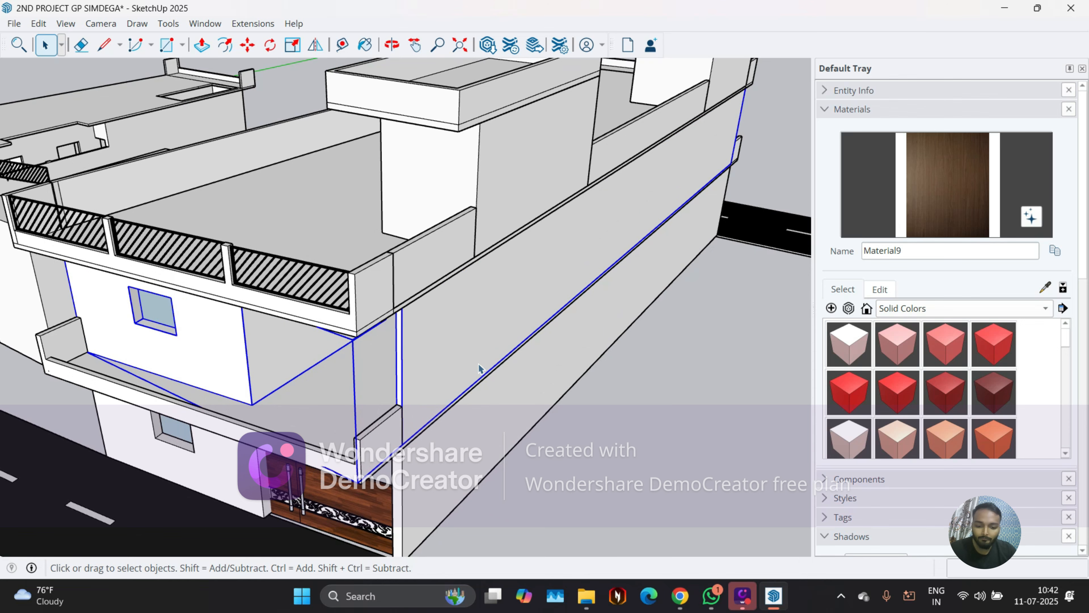
key(m)
key(ctrl)
scroll(480, 364, up, 4)
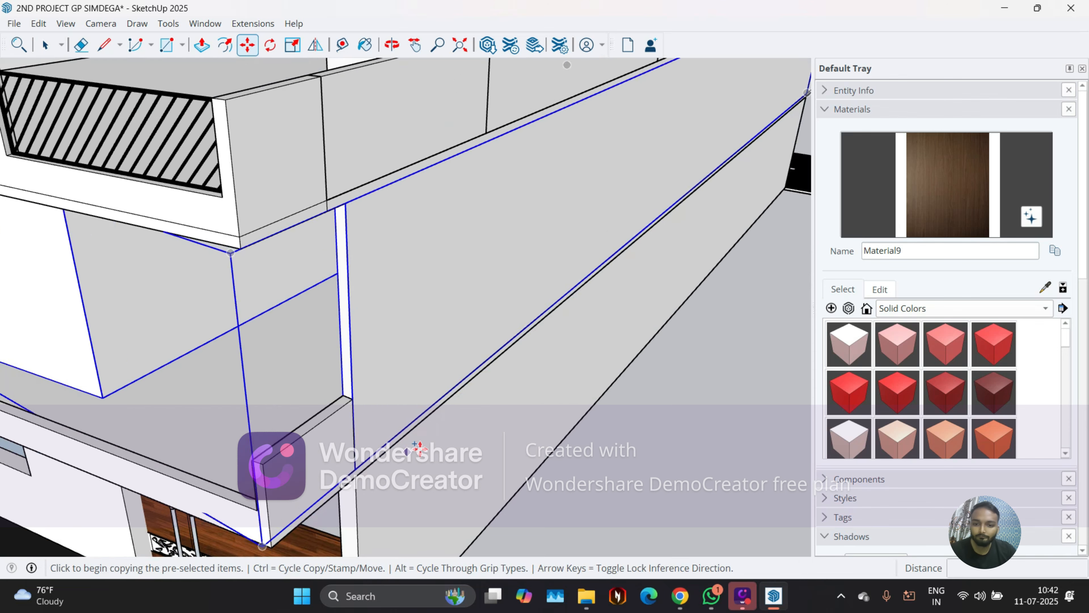
click(346, 471)
scroll(346, 471, down, 6)
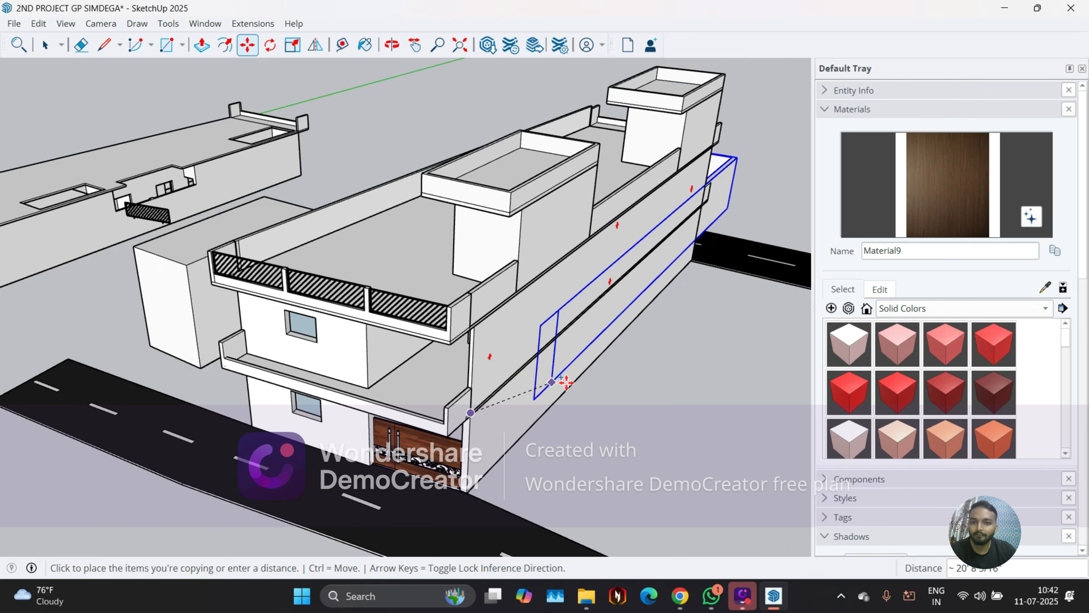
scroll(122, 274, up, 3)
scroll(122, 275, up, 3)
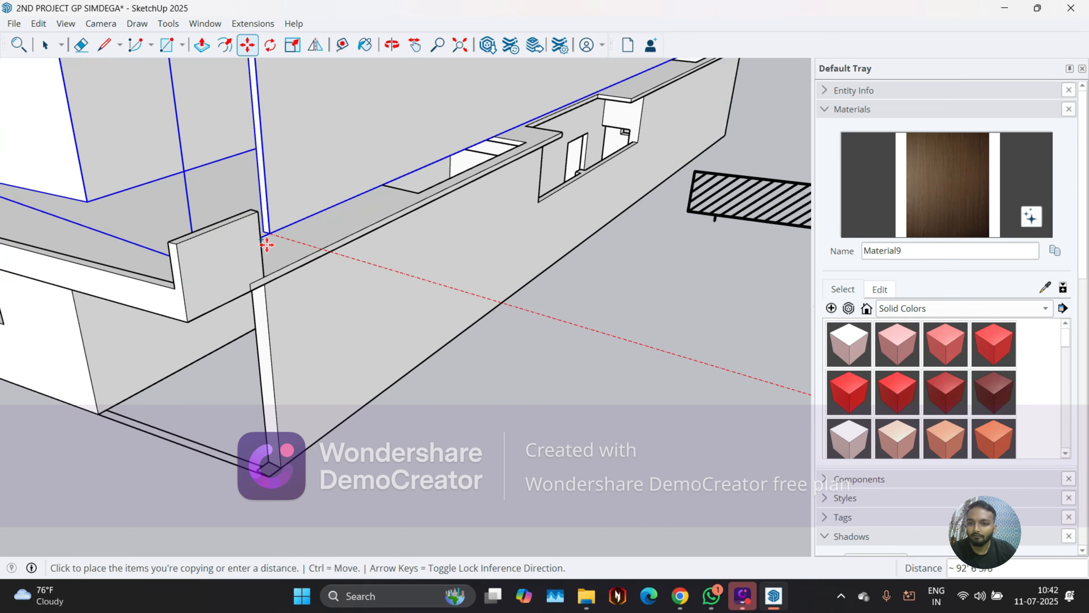
click(262, 275)
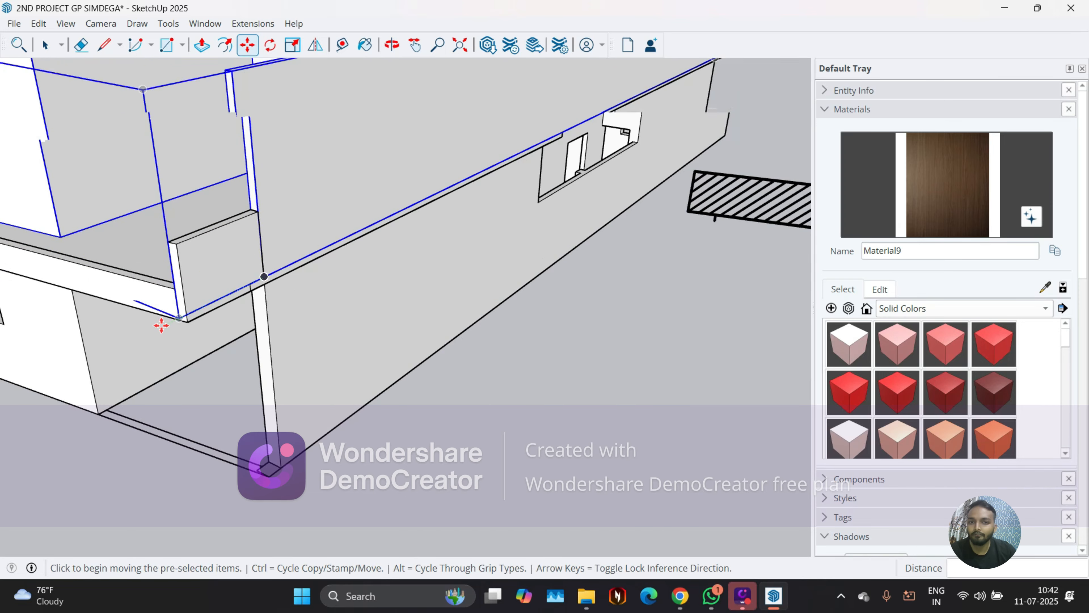
Examine the placed upper-floor walls from above and along the passage side, and clear the selection
middle_drag(163, 321, 6, 258)
scroll(275, 223, down, 2)
middle_drag(489, 202, 382, 151)
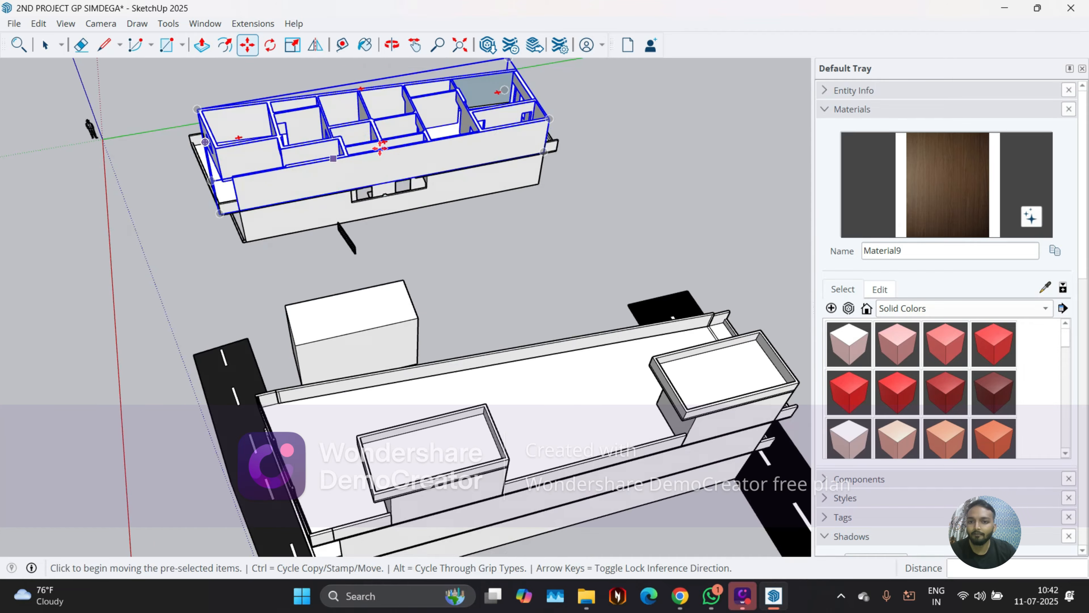
middle_drag(468, 153, 428, 158)
scroll(433, 243, up, 8)
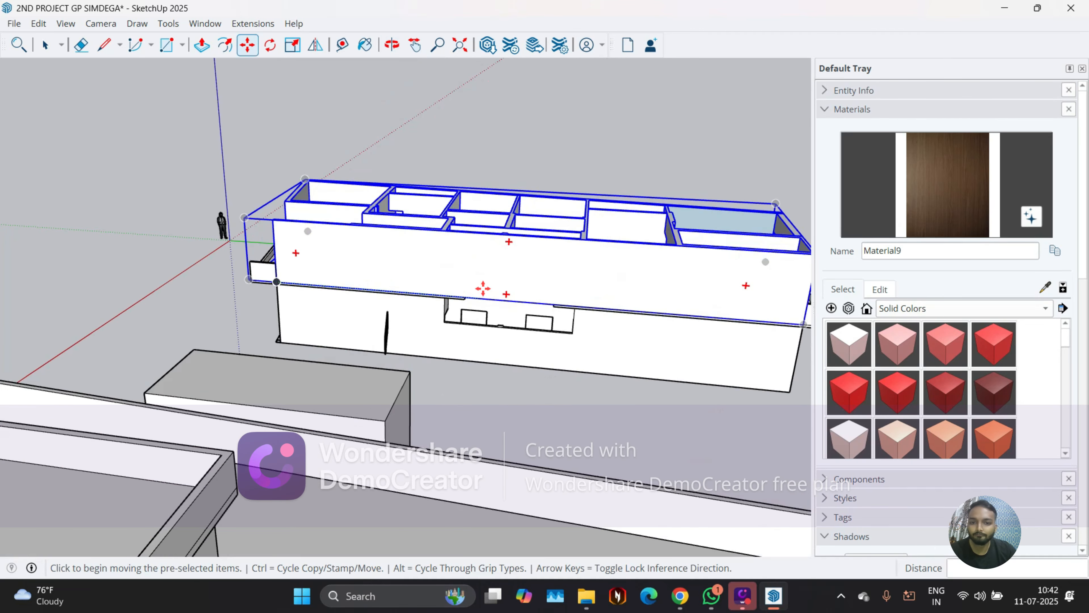
key(ctrl+t)
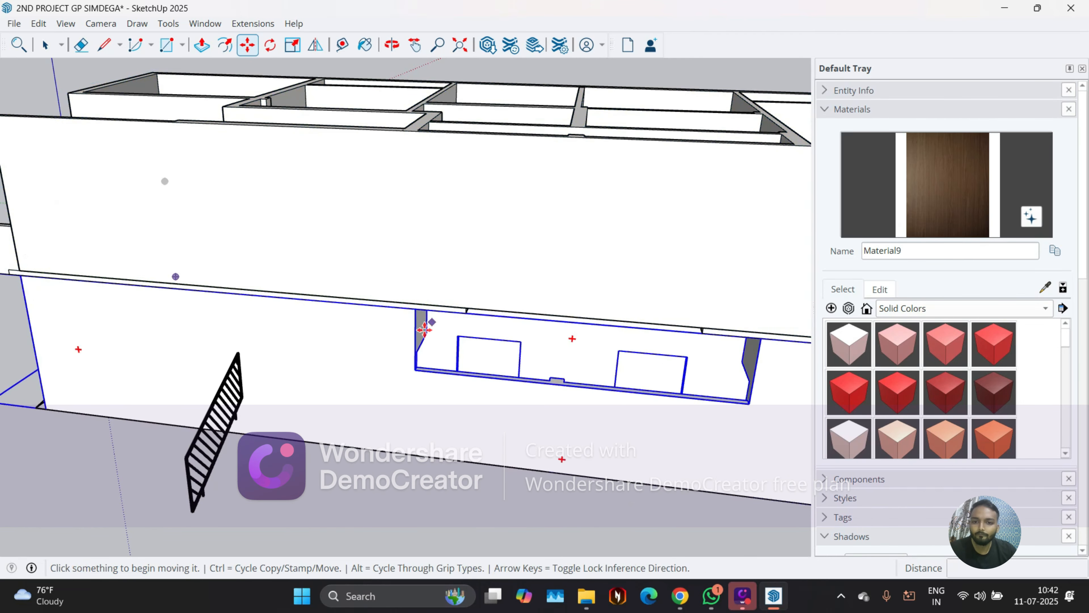
key(space)
middle_drag(390, 413, 355, 139)
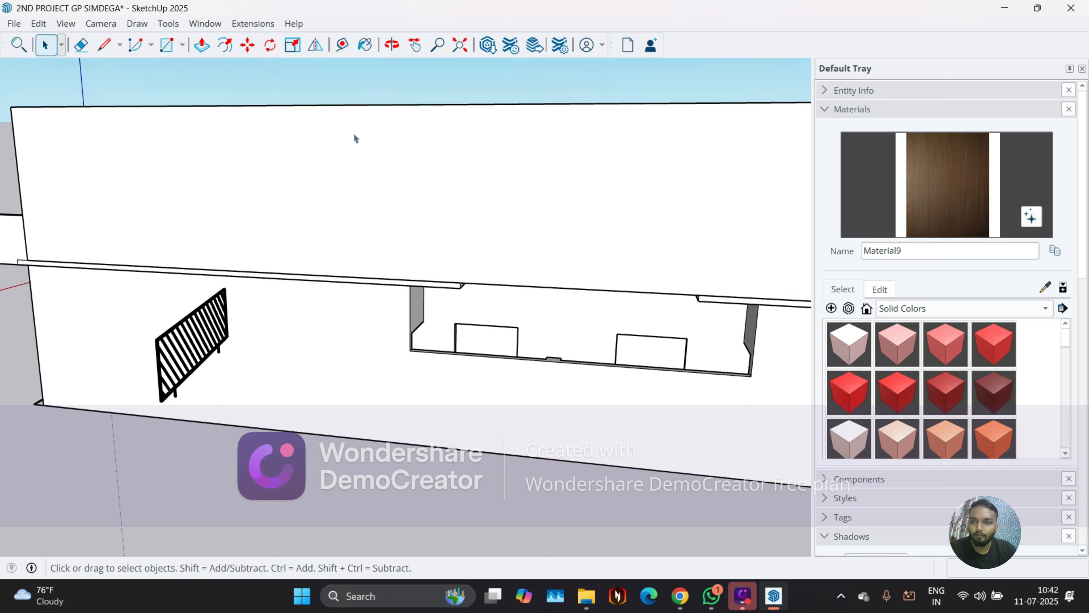
Open the copied upper wall group and draw a vertical line up its outer face at the passage cutout's front end
click(444, 194)
double_click(443, 194)
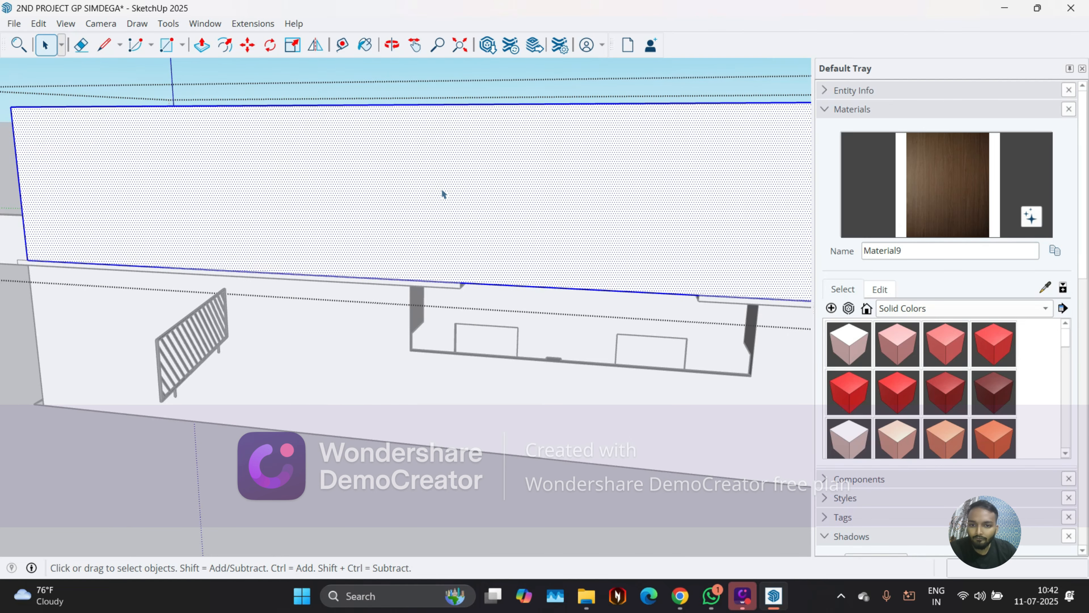
click(434, 215)
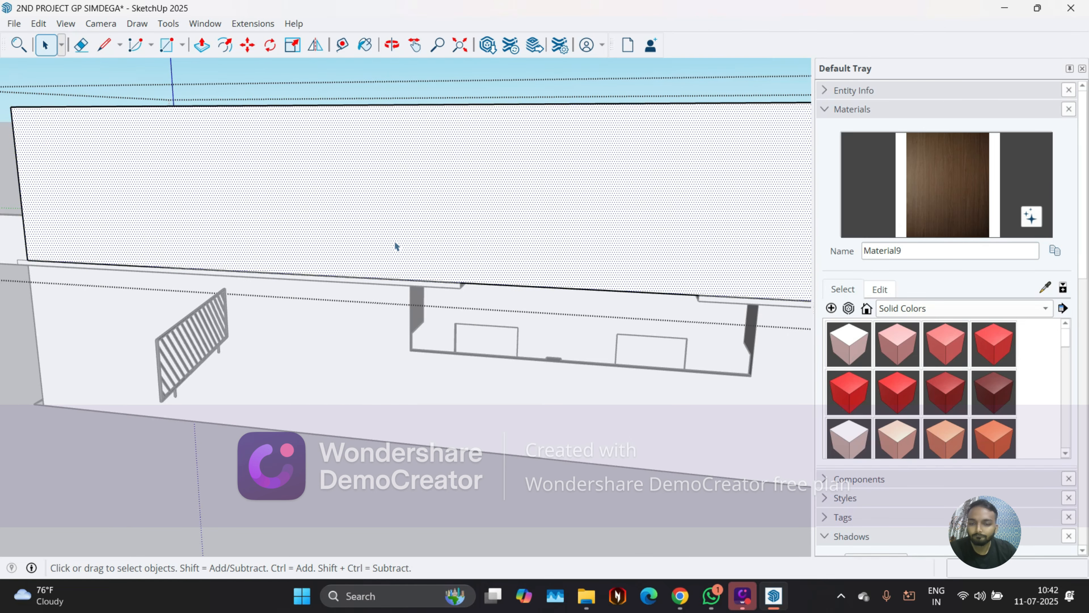
click(104, 44)
scroll(467, 308, up, 5)
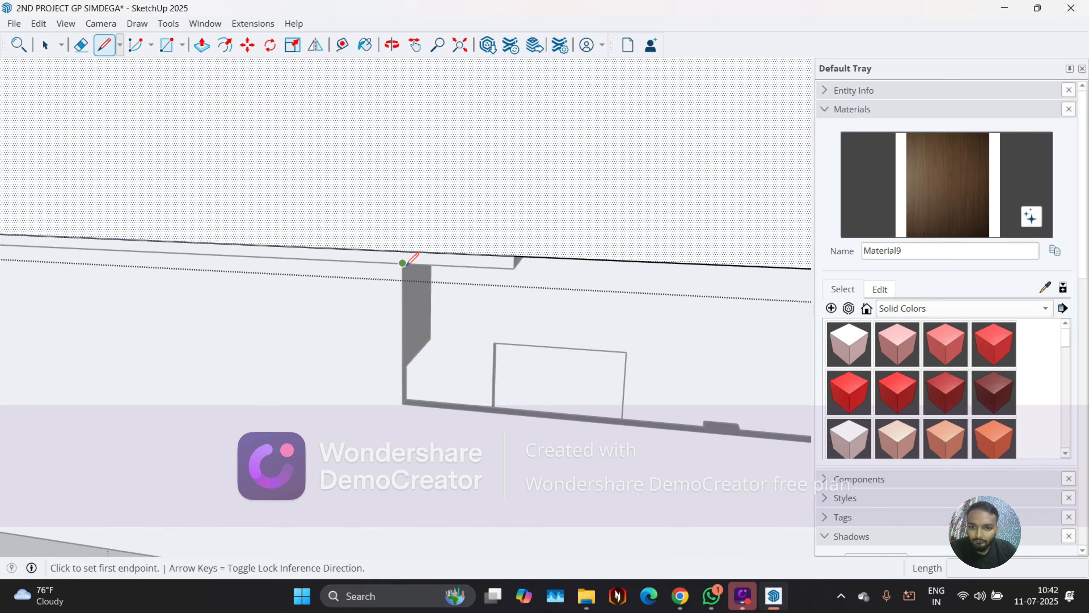
click(403, 263)
scroll(406, 262, down, 5)
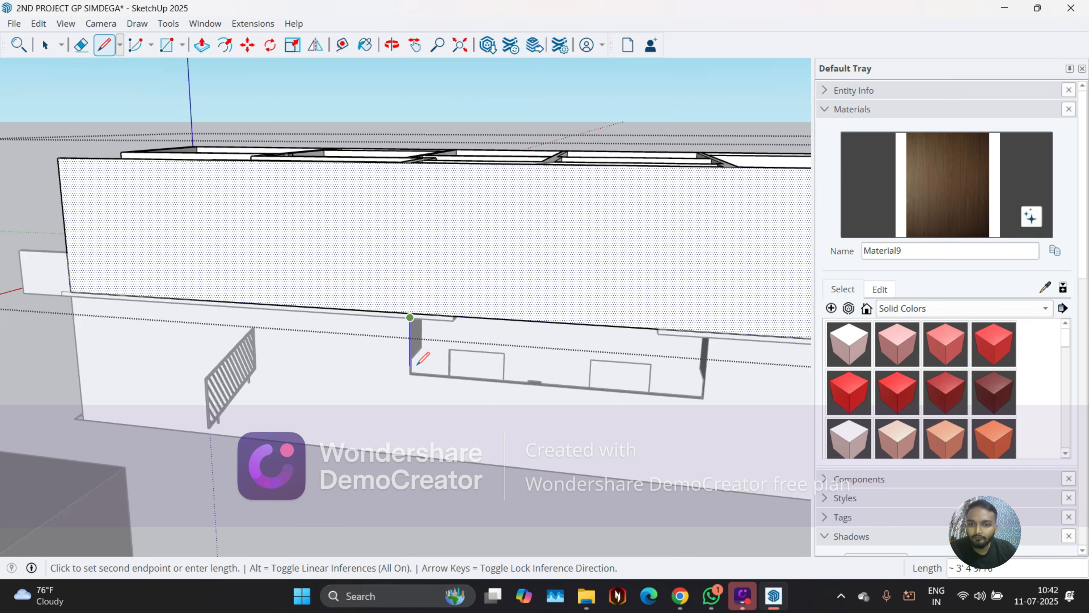
click(410, 162)
Draw a second vertical line up the outer wall face to its top edge at the cutout's rear end
scroll(266, 220, down, 4)
scroll(404, 202, down, 2)
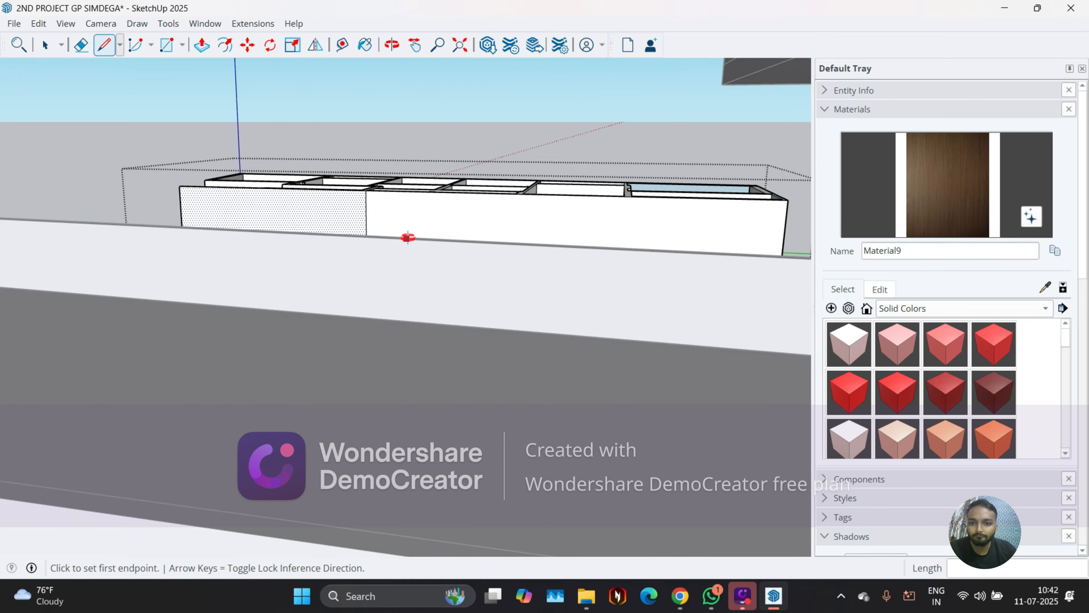
scroll(408, 237, up, 6)
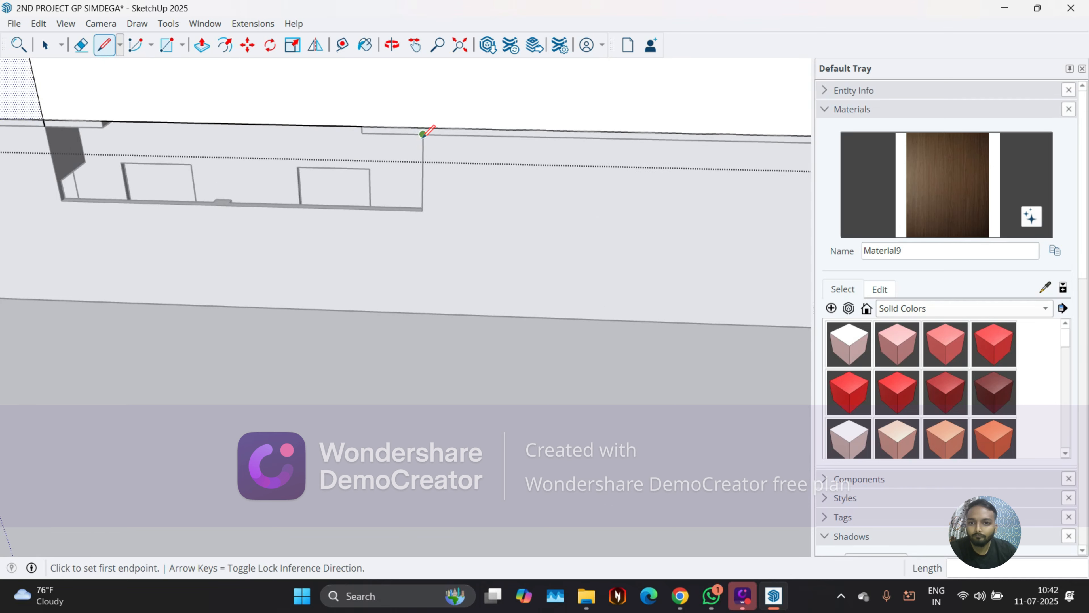
click(423, 134)
scroll(437, 180, down, 5)
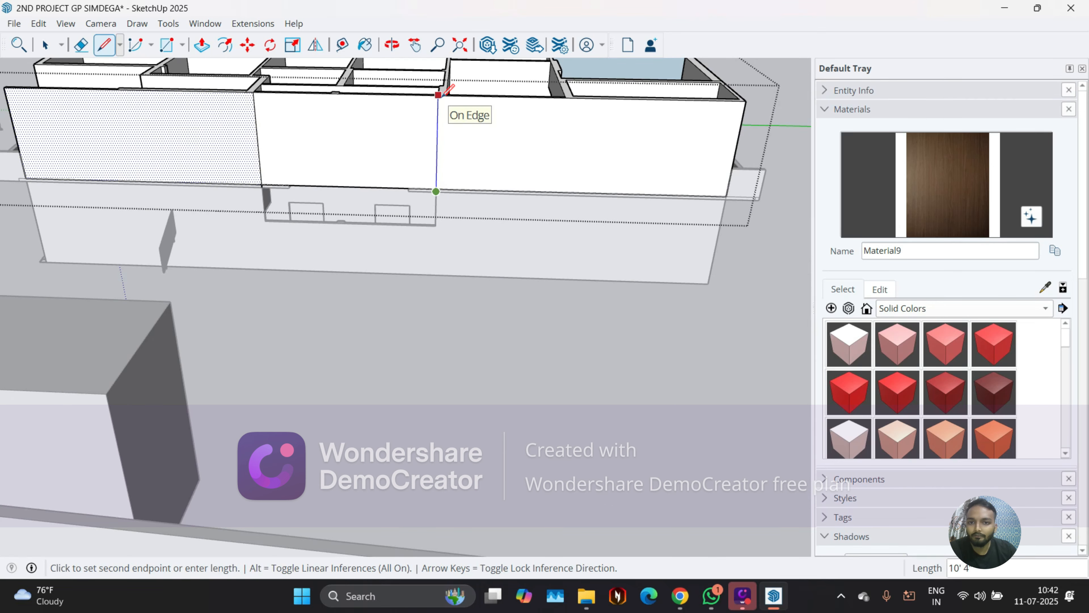
click(438, 94)
Draw short lines across the outer wall's top thickness at both ends of the passage section
middle_drag(374, 189, 418, 350)
scroll(253, 187, up, 1)
scroll(185, 165, up, 3)
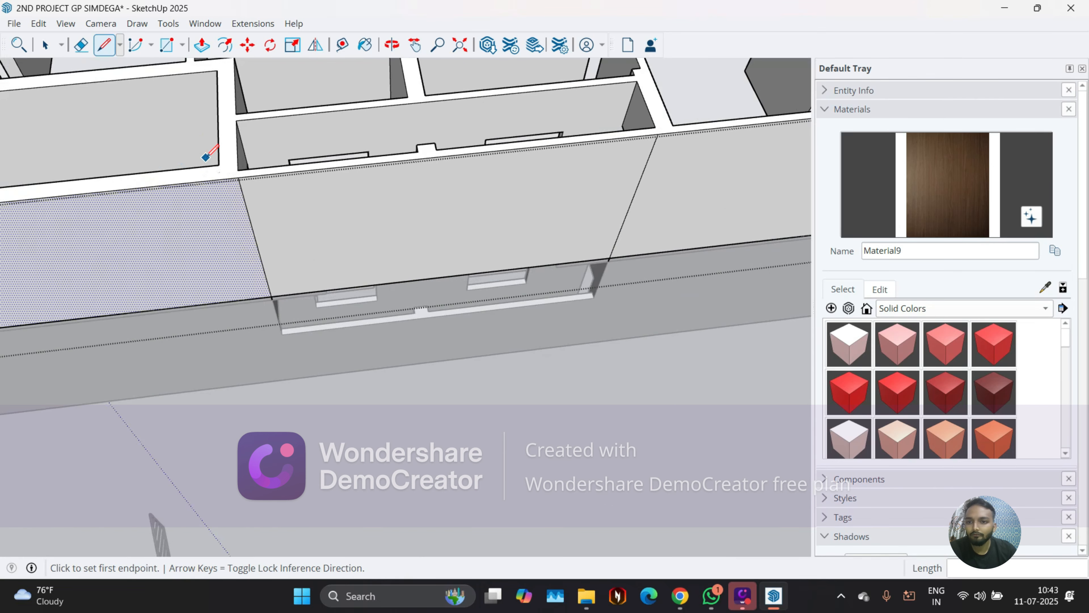
scroll(228, 163, up, 3)
click(251, 166)
click(249, 181)
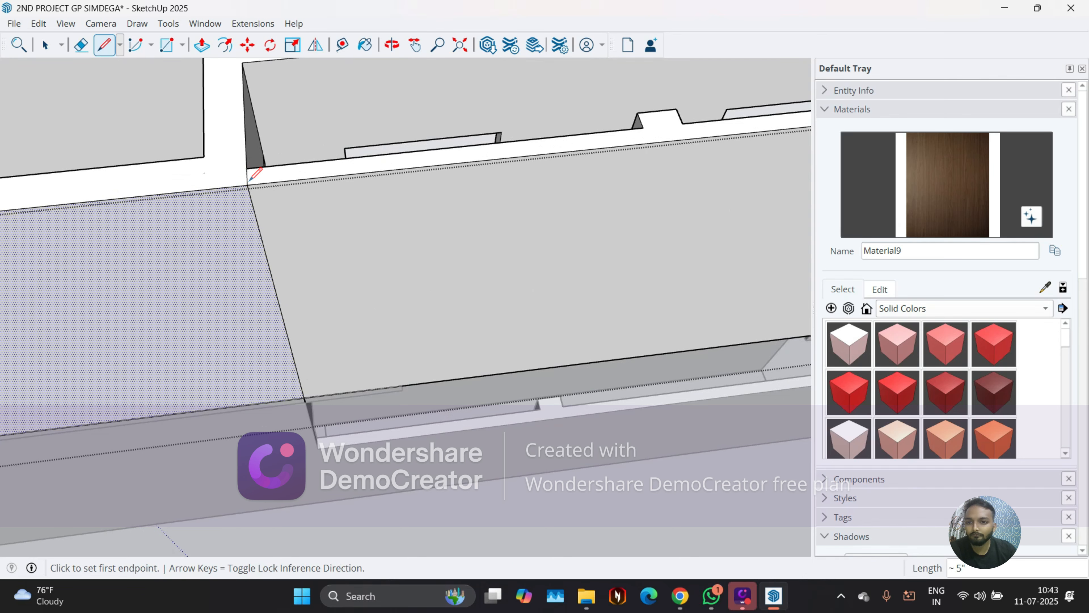
scroll(211, 182, down, 4)
scroll(624, 163, up, 3)
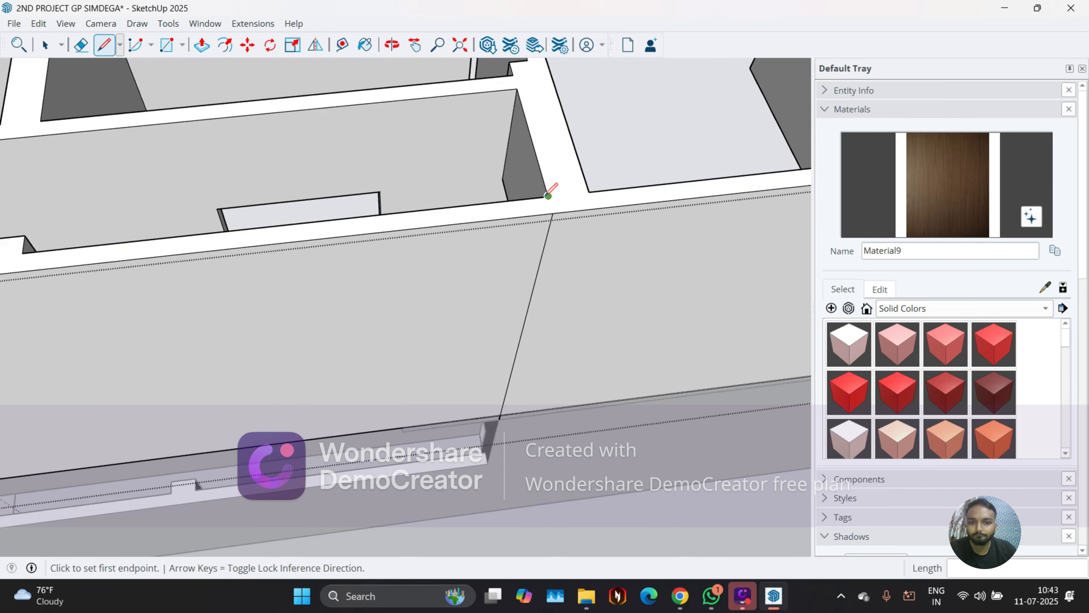
click(548, 196)
click(552, 213)
key(space)
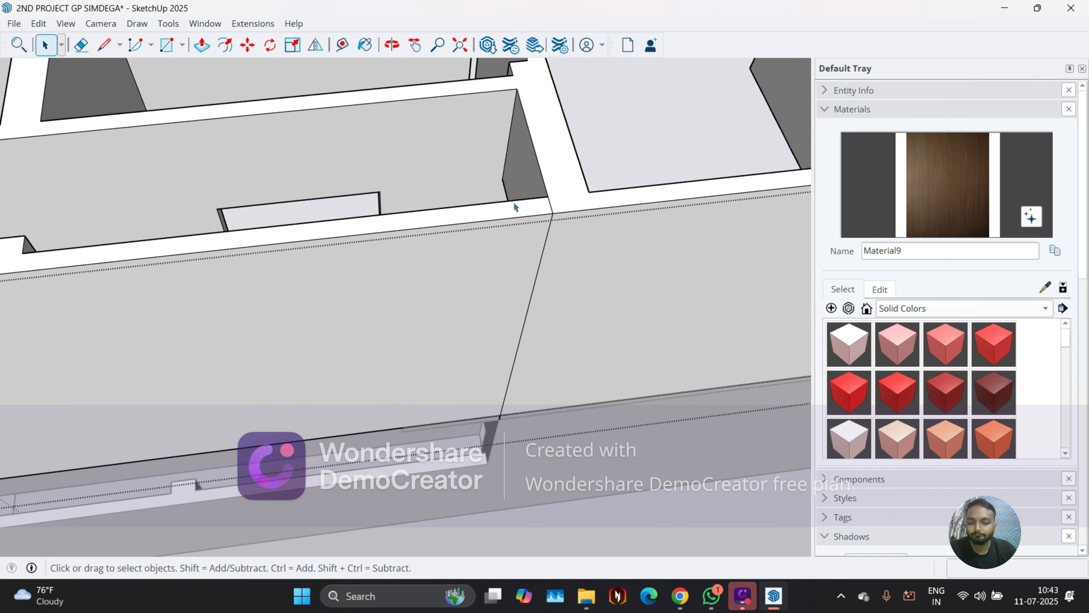
Push the top of the outer wall section between the two dividing lines down 10' to open the upper passage
key(e)
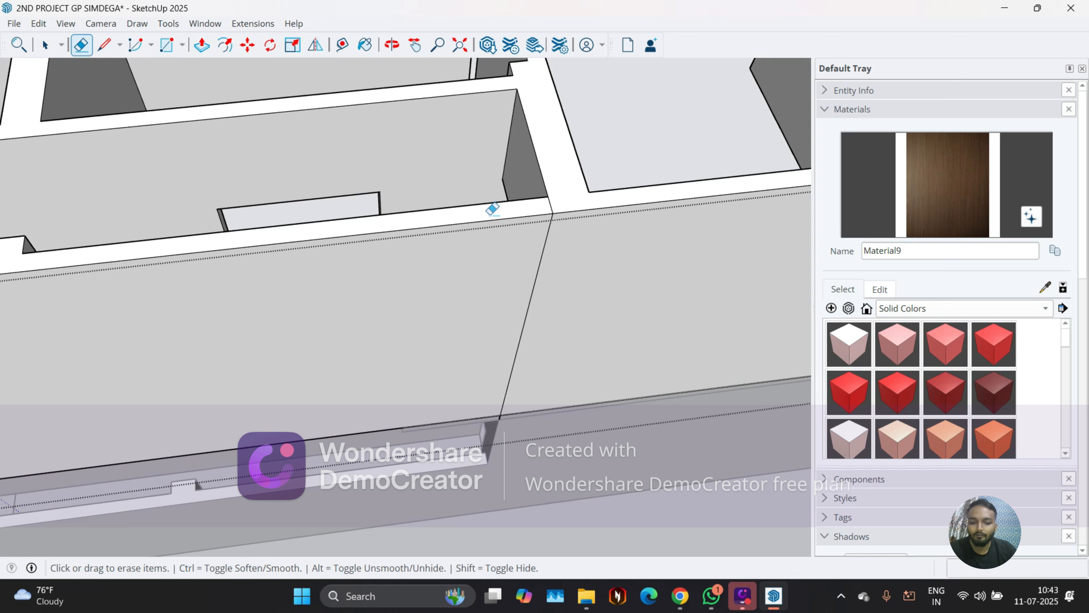
key(p)
click(478, 219)
key(space)
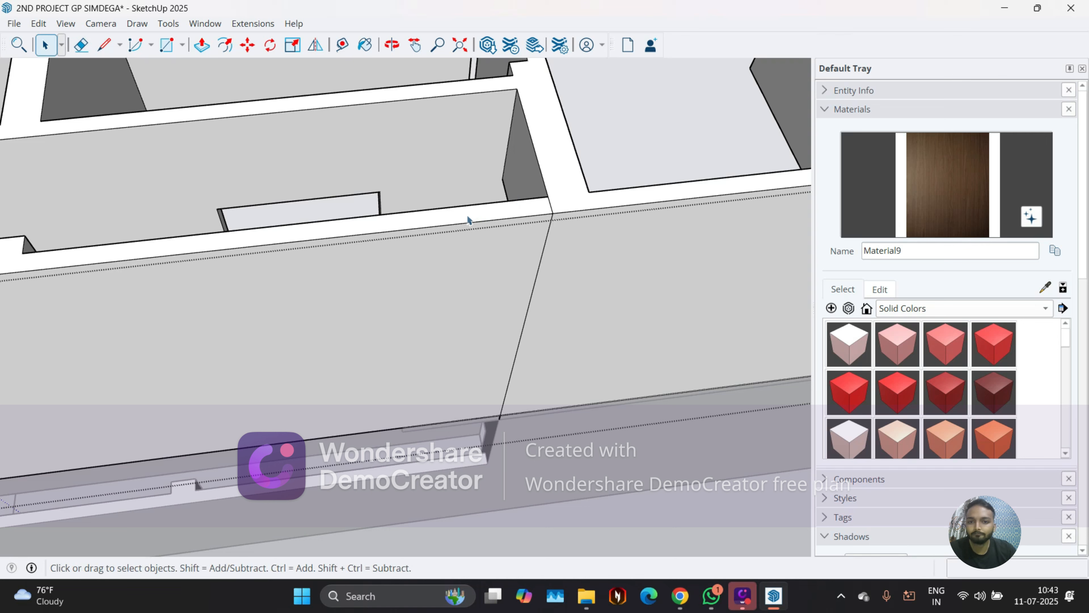
click(467, 220)
key(p)
click(467, 220)
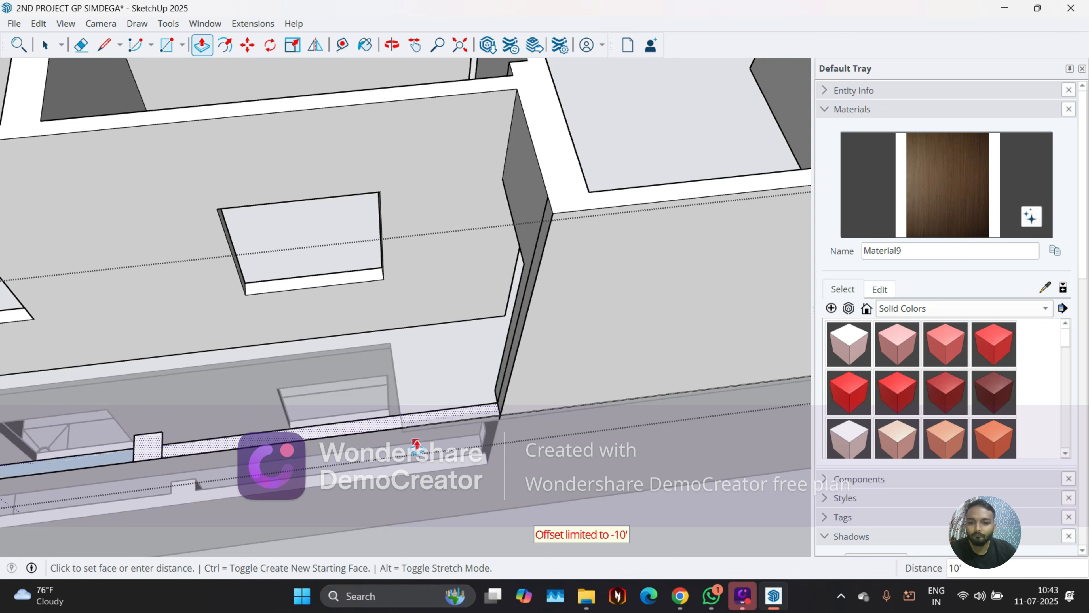
click(394, 431)
Erase the leftover strip and stray edges at the base of the removed upper wall section
key(e)
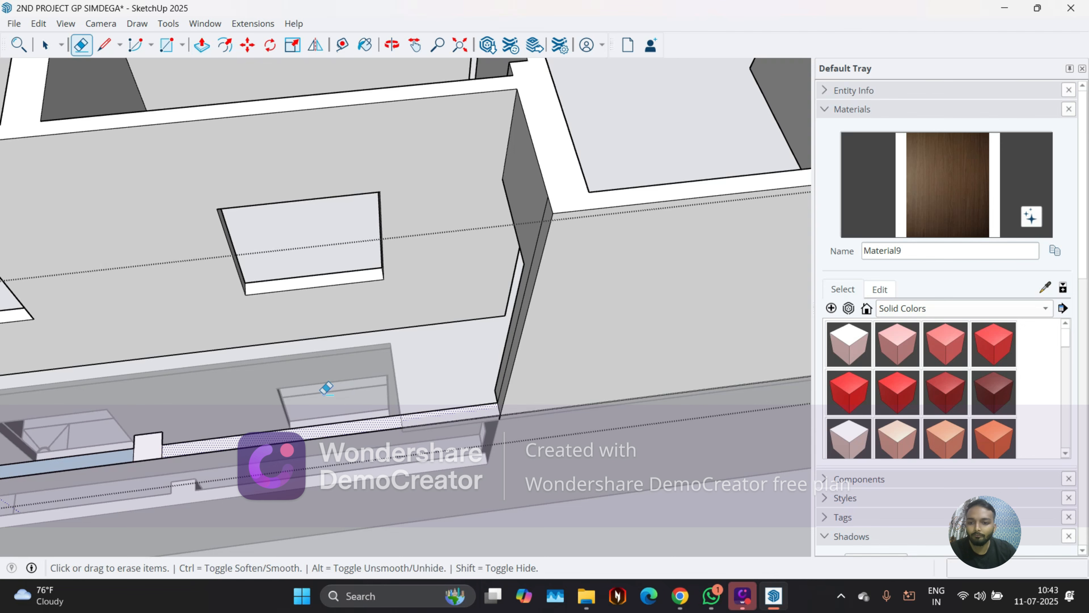
mouse_move(368, 439)
middle_down()
mouse_move(463, 419)
mouse_move(132, 426)
middle_up()
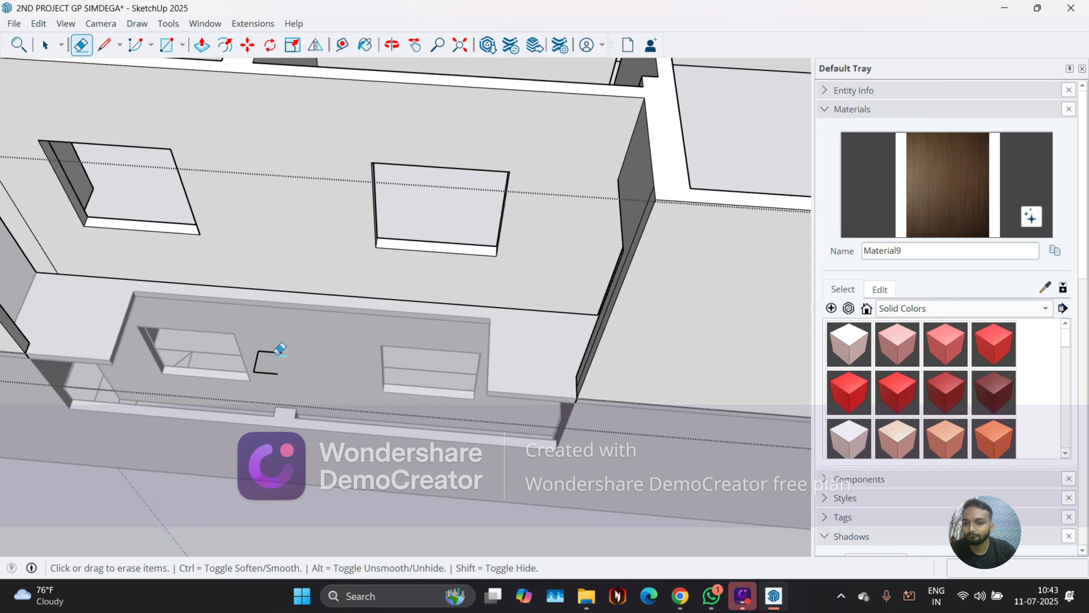
scroll(285, 382, down, 2)
middle_drag(285, 382, 368, 283)
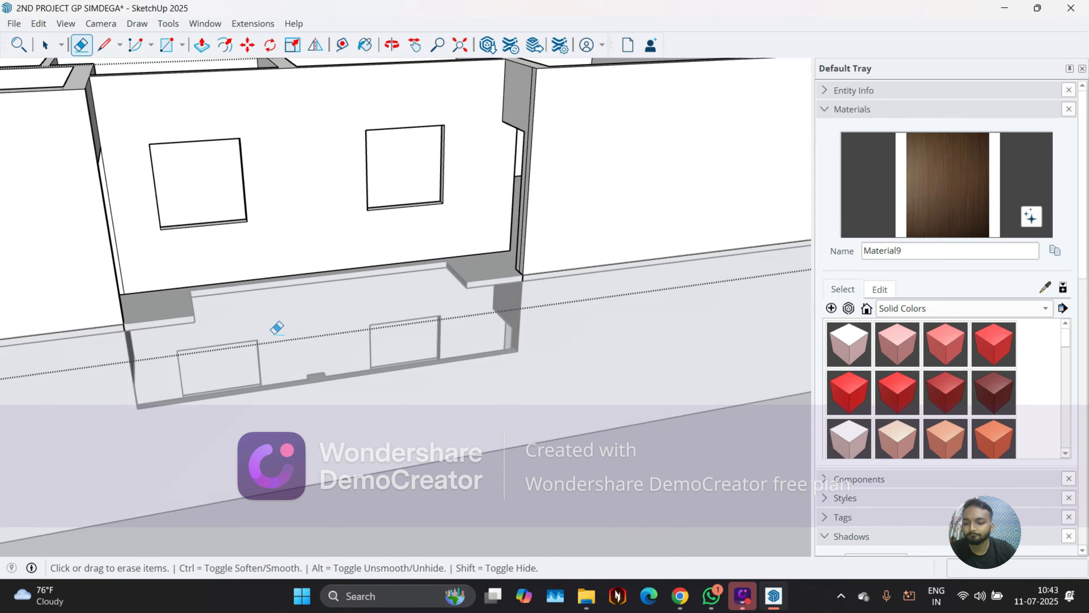
key(space)
Examine the opened passage on both floors, including the slab edges, windows and wall ends, from outside
middle_drag(283, 444, 270, 410)
scroll(382, 410, down, 1)
scroll(322, 398, down, 2)
scroll(189, 283, up, 3)
scroll(189, 284, down, 2)
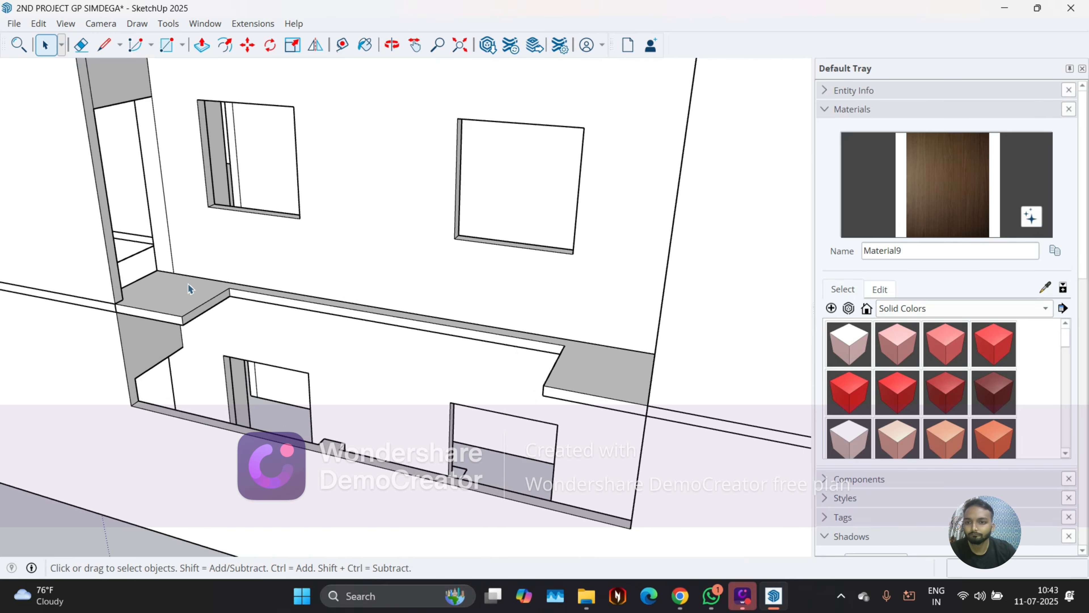
mouse_move(189, 283)
middle_down()
mouse_move(309, 311)
mouse_move(320, 338)
mouse_move(322, 314)
mouse_move(167, 336)
middle_up()
scroll(270, 316, down, 2)
scroll(319, 302, up, 2)
scroll(302, 302, down, 2)
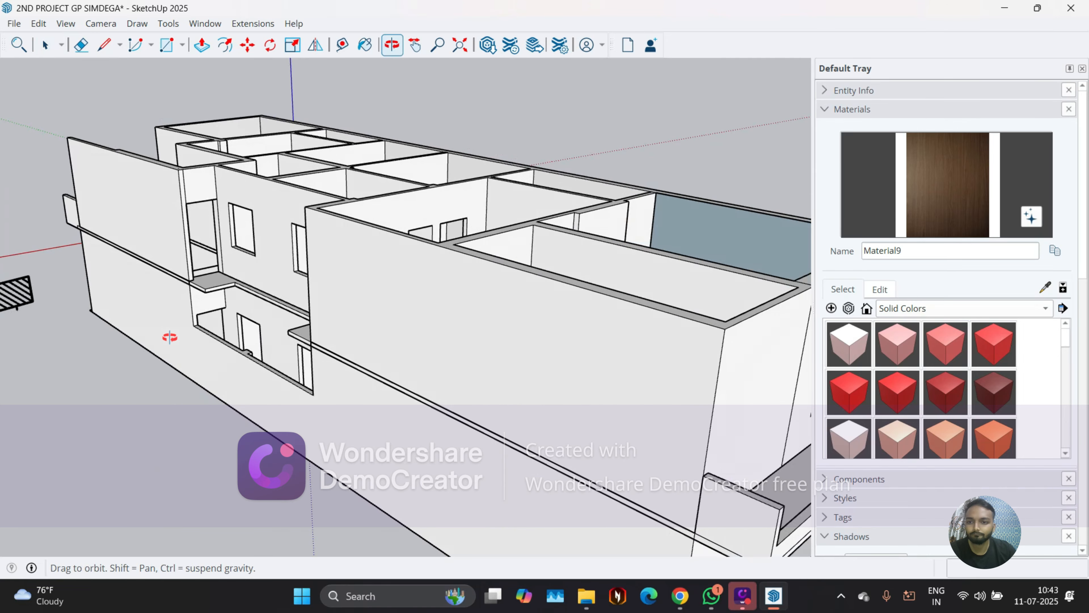
Undo the first erasure, reopen the upper wall group, and erase the extra vertical edge on the wall end above the stair doorway
scroll(204, 180, up, 4)
key(e)
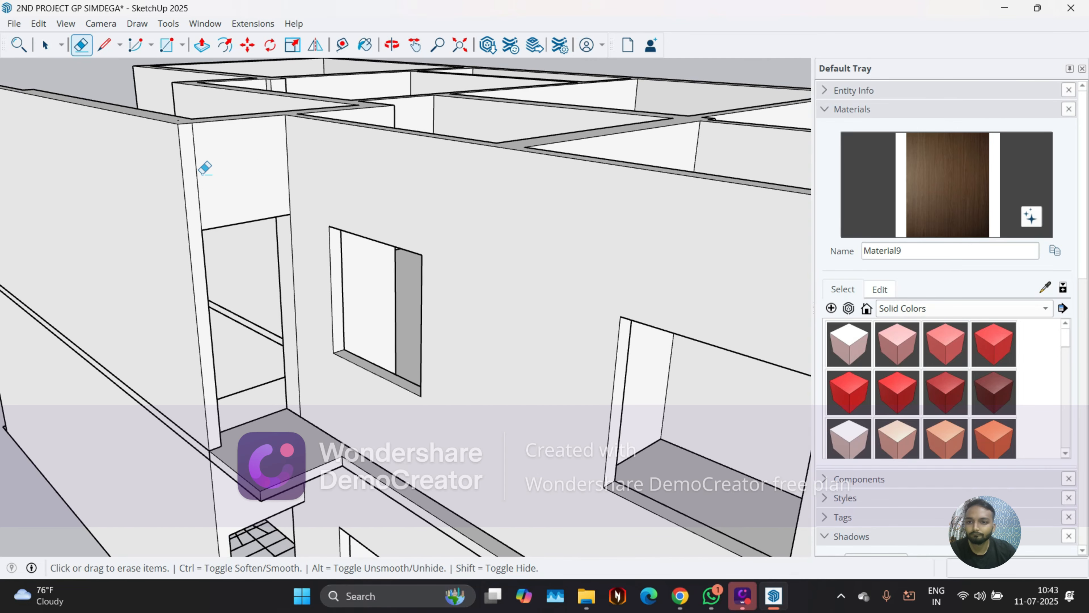
drag(194, 172, 209, 173)
key(ctrl+z)
key(space)
click(210, 174)
click(192, 168)
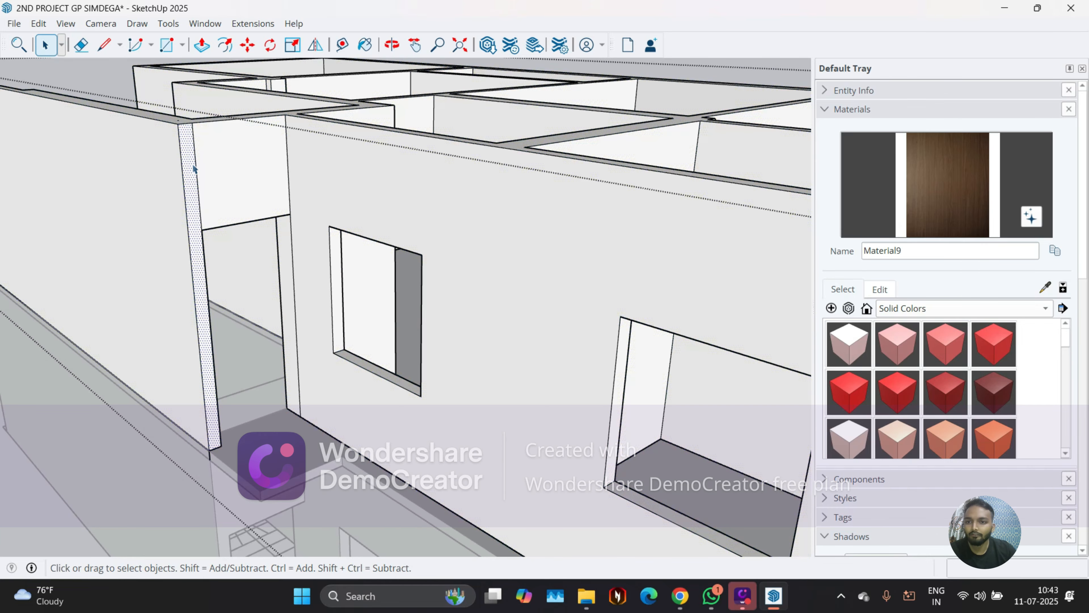
scroll(180, 206, down, 3)
middle_drag(176, 201, 185, 226)
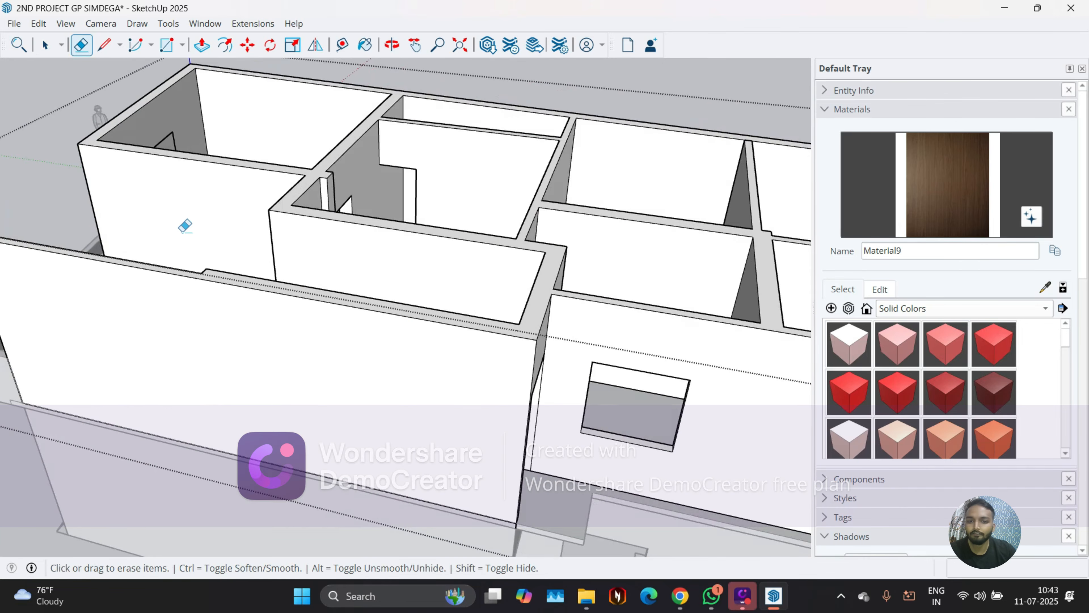
Examine the upper-floor rooms, the stair doorway and the opened side passage from outside and from above
scroll(185, 227, down, 2)
scroll(386, 337, up, 4)
scroll(429, 346, down, 3)
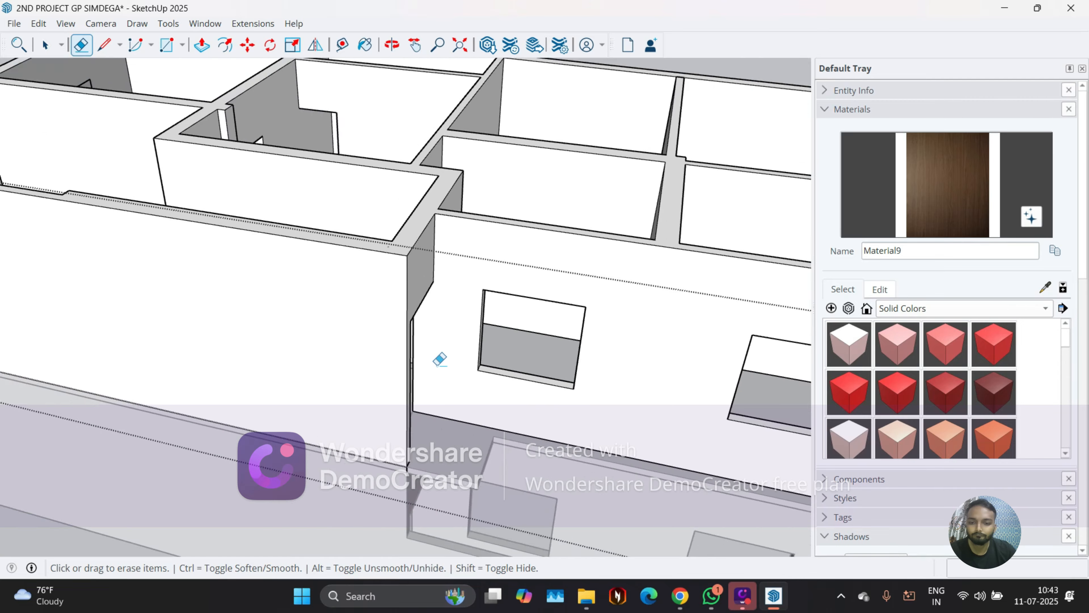
middle_drag(440, 360, 301, 330)
scroll(204, 337, up, 2)
scroll(204, 336, down, 3)
mouse_move(219, 360)
middle_down()
mouse_move(100, 372)
mouse_move(101, 396)
mouse_move(84, 376)
mouse_move(68, 418)
mouse_move(141, 395)
middle_up()
key(space)
scroll(579, 346, down, 2)
middle_drag(253, 394, 189, 395)
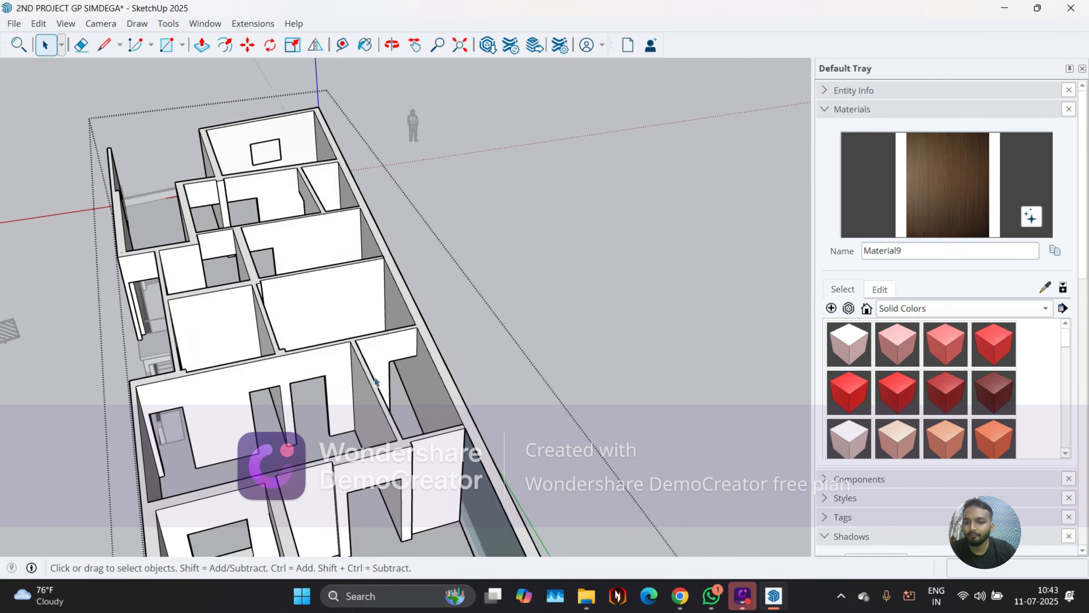
scroll(571, 386, down, 3)
middle_drag(397, 442, 328, 423)
scroll(305, 316, up, 2)
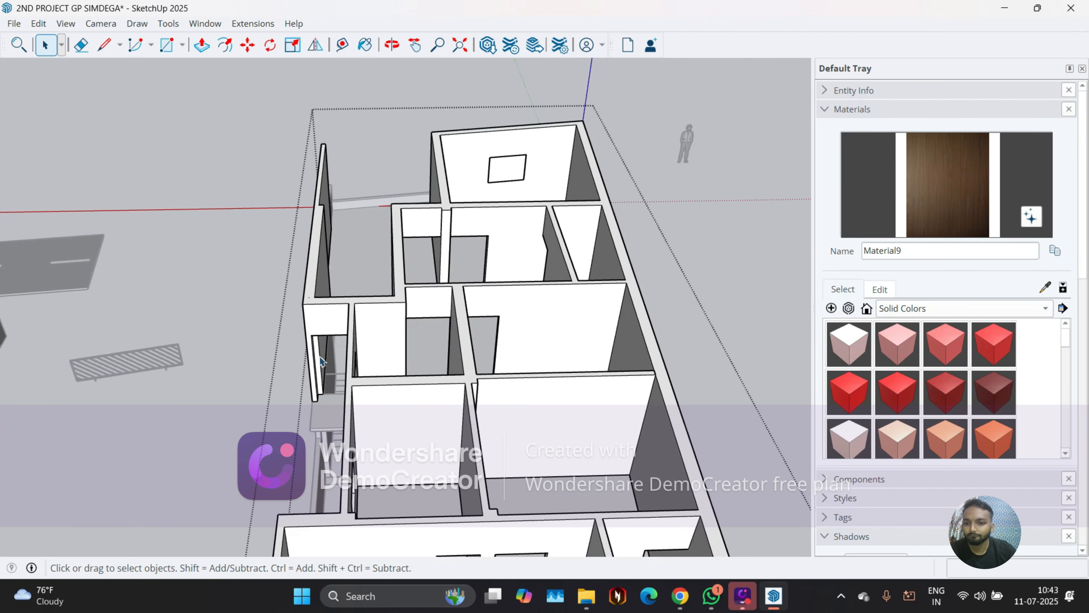
Open the upper wall group and pull the stair doorway's jamb face 3' across to the opposite side, filling the opening
scroll(320, 355, up, 5)
mouse_move(324, 382)
middle_down()
mouse_move(278, 400)
mouse_move(311, 386)
middle_up()
triple_click(293, 382)
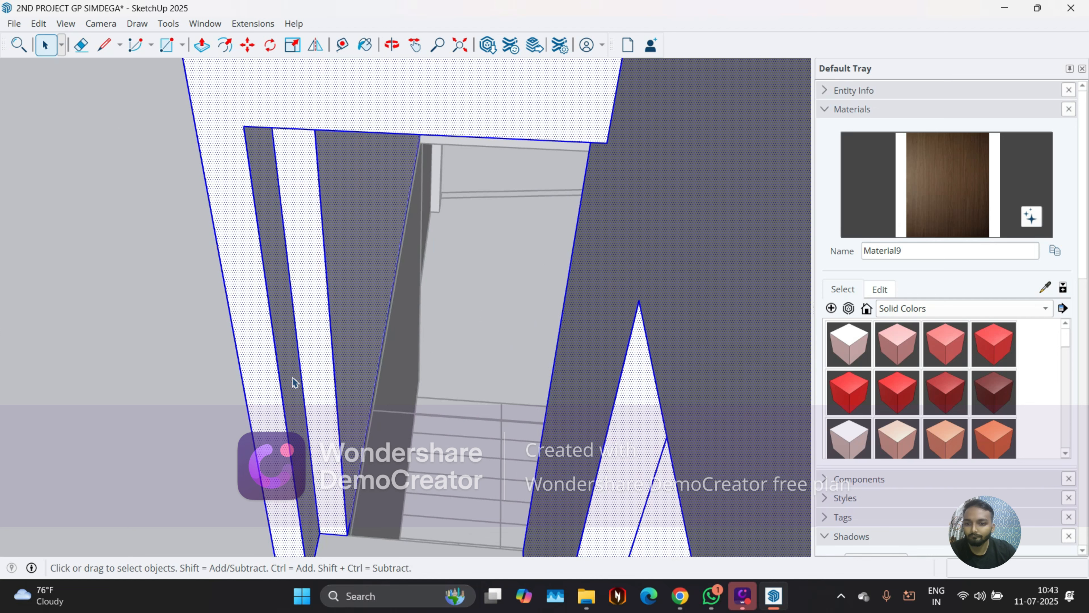
click(294, 373)
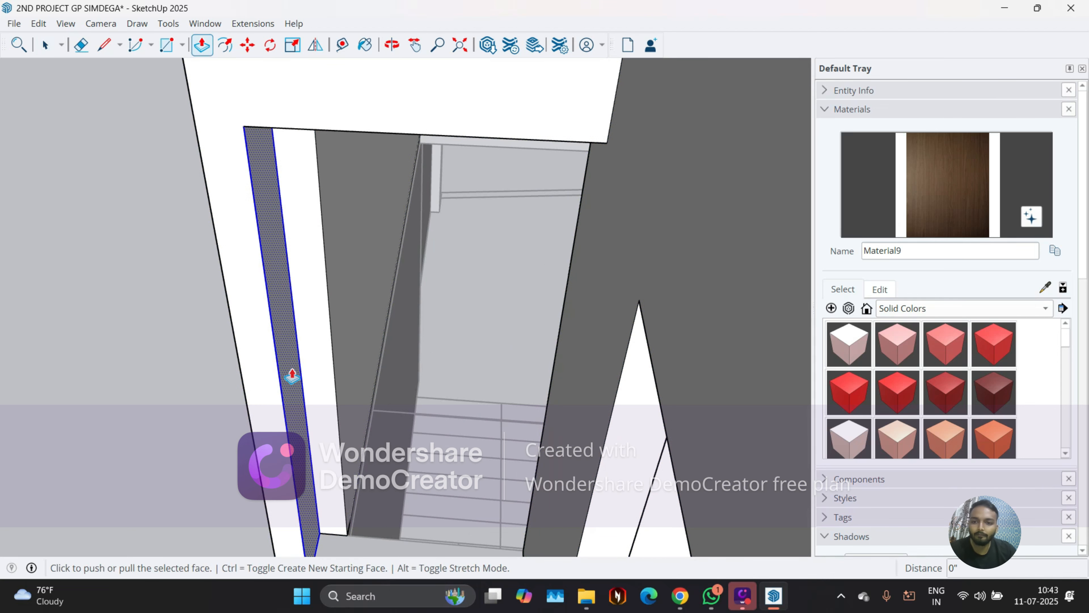
click(293, 376)
click(604, 161)
scroll(572, 207, down, 5)
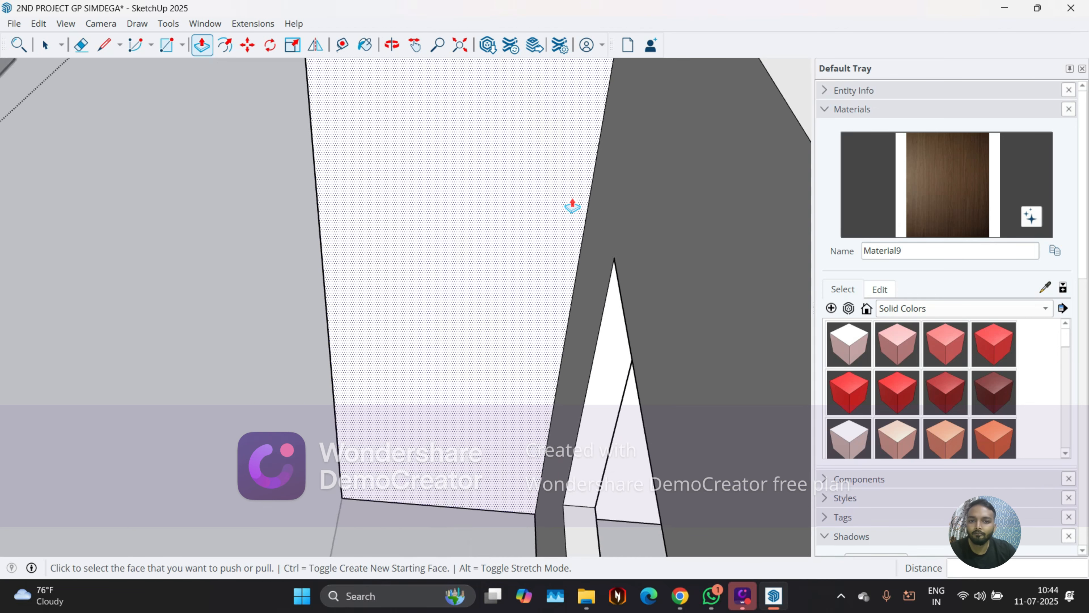
middle_drag(462, 311, 609, 369)
scroll(273, 204, down, 3)
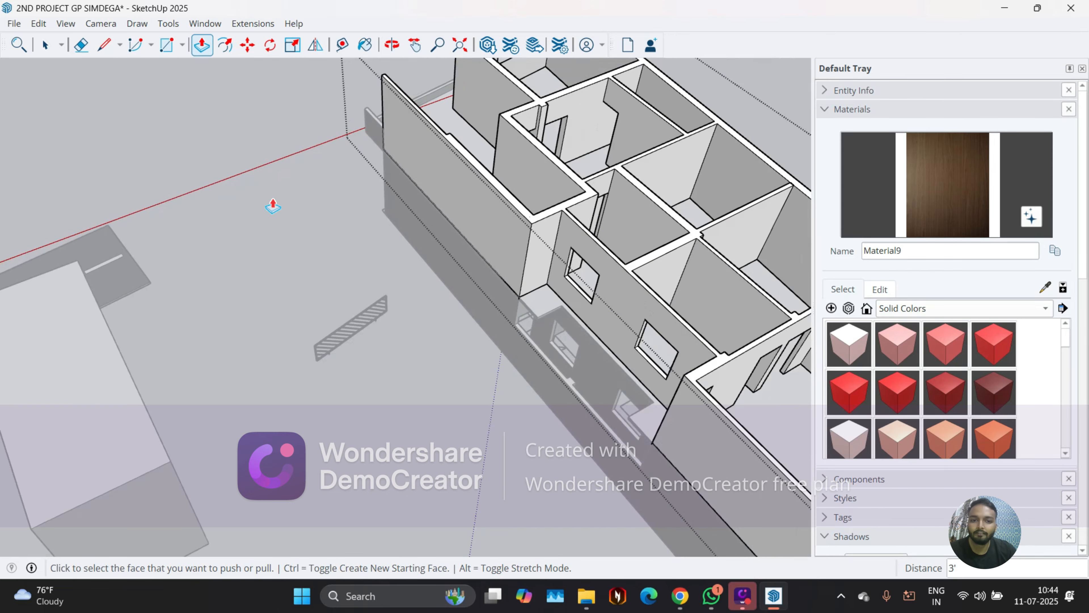
Examine the opened side passage from both ends, including the wall ends, doorway and slab edges on both floors
middle_drag(272, 204, 609, 274)
middle_drag(426, 239, 572, 228)
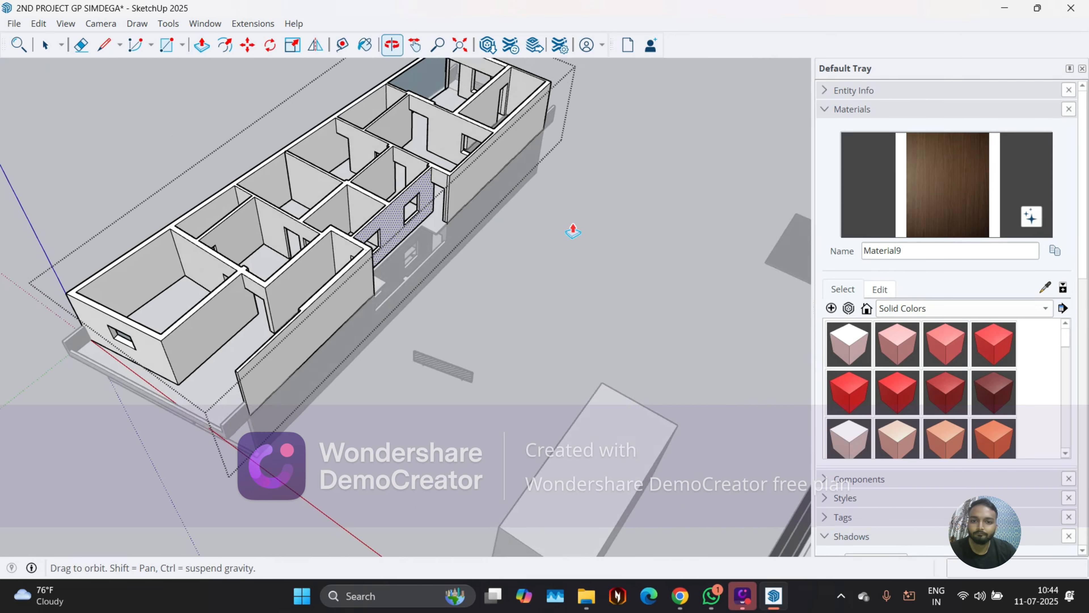
scroll(442, 178, up, 4)
scroll(442, 178, up, 5)
key(e)
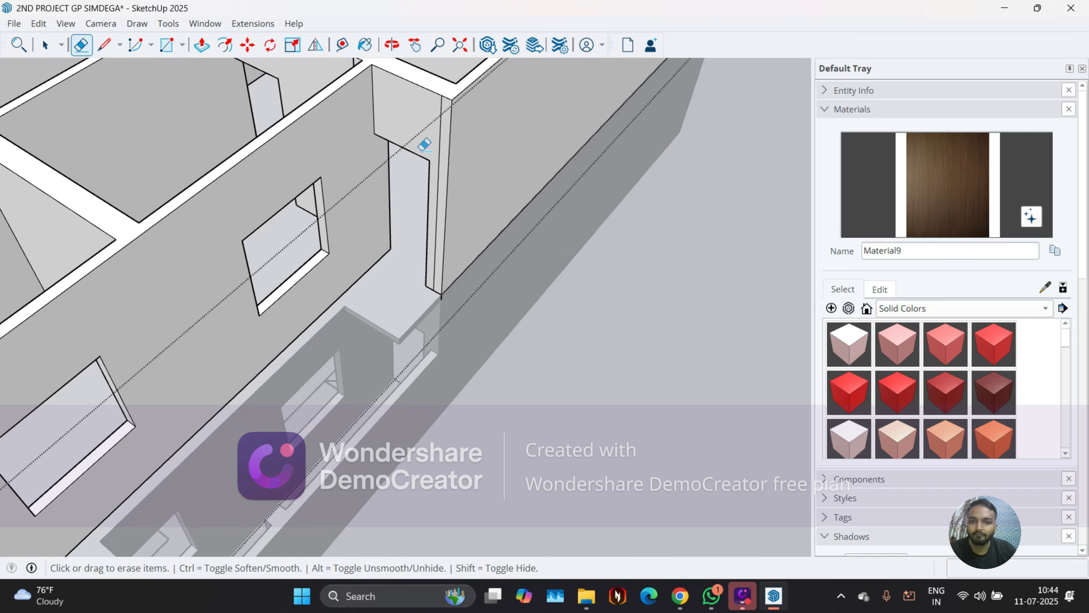
scroll(423, 146, up, 2)
scroll(424, 177, down, 4)
middle_drag(423, 177, 206, 275)
scroll(404, 281, down, 1)
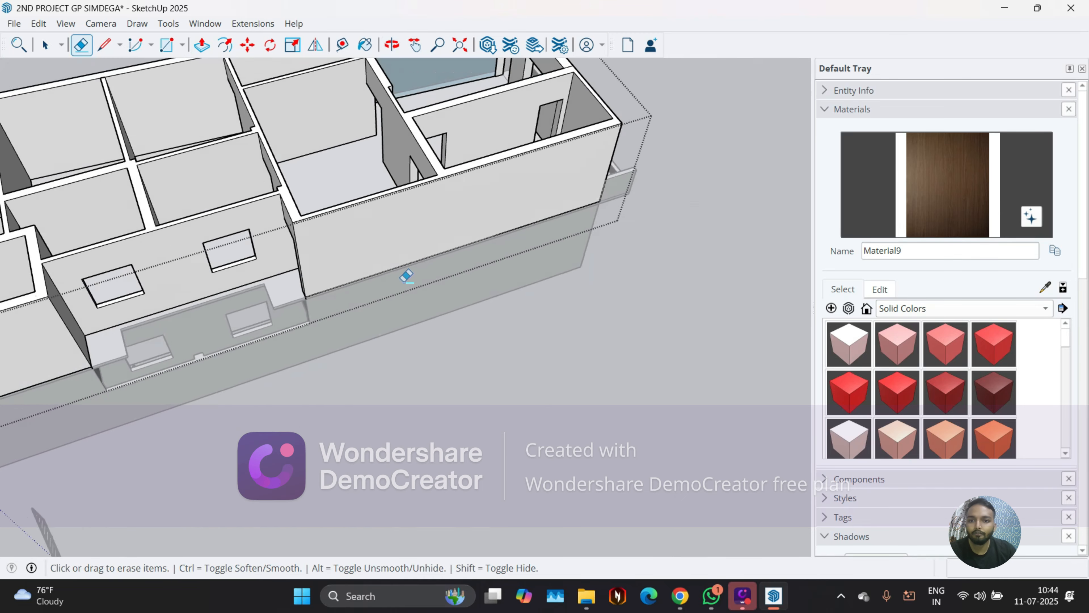
middle_drag(404, 281, 259, 244)
scroll(419, 220, down, 3)
mouse_move(420, 220)
middle_down()
mouse_move(408, 226)
mouse_move(511, 236)
mouse_move(471, 202)
mouse_move(328, 236)
mouse_move(763, 212)
mouse_move(454, 274)
middle_up()
scroll(307, 258, up, 4)
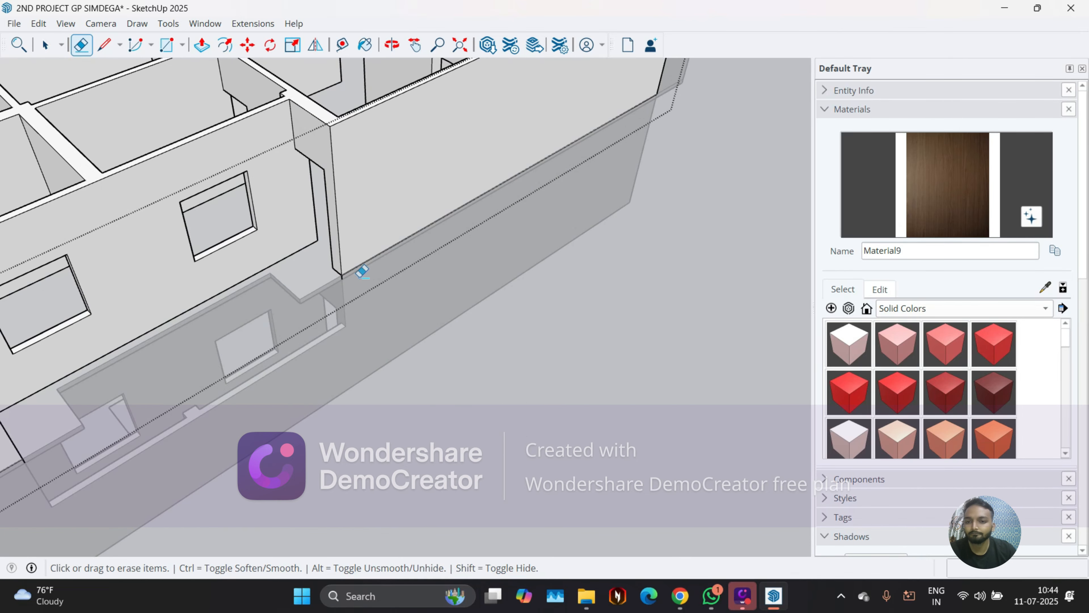
key(space)
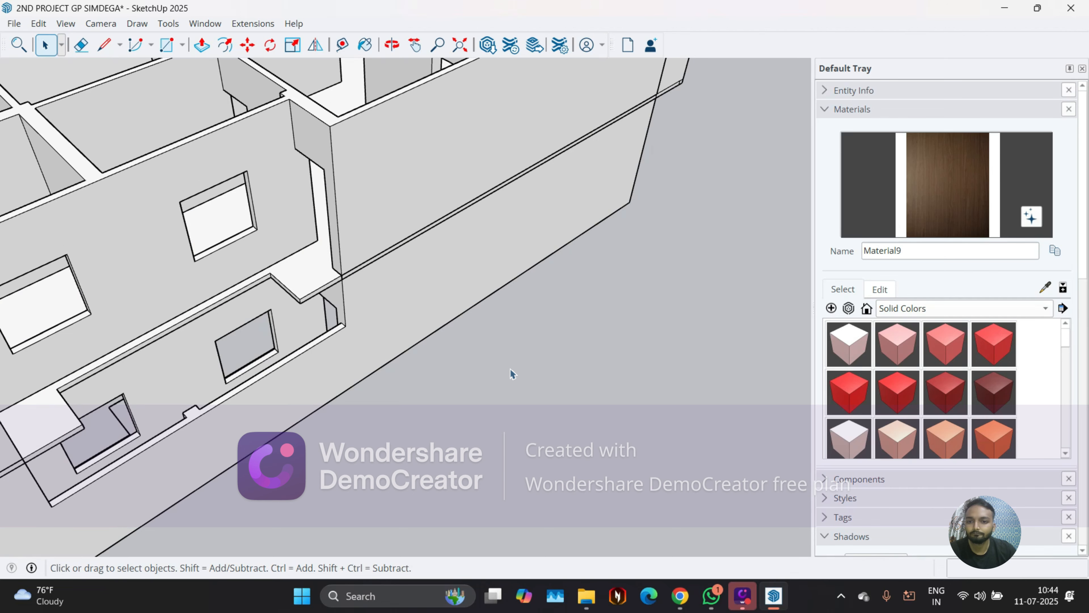
middle_drag(512, 375, 382, 290)
scroll(381, 242, up, 8)
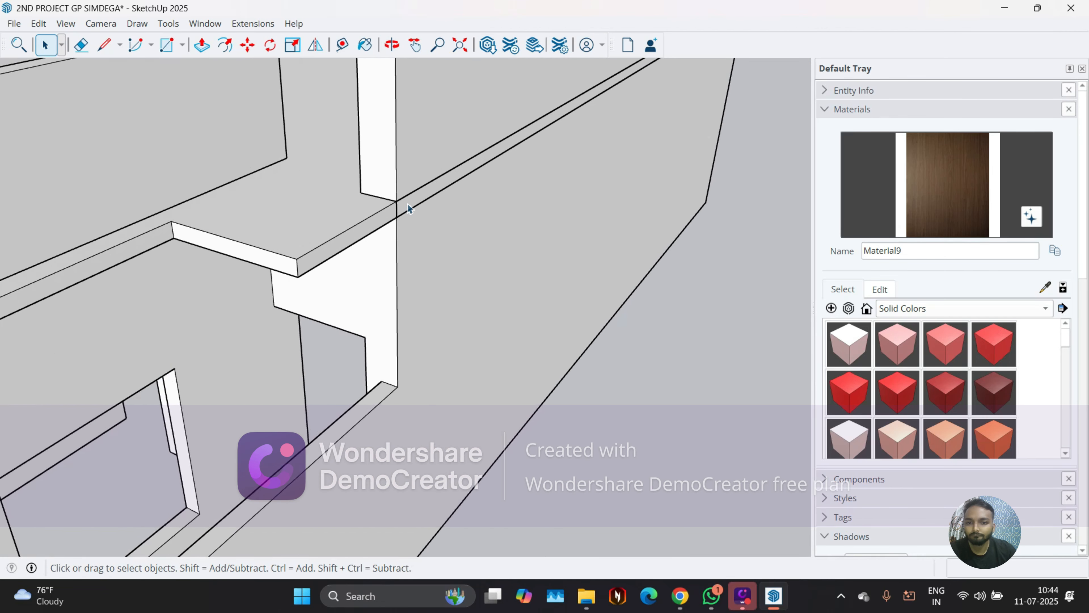
scroll(403, 211, up, 2)
scroll(406, 204, up, 3)
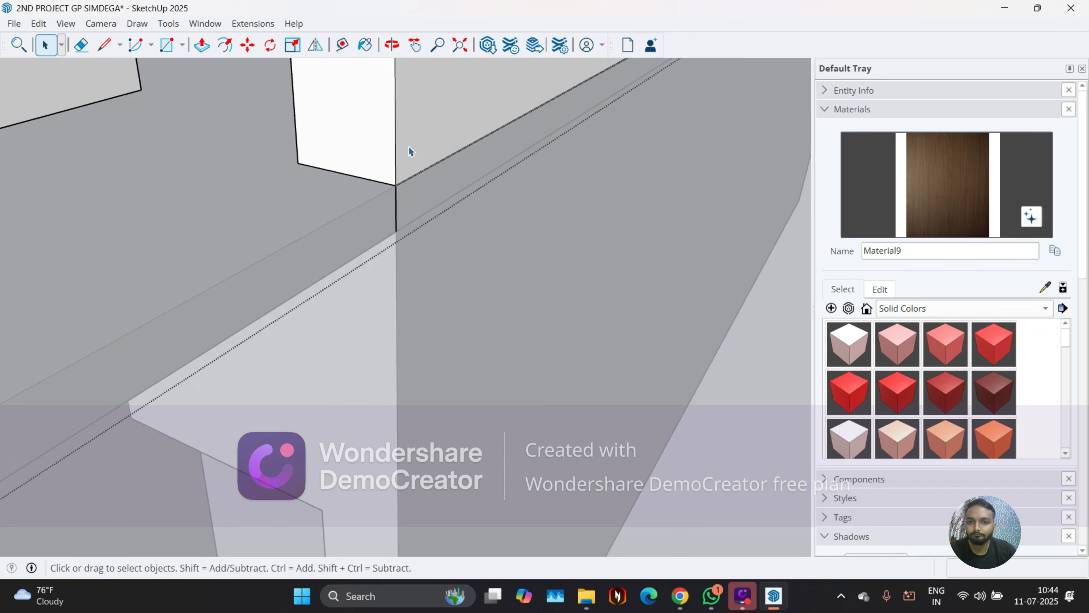
Reopen the upper wall group and erase the short leftover vertical edge below the wall corner at the passage slab
triple_click(408, 146)
key(e)
drag(392, 206, 430, 188)
scroll(505, 195, down, 3)
scroll(622, 102, down, 4)
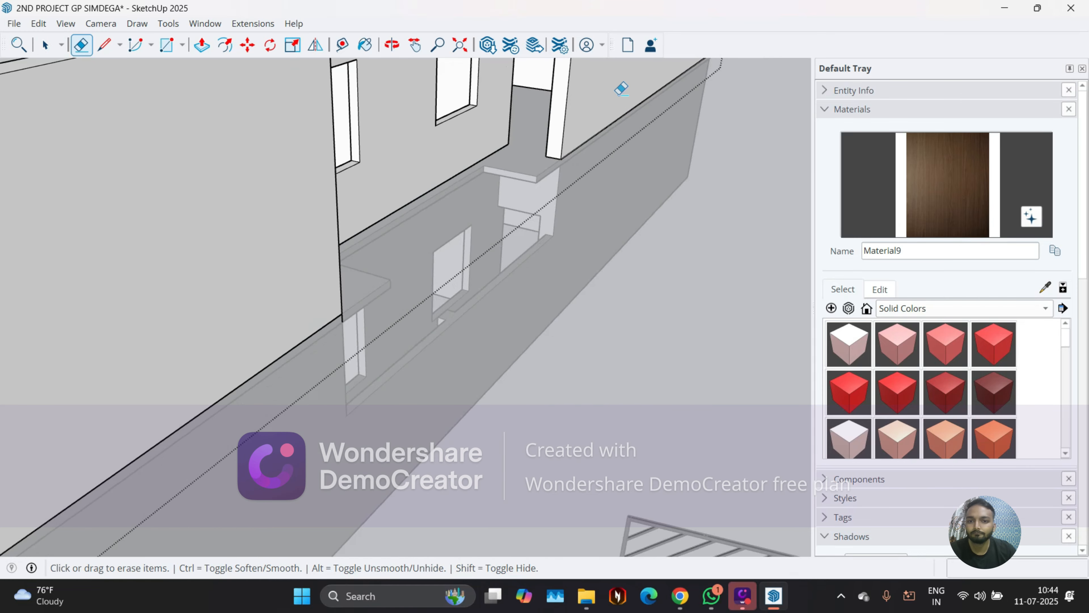
scroll(435, 251, up, 5)
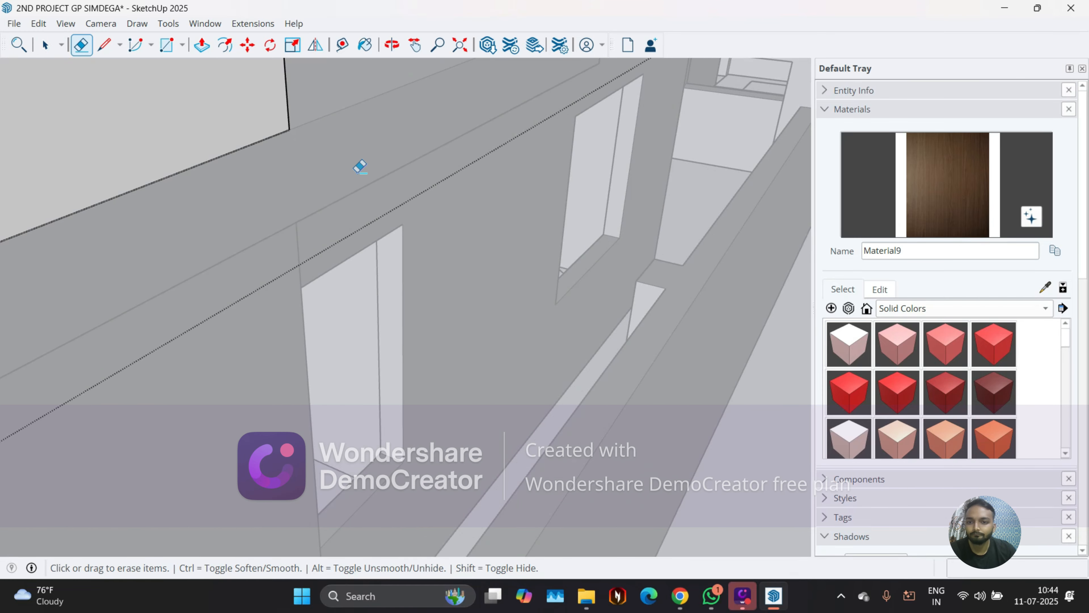
scroll(359, 167, down, 5)
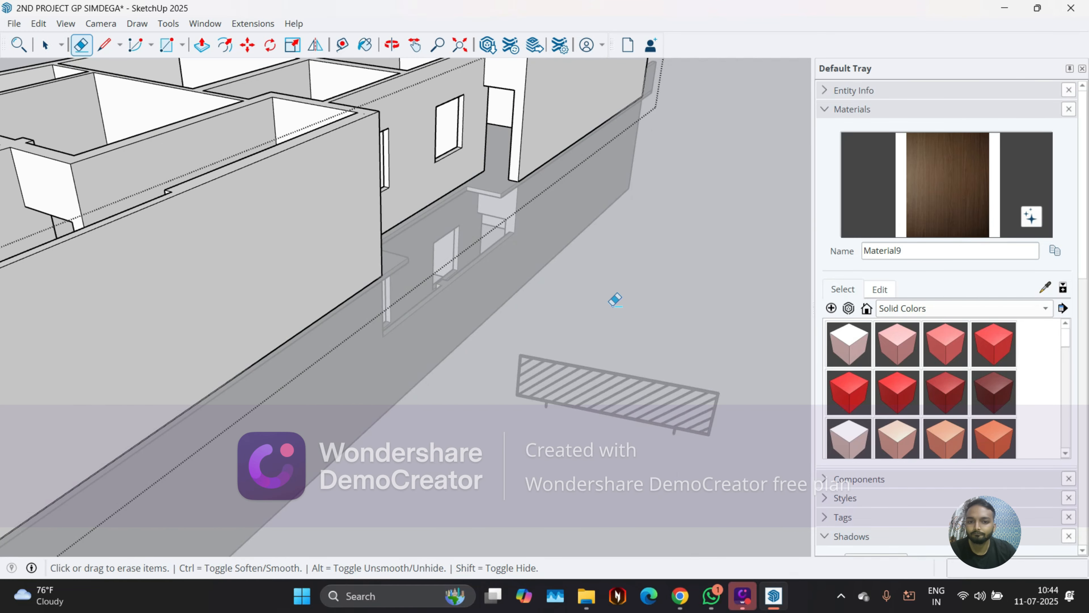
key(space)
Reverse the blue back-facing wall face in the upper-floor front room within the wall group
middle_drag(613, 305, 240, 344)
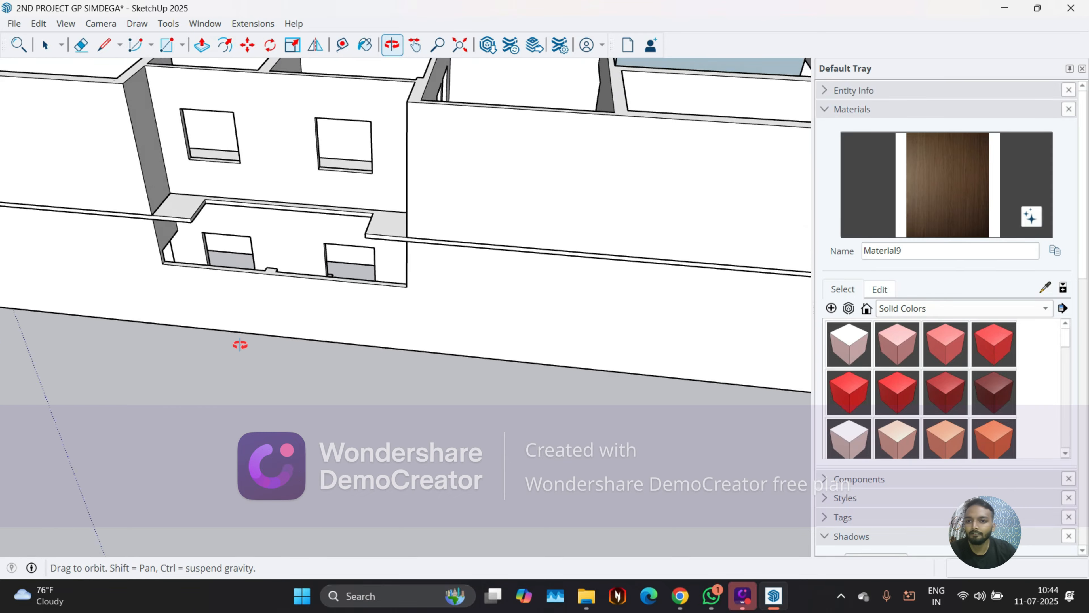
scroll(175, 315, down, 6)
middle_drag(176, 314, 383, 356)
scroll(455, 275, up, 5)
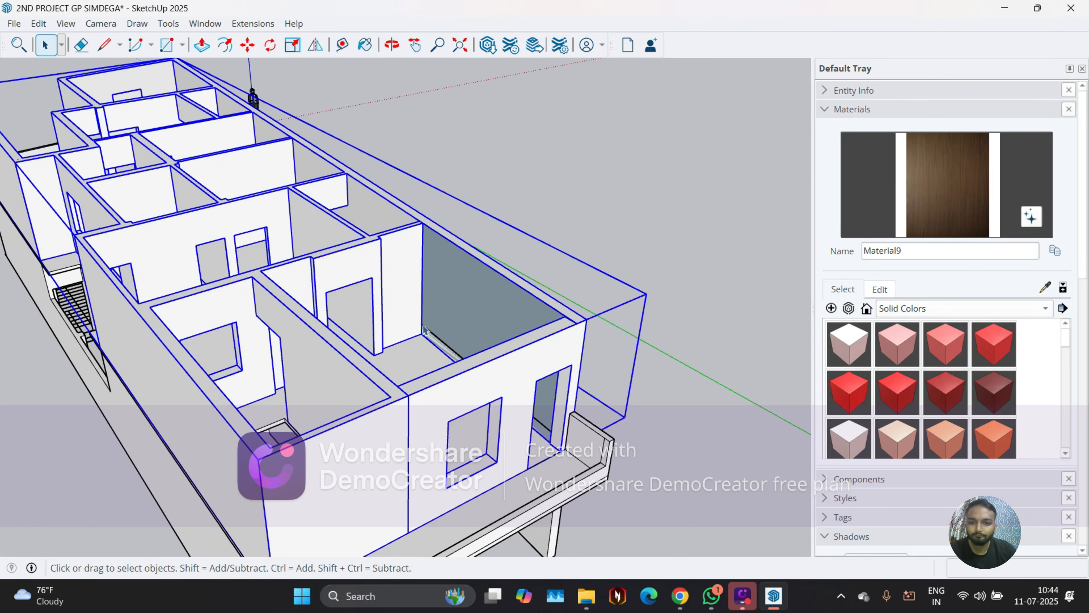
middle_drag(423, 326, 504, 385)
scroll(637, 353, up, 8)
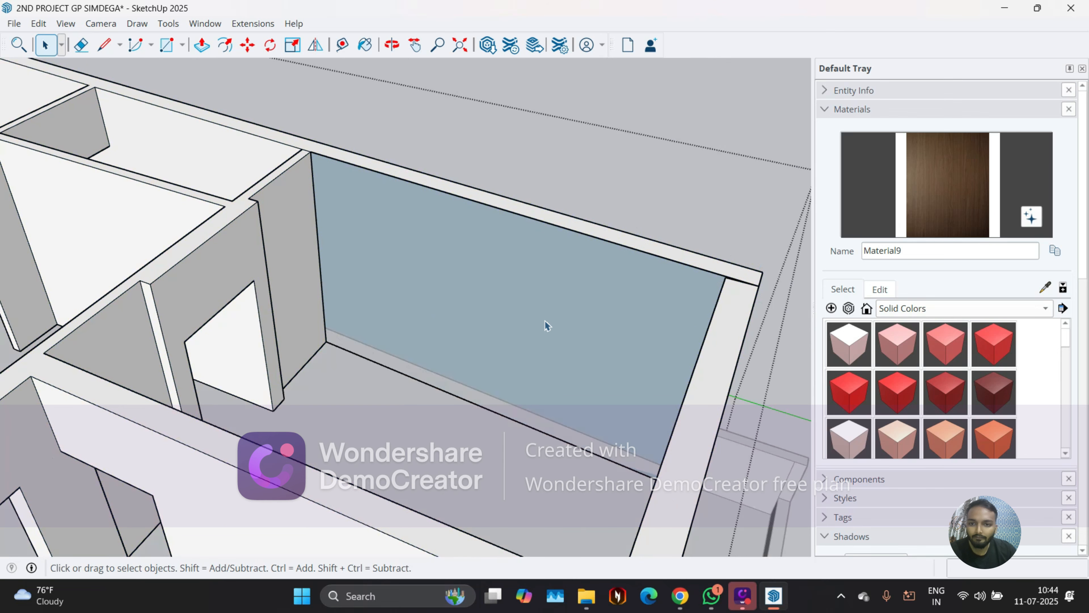
click(522, 316)
triple_click(506, 301)
click(499, 293)
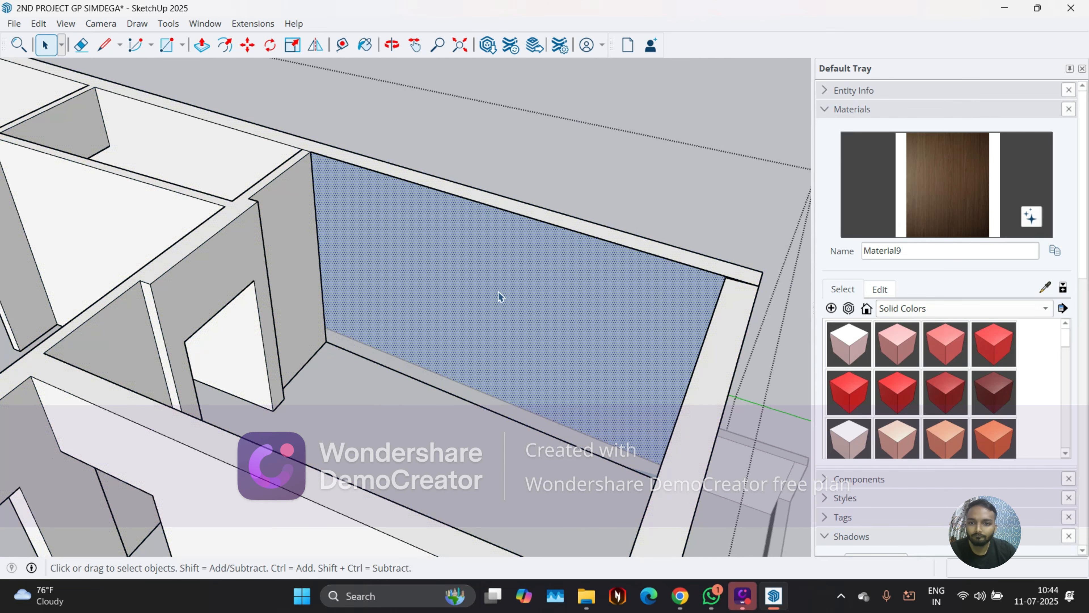
right_click(499, 293)
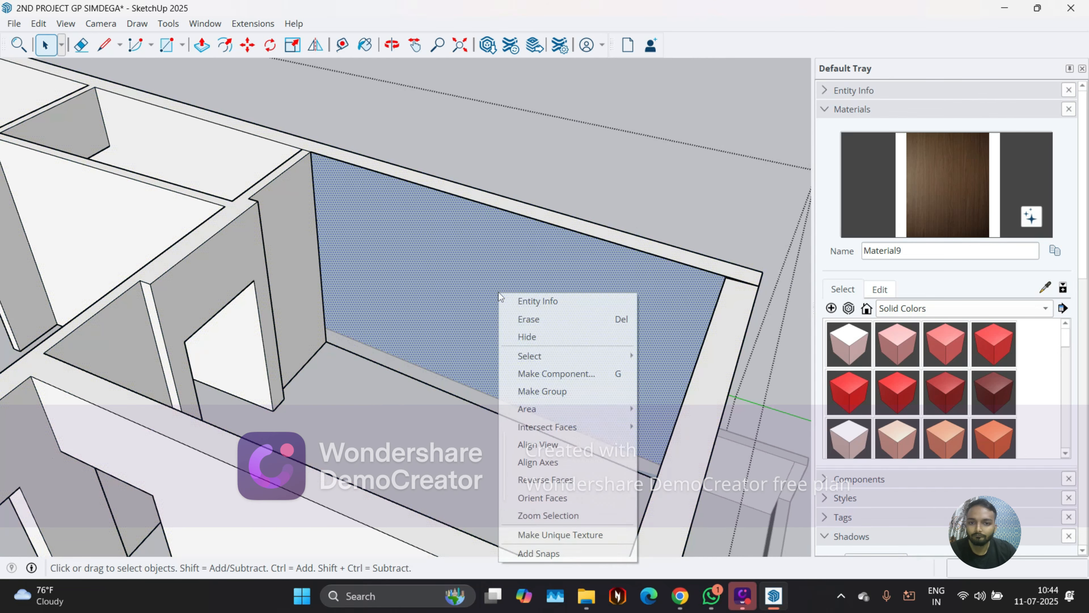
click(544, 484)
scroll(734, 300, up, 5)
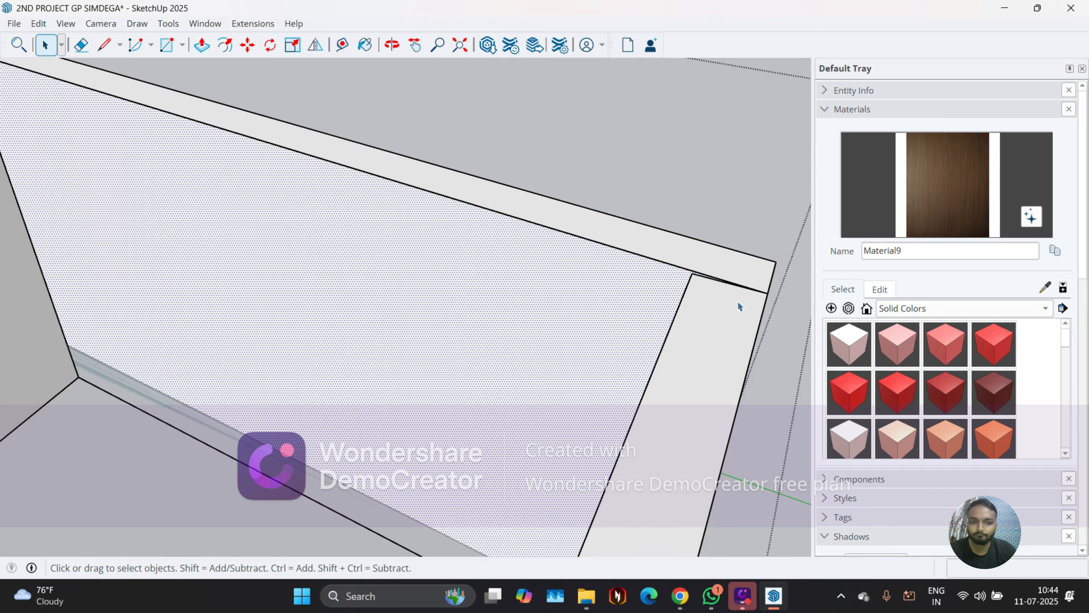
middle_drag(737, 301, 772, 347)
scroll(765, 331, down, 6)
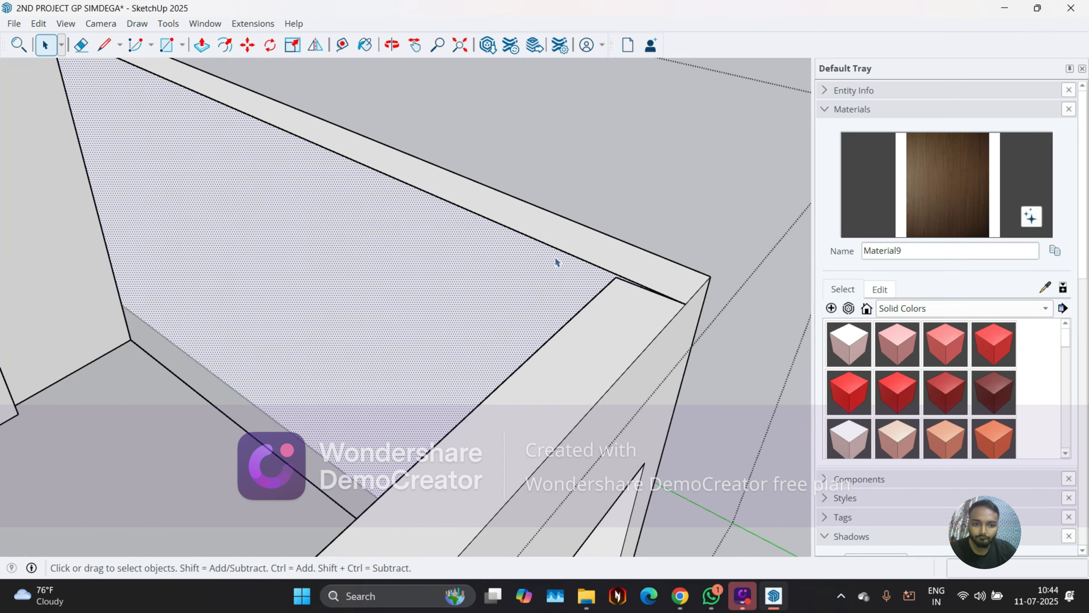
scroll(577, 257, down, 10)
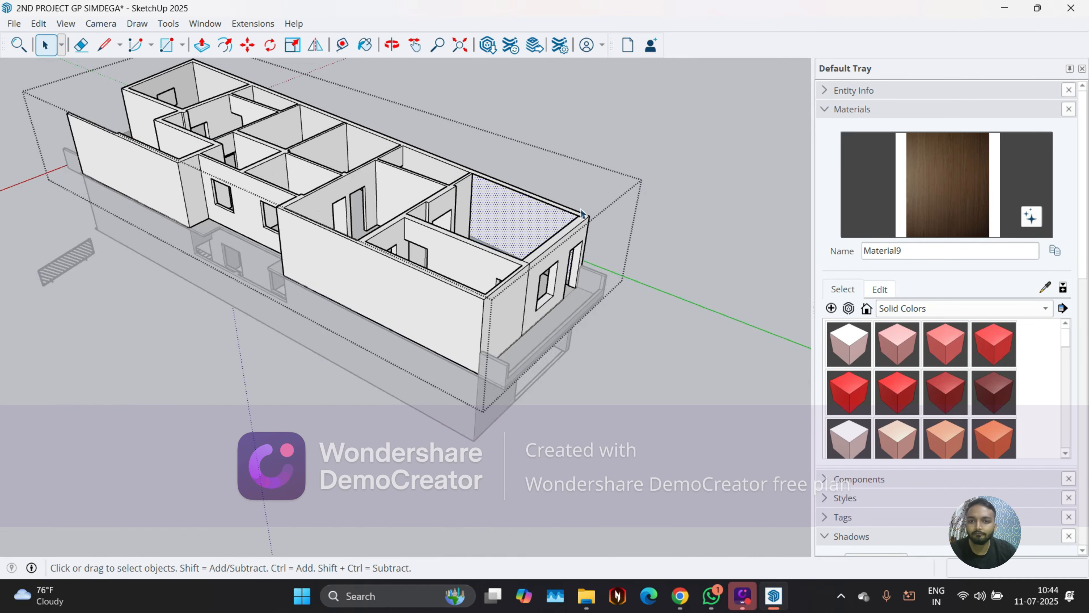
Copy the original house's roof slab, parapets, railings and both rooftop structures onto the upper walls of the revised house
middle_drag(433, 425, 392, 324)
scroll(277, 333, down, 3)
middle_drag(278, 331, 386, 326)
scroll(442, 201, down, 3)
middle_drag(219, 365, 349, 365)
scroll(438, 210, down, 4)
scroll(330, 404, up, 6)
click(350, 365)
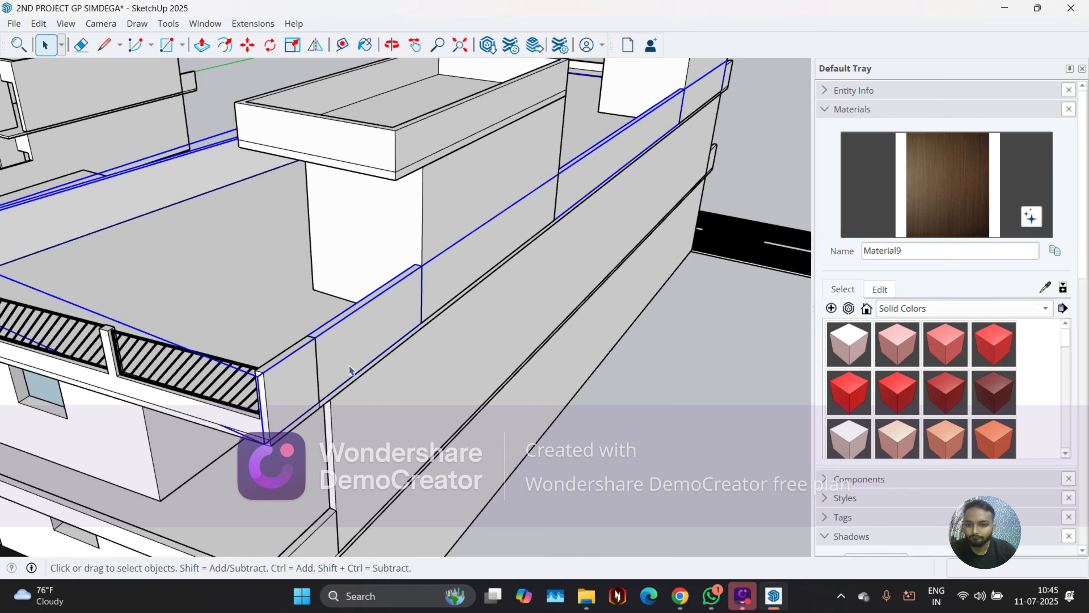
scroll(343, 369, up, 1)
scroll(337, 366, down, 5)
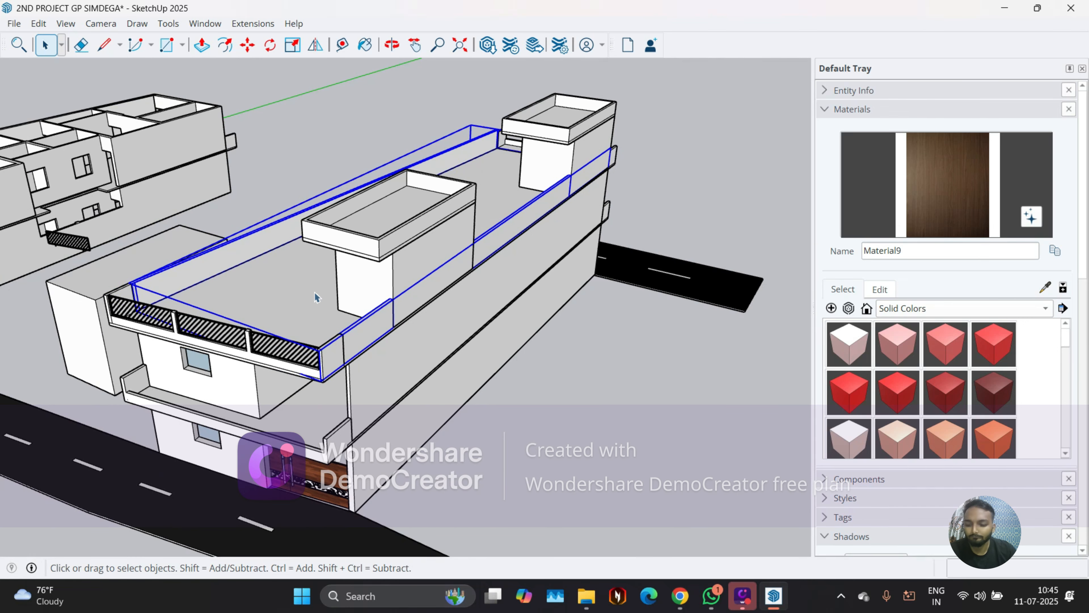
scroll(273, 313, up, 4)
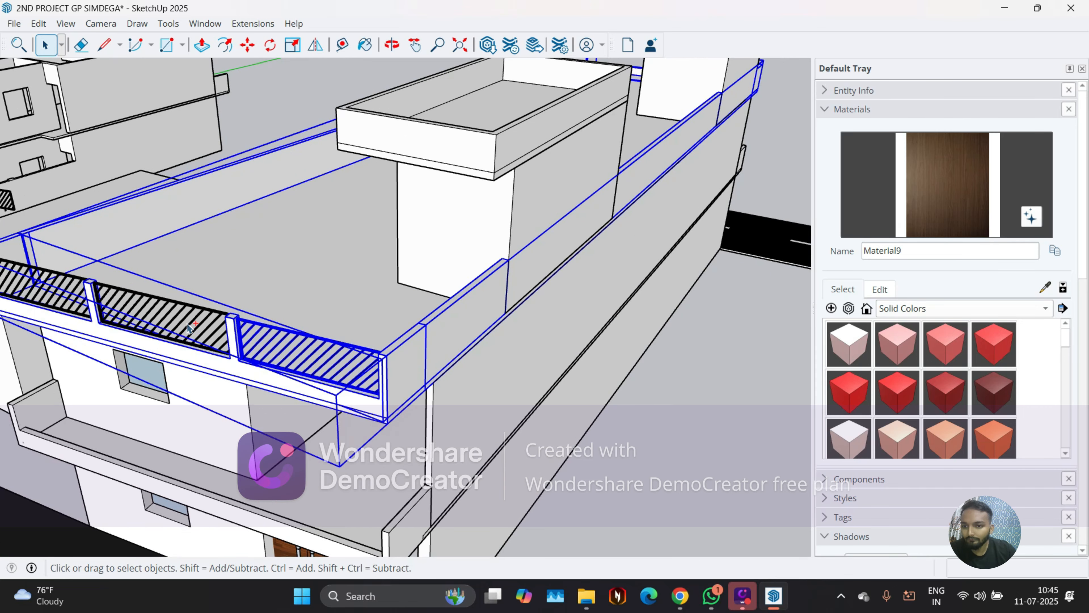
scroll(188, 327, down, 2)
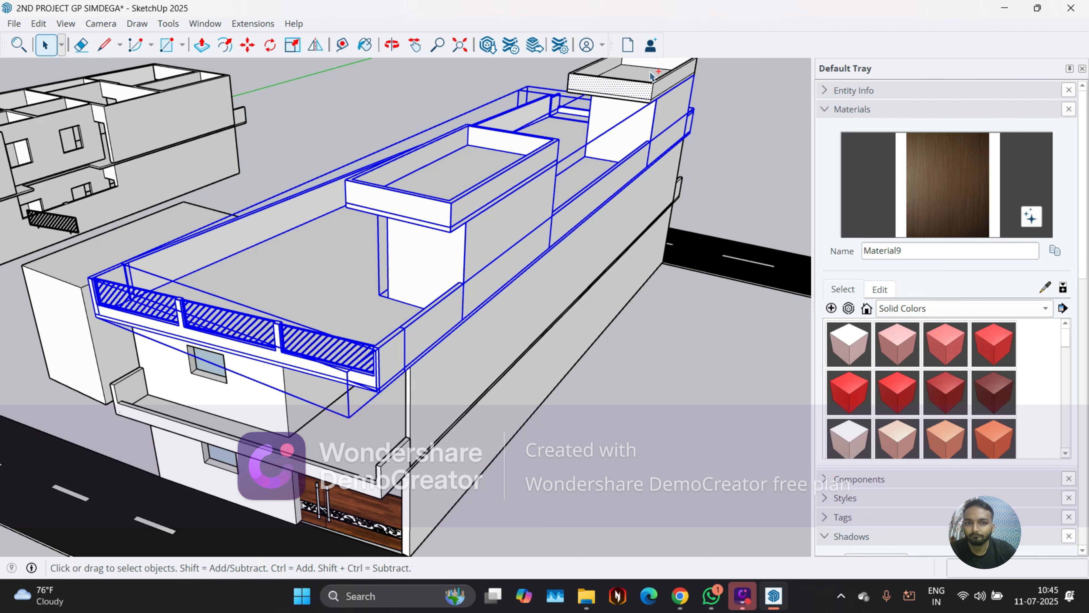
scroll(394, 288, down, 3)
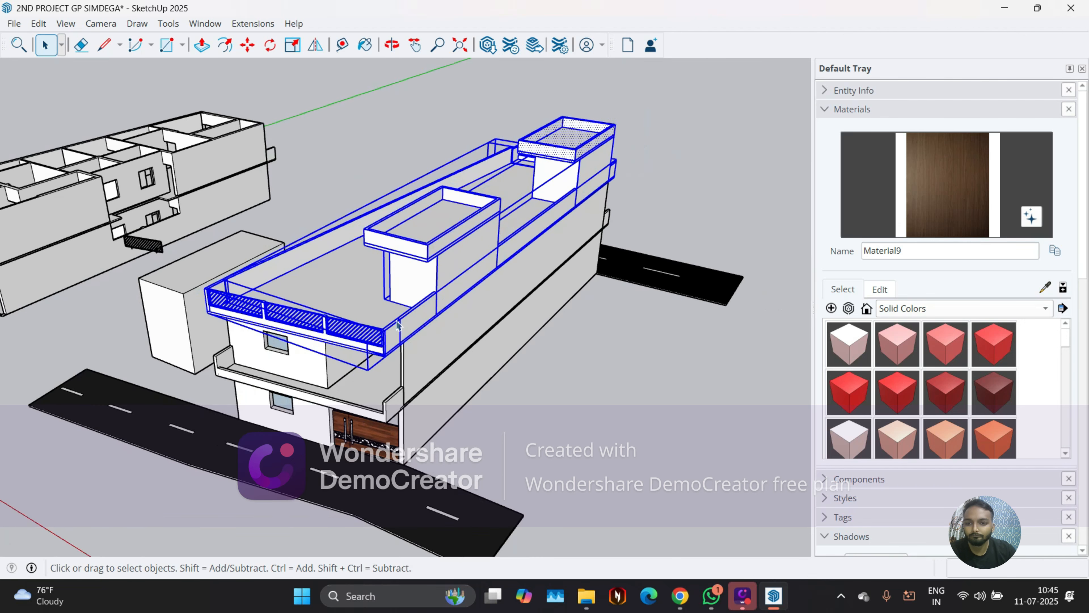
middle_drag(390, 297, 209, 391)
scroll(403, 358, up, 2)
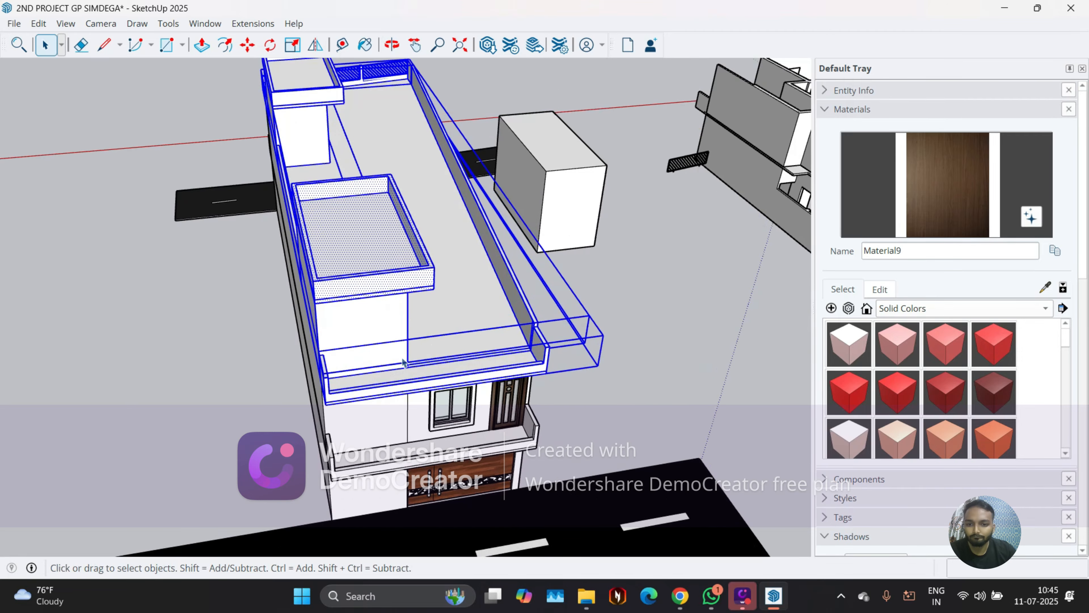
middle_drag(425, 336, 590, 293)
key(ctrl)
scroll(479, 373, up, 5)
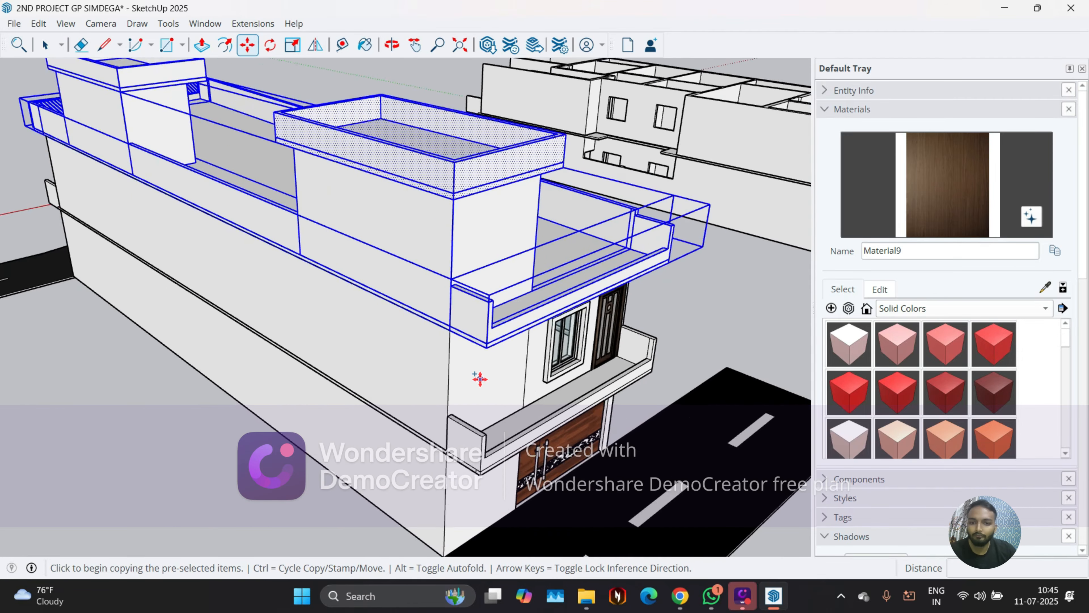
click(420, 265)
scroll(333, 336, down, 6)
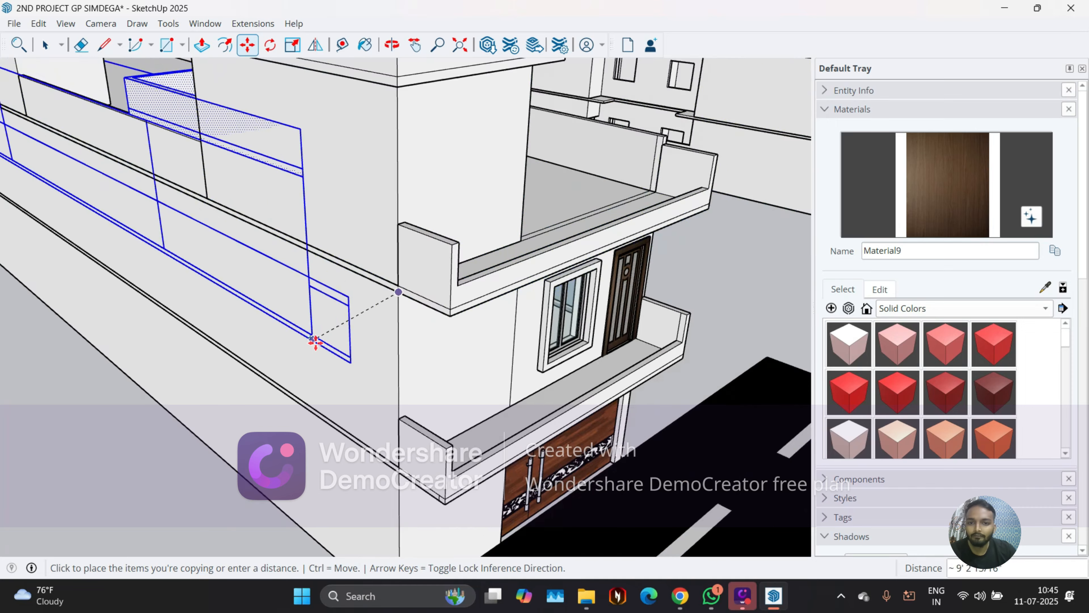
scroll(737, 127, up, 4)
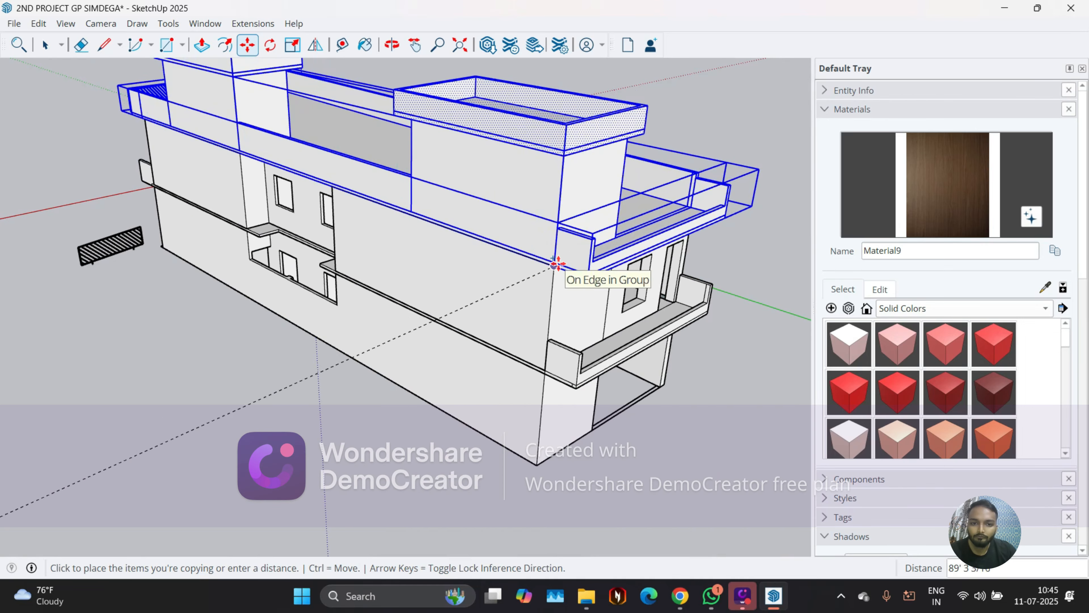
scroll(388, 334, down, 2)
middle_drag(388, 334, 445, 337)
key(ctrl+t)
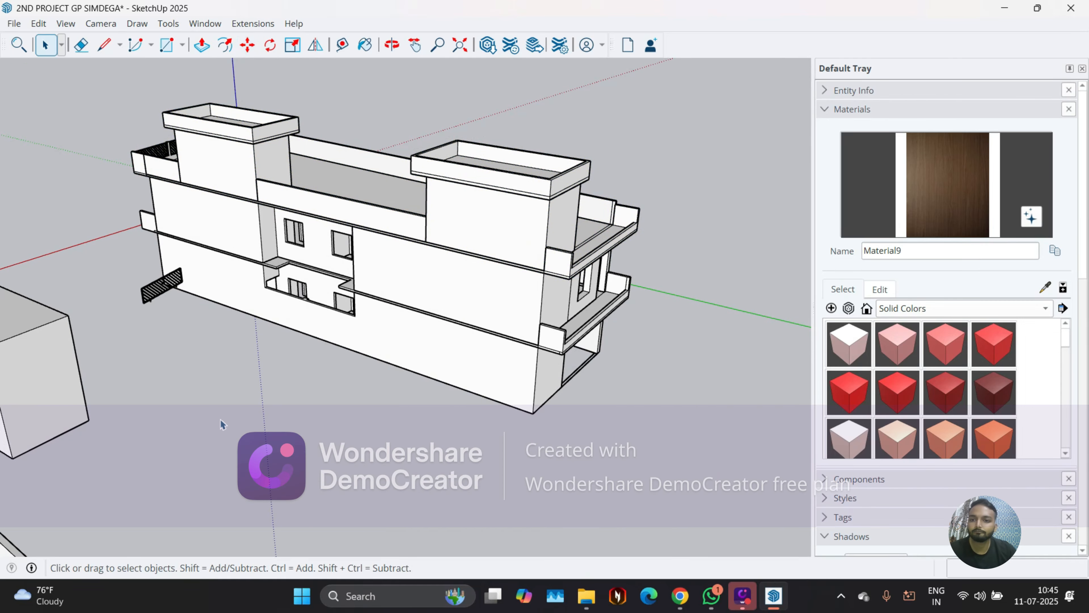
Examine both houses together and the revised house's side passage beneath the copied roof
middle_drag(221, 424, 506, 483)
scroll(505, 484, down, 4)
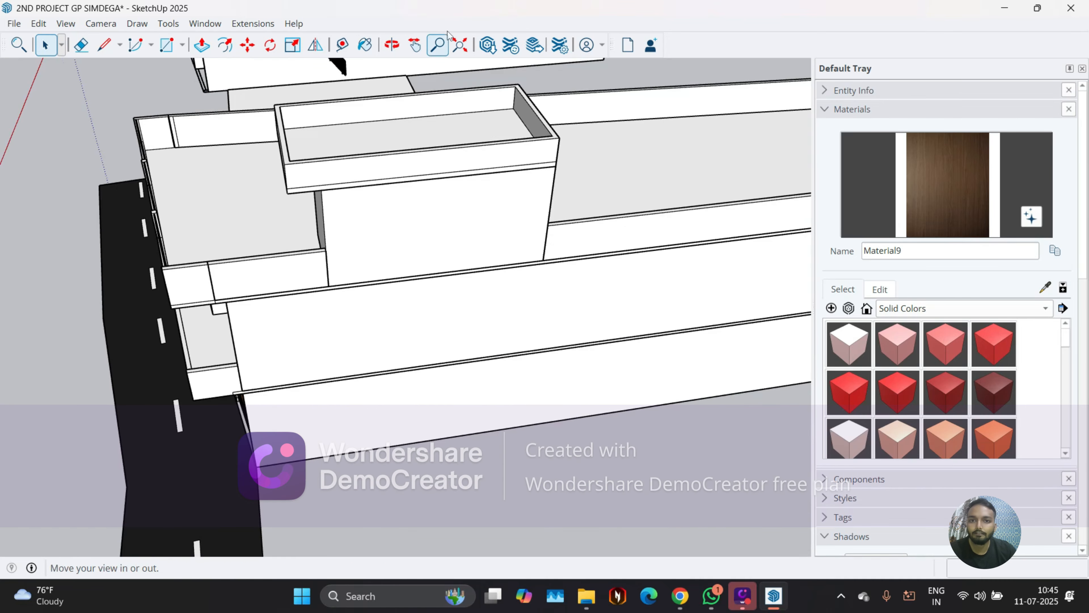
click(459, 52)
middle_drag(457, 68, 153, 233)
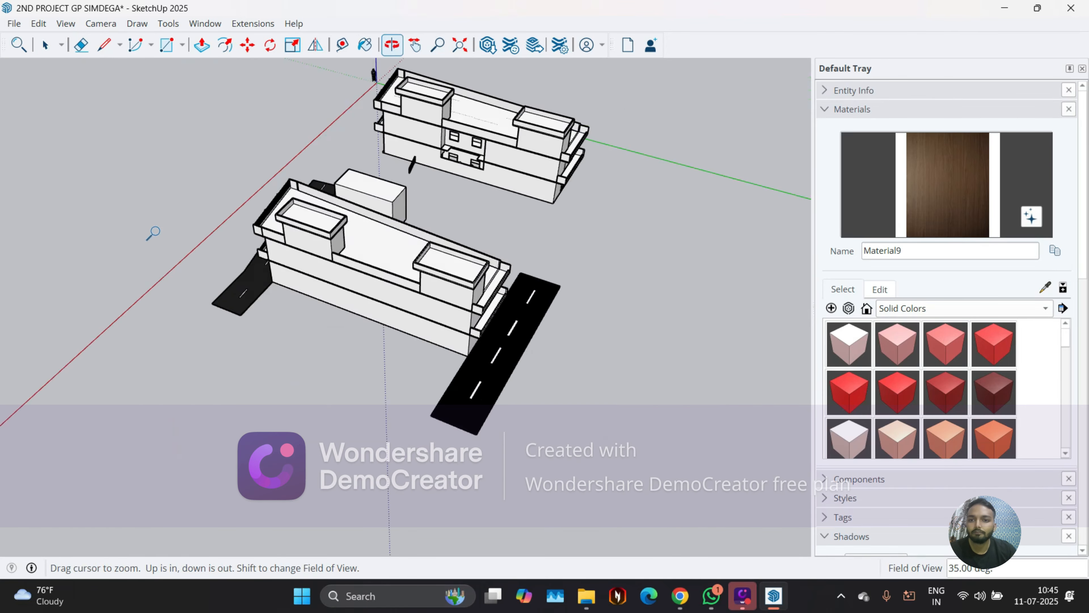
scroll(493, 122, up, 5)
scroll(511, 121, up, 5)
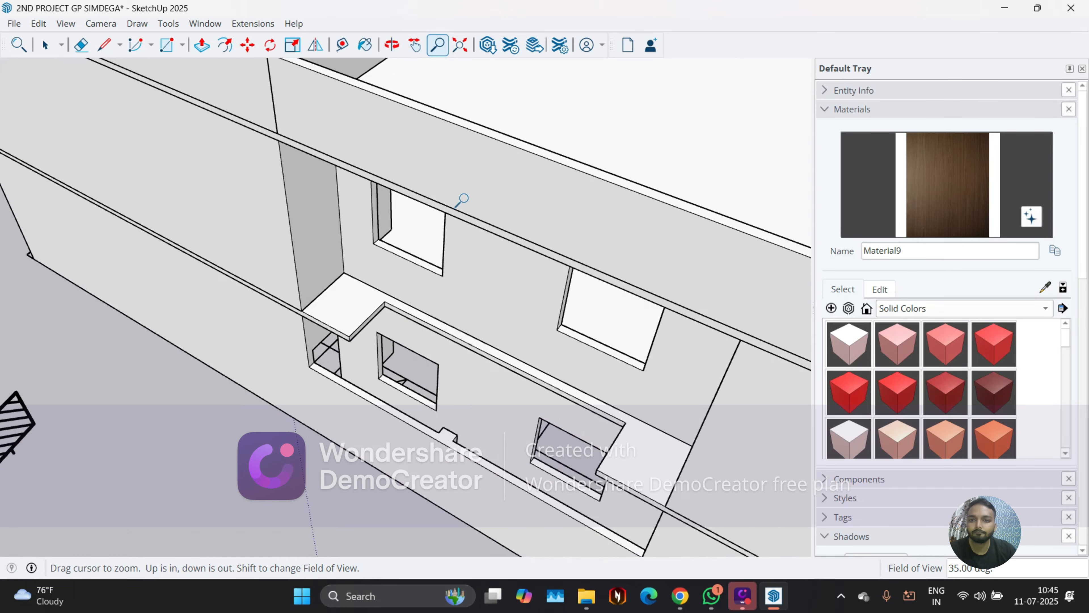
Open the roof slab group and draw a rectangle about 19' by 3' 5" on the slab's underside between the side passage walls
middle_drag(462, 199, 441, 99)
scroll(366, 318, down, 4)
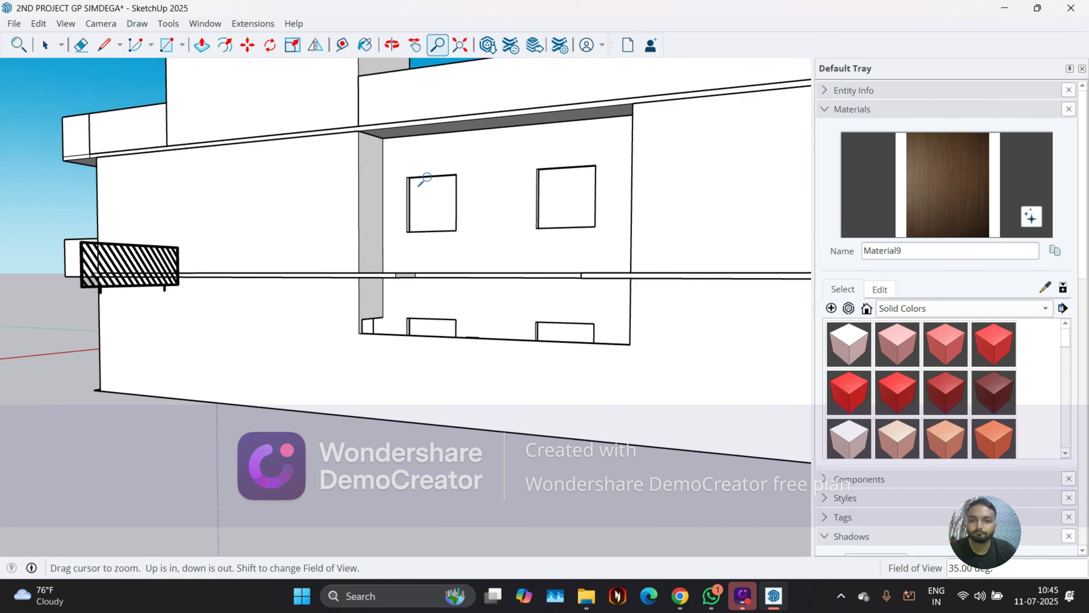
mouse_move(423, 180)
middle_down()
mouse_move(472, 83)
mouse_move(423, 178)
middle_up()
middle_drag(363, 229, 307, 129)
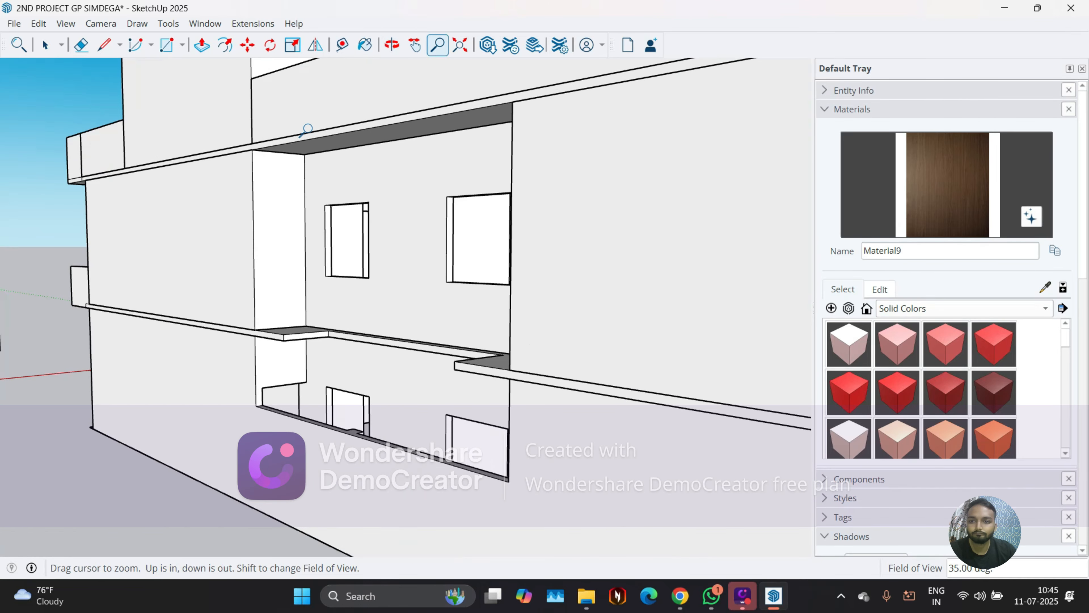
scroll(324, 150, up, 5)
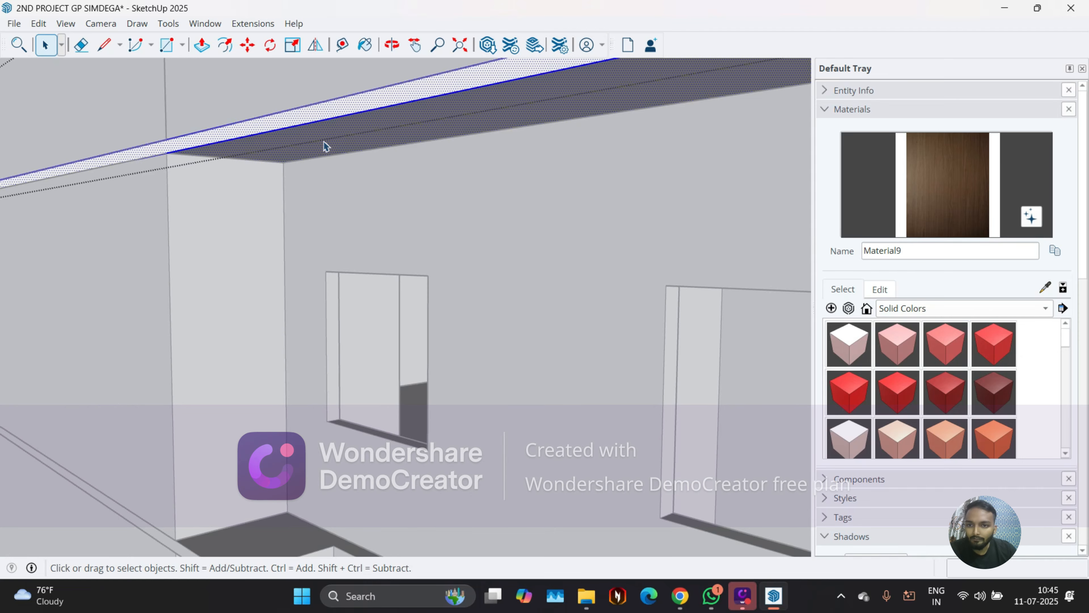
middle_drag(334, 148, 421, 26)
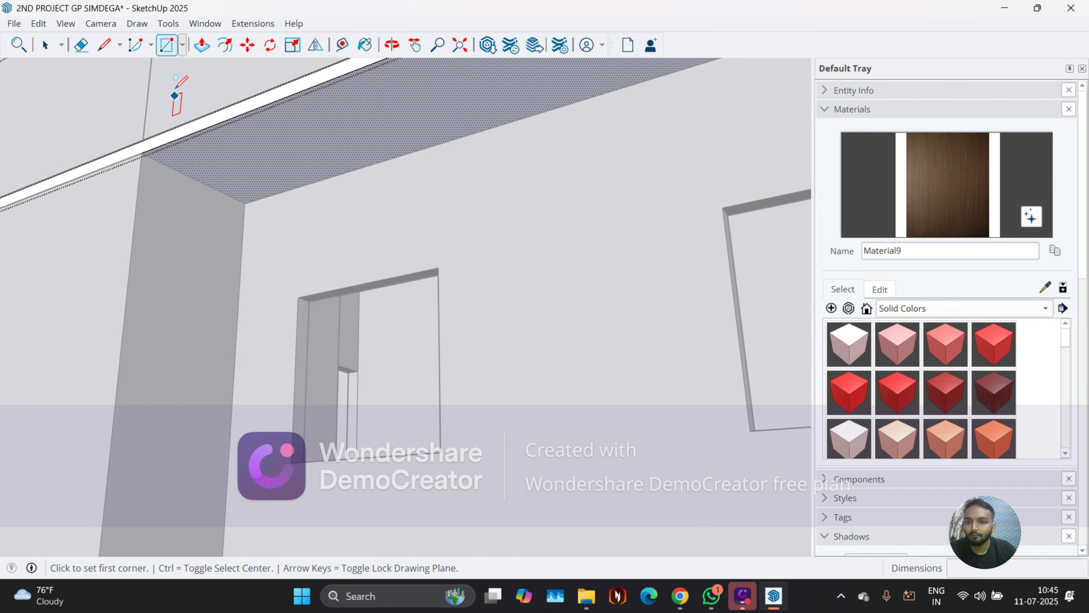
click(247, 201)
middle_drag(249, 204, 459, 307)
scroll(771, 302, up, 6)
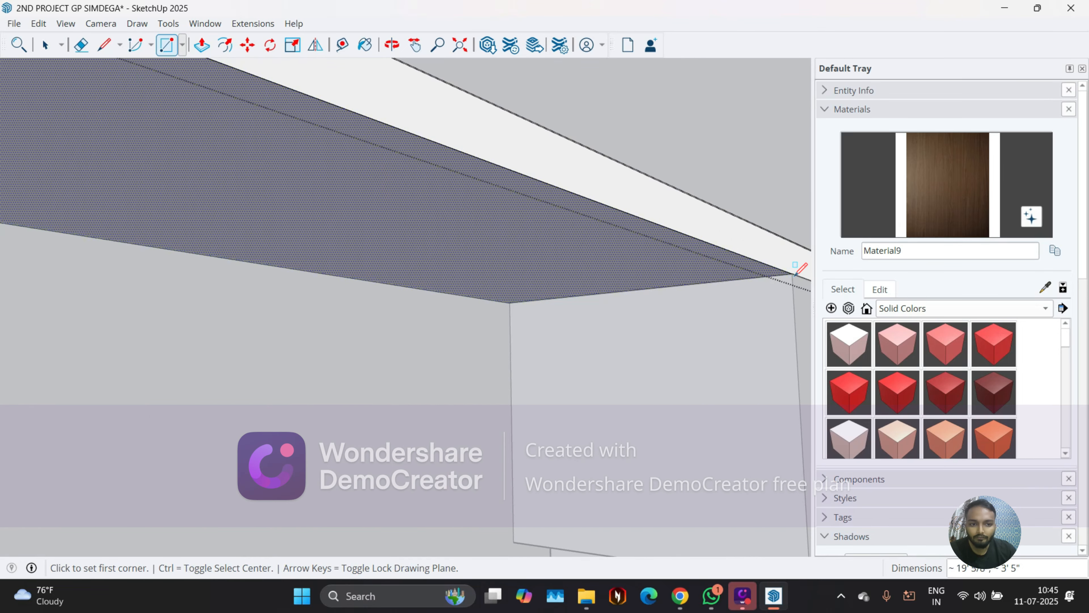
middle_drag(798, 268, 665, 285)
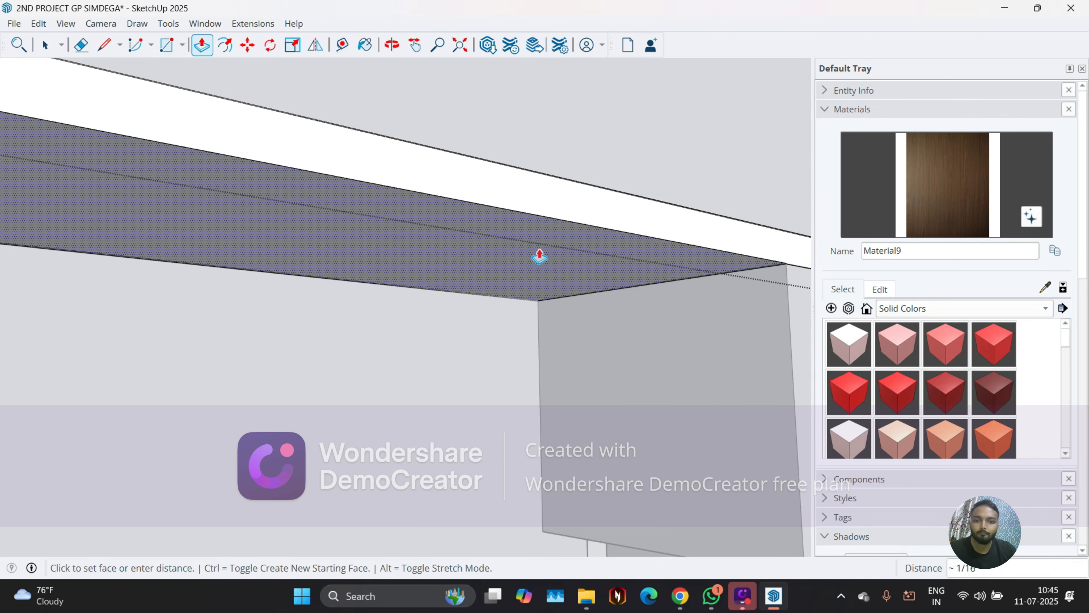
Push the underside rectangle through the slab's thickness to cut the roof open above the side passage
click(538, 185)
middle_drag(525, 254, 402, 444)
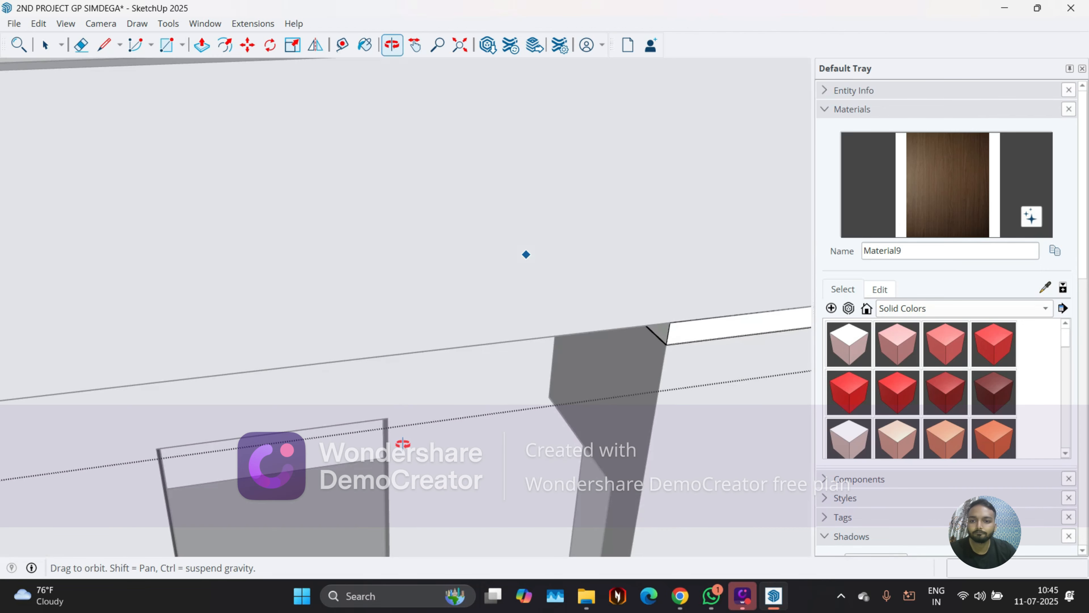
middle_drag(355, 263, 438, 372)
scroll(460, 271, down, 2)
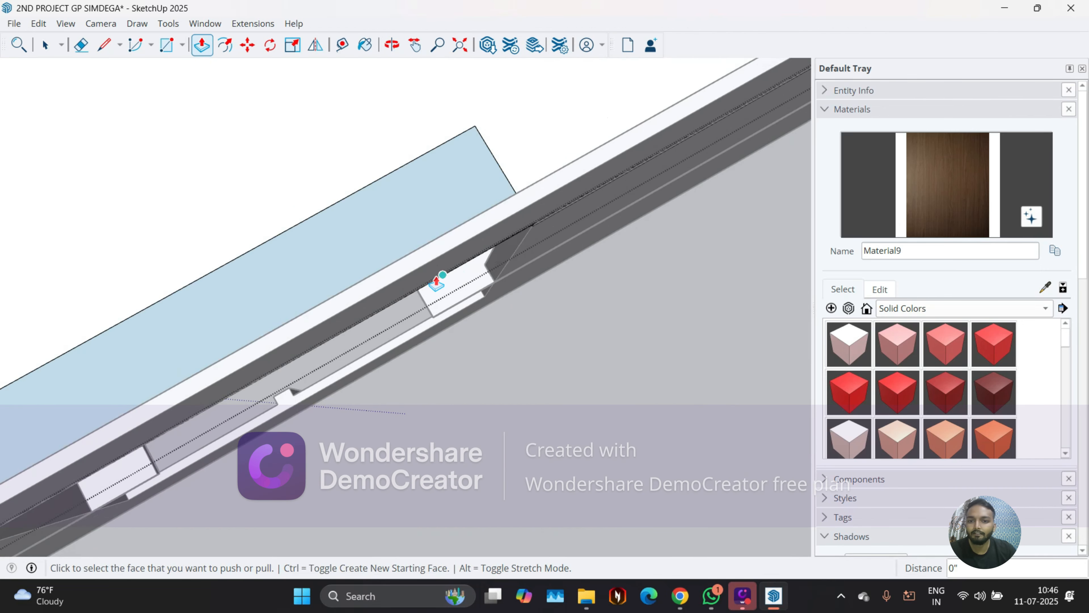
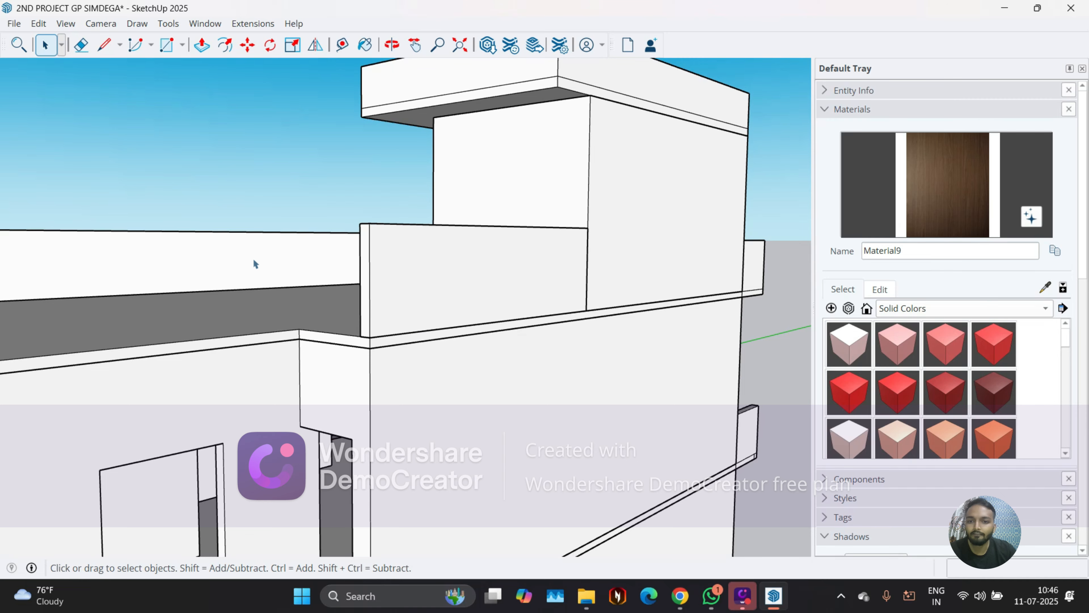
Reopen the roof slab group and pull the long edge of the passage cutout 6" outward, in line with the floor slab below
scroll(421, 302, down, 5)
middle_drag(421, 301, 407, 381)
scroll(403, 378, up, 5)
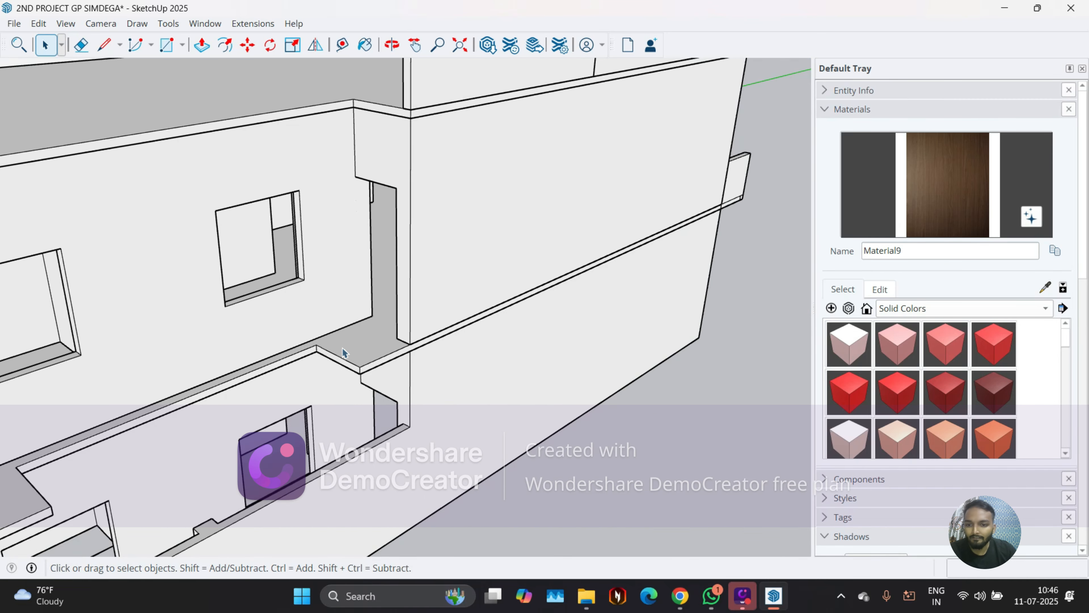
scroll(567, 377, down, 5)
middle_drag(567, 376, 284, 219)
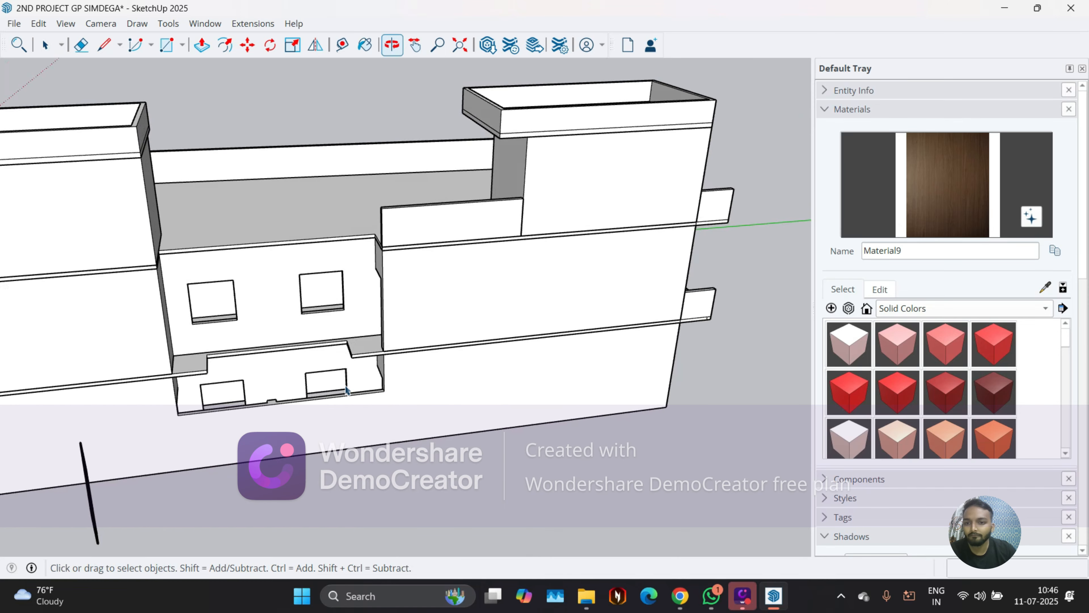
scroll(284, 218, up, 4)
click(286, 217)
scroll(287, 214, up, 2)
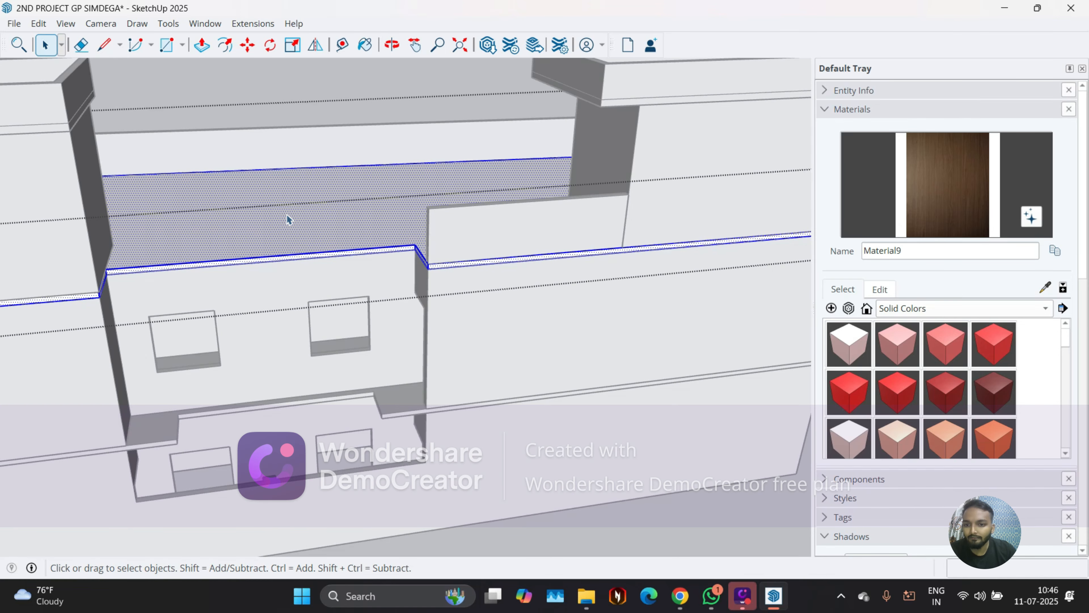
scroll(257, 267, up, 4)
click(251, 254)
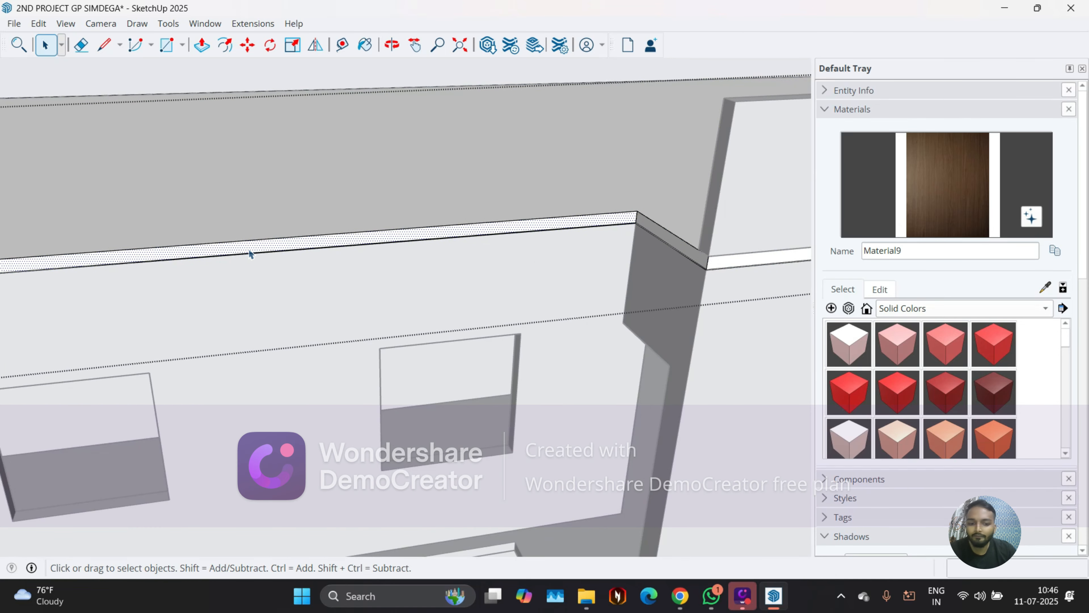
key(p)
click(251, 254)
scroll(250, 254, down, 3)
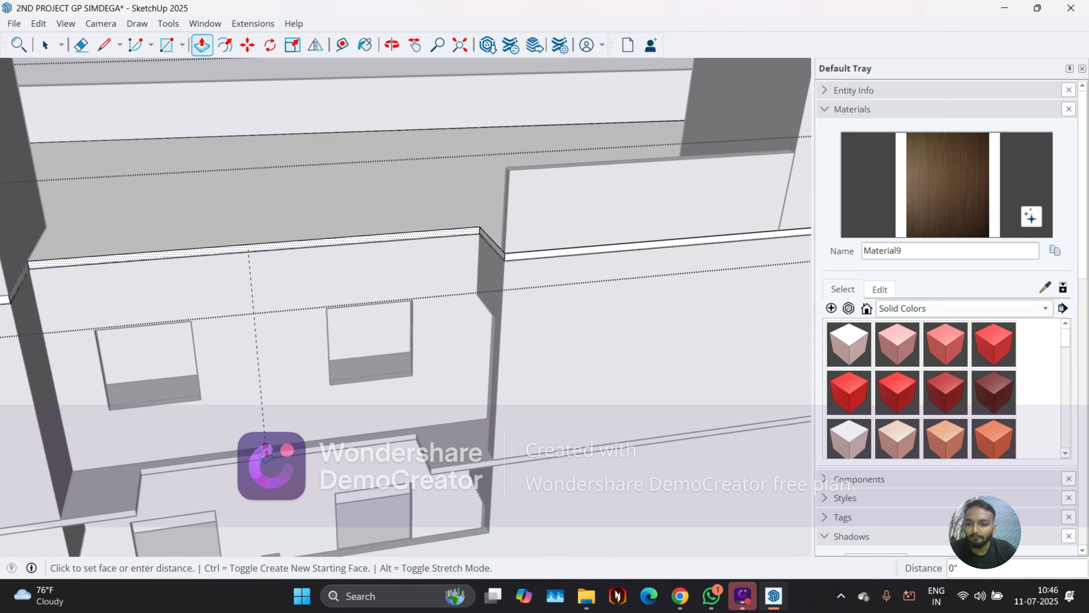
click(239, 462)
Pull the short slab edge at the cutout's end beside the flush rooftop structure 3' into the opening, matching the floor slab below
middle_drag(300, 443, 160, 364)
scroll(263, 429, down, 5)
middle_drag(262, 429, 253, 394)
scroll(214, 323, up, 8)
middle_drag(226, 345, 216, 322)
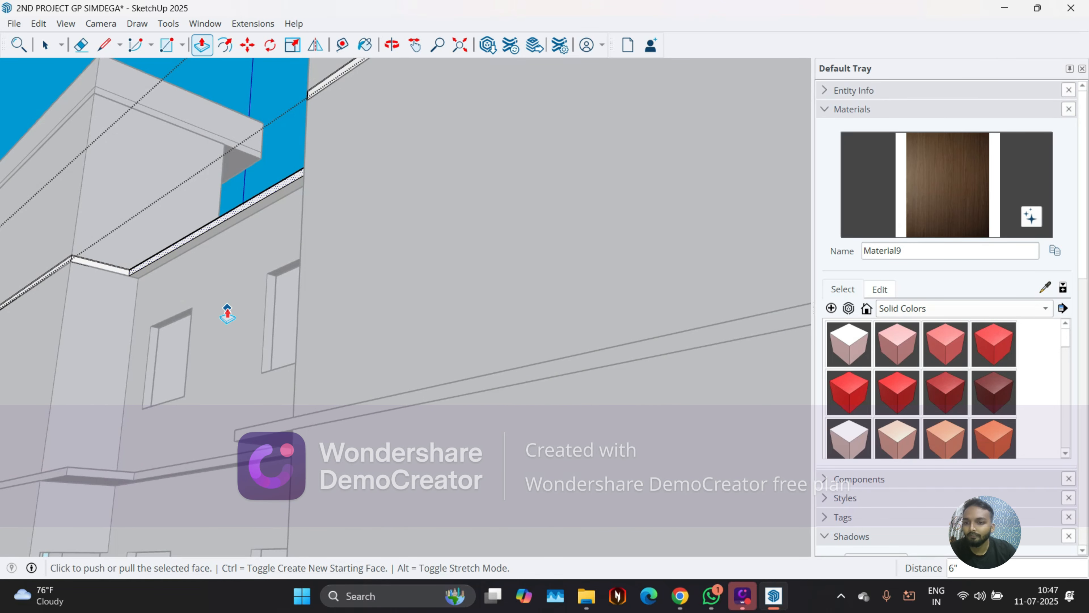
scroll(104, 296, up, 4)
key(space)
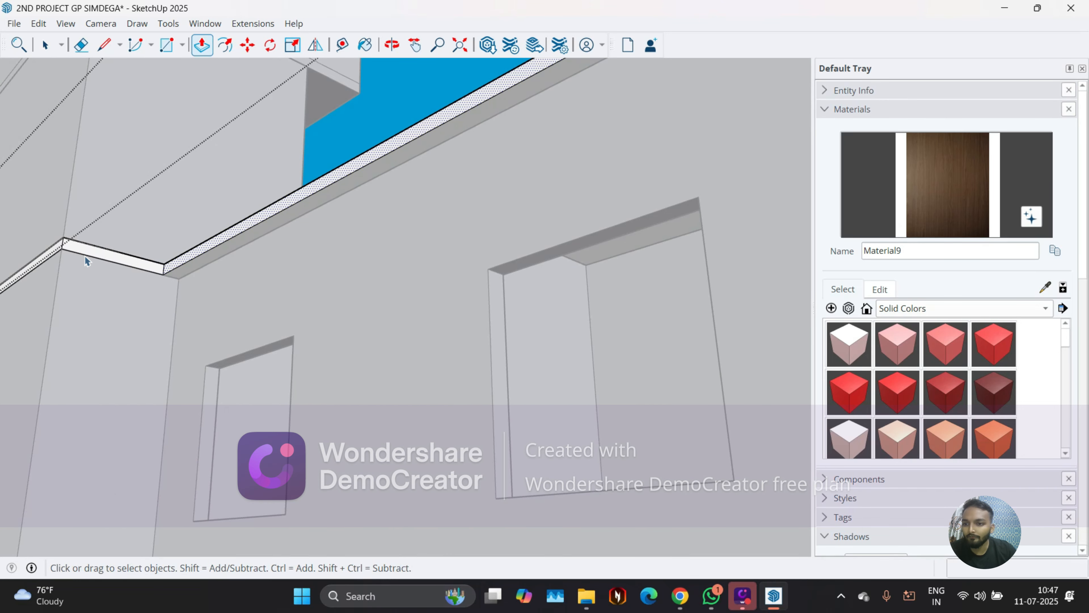
click(82, 252)
key(p)
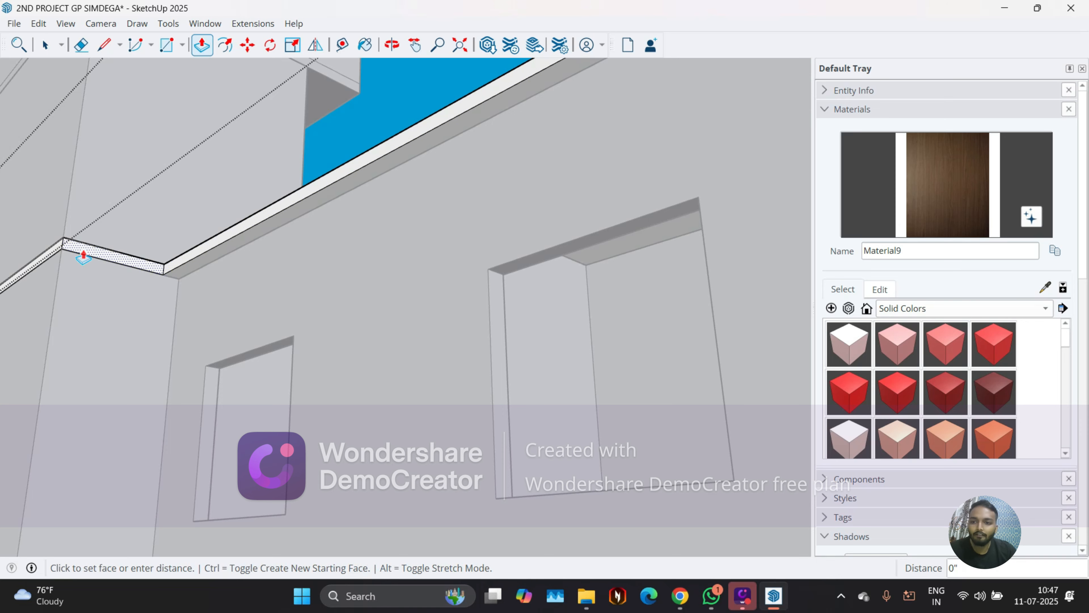
scroll(166, 227, down, 5)
scroll(144, 339, up, 2)
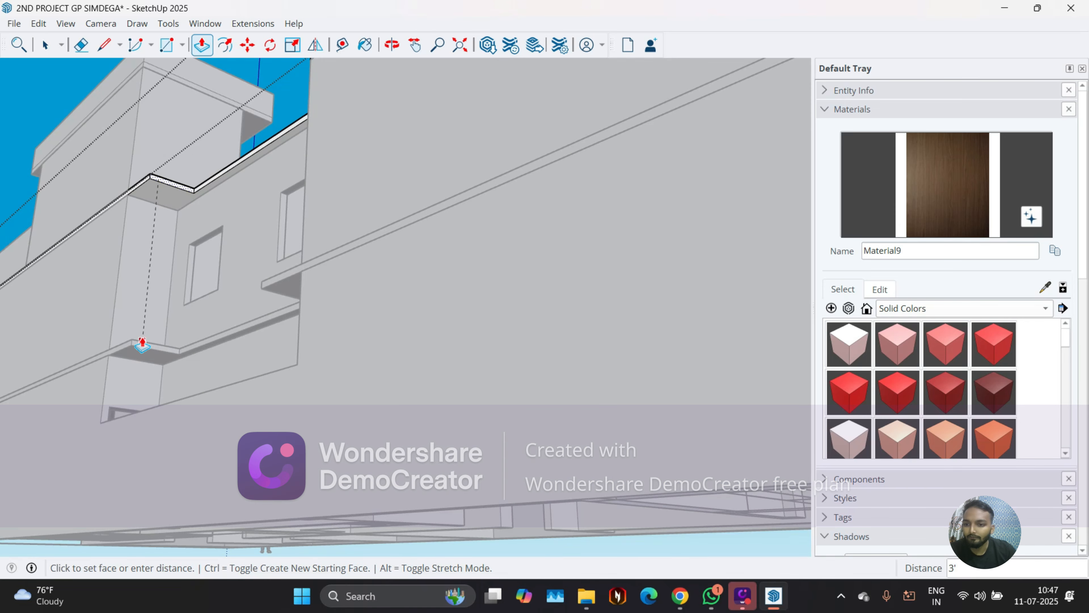
click(142, 345)
Pull the opposite short slab edge, beside the low parapet, 3' into the cutout to match the floor slab below
mouse_move(142, 345)
middle_down()
mouse_move(102, 352)
mouse_move(224, 365)
mouse_move(161, 338)
middle_up()
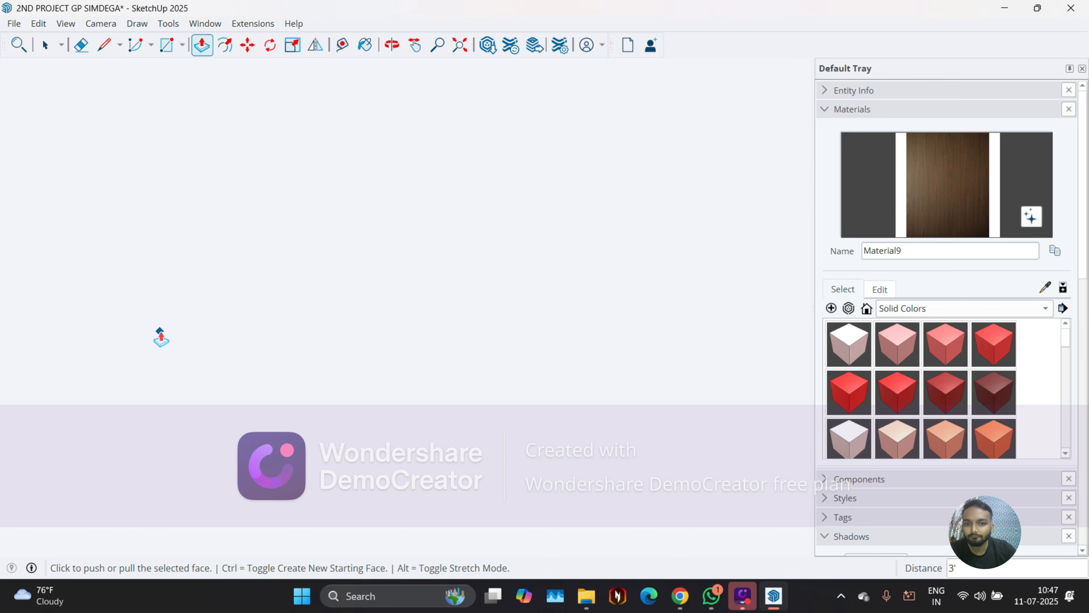
middle_drag(467, 68, 441, 384)
scroll(215, 316, up, 10)
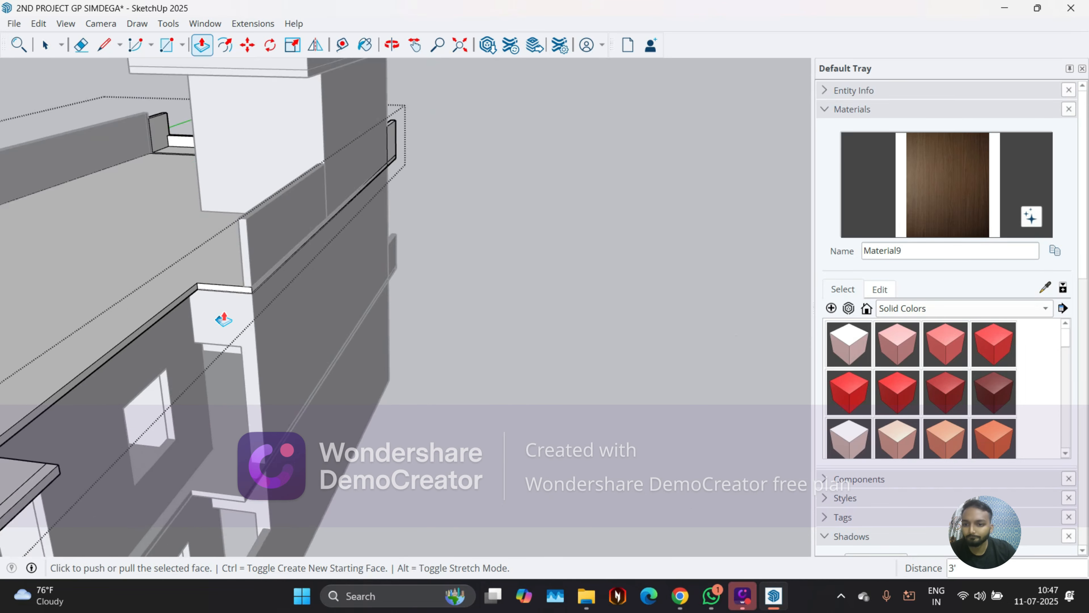
key(p)
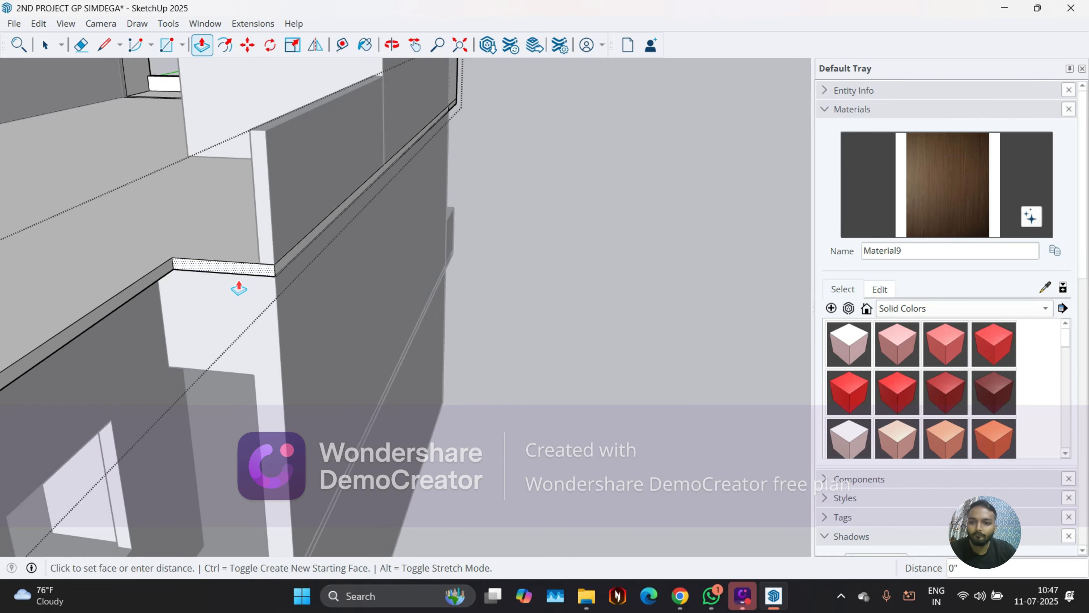
click(234, 274)
middle_drag(215, 306, 219, 292)
scroll(219, 292, down, 5)
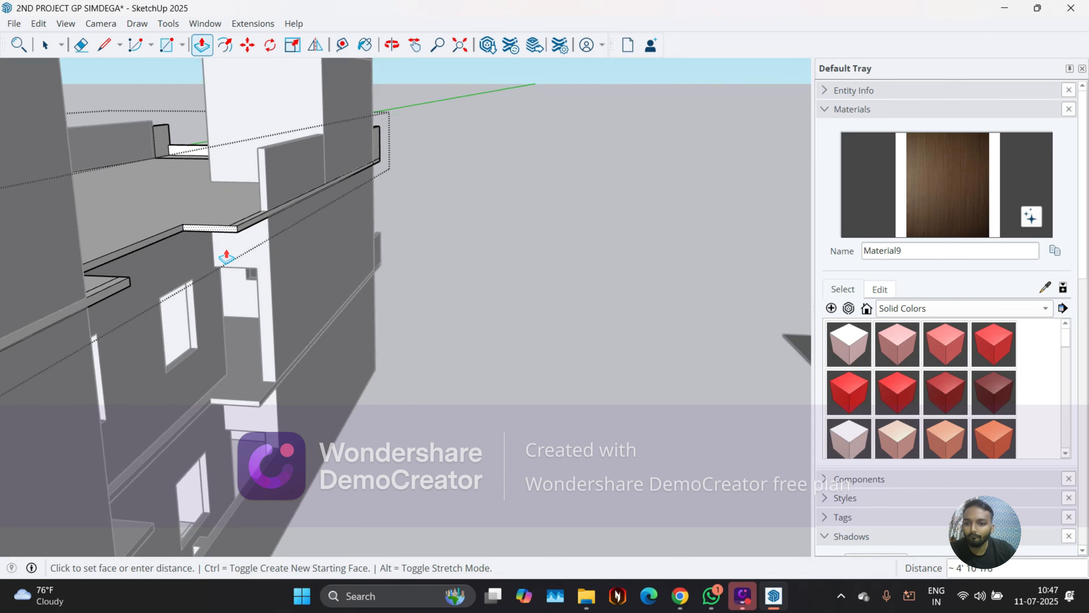
scroll(231, 404, up, 5)
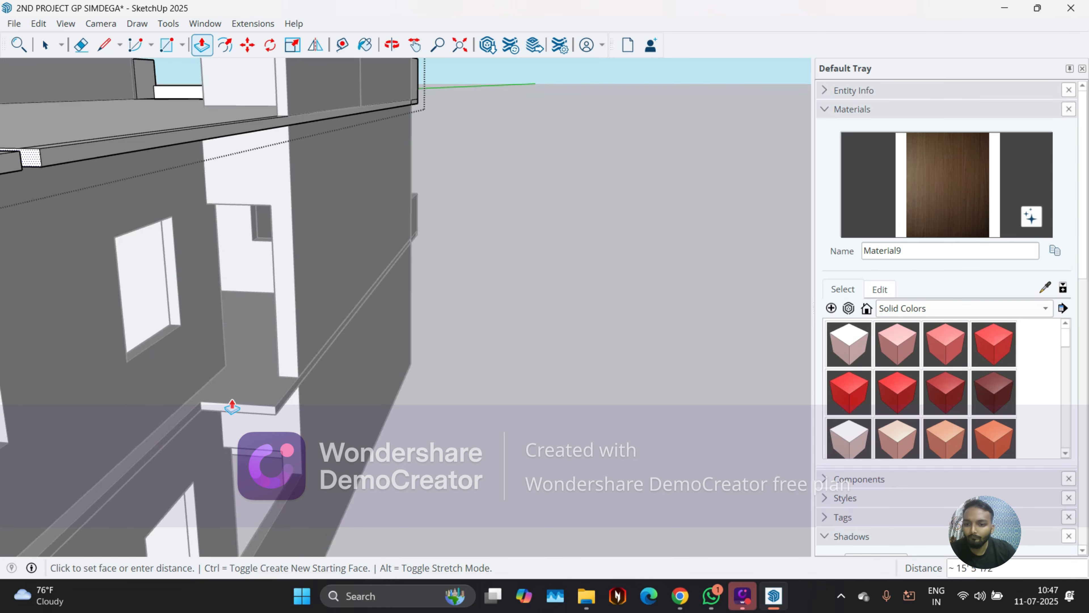
click(248, 408)
Inspect the extended slab edges around the passage cutout and close the roof slab group
middle_drag(253, 340, 240, 319)
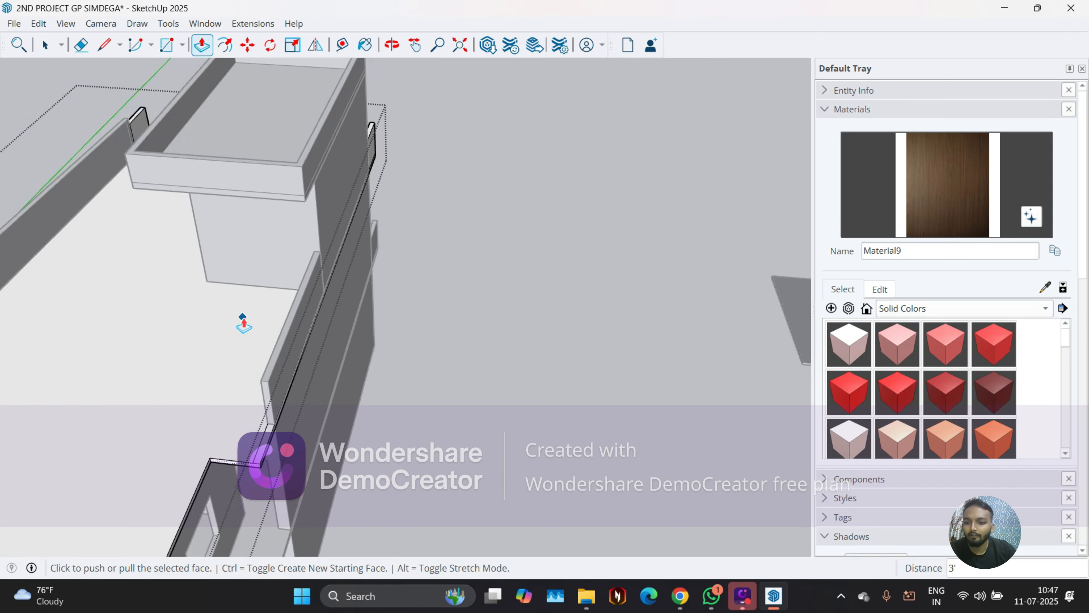
scroll(254, 386, up, 3)
scroll(266, 446, up, 5)
key(space)
key(e)
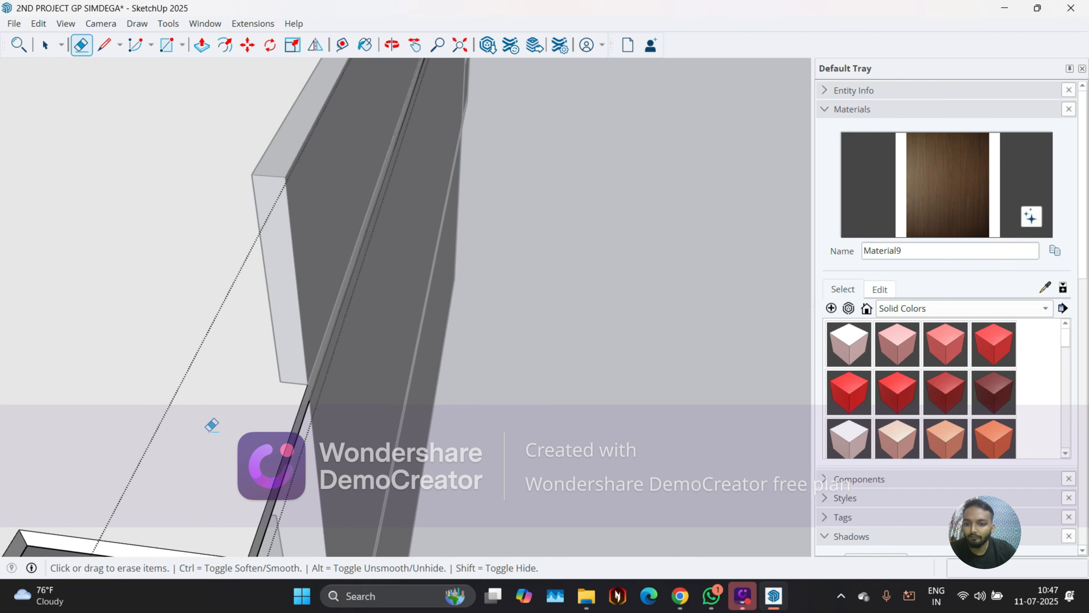
mouse_move(212, 425)
middle_down()
mouse_move(299, 311)
mouse_move(425, 346)
middle_up()
key(space)
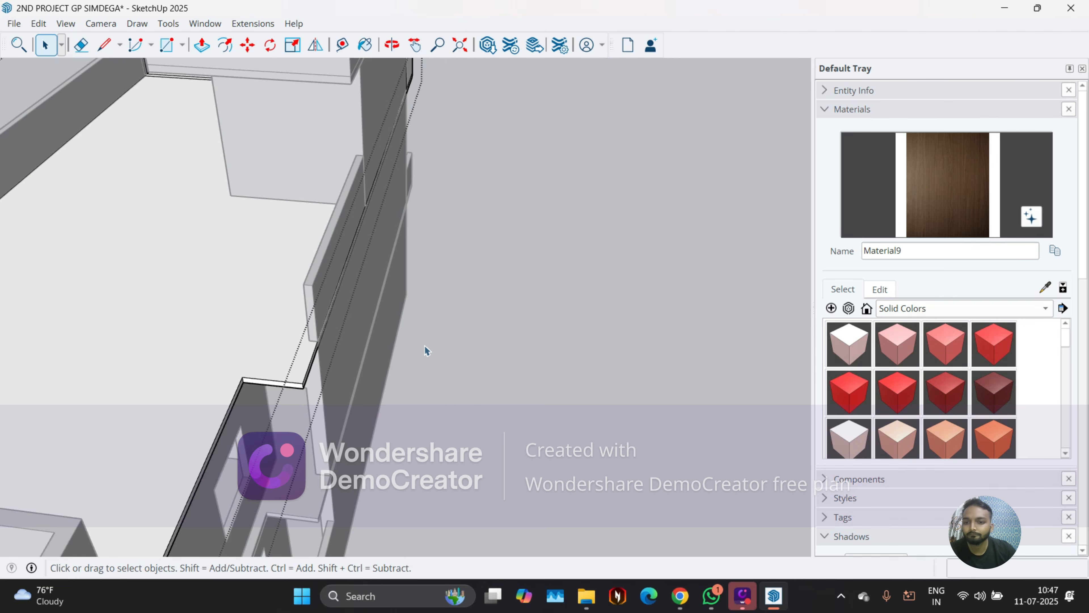
scroll(296, 392, up, 5)
middle_drag(298, 379, 163, 350)
scroll(201, 301, down, 4)
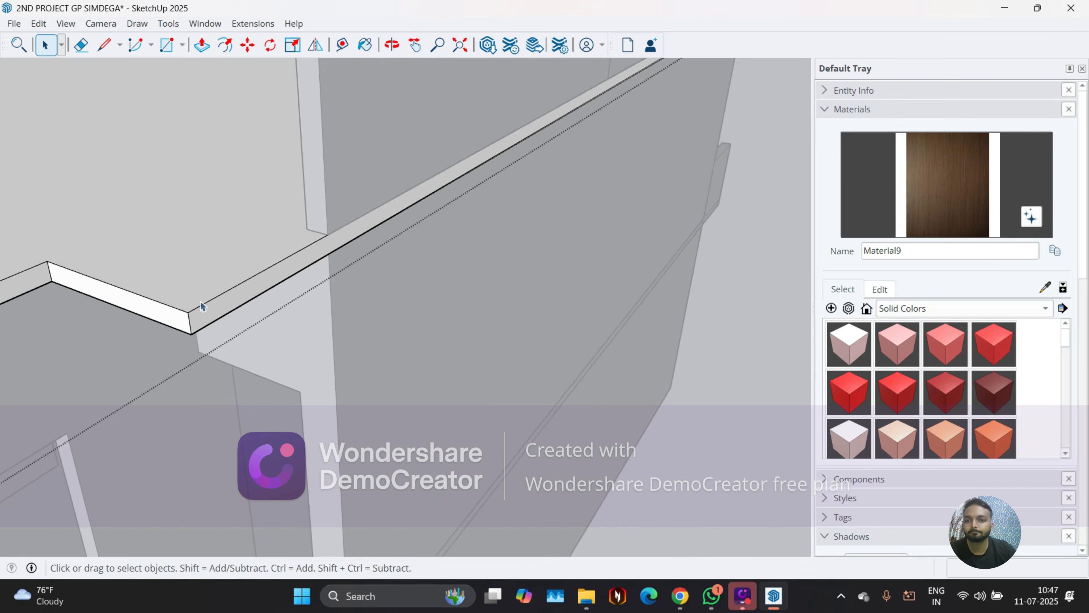
scroll(329, 281, down, 6)
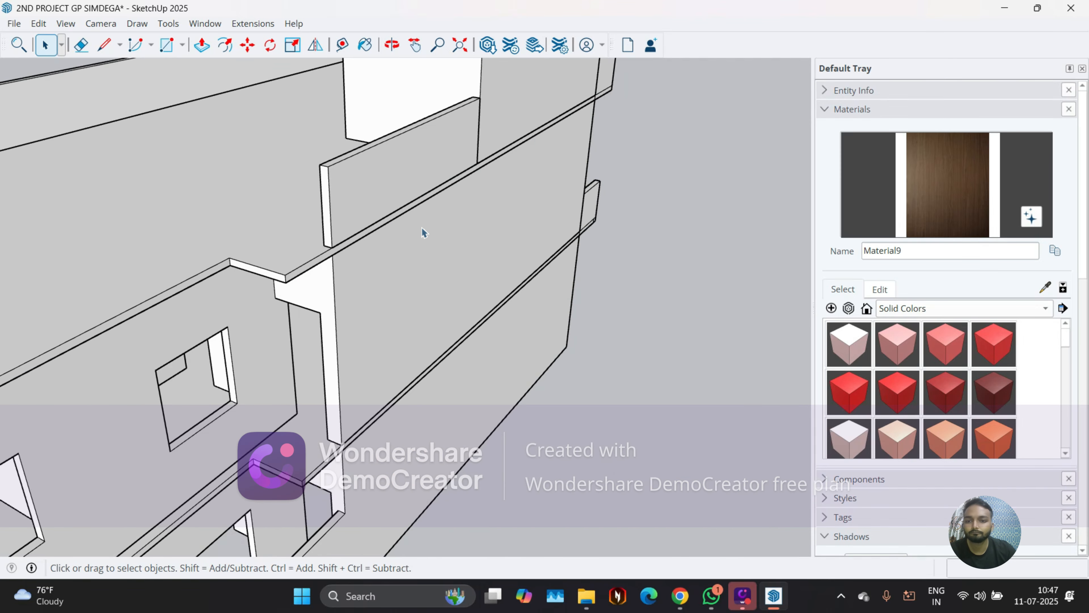
middle_drag(329, 281, 338, 336)
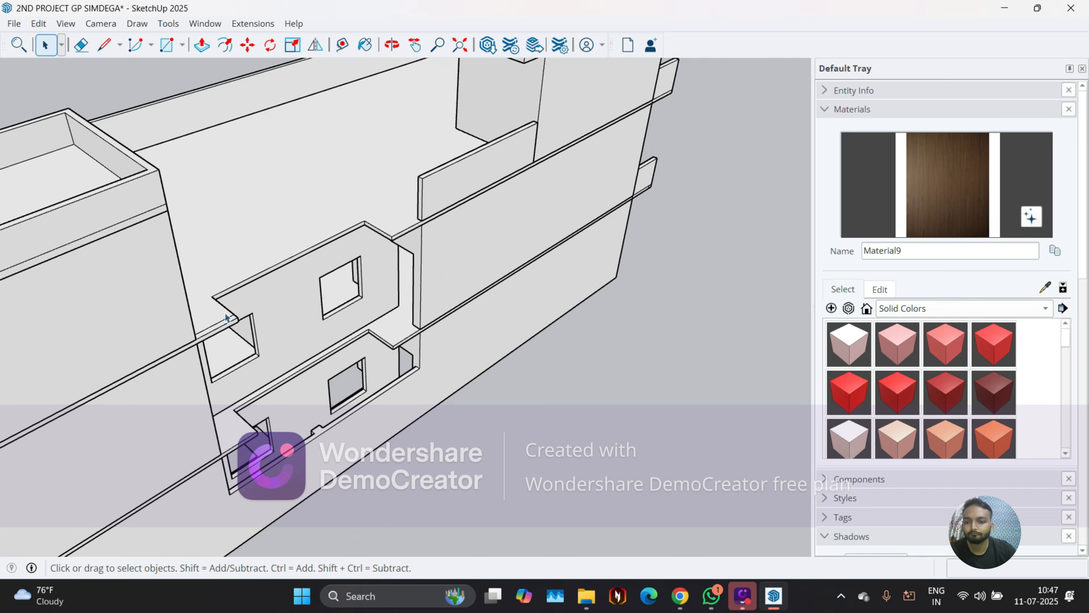
scroll(226, 317, up, 6)
key(e)
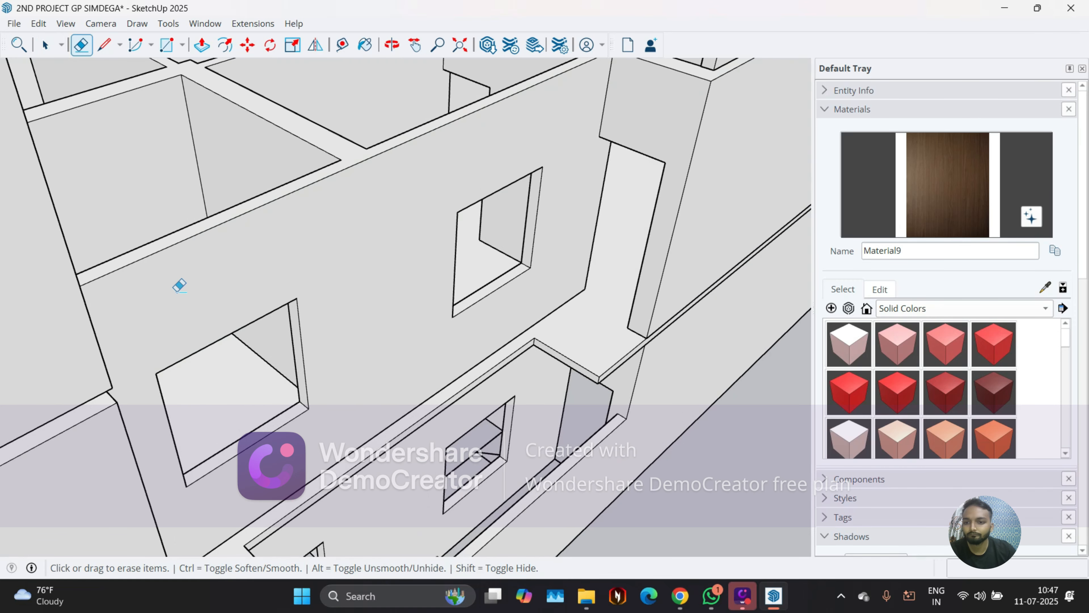
click(179, 285)
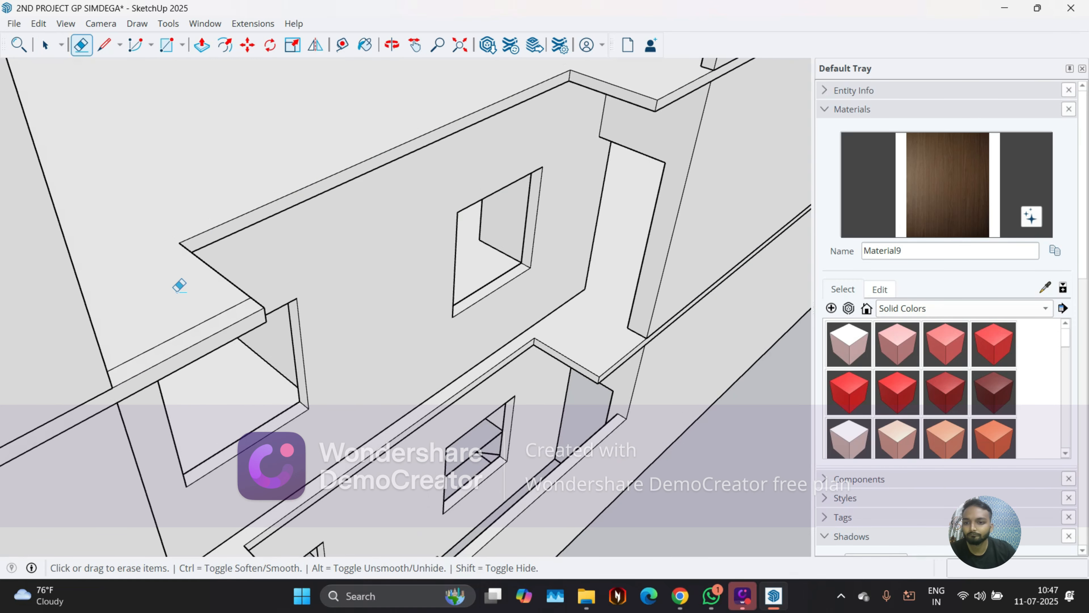
click(206, 328)
scroll(276, 341, down, 3)
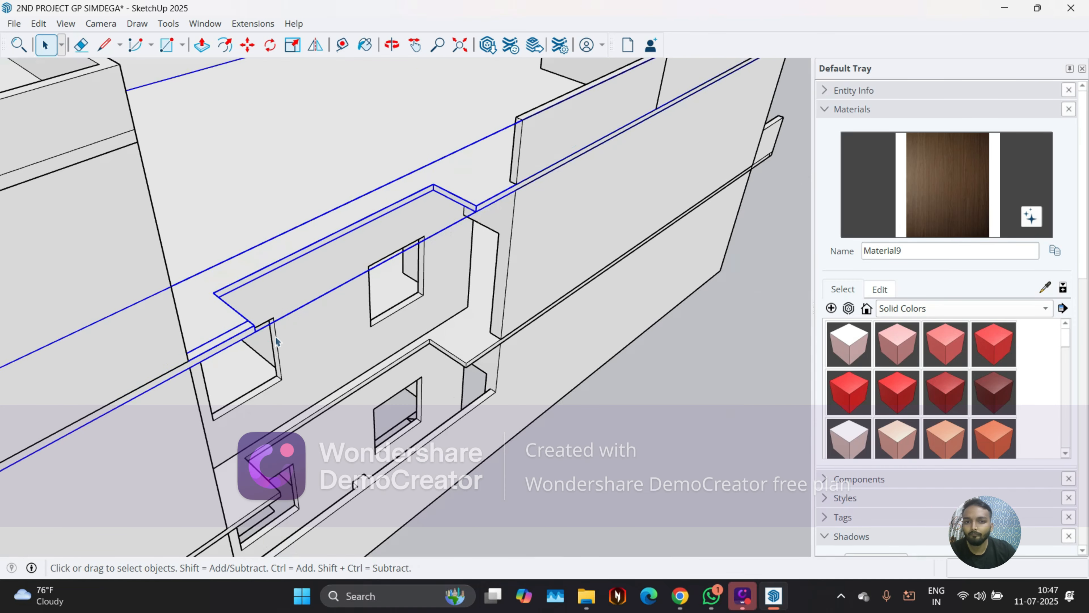
click(596, 459)
middle_drag(477, 123, 462, 177)
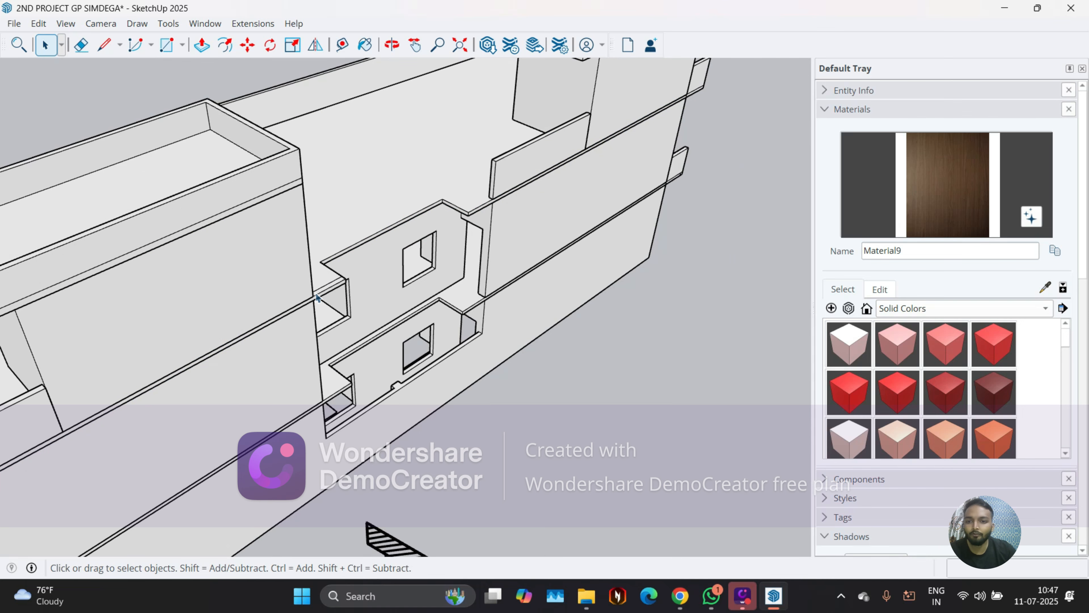
scroll(272, 365, down, 2)
middle_drag(273, 365, 354, 368)
scroll(372, 337, up, 4)
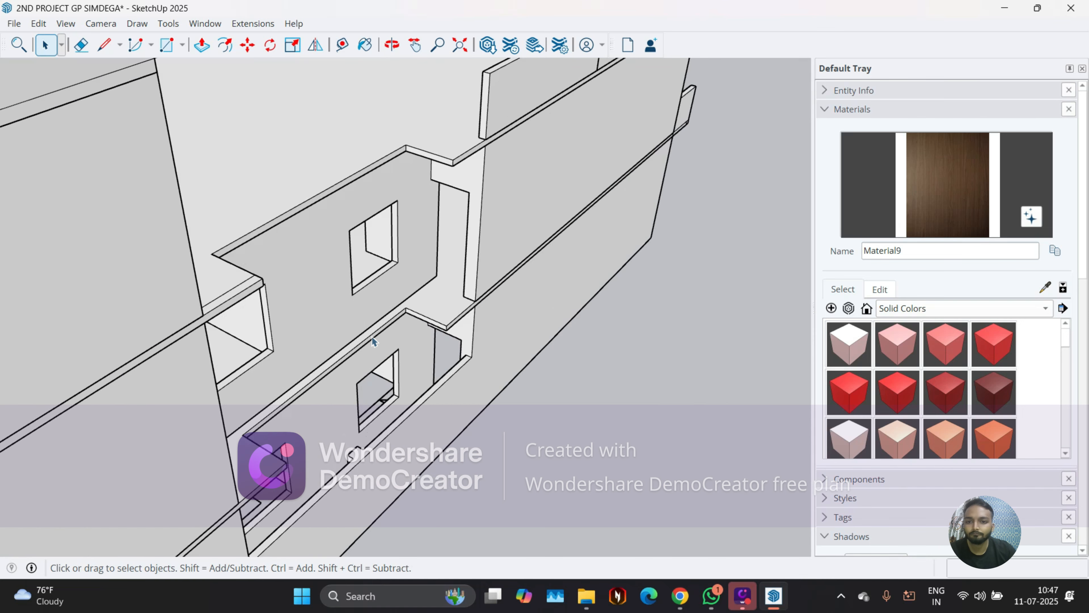
scroll(272, 378, down, 3)
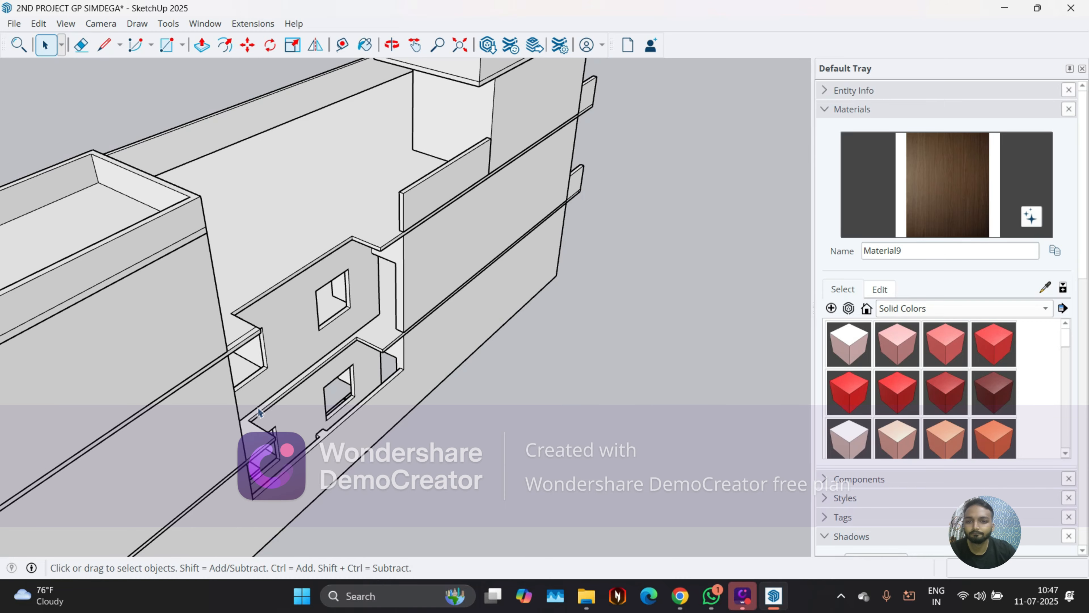
Open the roof parapet group and pull the parapet's cut end face out to the near corner of the passage cutout
middle_drag(272, 378, 467, 187)
scroll(467, 188, up, 5)
triple_click(434, 135)
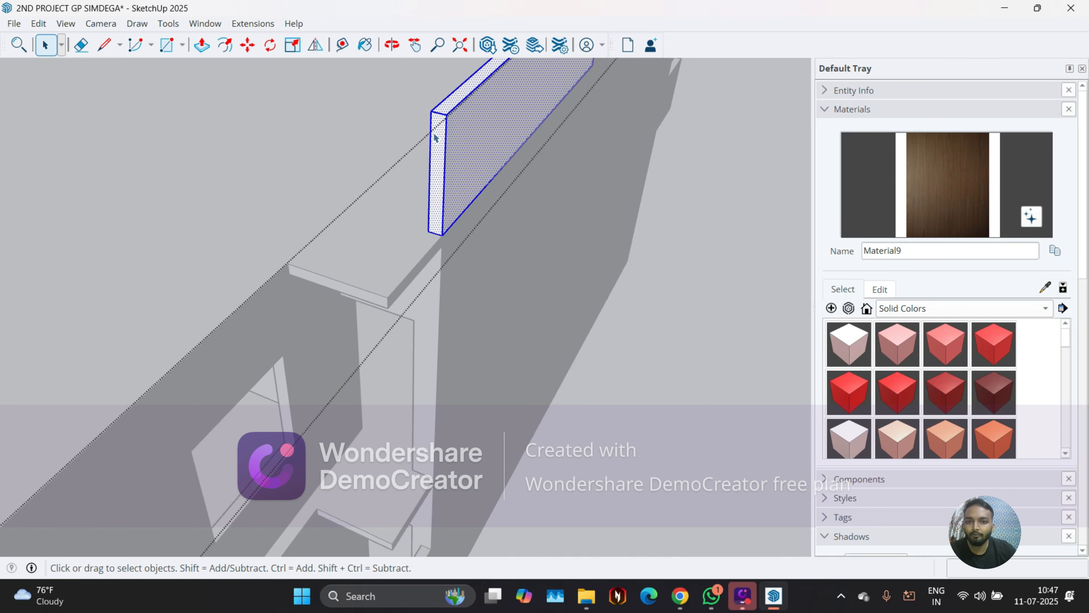
click(435, 163)
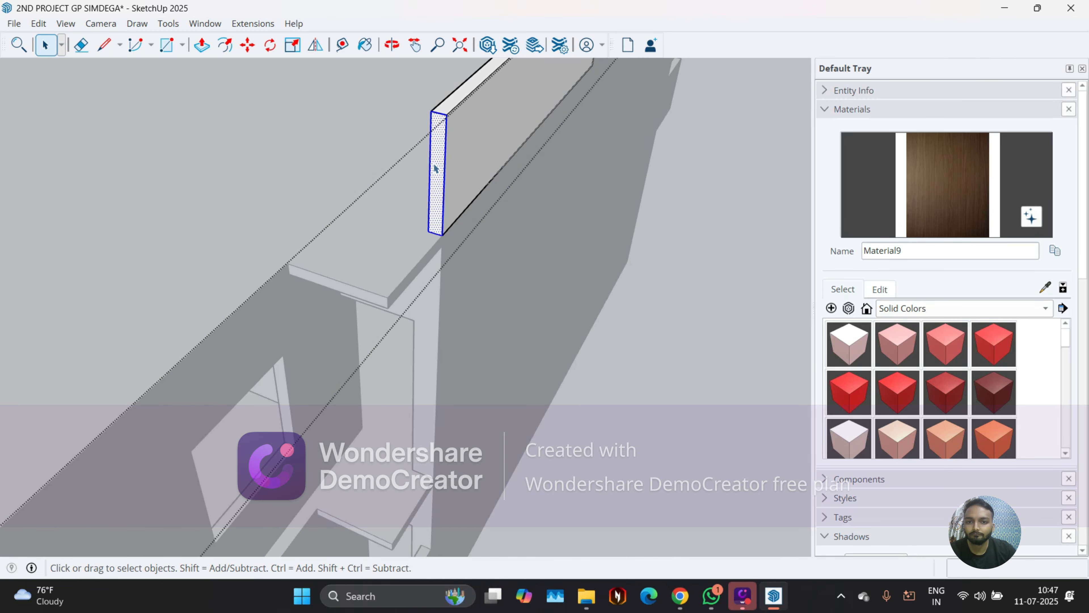
key(p)
drag(430, 164, 309, 275)
middle_drag(270, 290, 729, 371)
middle_drag(134, 372, 334, 350)
scroll(360, 314, up, 2)
key(space)
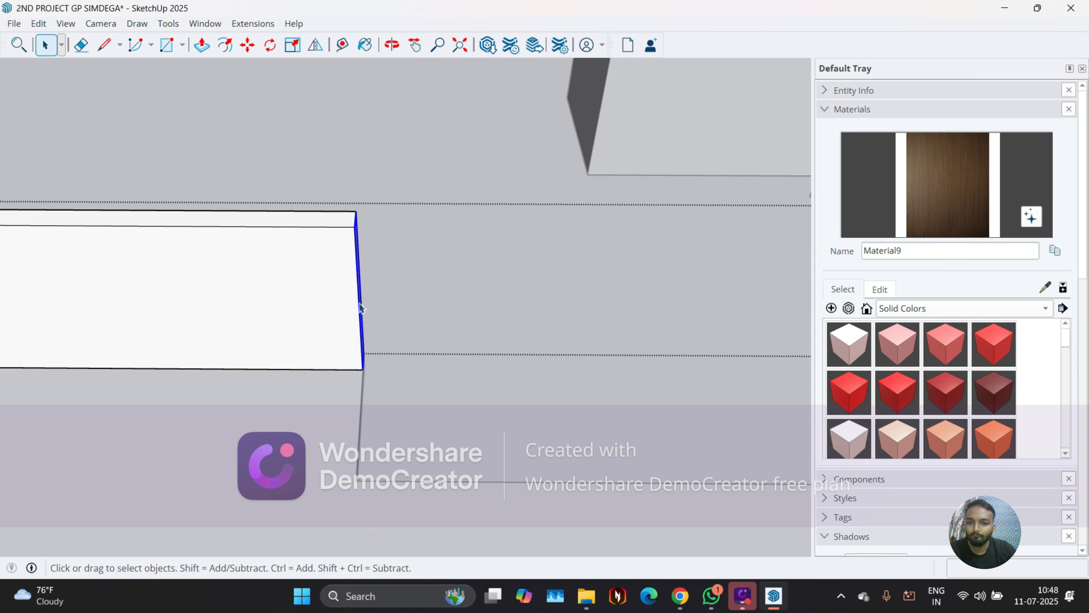
Copy the vertical end edge of the parapet's inner face inward to mark a narrow strip at its end
middle_drag(346, 236, 312, 283)
scroll(312, 283, up, 1)
click(319, 275)
scroll(352, 246, up, 4)
middle_drag(378, 223, 373, 234)
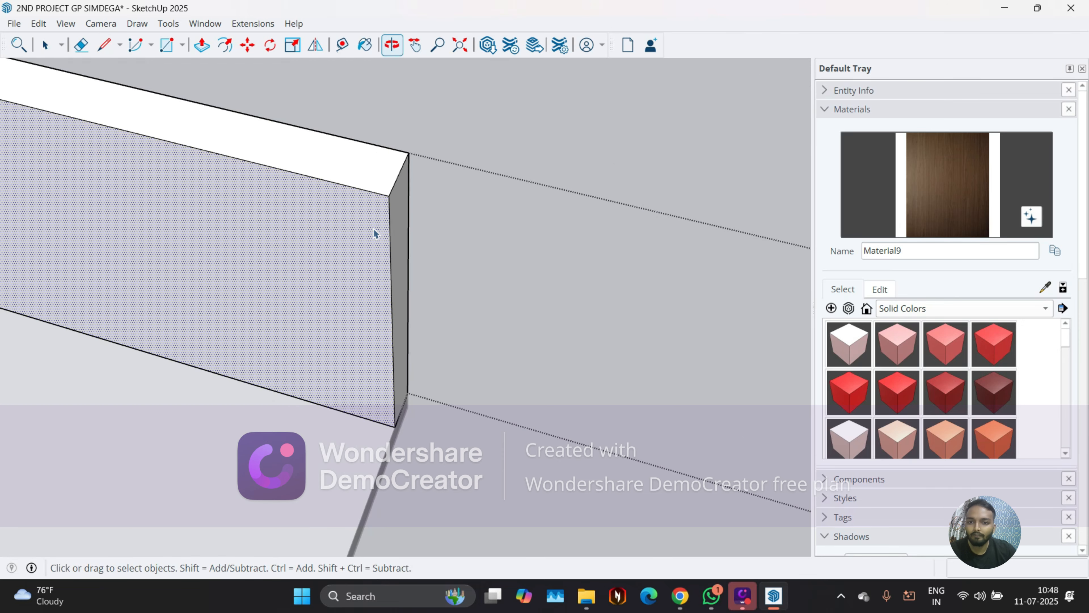
click(390, 216)
key(m)
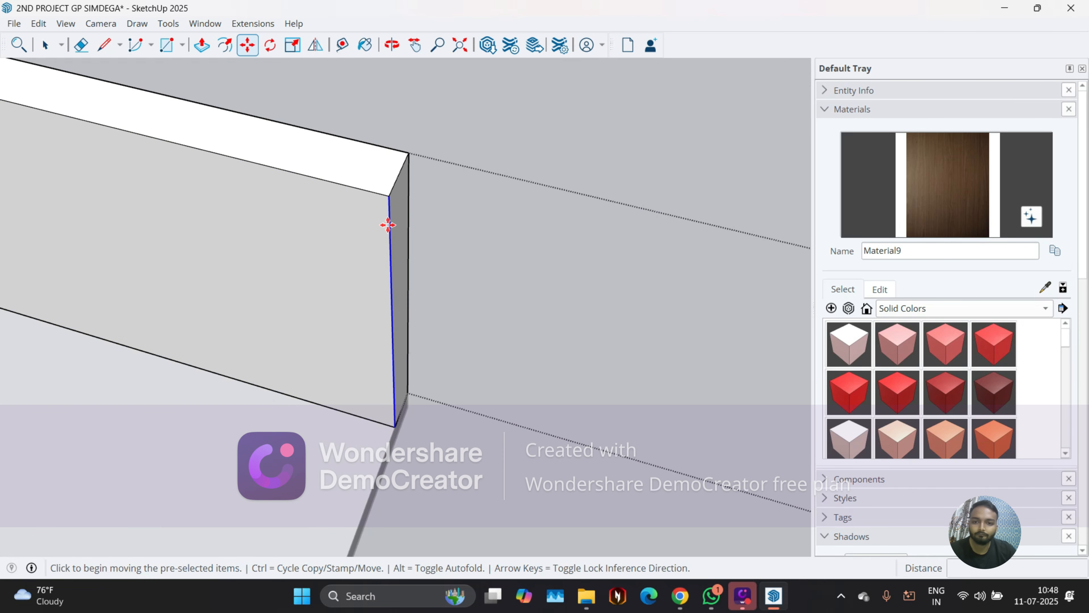
click(385, 195)
key(ctrl)
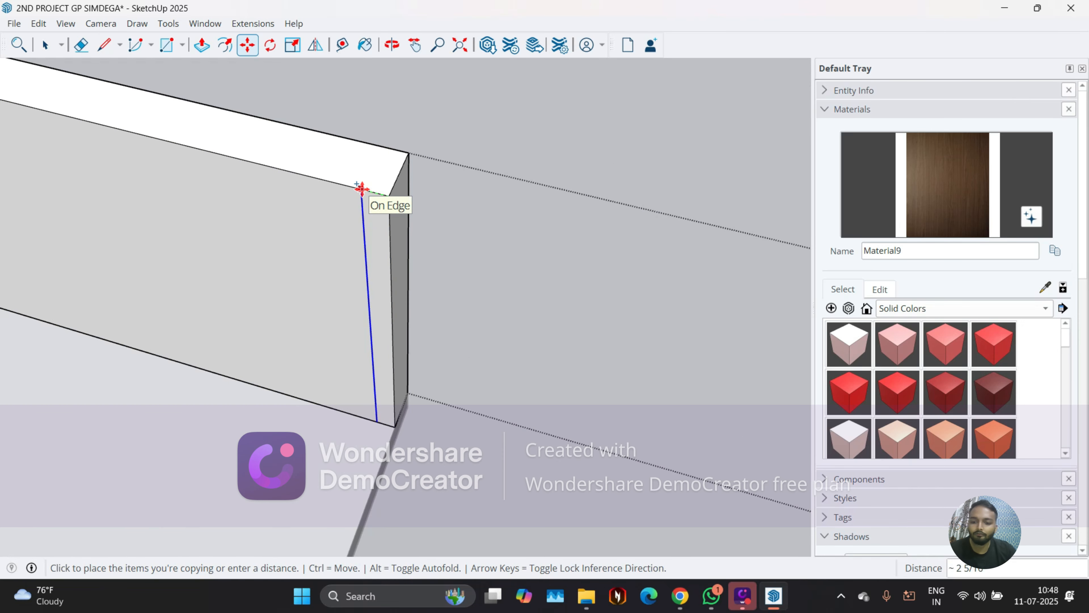
key(Return)
Pull the marked end strip inward about 2' 6" along the short slab edge to form a parapet return
key(p)
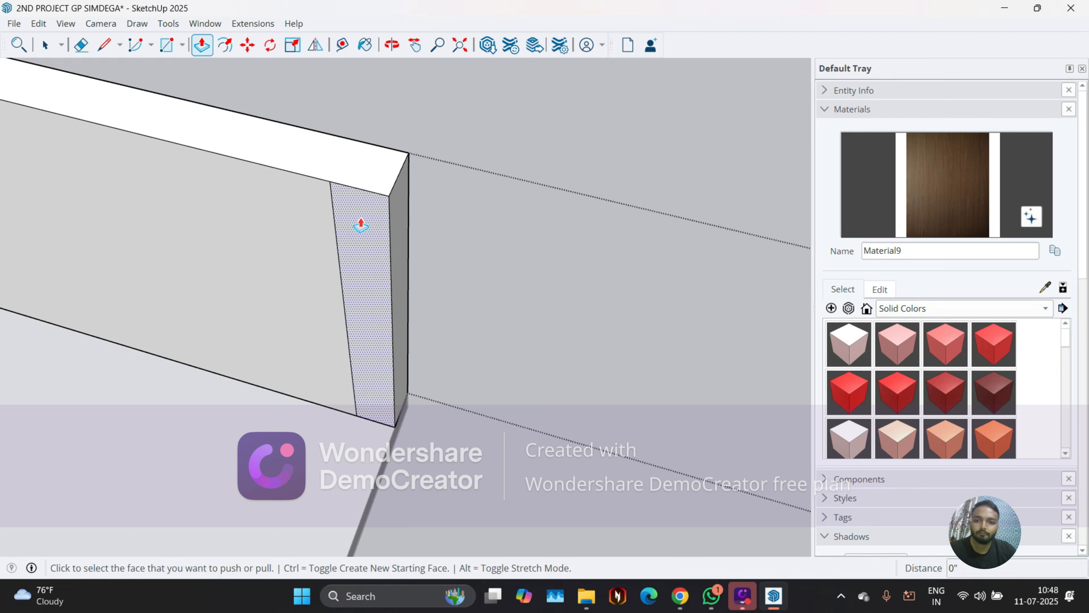
click(360, 222)
scroll(337, 242, down, 4)
click(342, 426)
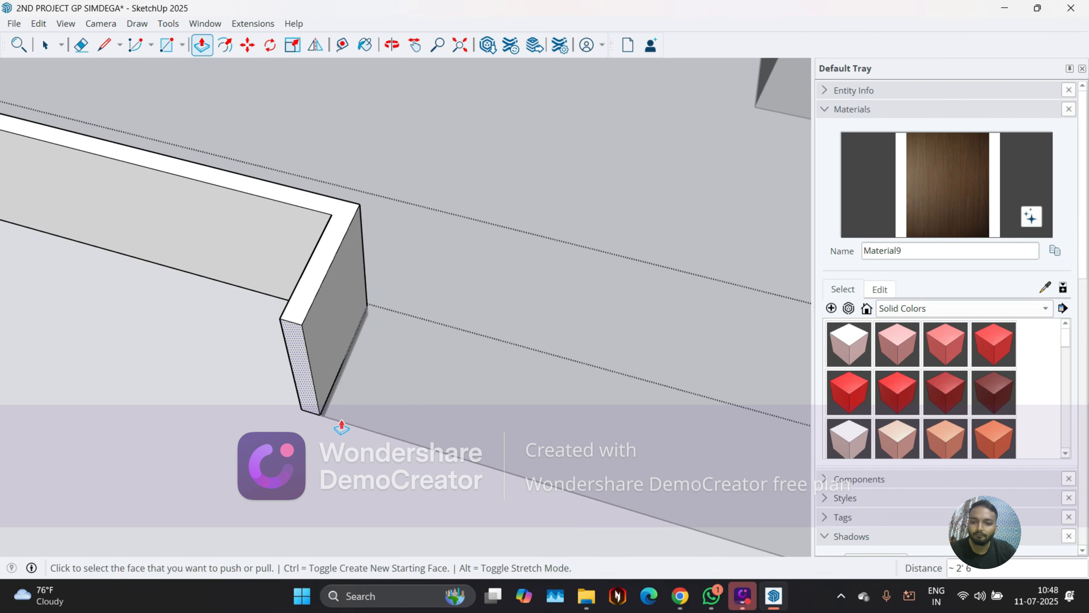
Extend the parapet return by 6" and add a separate 5" corner segment to its end
click(299, 376)
key(ctrl)
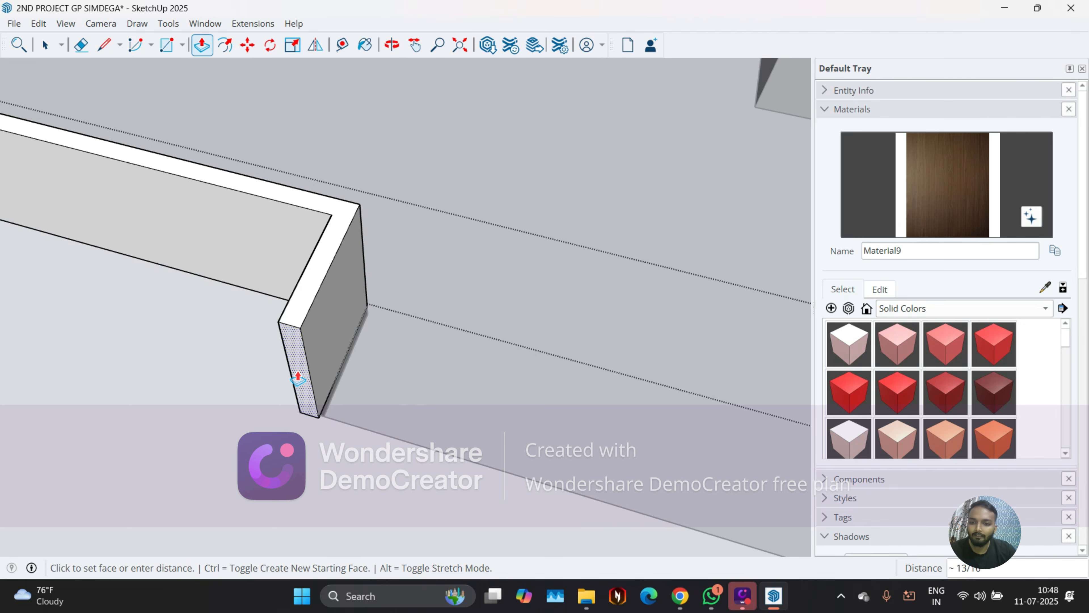
click(266, 391)
click(272, 381)
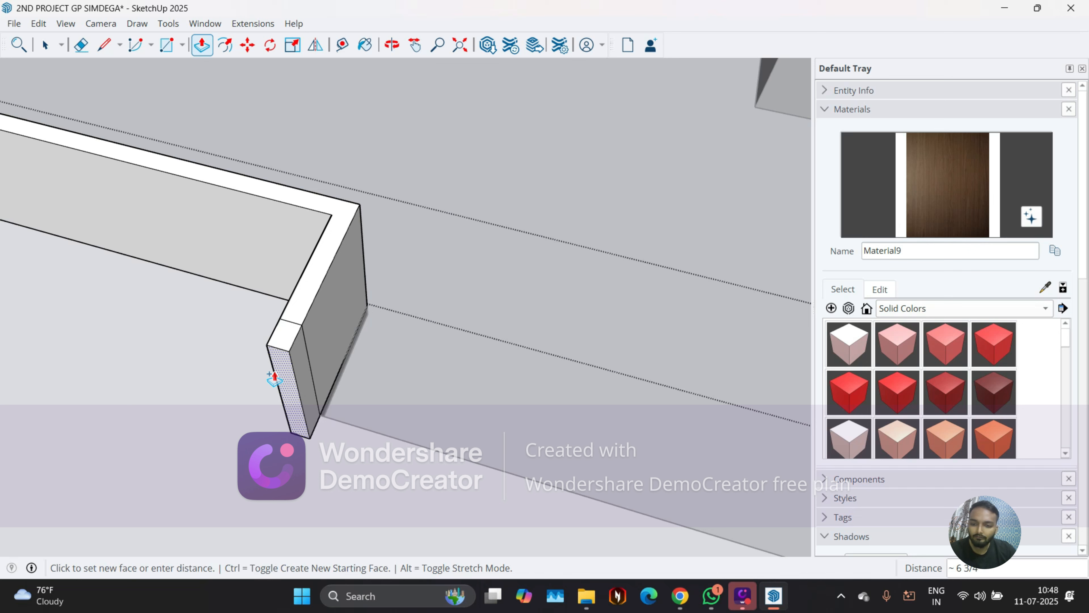
key(ctrl)
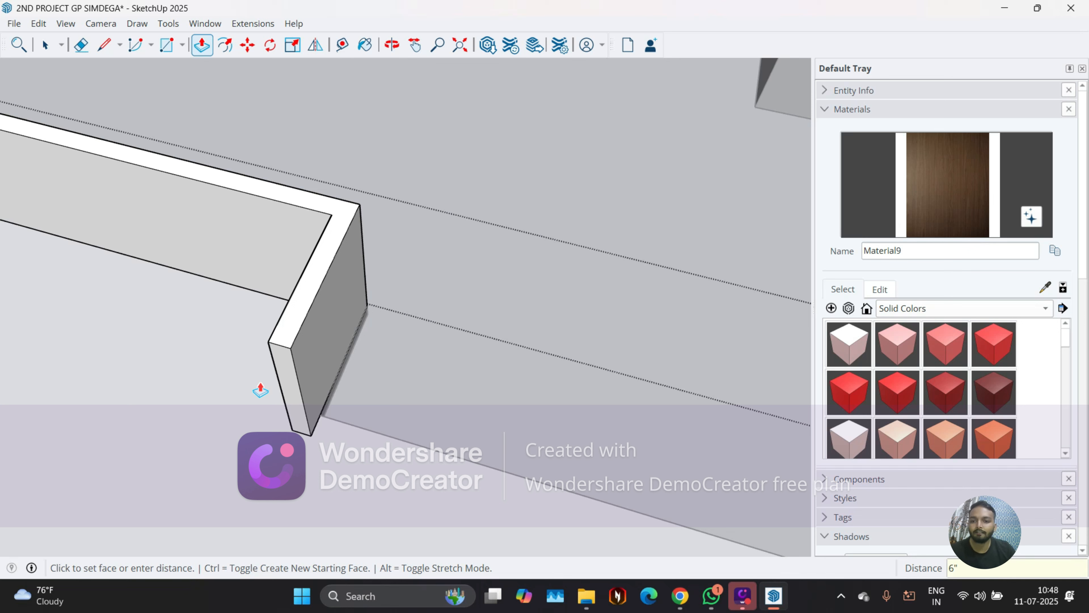
click(291, 399)
key(ctrl)
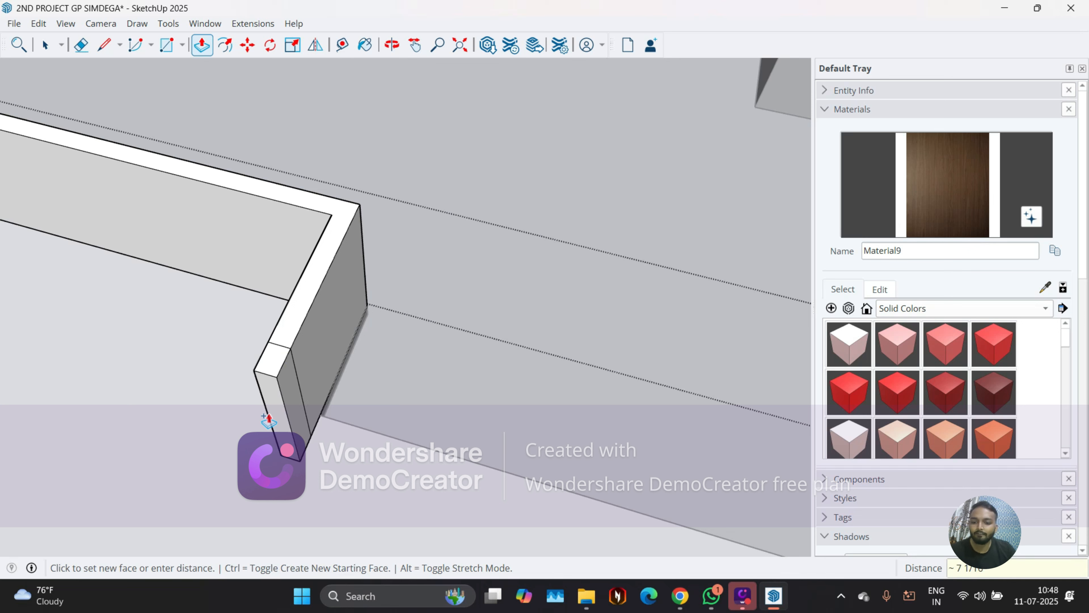
click(268, 421)
Pull the side of the 5" corner segment about 13' along the passage's long slab edge to its far end
middle_drag(268, 420, 296, 337)
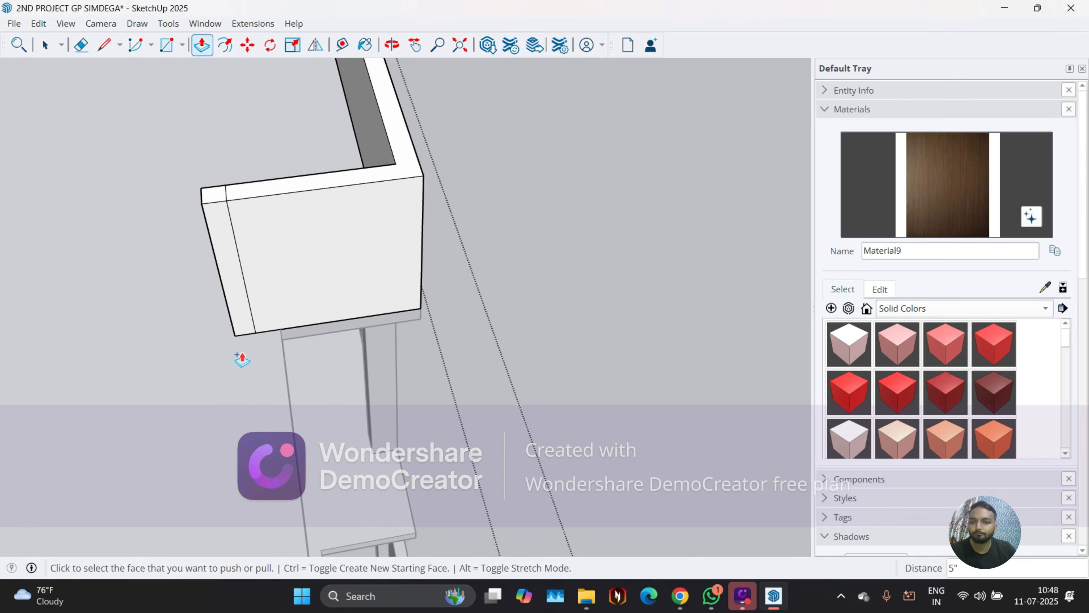
scroll(242, 359, up, 3)
middle_drag(251, 390, 178, 367)
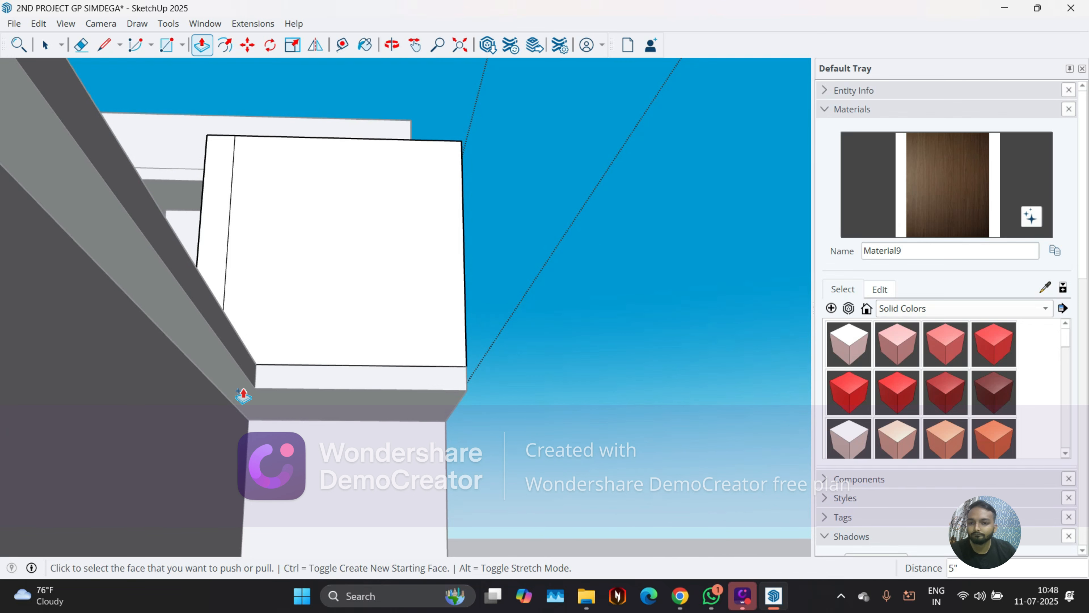
middle_drag(241, 365, 208, 331)
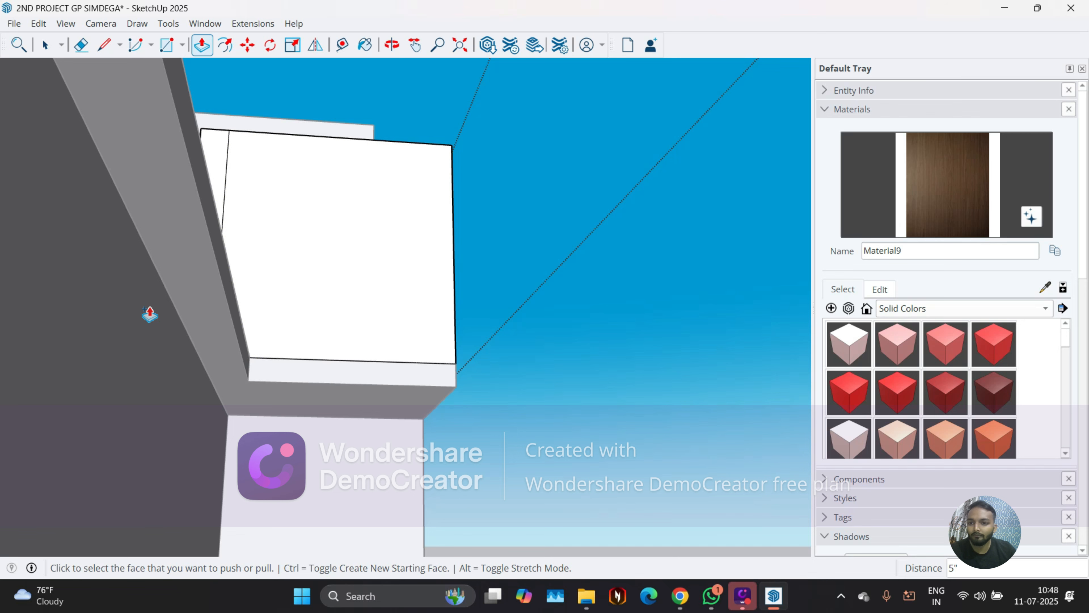
middle_drag(110, 296, 134, 263)
click(155, 159)
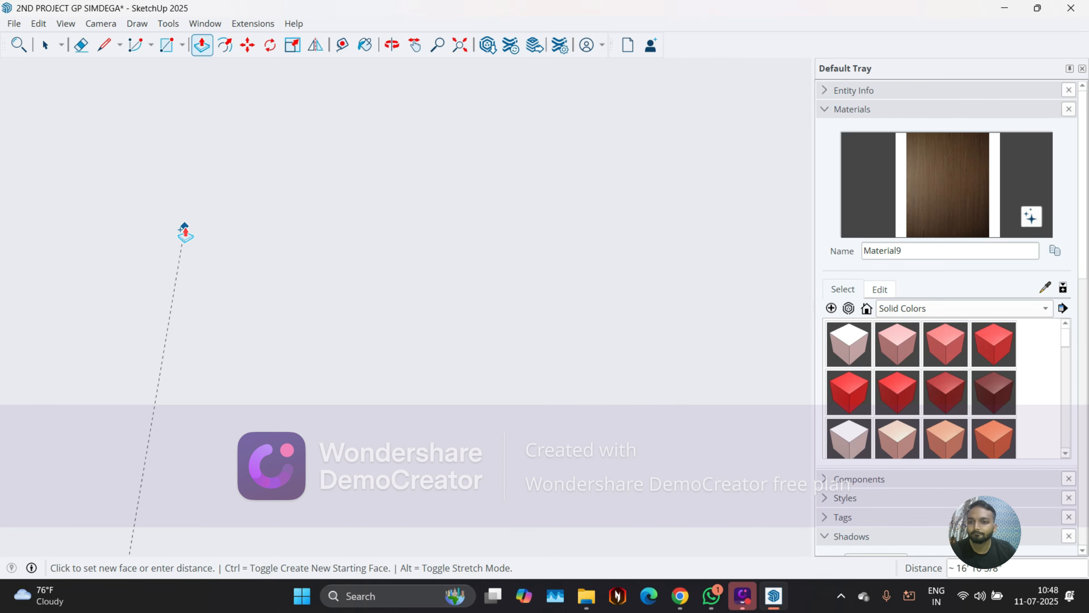
click(459, 45)
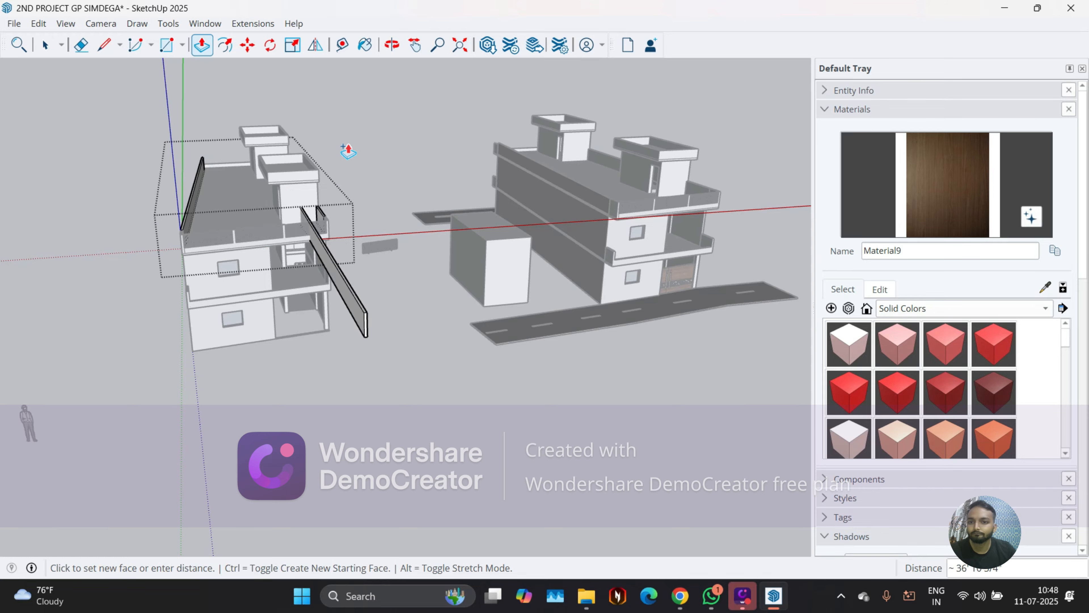
scroll(258, 223, down, 1)
middle_drag(258, 223, 591, 323)
scroll(388, 277, up, 3)
middle_drag(393, 281, 511, 182)
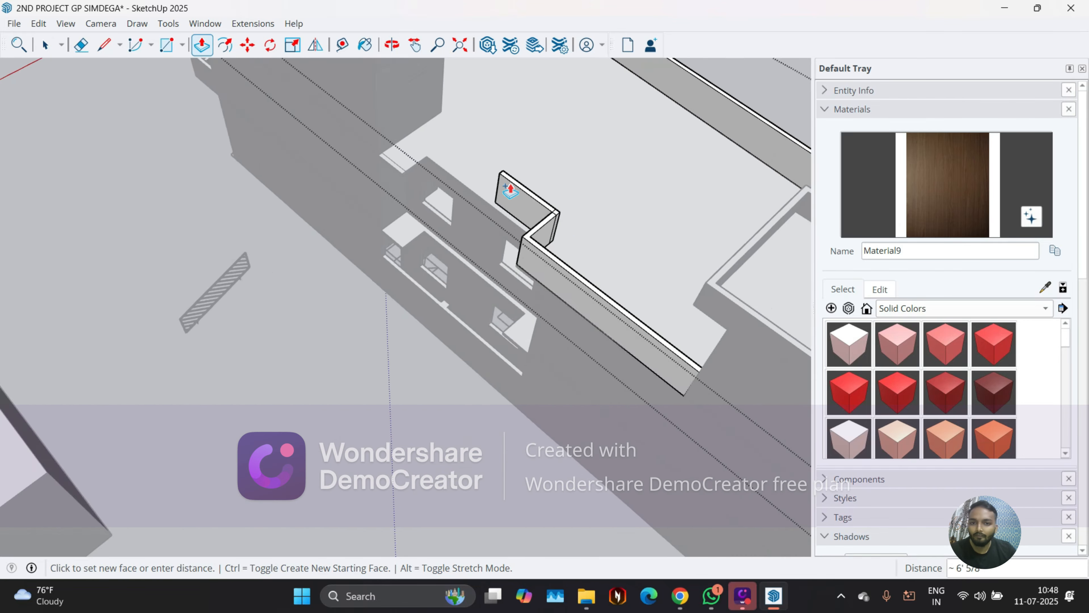
scroll(407, 170, up, 3)
middle_drag(406, 170, 606, 262)
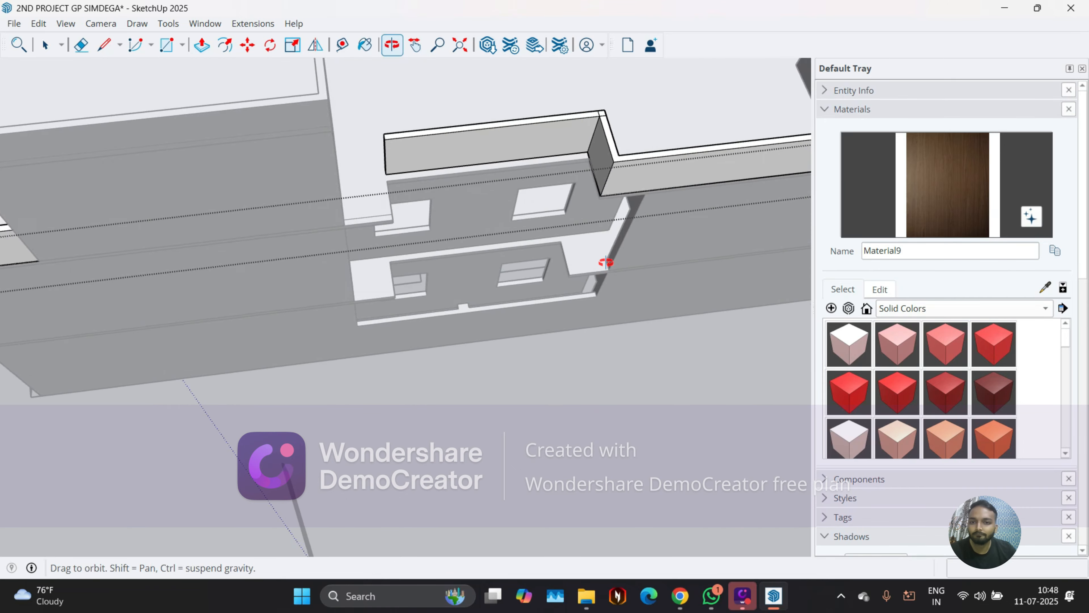
scroll(440, 131, up, 4)
middle_drag(351, 176, 255, 187)
scroll(255, 188, up, 2)
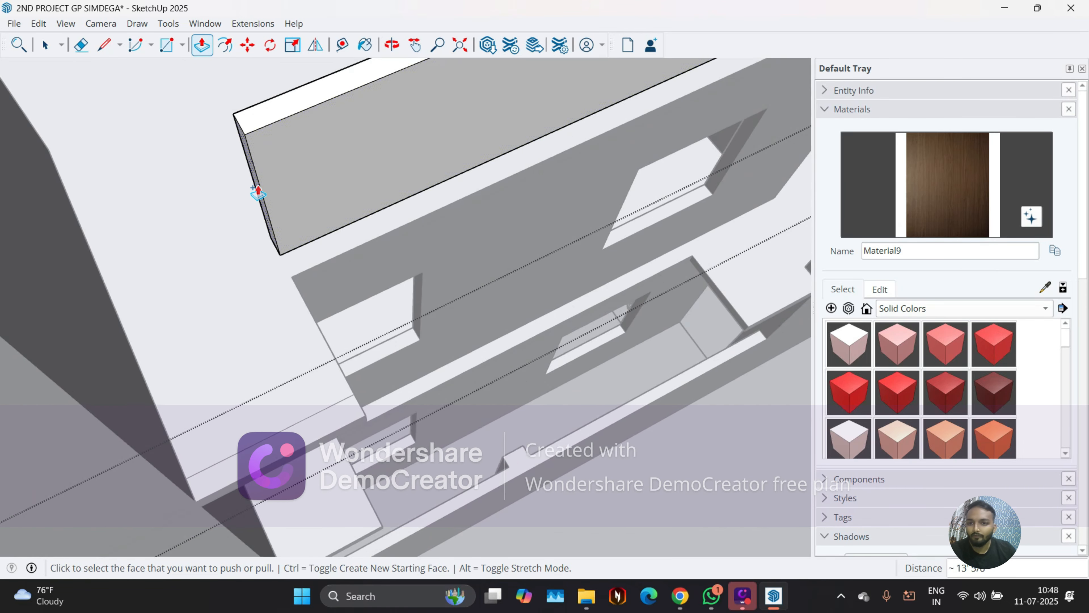
Add a corner segment to the long parapet's far end and pull its side about 3' outward along the short slab edge
click(253, 190)
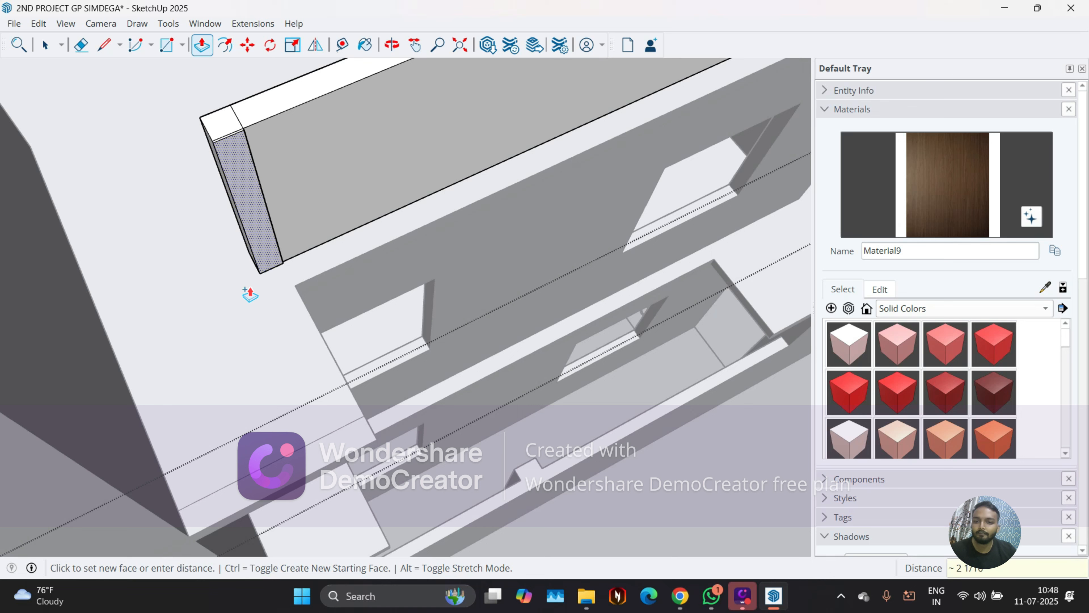
click(317, 450)
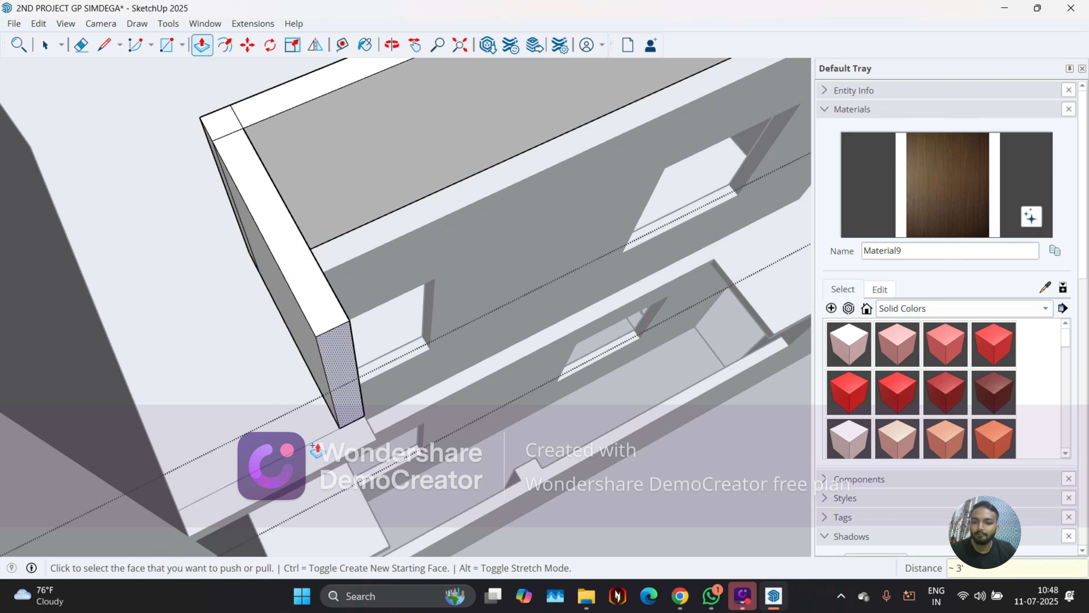
Add a 5" corner segment to the far return and pull its side 2' 7" to the flush rooftop structure
click(348, 383)
click(310, 479)
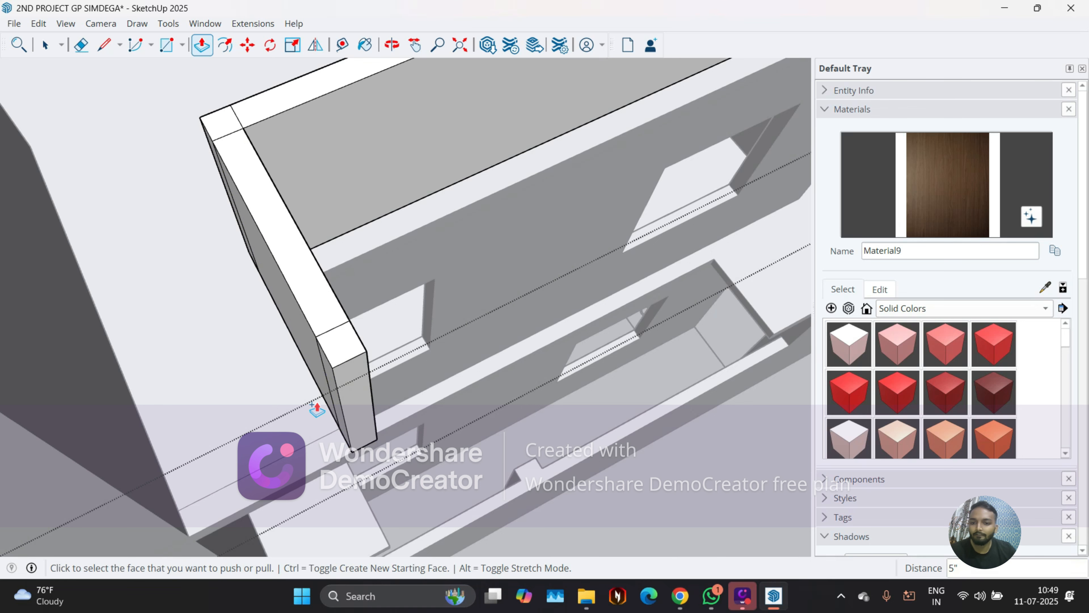
middle_drag(316, 410, 382, 395)
click(368, 390)
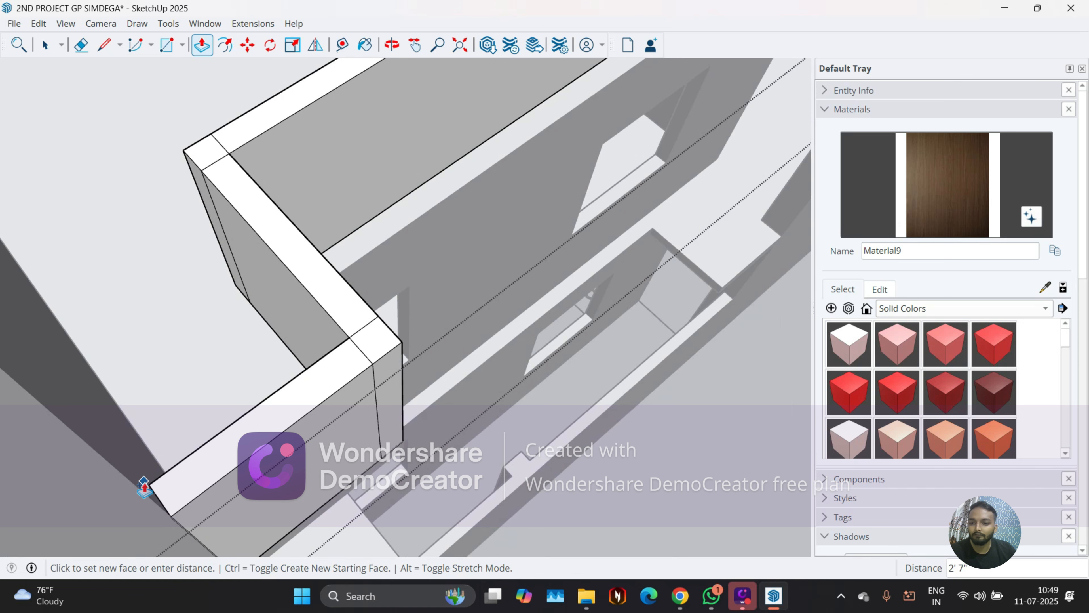
click(132, 488)
Erase the leftover seam lines across the parapet tops at the stepped corners on both ends of the passage
key(e)
scroll(386, 386, up, 2)
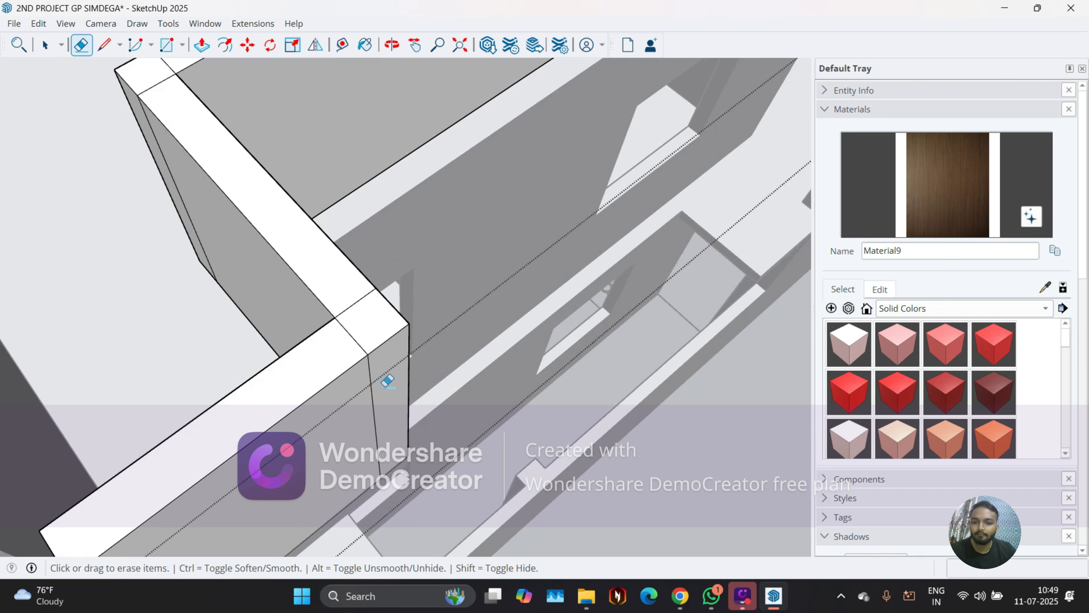
scroll(261, 211, down, 3)
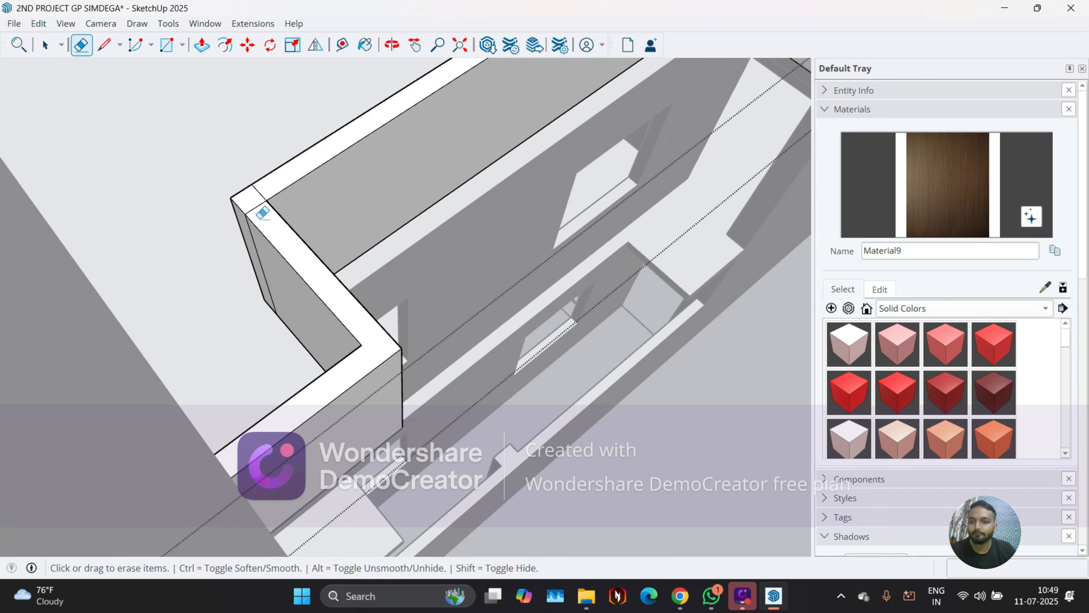
scroll(243, 253, up, 3)
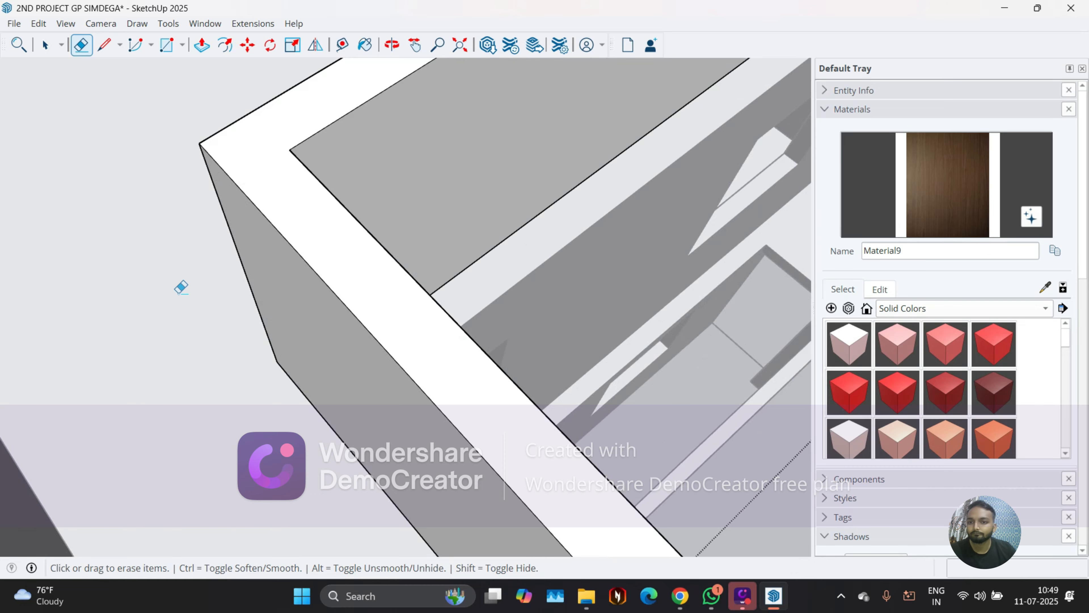
scroll(197, 304, down, 5)
middle_drag(448, 282, 459, 182)
scroll(445, 178, up, 3)
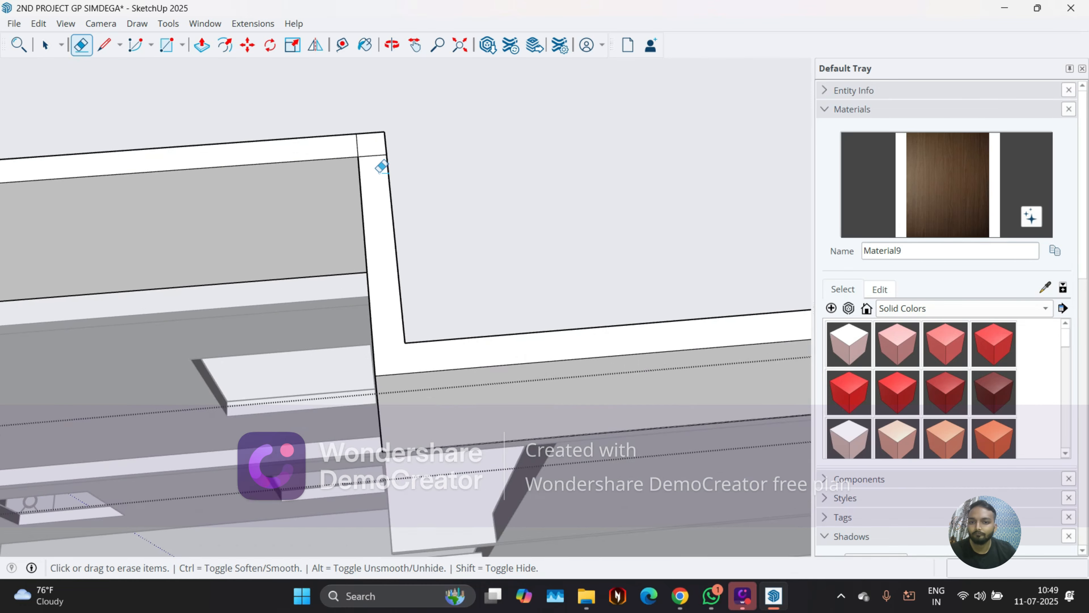
scroll(372, 137, up, 2)
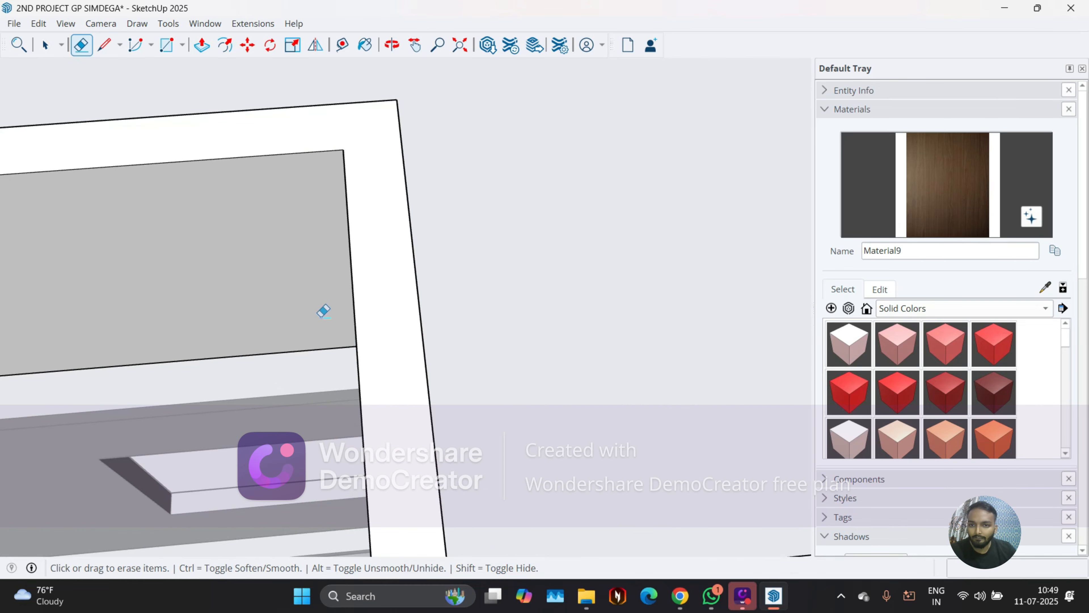
scroll(324, 311, down, 3)
Erase the leftover vertical seams on both wall faces of the inner passage corner beside the original parapet
middle_drag(328, 353, 678, 396)
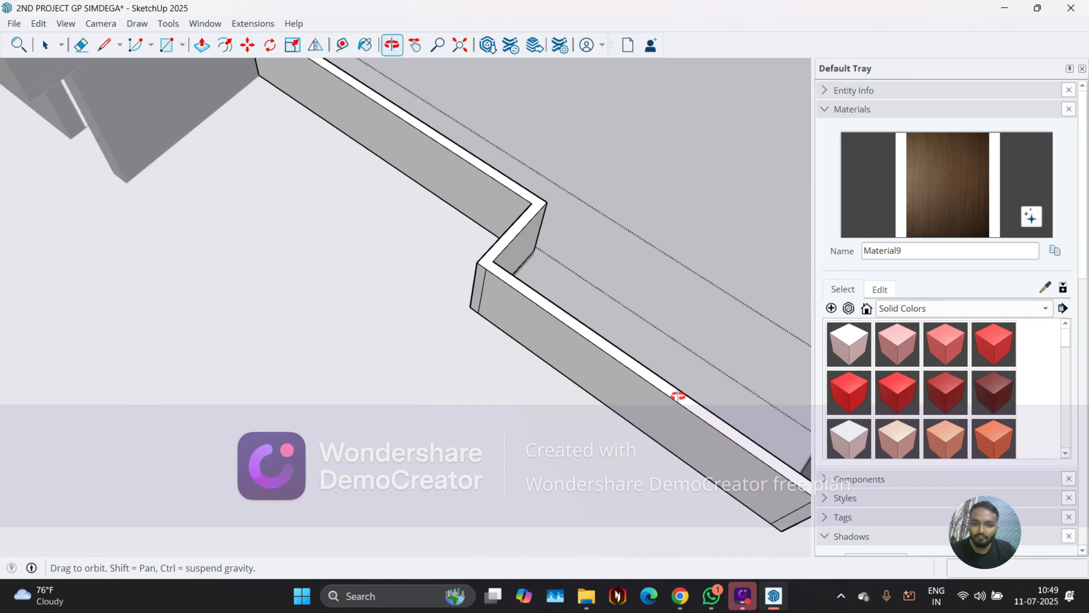
scroll(486, 284, up, 4)
key(ctrl+z)
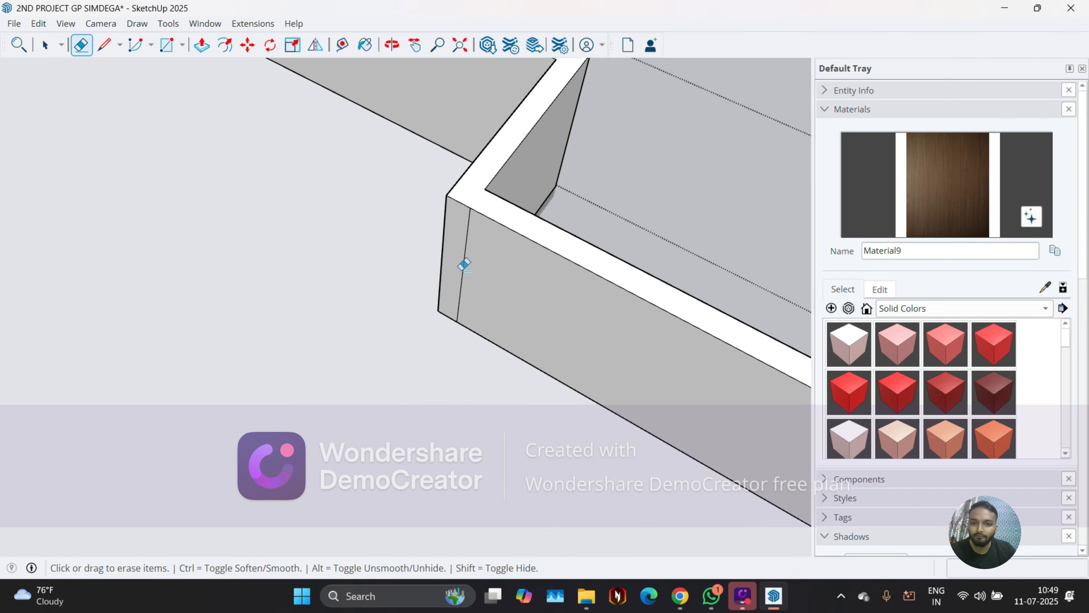
scroll(506, 320, down, 2)
middle_drag(395, 332, 644, 343)
middle_drag(408, 292, 472, 292)
scroll(388, 268, up, 2)
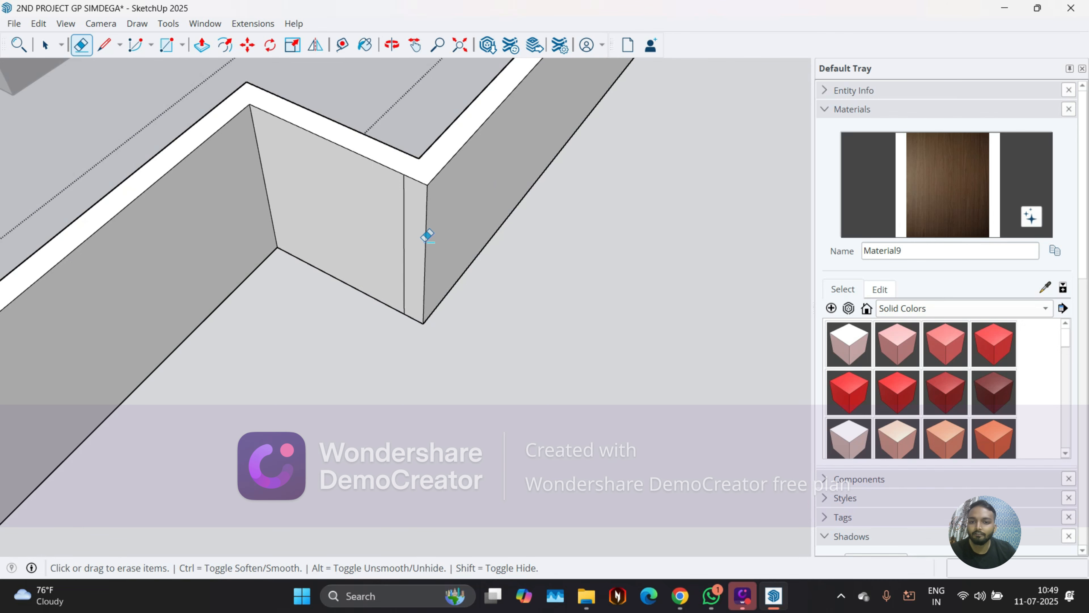
scroll(267, 268, down, 5)
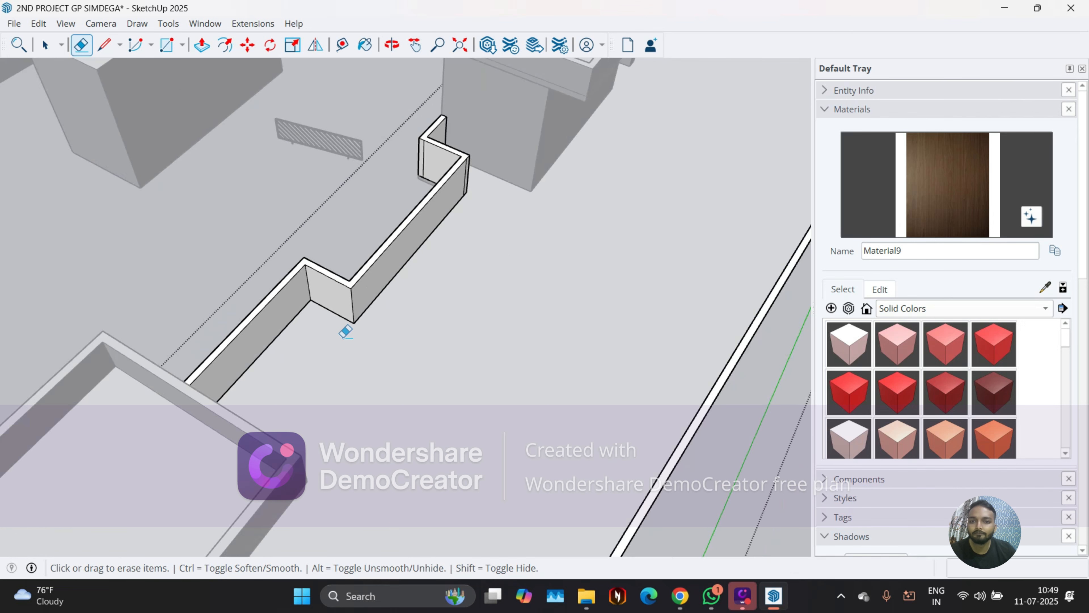
Erase the leftover vertical seam on the inner passage corner nearest the flush rooftop structure
middle_drag(529, 182, 422, 200)
scroll(499, 200, up, 4)
scroll(504, 188, up, 1)
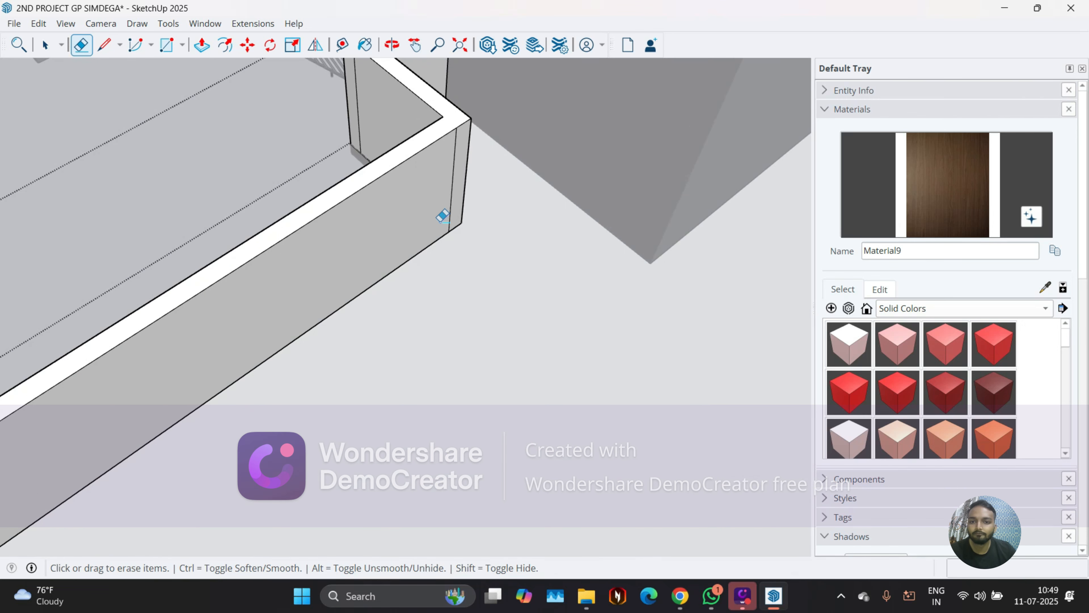
scroll(467, 169, up, 2)
scroll(496, 370, down, 5)
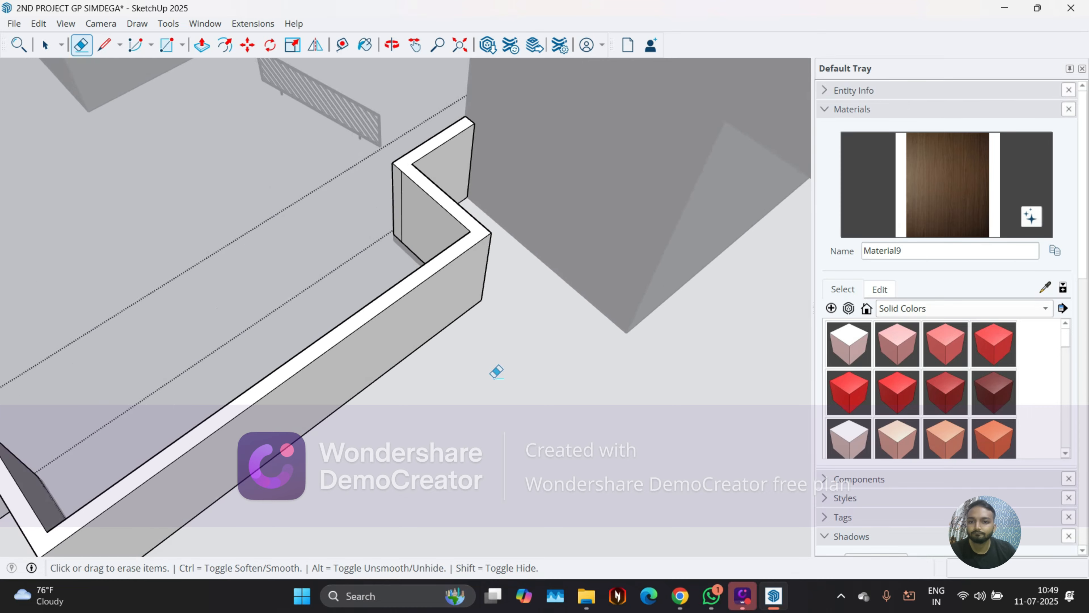
Examine the stepped rooftop parapet and the open side passage, including the lower slab's ledges and cutout
middle_drag(496, 369, 493, 180)
scroll(488, 169, up, 4)
scroll(517, 187, down, 5)
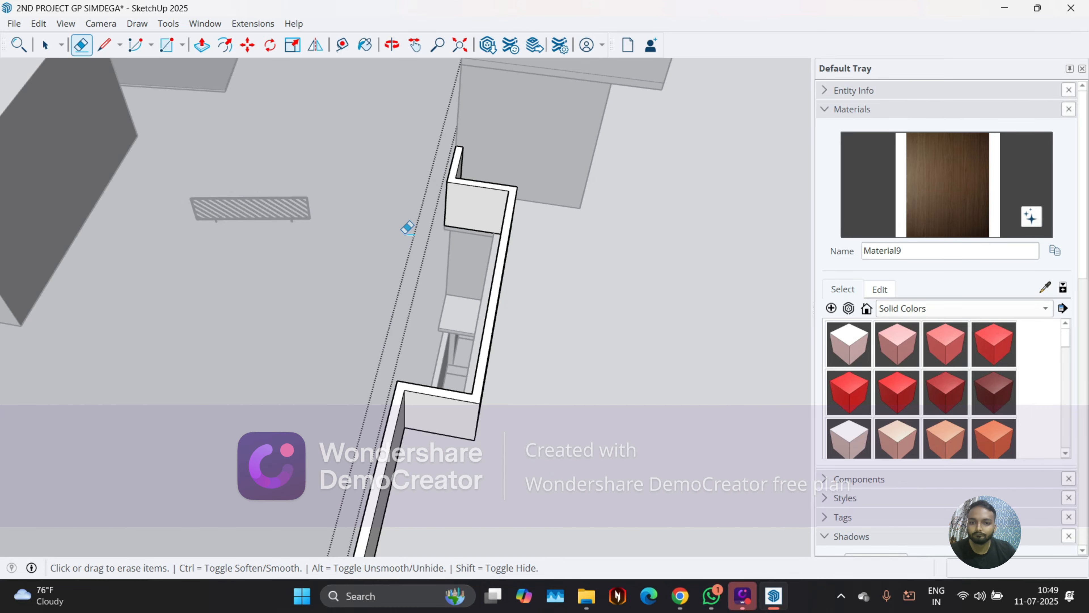
mouse_move(409, 226)
middle_down()
mouse_move(603, 277)
mouse_move(241, 190)
middle_up()
scroll(240, 192, up, 3)
key(space)
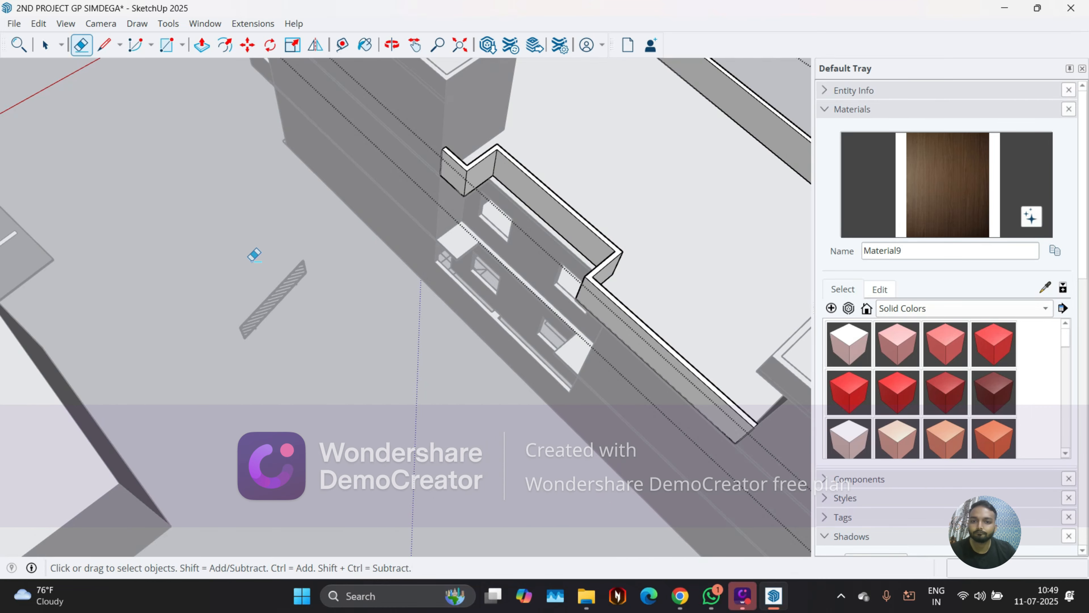
scroll(218, 266, down, 5)
mouse_move(359, 302)
middle_down()
mouse_move(378, 131)
mouse_move(433, 239)
middle_up()
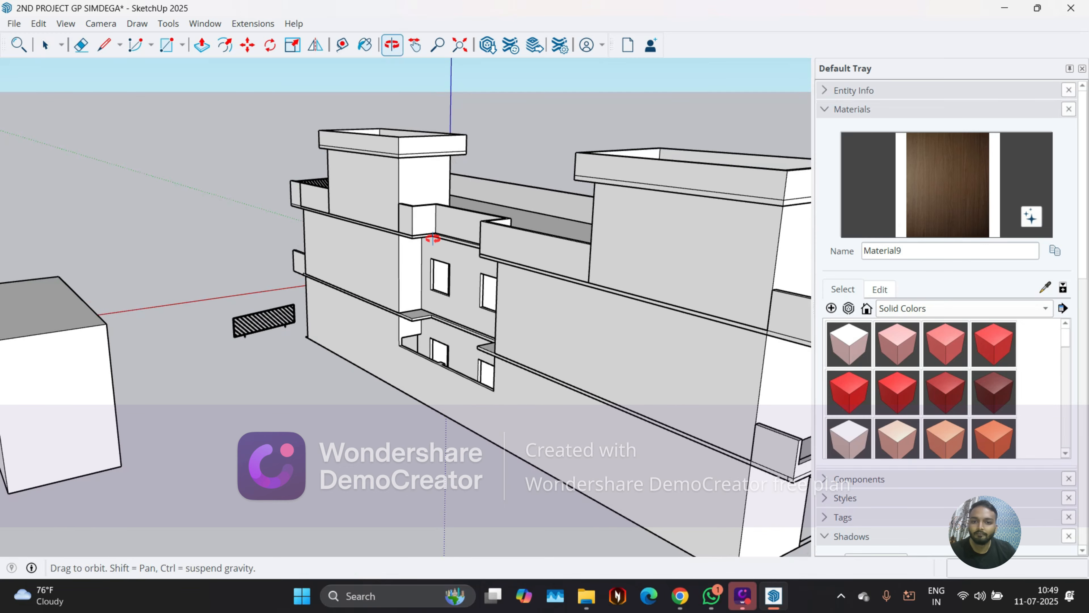
scroll(458, 287, up, 3)
scroll(367, 231, down, 1)
middle_drag(368, 232, 512, 254)
scroll(514, 258, down, 3)
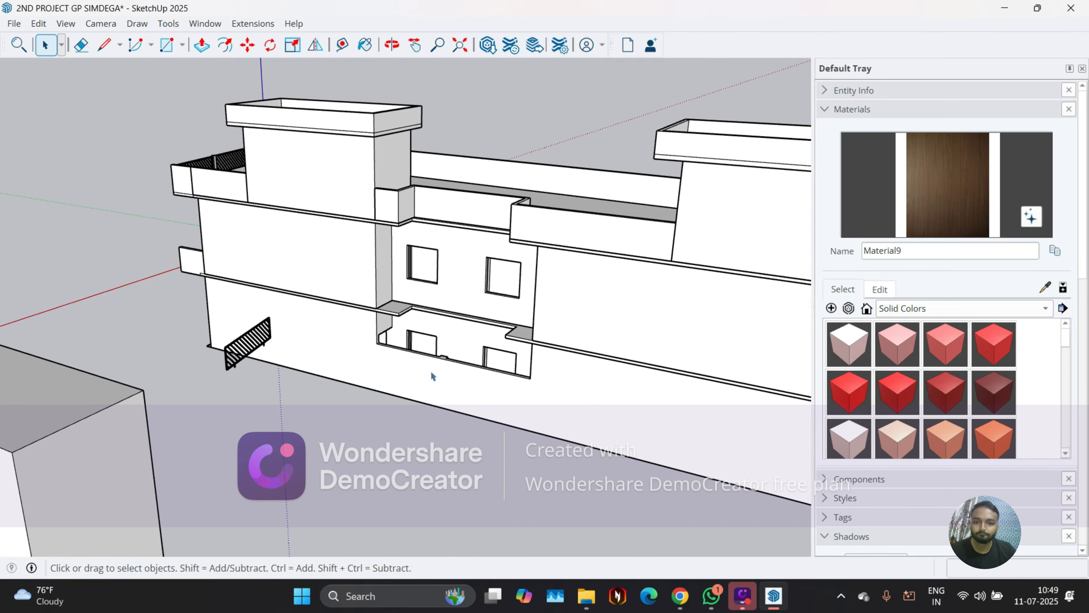
middle_drag(430, 370, 377, 401)
scroll(565, 355, up, 6)
scroll(524, 324, down, 5)
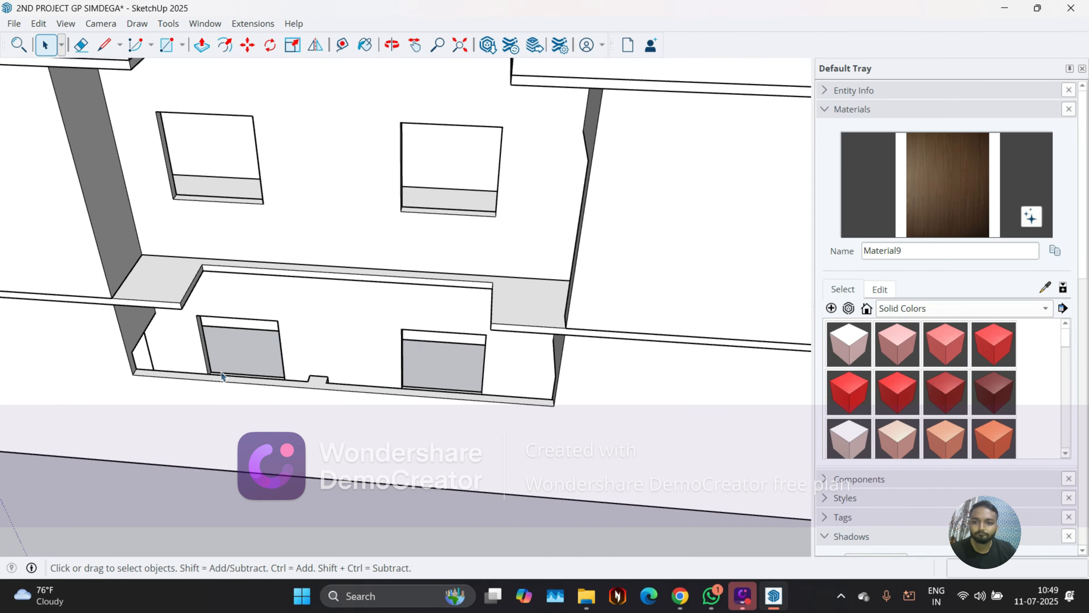
middle_drag(134, 384, 207, 348)
scroll(206, 347, up, 4)
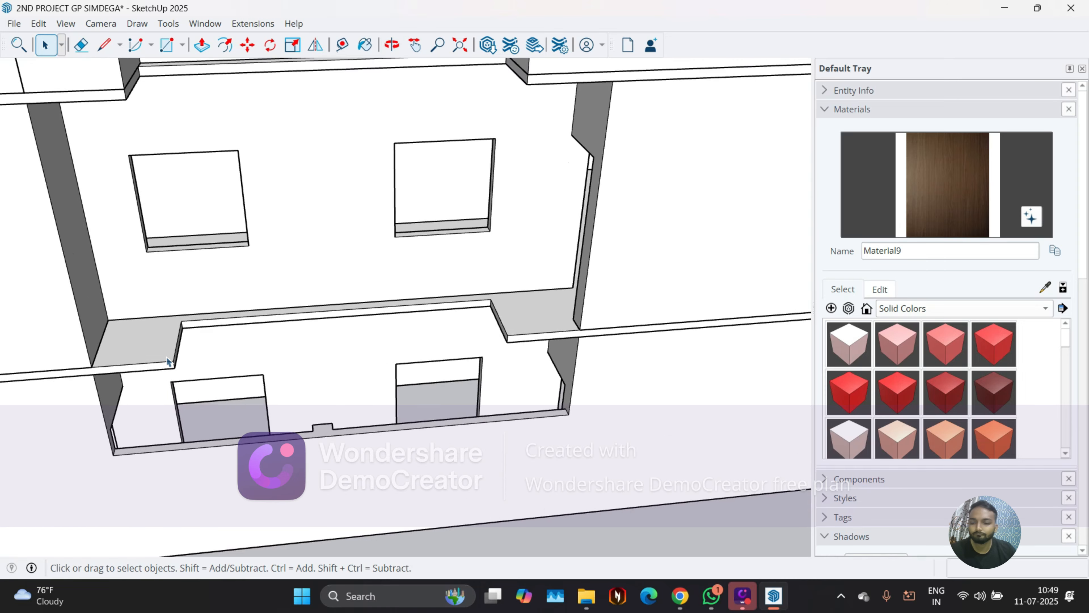
Open the lower slab's group and examine its cutout and the ledges at both ends of the passage
key(space)
click(147, 353)
double_click(147, 352)
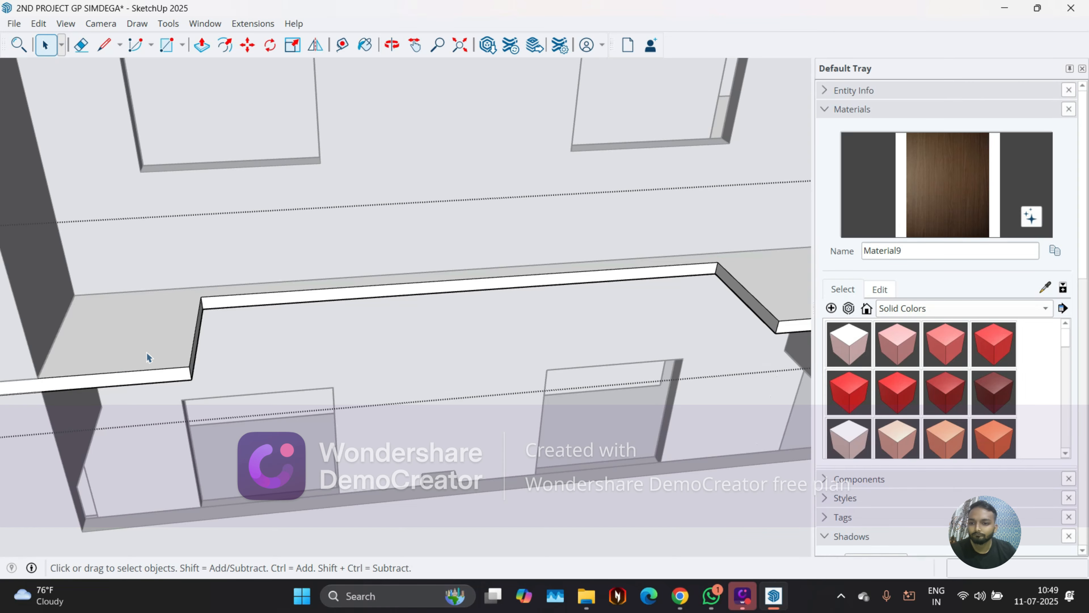
scroll(206, 331, down, 3)
middle_drag(201, 332, 85, 304)
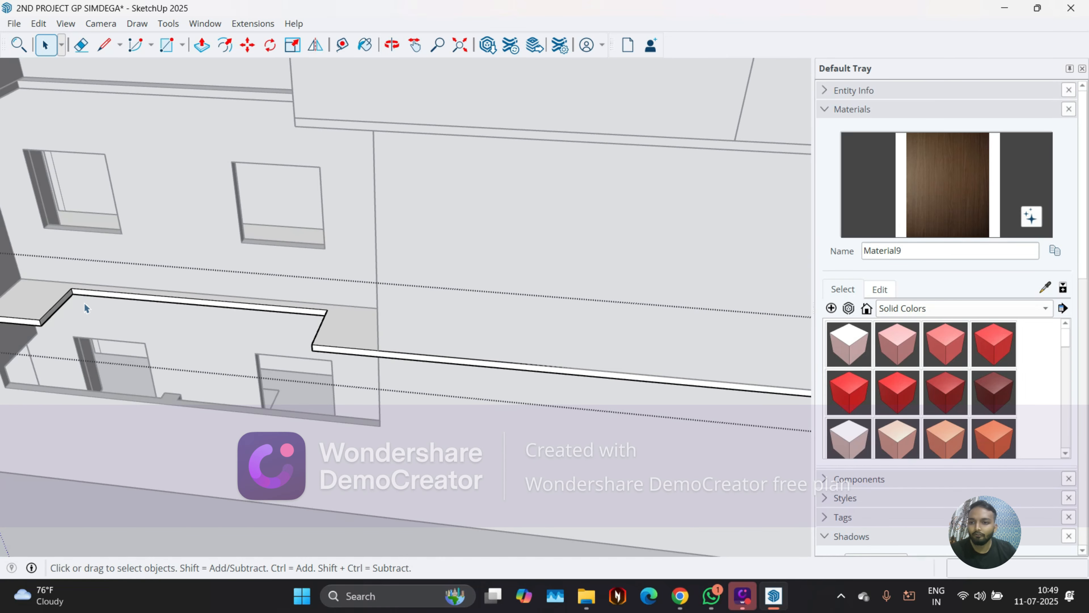
scroll(496, 381, down, 4)
scroll(195, 334, up, 5)
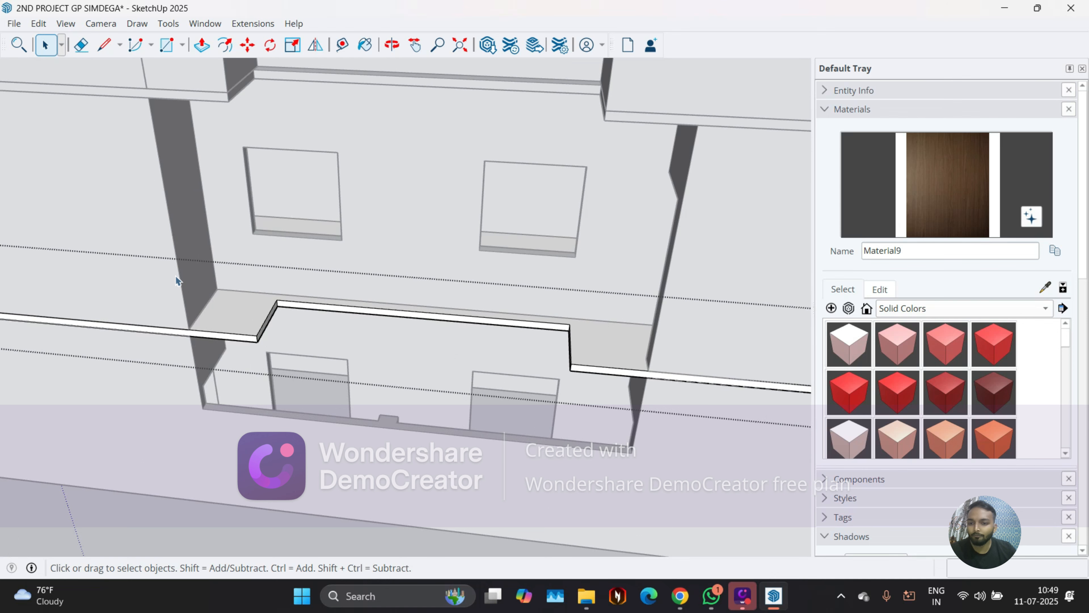
key(Escape)
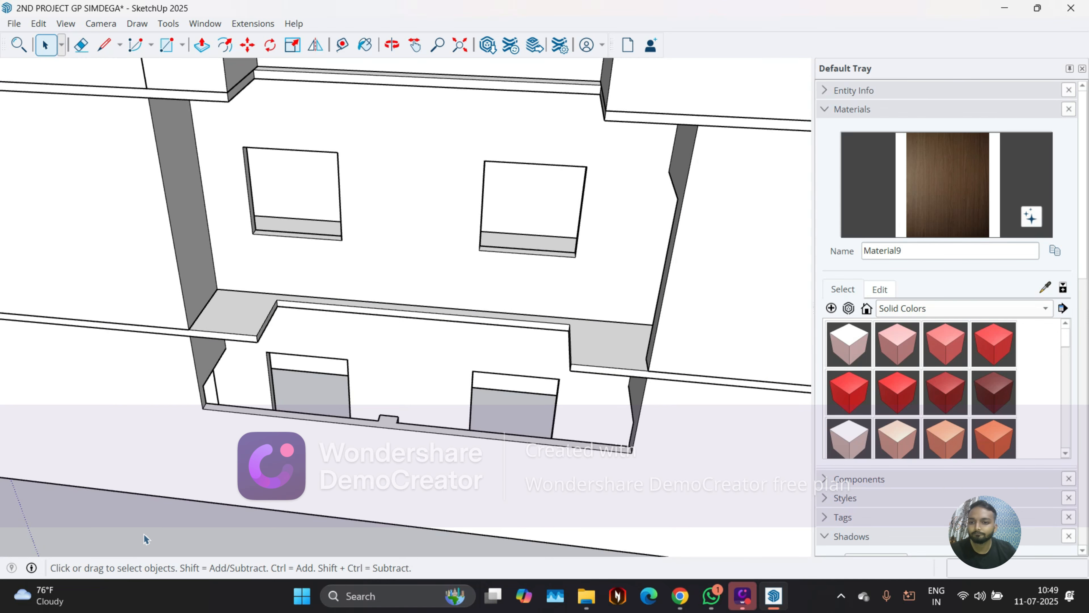
scroll(225, 316, down, 2)
scroll(169, 307, up, 4)
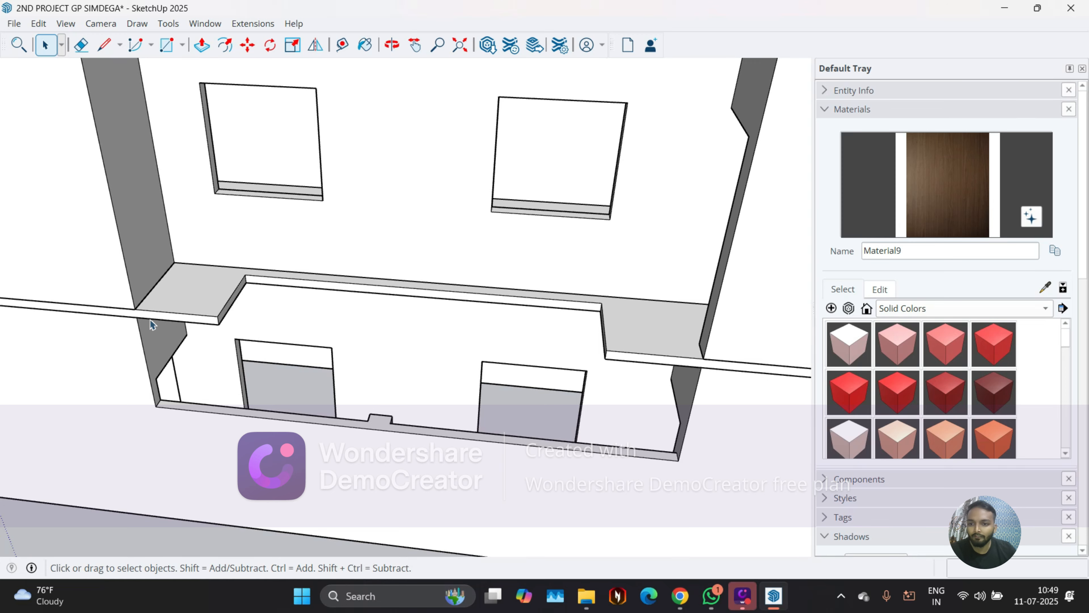
scroll(177, 305, down, 4)
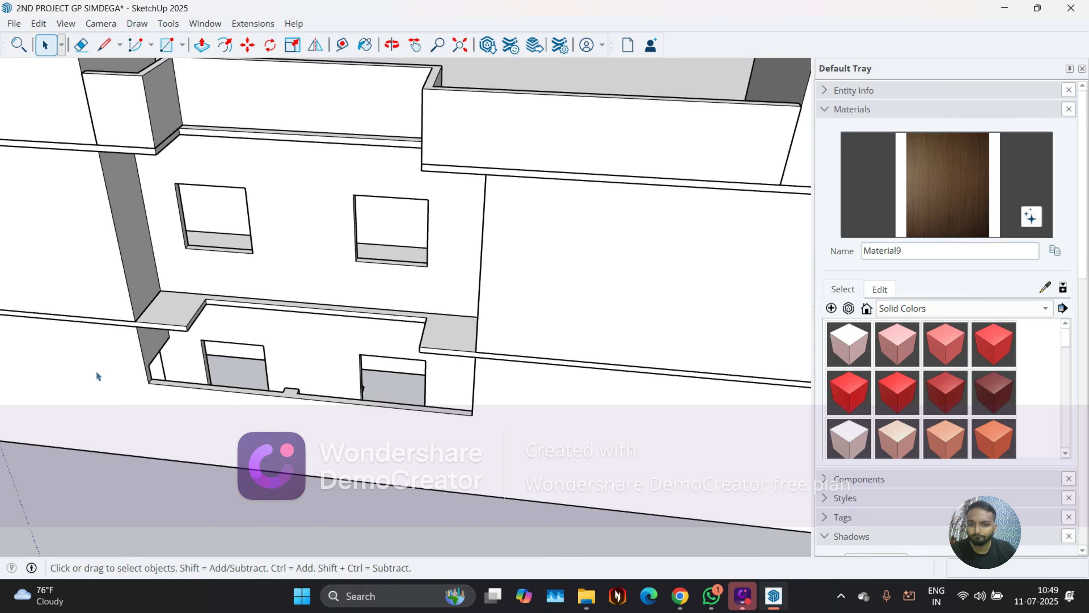
middle_drag(96, 370, 473, 394)
scroll(557, 258, up, 5)
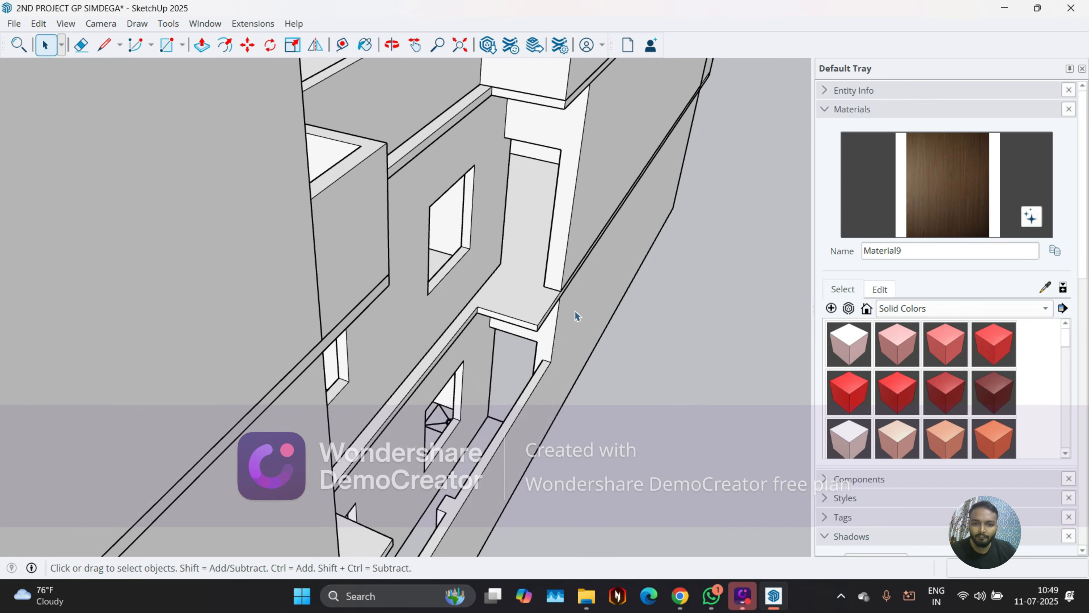
mouse_move(502, 296)
middle_down()
mouse_move(499, 287)
mouse_move(503, 295)
middle_up()
double_click(518, 308)
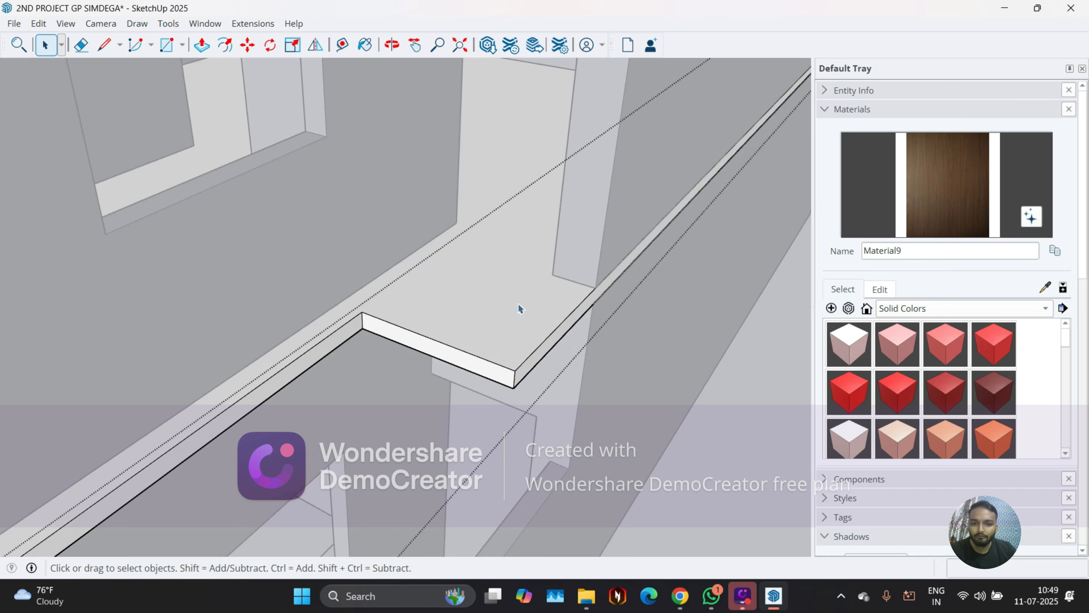
click(528, 330)
click(756, 480)
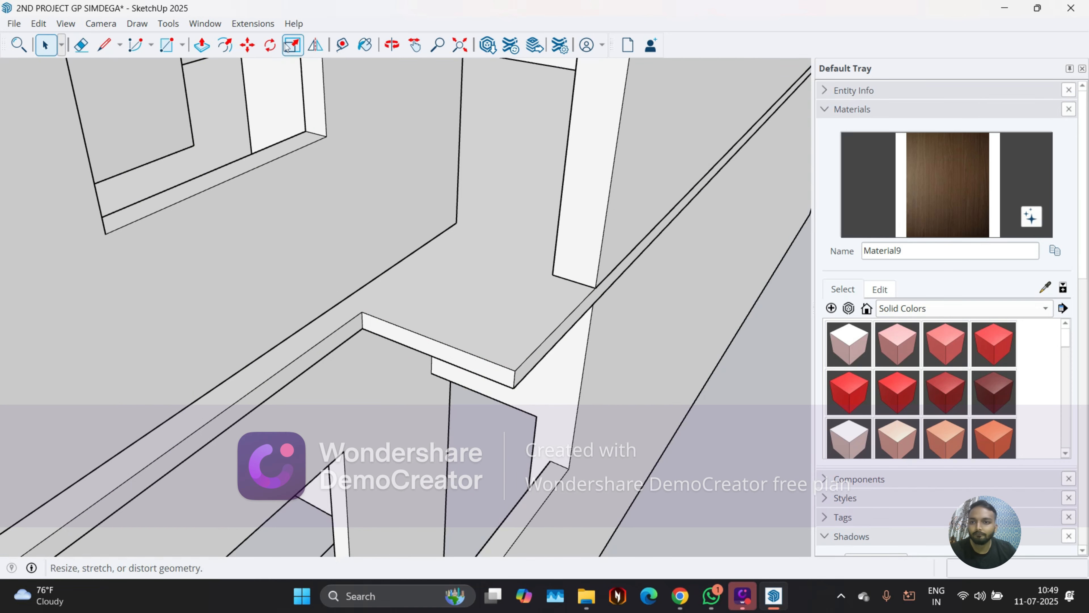
Draw a 5" wide strip along the outer edge of the lower slab's ledge and pull it up into a parapet
click(167, 45)
scroll(496, 239, up, 3)
scroll(652, 301, up, 2)
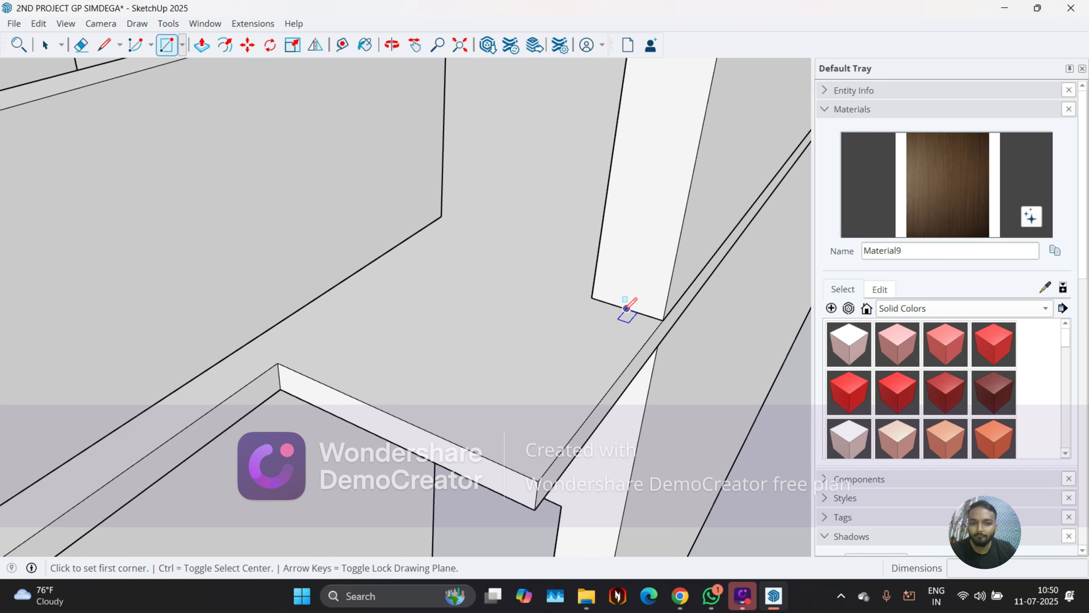
click(627, 308)
click(538, 479)
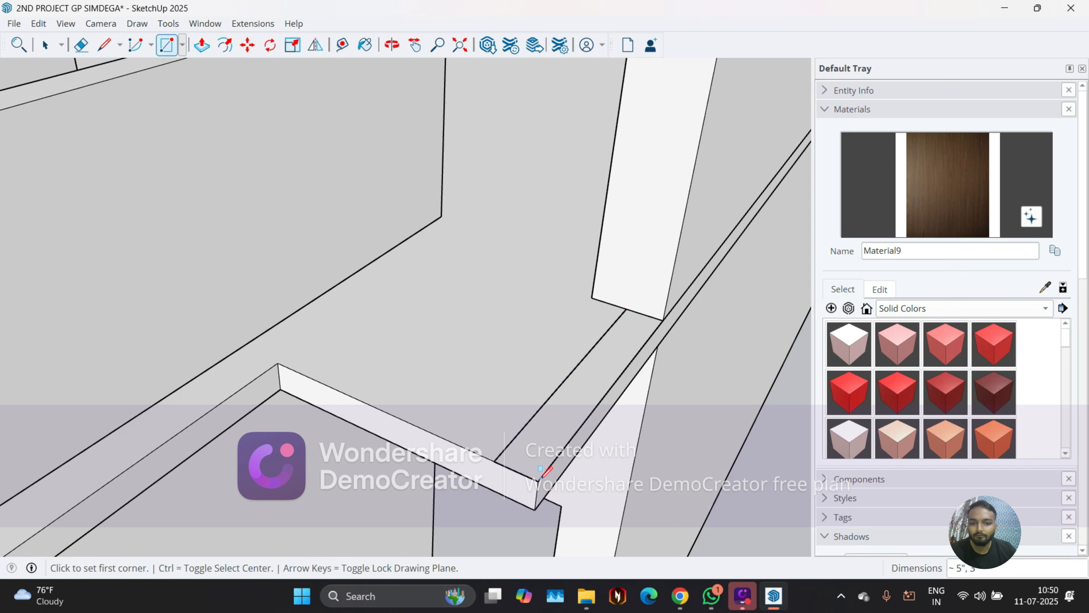
key(p)
click(584, 411)
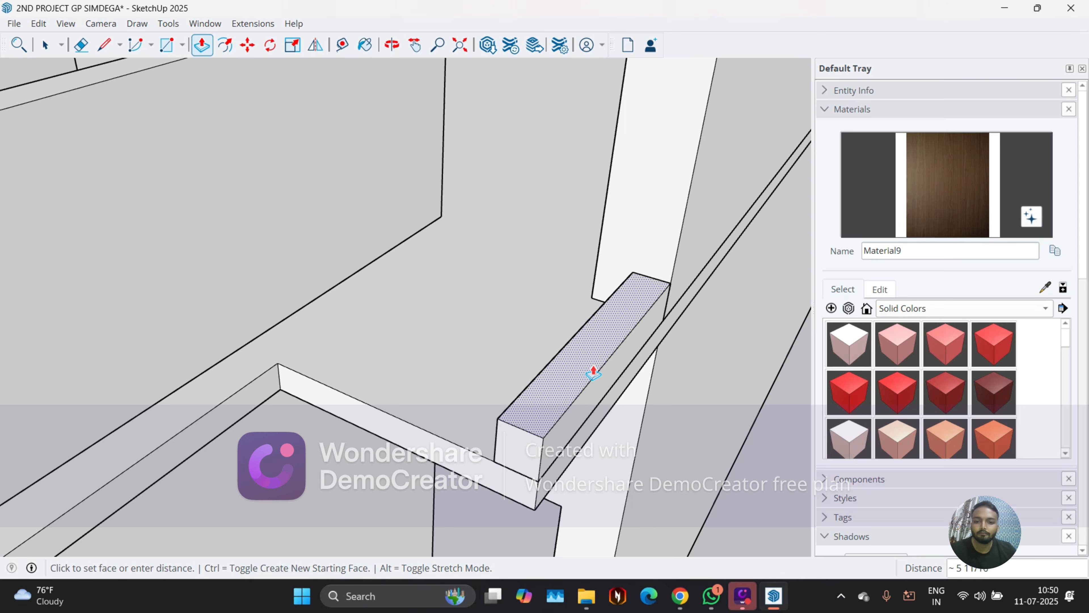
click(545, 394)
middle_drag(544, 394, 552, 342)
key(space)
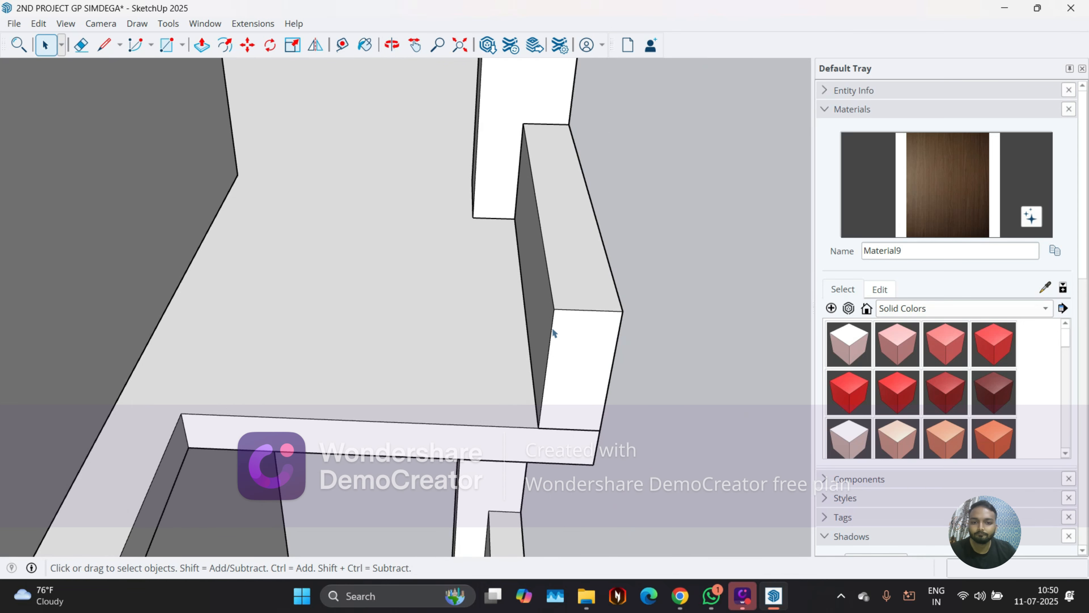
Copy the vertical inner edge at the ledge parapet's passage end 5" along the wall to mark a corner segment
key(m)
key(ctrl)
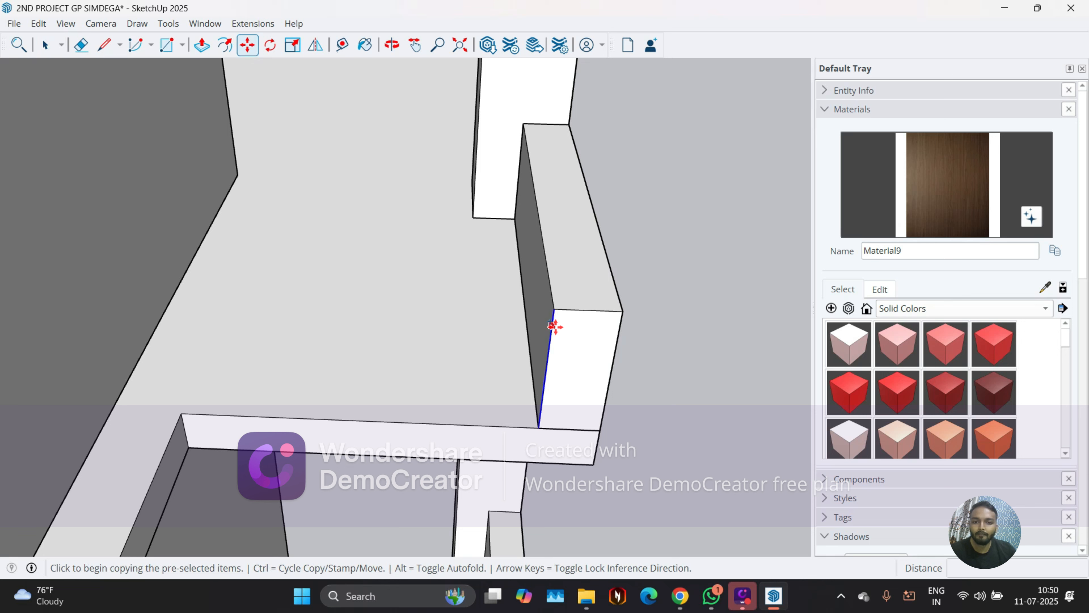
click(554, 308)
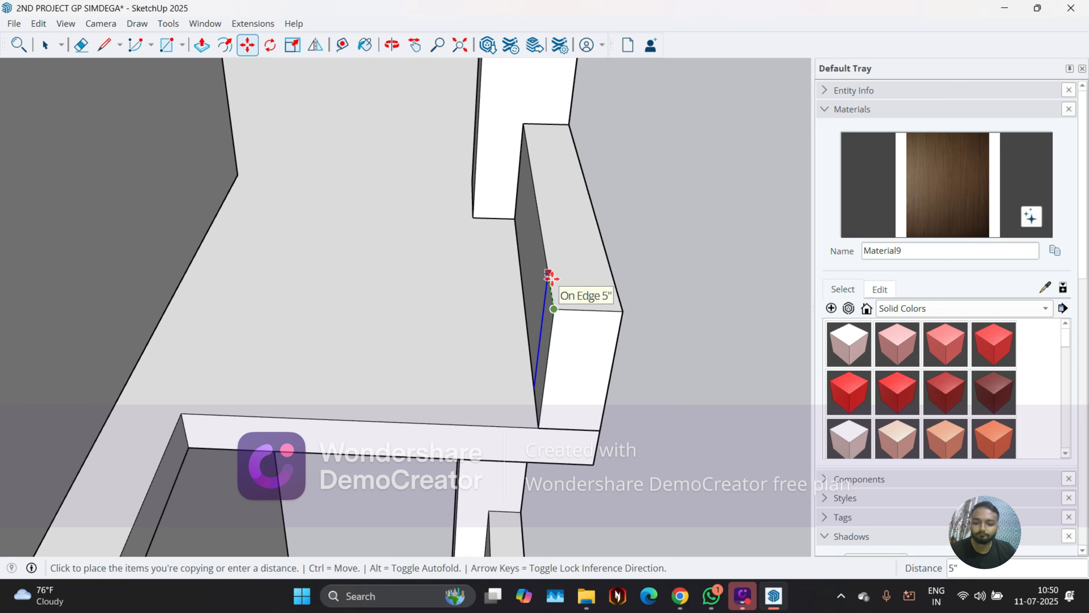
key(Return)
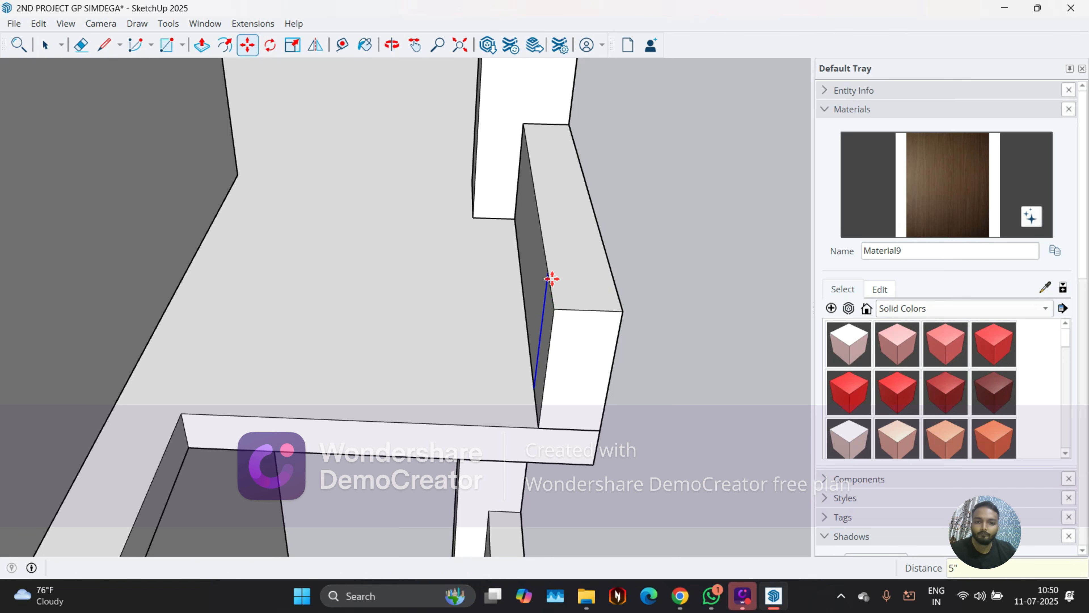
Try to pull the 5" corner segment across the ledge's passage side toward the house wall
key(p)
click(545, 324)
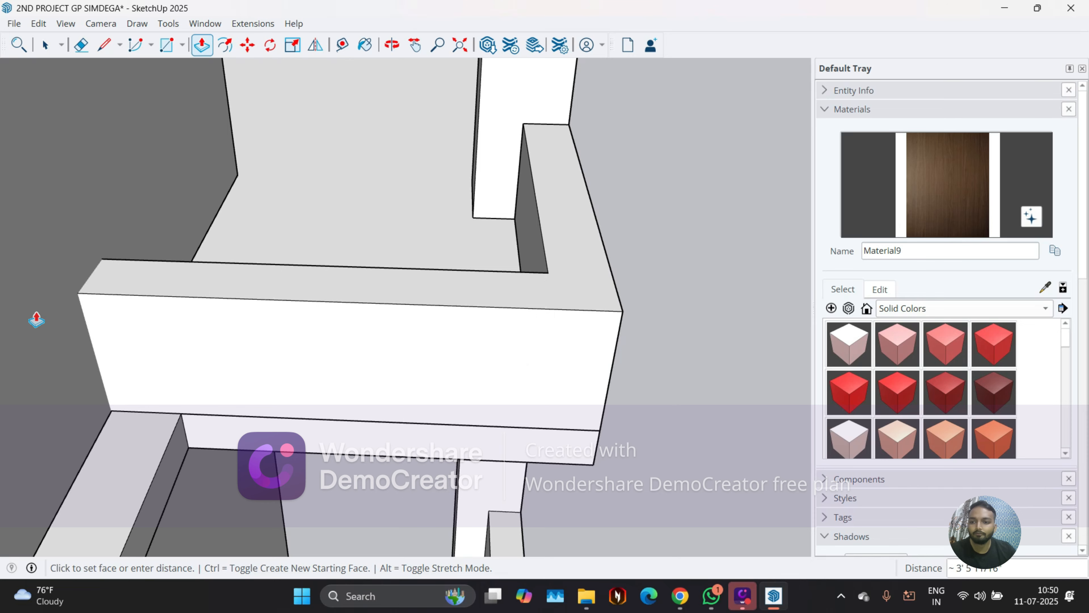
click(23, 314)
middle_drag(23, 315, 318, 331)
key(space)
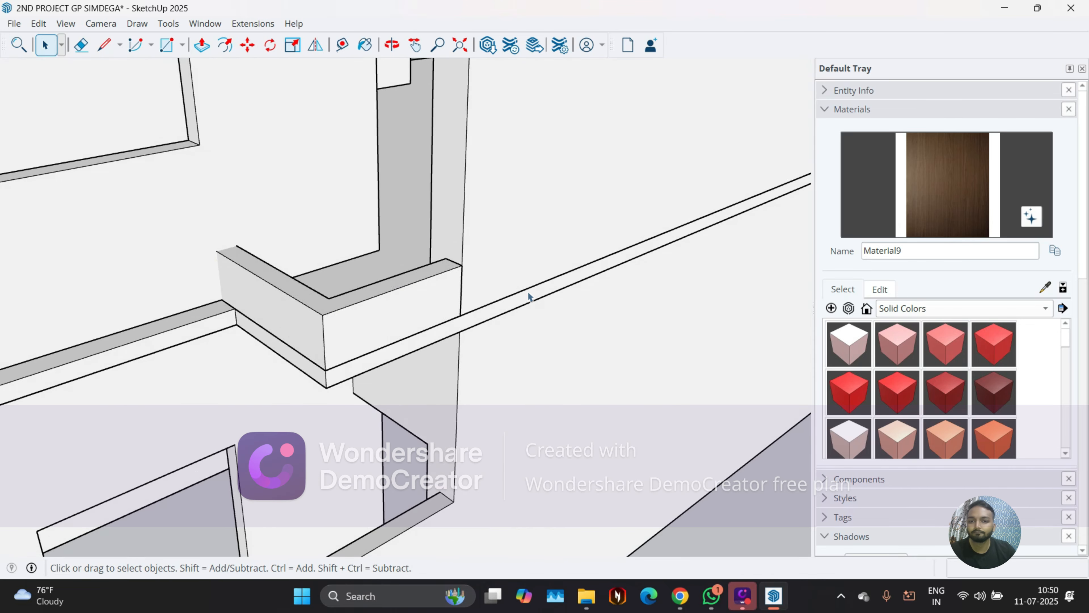
scroll(527, 292, down, 5)
middle_drag(392, 216, 510, 323)
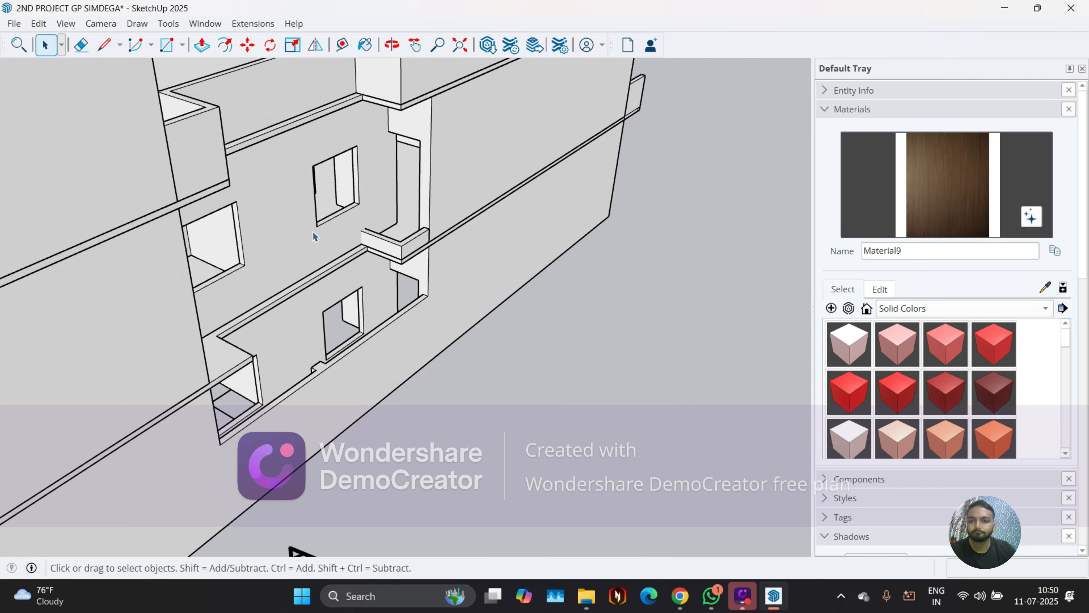
scroll(380, 249, up, 8)
click(401, 209)
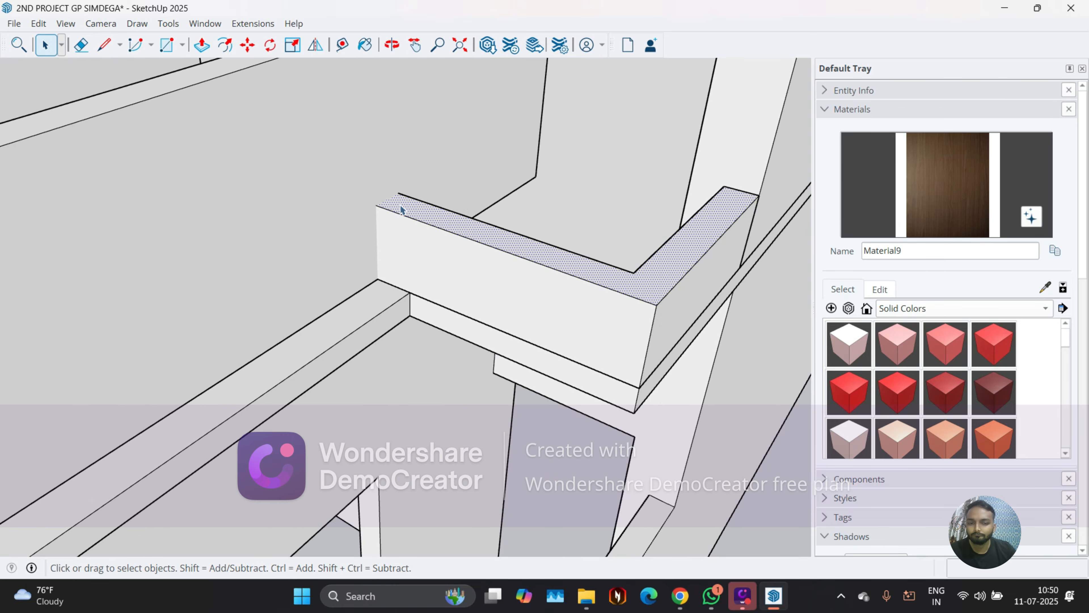
middle_drag(443, 255, 617, 356)
click(281, 217)
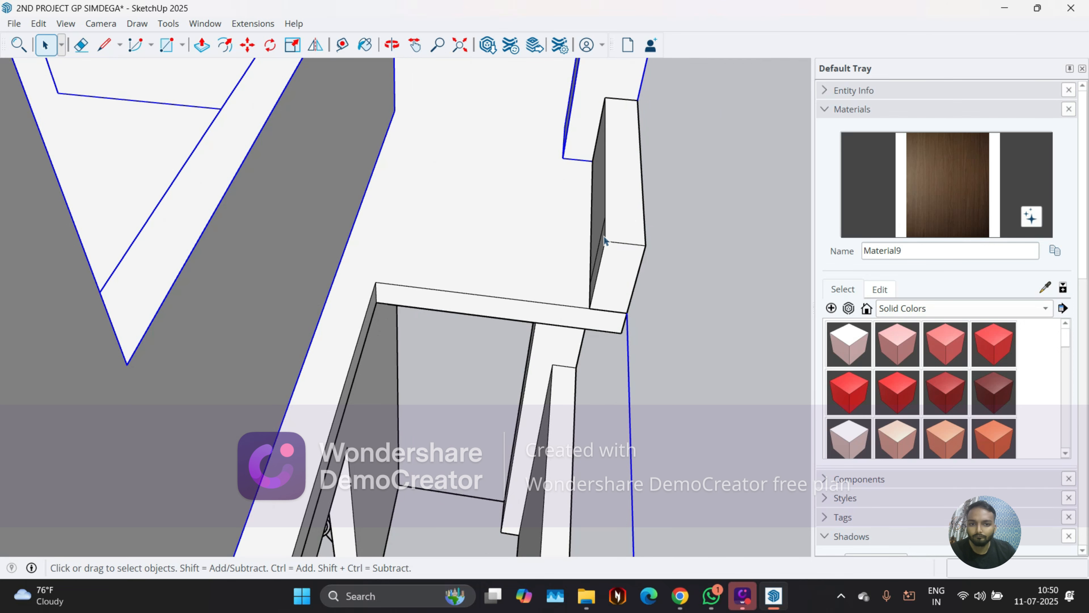
Pull the 5" corner segment 3' across the ledge's passage side to the house wall
click(631, 221)
middle_drag(600, 243, 584, 259)
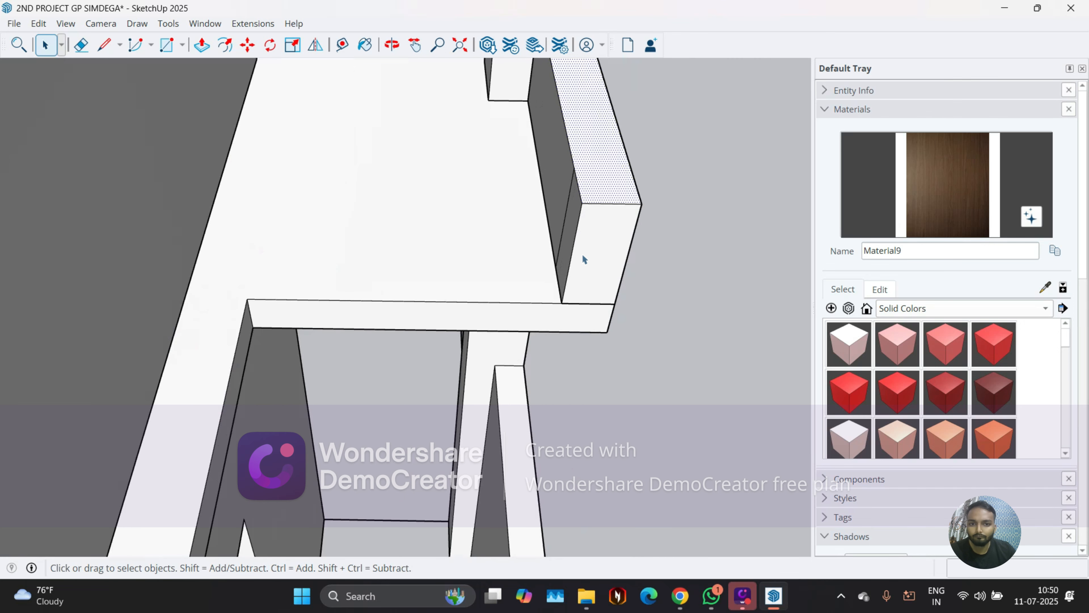
key(p)
scroll(563, 250, up, 2)
click(569, 242)
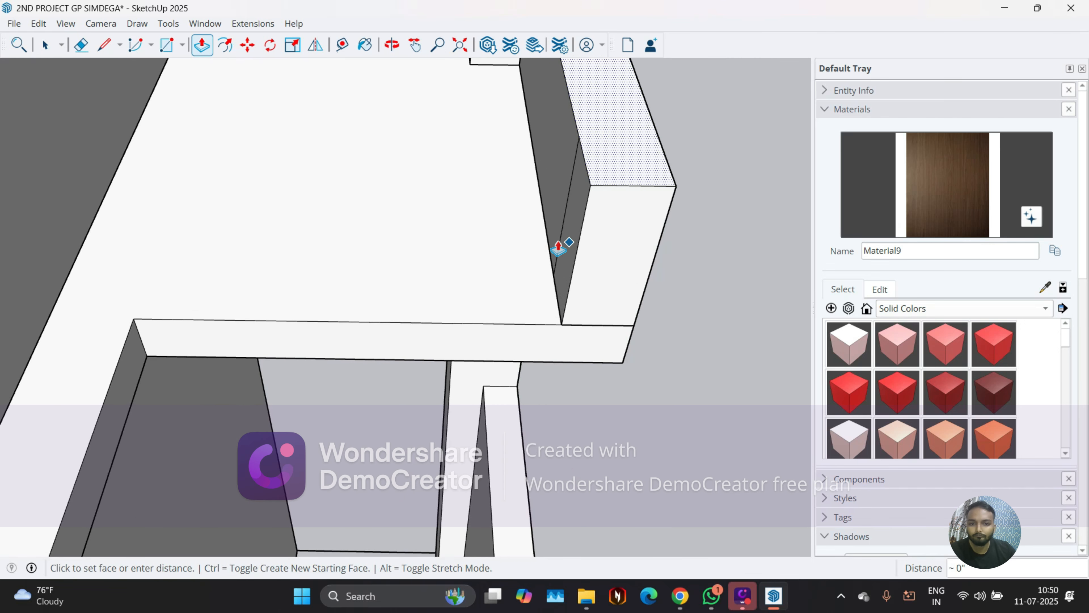
key(Escape)
key(space)
key(p)
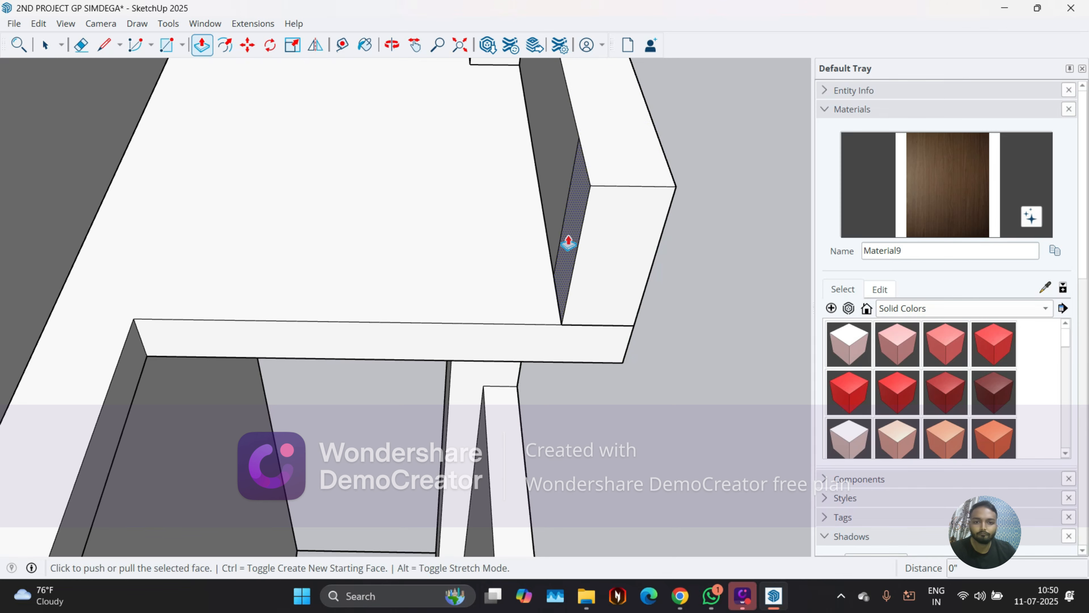
click(569, 244)
scroll(457, 247, down, 5)
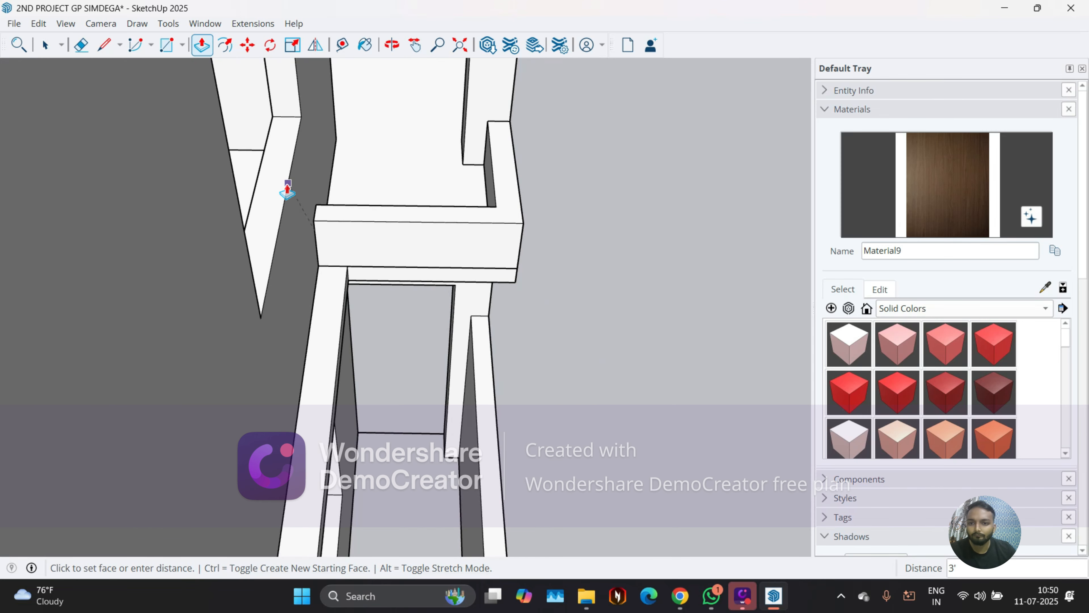
click(287, 189)
scroll(364, 243, up, 5)
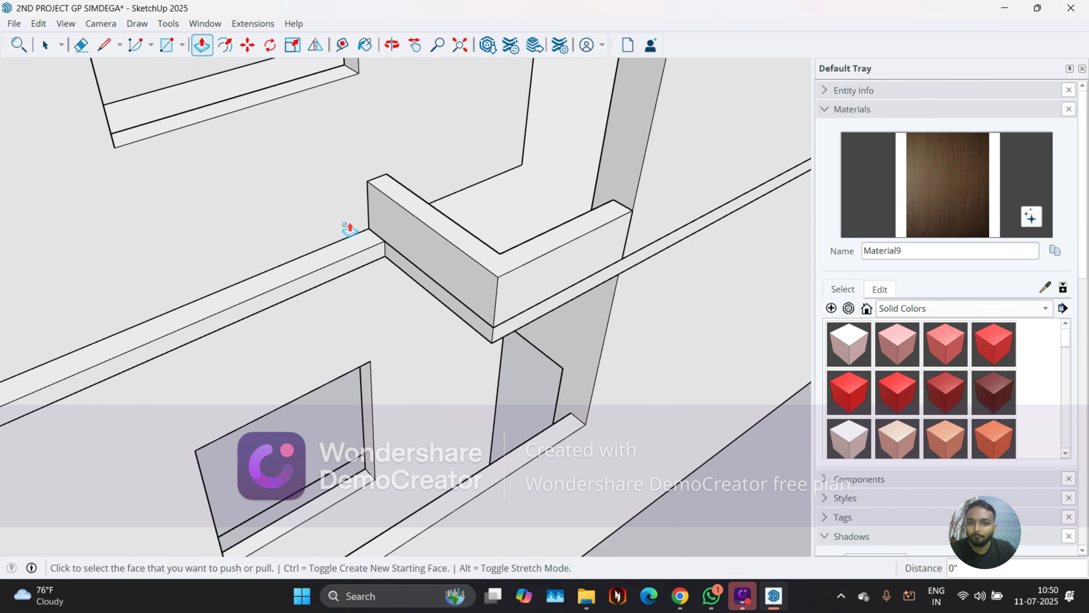
key(space)
scroll(386, 176, up, 3)
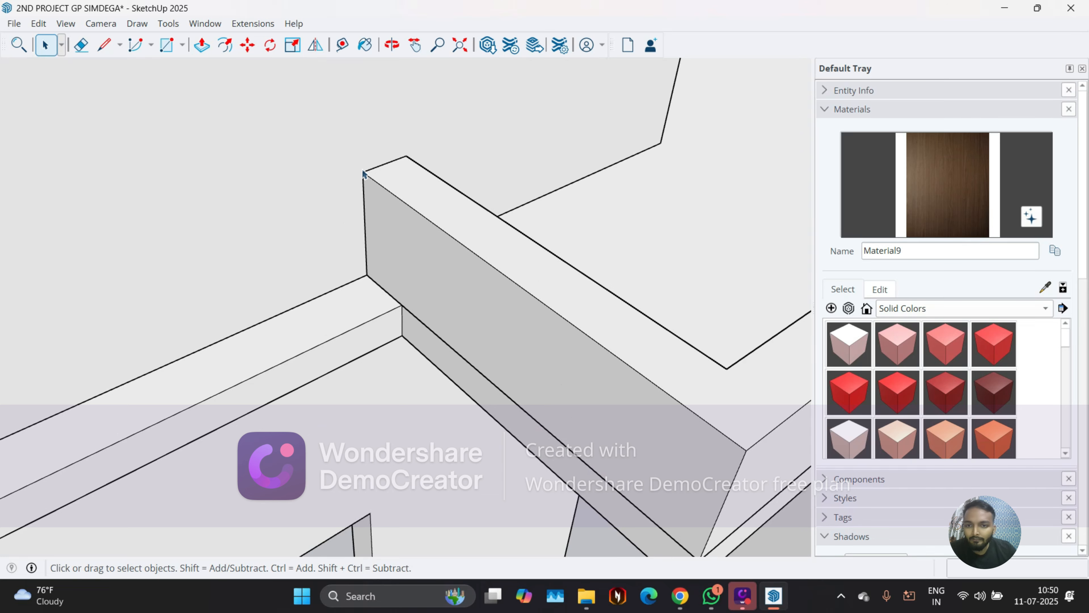
scroll(343, 161, down, 8)
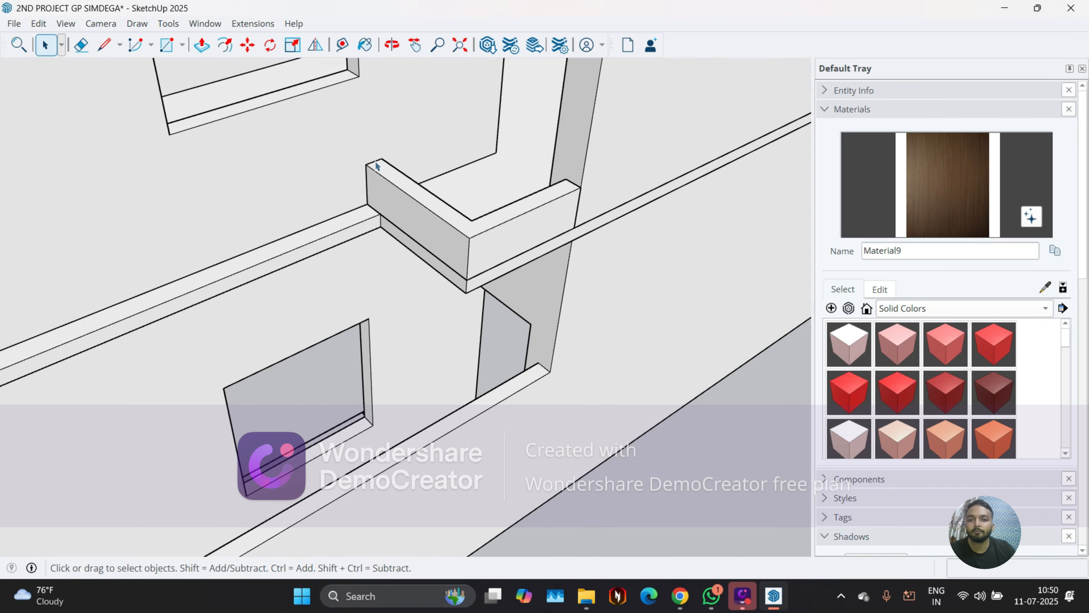
scroll(396, 174, down, 2)
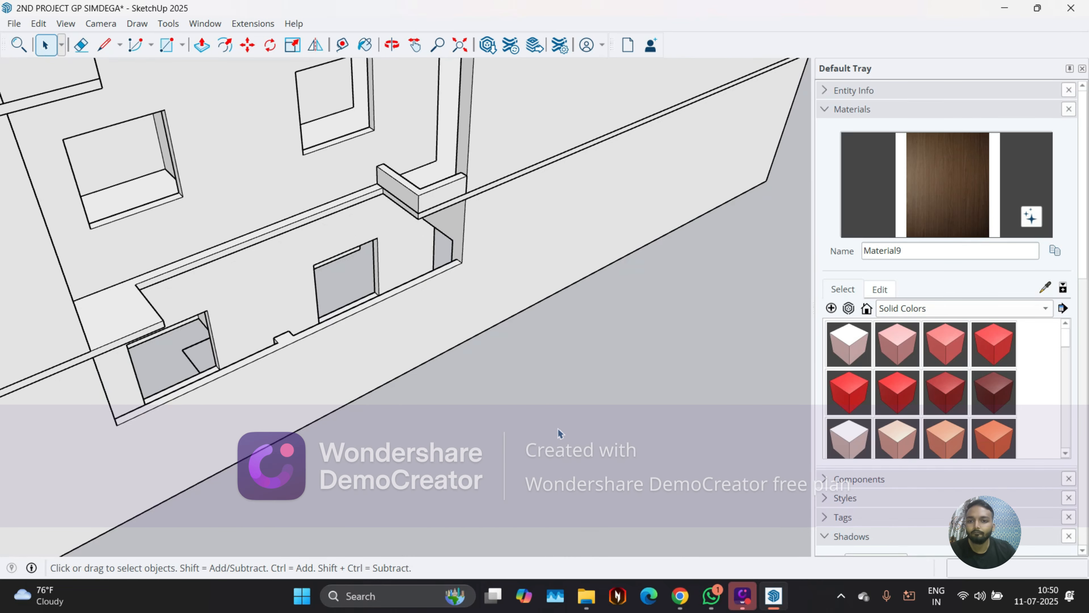
Examine the finished side passage, ledge parapets and roofs of both house copies from several sides
middle_drag(559, 433, 314, 361)
scroll(316, 362, down, 1)
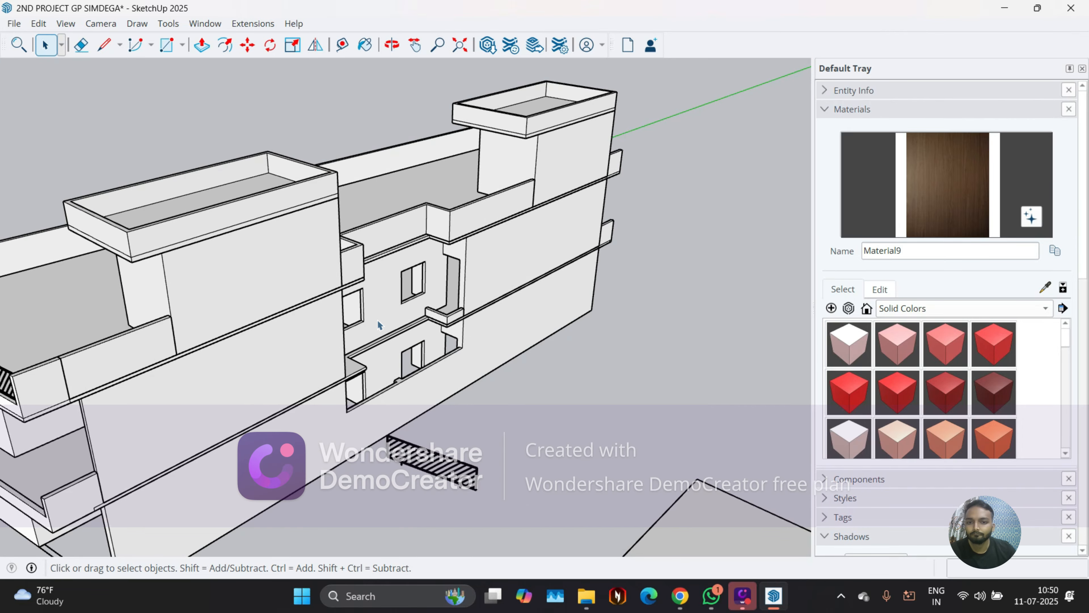
middle_drag(432, 345, 403, 334)
scroll(270, 349, down, 3)
scroll(210, 312, down, 3)
scroll(403, 326, up, 3)
scroll(488, 301, down, 3)
middle_drag(214, 296, 394, 398)
scroll(393, 398, up, 1)
scroll(369, 393, down, 2)
middle_drag(326, 393, 386, 406)
scroll(412, 414, up, 4)
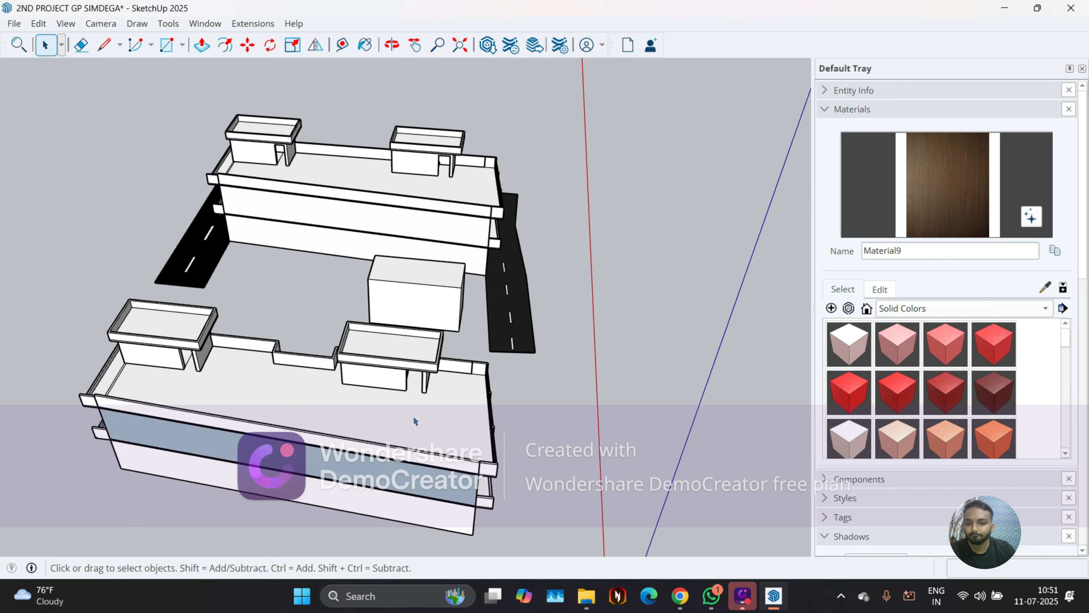
Paint the long outer side wall of the revised house's upper floor with A01_Blush_Petal
scroll(407, 386, down, 3)
middle_drag(401, 367, 158, 380)
scroll(235, 336, up, 3)
middle_drag(236, 336, 377, 311)
scroll(377, 312, up, 2)
click(358, 340)
right_click(358, 340)
click(313, 337)
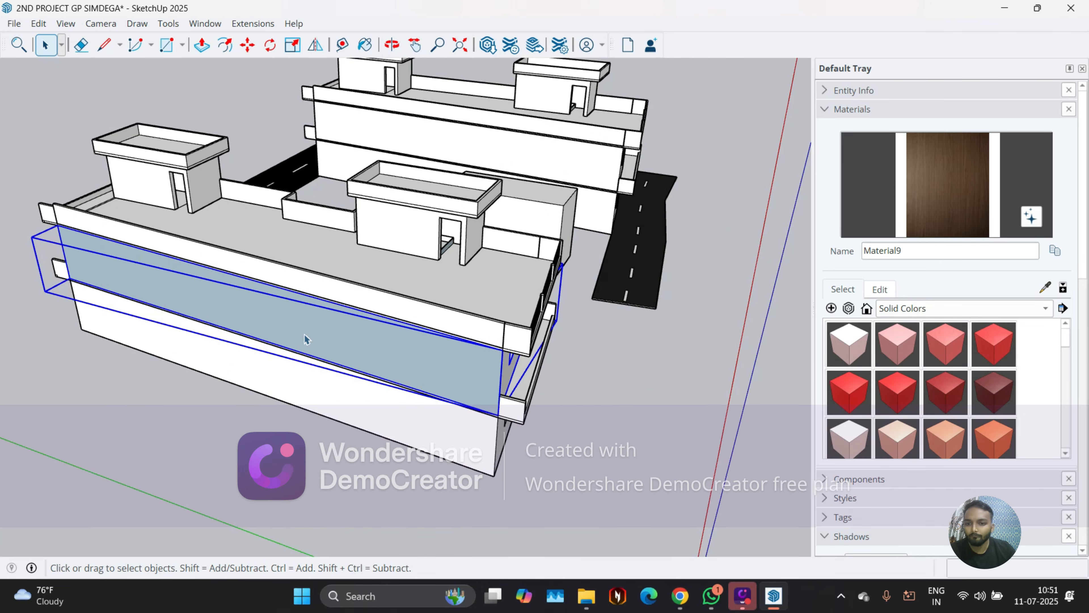
double_click(297, 330)
click(296, 331)
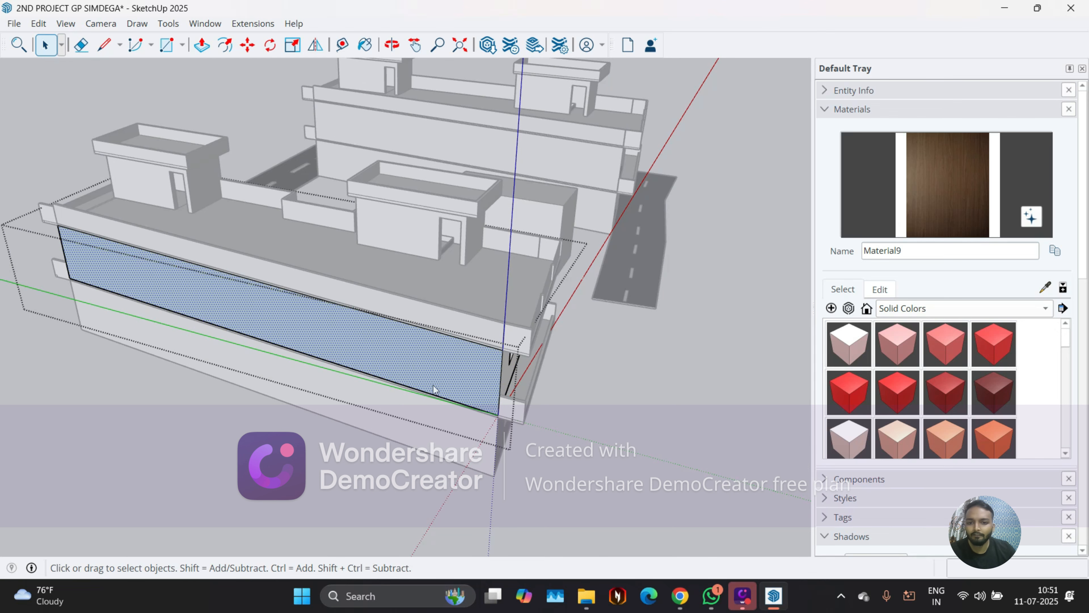
click(849, 343)
click(434, 367)
key(space)
click(284, 520)
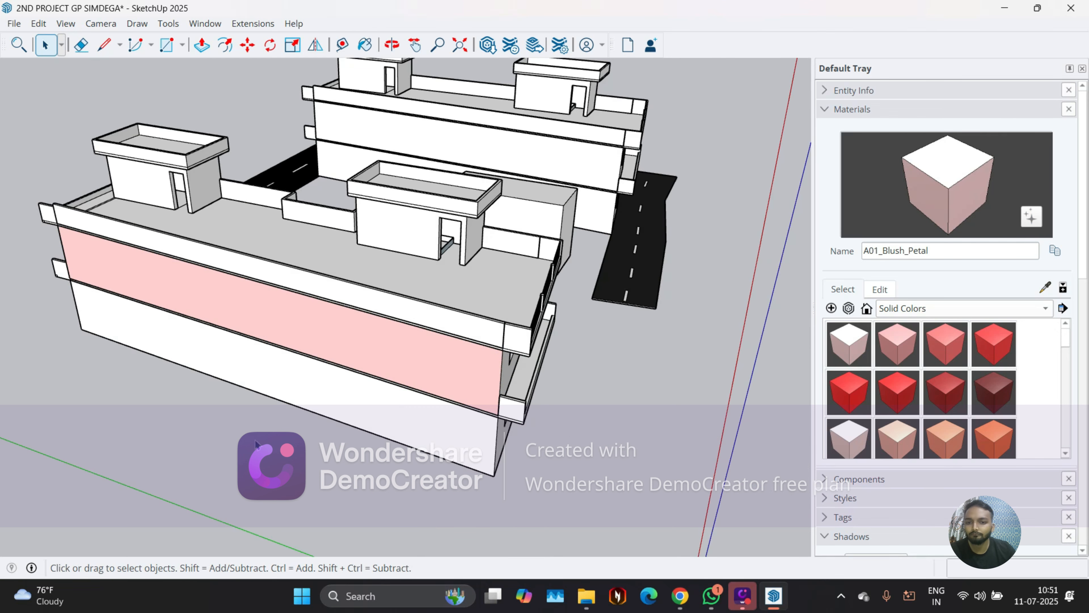
Try painting the revised house's whole upper floor with A06_Ruby_Spark, and undo the paint
middle_drag(445, 474, 411, 374)
scroll(403, 326, up, 4)
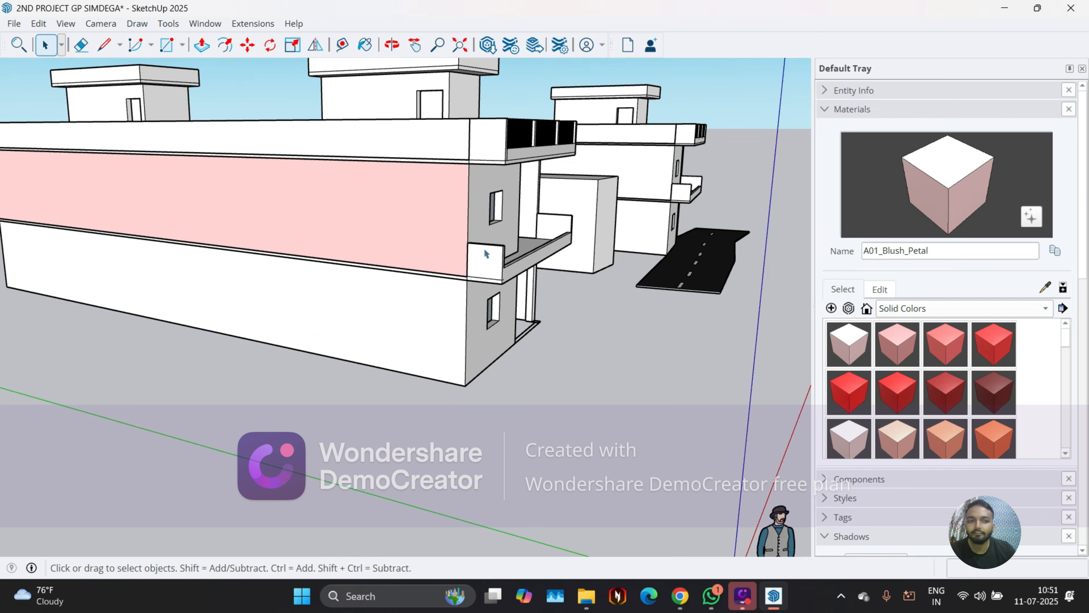
scroll(553, 294, down, 1)
scroll(472, 285, down, 2)
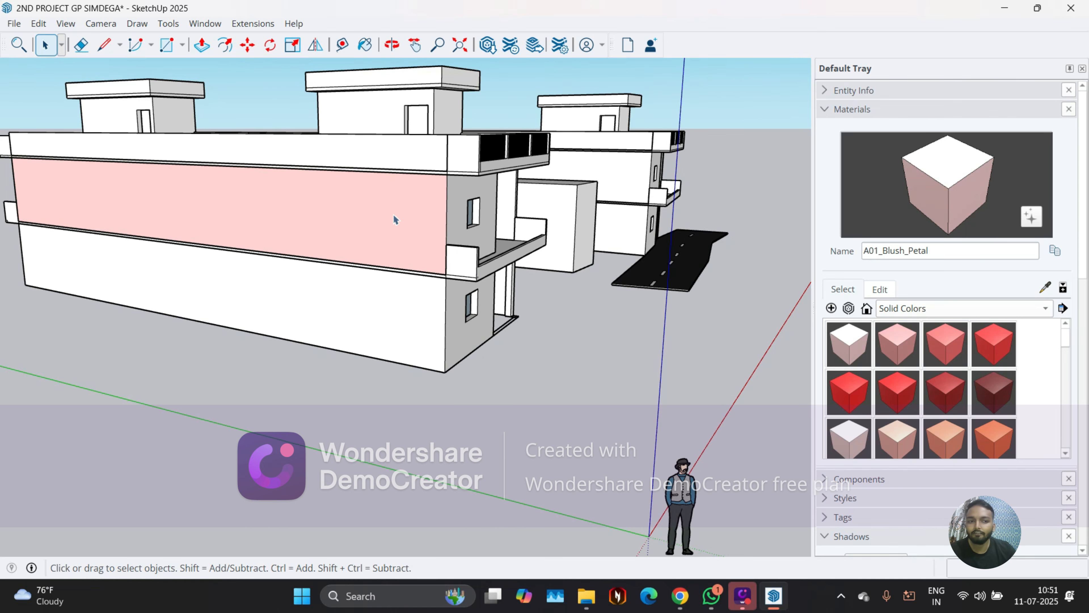
click(898, 386)
click(367, 235)
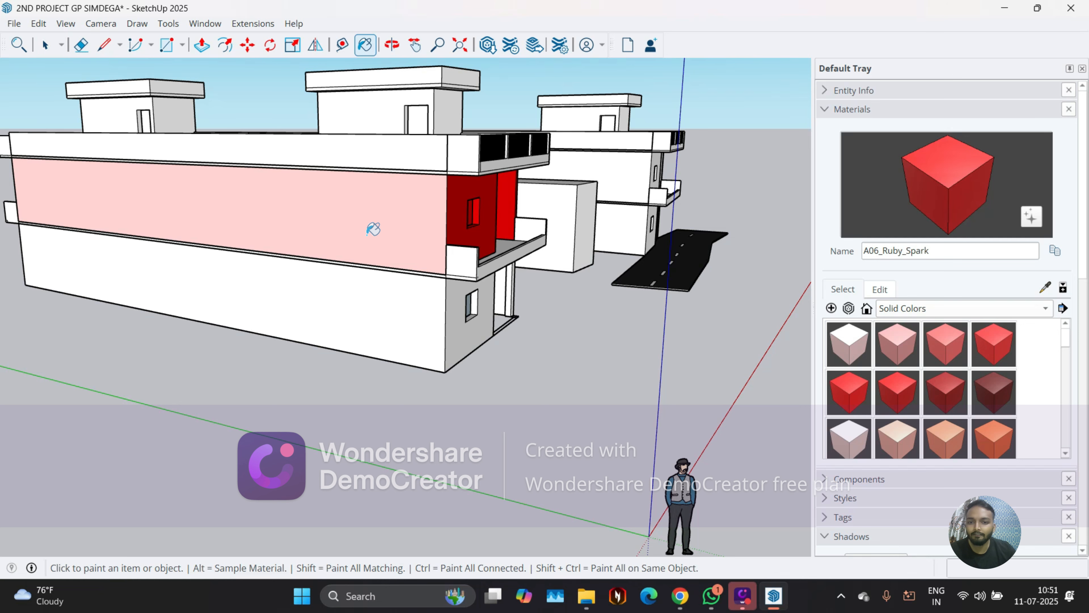
key(ctrl+z)
key(space)
Reverse the face of the upper floor's long outer side wall and paint it with A02_Rose_Quartz
double_click(367, 235)
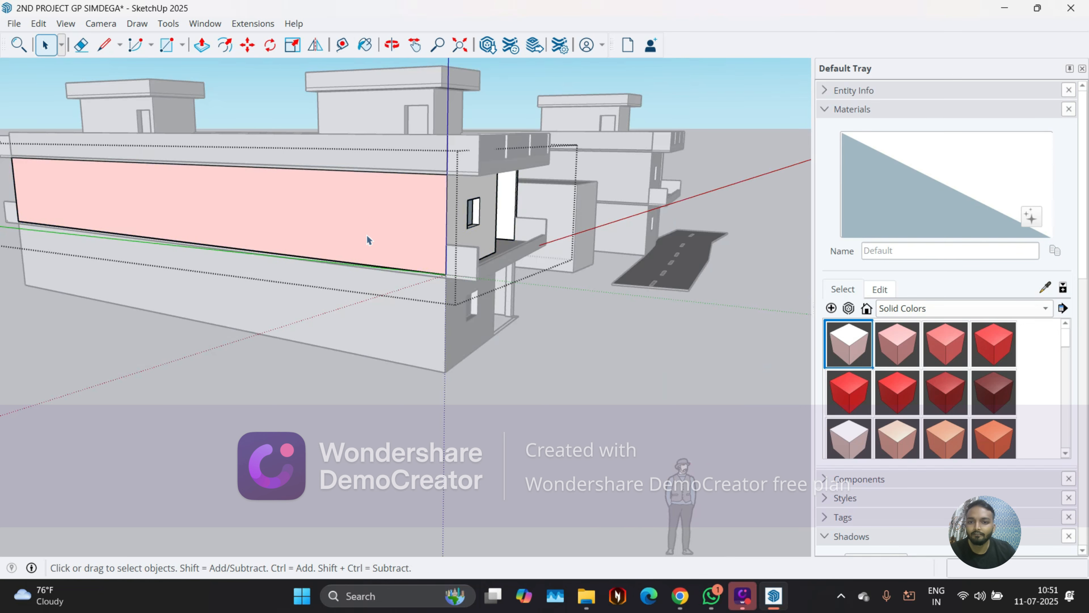
click(367, 235)
right_click(360, 216)
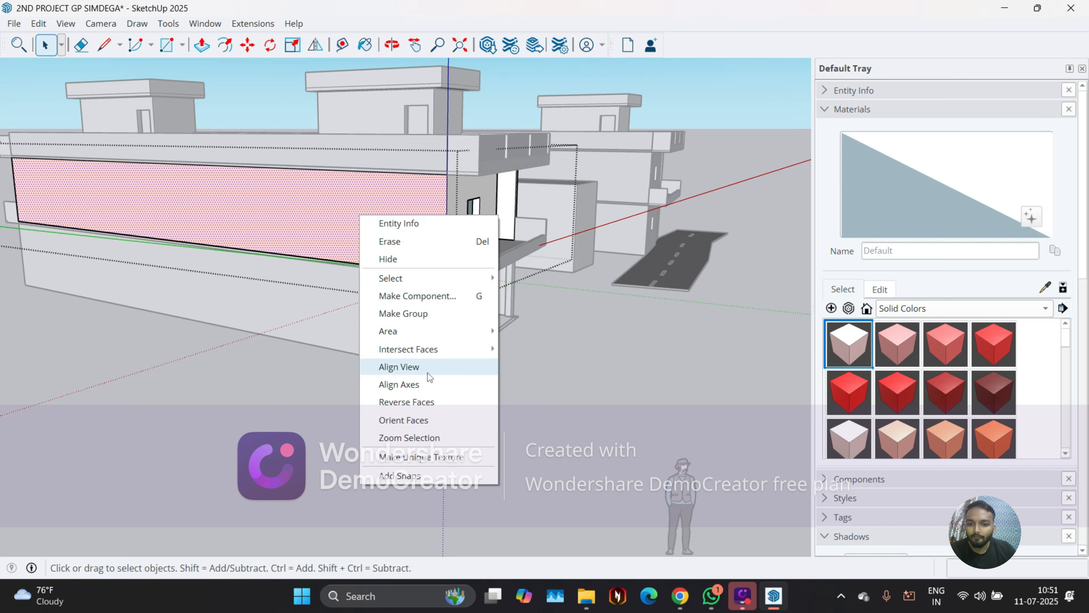
click(405, 402)
click(893, 350)
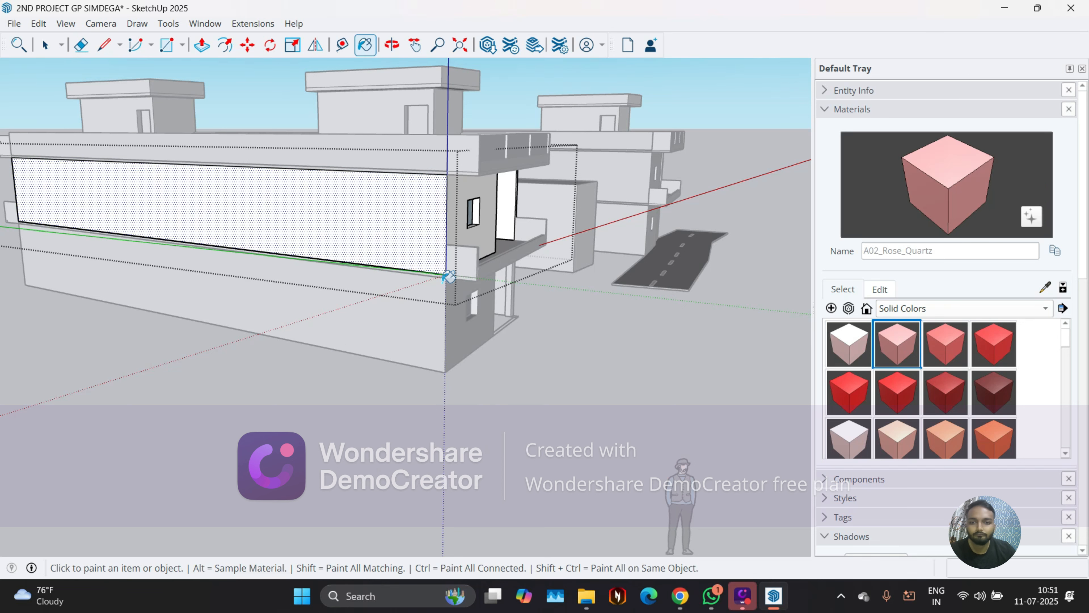
click(394, 253)
key(space)
click(299, 401)
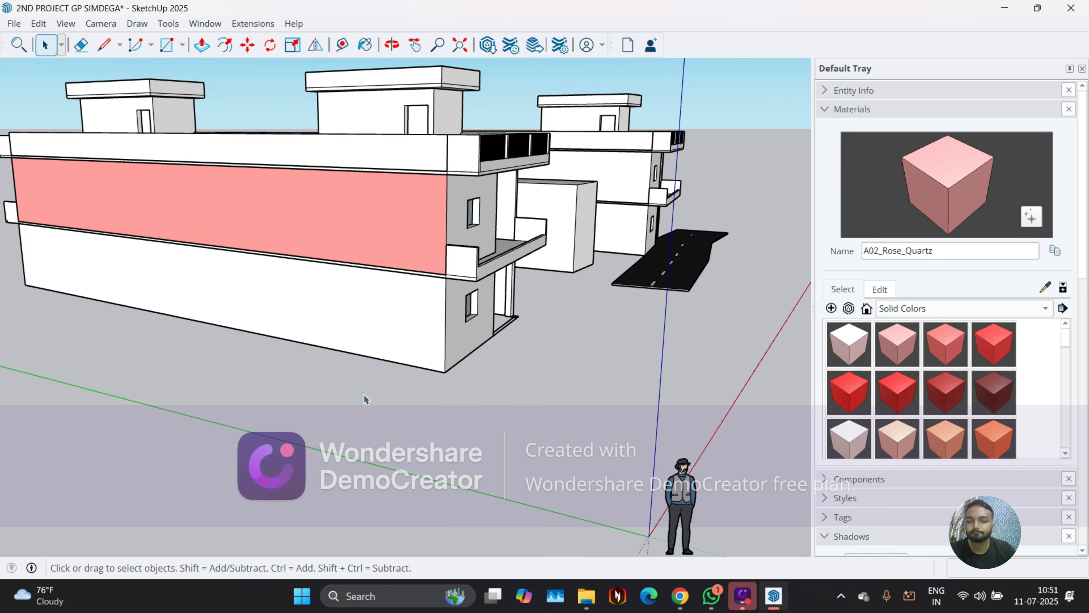
Paint all remaining upper-floor walls and the ground-floor walls of the revised house with A02_Rose_Quartz
middle_drag(367, 400, 408, 388)
click(891, 354)
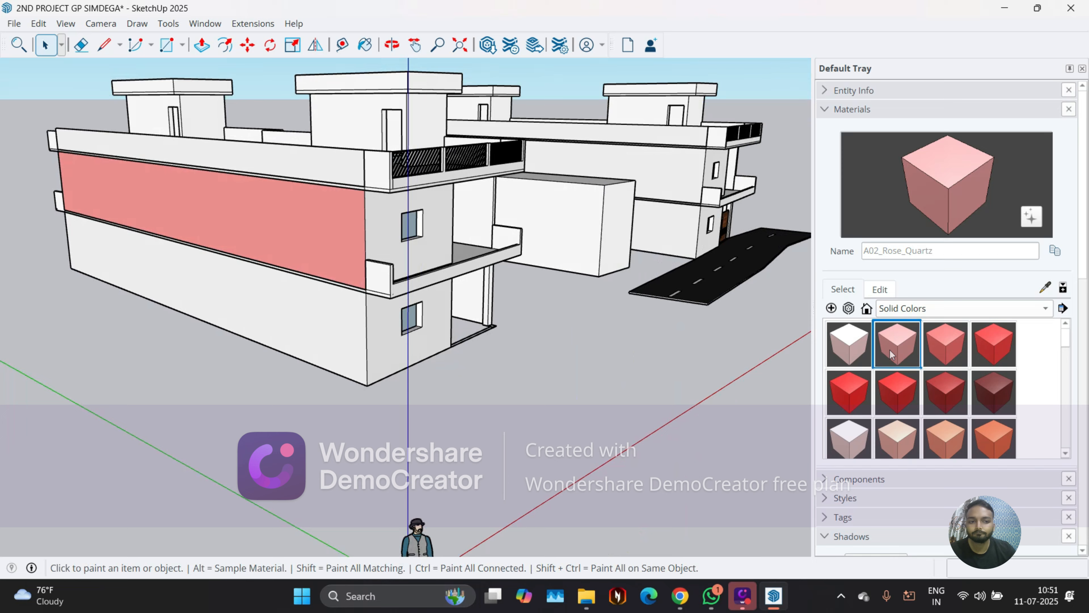
click(325, 236)
mouse_move(518, 317)
middle_down()
mouse_move(197, 336)
mouse_move(80, 302)
mouse_move(67, 251)
mouse_move(77, 251)
middle_up()
click(180, 255)
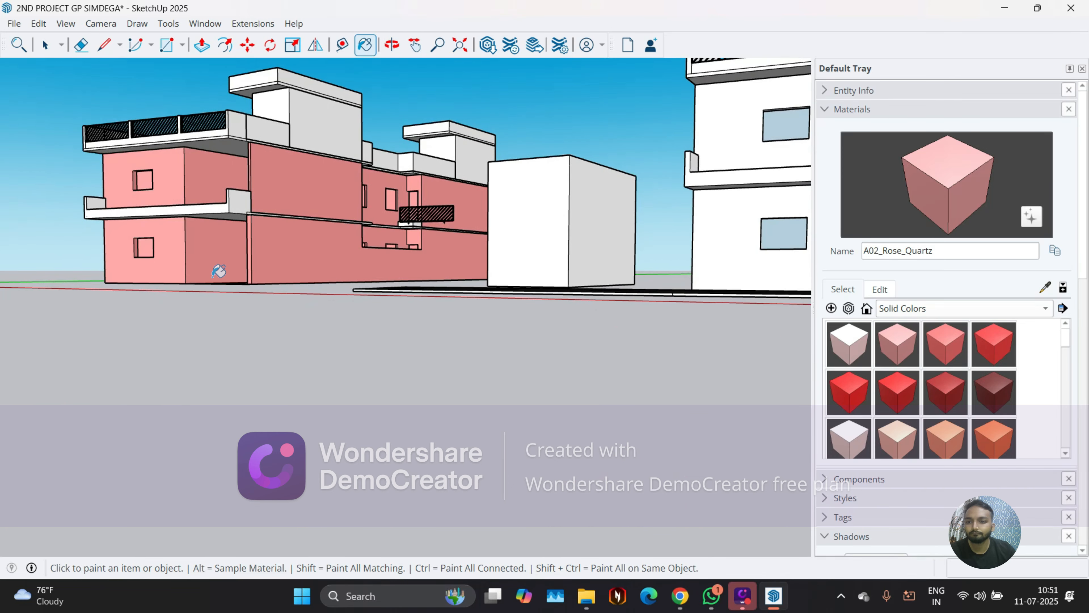
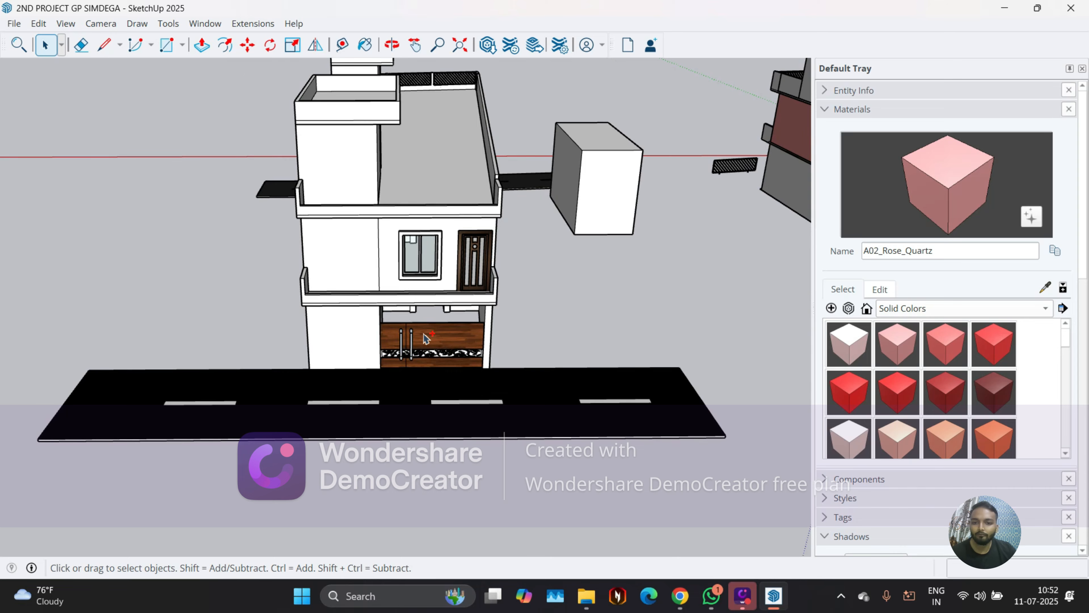
Copy both roads and the wooden gate from the original house's gate corner to the matching corner of the revised house
click(347, 386)
middle_drag(236, 406, 62, 453)
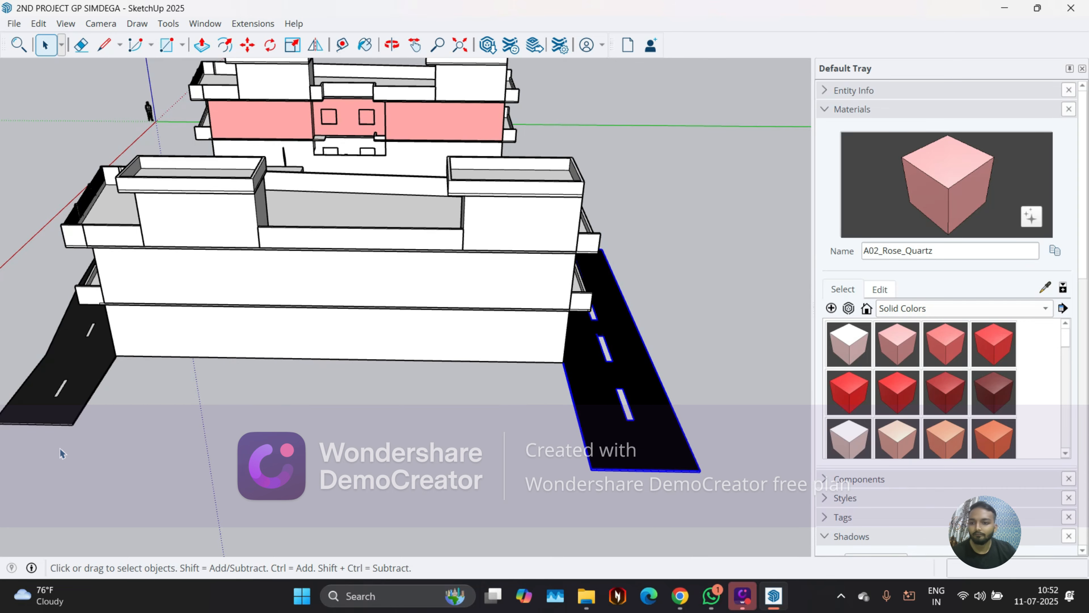
middle_drag(48, 412, 288, 503)
scroll(300, 472, down, 2)
key(m)
scroll(386, 279, up, 5)
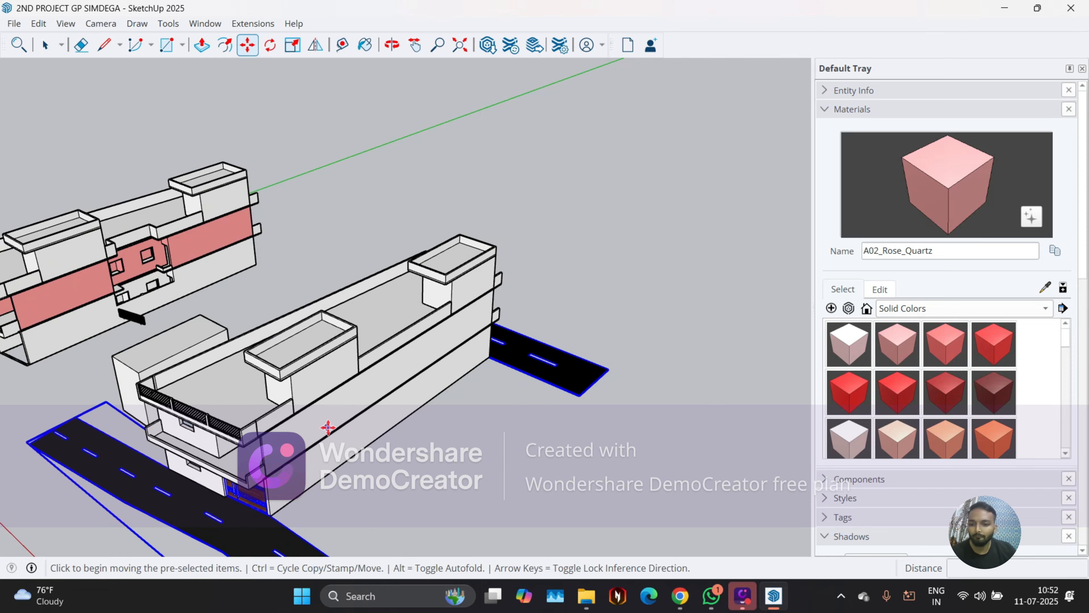
key(ctrl)
scroll(401, 254, down, 3)
scroll(304, 401, up, 5)
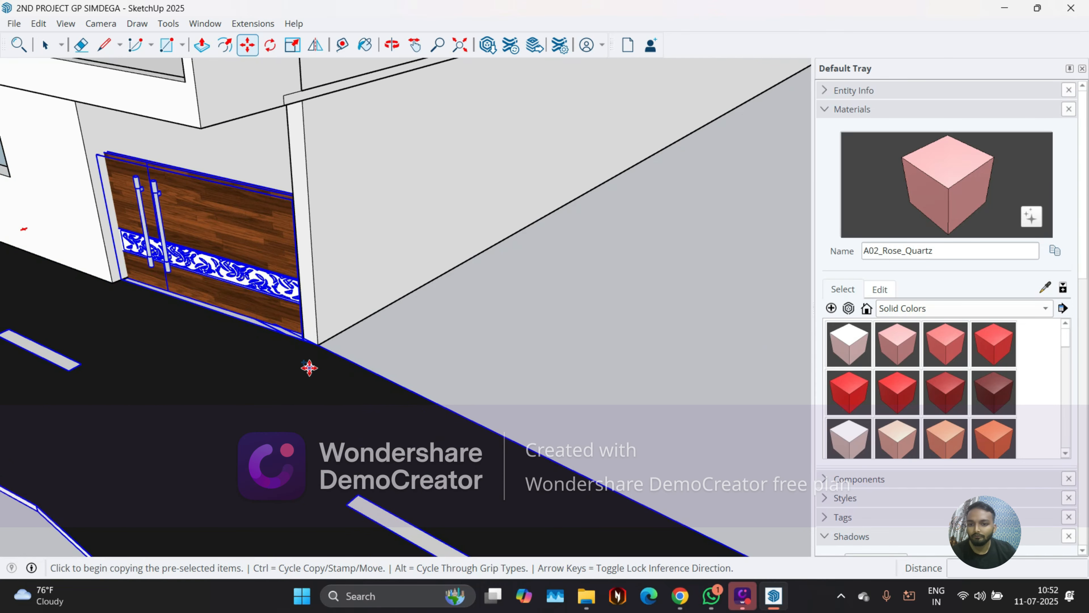
middle_drag(309, 370, 318, 323)
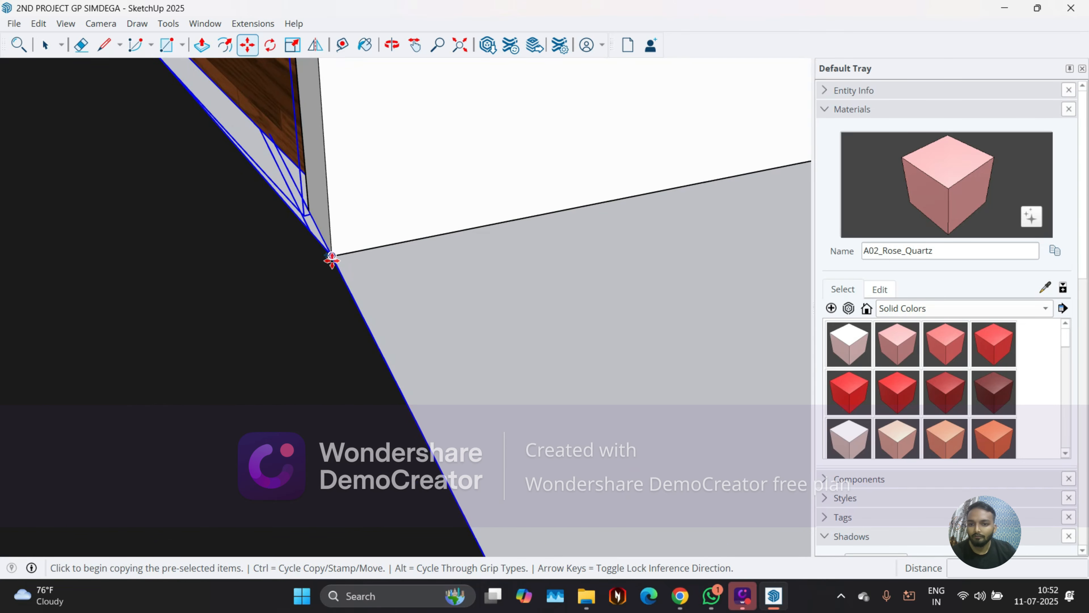
mouse_move(332, 260)
middle_down()
mouse_move(231, 290)
mouse_move(350, 254)
middle_up()
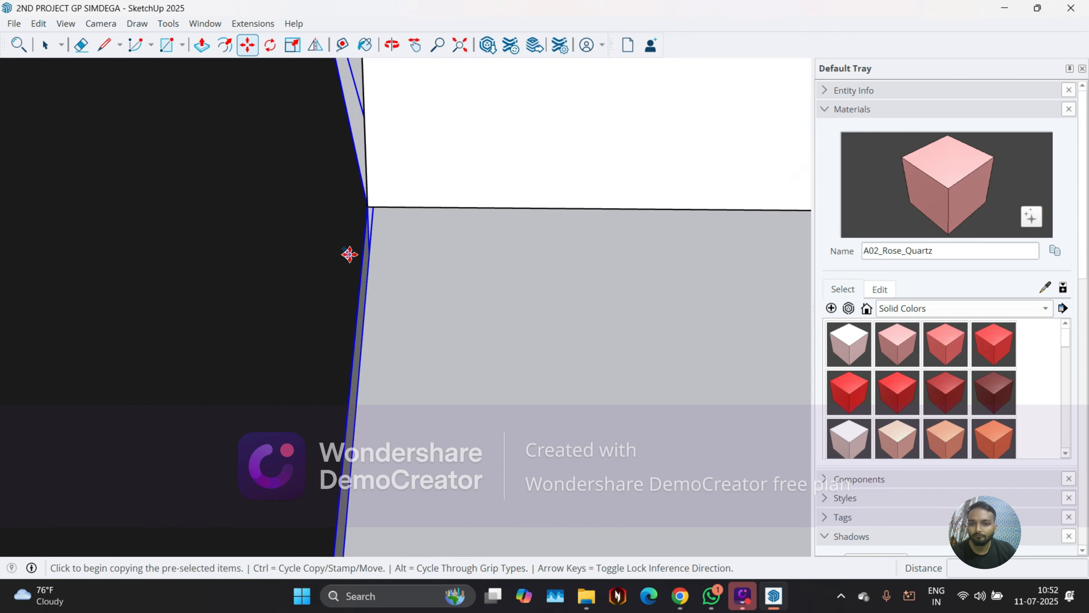
click(364, 208)
scroll(462, 306, down, 8)
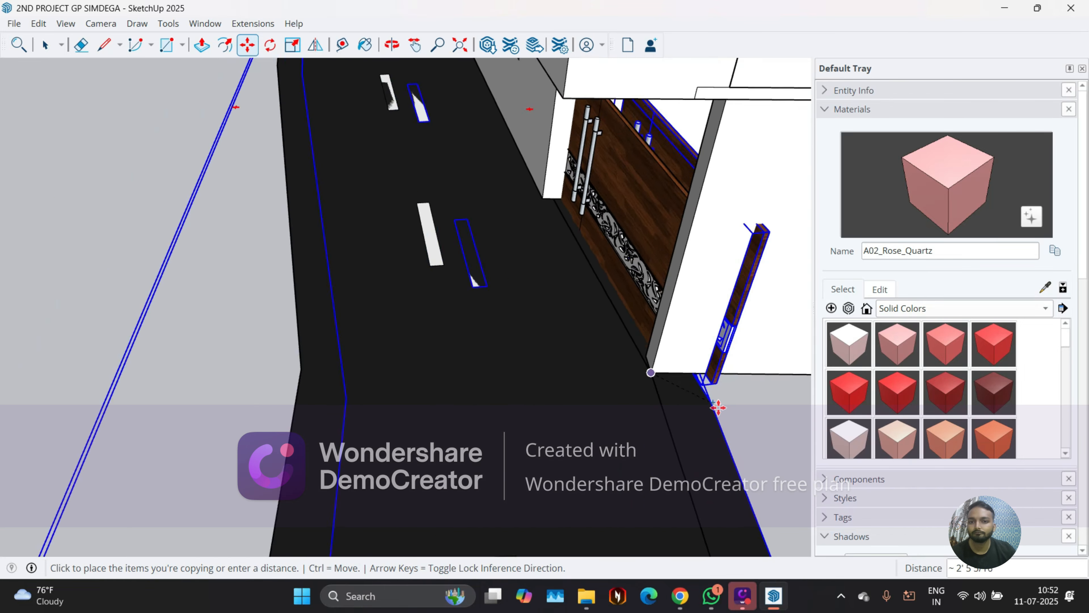
scroll(718, 408, down, 10)
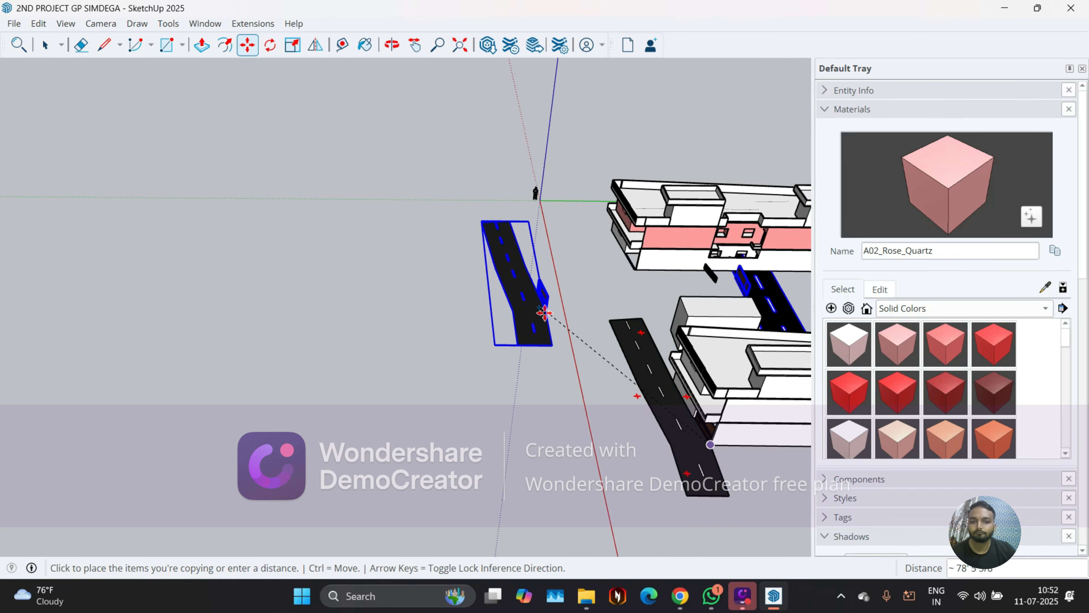
scroll(545, 313, up, 10)
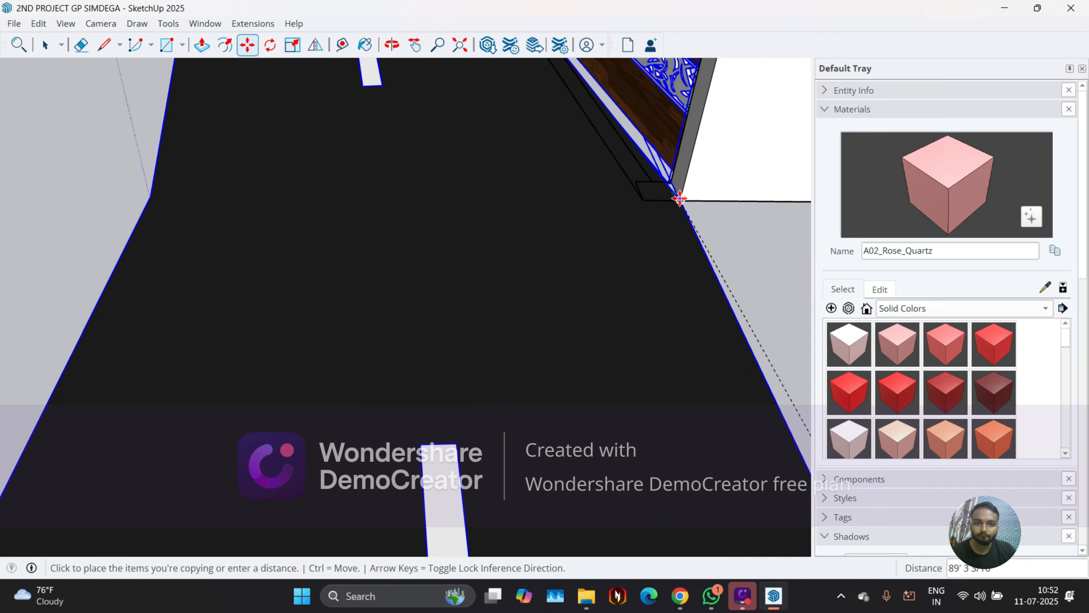
click(682, 201)
Clear the selection and inspect the fit of the copied roads and gate around the revised house
scroll(499, 294, down, 6)
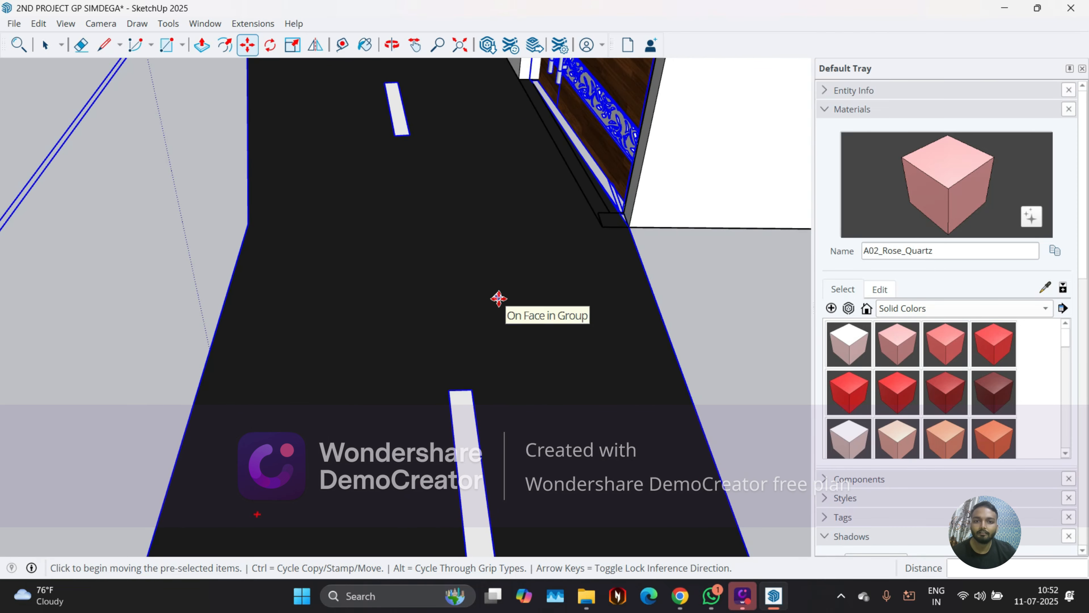
middle_drag(442, 312, 474, 348)
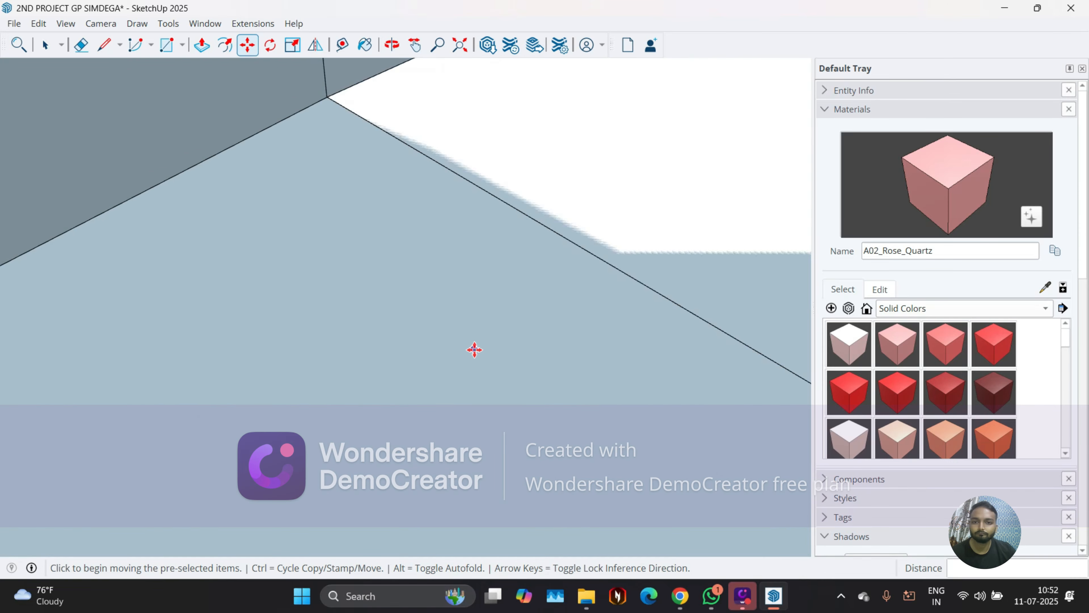
scroll(309, 205, up, 2)
click(456, 46)
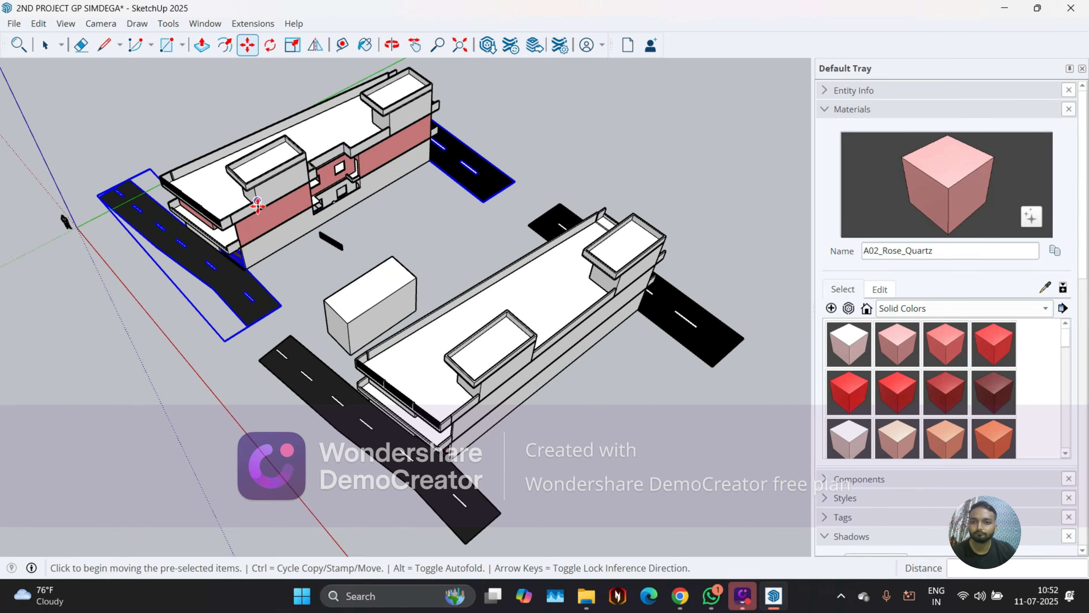
middle_drag(326, 279, 109, 279)
scroll(558, 262, up, 2)
middle_drag(558, 262, 441, 270)
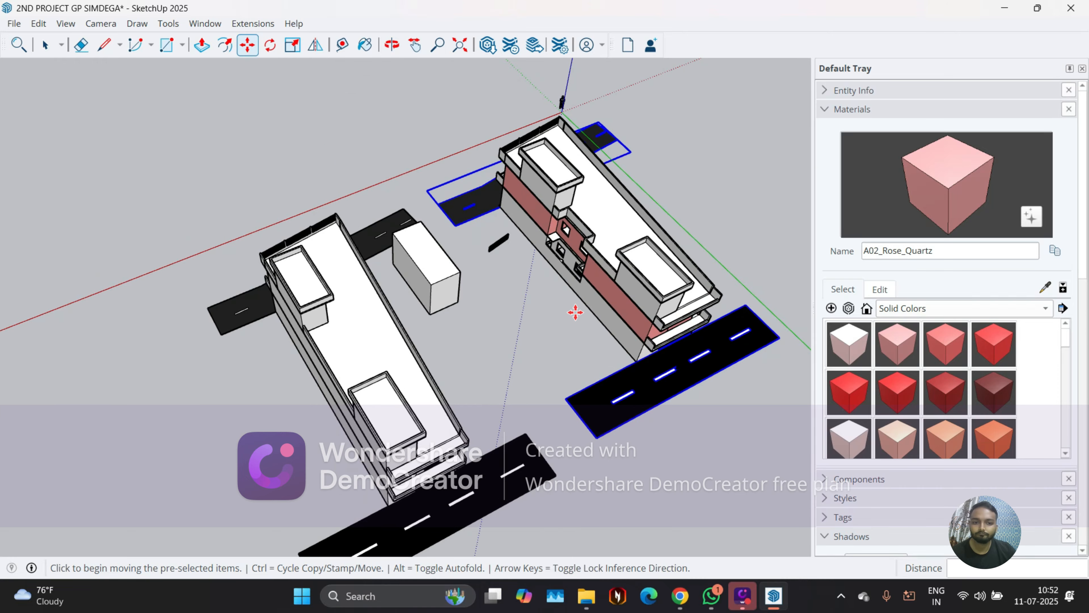
scroll(681, 370, up, 6)
middle_drag(613, 327, 362, 314)
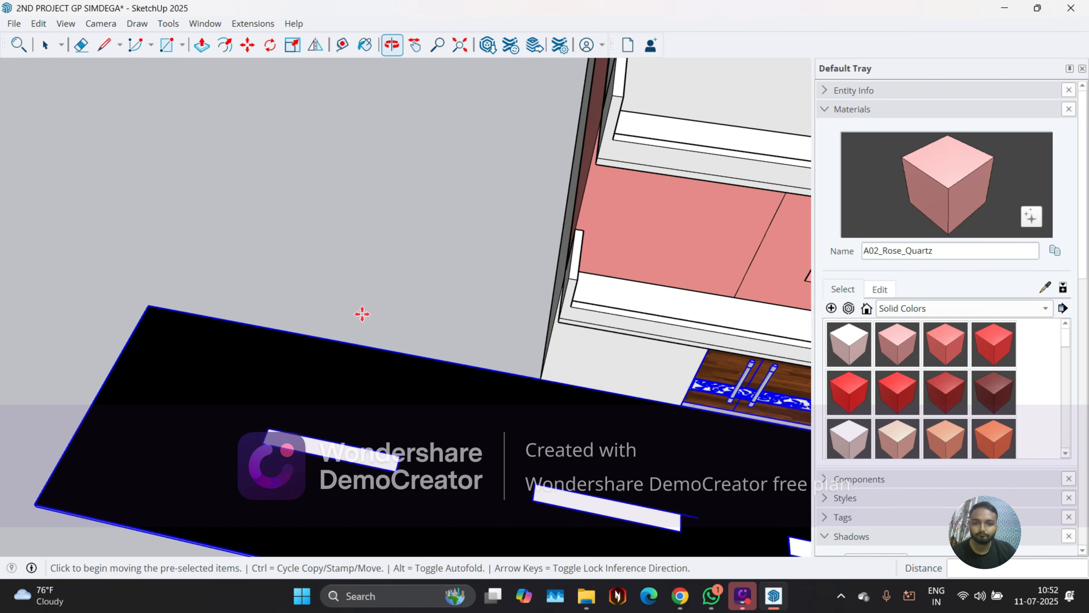
key(space)
click(325, 259)
scroll(119, 289, down, 6)
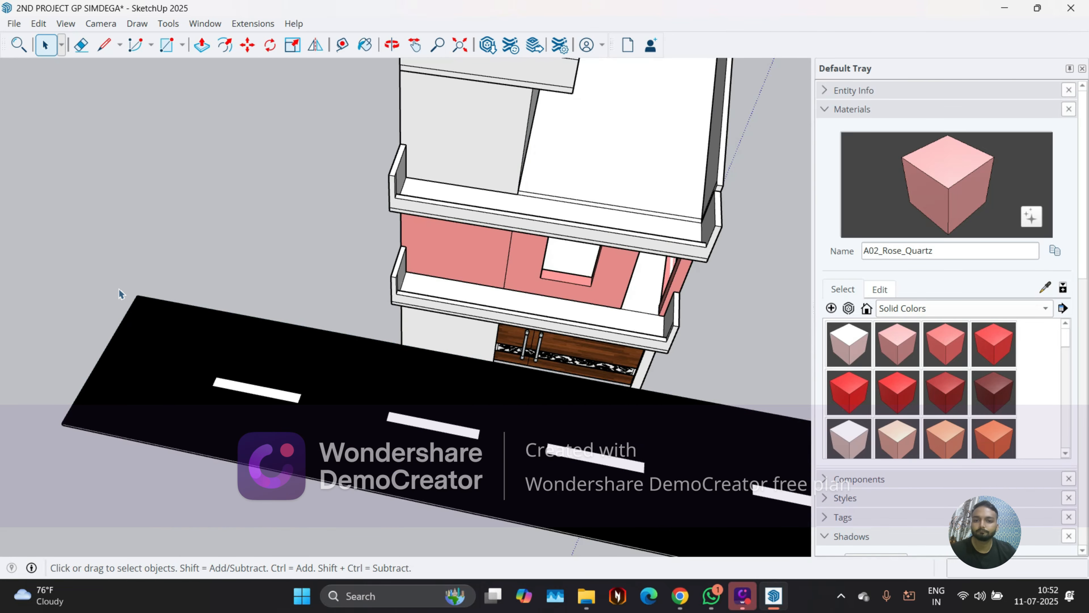
middle_drag(442, 331, 386, 174)
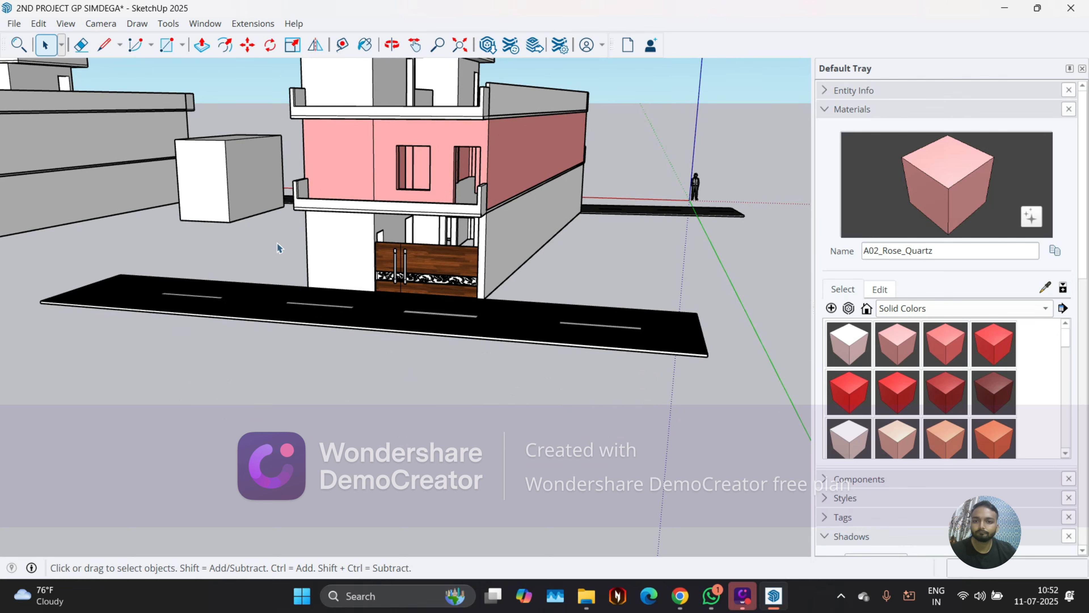
middle_drag(255, 253, 484, 360)
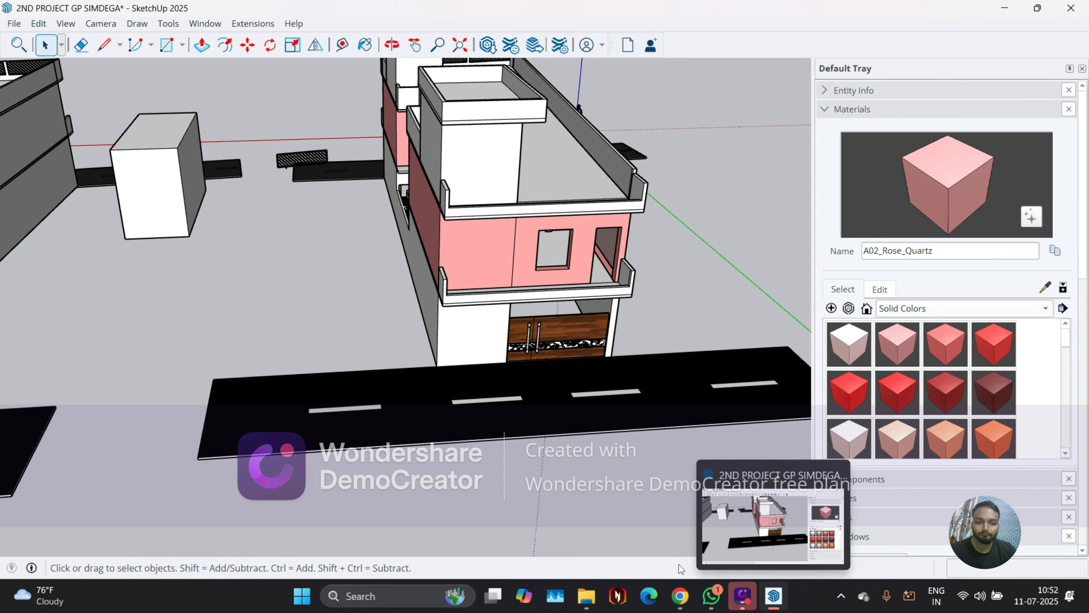
Switch to WhatsApp and open the shared, completed first-project SketchUp file to view the house's front courtyard
click(710, 596)
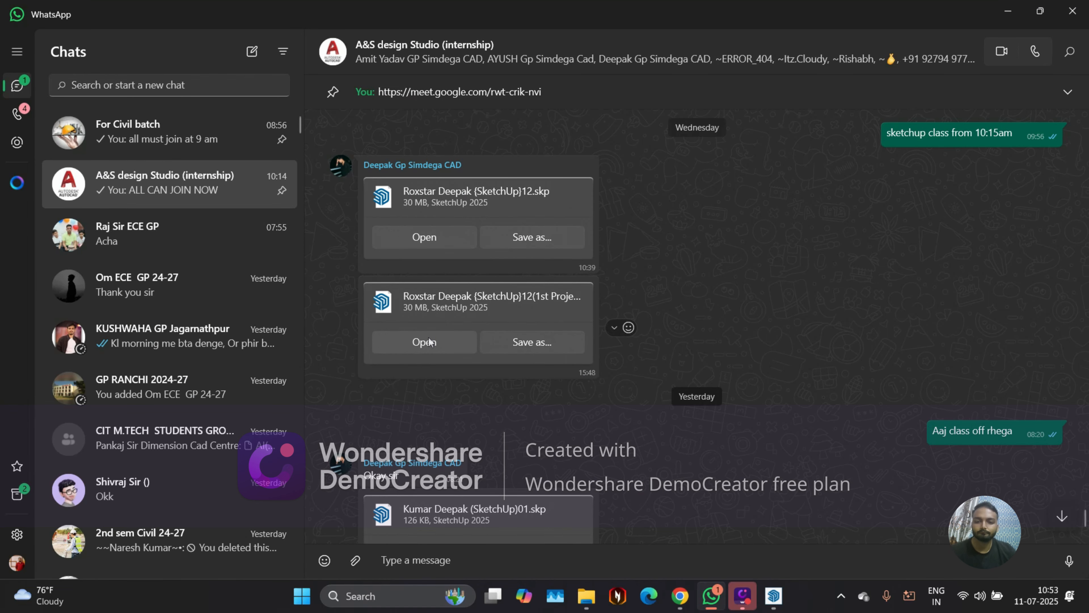
click(429, 337)
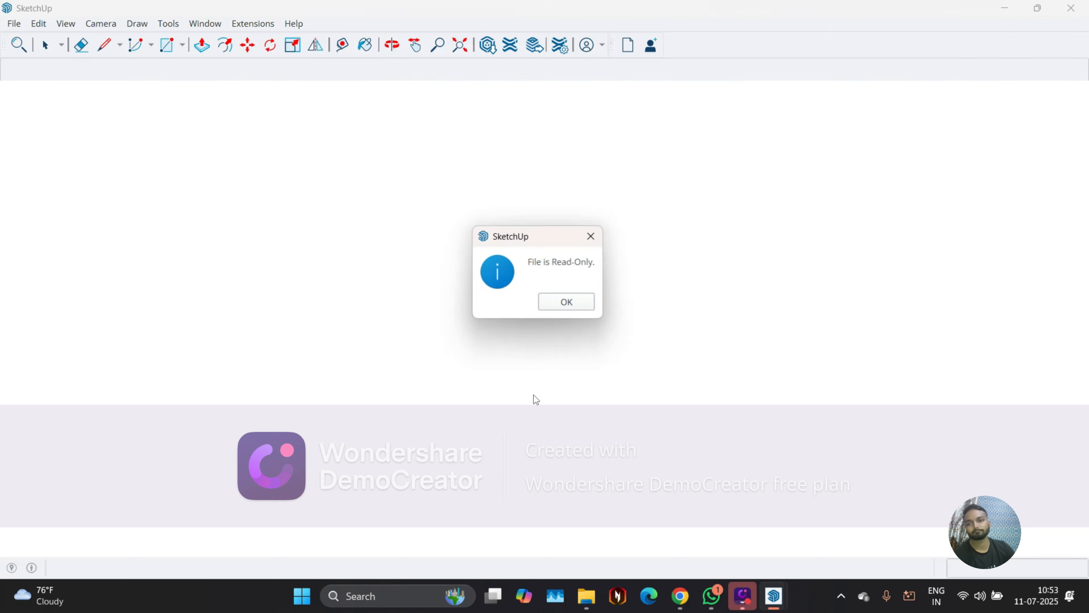
click(560, 306)
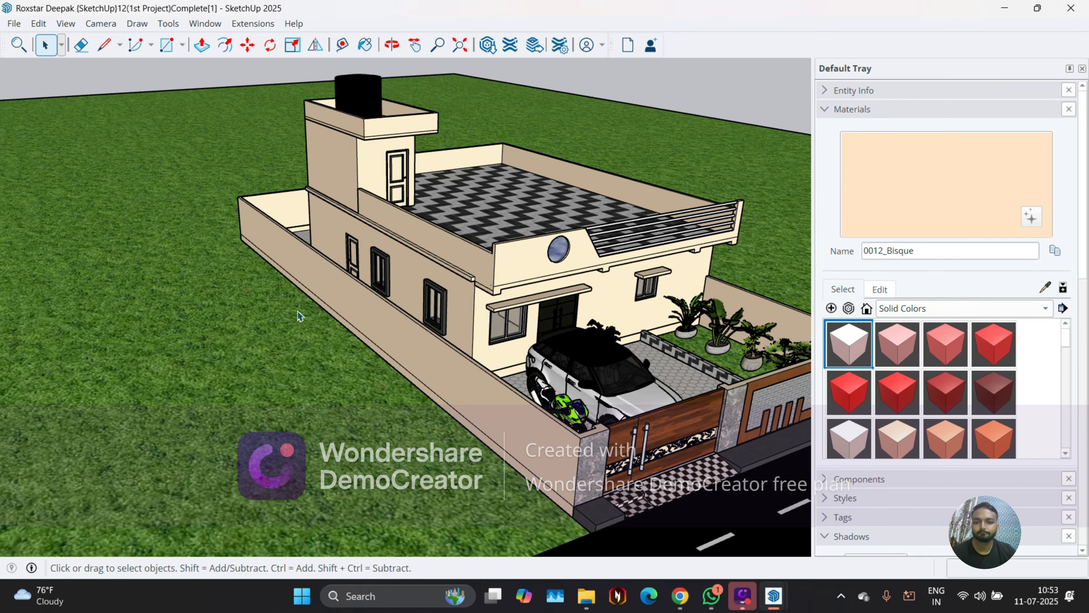
scroll(300, 317, down, 3)
middle_drag(471, 343, 336, 333)
scroll(399, 352, up, 5)
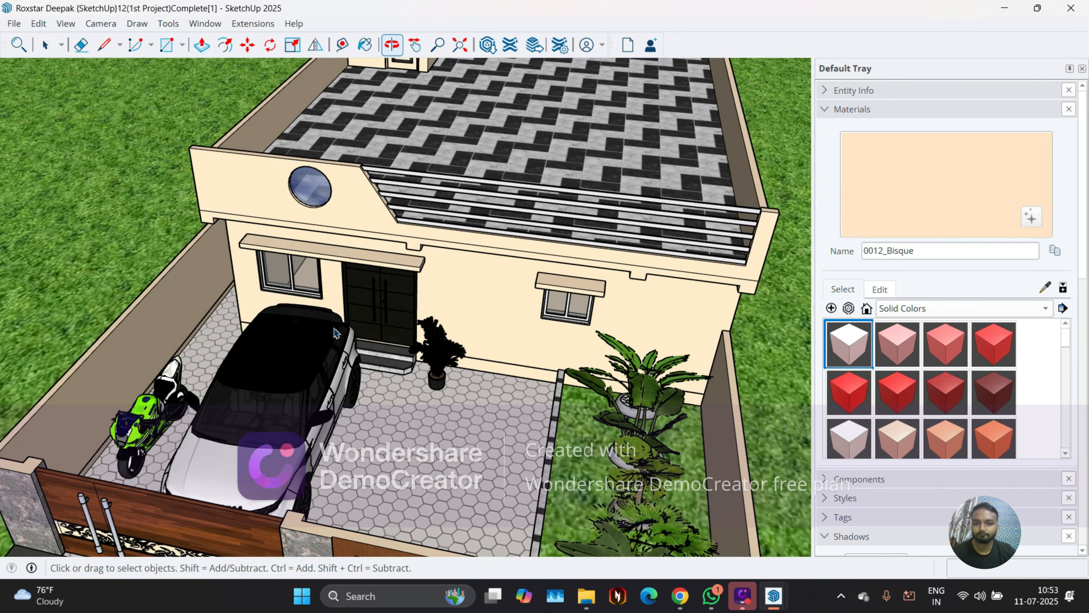
Examine the black double entrance door, its marble steps and the potted plant in the completed first project
scroll(403, 316, up, 6)
middle_drag(401, 319, 337, 243)
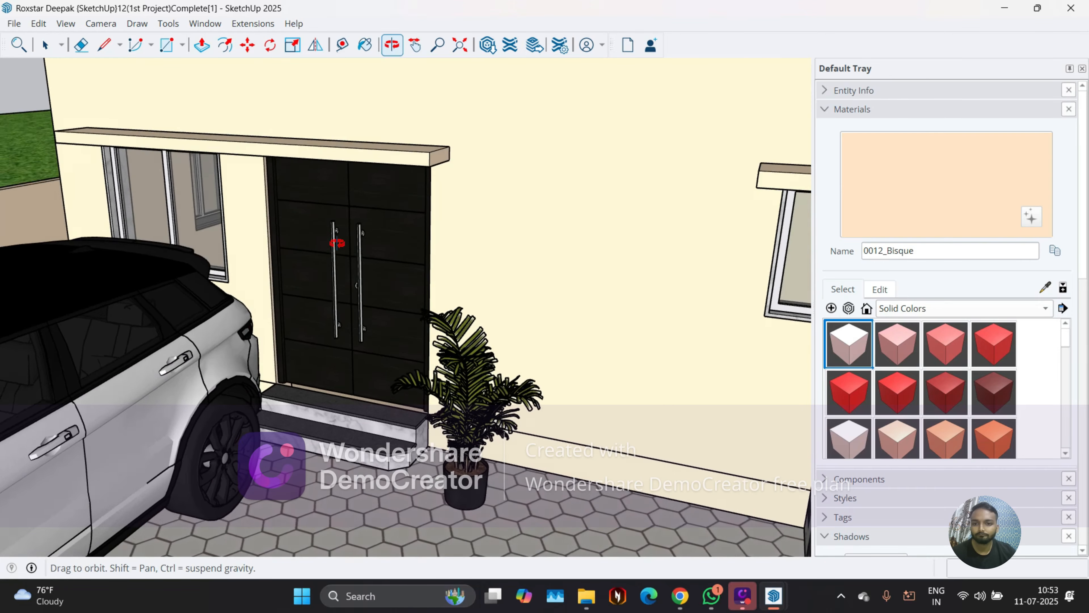
scroll(379, 275, up, 5)
scroll(376, 284, down, 3)
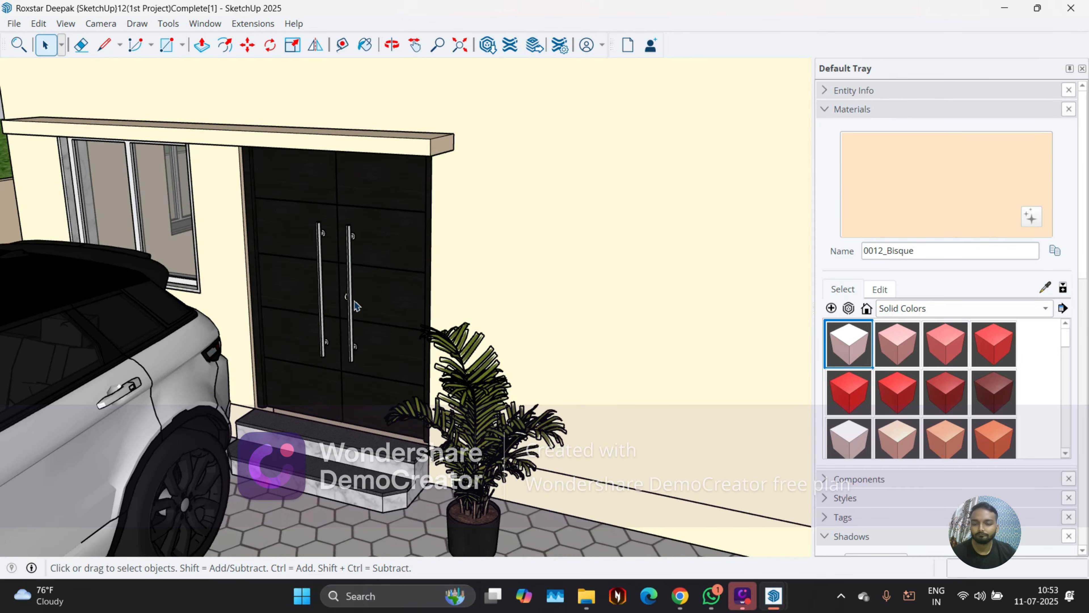
Switch to the 2ND PROJECT GP SIMDEGA model and inspect the revised house's road-facing front with the wooden gate
click(772, 597)
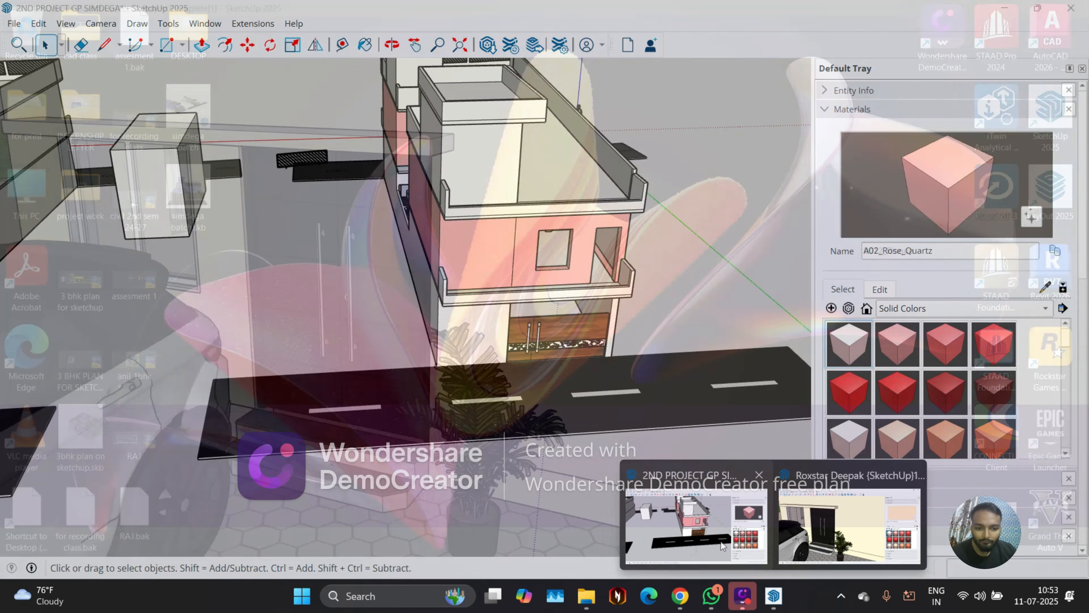
click(722, 546)
scroll(573, 446, down, 3)
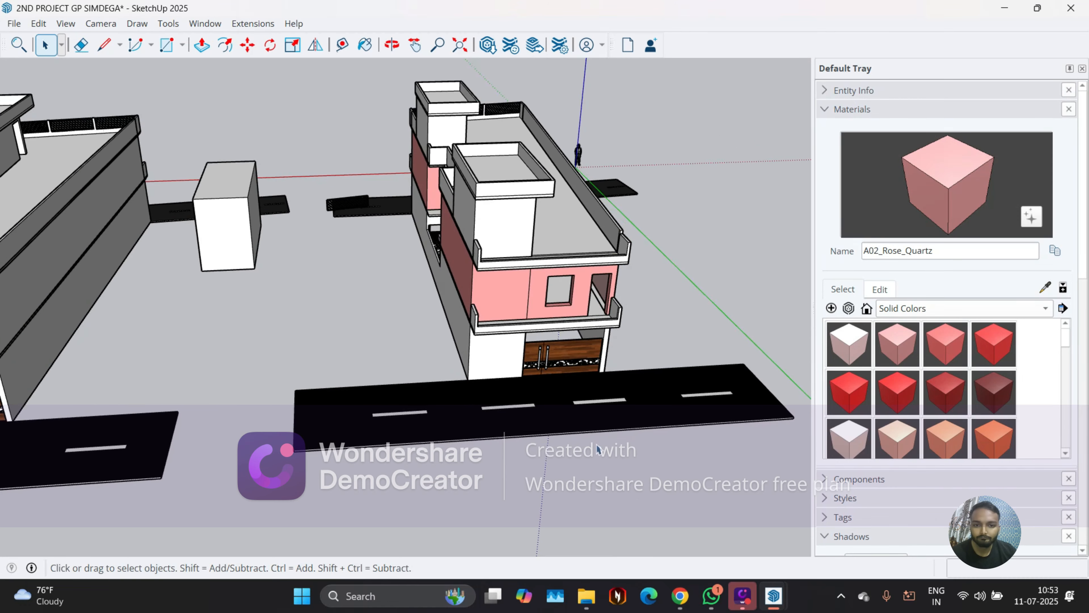
middle_drag(594, 448, 505, 373)
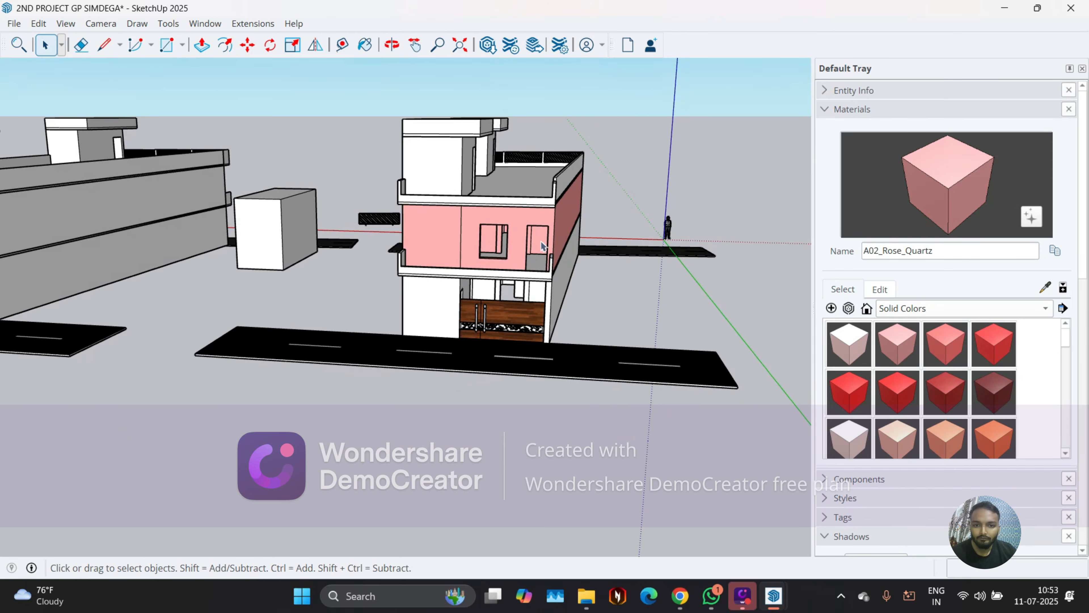
Return to the completed first-project model and view its double entrance door from the front
click(772, 597)
click(850, 519)
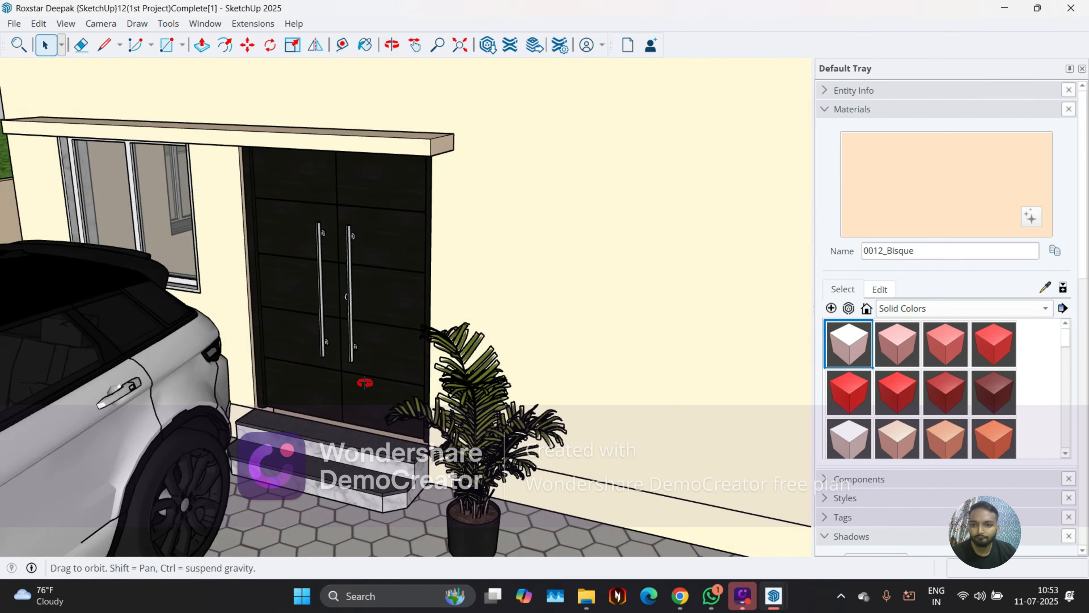
middle_drag(365, 382, 378, 335)
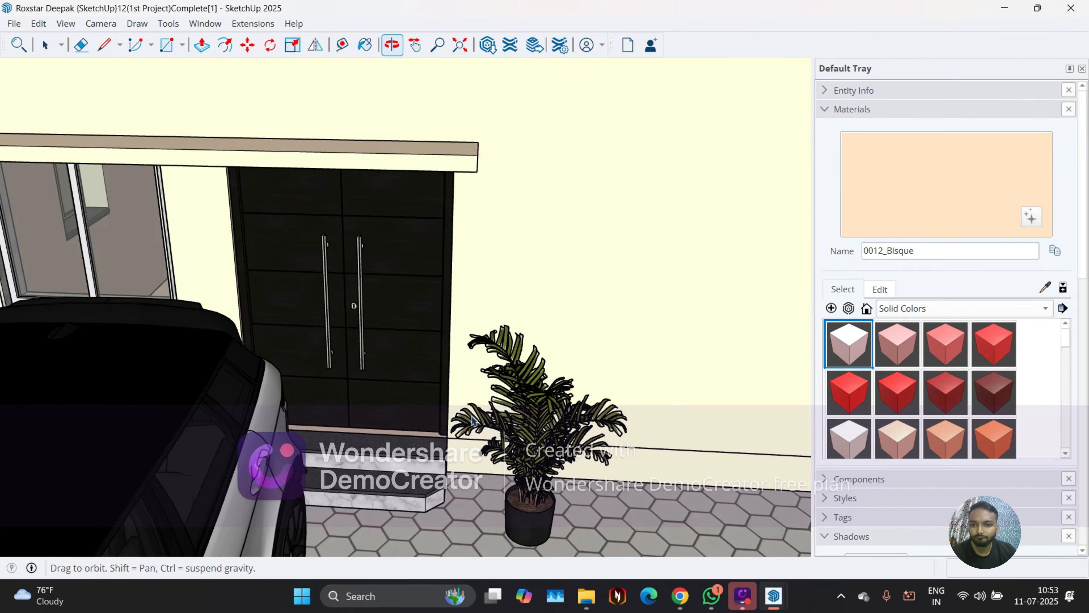
Open the black entrance door group and its nested handles to examine how they are grouped
click(377, 332)
double_click(393, 304)
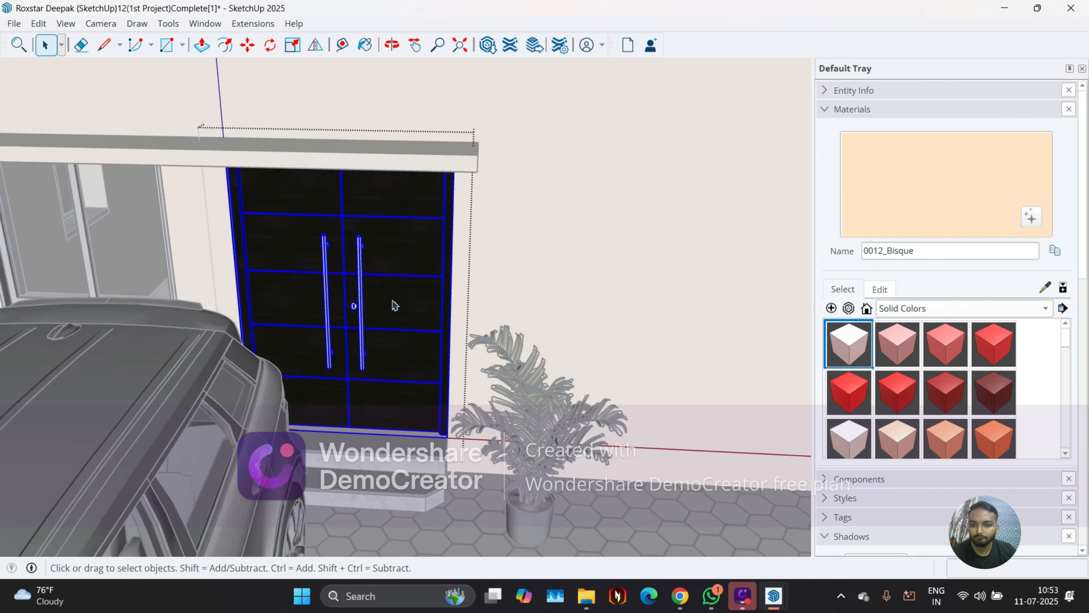
double_click(394, 305)
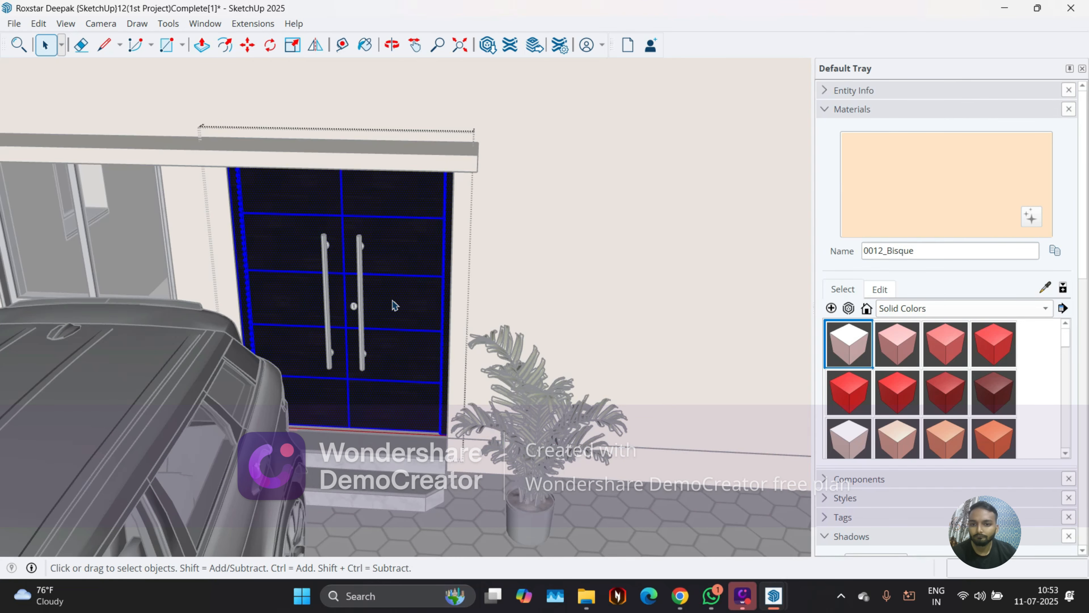
middle_drag(394, 345, 291, 360)
scroll(376, 259, up, 5)
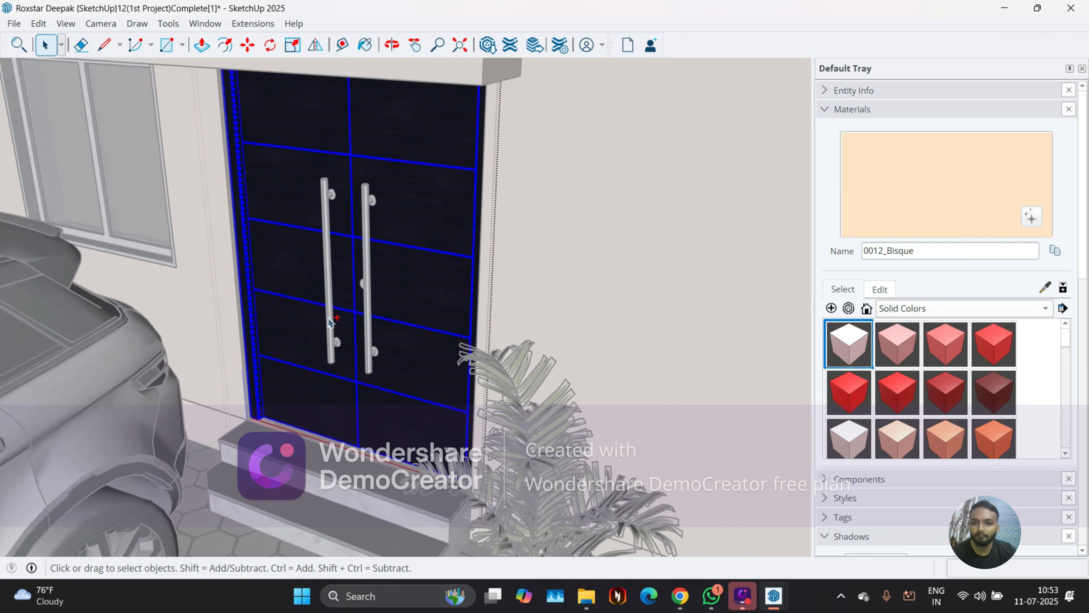
double_click(374, 251)
double_click(374, 251)
click(375, 251)
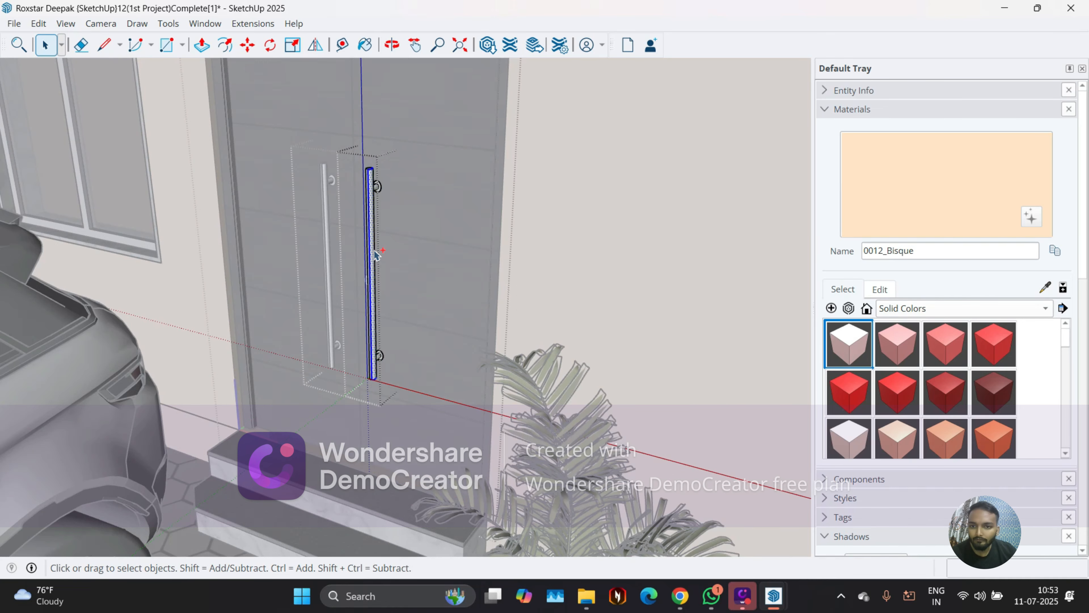
click(295, 259)
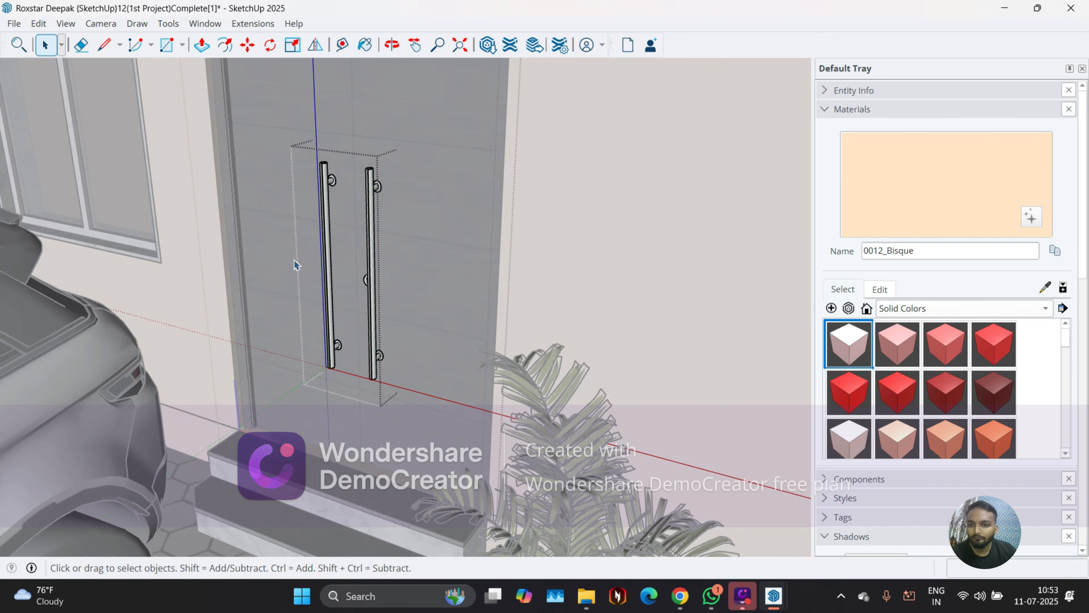
click(295, 259)
Copy the black double door and switch to the 2ND PROJECT GP SIMDEGA model
scroll(389, 292, down, 2)
click(393, 290)
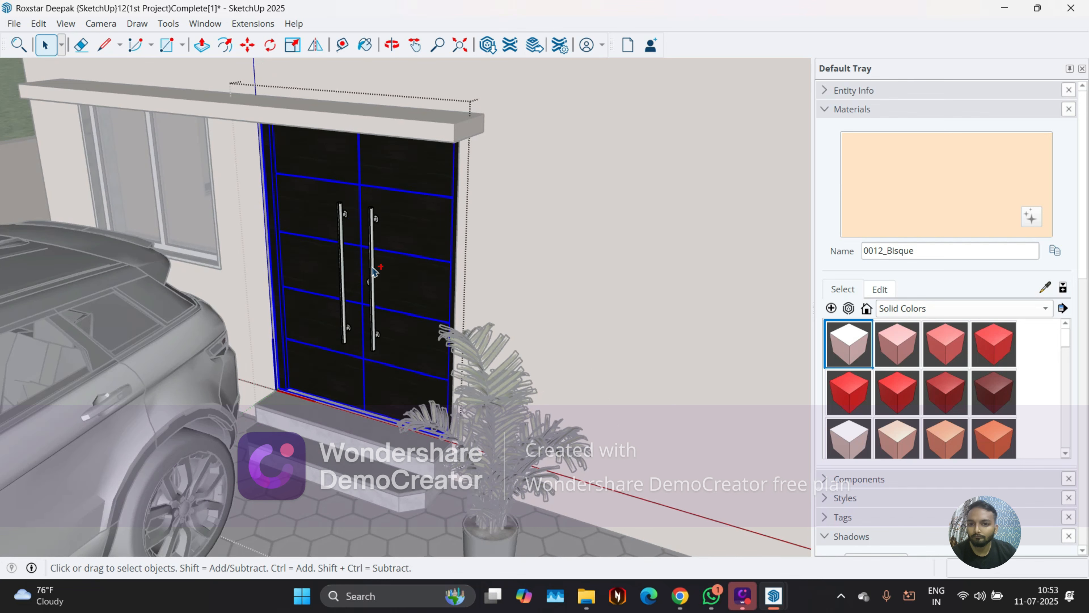
scroll(354, 283, down, 3)
middle_drag(382, 336, 395, 327)
key(alt+Tab)
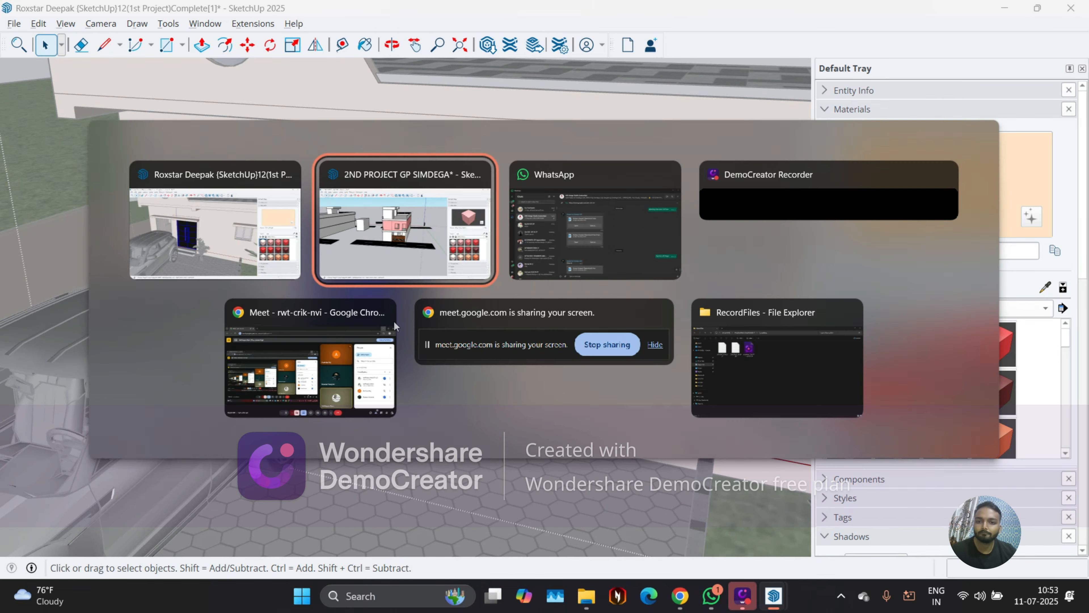
Paste the double door onto the first-floor front balcony, in front of the window opening
key(ctrl+v)
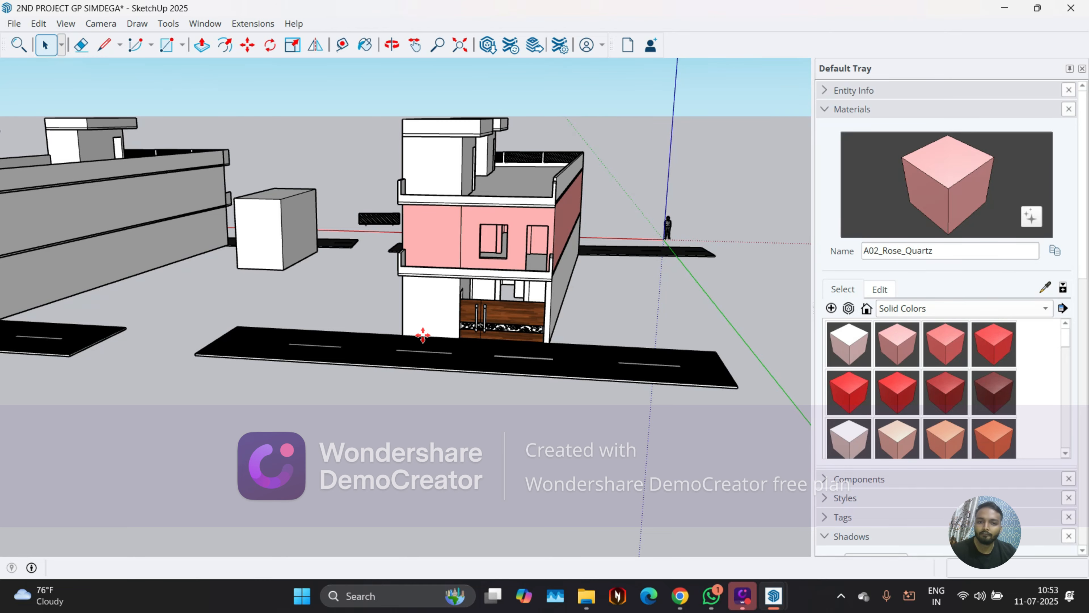
scroll(403, 337, up, 4)
middle_drag(403, 336, 450, 287)
scroll(450, 287, up, 2)
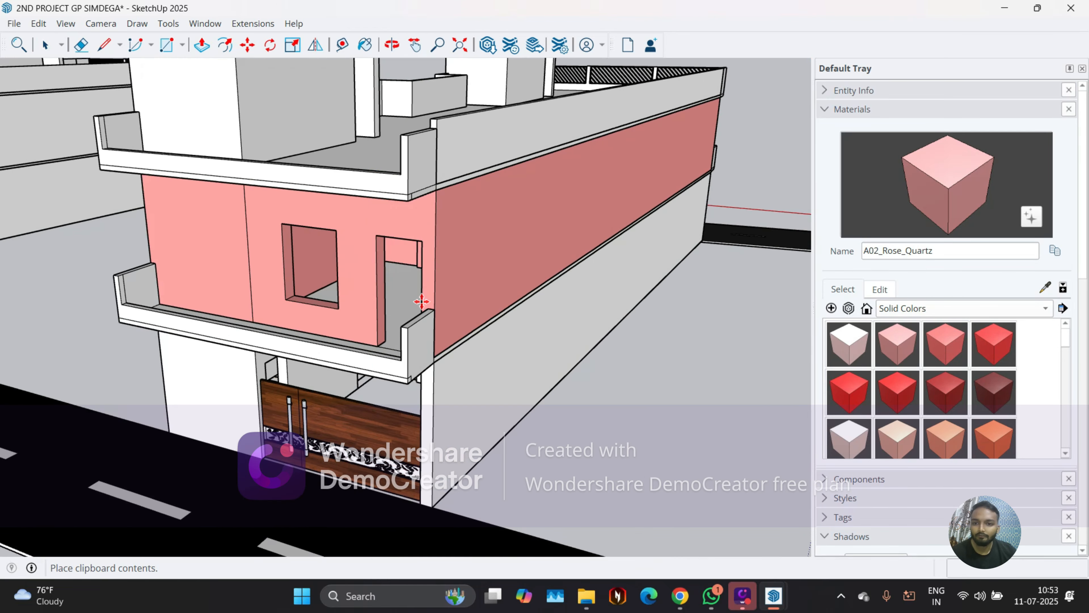
scroll(360, 337, up, 3)
scroll(348, 346, down, 2)
scroll(348, 346, down, 3)
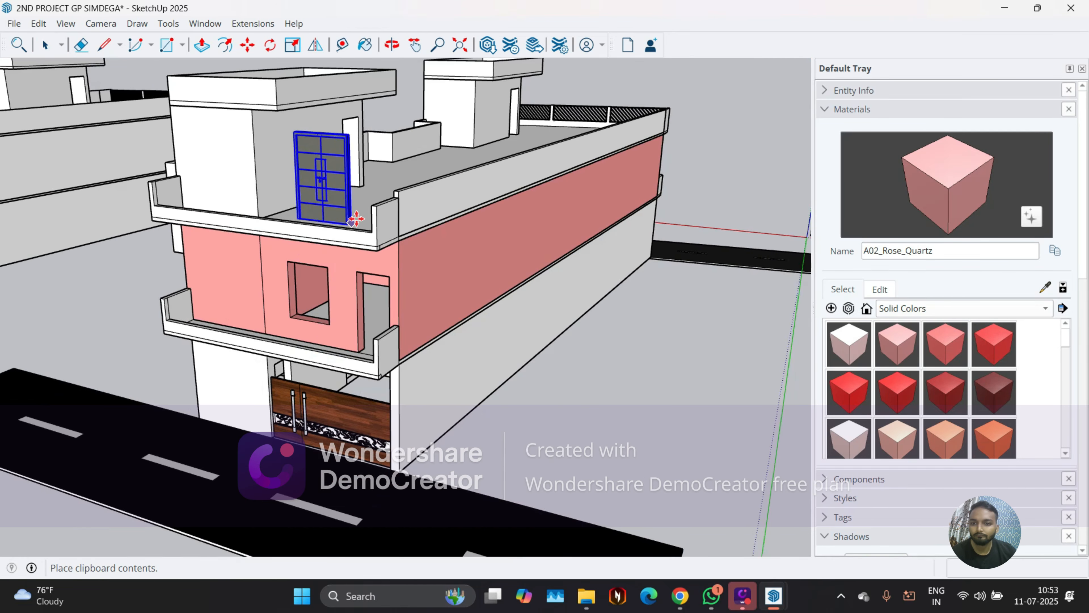
scroll(362, 227, up, 5)
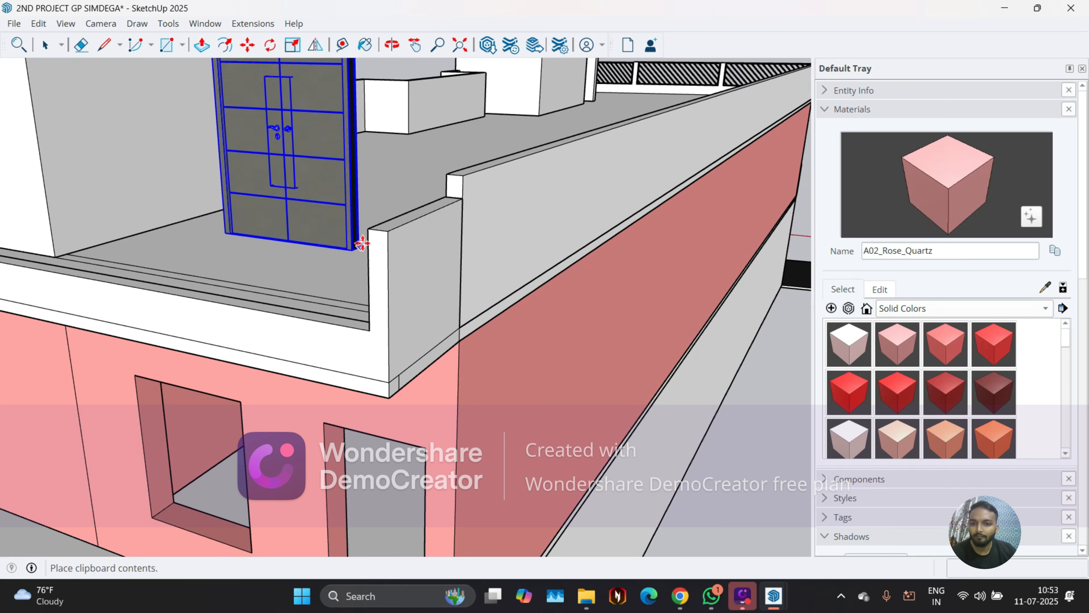
scroll(362, 240, down, 4)
scroll(337, 414, up, 3)
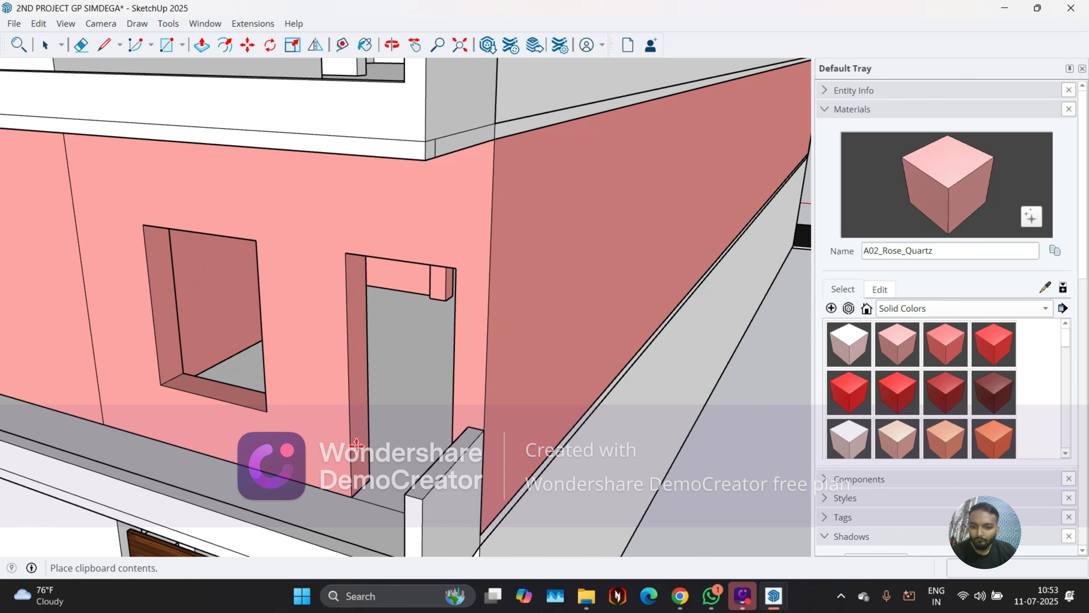
scroll(338, 377, down, 2)
scroll(330, 365, up, 4)
scroll(259, 447, up, 3)
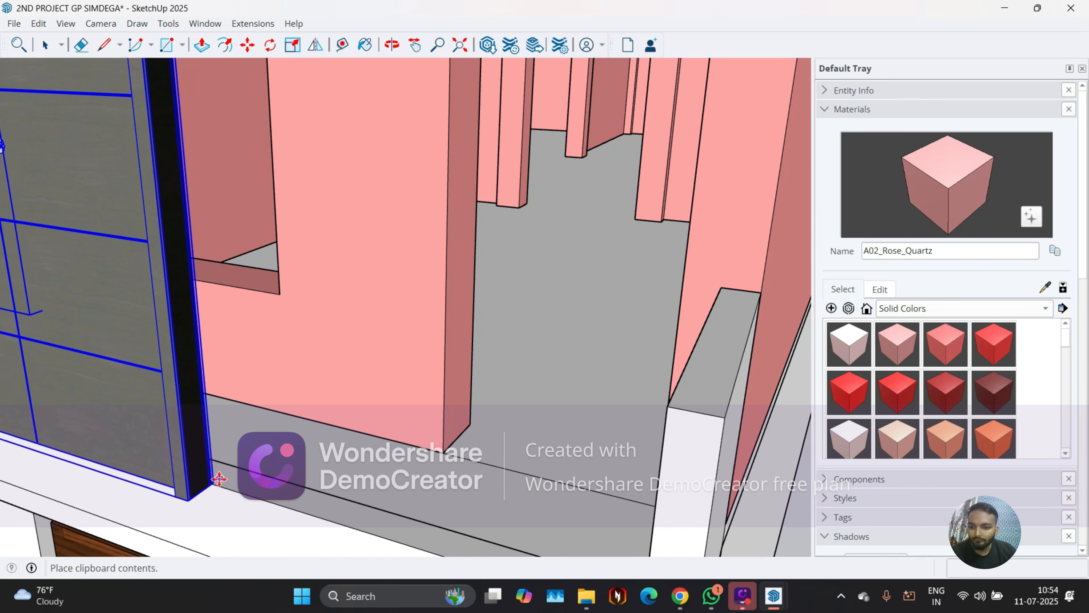
click(215, 486)
Deselect the pasted door and examine its orientation on the balcony from several sides
scroll(241, 485, down, 4)
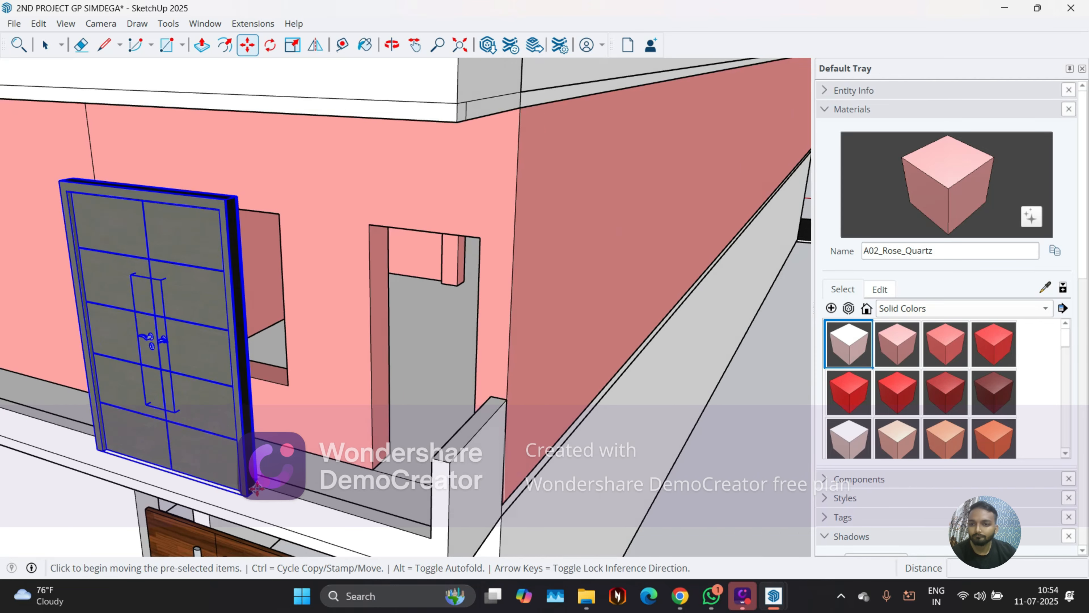
middle_drag(240, 485, 396, 502)
key(m)
key(ctrl+t)
key(space)
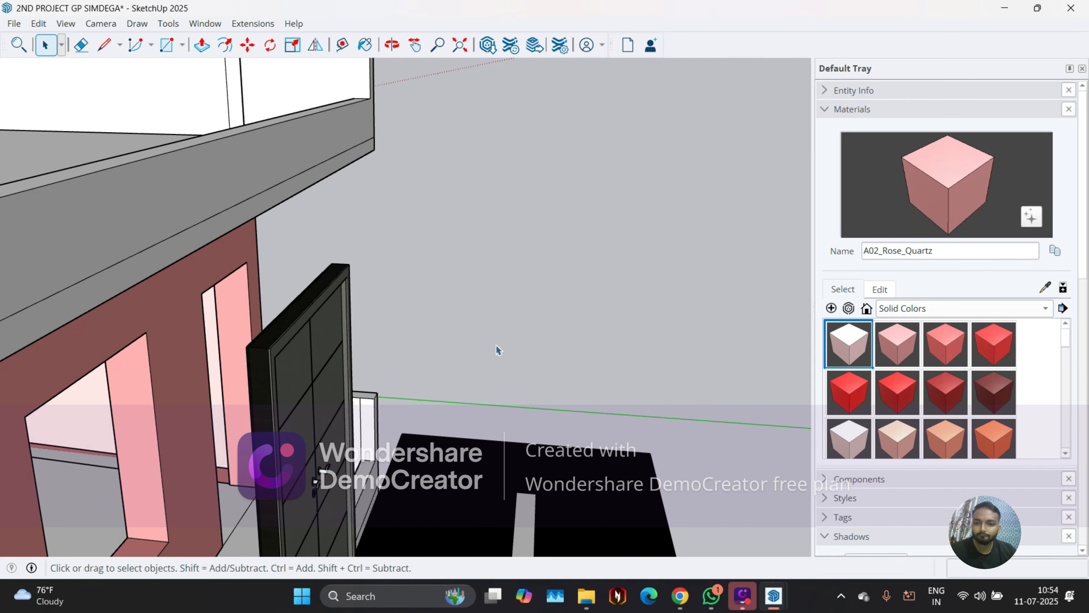
middle_drag(518, 433, 328, 442)
scroll(515, 402, down, 3)
scroll(336, 386, up, 4)
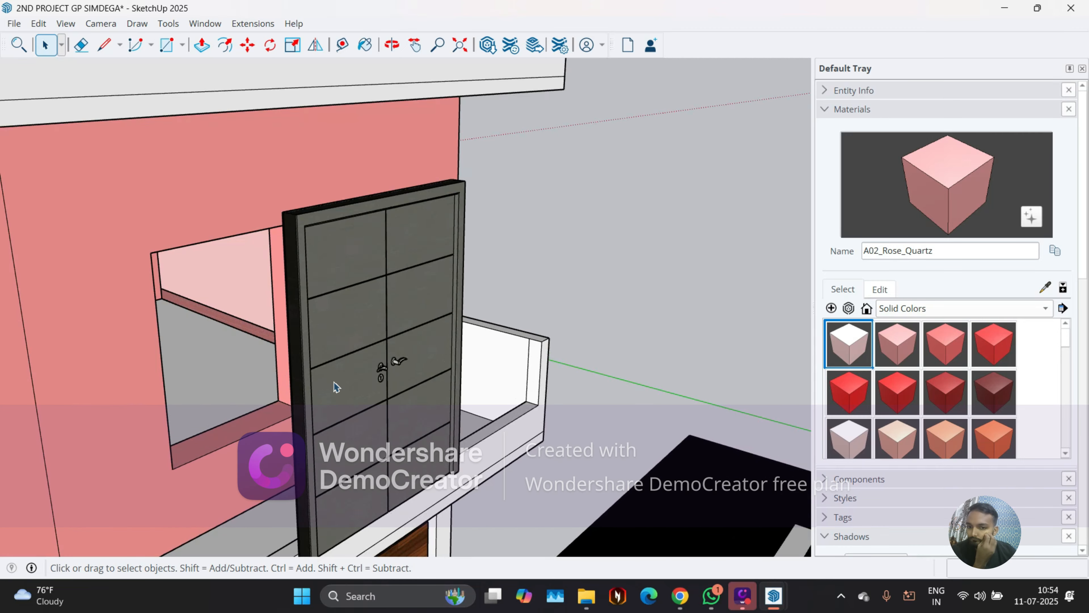
middle_drag(330, 384, 285, 377)
scroll(436, 401, up, 5)
scroll(420, 326, down, 2)
scroll(403, 275, down, 3)
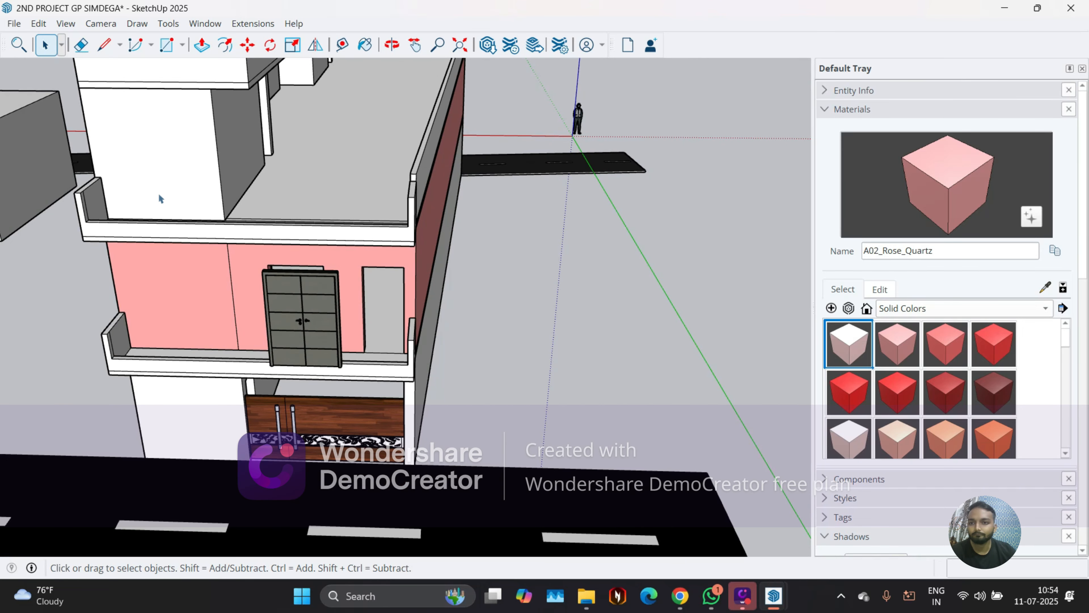
Try to rotate the pasted door about a vertical axis centred on the roof slab
click(270, 44)
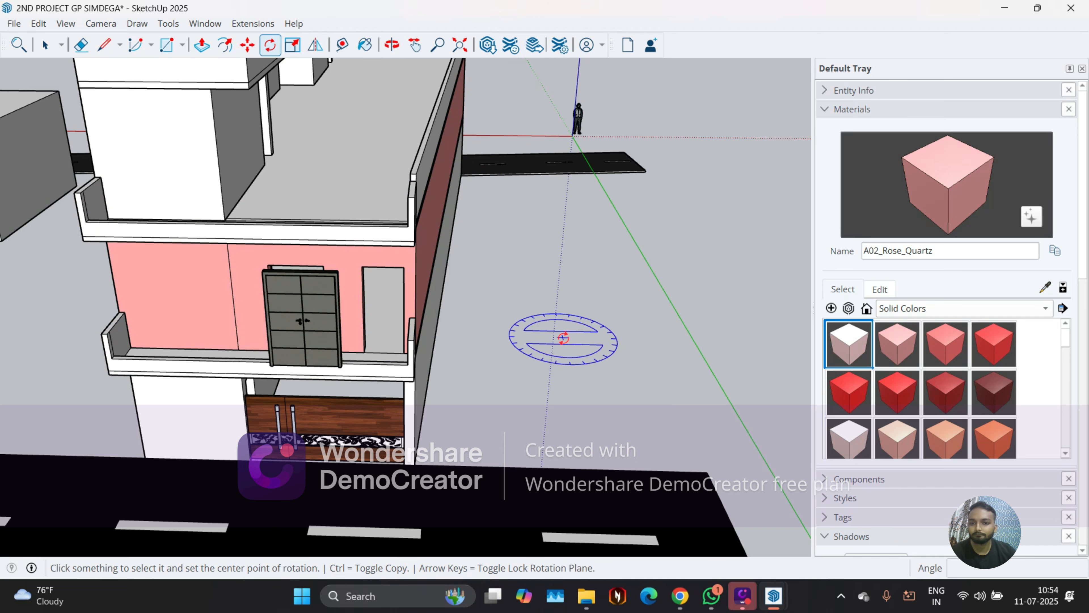
key(space)
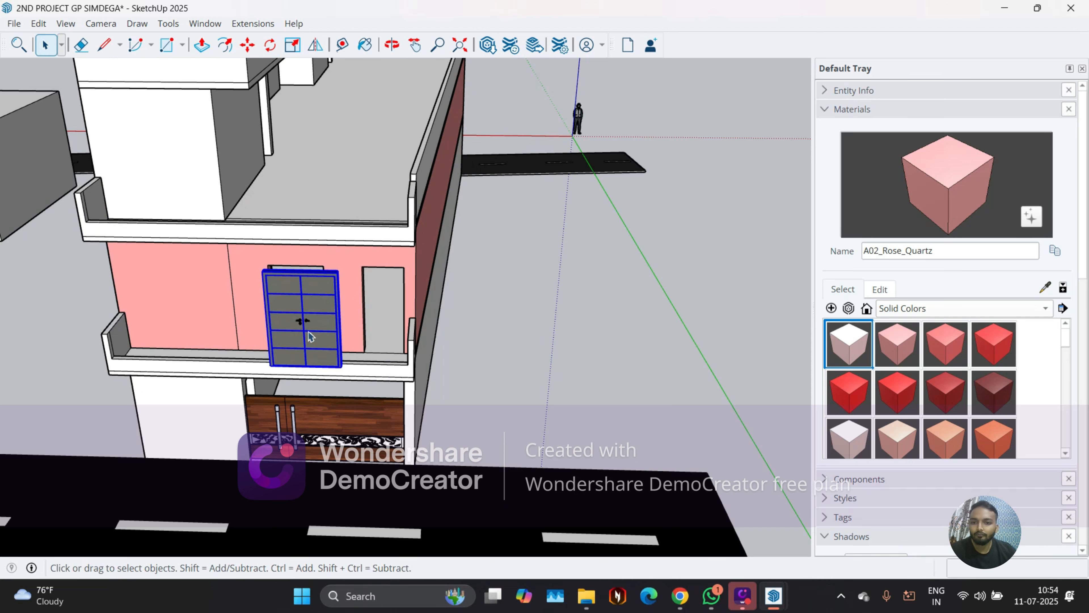
right_click(299, 294)
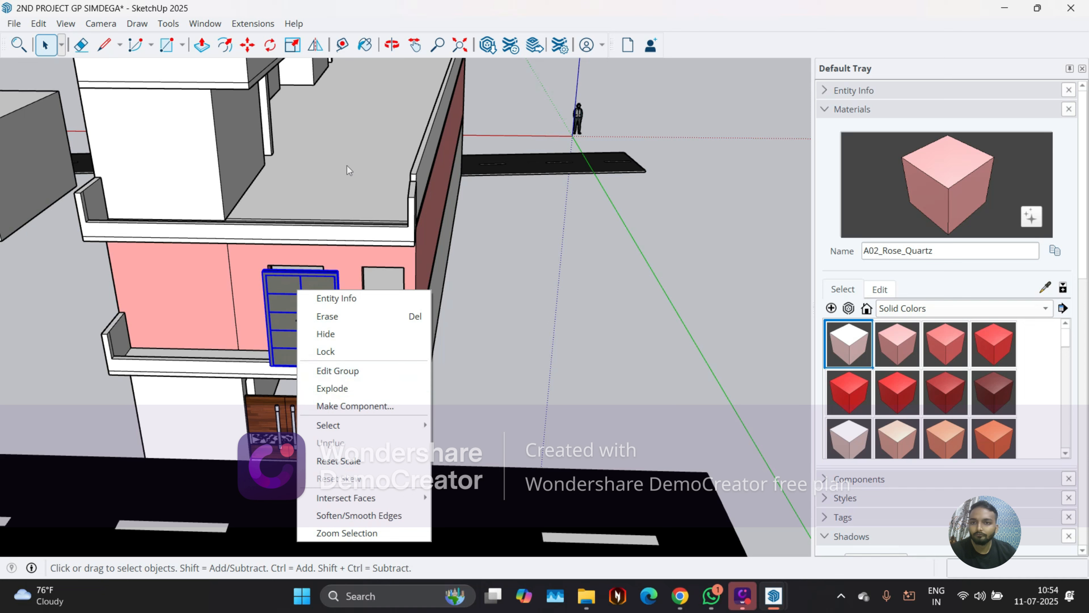
click(270, 45)
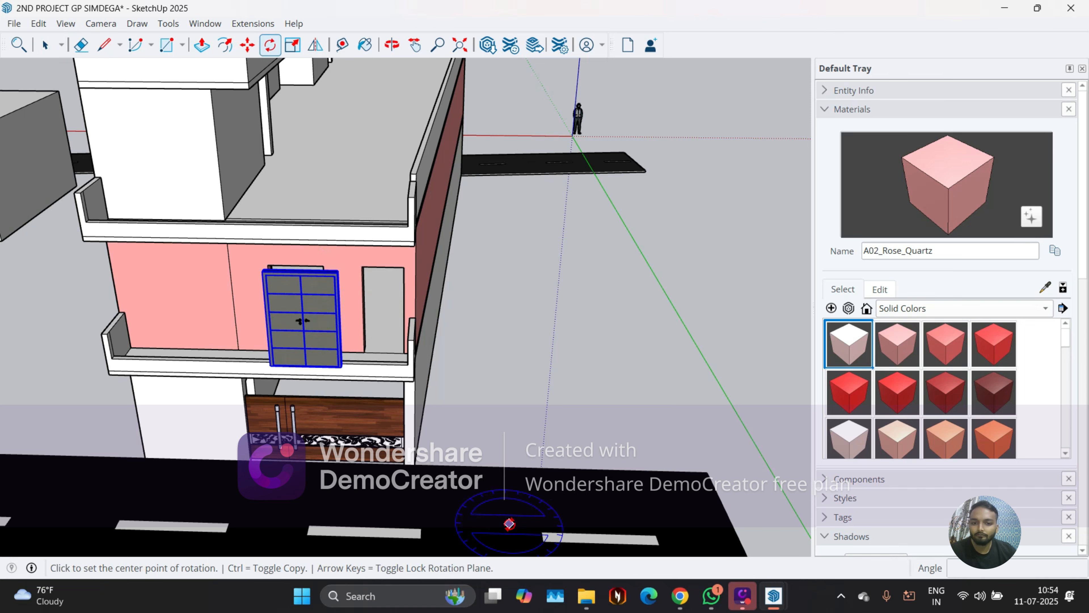
click(321, 190)
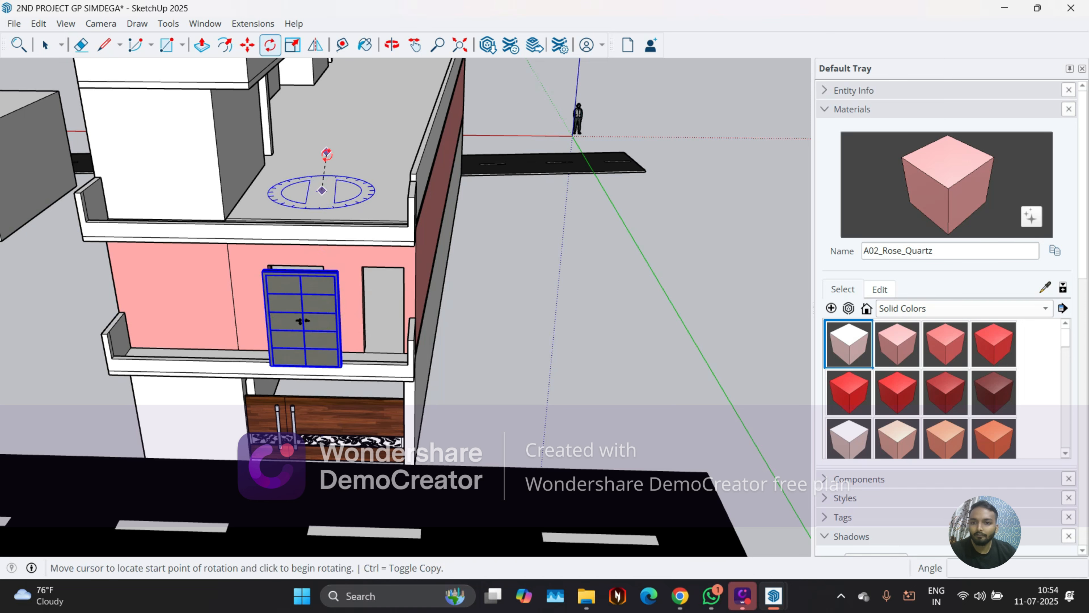
click(338, 151)
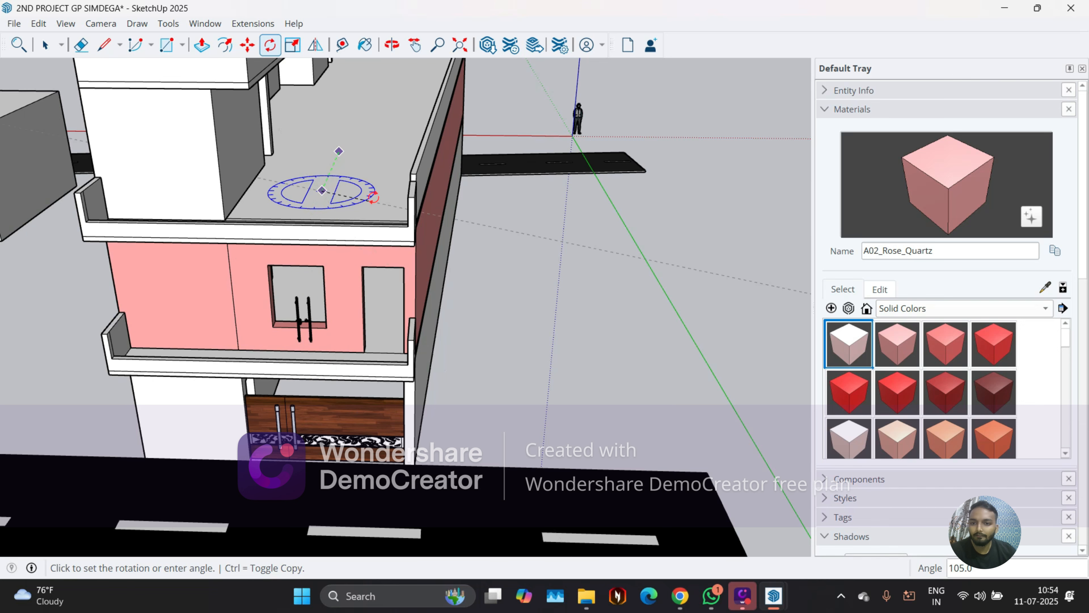
click(369, 153)
scroll(368, 153, down, 3)
key(space)
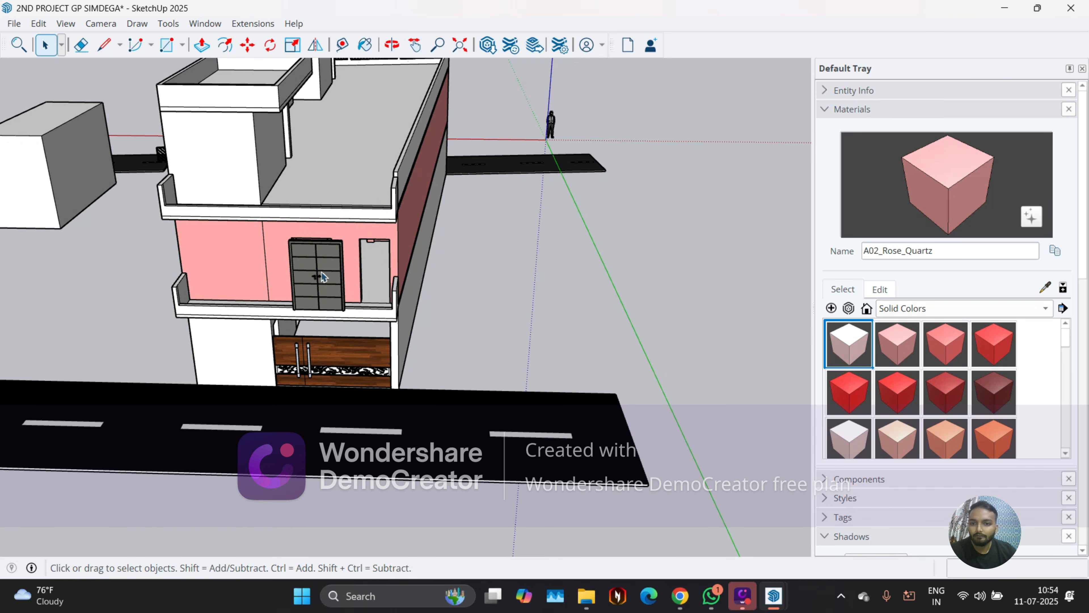
Move the door panel off the balcony into the open space beside the building
key(m)
click(307, 281)
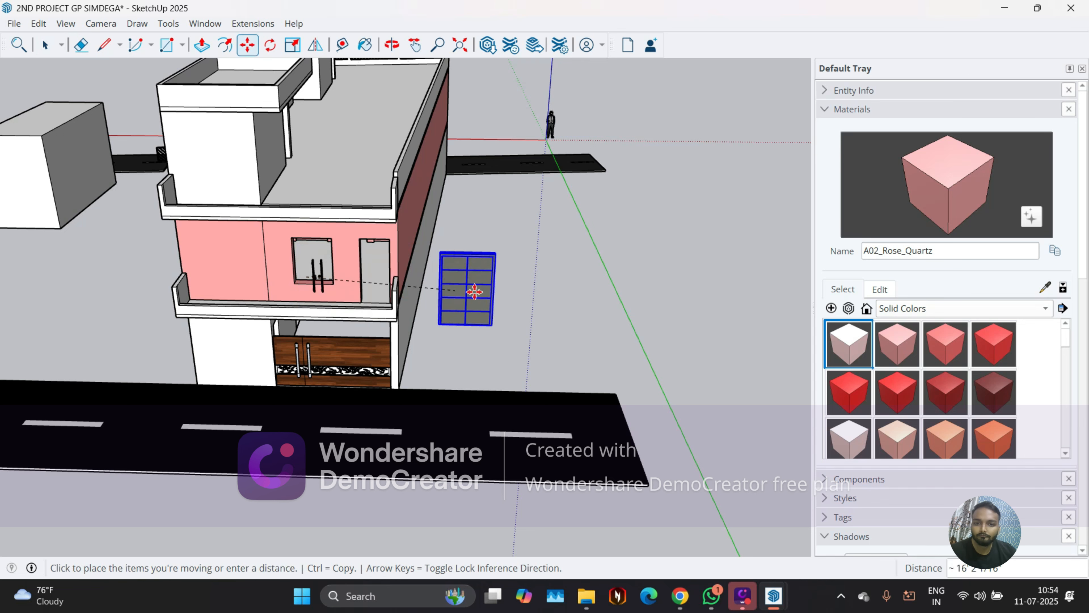
click(489, 274)
click(278, 48)
scroll(339, 141, up, 3)
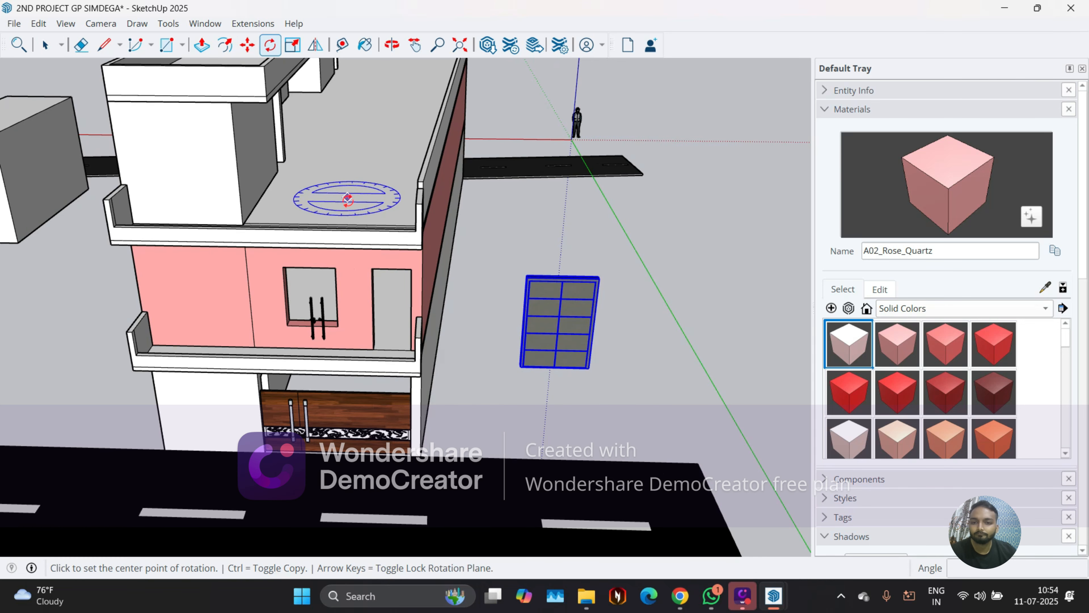
scroll(348, 198, up, 1)
click(353, 198)
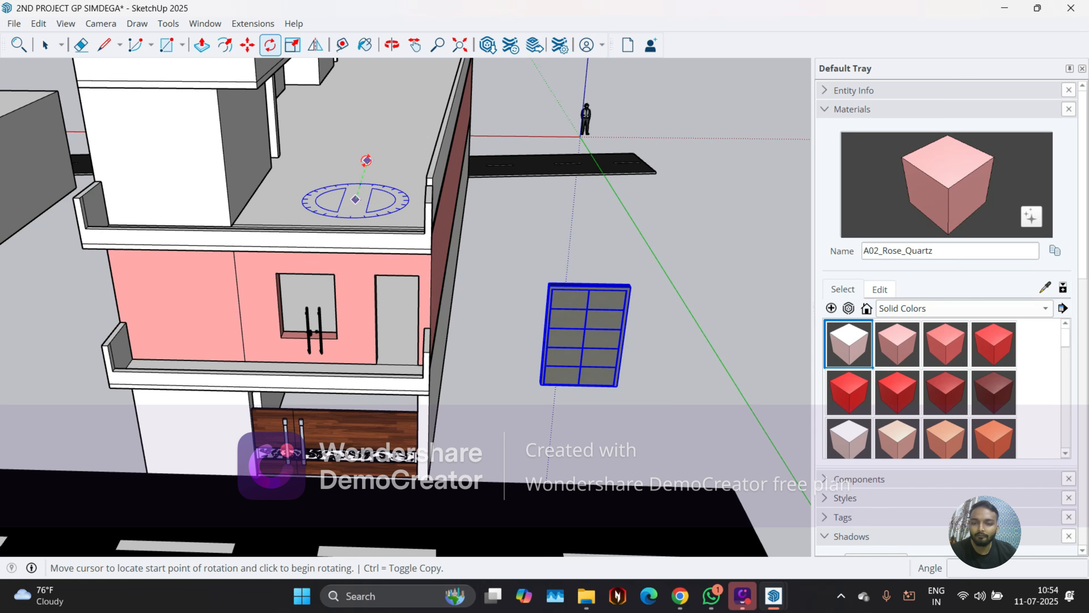
click(367, 160)
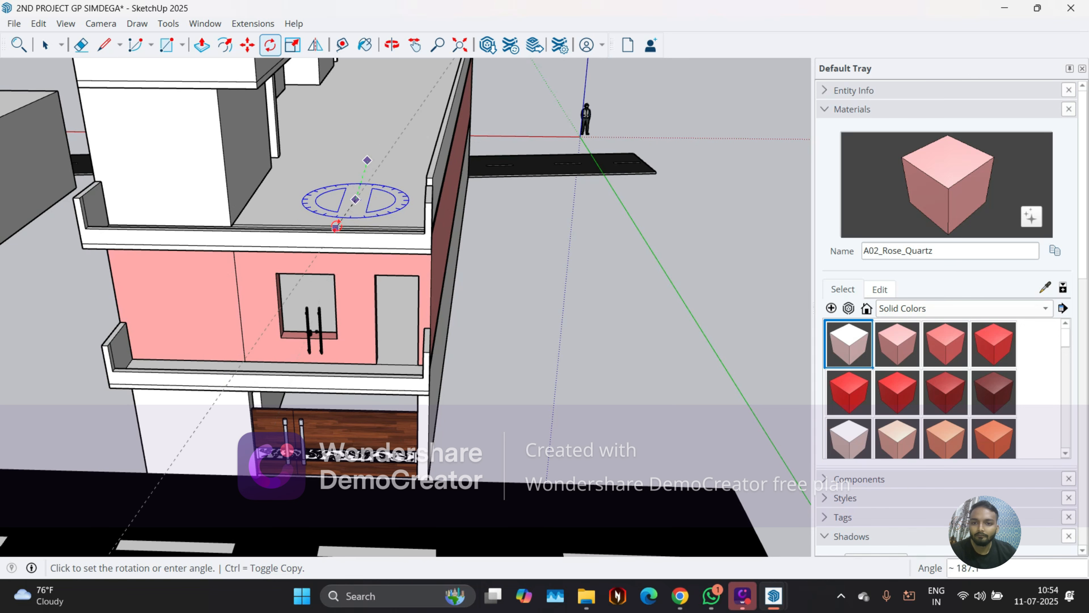
scroll(339, 233, down, 4)
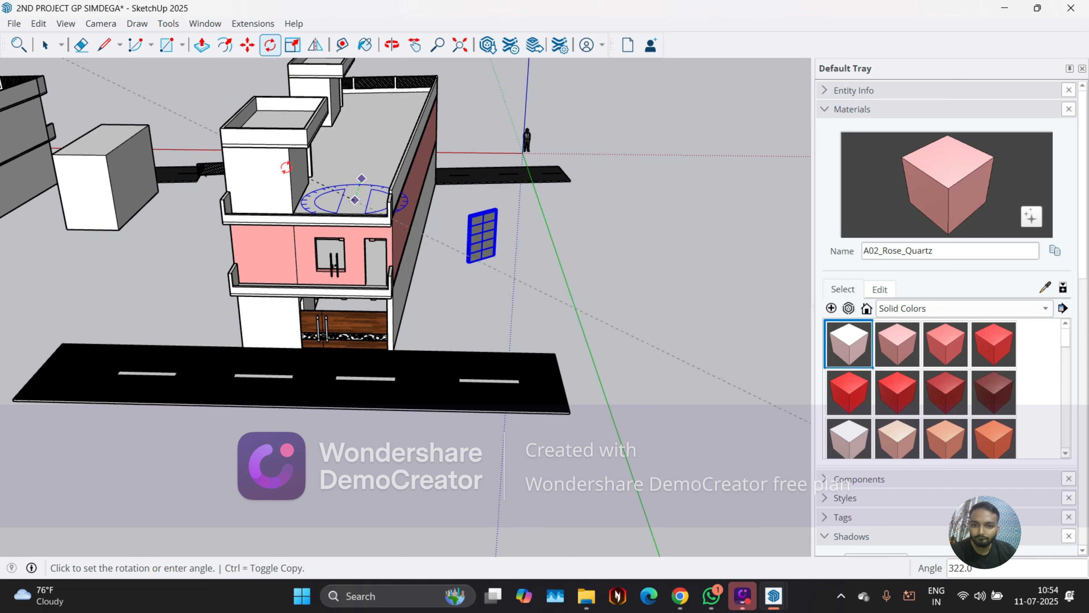
key(Escape)
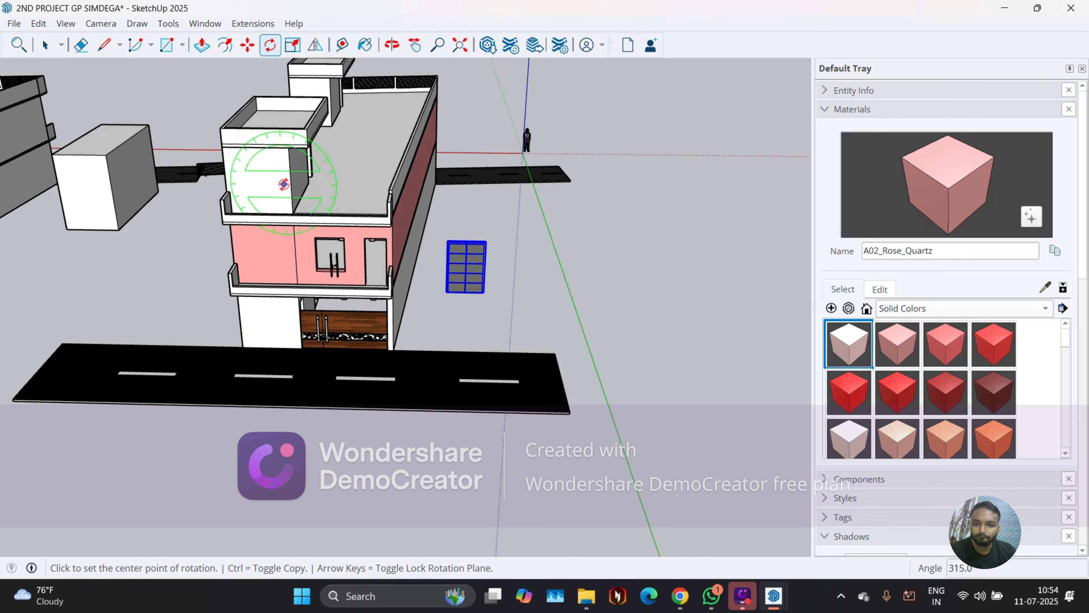
Check the handles left at the window opening and undo the door panel's move
scroll(313, 270, up, 6)
key(space)
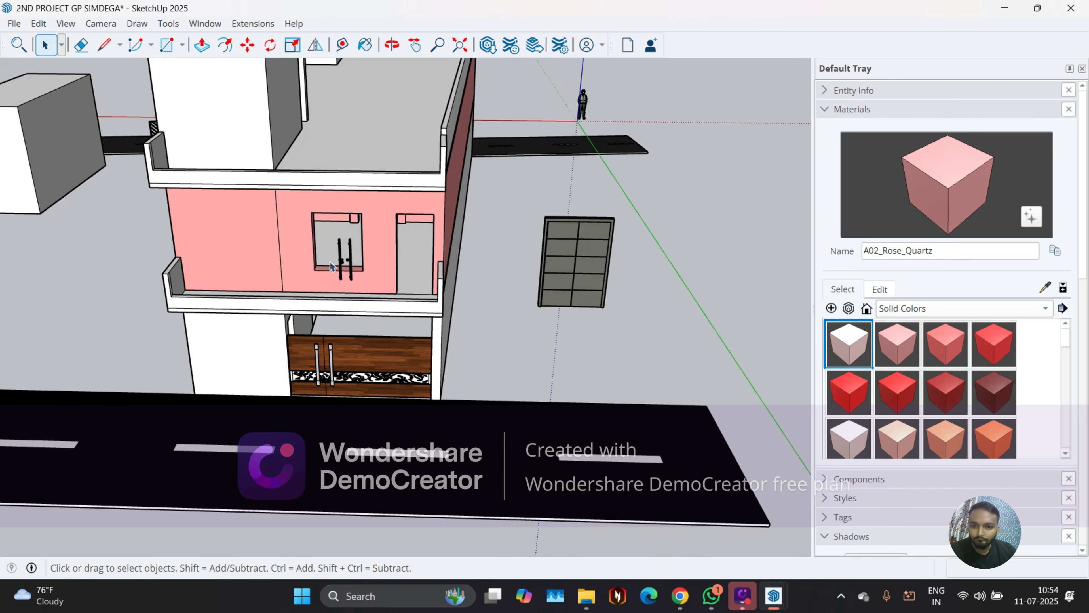
scroll(334, 261, up, 4)
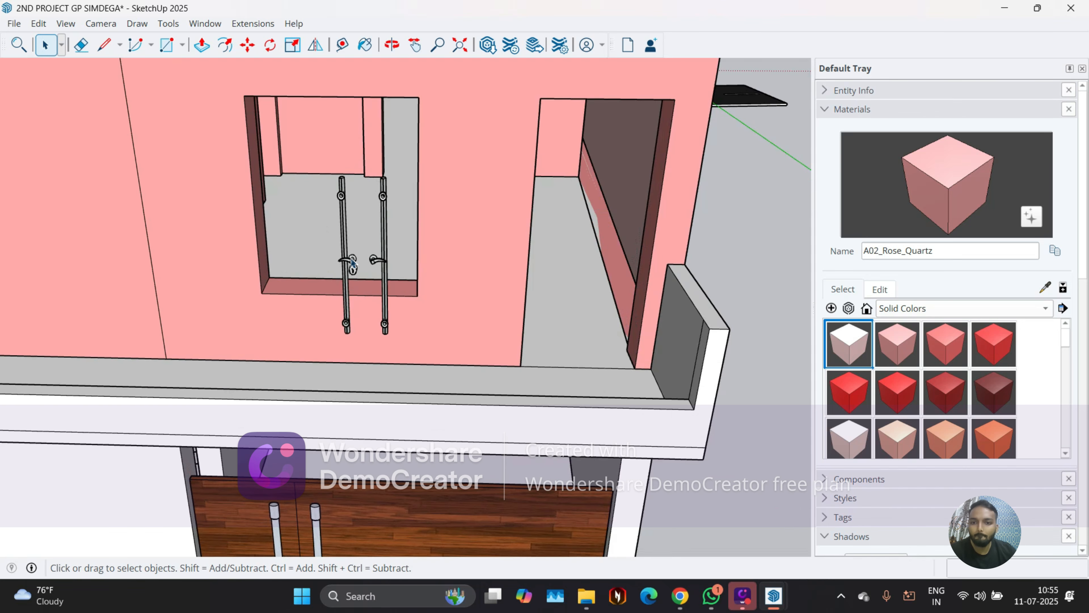
scroll(353, 263, up, 2)
scroll(369, 274, down, 2)
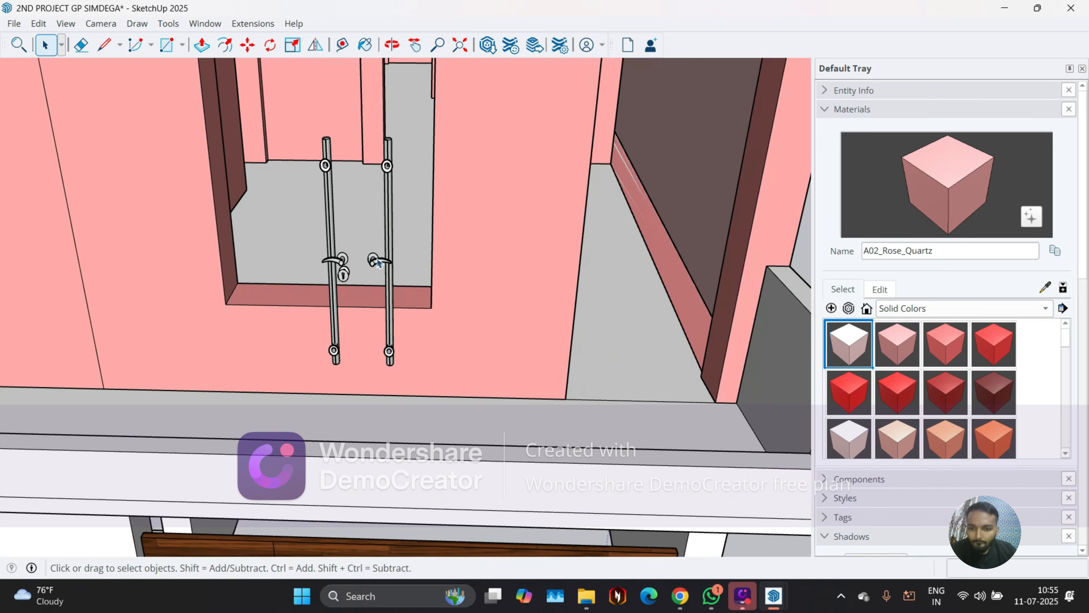
scroll(384, 292, down, 4)
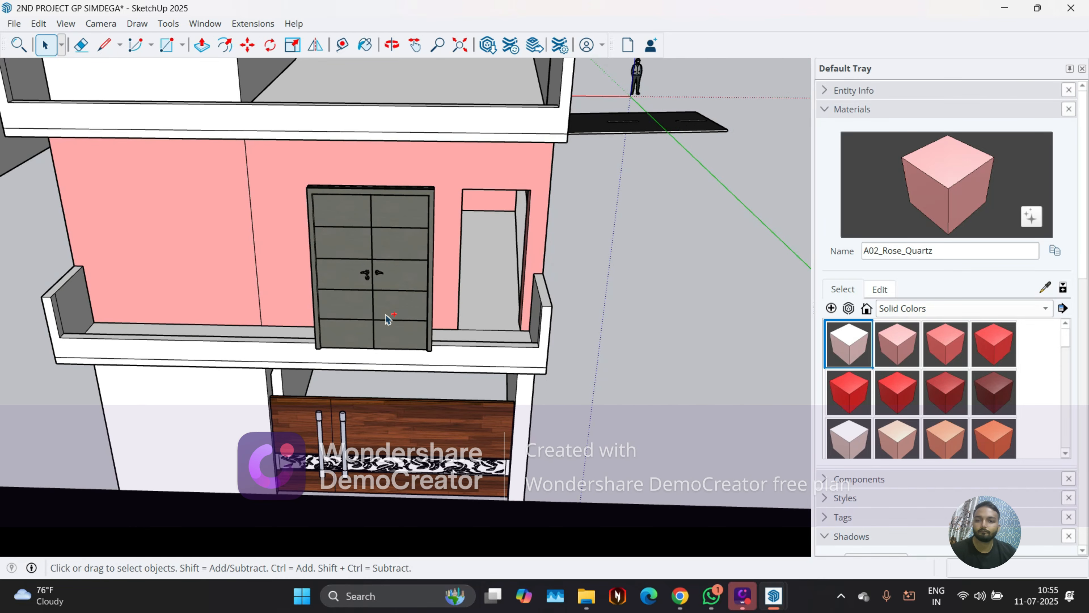
Examine both faces of the black door on the balcony, checking which parts the selection includes, and leave the door deselected
middle_drag(386, 314, 126, 268)
scroll(142, 219, up, 2)
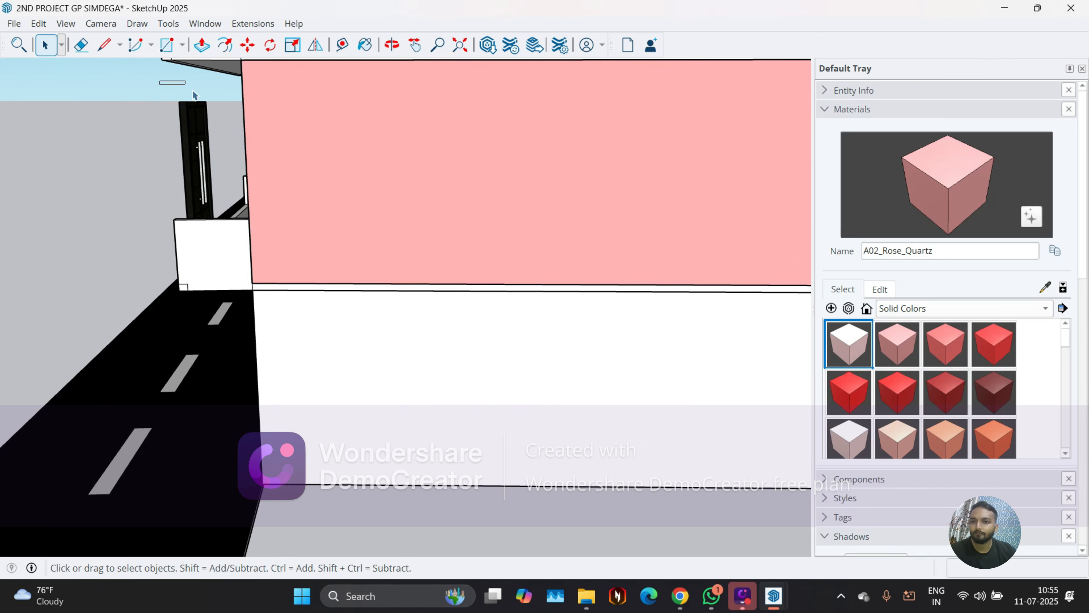
drag(221, 172, 175, 137)
drag(152, 98, 152, 98)
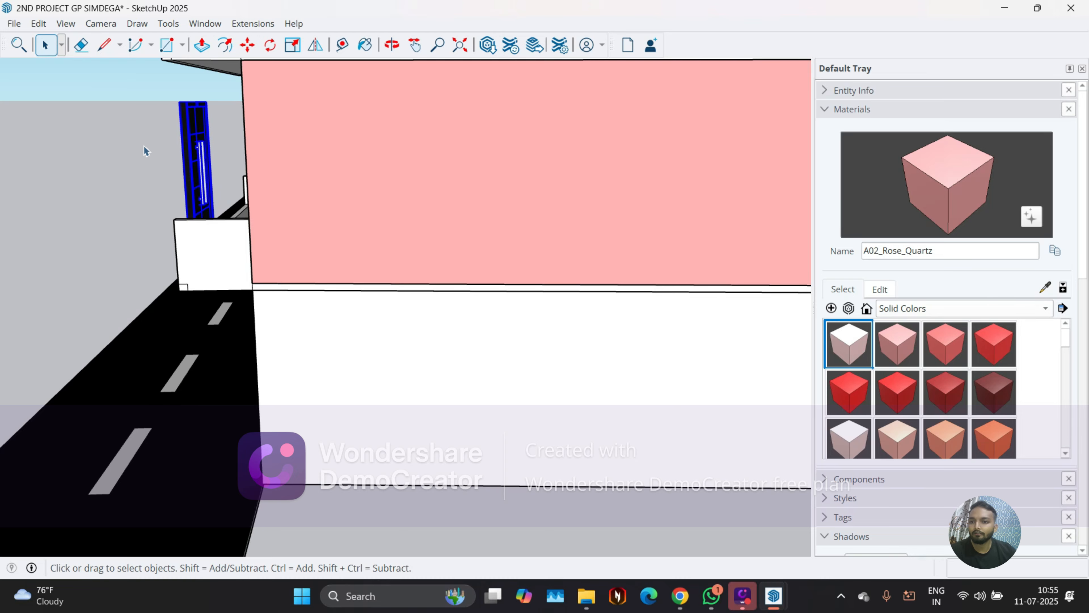
middle_drag(175, 145, 316, 142)
scroll(258, 208, up, 2)
scroll(253, 171, up, 4)
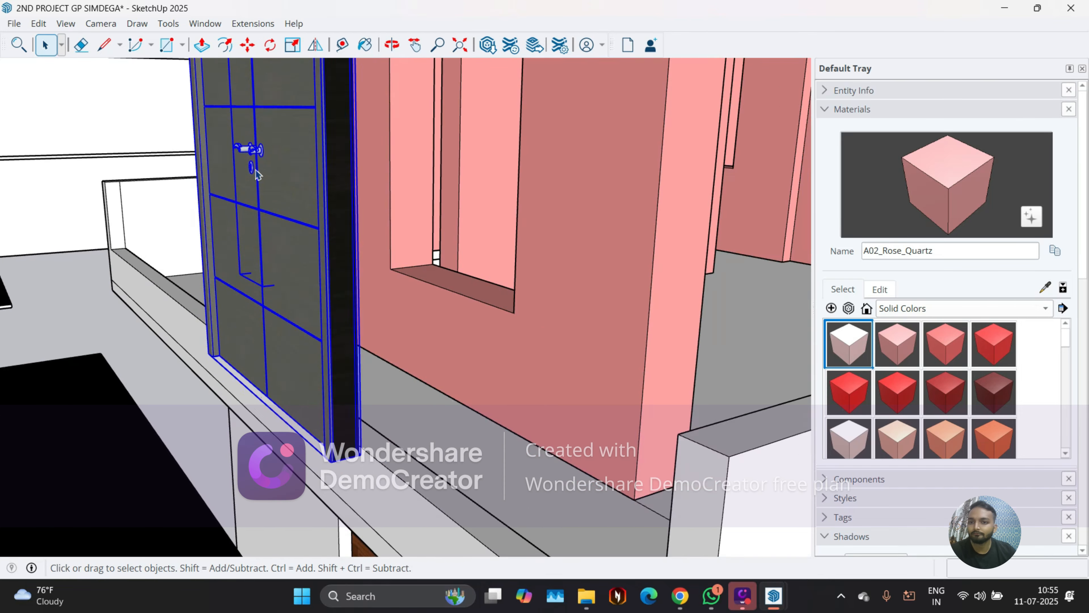
scroll(248, 148, down, 6)
click(146, 255)
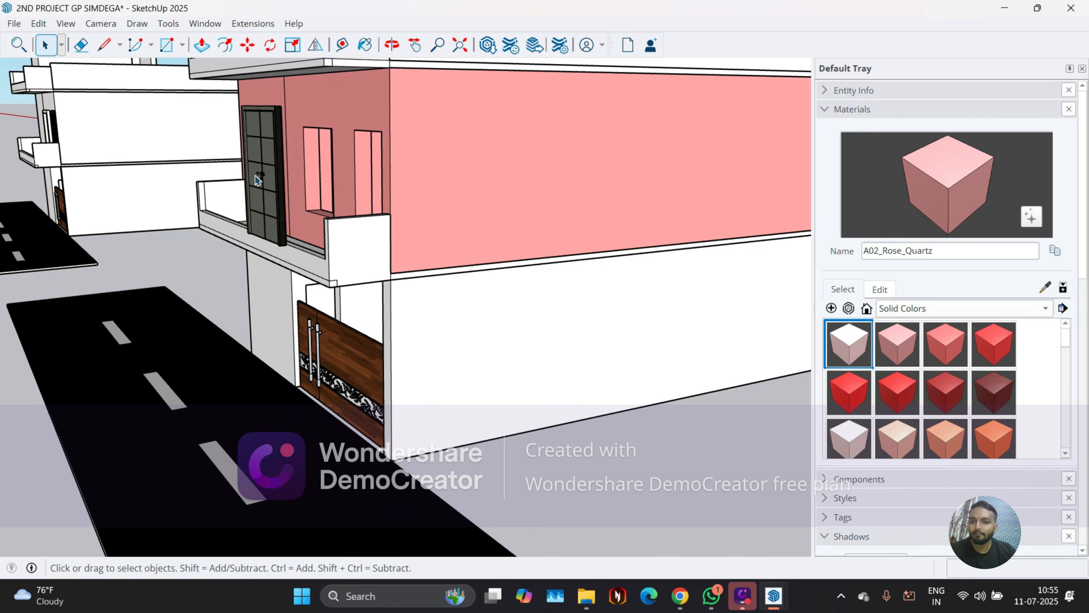
scroll(273, 159, up, 5)
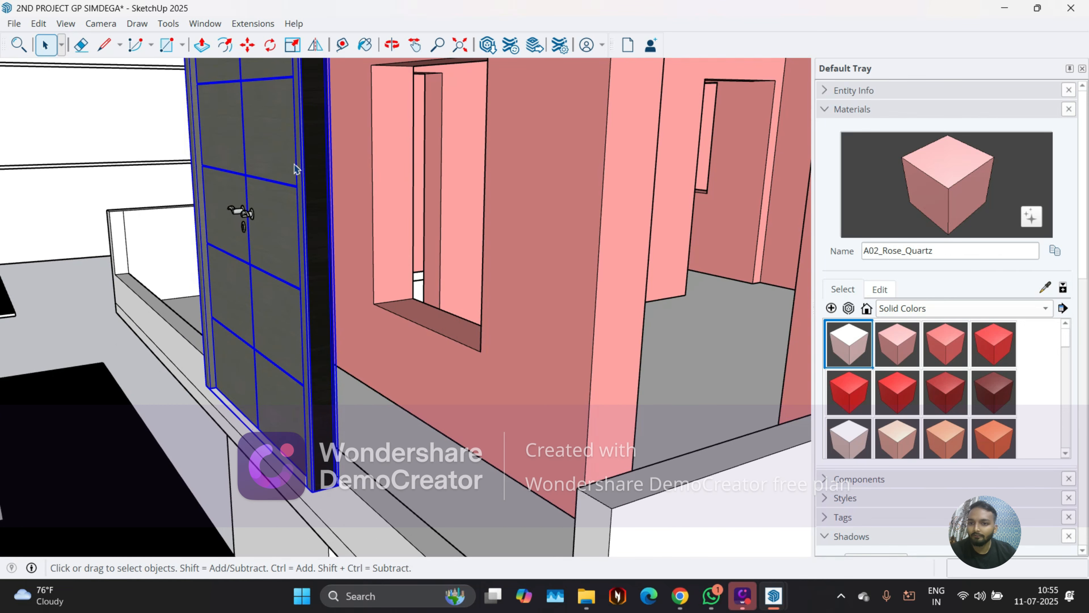
middle_drag(244, 213, 134, 263)
click(134, 263)
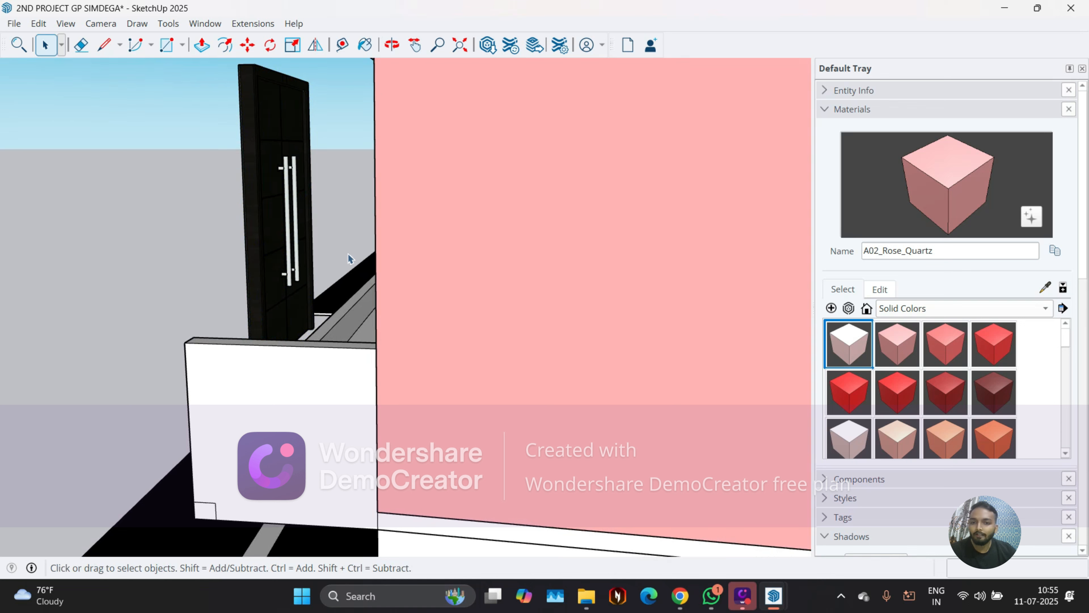
Select the whole door with its handles and move it off the balcony to the near end of the road
drag(346, 253, 235, 189)
drag(164, 65, 163, 62)
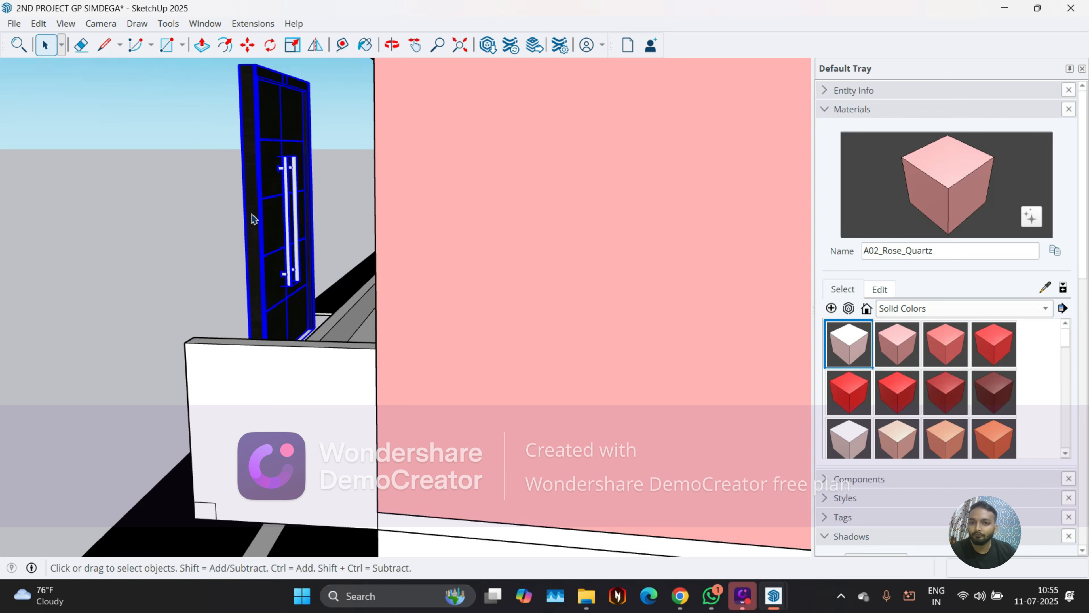
key(m)
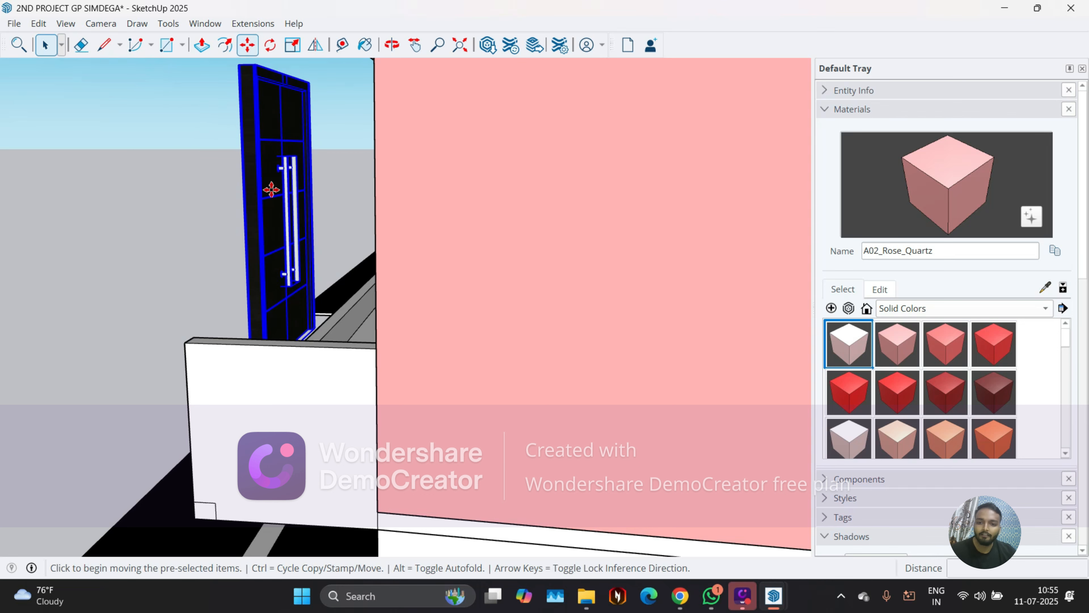
click(298, 287)
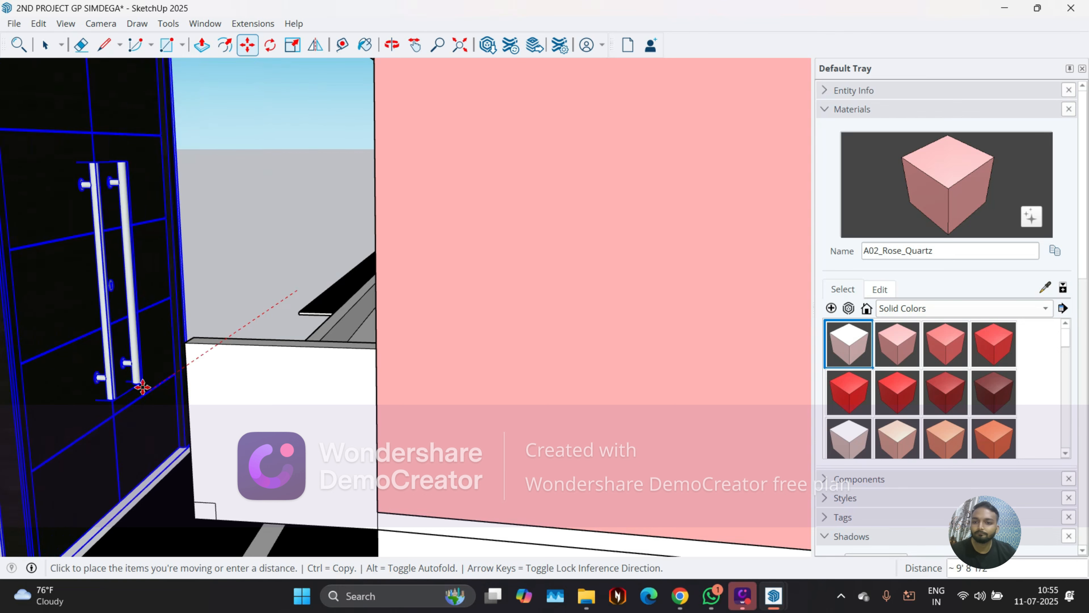
scroll(193, 363, down, 10)
scroll(194, 364, up, 10)
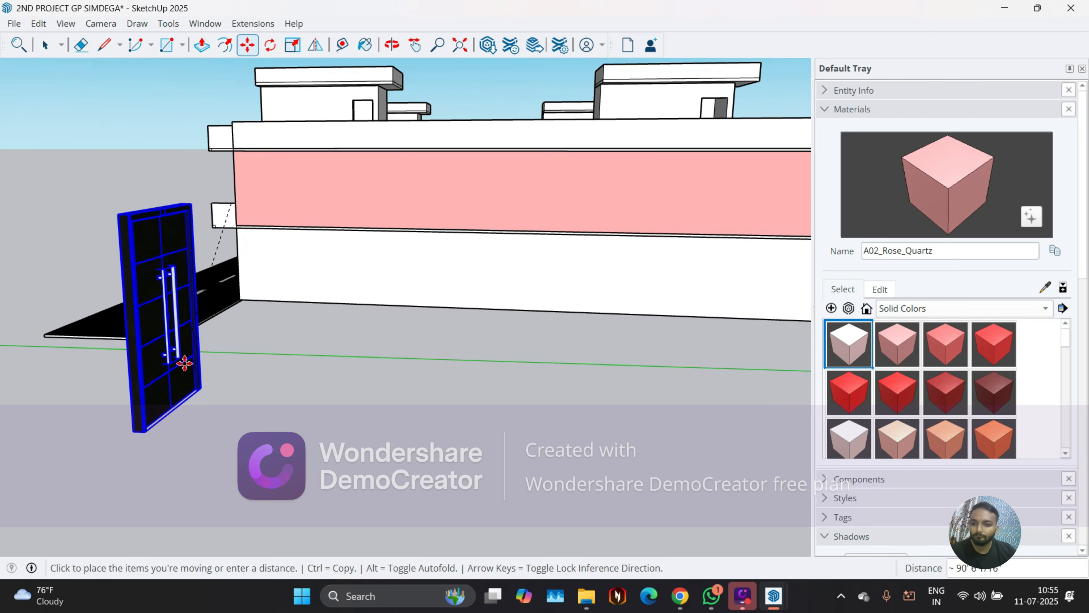
scroll(230, 269, down, 6)
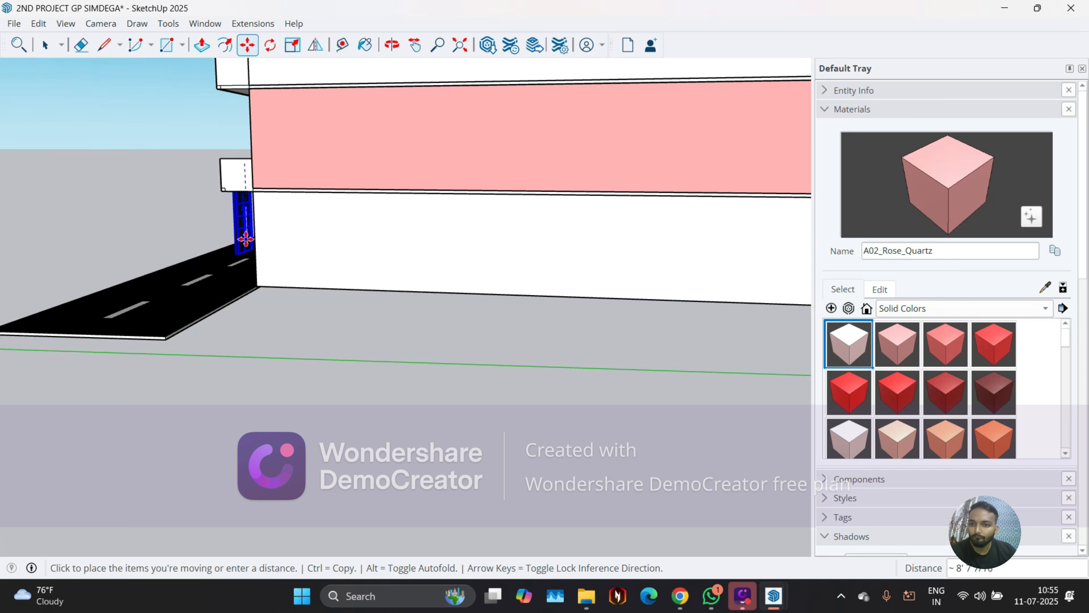
click(243, 275)
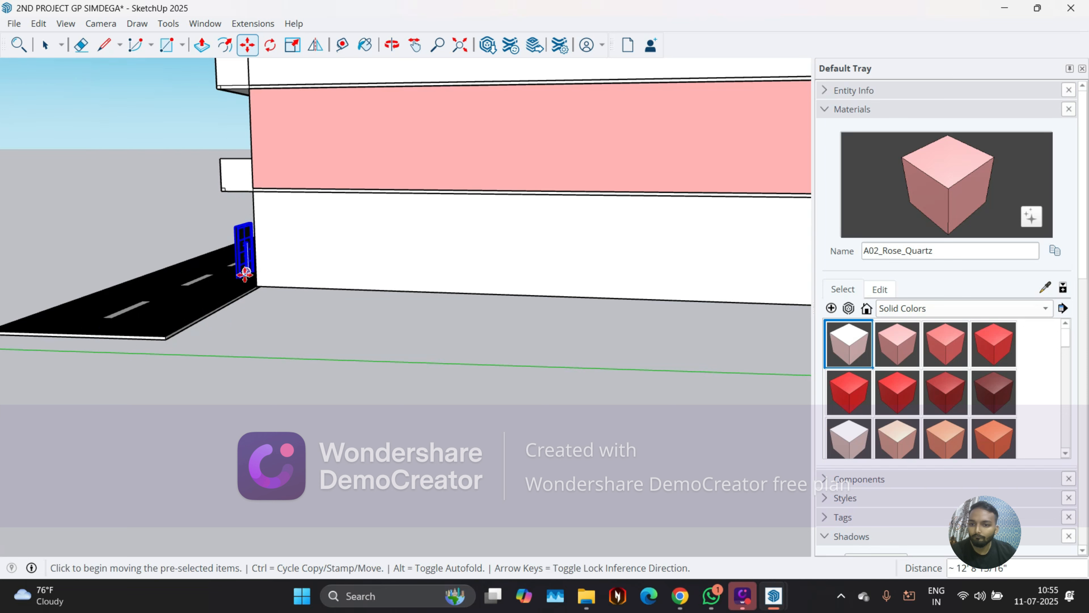
click(244, 275)
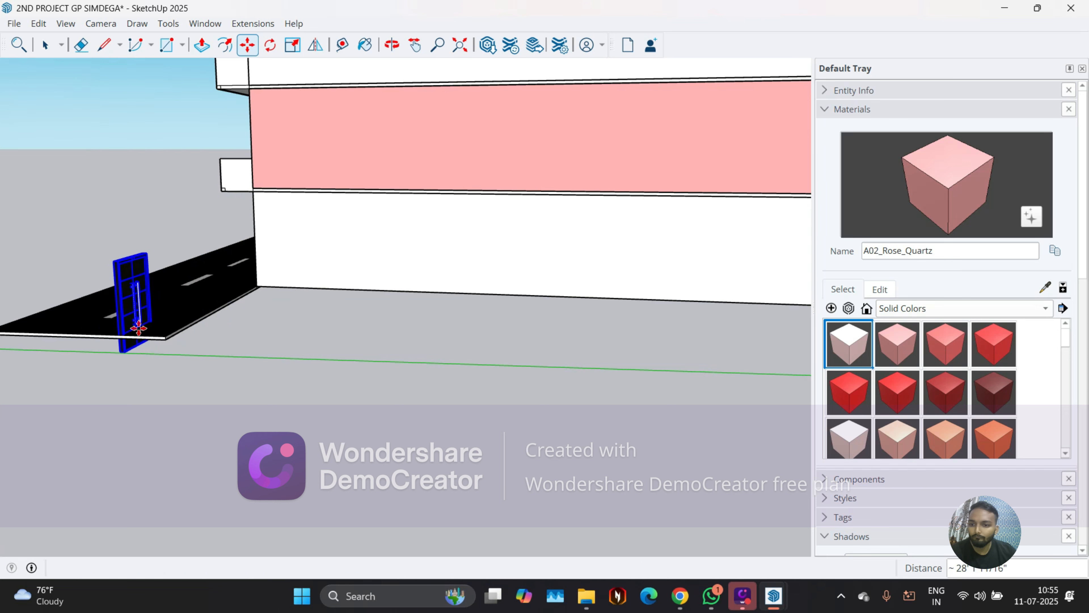
click(139, 329)
Raise the door so its bottom corner rests on the front top edge of the road slab
scroll(124, 357, up, 3)
click(126, 348)
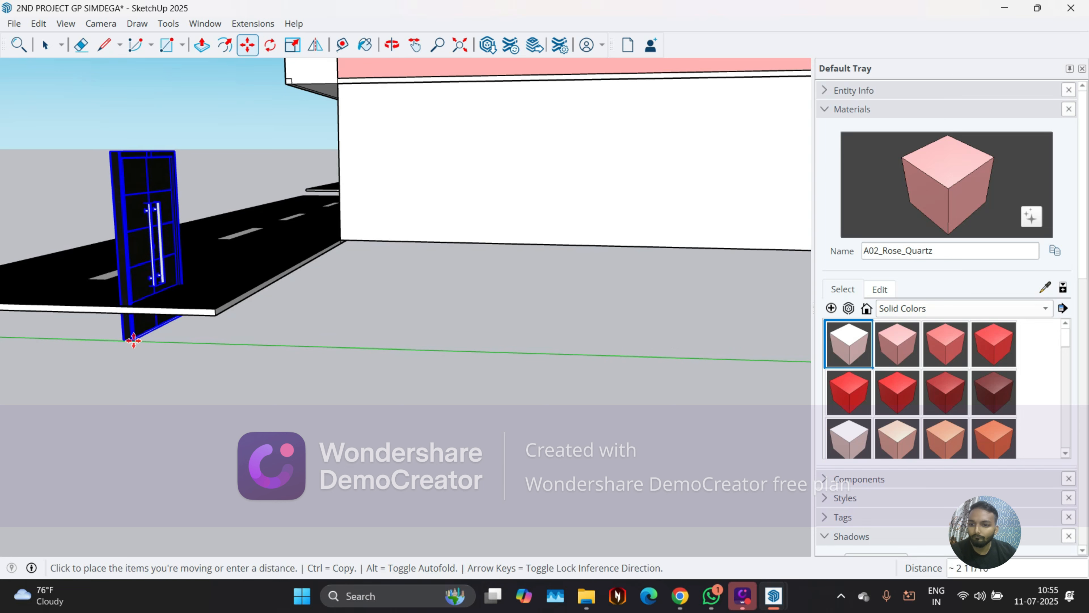
click(124, 306)
scroll(124, 306, up, 5)
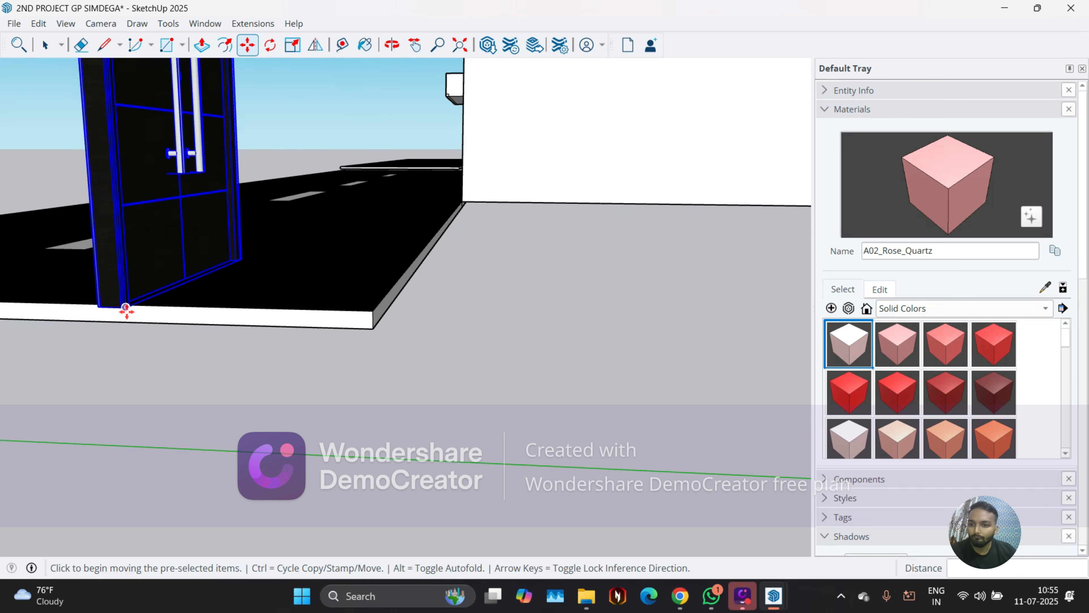
click(124, 304)
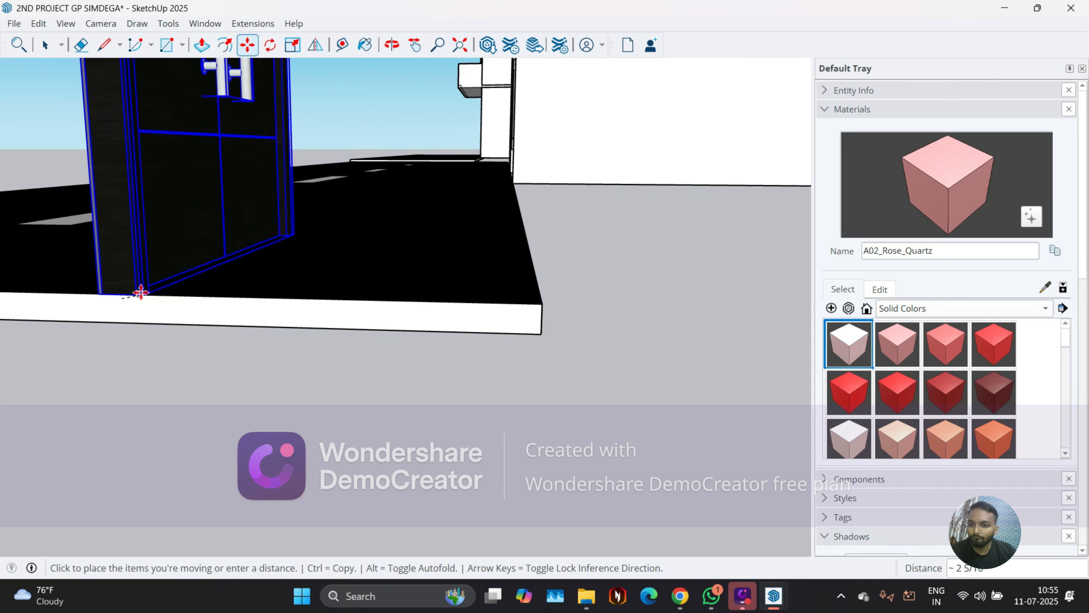
middle_drag(133, 287, 260, 329)
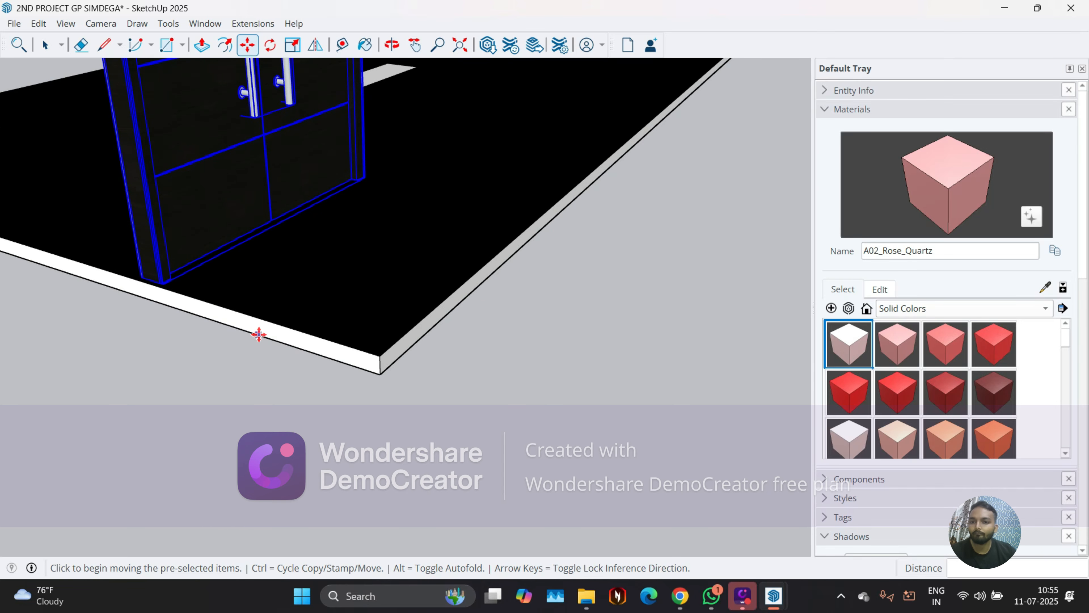
Rotate the door 180° about a vertical axis centred on the road surface
scroll(260, 328, down, 6)
scroll(320, 304, up, 3)
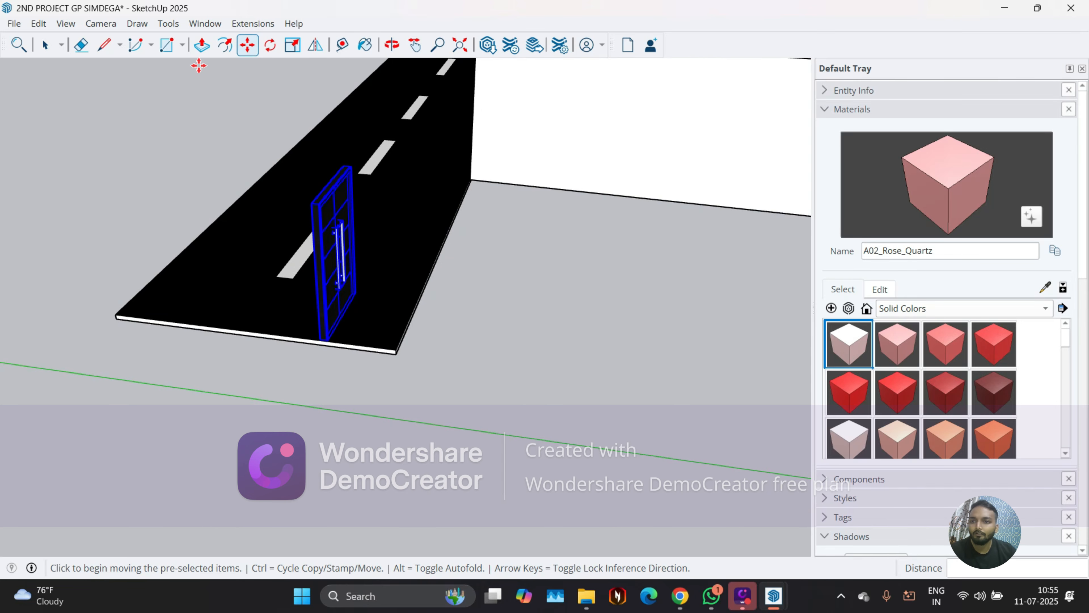
click(270, 44)
scroll(413, 351, up, 4)
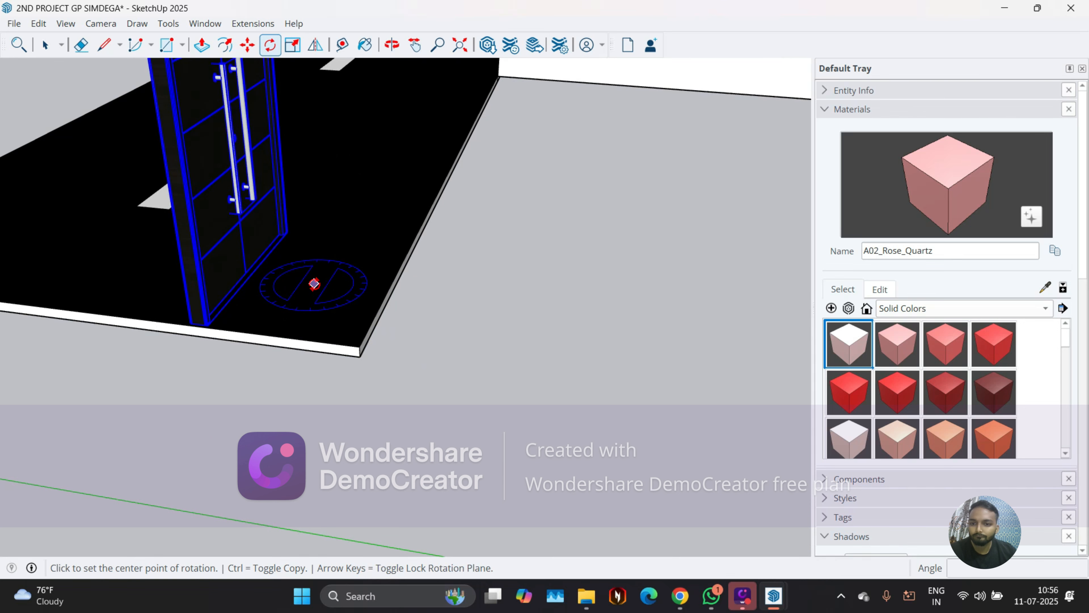
click(314, 284)
click(346, 235)
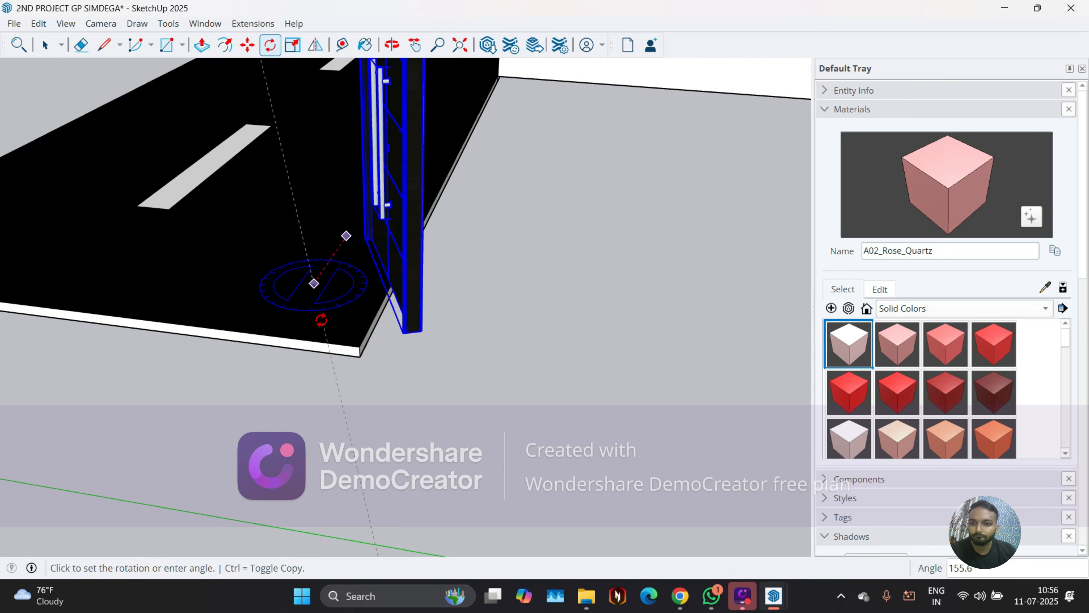
click(285, 321)
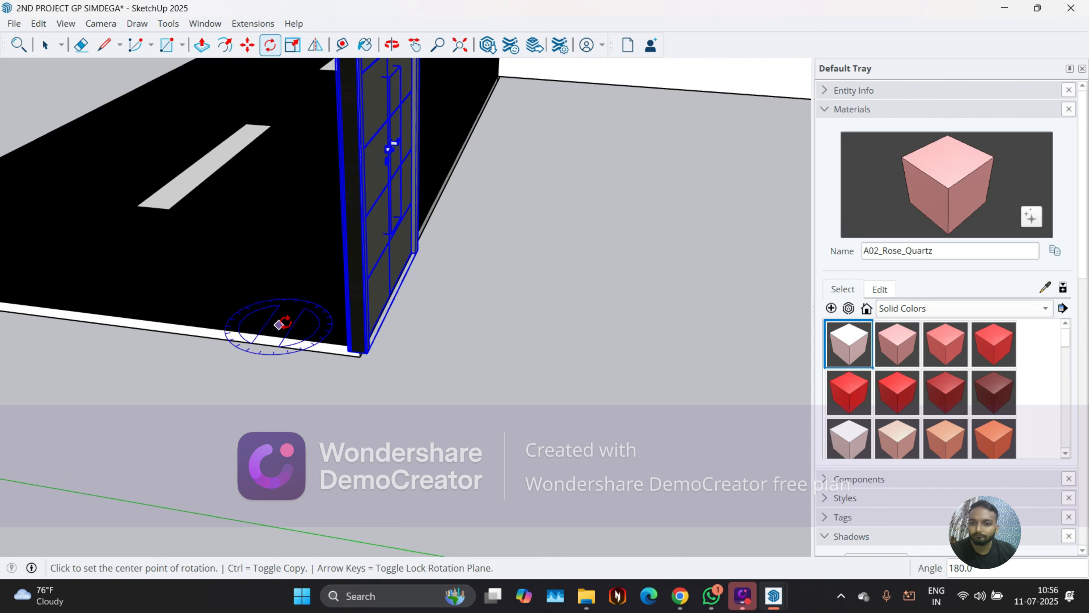
Deselect the rotated door and examine the side with the long pull handles up close
middle_drag(280, 324, 513, 273)
key(ctrl+t)
key(space)
scroll(569, 361, down, 2)
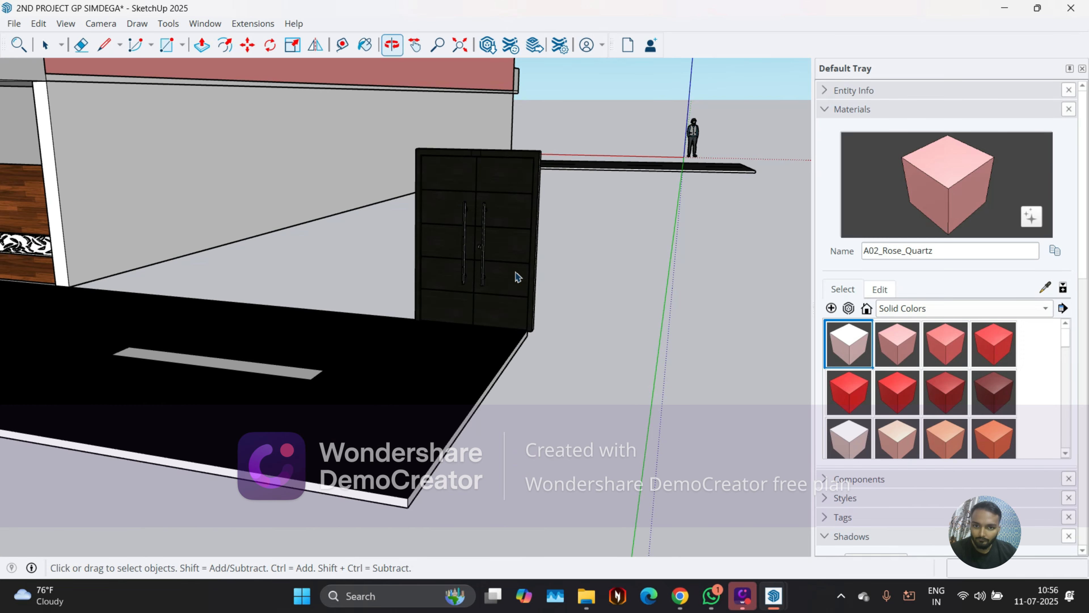
scroll(463, 180, up, 3)
scroll(431, 175, down, 1)
middle_drag(465, 228, 401, 219)
scroll(401, 219, up, 3)
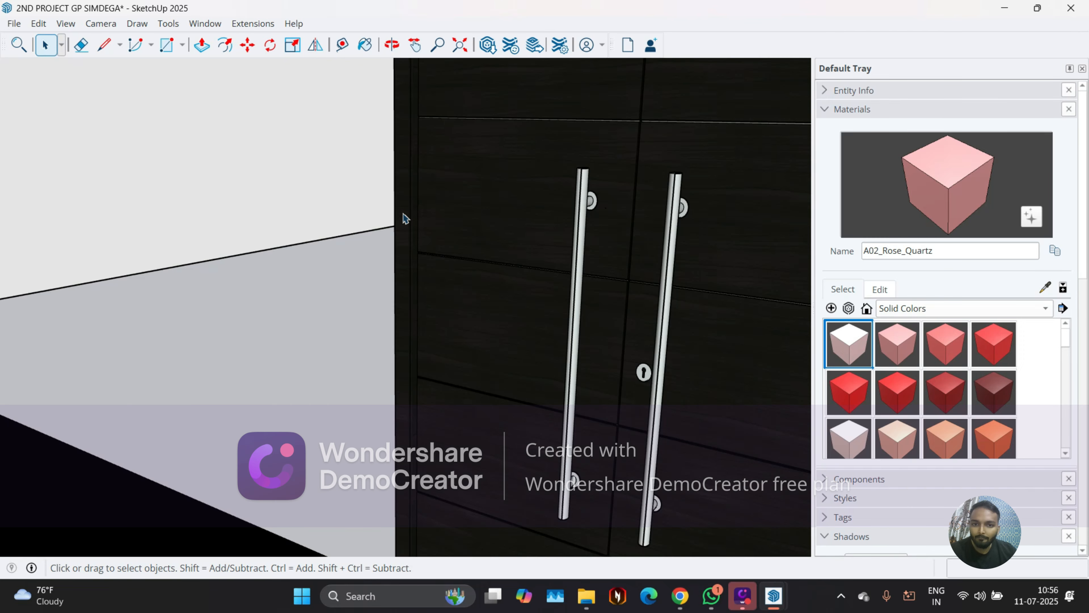
scroll(439, 217, down, 2)
scroll(430, 306, down, 2)
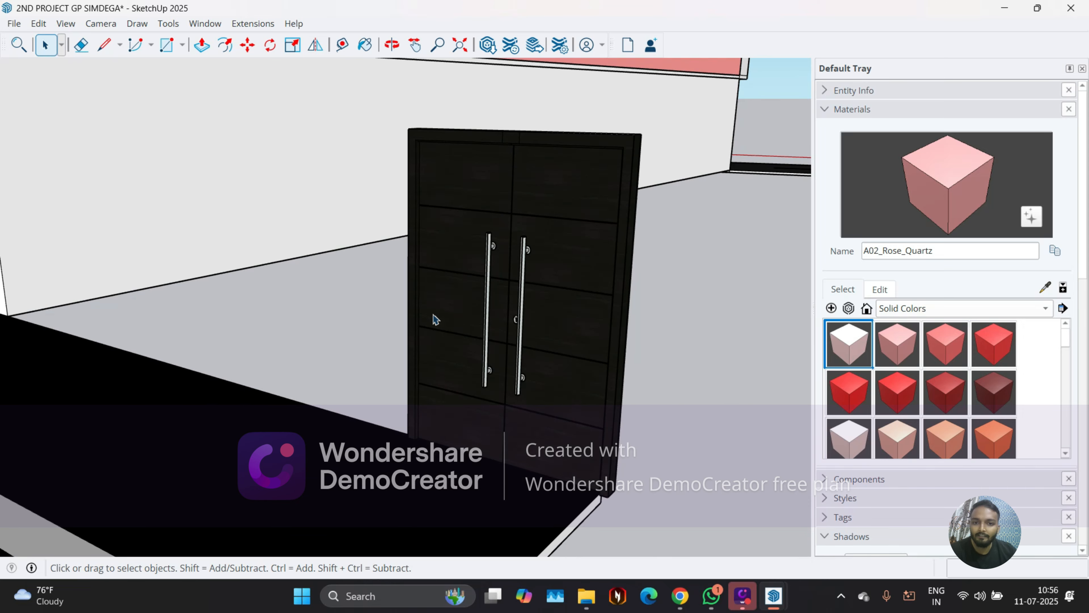
Compare the door standing on the road with the openings behind the first-floor balcony
scroll(533, 287, down, 5)
middle_drag(212, 381, 371, 395)
middle_drag(293, 193, 369, 257)
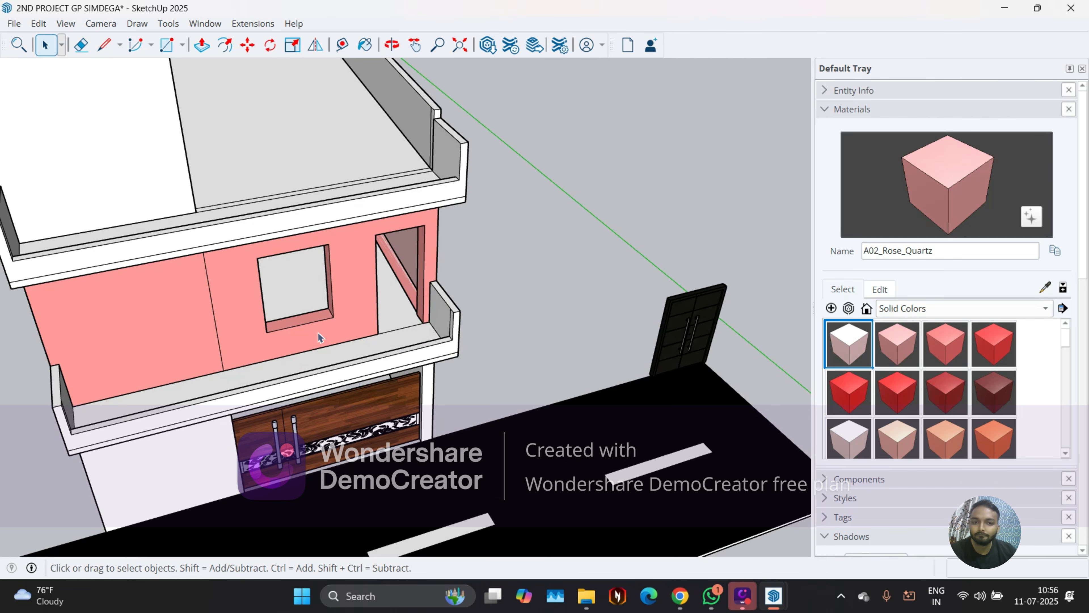
scroll(318, 333, down, 3)
middle_drag(216, 276, 356, 355)
scroll(486, 348, up, 3)
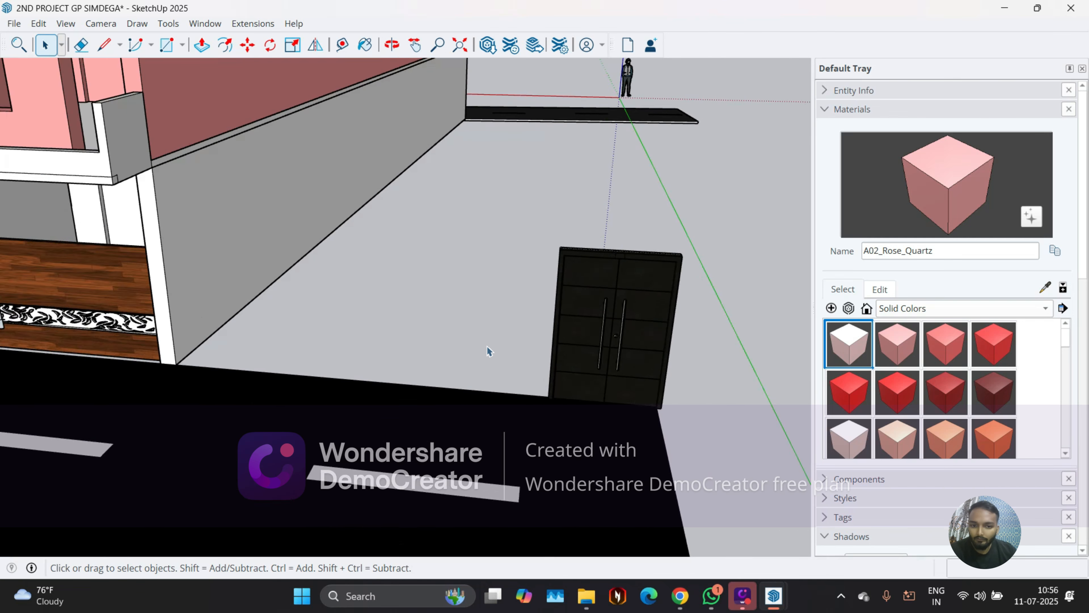
scroll(479, 316, up, 5)
scroll(441, 246, down, 3)
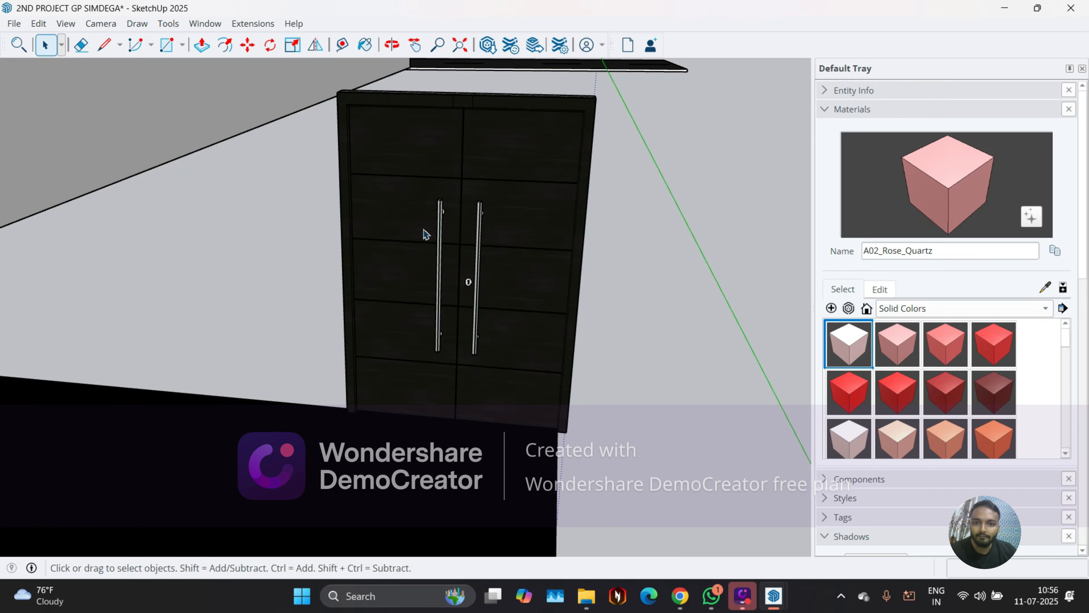
Open the door for editing and delete the front and back faces of the left leaf's top panel
double_click(425, 227)
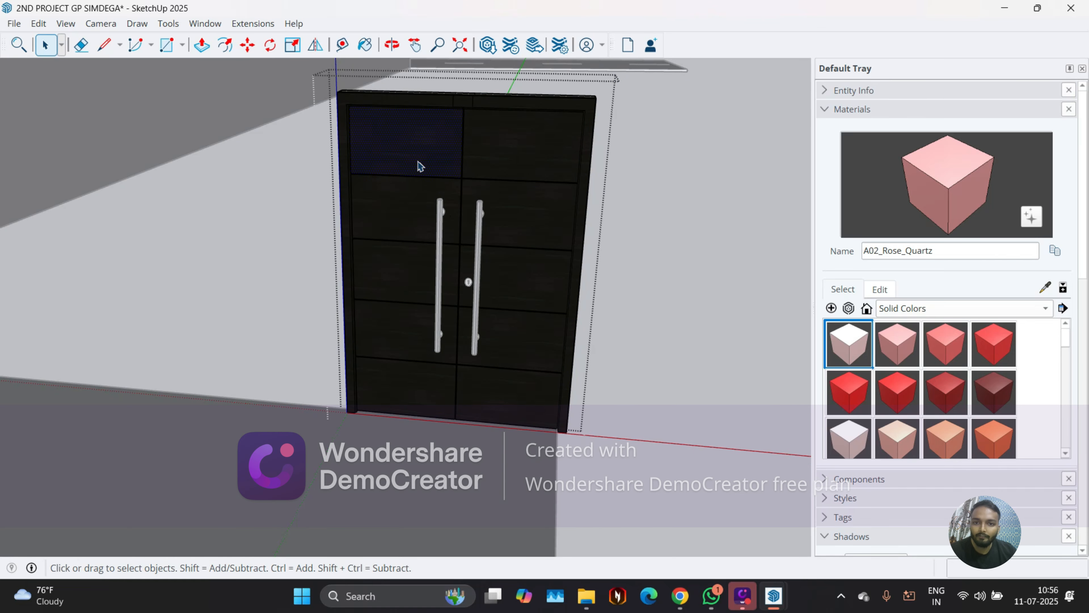
triple_click(419, 166)
click(426, 151)
key(Delete)
click(426, 149)
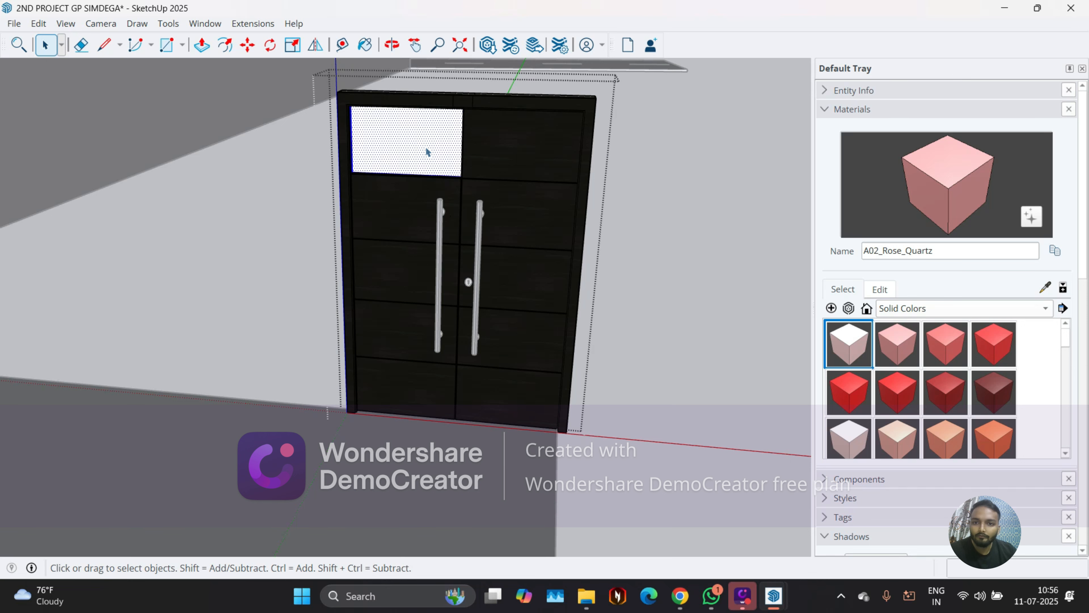
triple_click(425, 202)
key(Delete)
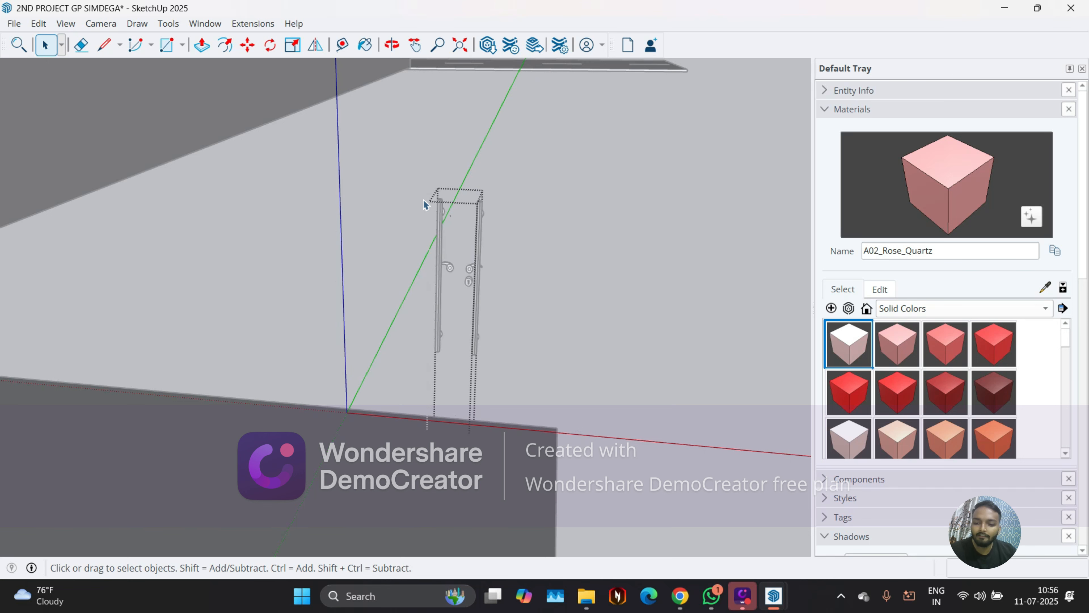
key(ctrl+z)
Delete the front and back faces of the left leaf's second panel from the top
key(Delete)
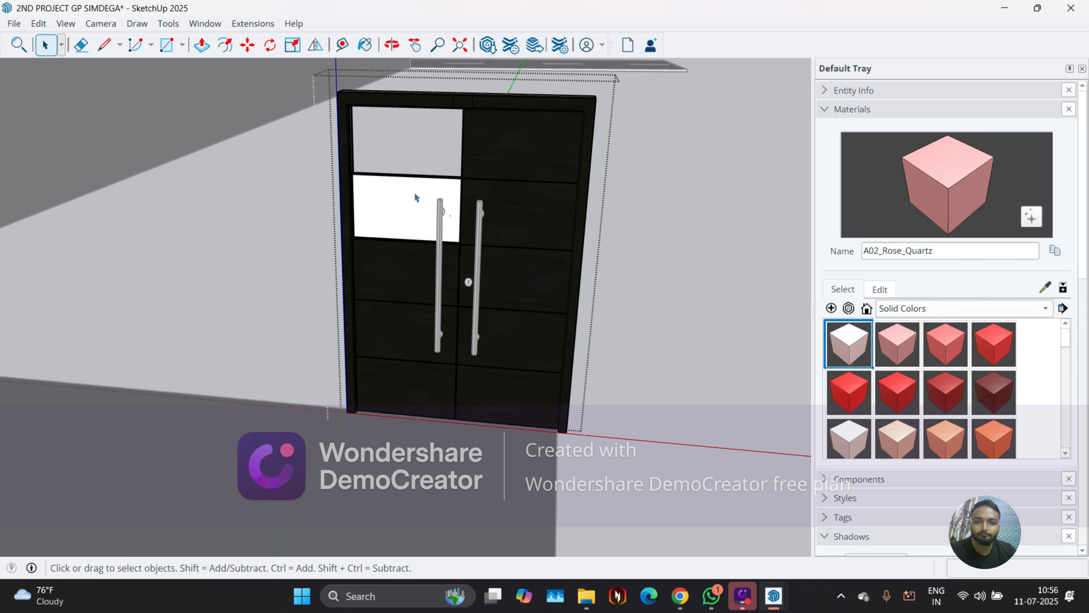
triple_click(414, 195)
double_click(403, 197)
key(Delete)
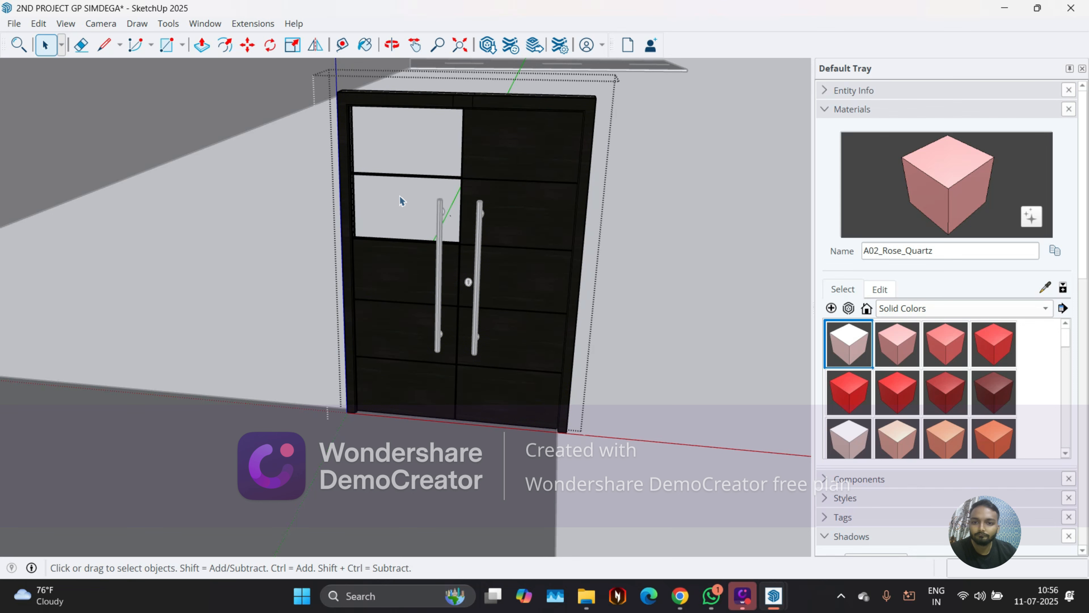
Erase the dividers below the left leaf's top two openings and the third panel, forming one opening three panels high
middle_drag(391, 185, 447, 153)
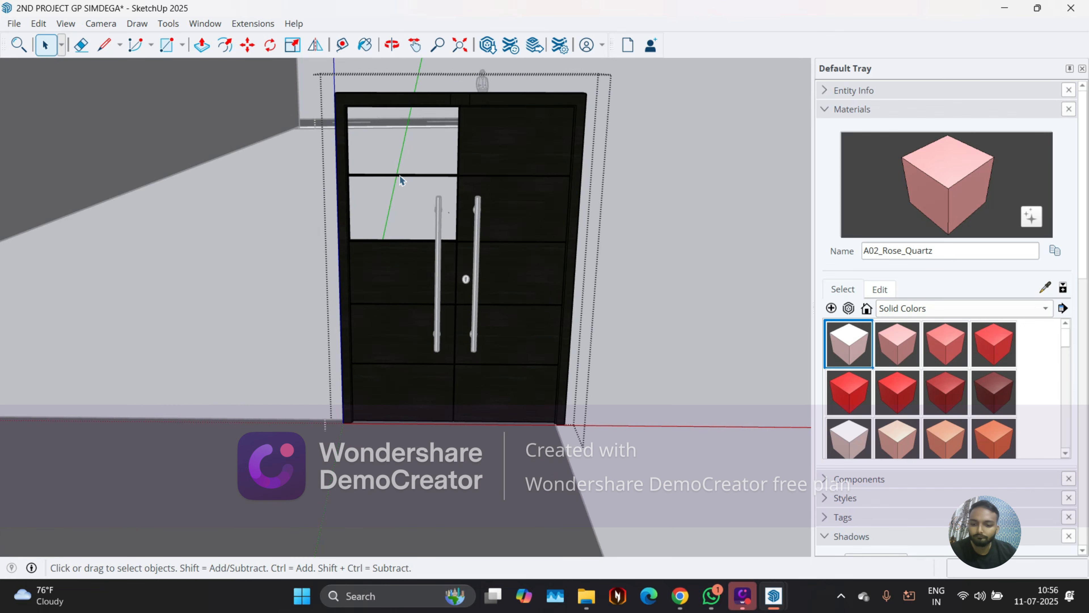
scroll(399, 169, up, 2)
key(e)
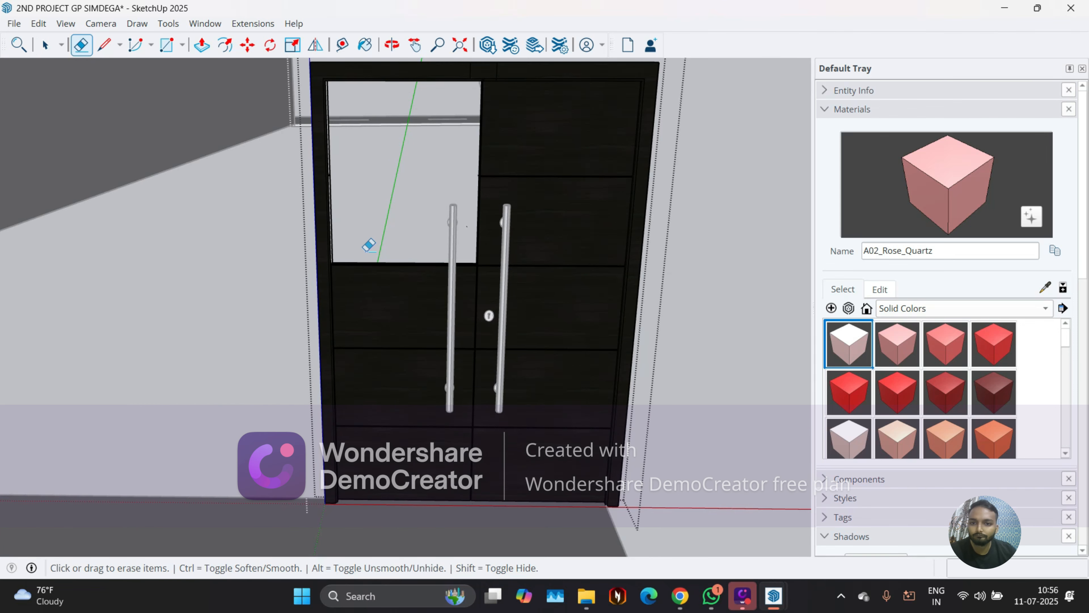
click(377, 263)
scroll(386, 292, up, 1)
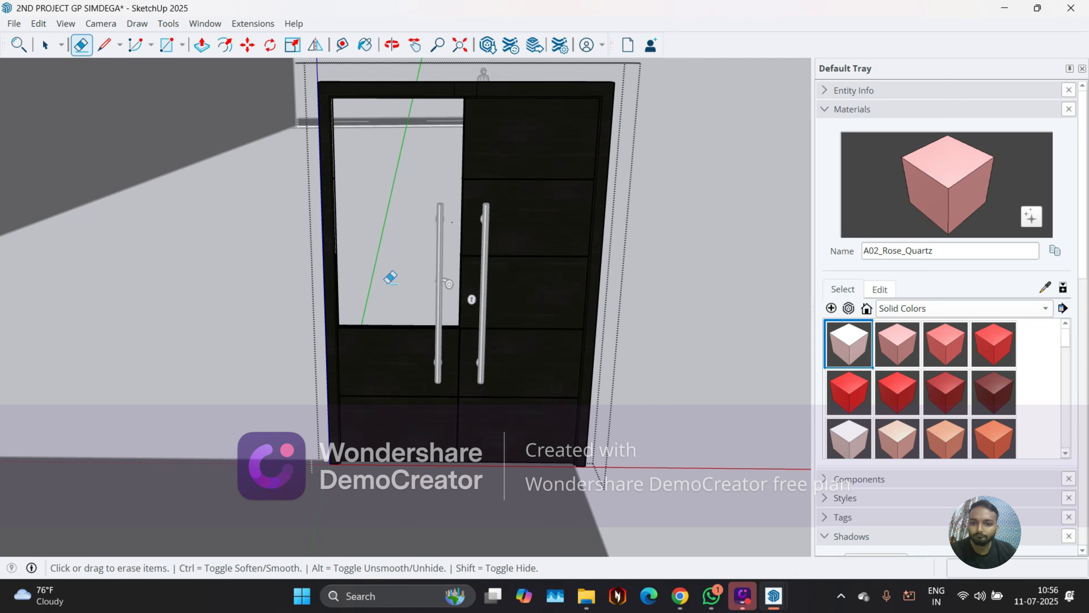
Remove the faces and upper divider of the left leaf's fourth panel, extending the opening down to the bottom panel
click(388, 340)
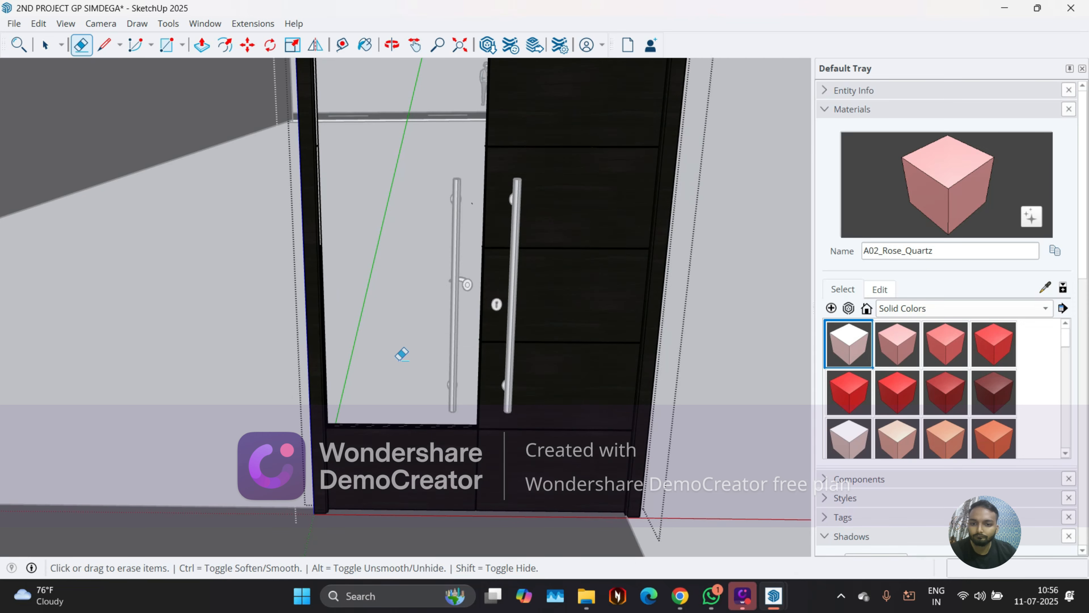
scroll(401, 253, down, 1)
scroll(409, 356, up, 1)
scroll(387, 235, down, 2)
scroll(405, 336, up, 2)
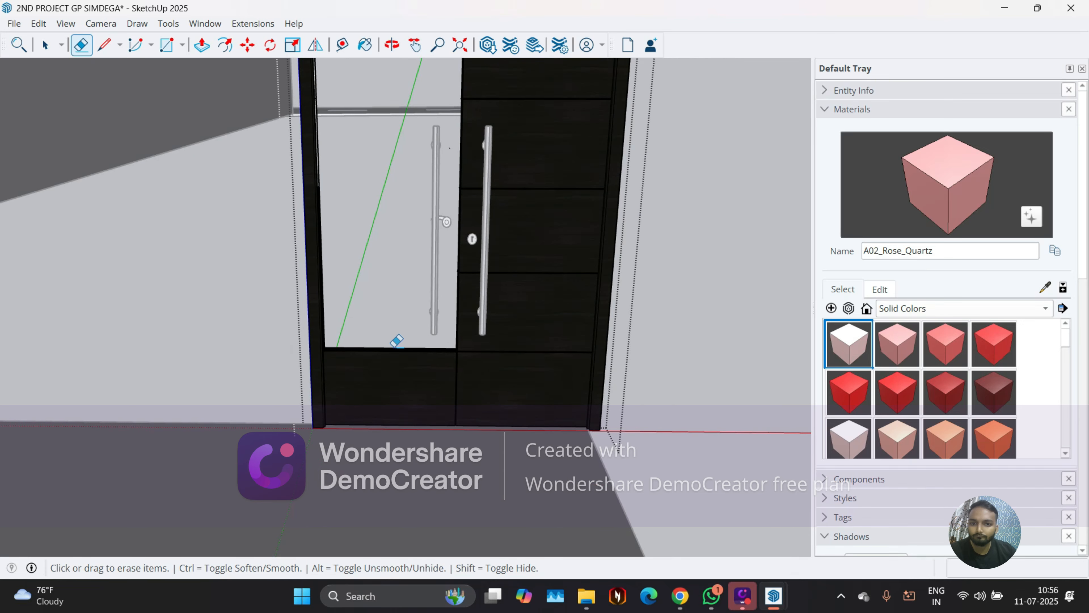
scroll(401, 249, down, 1)
scroll(384, 293, up, 2)
Delete the front and back faces of the left leaf's bottom panel and erase the dividers above and below it
click(390, 317)
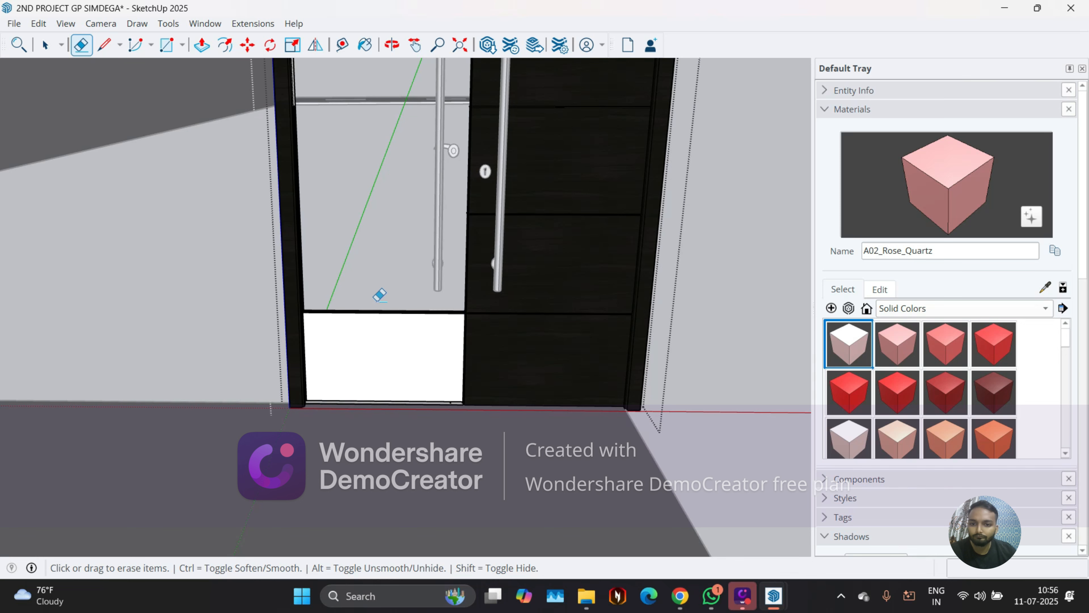
click(390, 317)
scroll(393, 325, down, 2)
scroll(391, 365, up, 3)
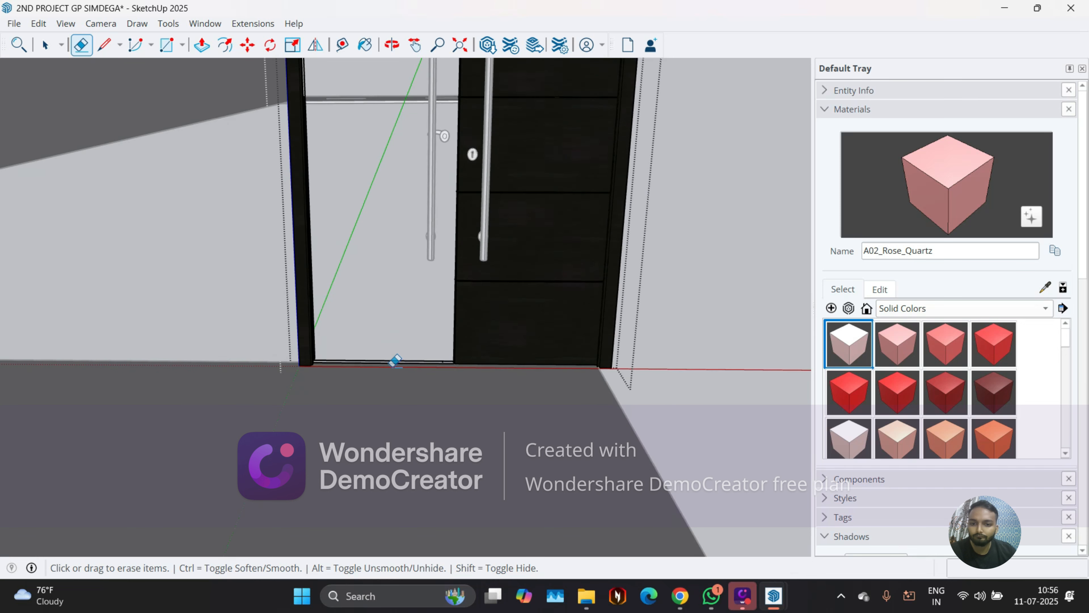
mouse_move(391, 362)
mouse_down()
mouse_move(400, 391)
mouse_move(396, 365)
mouse_up()
Erase the small leftover piece of the left leaf's bottom rail beside the right leaf
scroll(460, 376, up, 2)
middle_drag(462, 378, 523, 401)
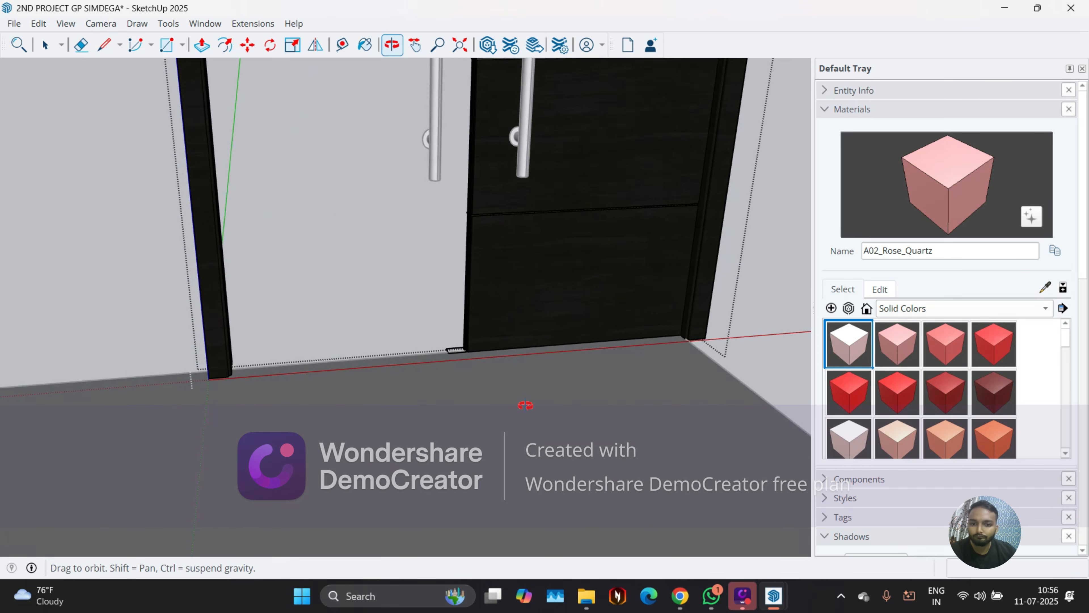
scroll(466, 343, up, 3)
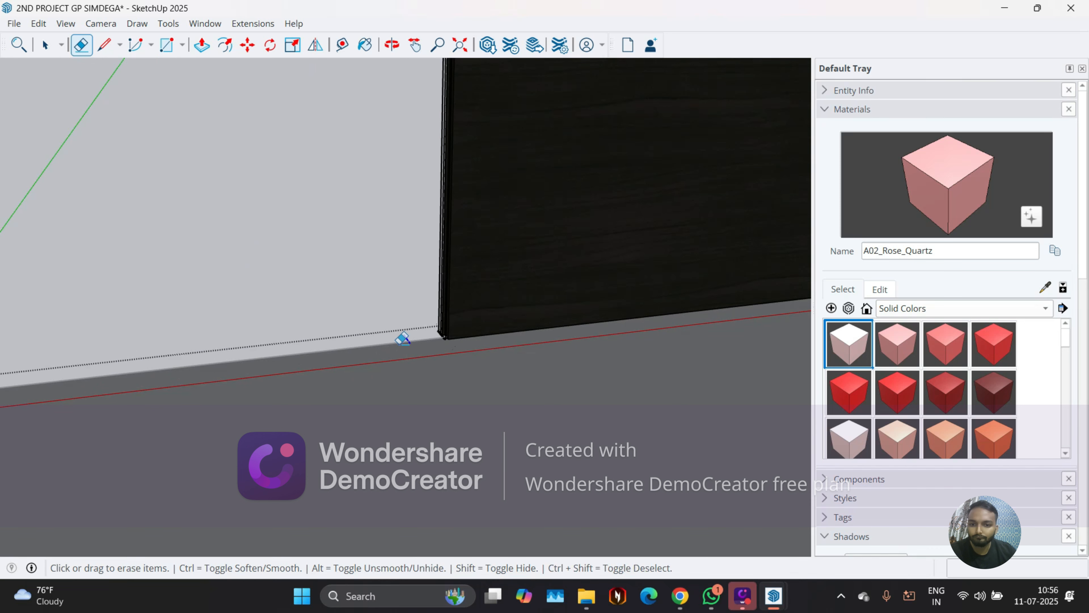
scroll(426, 340, down, 5)
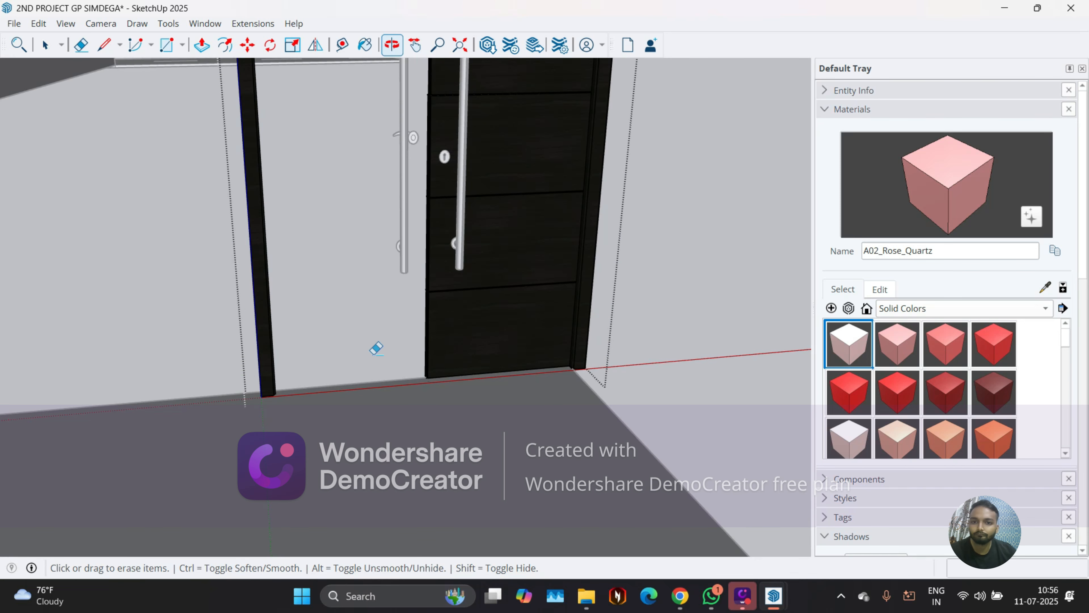
Delete the left leaf's long pull handle and its lock, and close the door's editing context
key(space)
double_click(406, 204)
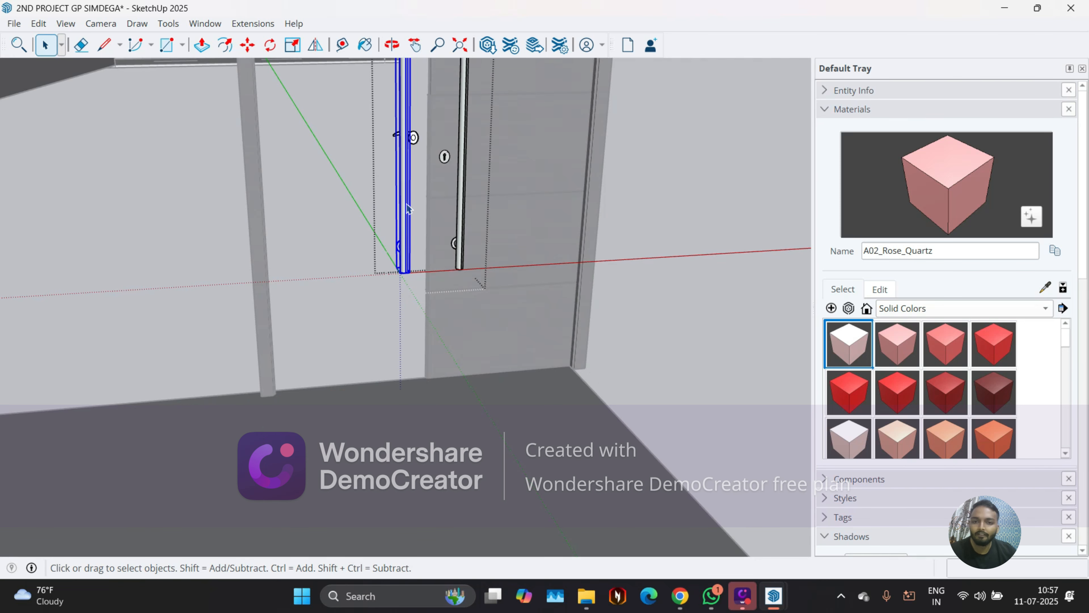
key(Delete)
click(413, 138)
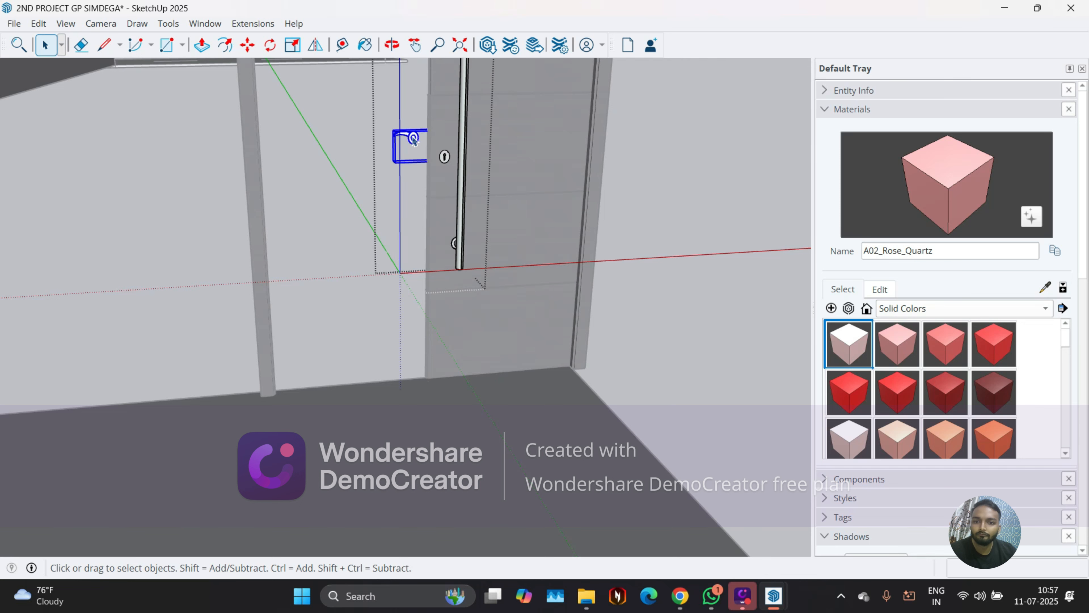
double_click(413, 138)
scroll(380, 170, down, 3)
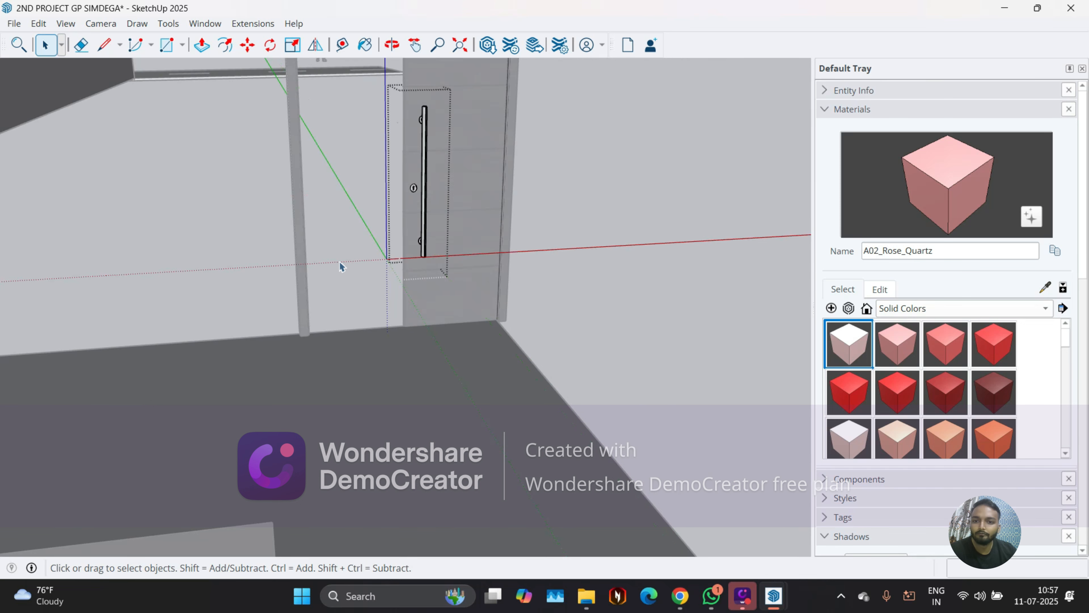
click(319, 228)
scroll(396, 289, down, 3)
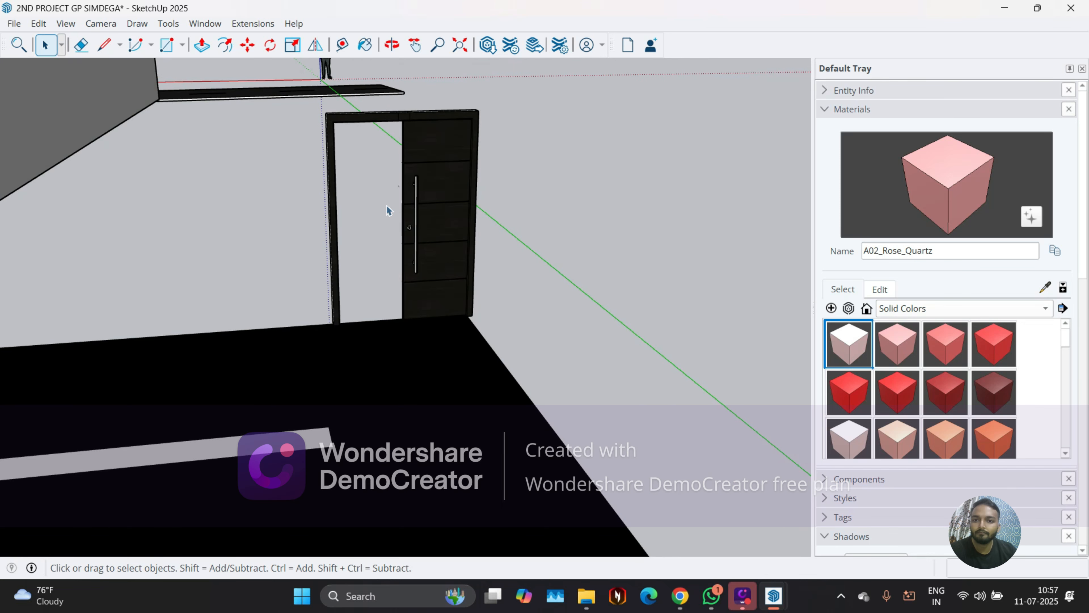
Try to scale the door's width along the red axis from its open side
mouse_move(383, 180)
middle_down()
mouse_move(294, 175)
mouse_move(275, 238)
mouse_move(337, 227)
mouse_move(219, 266)
mouse_move(316, 299)
mouse_move(503, 307)
mouse_move(253, 295)
mouse_move(377, 289)
middle_up()
scroll(337, 228, up, 3)
scroll(306, 230, down, 2)
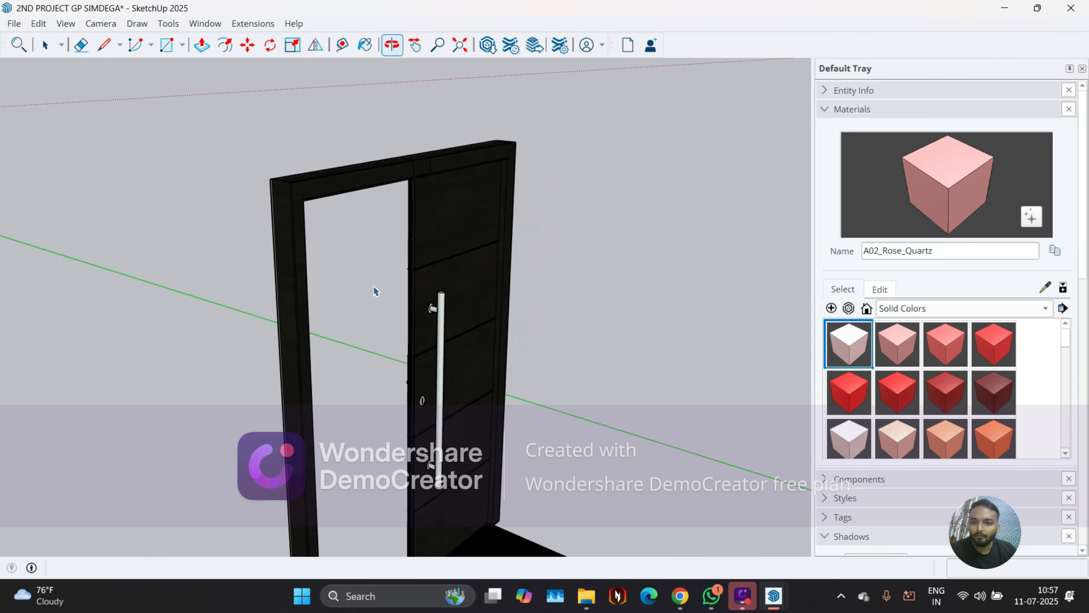
click(294, 191)
key(s)
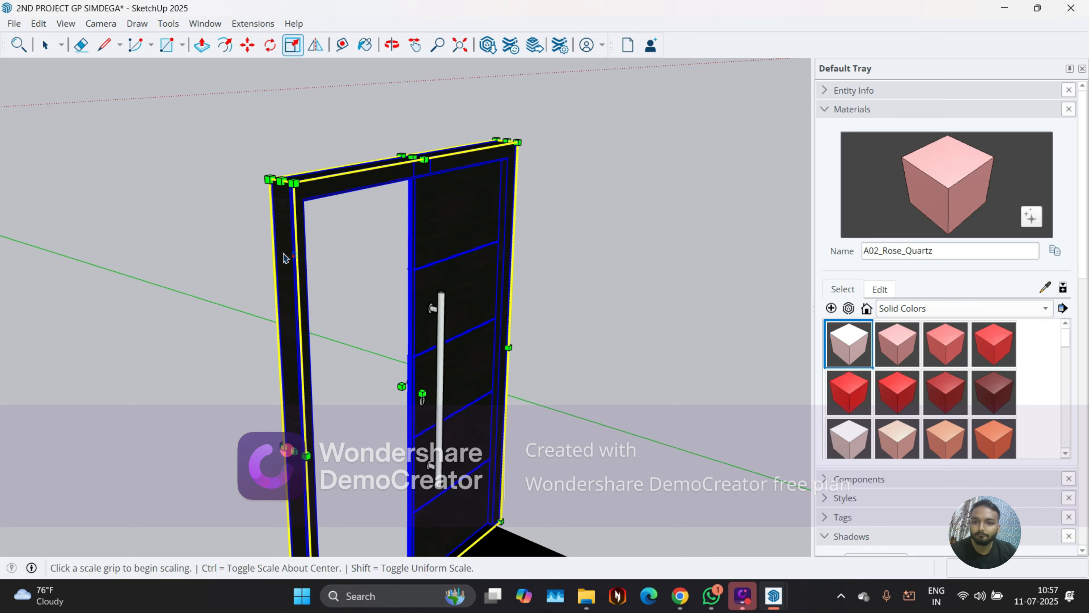
middle_drag(283, 258, 208, 245)
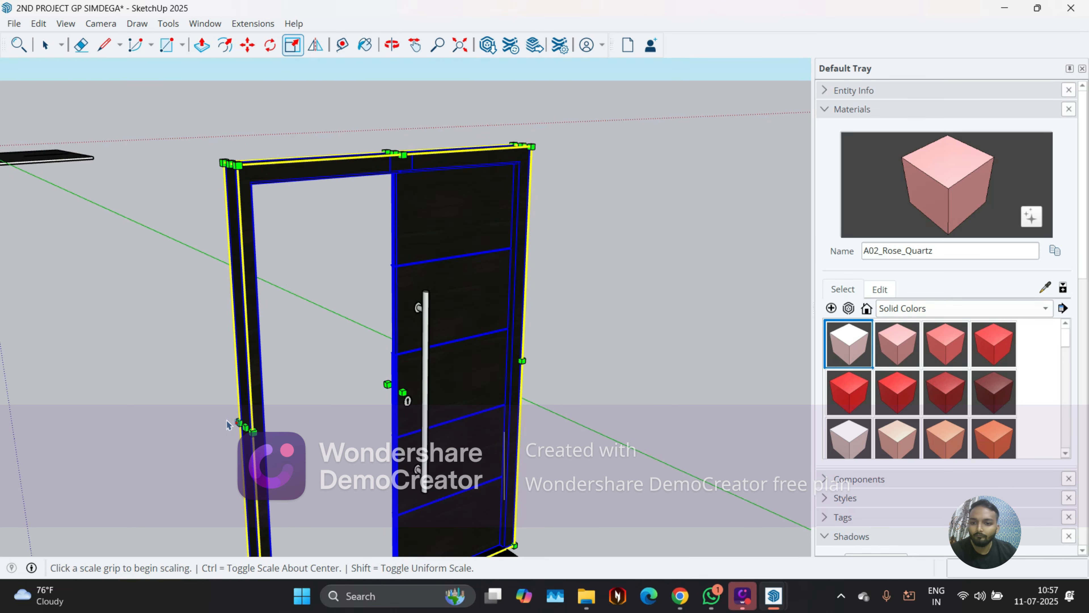
click(244, 427)
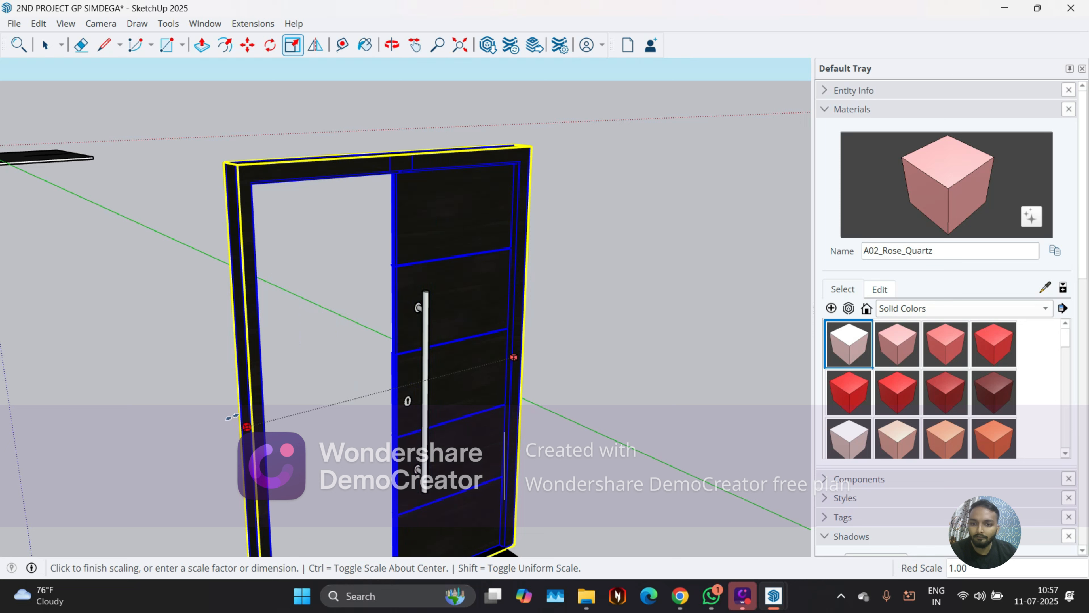
click(254, 412)
key(space)
double_click(251, 346)
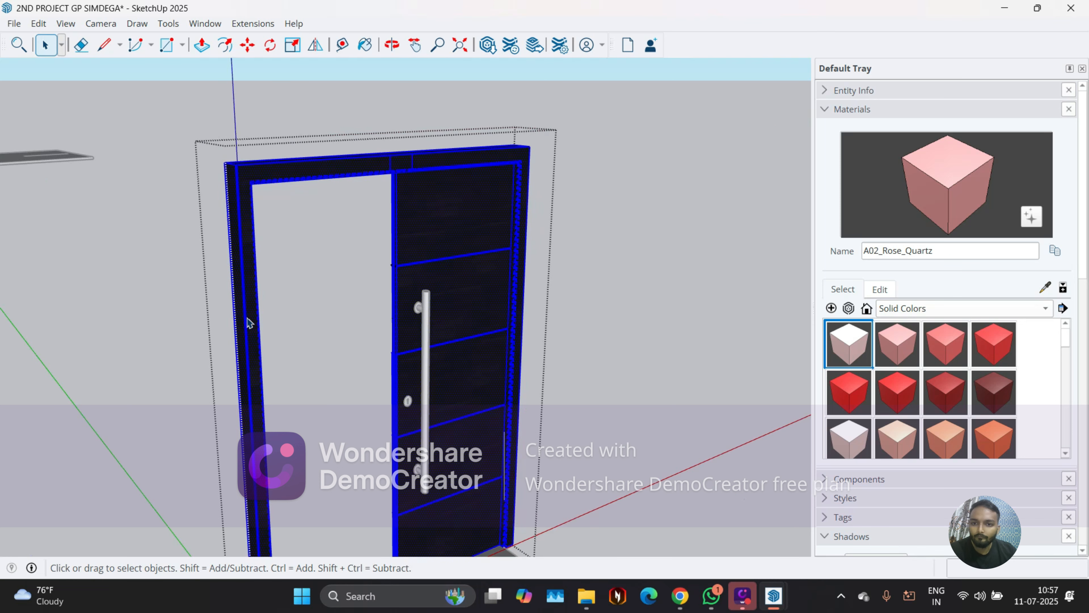
double_click(257, 320)
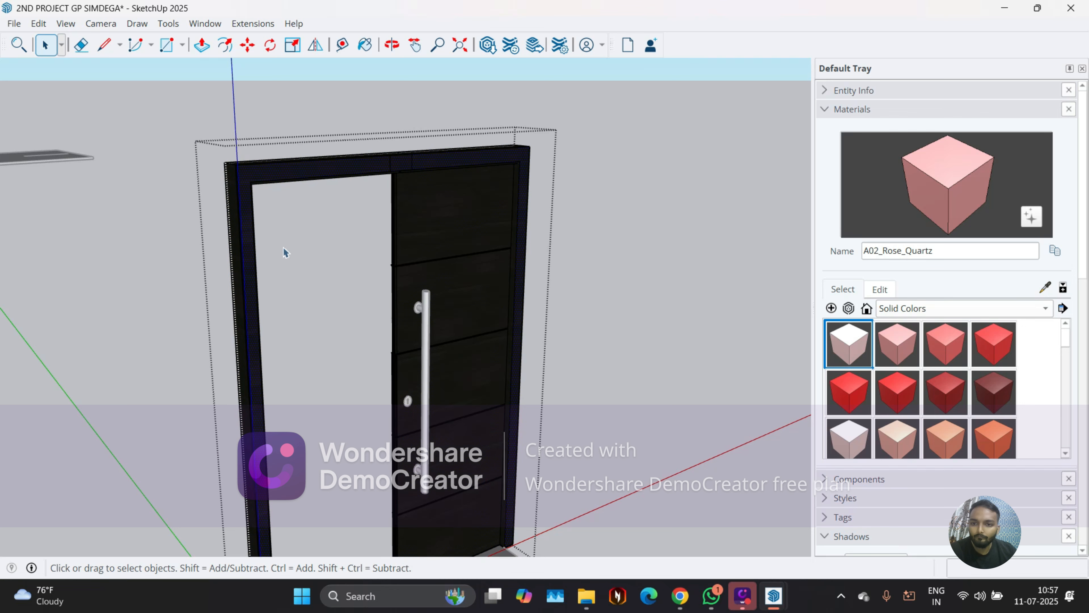
middle_drag(309, 197, 182, 188)
scroll(211, 197, up, 2)
scroll(183, 187, up, 2)
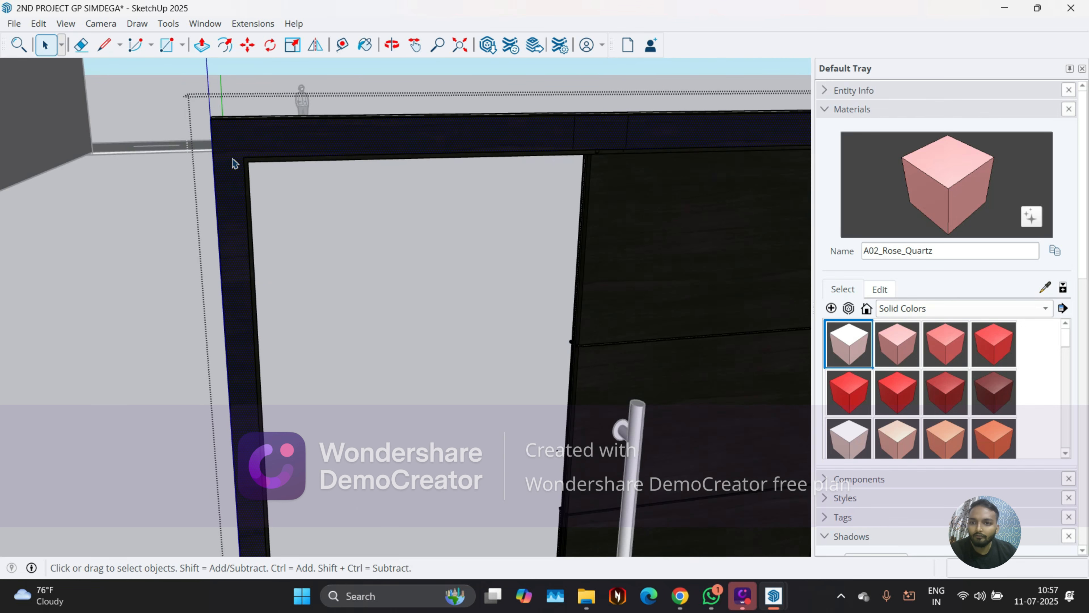
scroll(238, 161, up, 2)
middle_drag(240, 158, 180, 137)
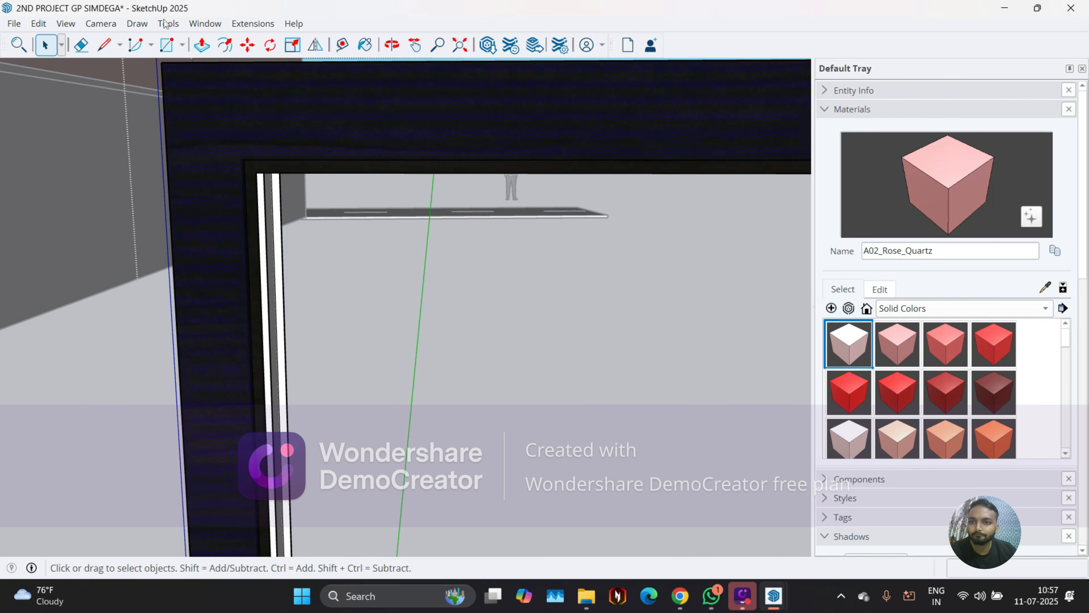
key(p)
click(98, 51)
click(240, 158)
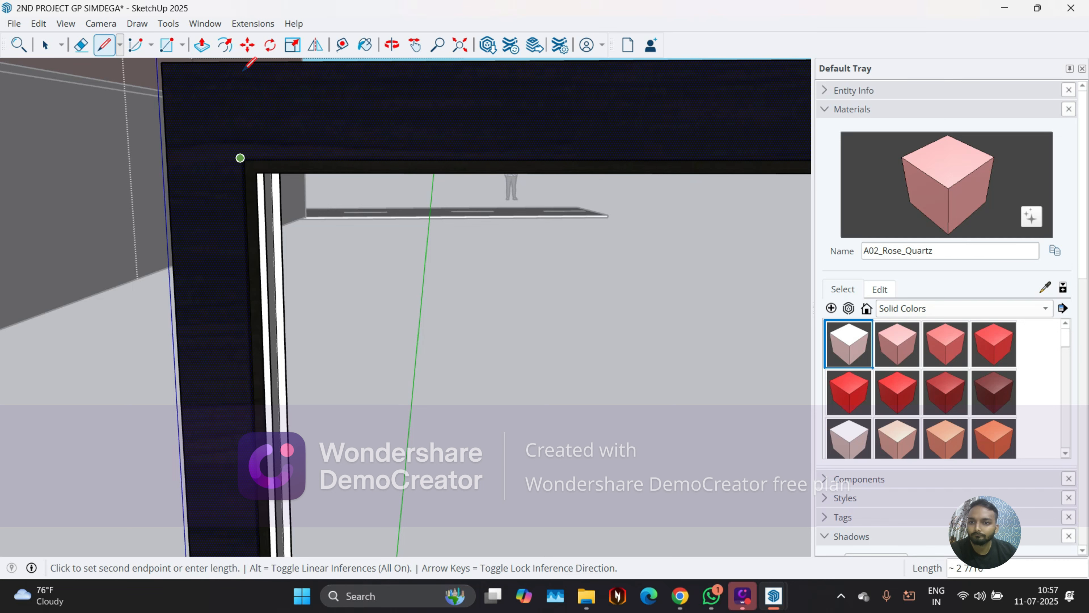
key(space)
Examine the inner side of the frame's jamb and head where the left leaf was removed
scroll(249, 219, down, 1)
middle_drag(236, 236, 198, 260)
scroll(243, 192, down, 2)
scroll(198, 261, down, 2)
scroll(300, 275, up, 2)
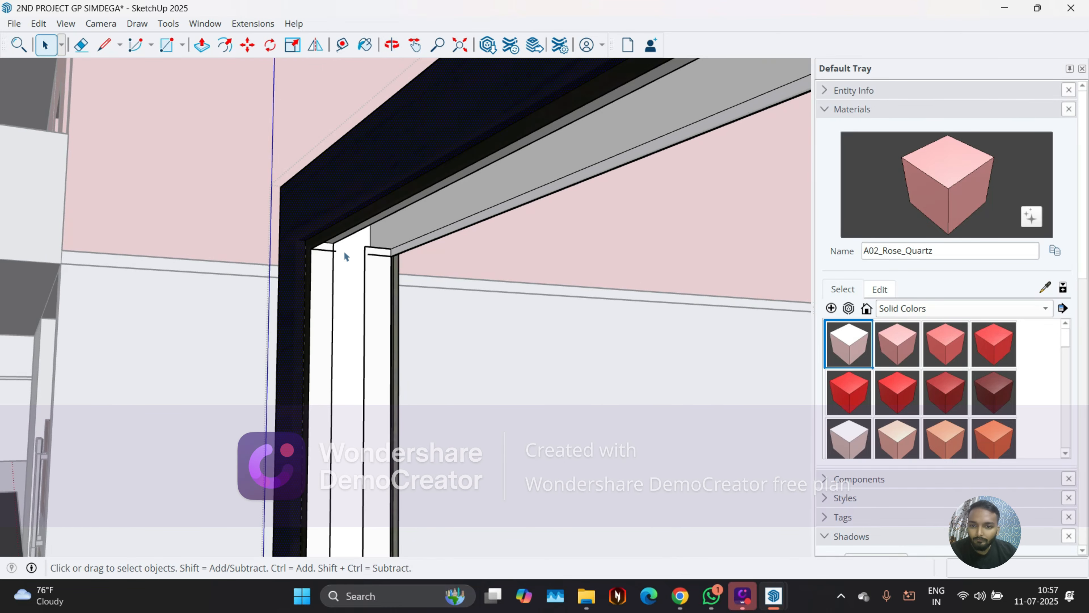
scroll(345, 251, up, 2)
middle_drag(352, 252, 235, 265)
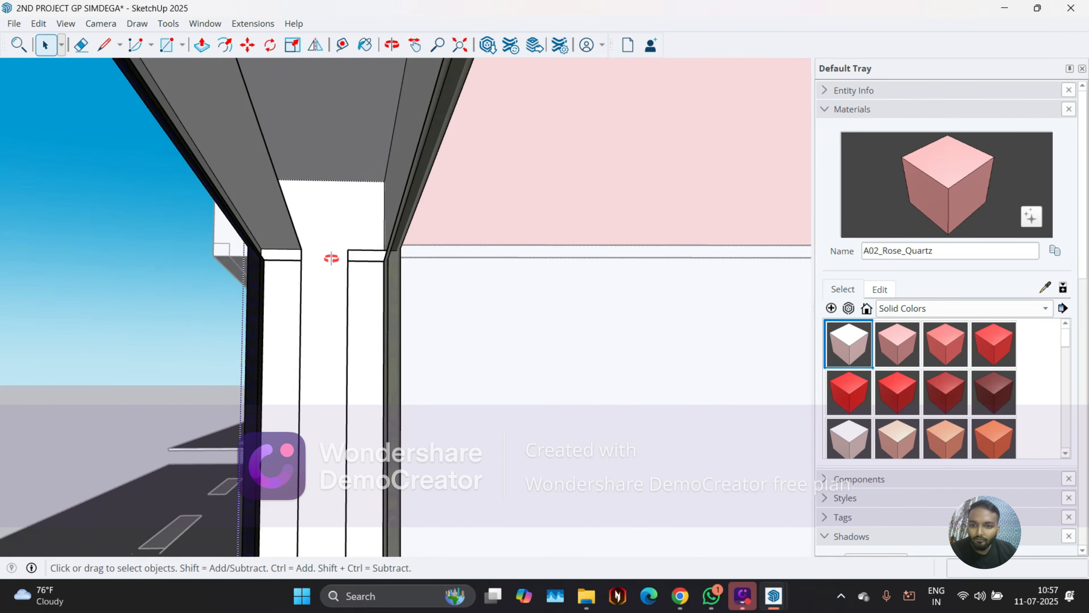
middle_drag(328, 253, 383, 294)
scroll(218, 253, down, 6)
middle_drag(218, 255, 482, 363)
scroll(292, 302, down, 2)
scroll(482, 382, up, 5)
key(Escape)
scroll(289, 317, down, 3)
scroll(545, 380, up, 3)
scroll(545, 384, up, 4)
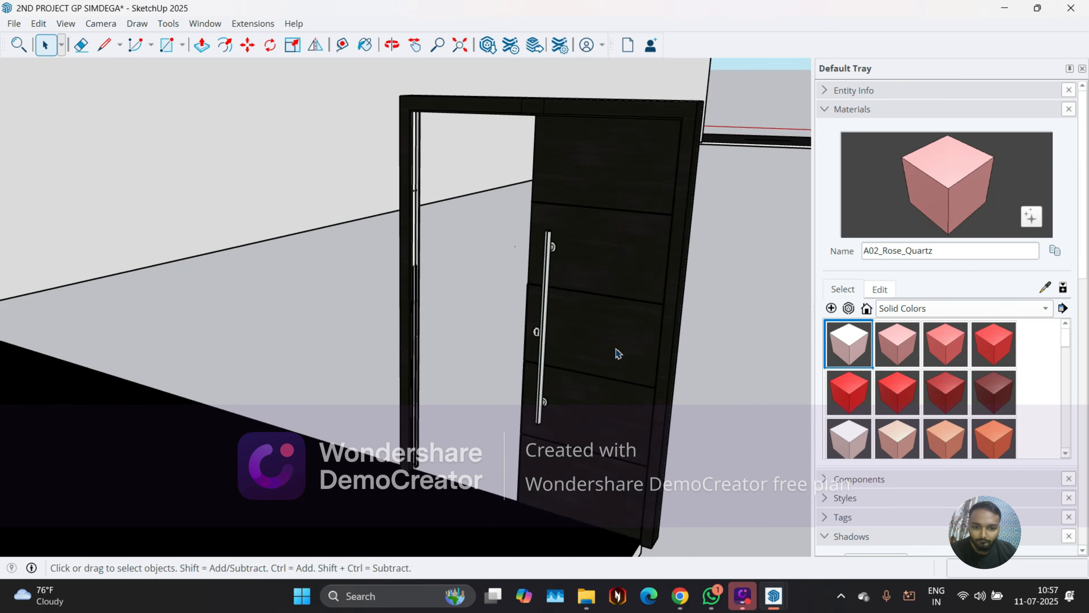
Open the door for editing and examine the remaining leaf and the frame head from below and from the front
click(603, 321)
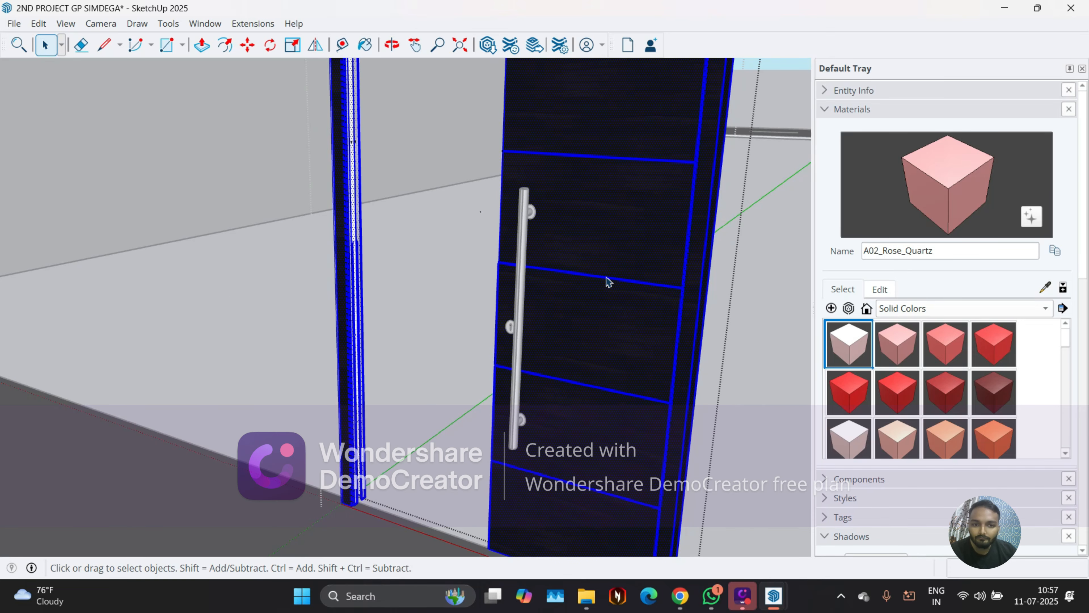
click(425, 308)
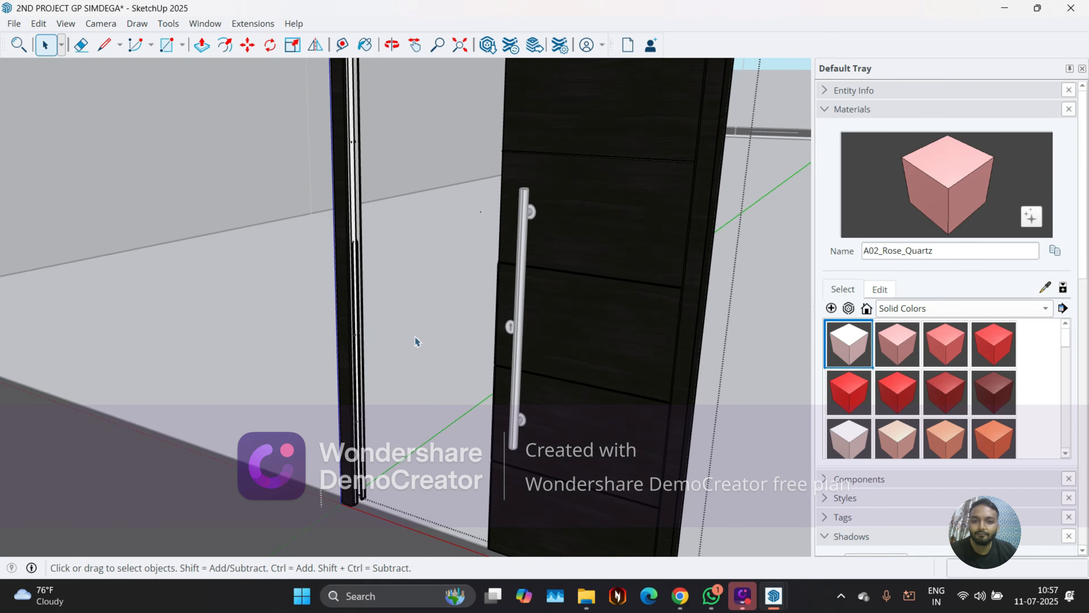
scroll(469, 324, down, 5)
middle_drag(469, 325, 403, 159)
scroll(411, 167, up, 5)
scroll(407, 163, down, 3)
scroll(603, 126, up, 6)
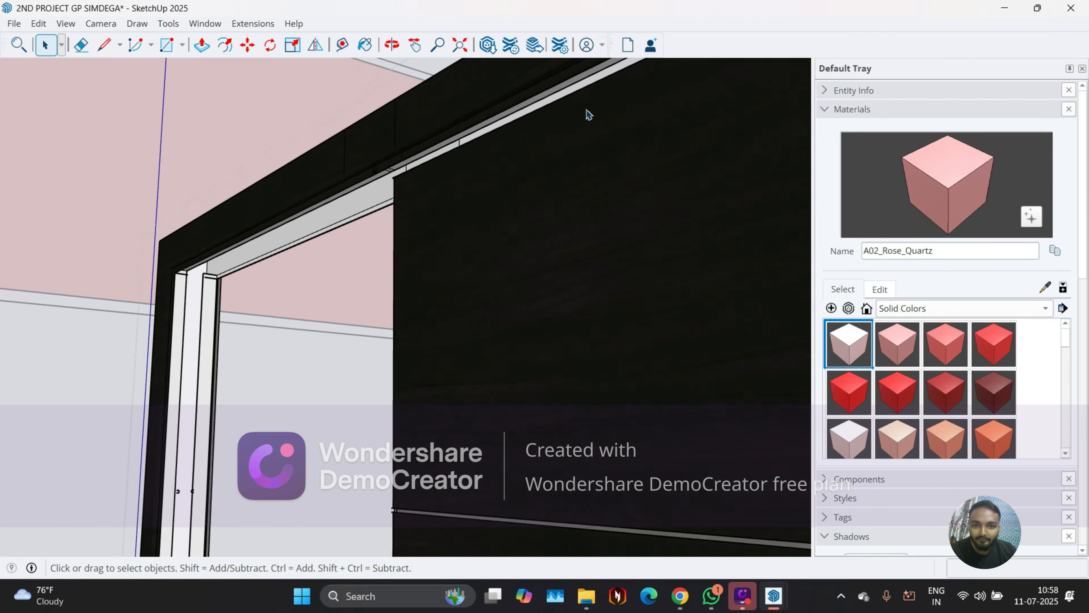
scroll(589, 113, up, 1)
scroll(463, 180, down, 8)
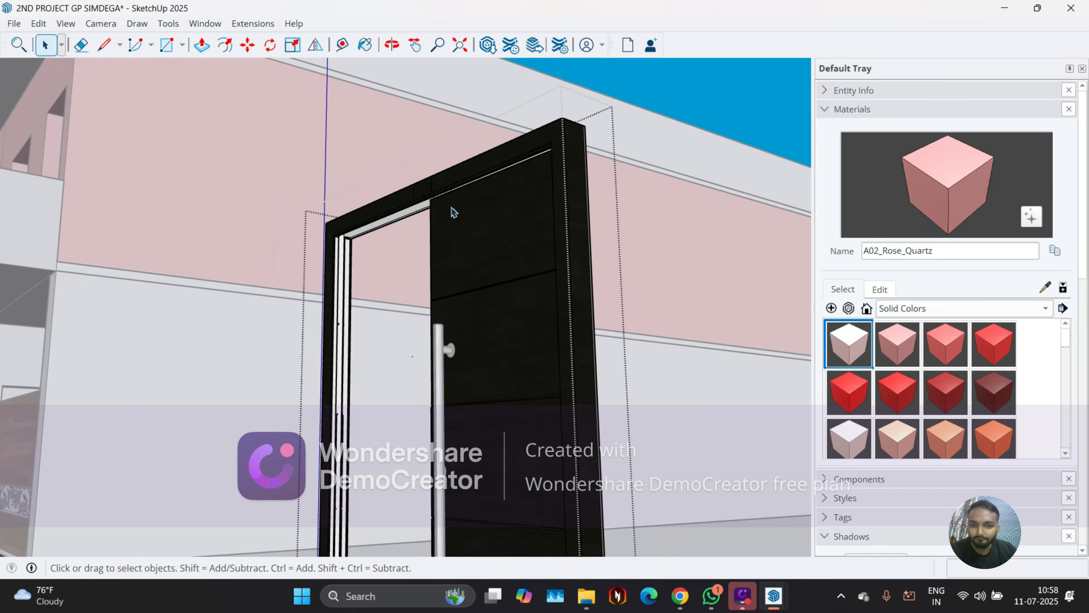
middle_drag(452, 211, 493, 287)
scroll(436, 264, down, 5)
scroll(488, 284, up, 8)
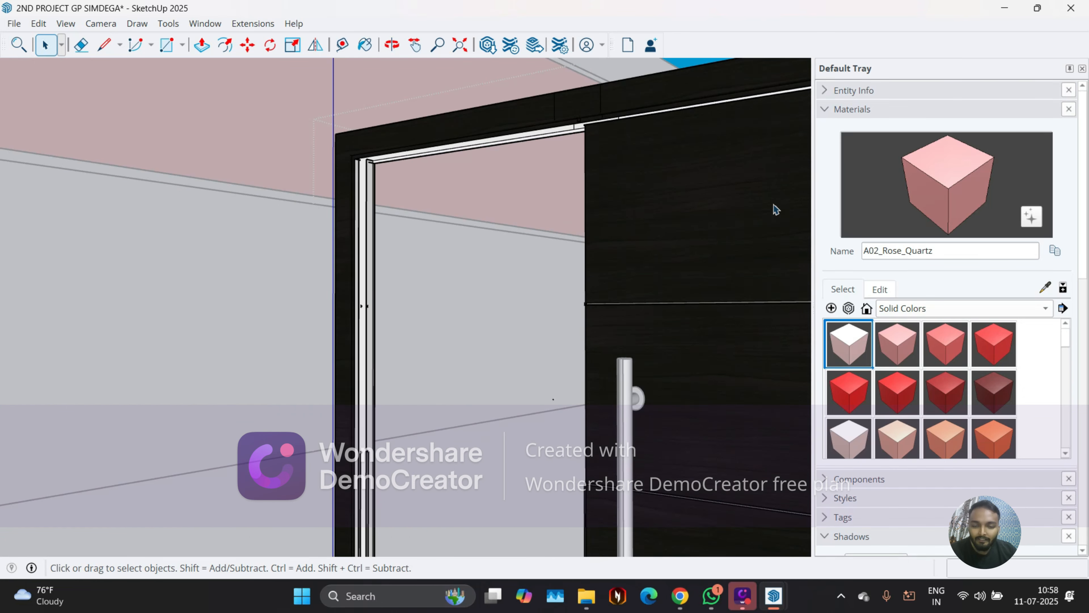
scroll(384, 320, down, 8)
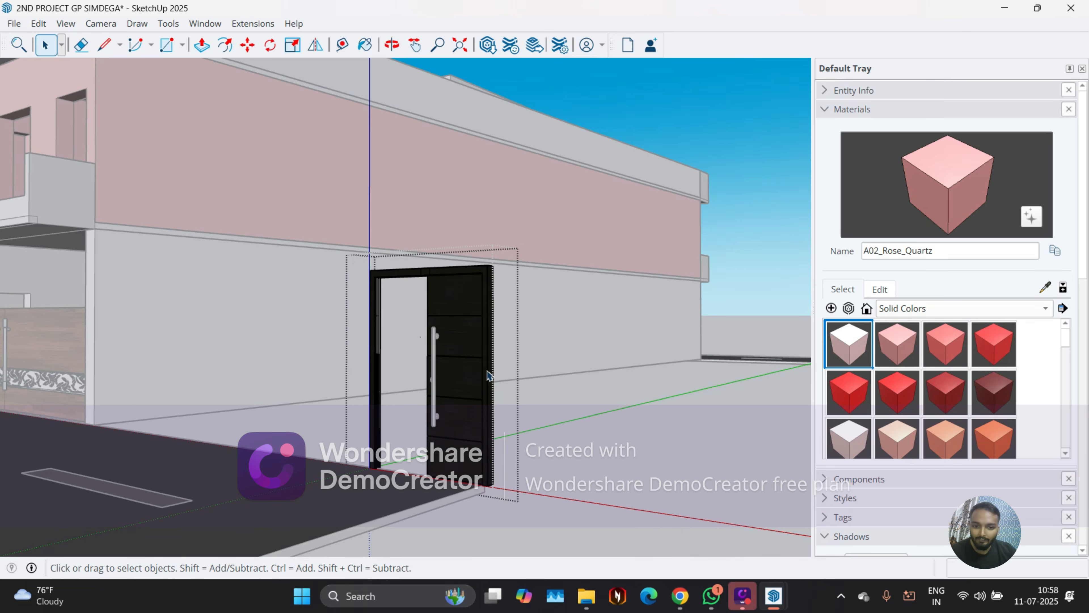
middle_drag(488, 375, 514, 287)
scroll(516, 283, up, 5)
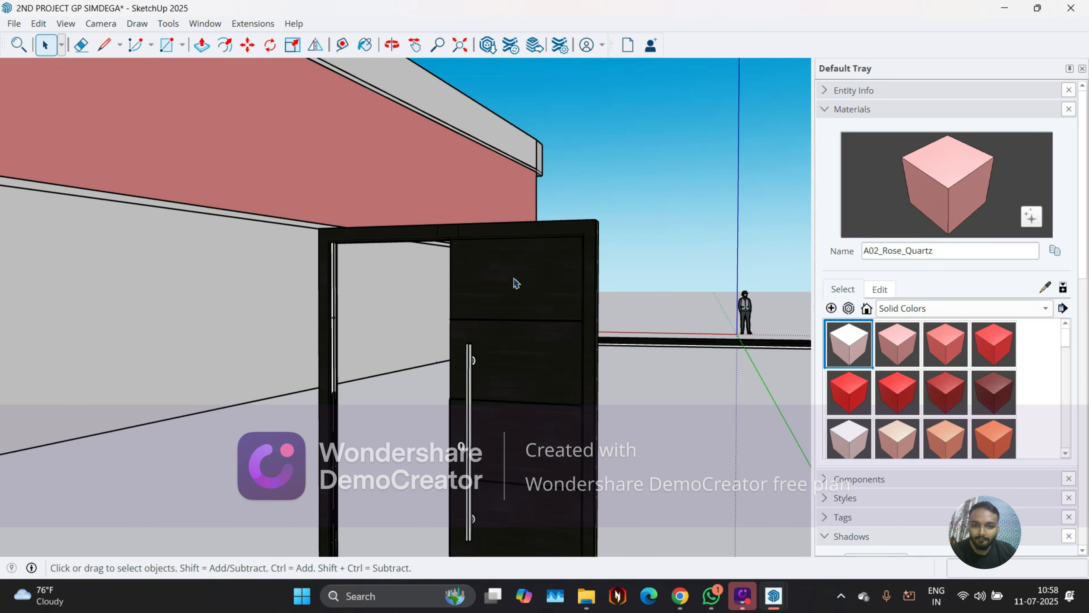
scroll(498, 244, up, 3)
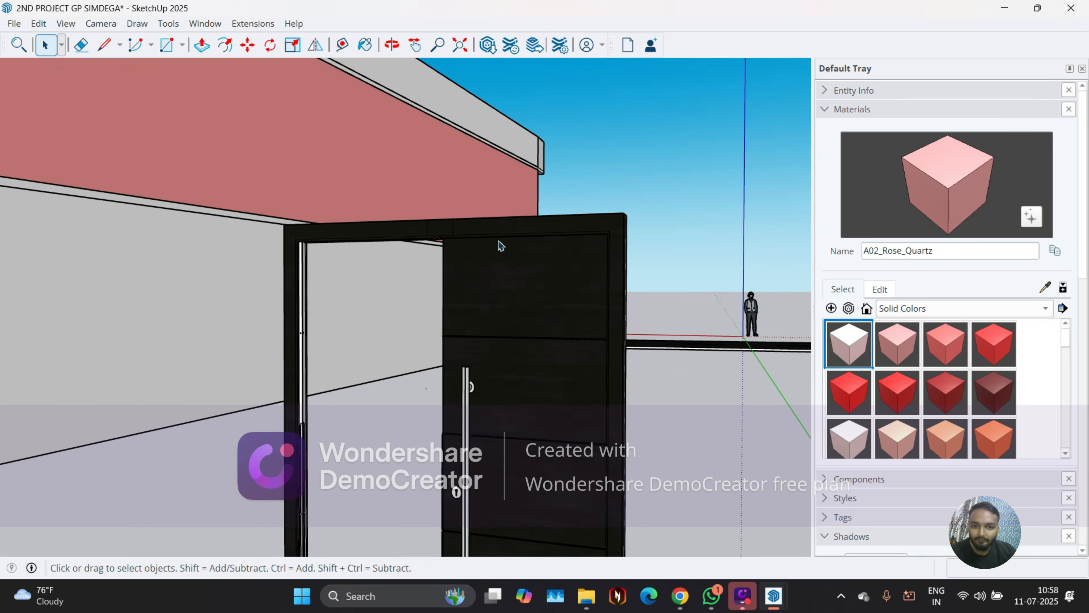
Undo the edits that removed the left leaf's panels, pull handle and lock from the black door, and close its editing context
click(453, 317)
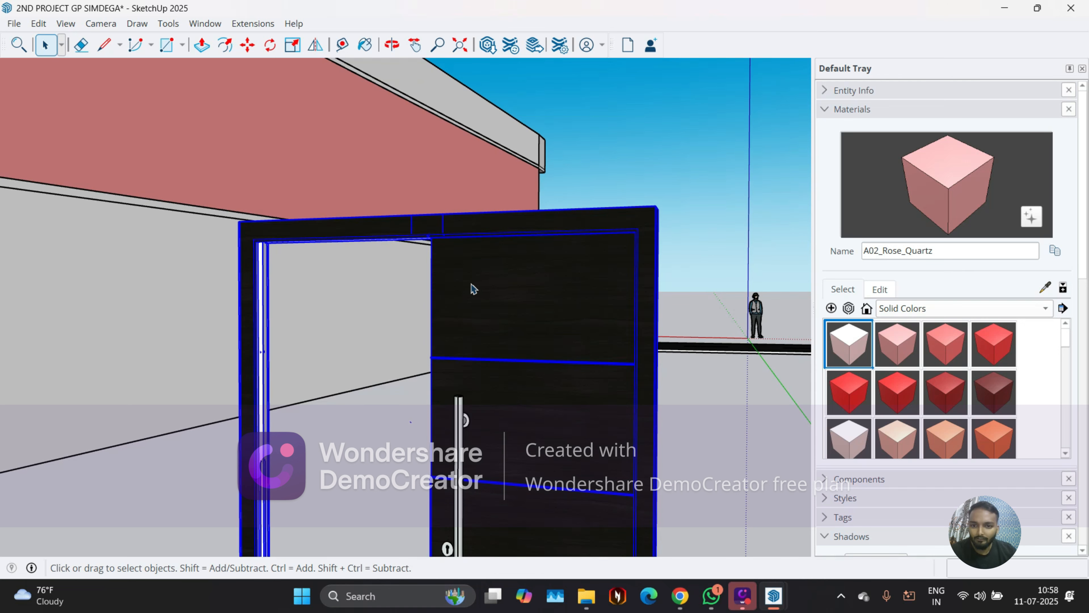
middle_drag(452, 244, 561, 255)
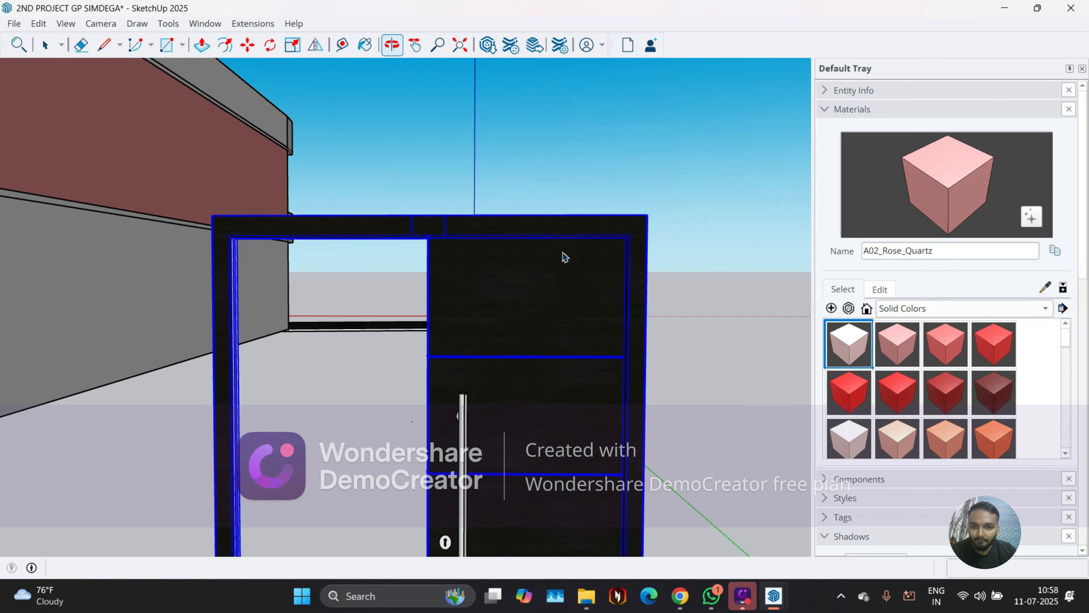
scroll(422, 303, down, 5)
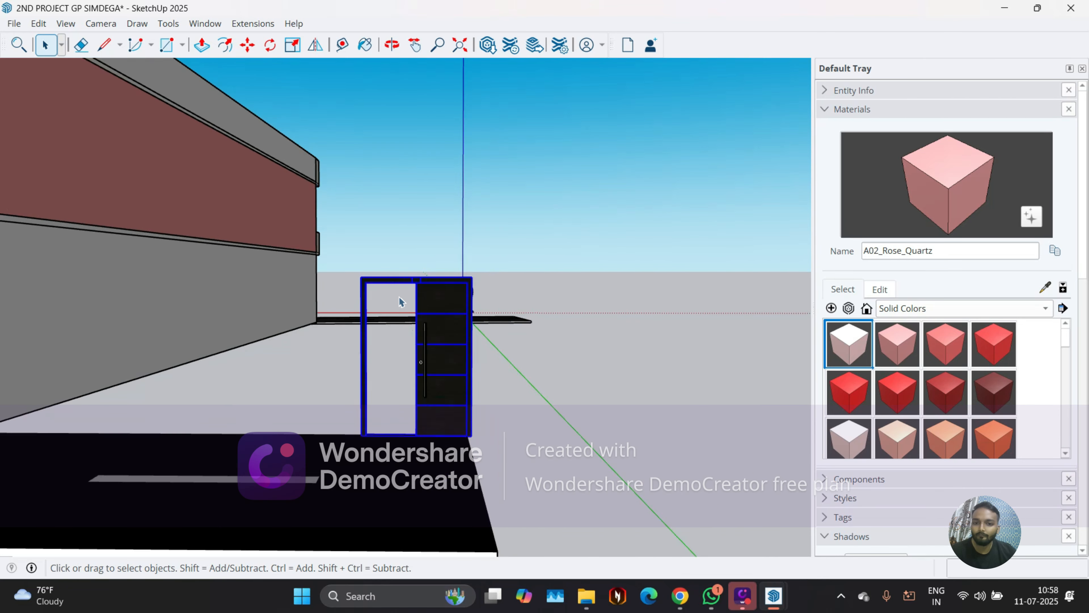
click(399, 297)
key(ctrl+z)
key(ctrl+z)
key(ctrl+z)
key(ctrl+z)
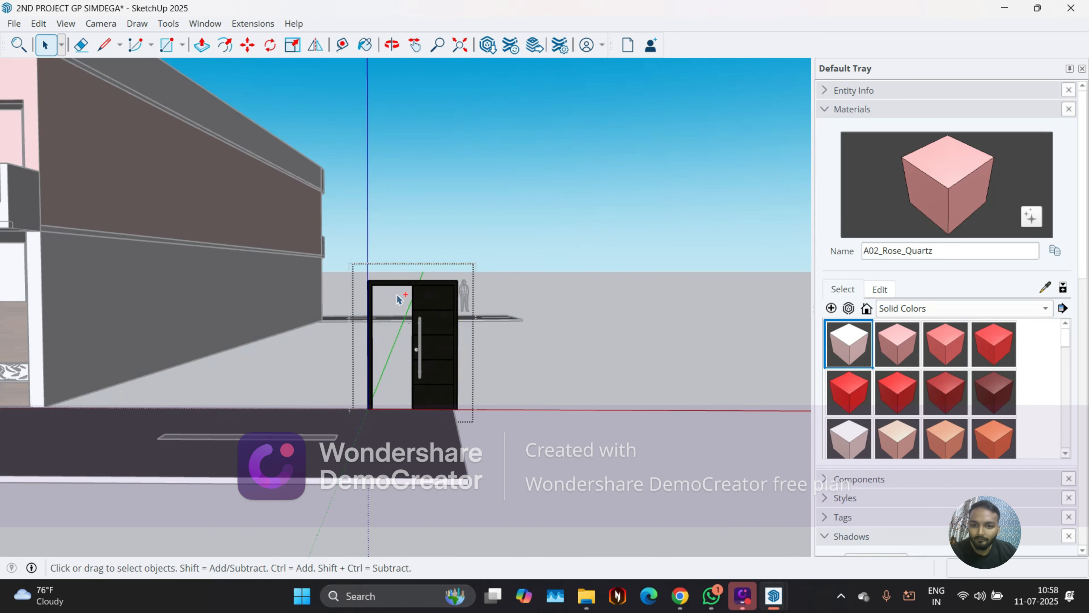
key(ctrl+z)
key(ctrl+z)
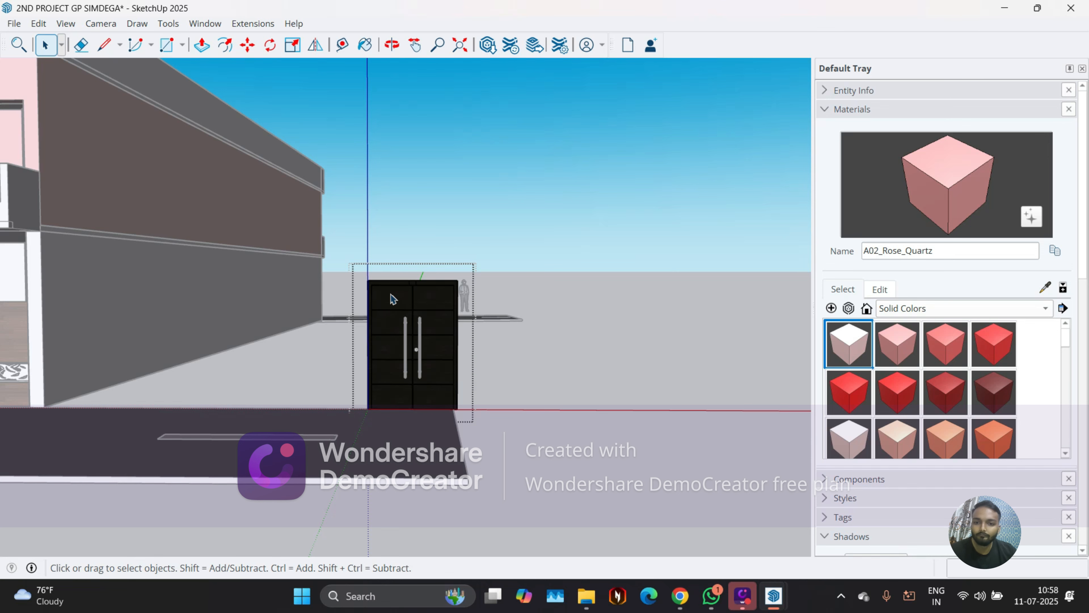
key(Escape)
Open the door's handle hardware for editing and select the left pull handle
scroll(413, 355, up, 5)
middle_drag(413, 355, 352, 367)
scroll(356, 363, up, 2)
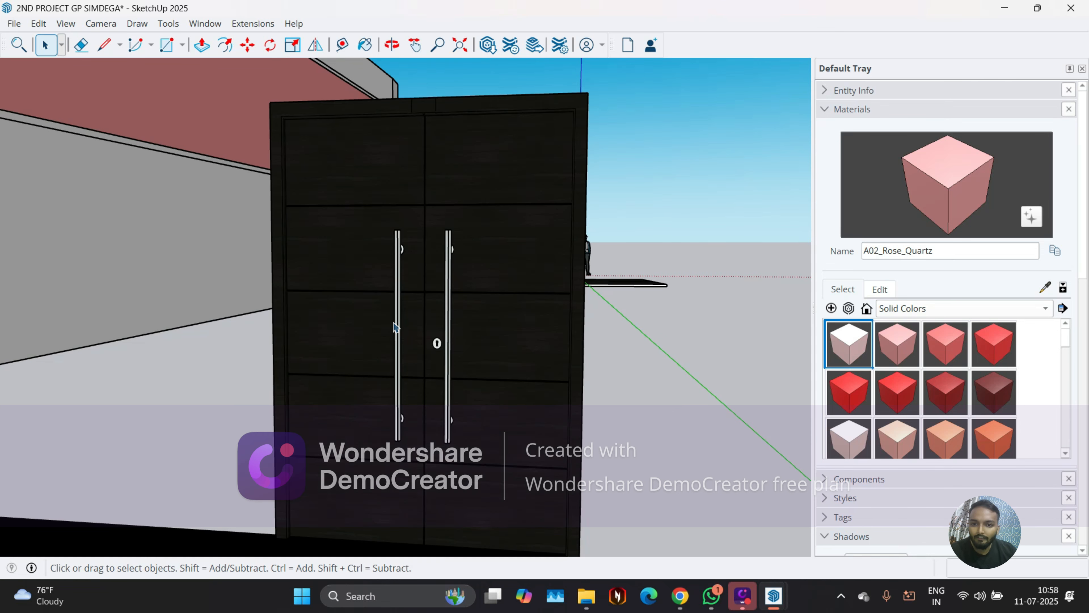
double_click(399, 314)
click(399, 311)
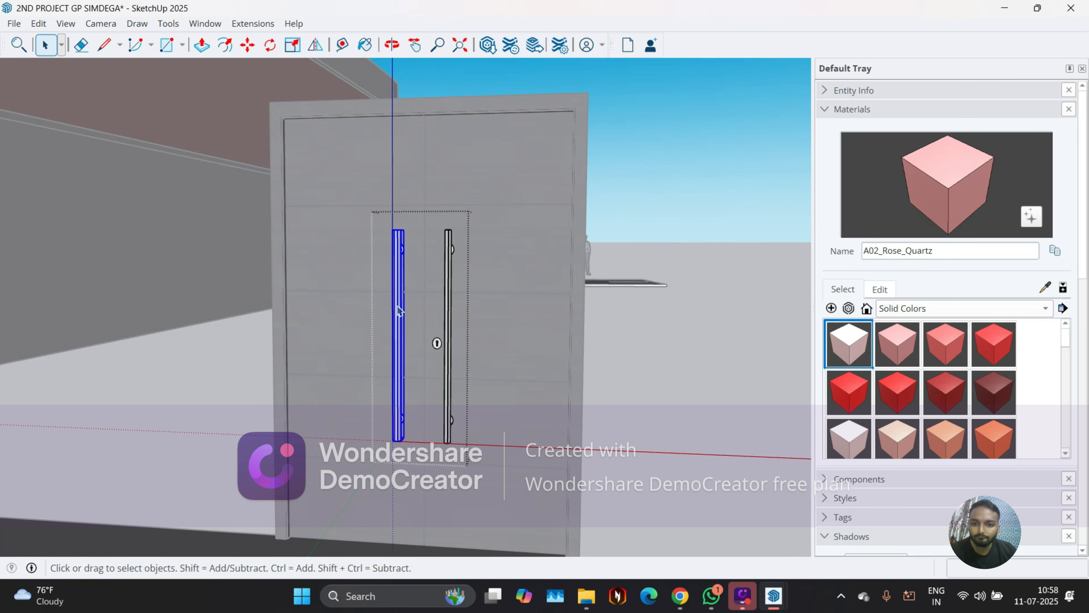
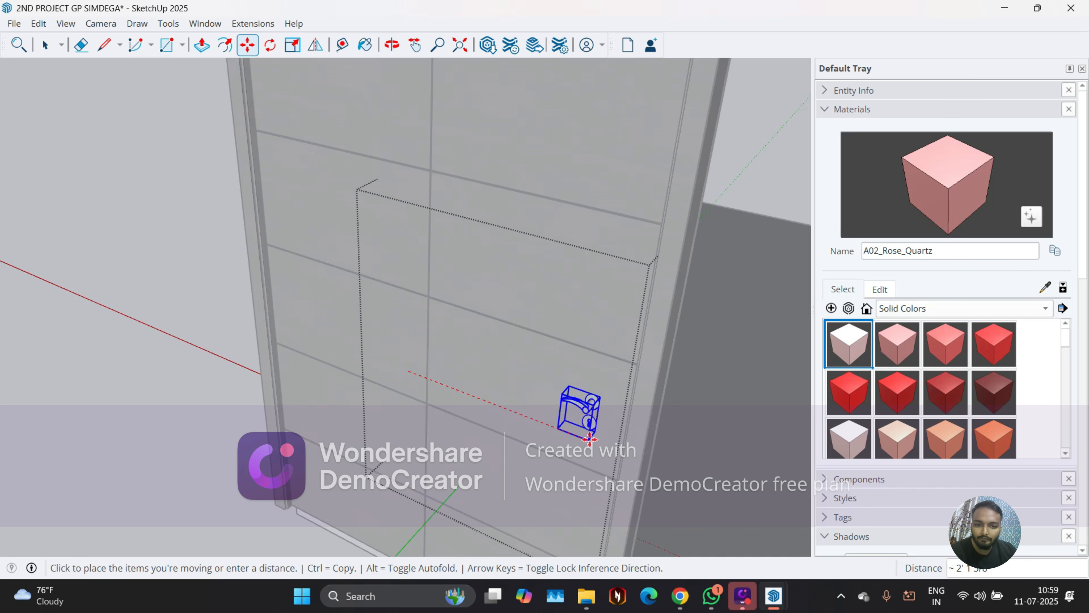
Place the lock beside the remaining pull handle along the red axis and close the hardware's editing context
click(595, 435)
middle_drag(595, 435, 3, 385)
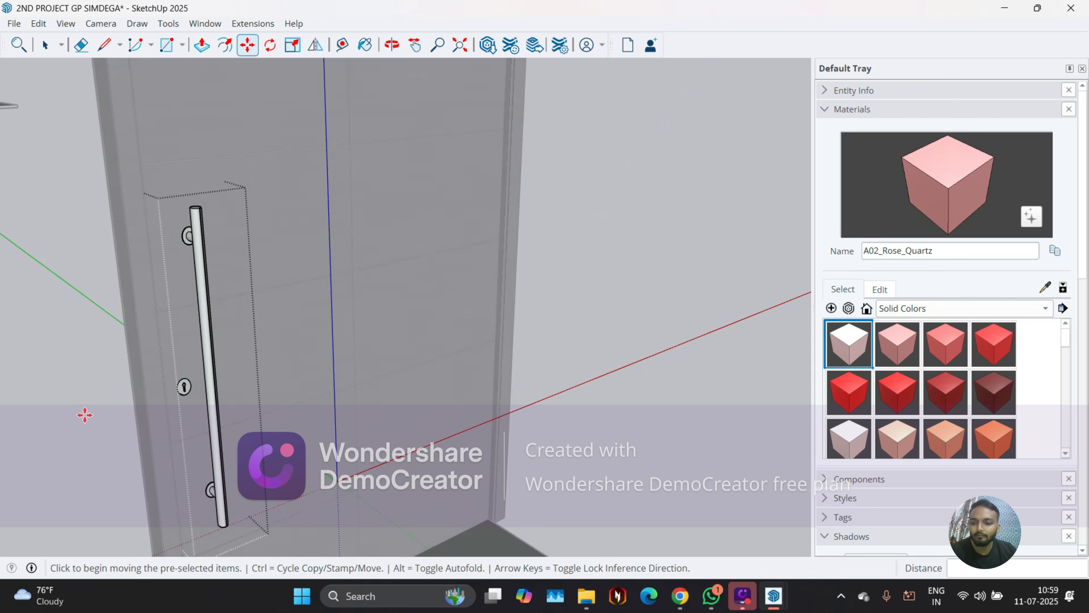
key(space)
click(68, 422)
middle_drag(68, 422, 357, 272)
click(360, 268)
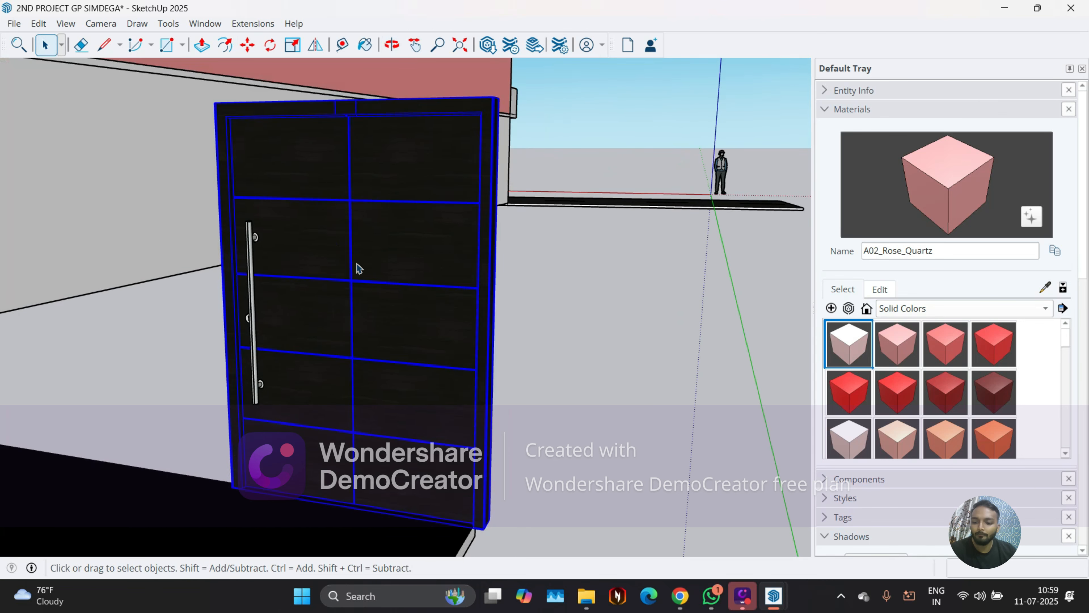
key(s)
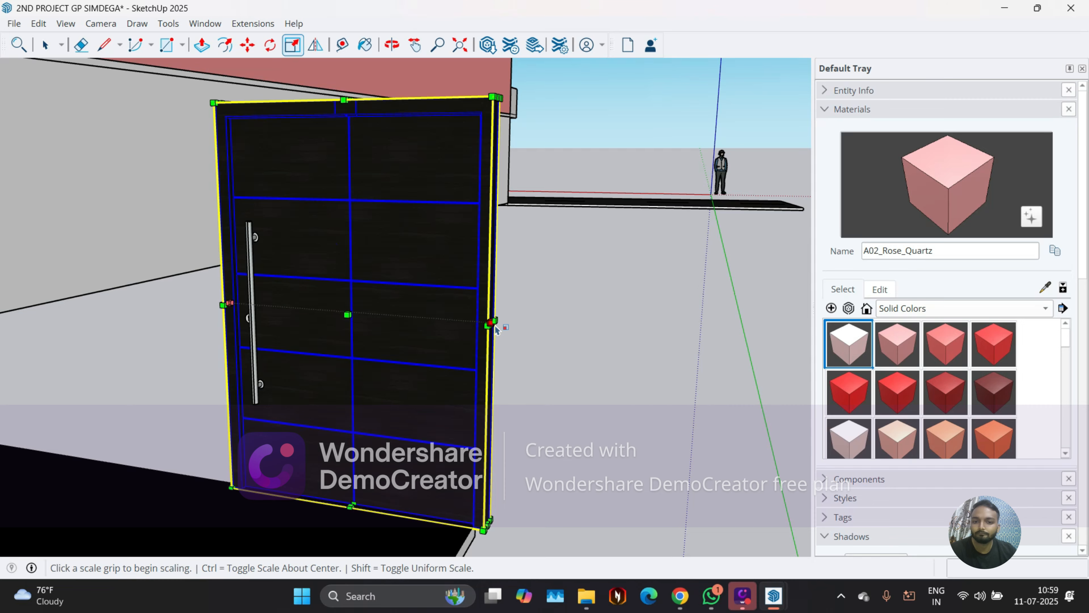
scroll(496, 328, up, 4)
click(491, 314)
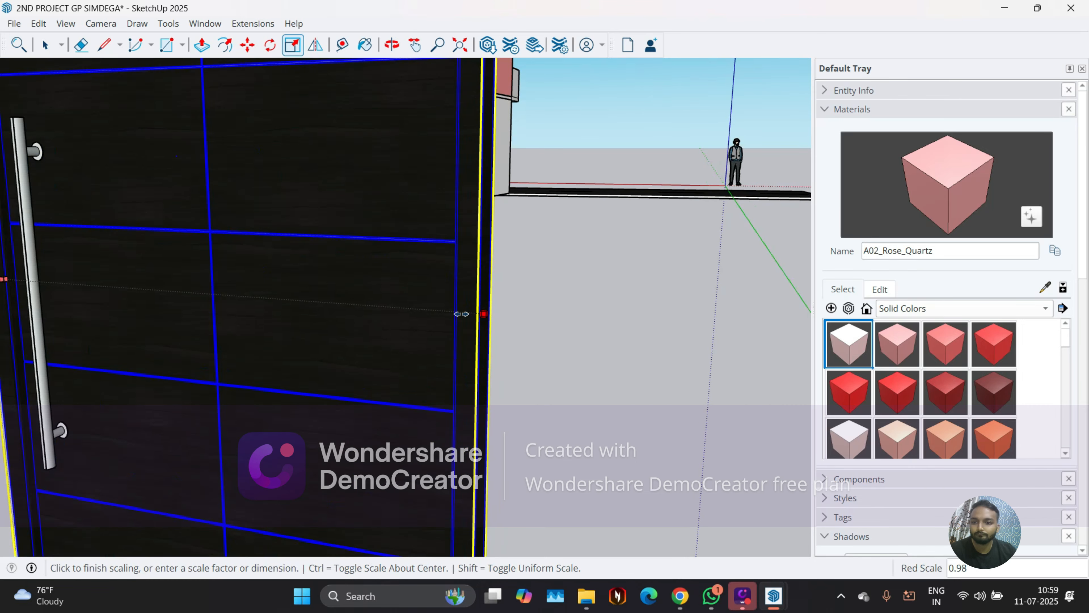
scroll(352, 303, down, 5)
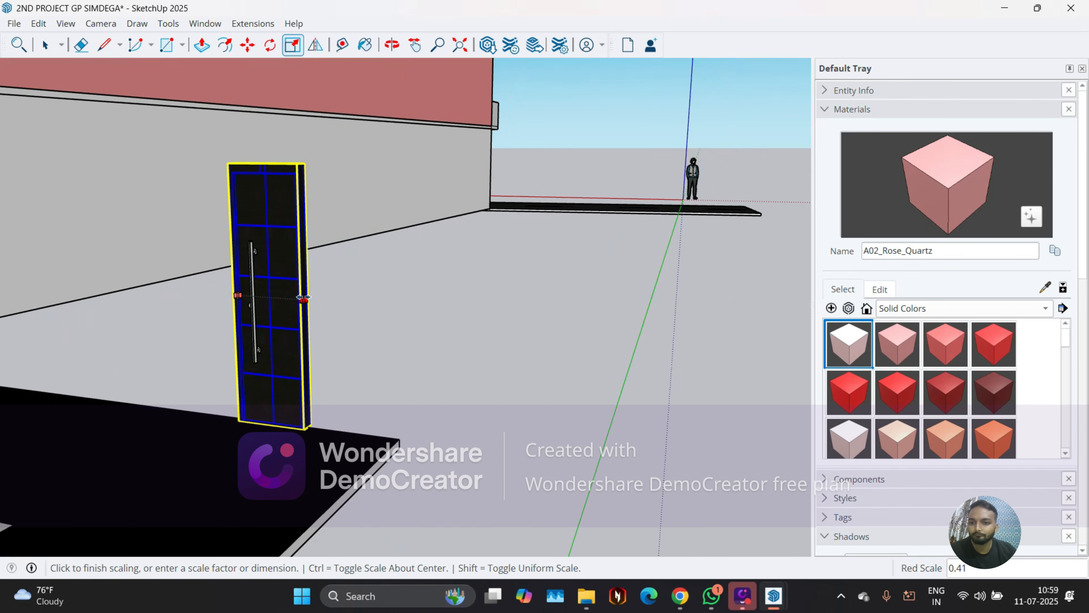
key(Escape)
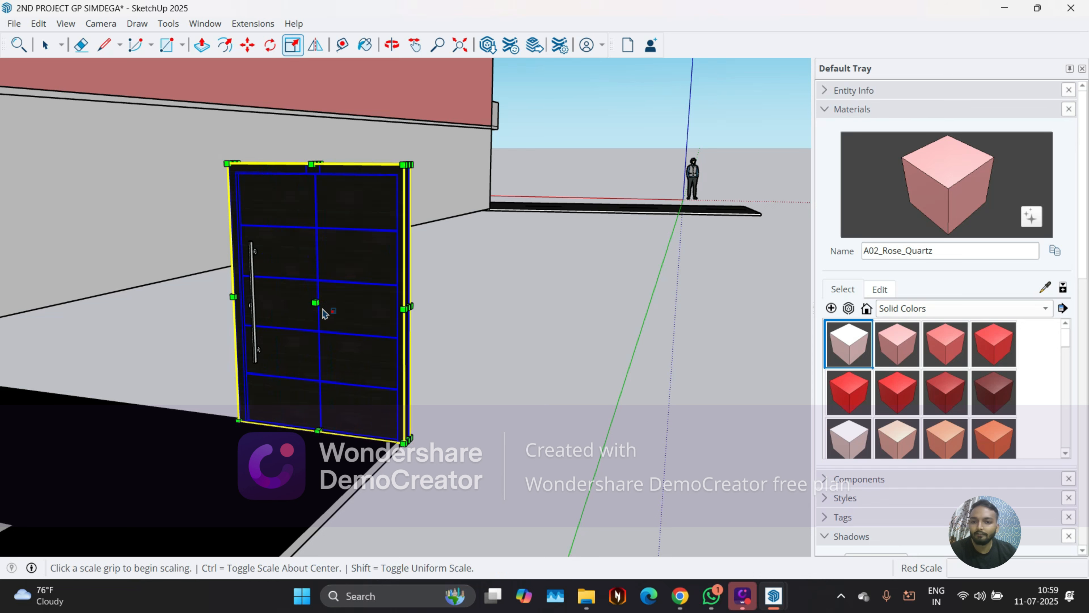
middle_drag(239, 330, 338, 302)
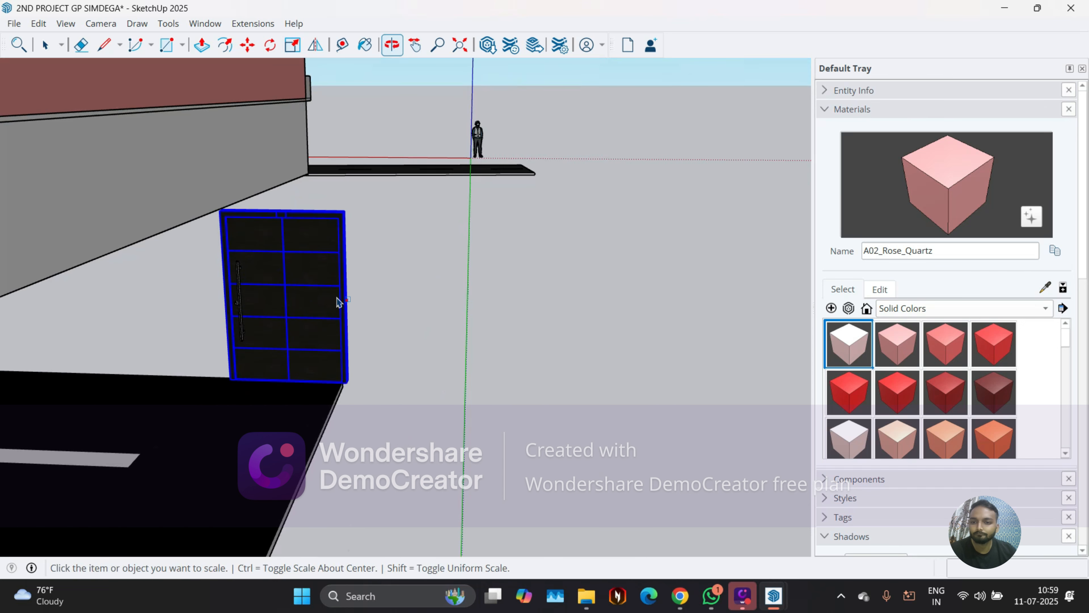
key(space)
scroll(318, 328, down, 2)
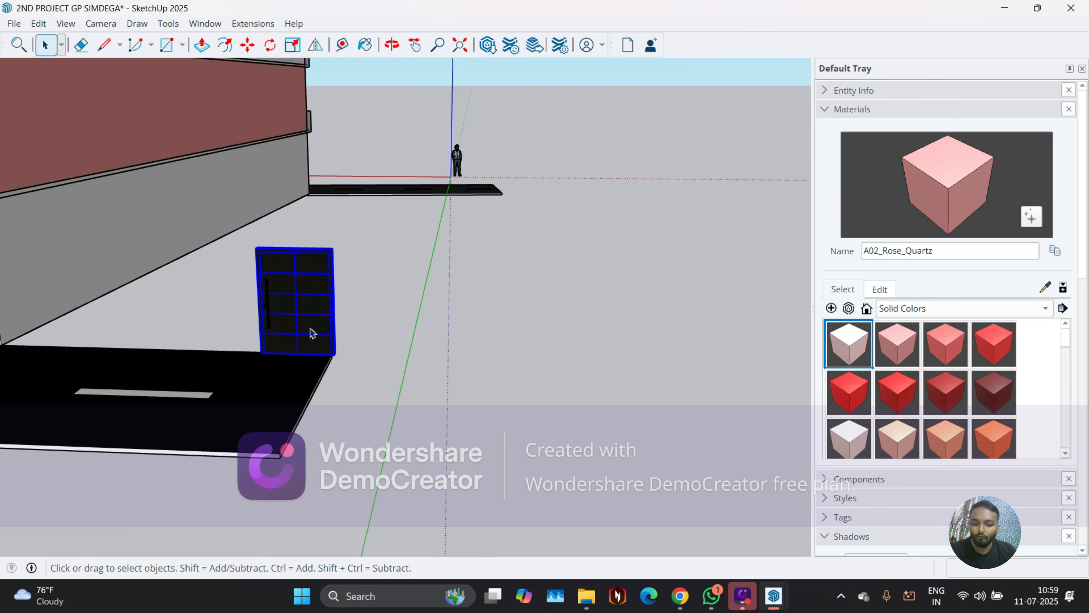
key(m)
key(Escape)
key(space)
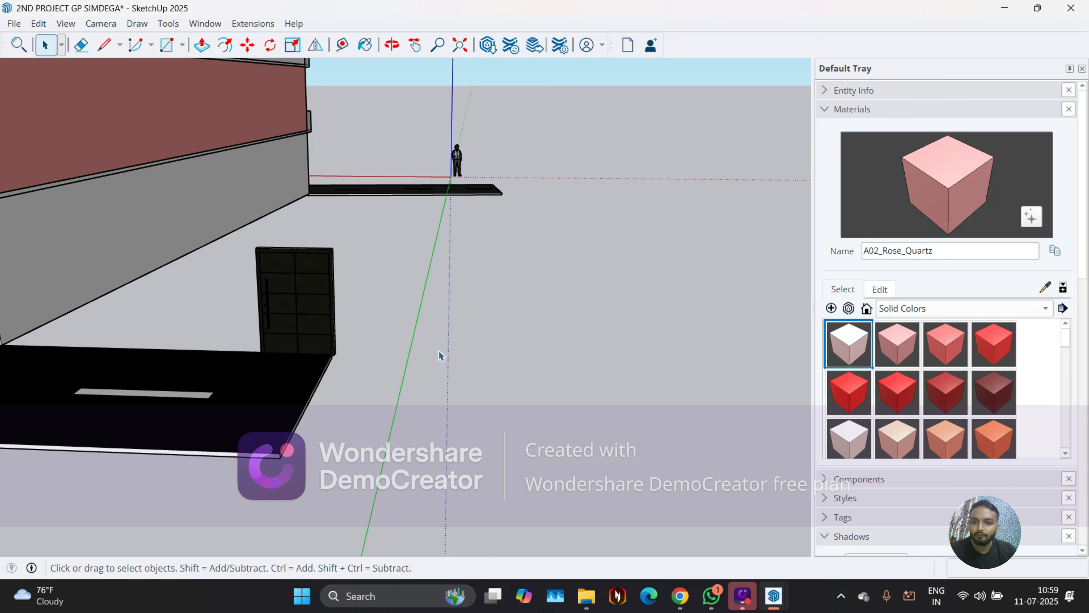
Select the whole door together with its handle and lock and make them one group
middle_drag(439, 350, 409, 221)
drag(433, 205, 411, 196)
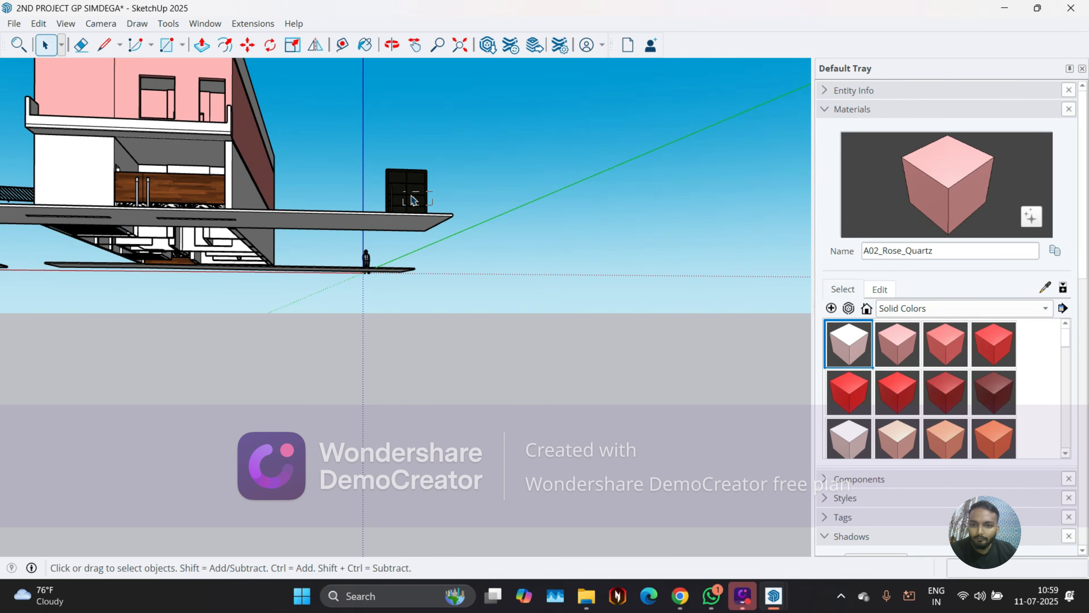
drag(378, 151, 378, 151)
right_click(393, 194)
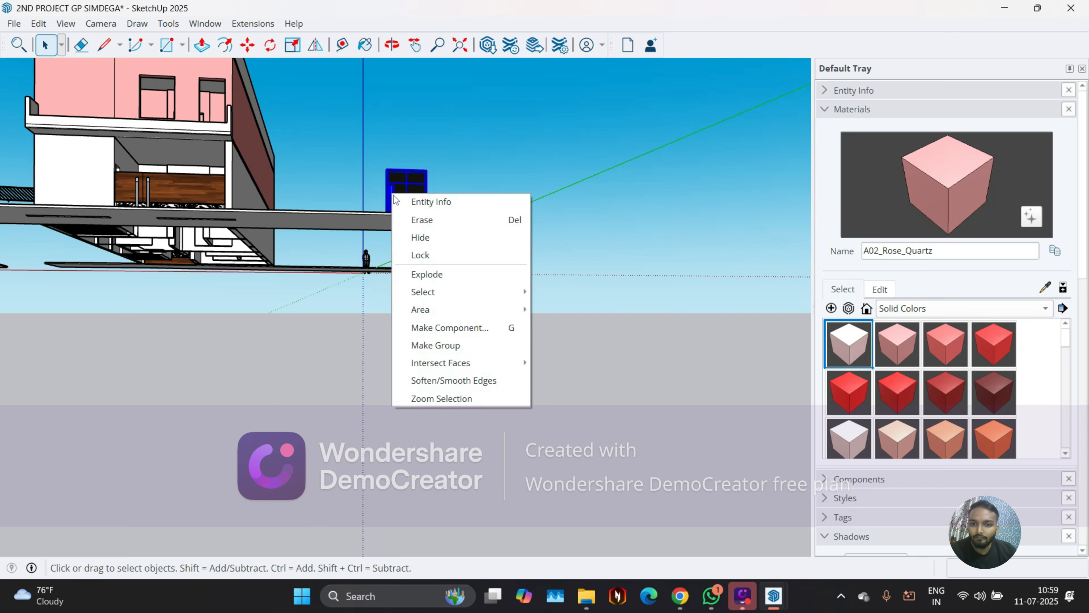
click(451, 346)
Move the grouped door by its lower corner from the road's edge to the first-floor balcony's door opening
middle_drag(484, 285, 143, 284)
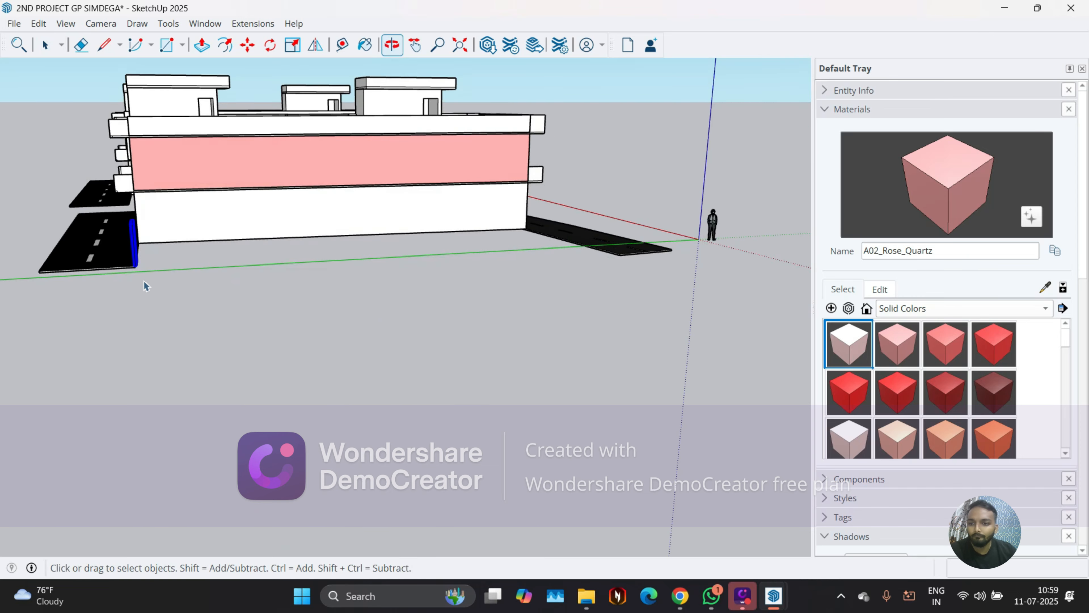
scroll(129, 258, up, 5)
middle_drag(109, 229, 300, 300)
scroll(712, 369, up, 8)
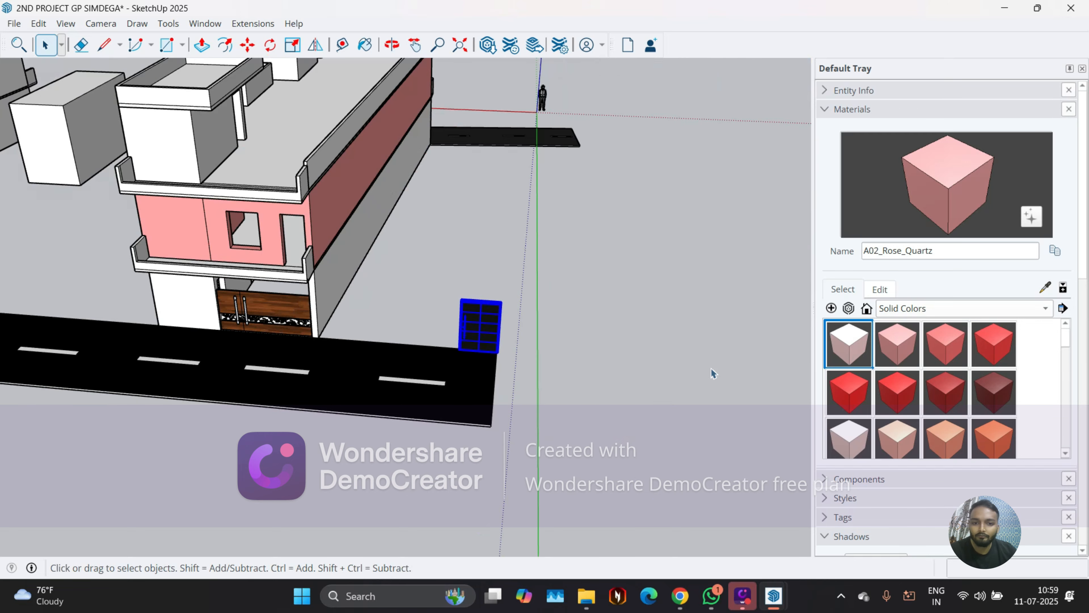
key(m)
middle_drag(540, 385, 377, 326)
scroll(469, 312, up, 6)
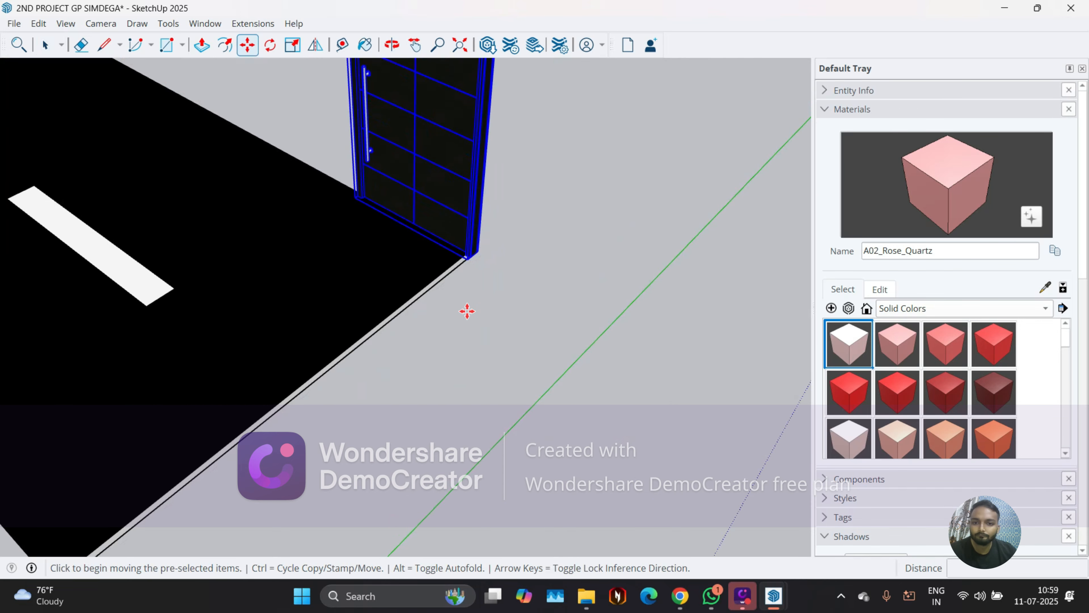
click(486, 226)
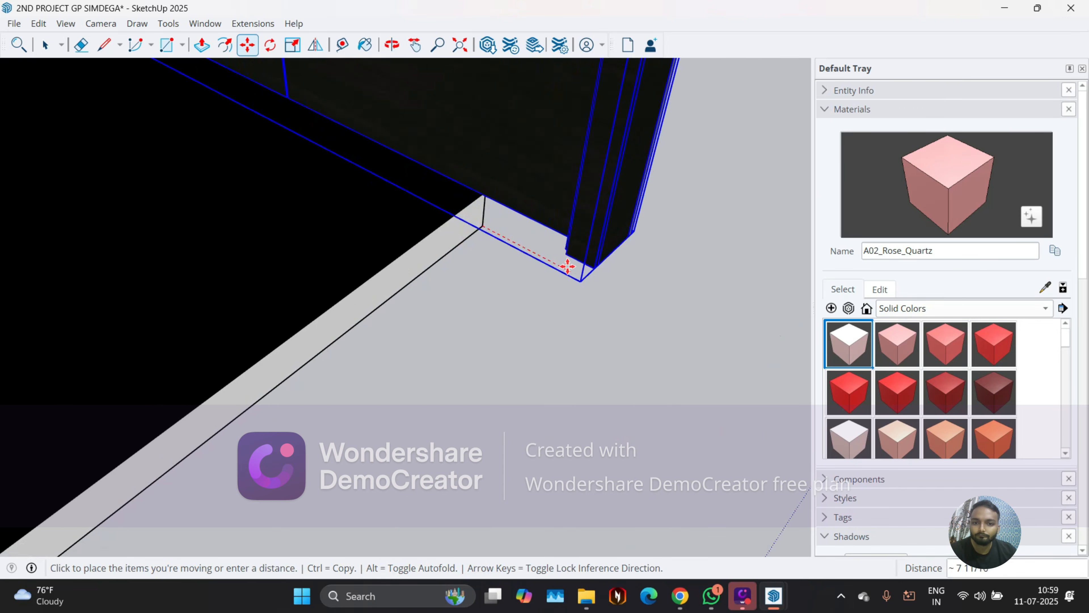
scroll(637, 286, down, 10)
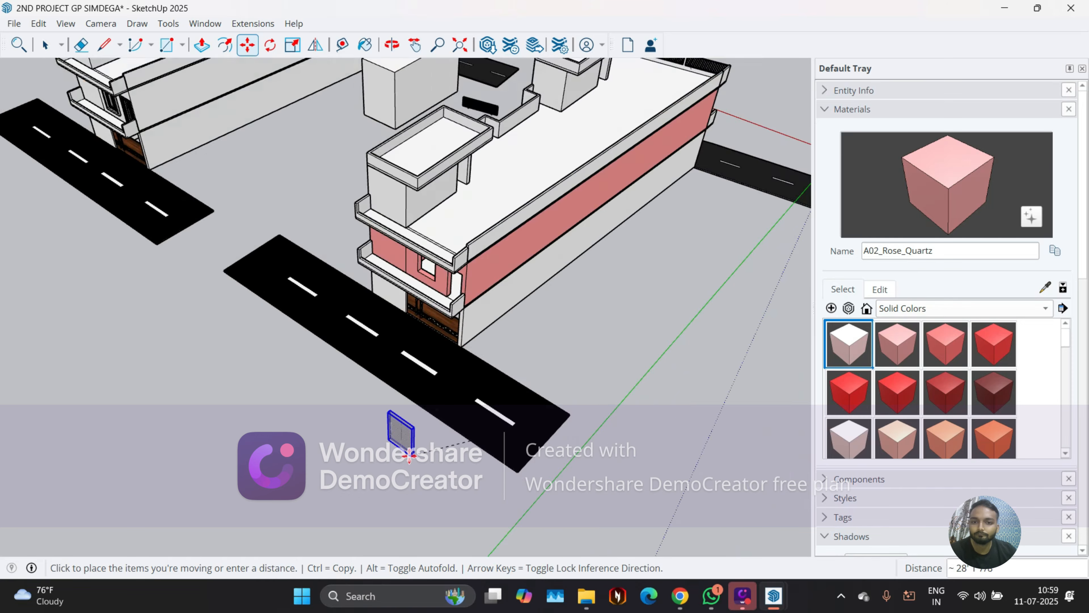
middle_drag(401, 425, 533, 294)
scroll(533, 294, up, 10)
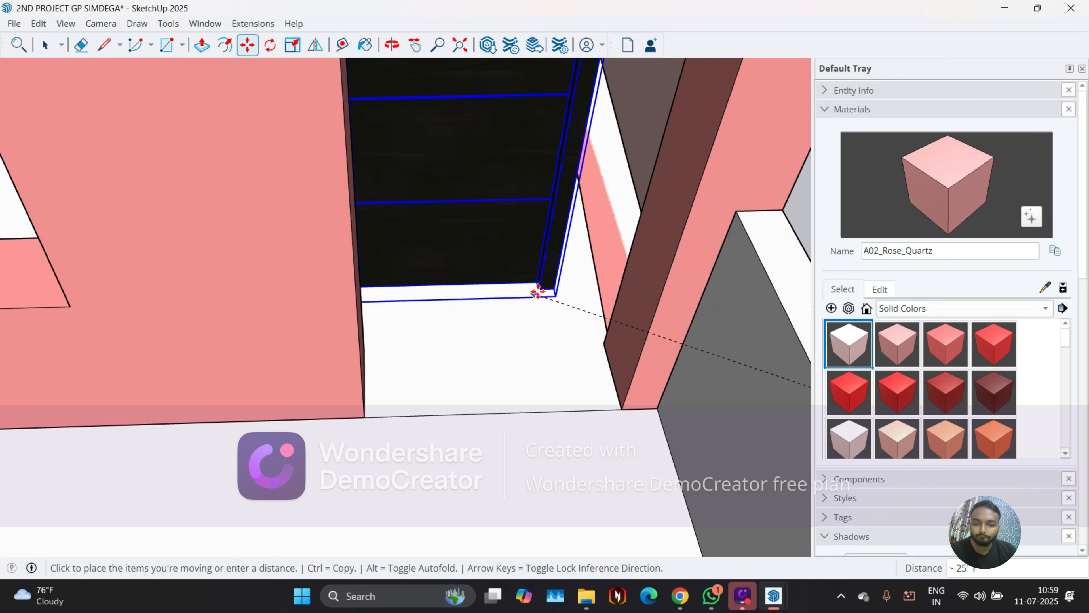
scroll(531, 278, up, 6)
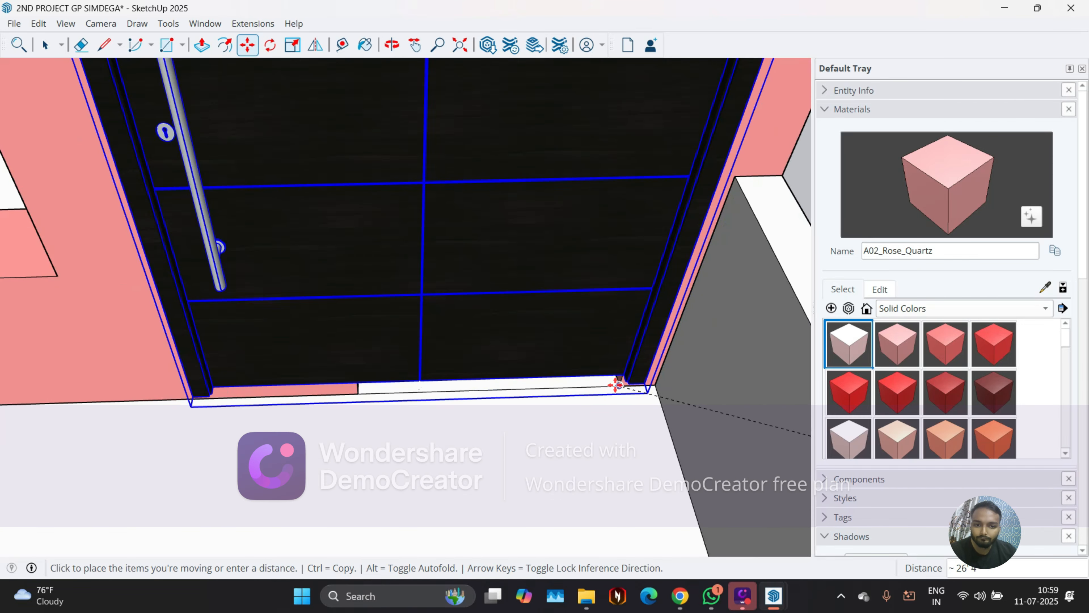
scroll(557, 388, down, 2)
click(555, 384)
scroll(555, 418, down, 5)
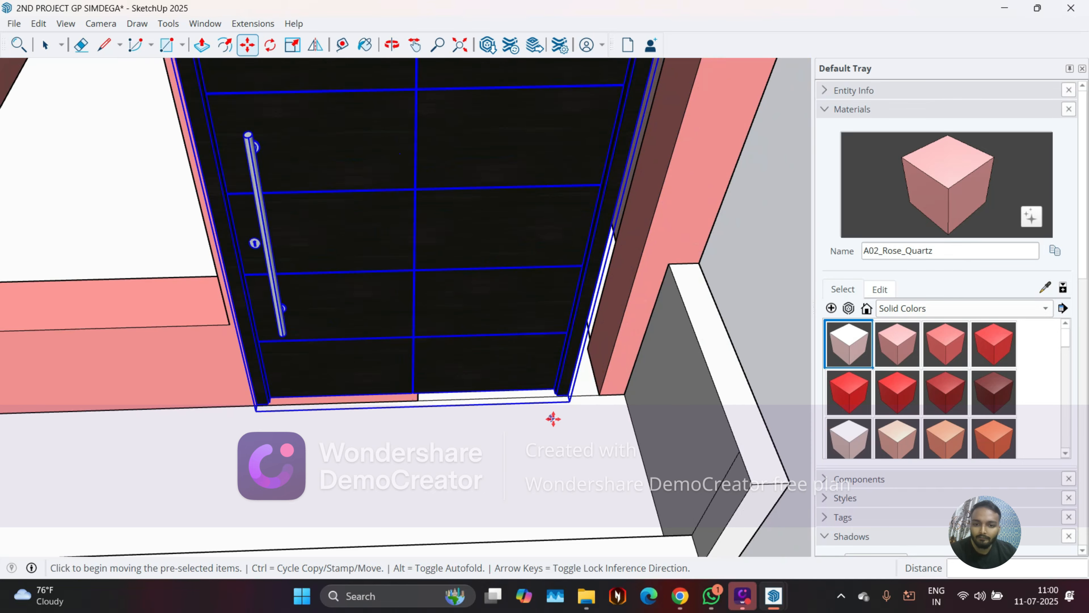
Scale the grouped door down in width and height from its upper corner to a size that fits within the balcony opening
middle_drag(551, 423, 494, 401)
key(s)
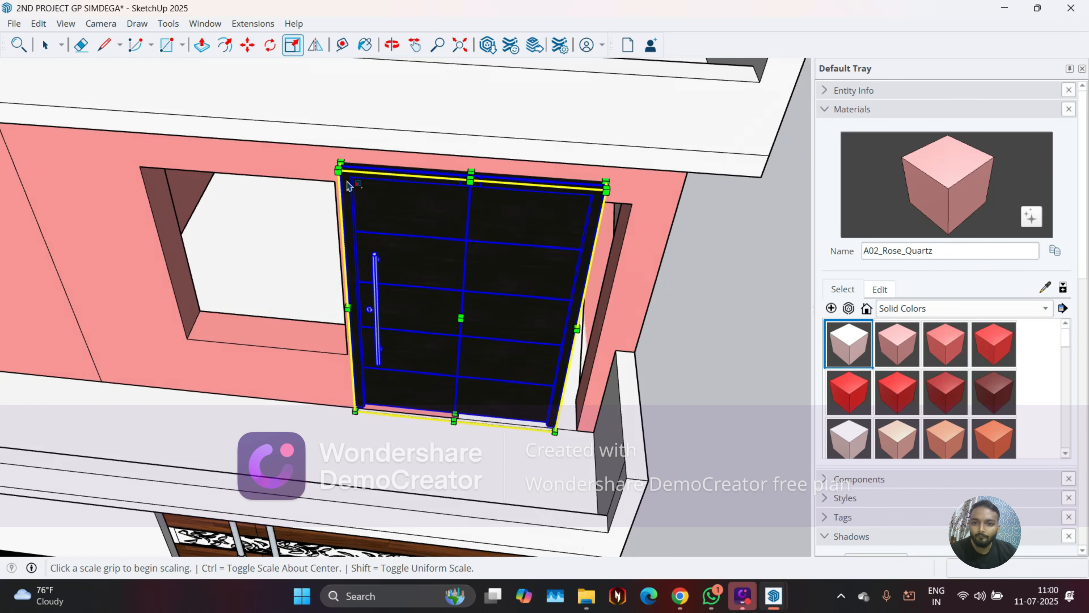
drag(339, 168, 478, 232)
middle_drag(471, 349, 521, 390)
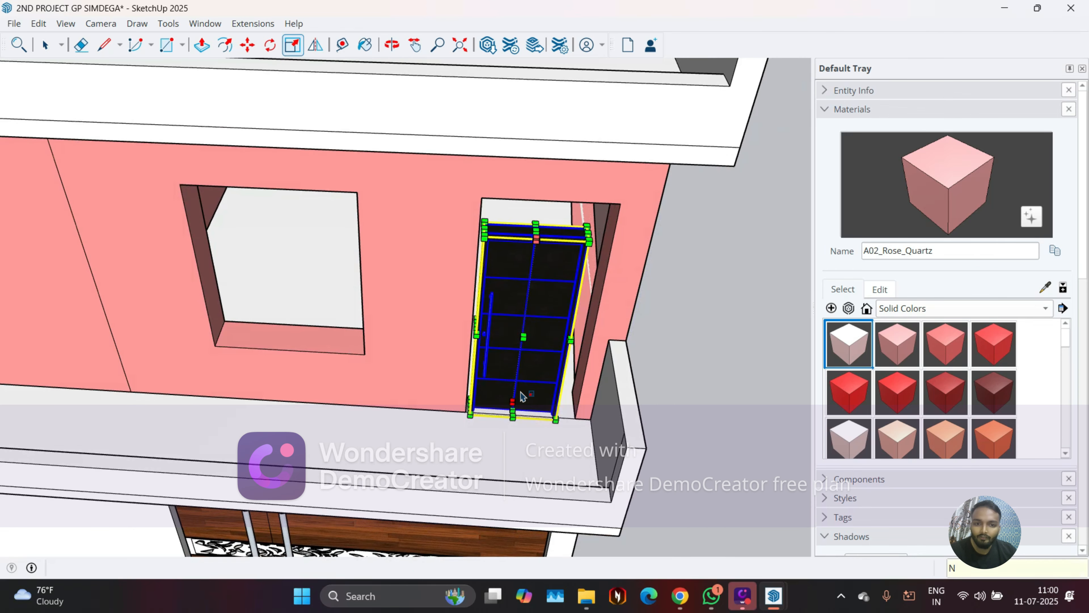
Move the door by its front upper corner onto the upper outer corner of the balcony opening, then deselect it
key(m)
scroll(532, 373, up, 5)
scroll(604, 254, up, 5)
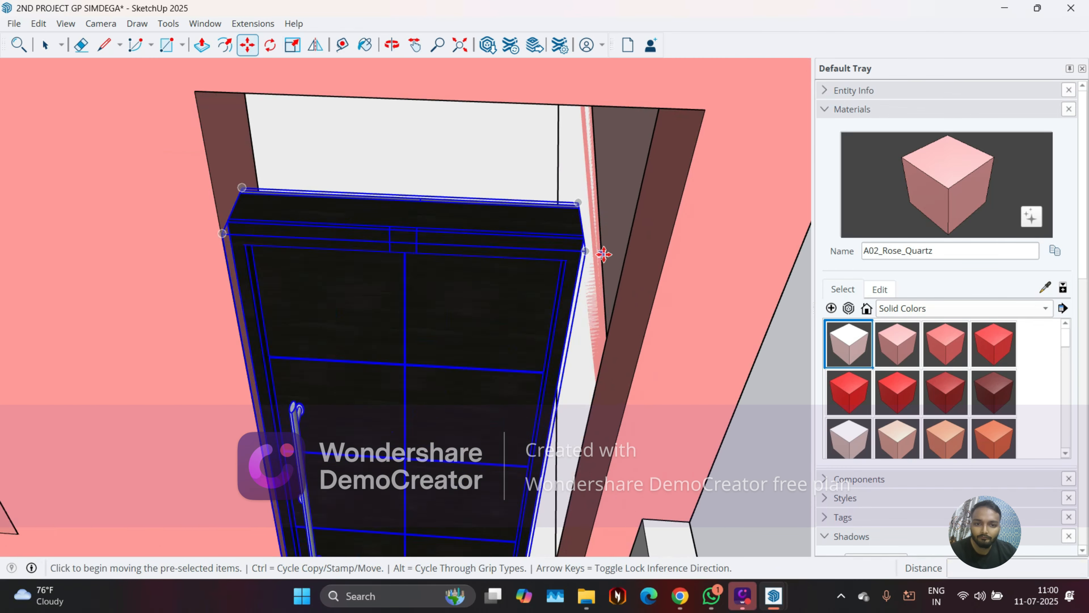
click(565, 249)
scroll(565, 309, down, 3)
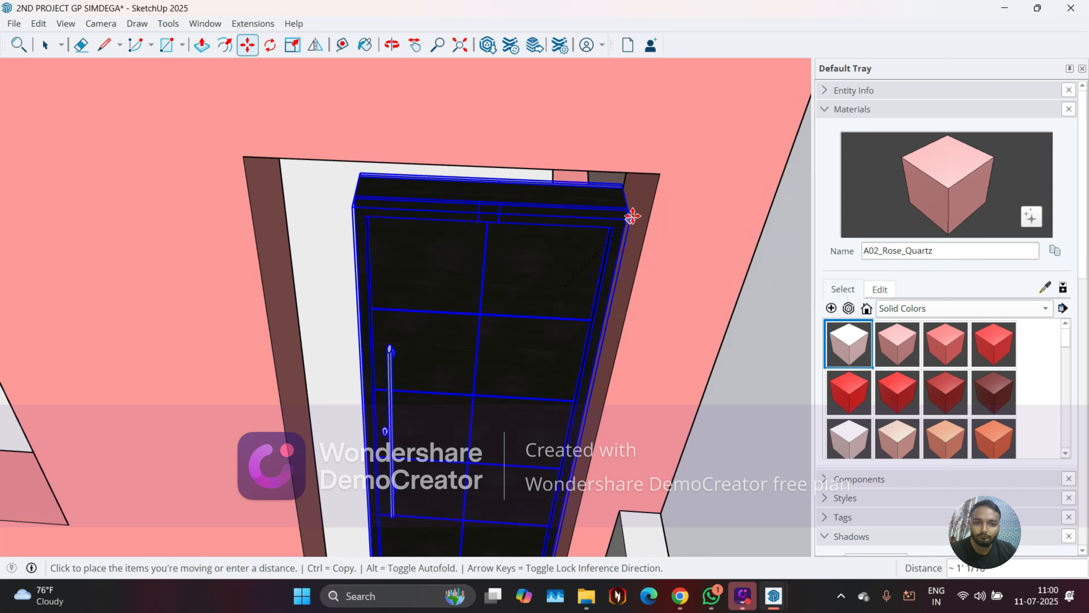
click(661, 177)
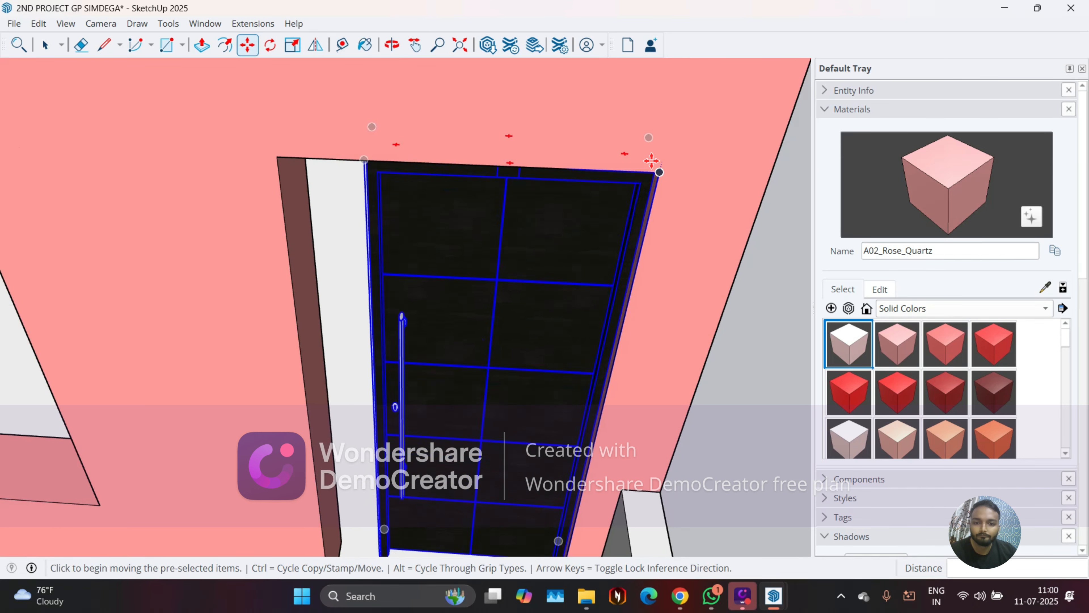
scroll(583, 348, down, 5)
middle_drag(584, 348, 441, 365)
key(space)
Examine the door's fit against the balcony opening's side and floor
scroll(266, 322, down, 3)
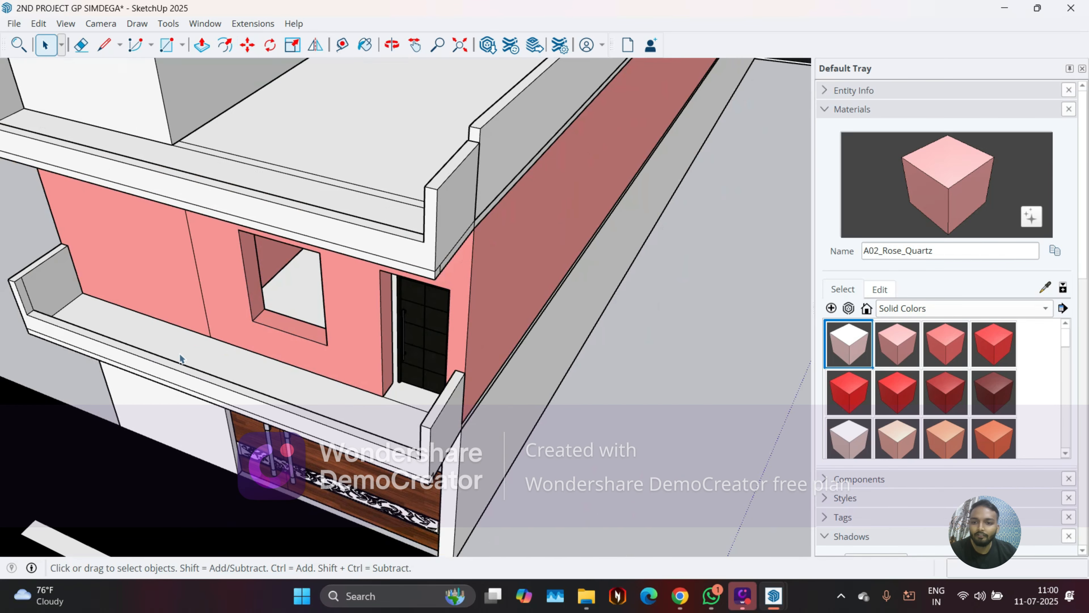
scroll(378, 392, up, 5)
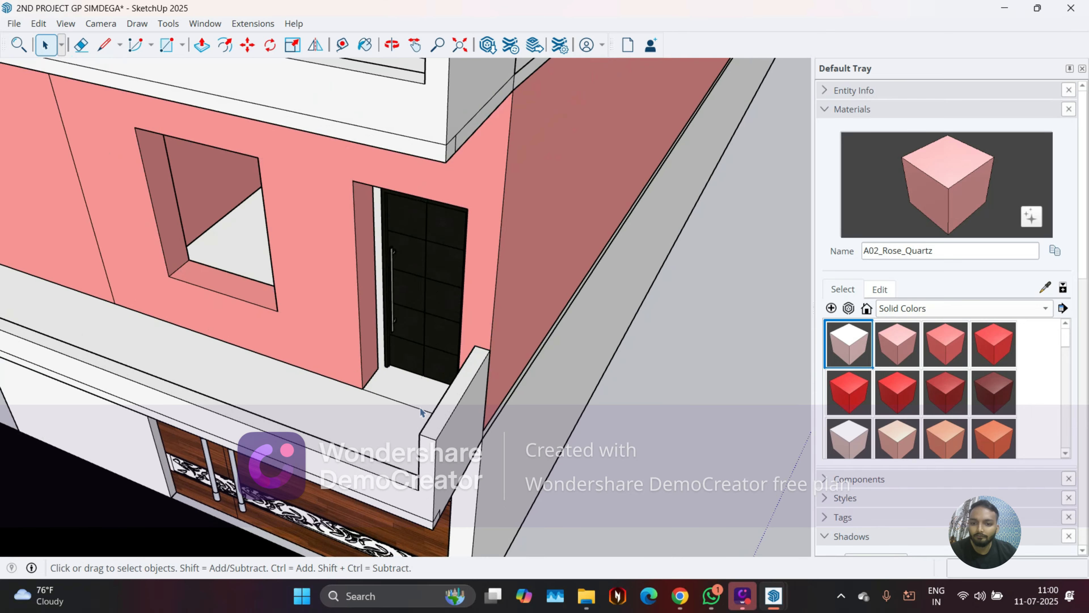
middle_drag(308, 411, 560, 420)
scroll(518, 358, up, 4)
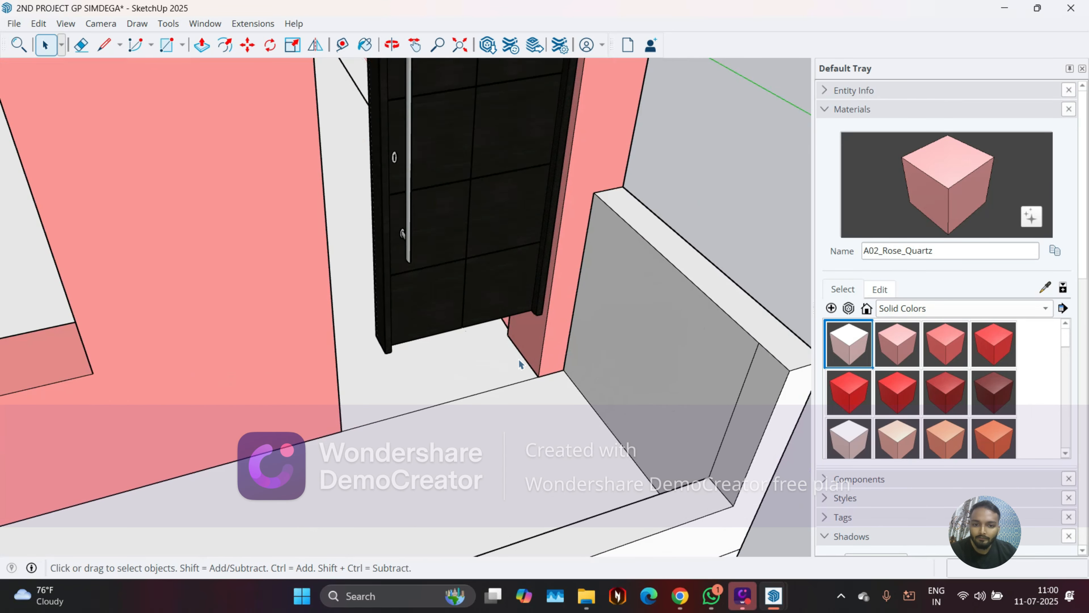
Draw a rectangle over the floor of the balcony door opening and extrude it up 4 inches to form a threshold
scroll(351, 379, down, 2)
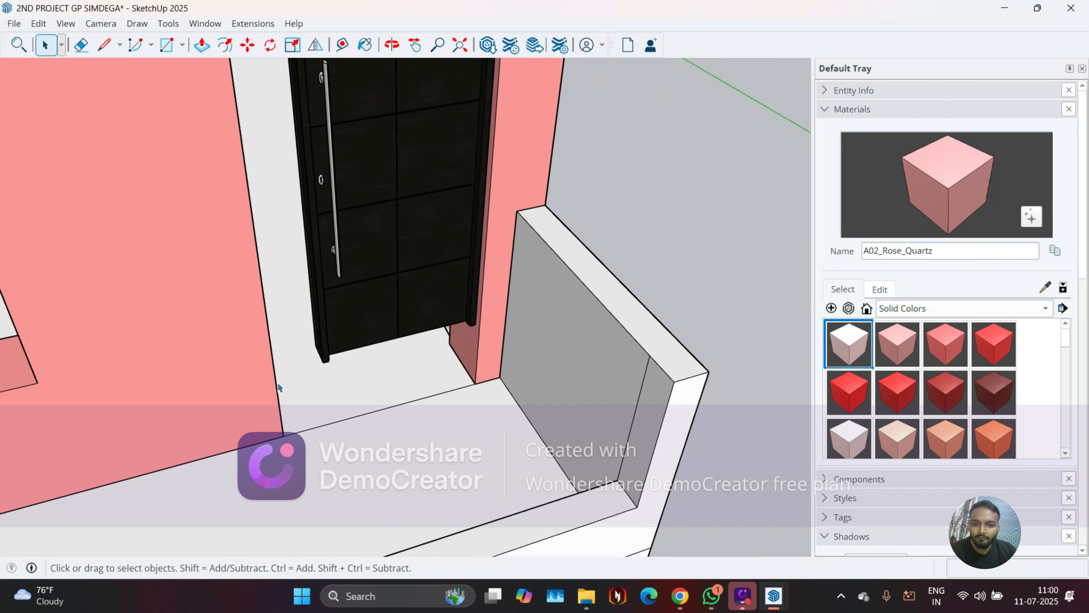
scroll(548, 321, down, 3)
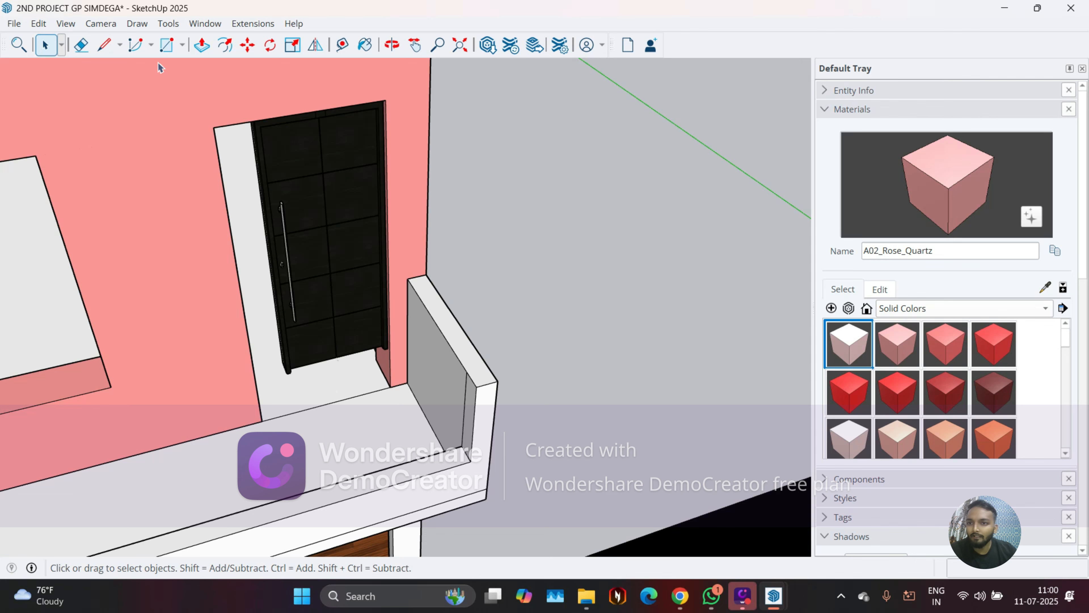
click(166, 44)
scroll(328, 401, up, 5)
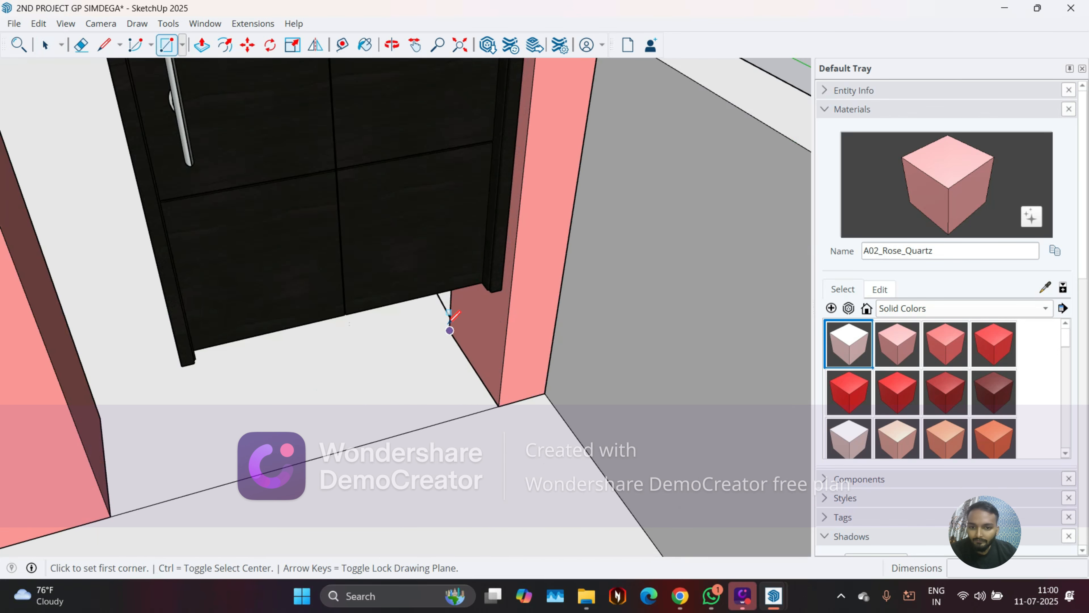
click(449, 330)
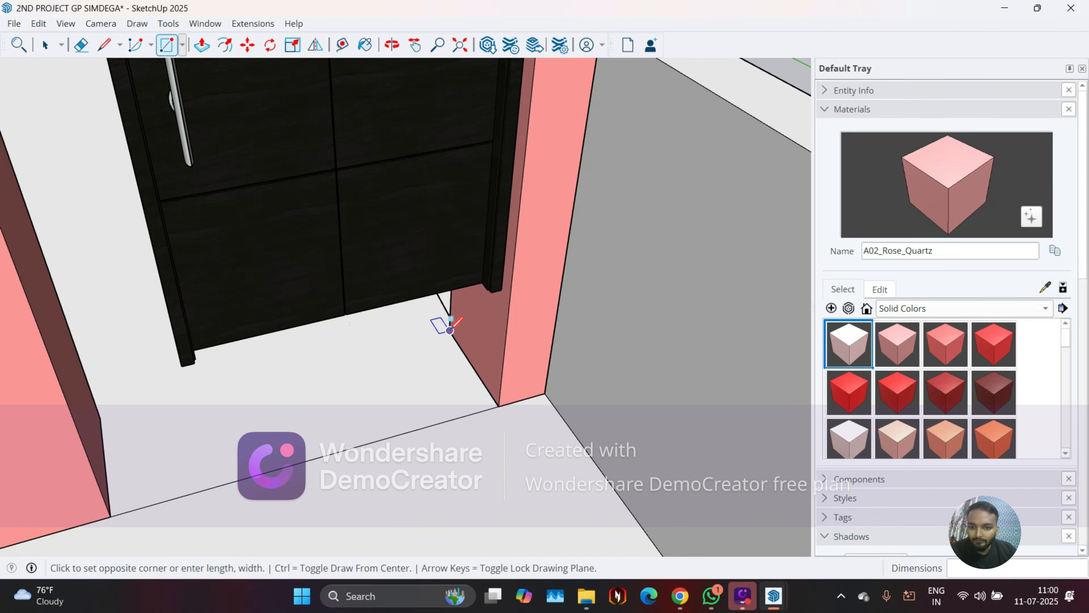
click(108, 509)
key(p)
click(214, 476)
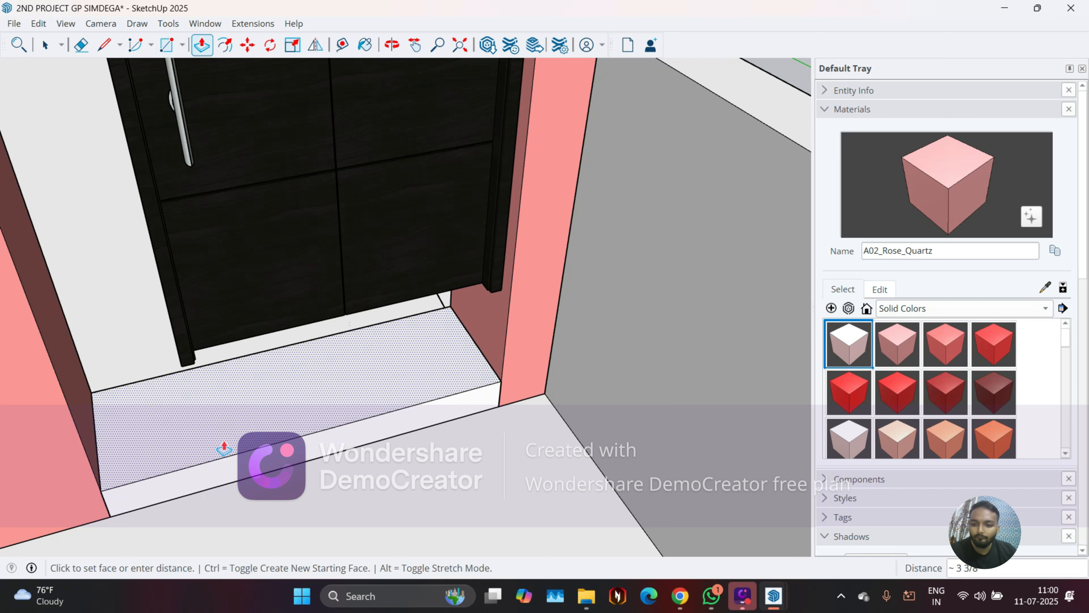
key(Return)
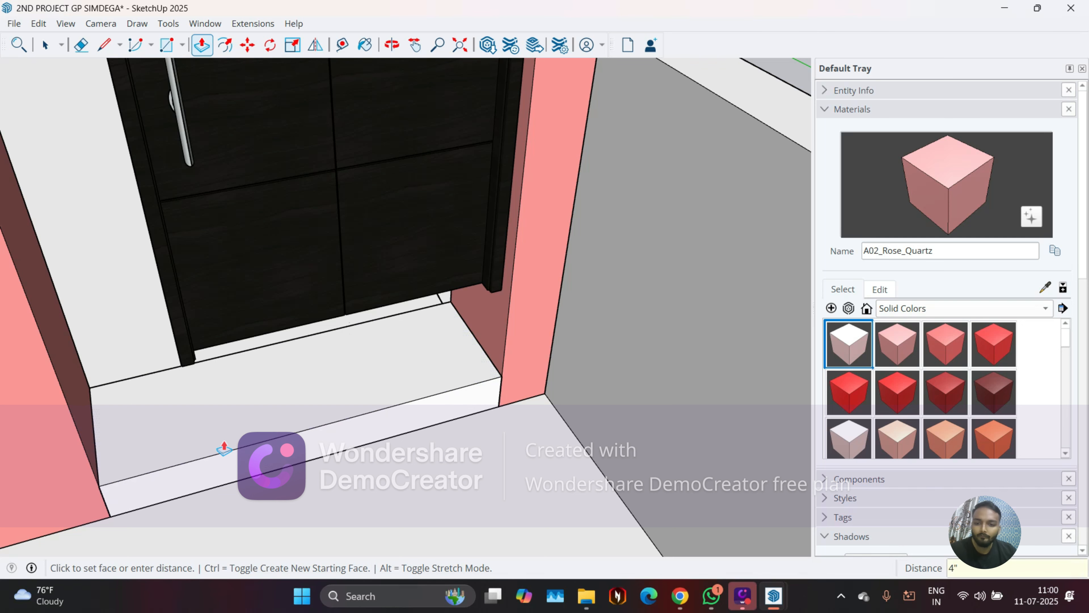
key(space)
click(301, 400)
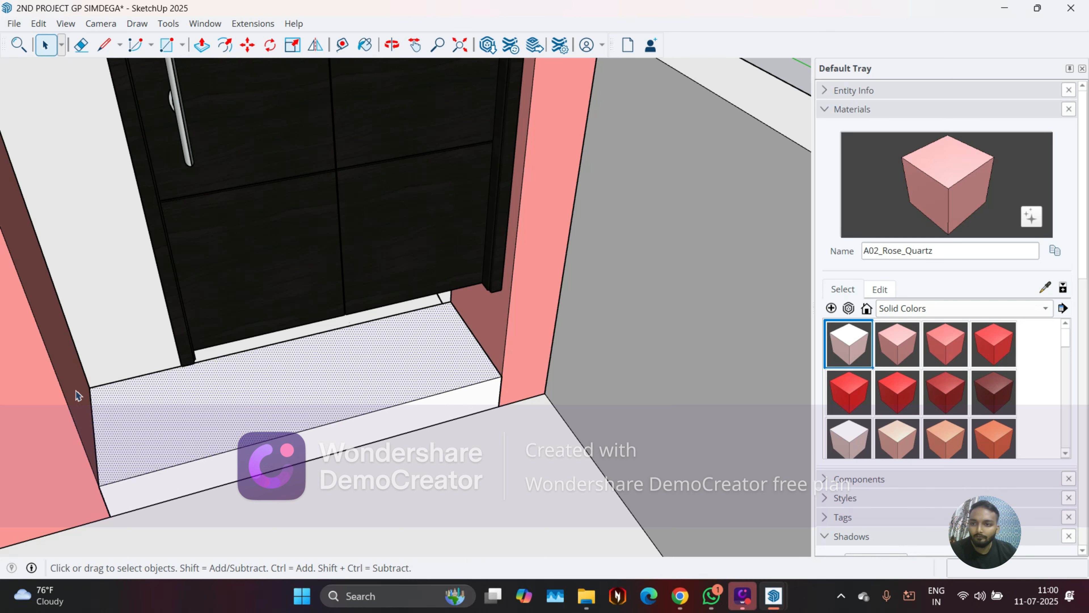
click(107, 50)
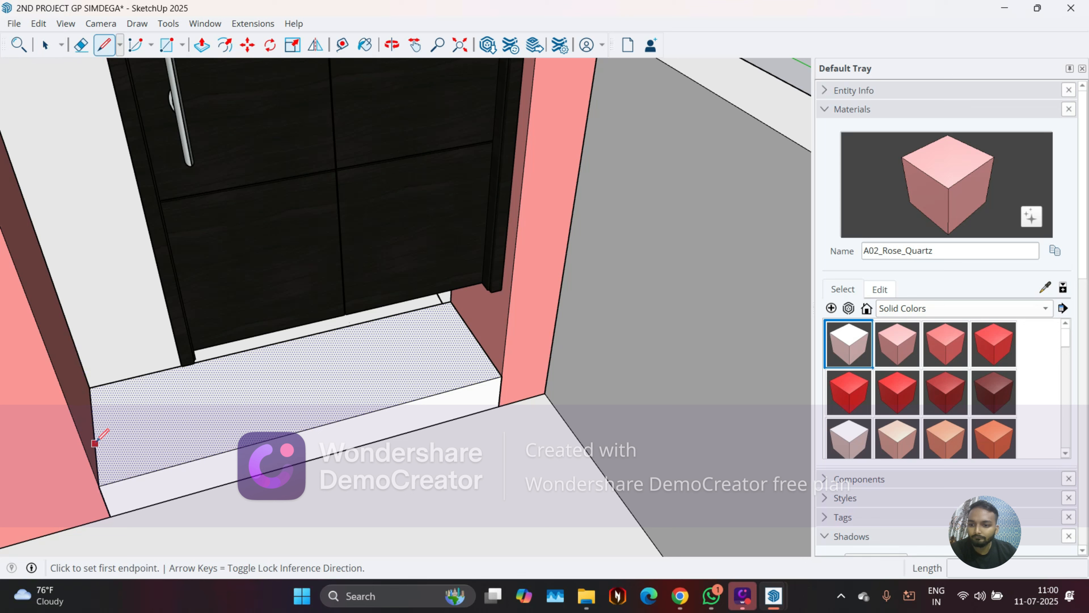
key(space)
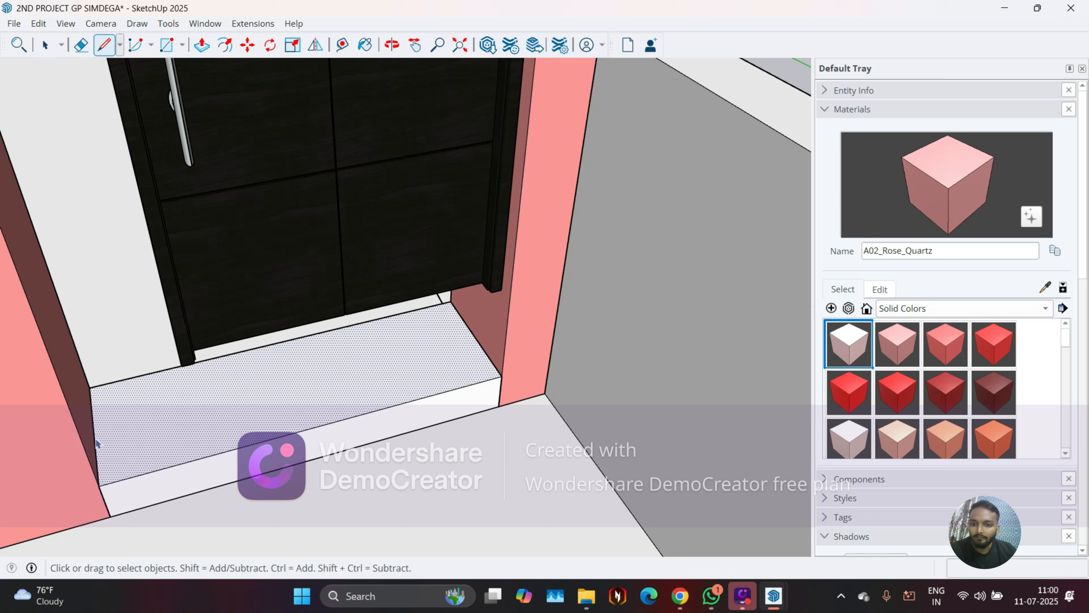
Move the door by its lower outer corner about 9 inches onto the side edge of the threshold's top
click(306, 298)
key(m)
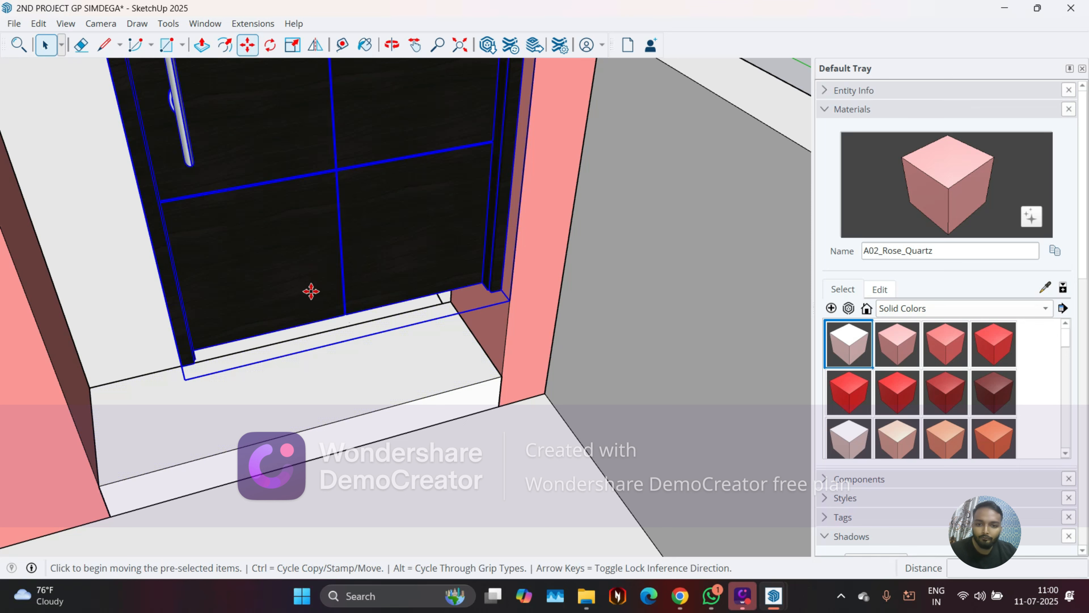
click(501, 289)
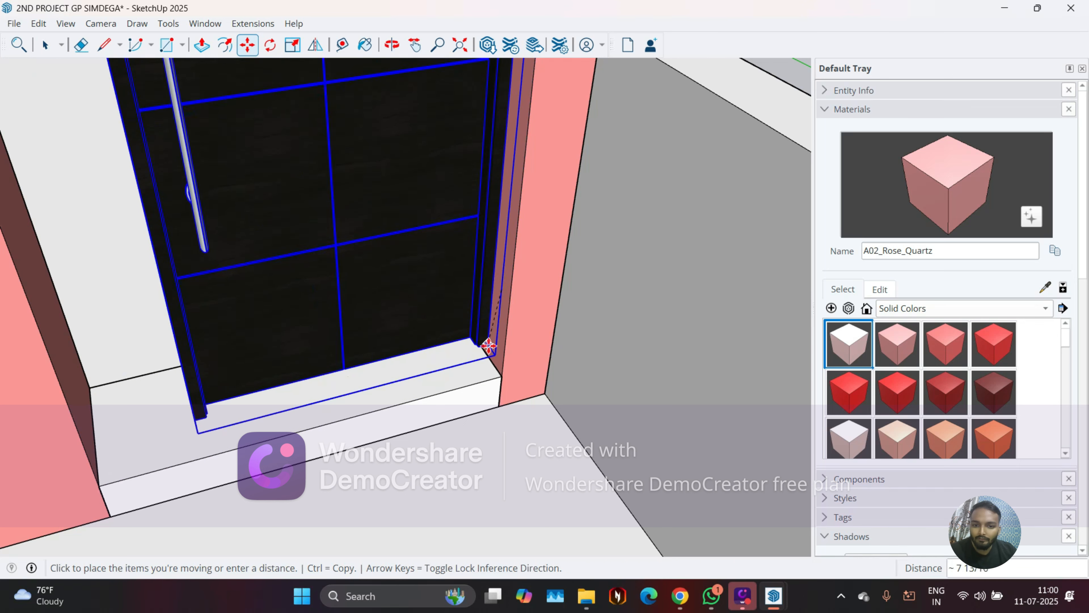
click(491, 367)
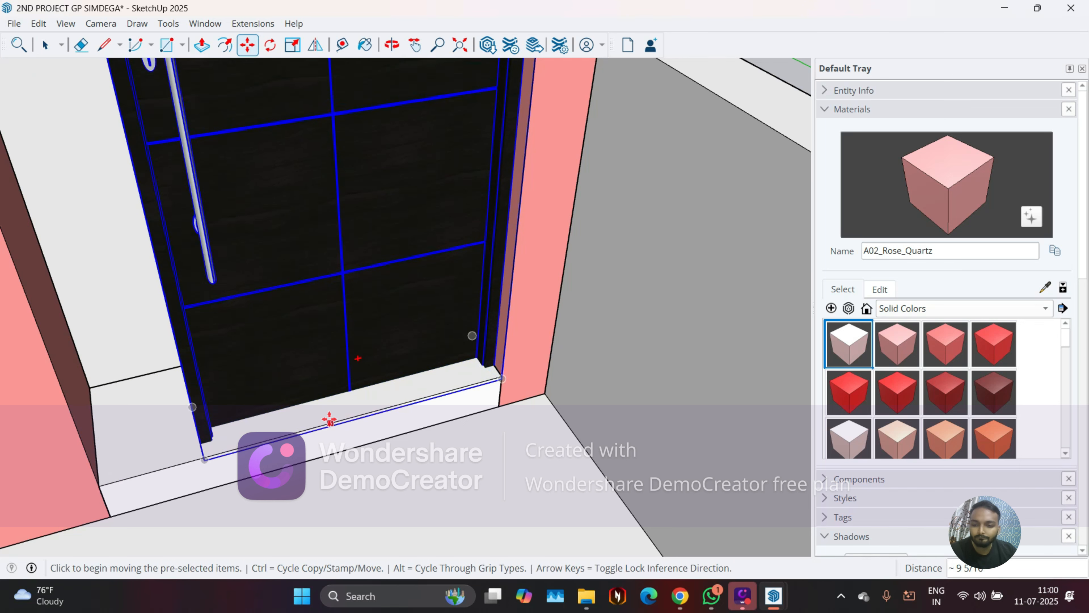
Draw a line across the threshold's top along the door's inner face, from the door corner to the opposite side of the opening
middle_drag(328, 419, 531, 214)
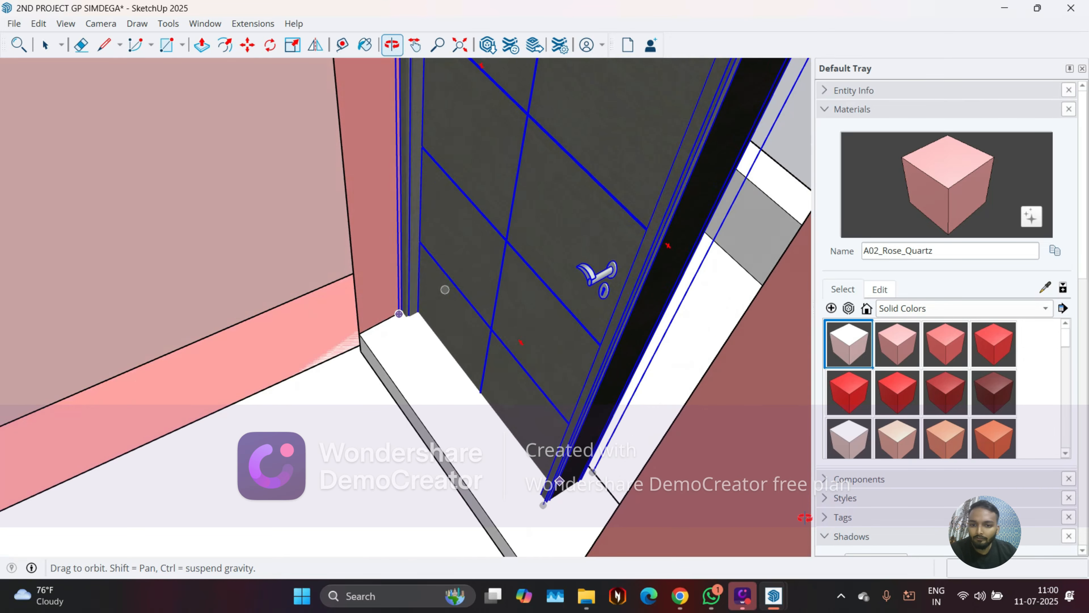
key(m)
key(space)
click(420, 390)
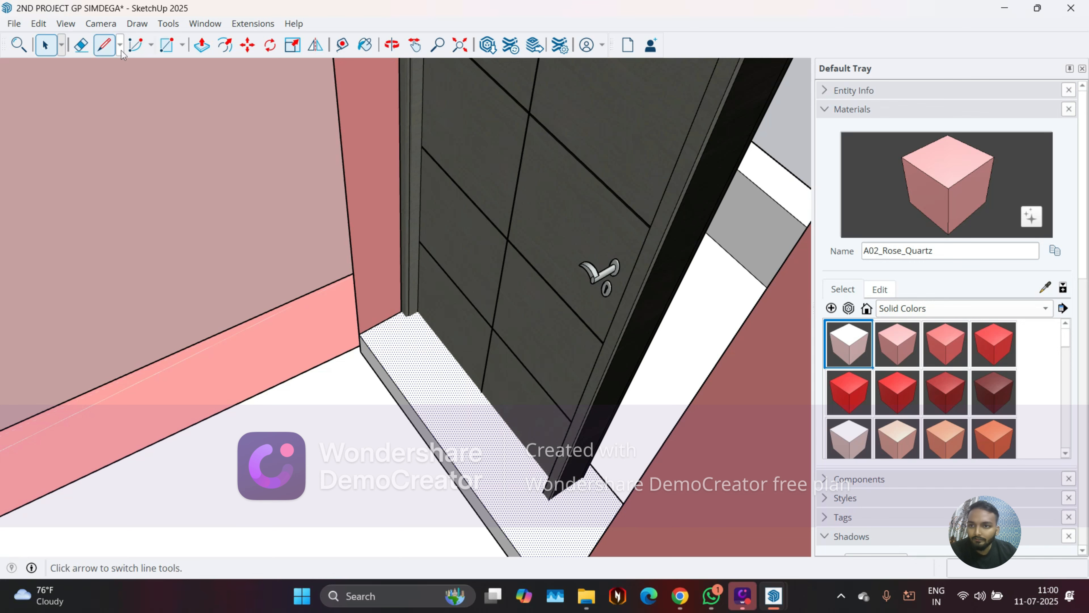
click(106, 50)
click(402, 310)
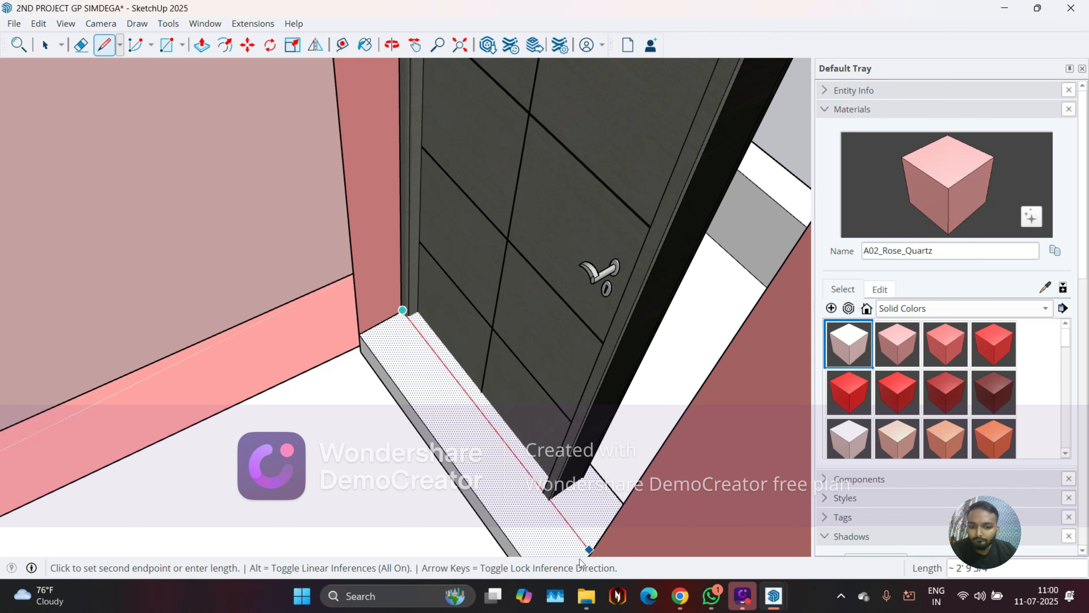
middle_drag(703, 515, 708, 102)
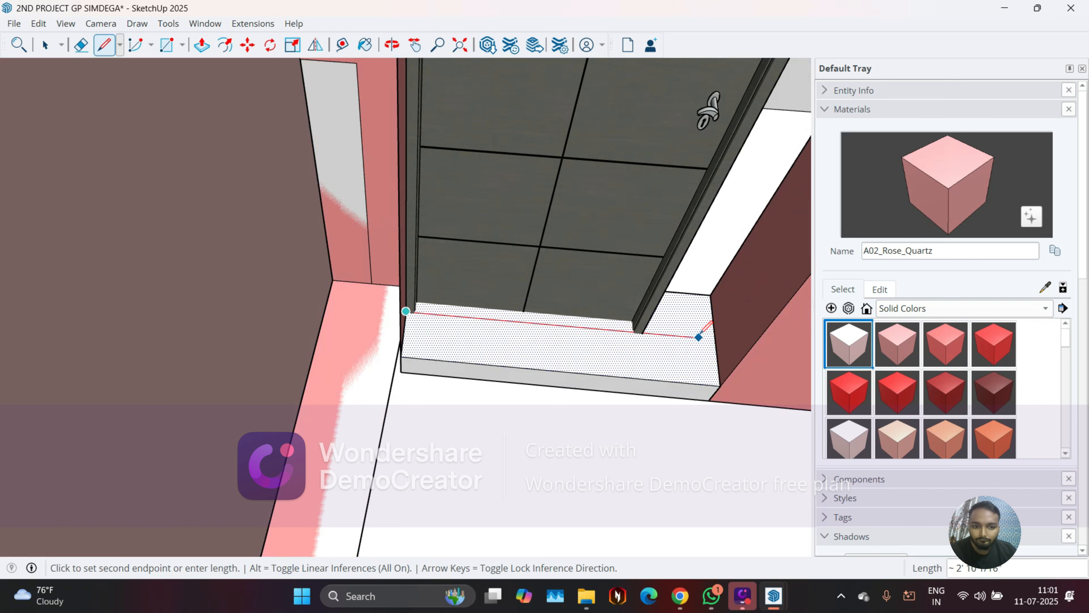
click(716, 339)
Push the front part of the threshold's top down 1 inch
middle_drag(715, 339, 208, 391)
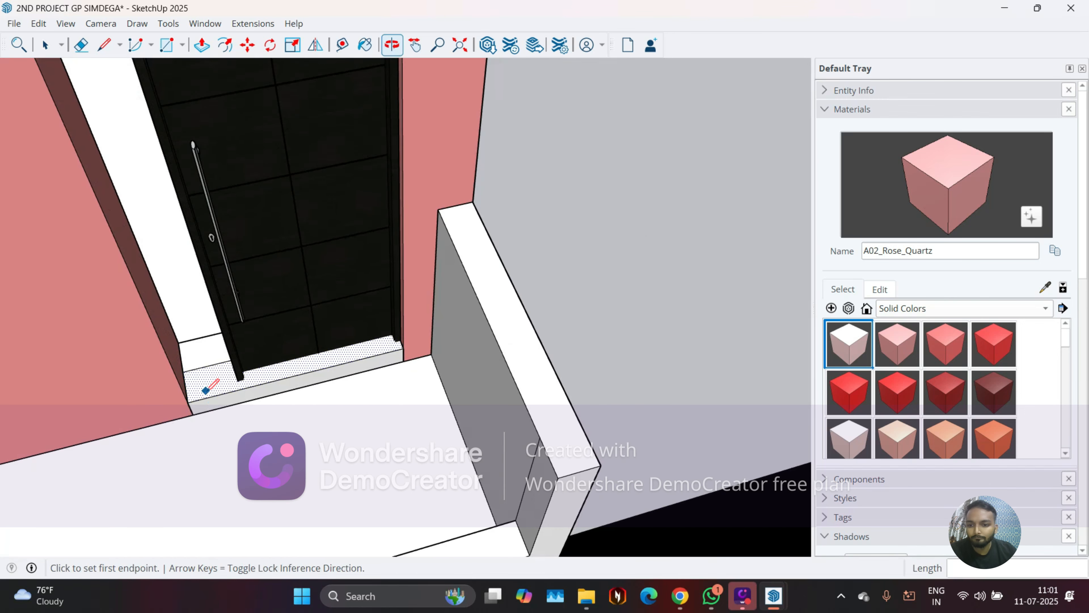
key(space)
scroll(210, 391, up, 2)
key(p)
click(214, 397)
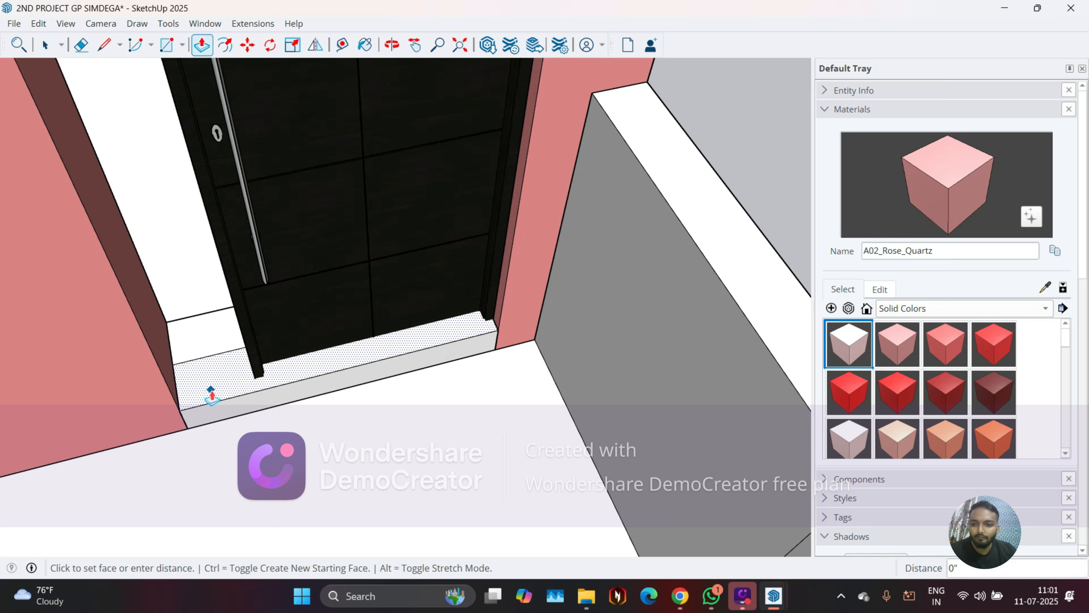
click(218, 402)
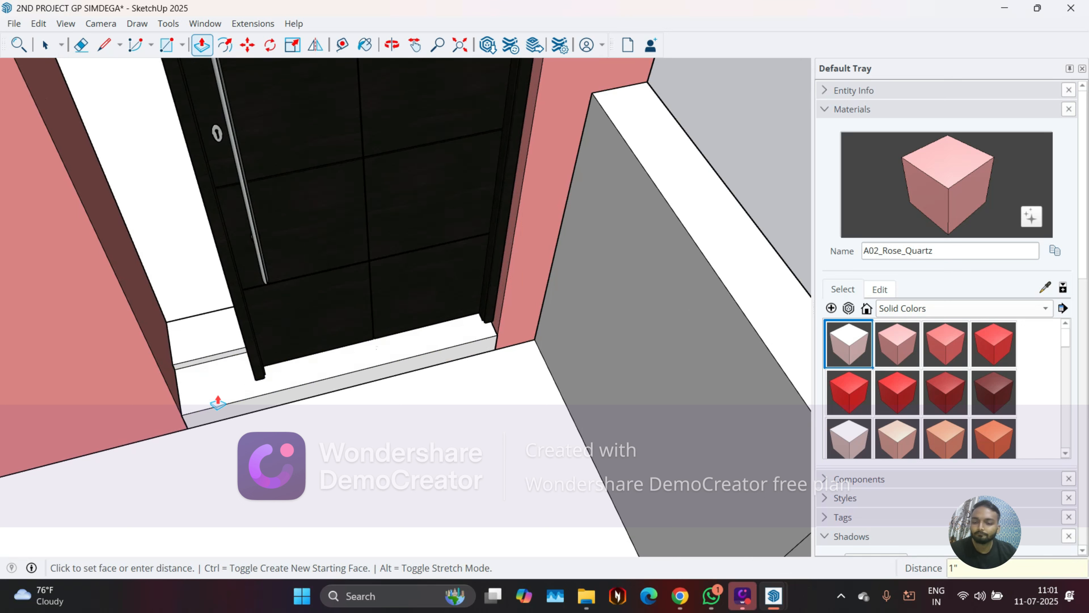
Undo the lowering of the threshold's front part and the dividing line across its top
middle_drag(218, 402, 195, 399)
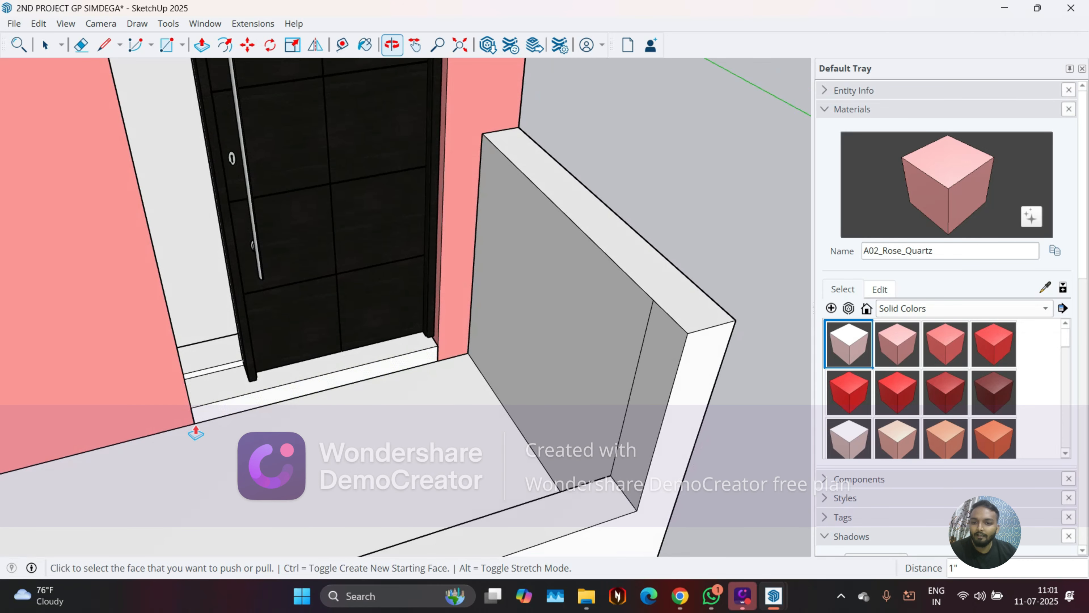
click(195, 399)
middle_drag(238, 413, 186, 374)
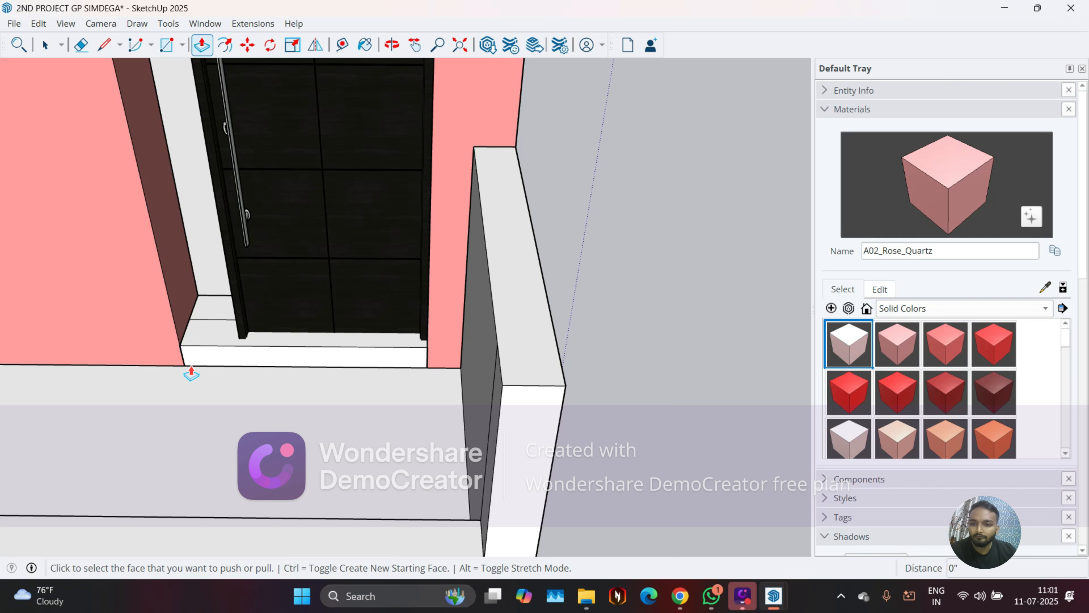
key(space)
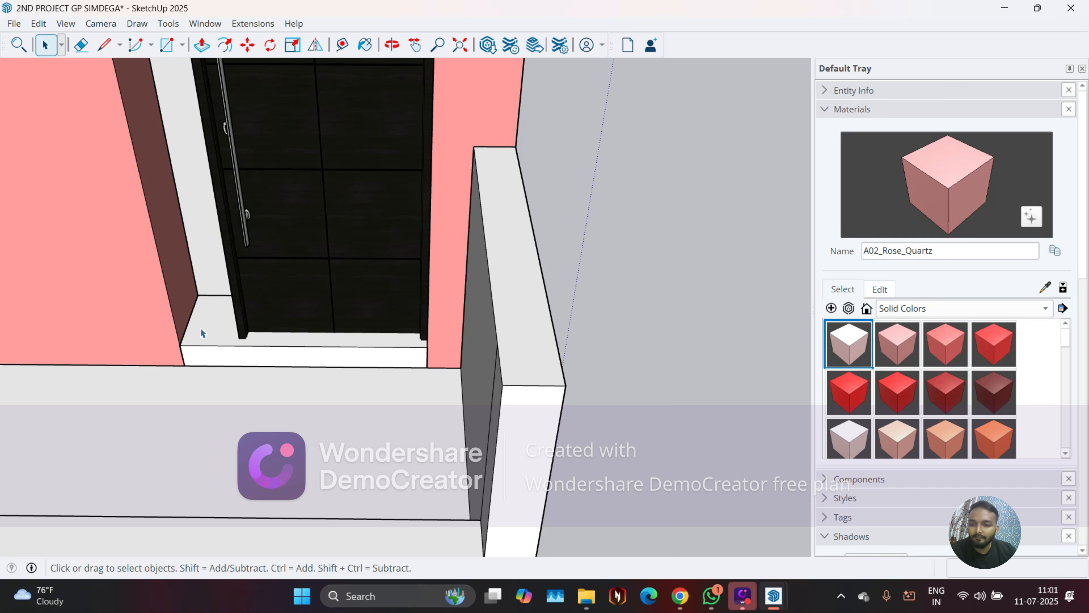
Move the front top edge of the threshold down 1 inch so its top slopes toward the balcony
middle_drag(201, 328, 174, 333)
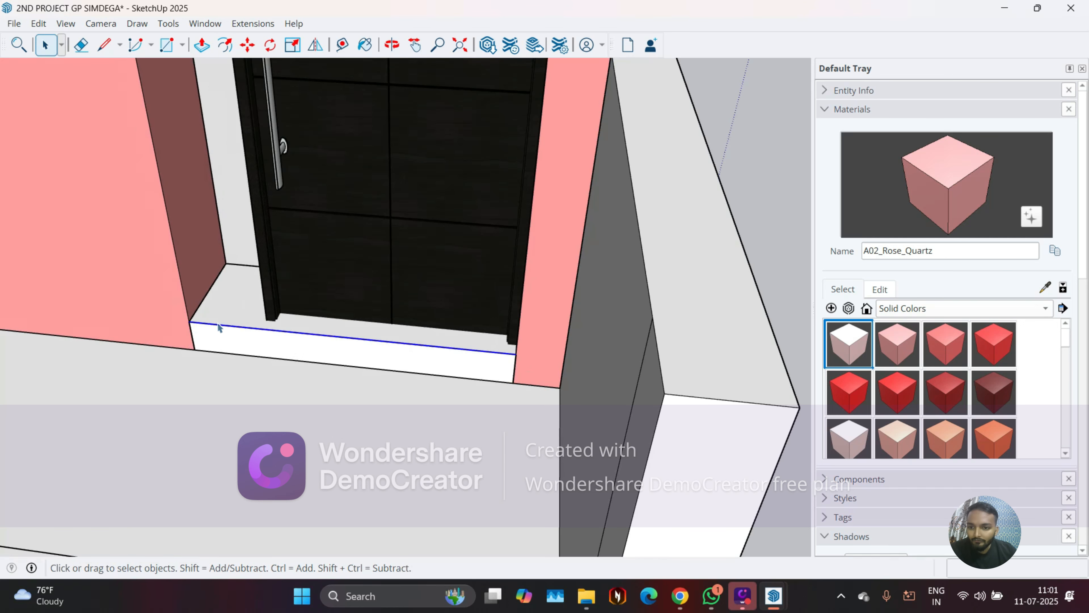
key(m)
scroll(183, 320, up, 4)
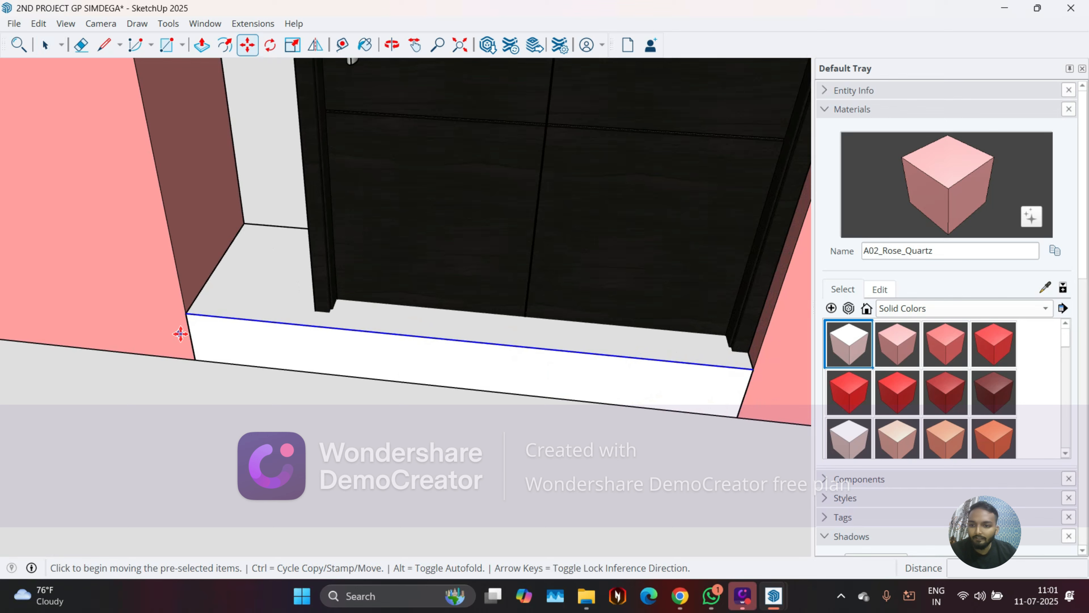
click(187, 312)
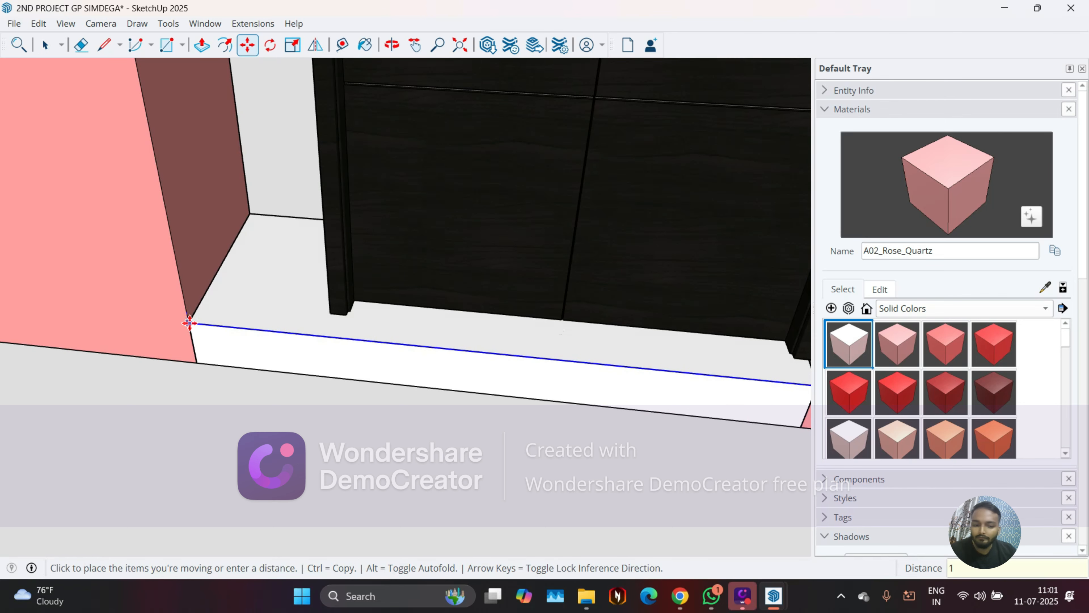
key(Return)
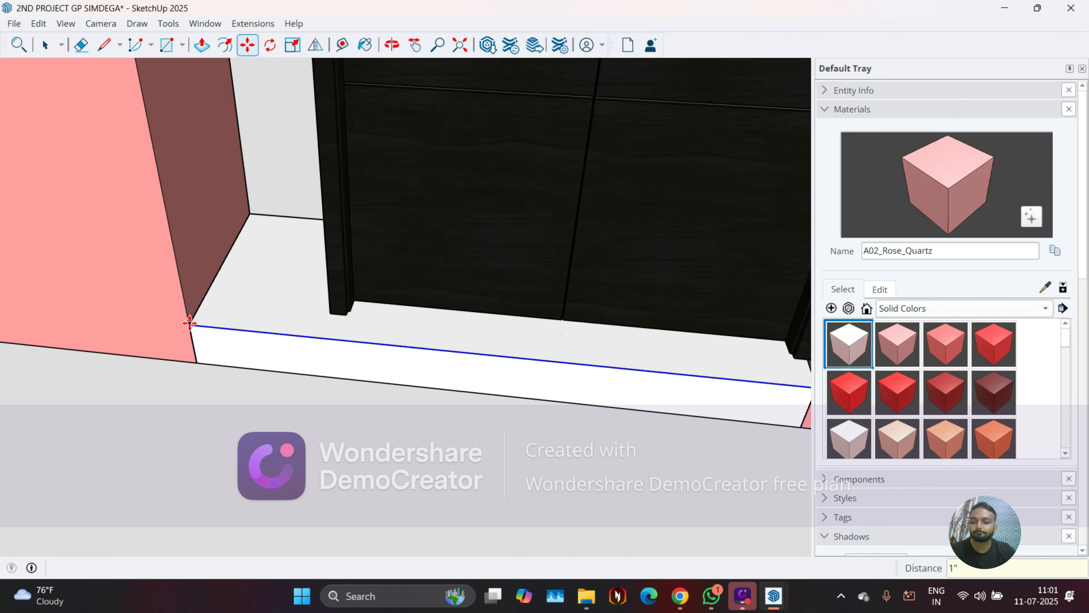
key(space)
Examine the door and its threshold in the balcony opening from close up and from a distance
scroll(187, 317, down, 4)
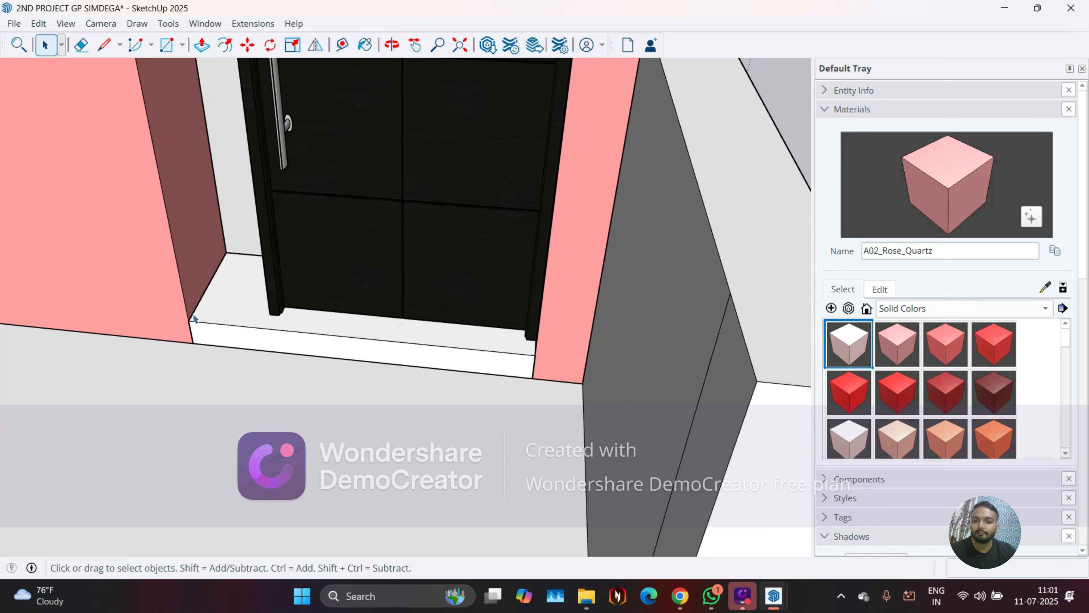
middle_drag(204, 317, 323, 300)
scroll(356, 361, down, 4)
middle_drag(379, 389, 318, 374)
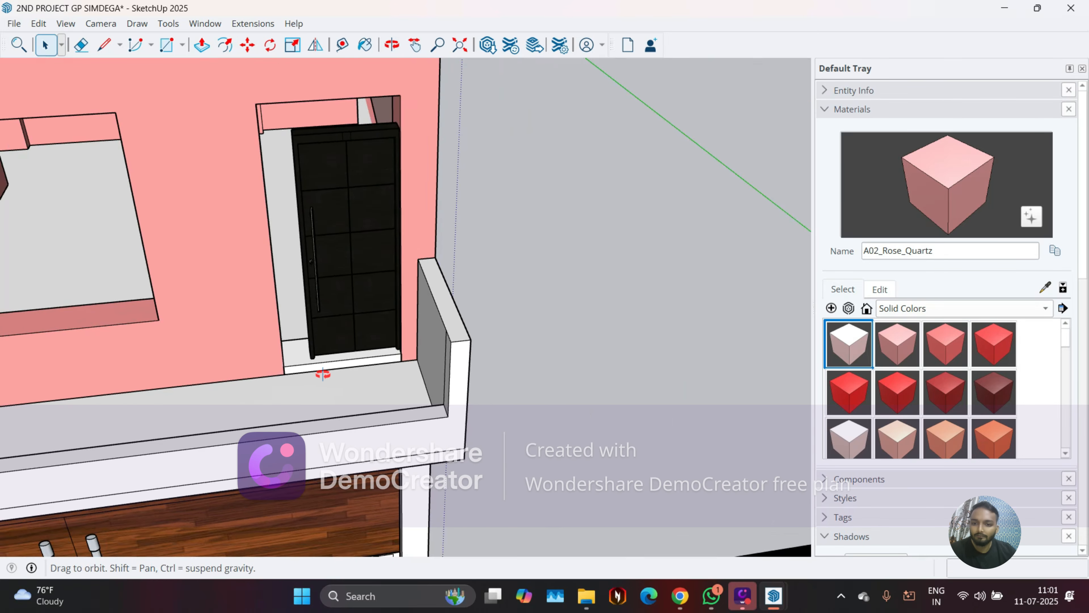
scroll(332, 379, up, 5)
scroll(273, 399, up, 2)
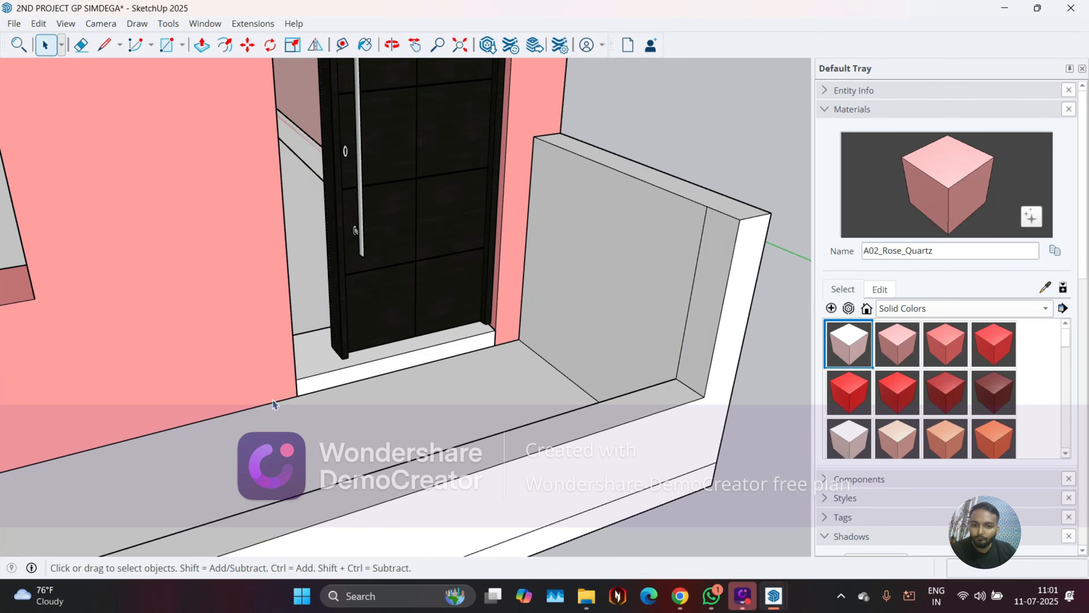
scroll(297, 424, down, 6)
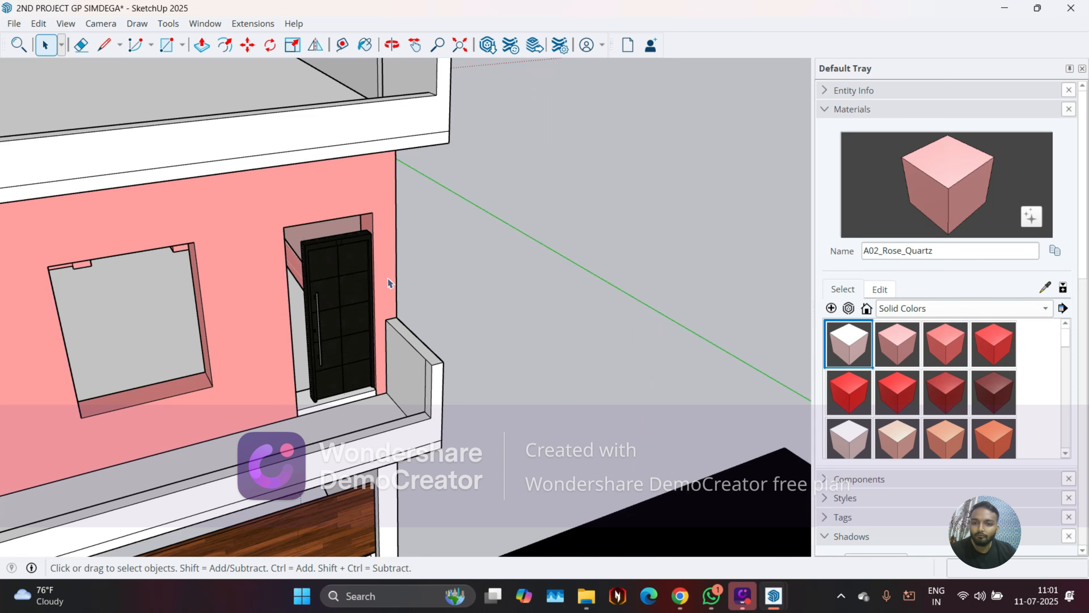
scroll(352, 283, up, 2)
scroll(622, 330, down, 8)
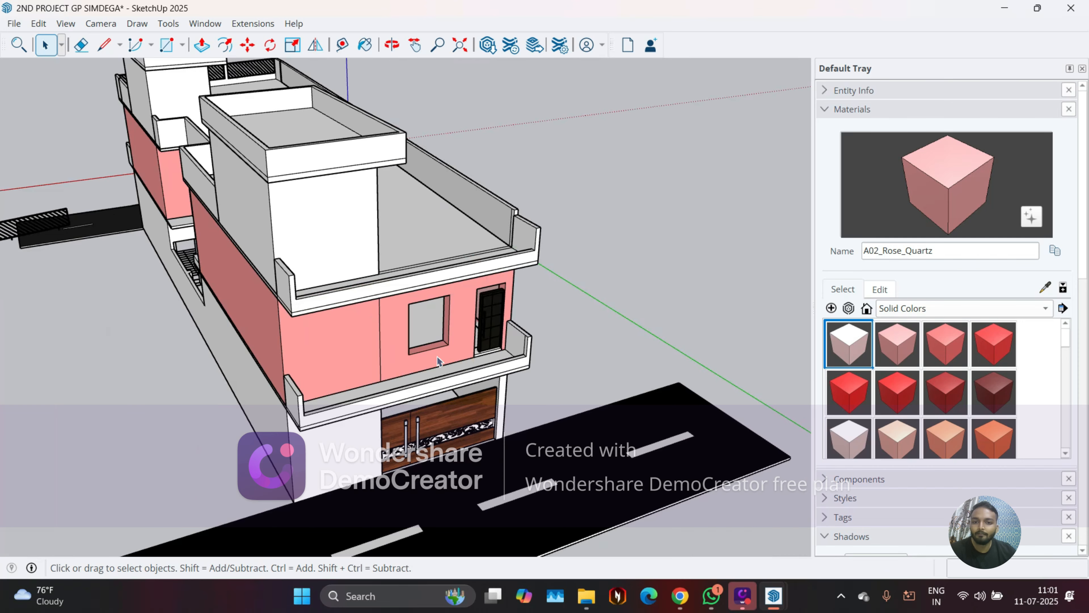
scroll(463, 348, up, 3)
scroll(529, 285, up, 5)
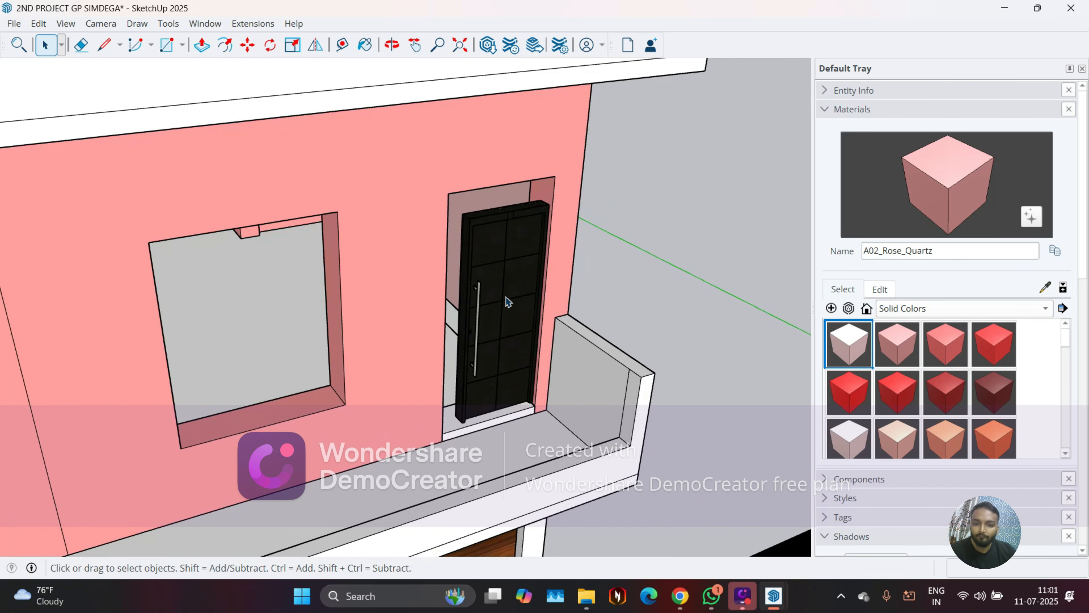
scroll(559, 197, down, 2)
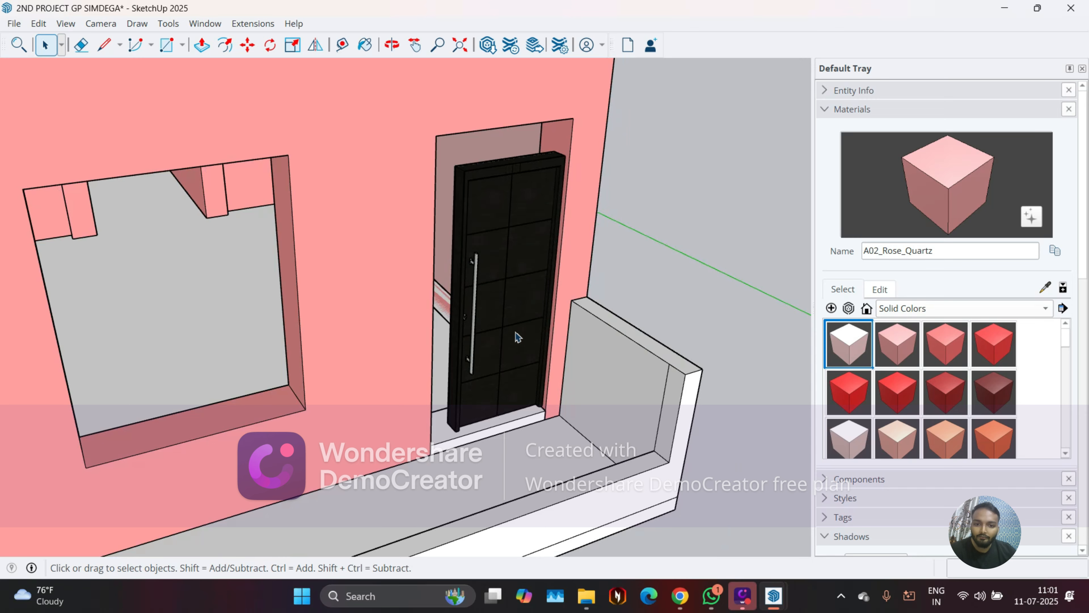
scroll(466, 424, up, 3)
scroll(484, 336, up, 3)
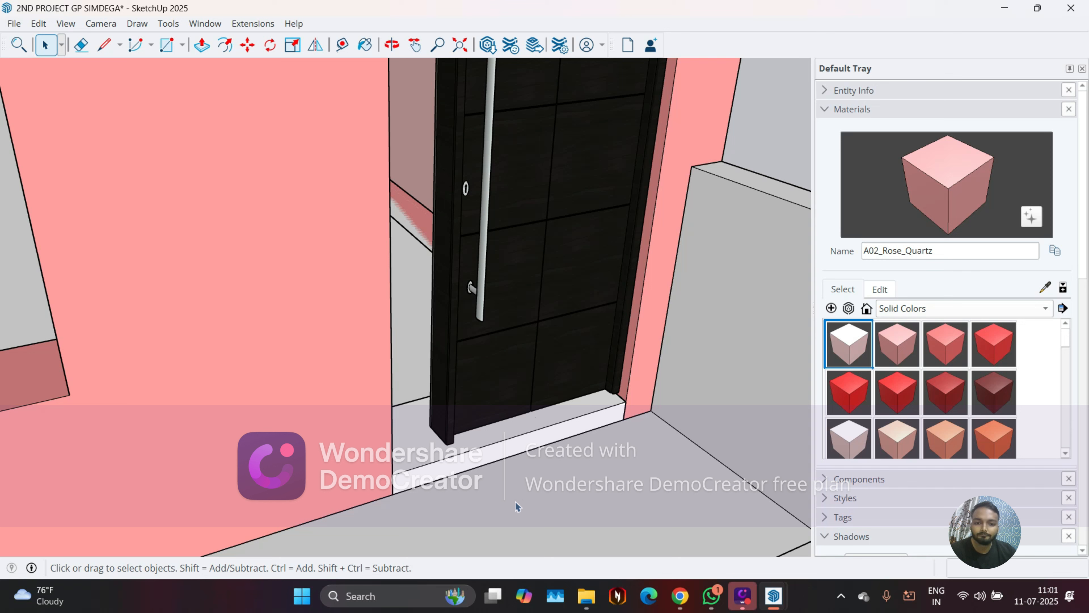
mouse_move(680, 598)
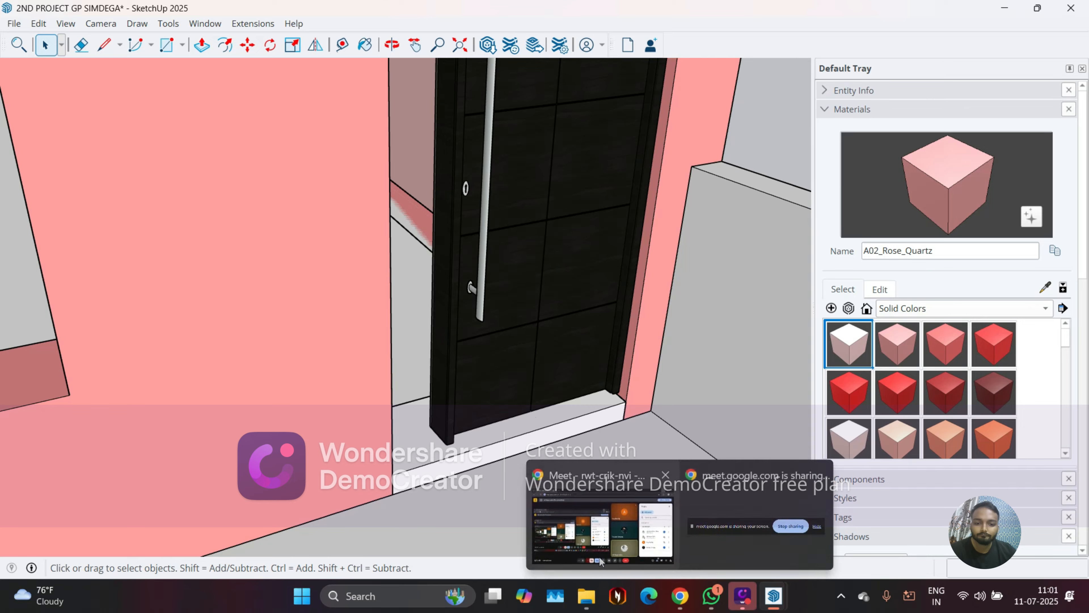
Check the running Google Meet call and return to the SketchUp model
click(600, 562)
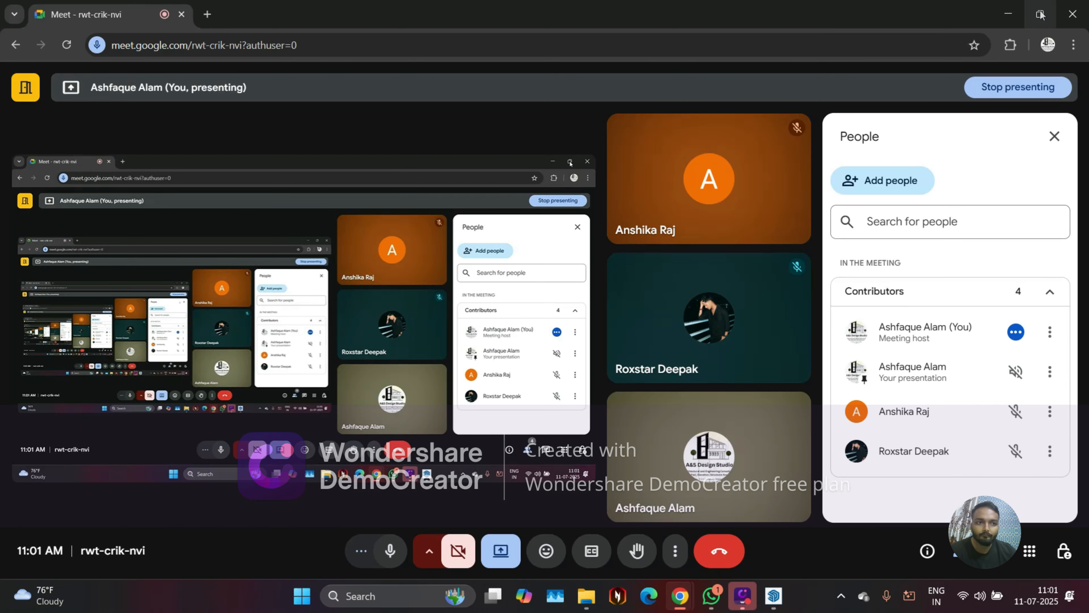
click(1013, 5)
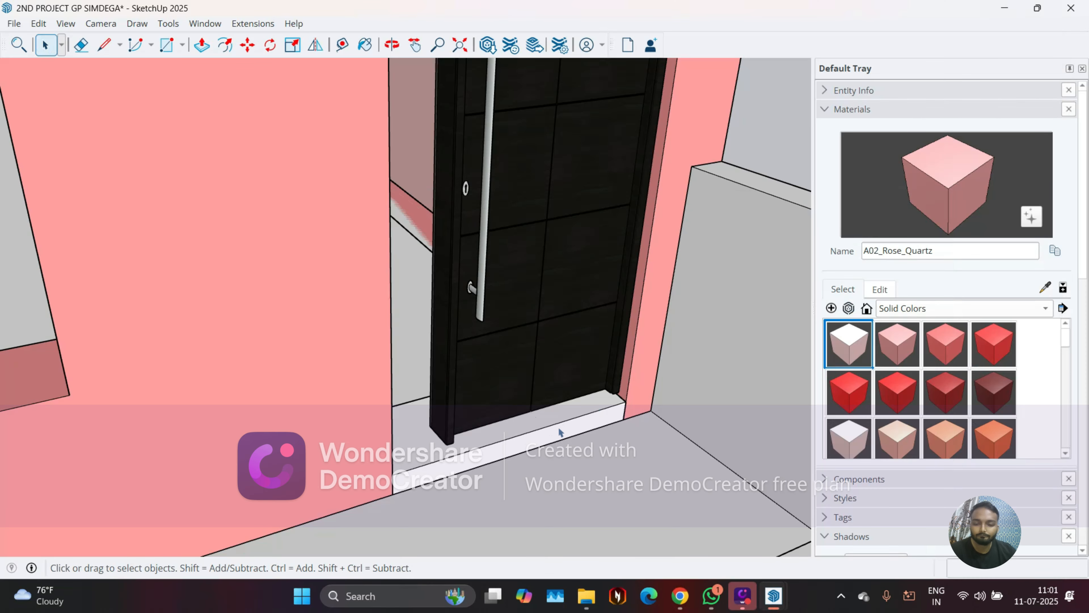
Stretch the black door's width until it reaches the open side edge of the balcony opening
middle_drag(559, 431, 516, 337)
key(s)
click(495, 332)
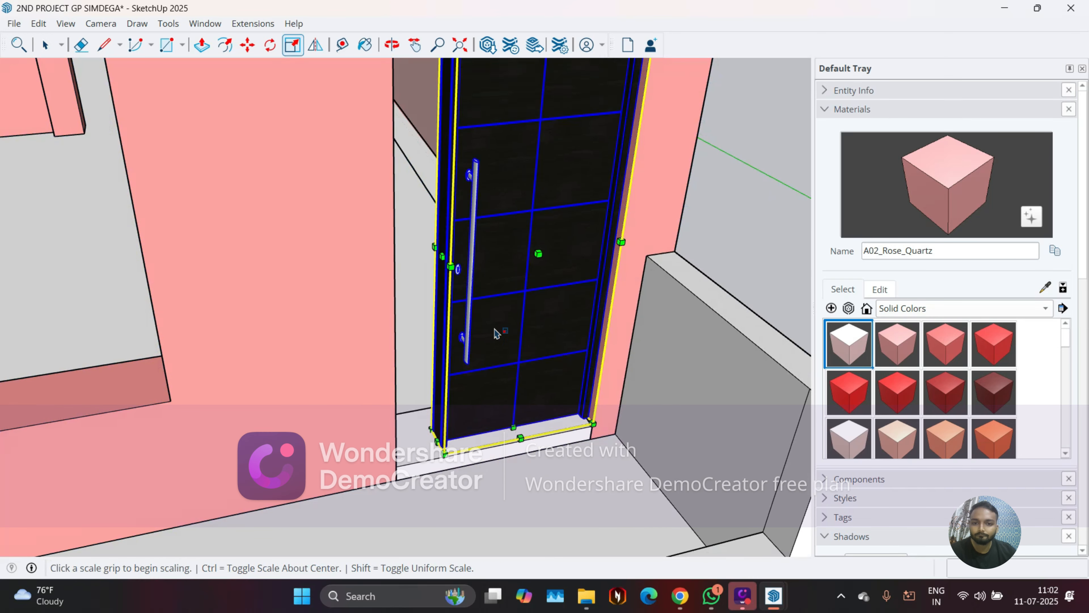
click(439, 259)
click(396, 262)
Stretch the black door's height up to the top edge of the balcony opening
scroll(496, 547, down, 3)
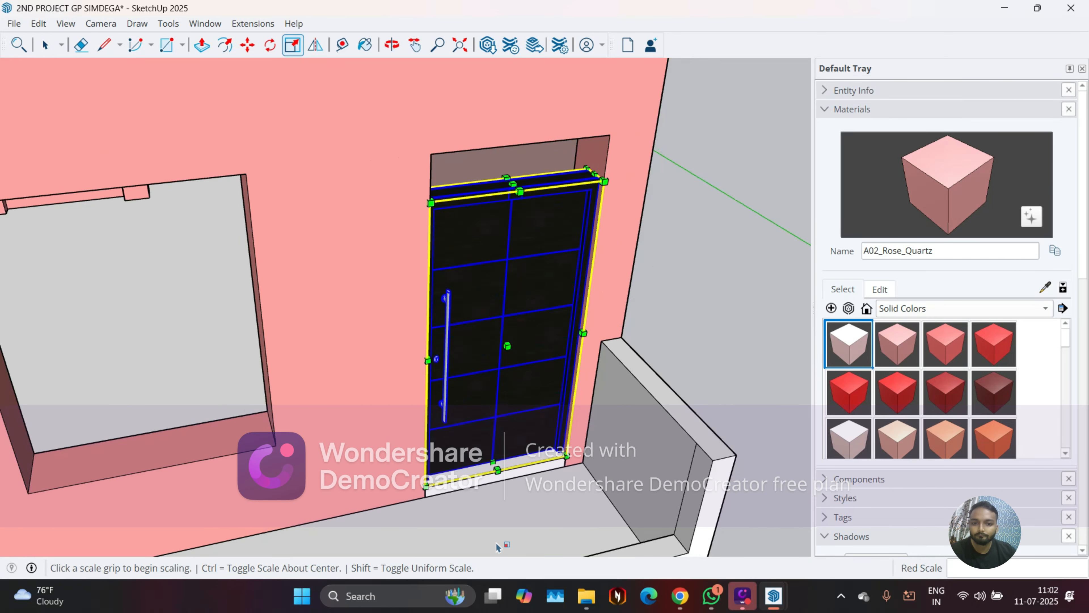
scroll(496, 548, down, 2)
click(512, 249)
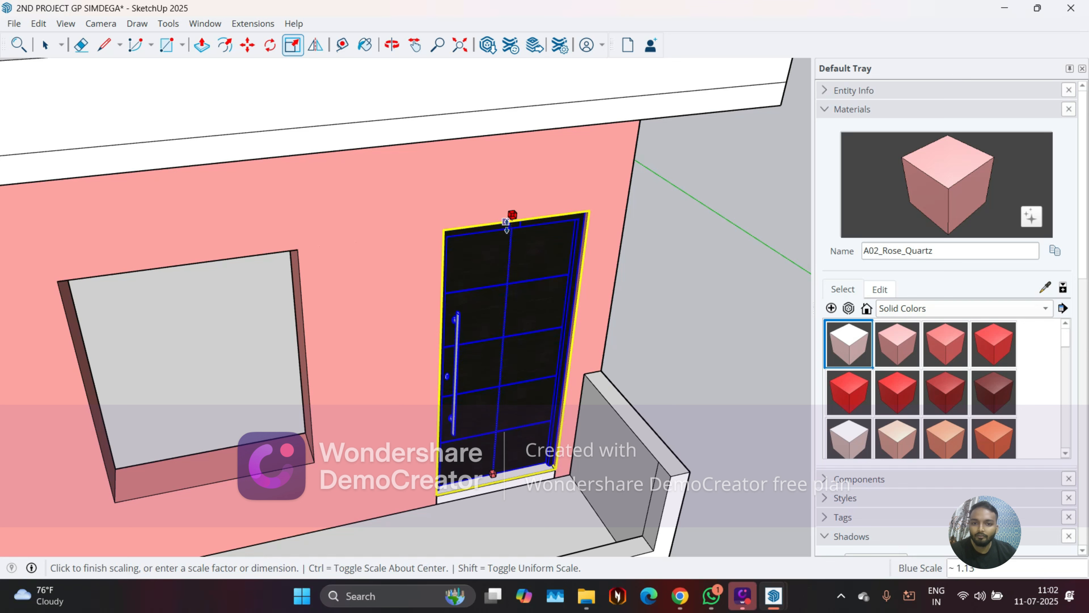
click(510, 216)
key(Escape)
key(space)
Examine the fitted door and its long pull handle in the balcony opening from several angles
scroll(455, 368, down, 3)
middle_drag(497, 413, 400, 253)
scroll(400, 253, up, 4)
scroll(382, 284, up, 2)
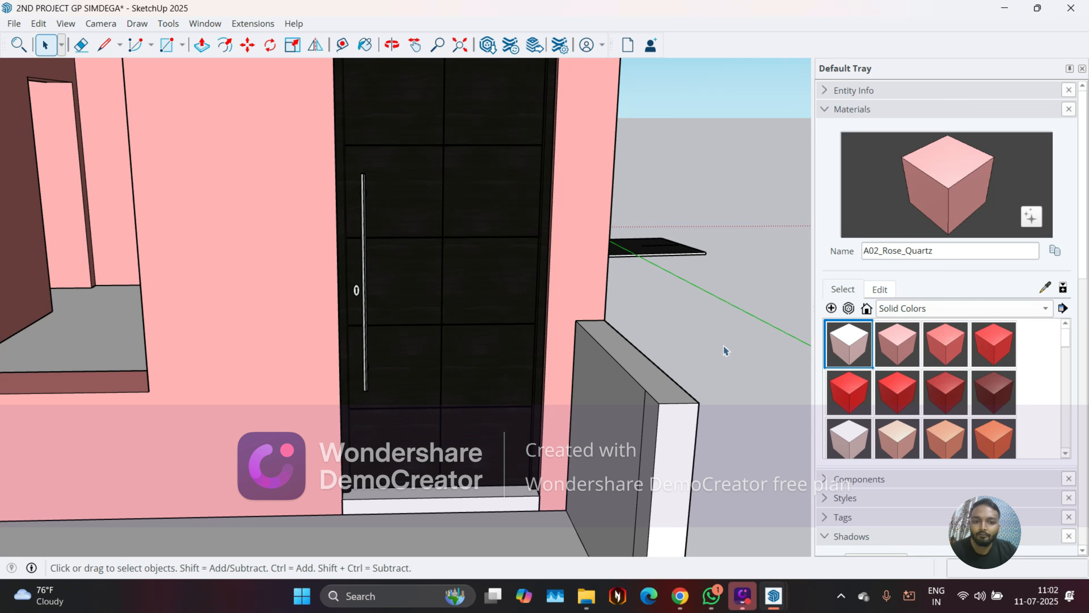
mouse_move(537, 366)
middle_down()
mouse_move(364, 418)
mouse_move(415, 344)
middle_up()
middle_drag(444, 304, 420, 258)
scroll(432, 382, down, 2)
scroll(443, 320, up, 2)
scroll(397, 350, up, 3)
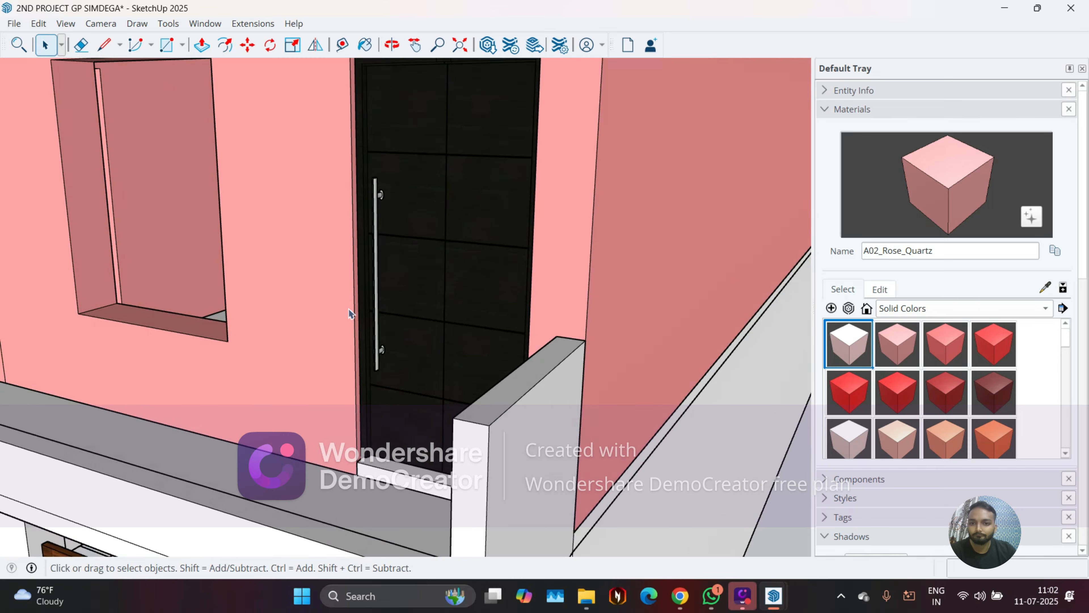
middle_drag(348, 316, 622, 343)
scroll(435, 180, up, 5)
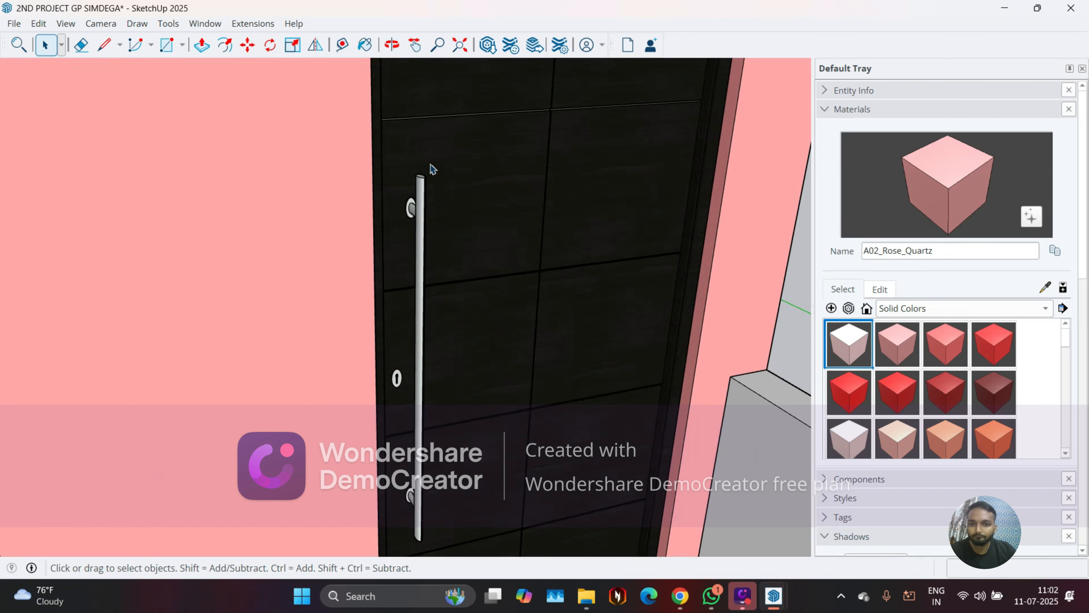
scroll(439, 171, down, 2)
scroll(441, 174, down, 4)
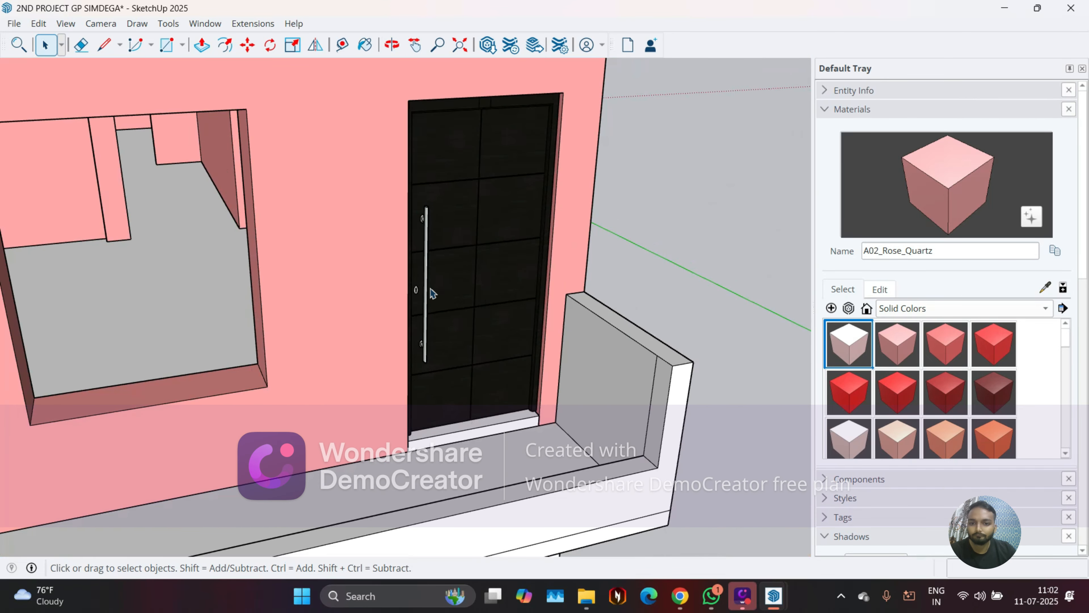
Open the door group and shorten its long pull handle from the upper end to a scale of about 0.67
double_click(426, 281)
double_click(427, 281)
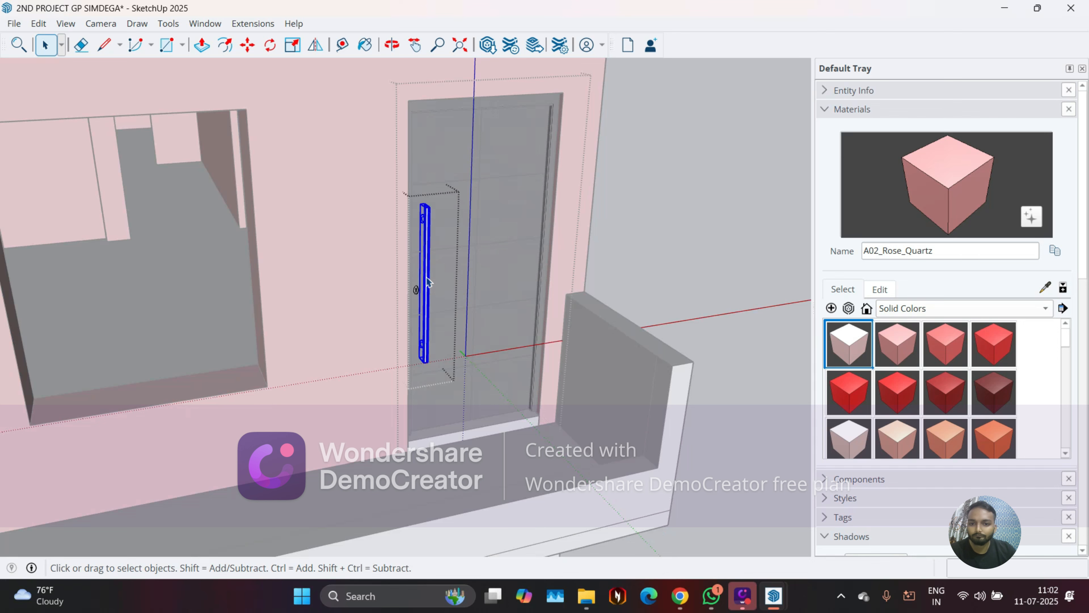
key(s)
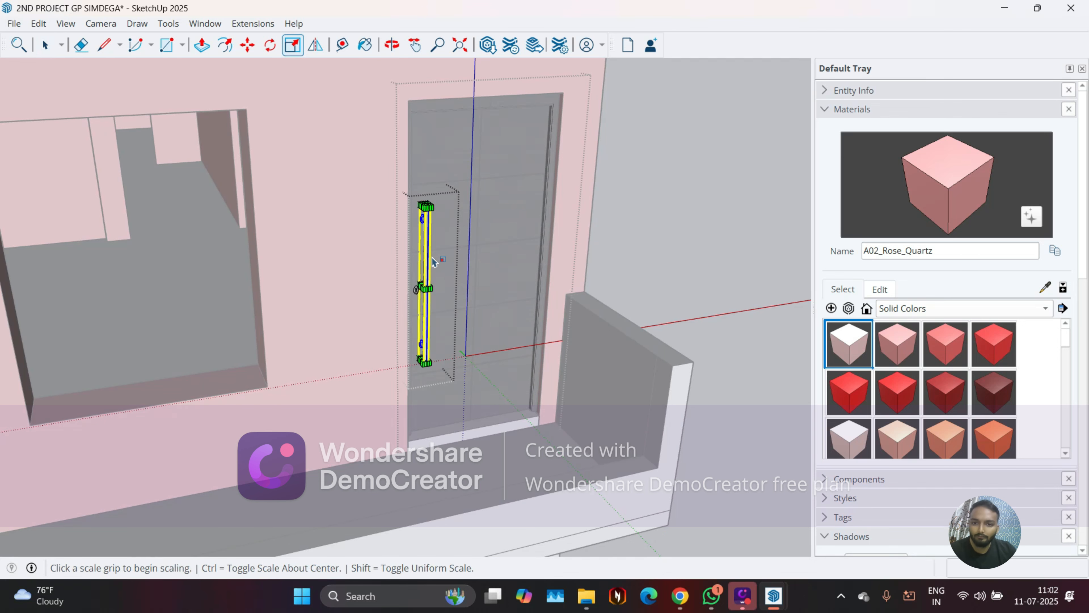
scroll(428, 282, up, 5)
middle_drag(449, 223, 316, 181)
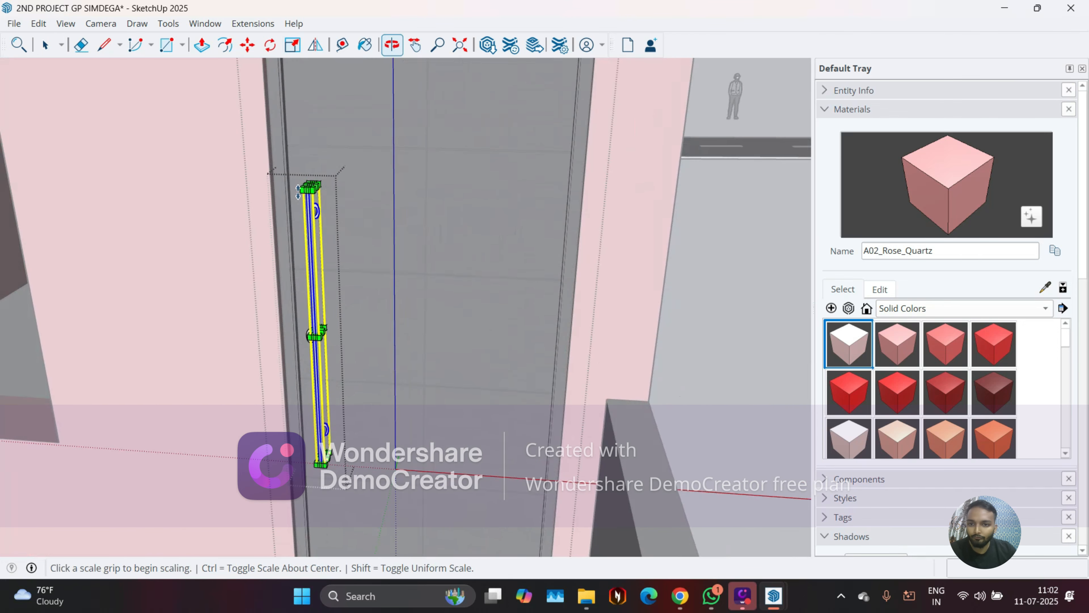
scroll(316, 182, up, 6)
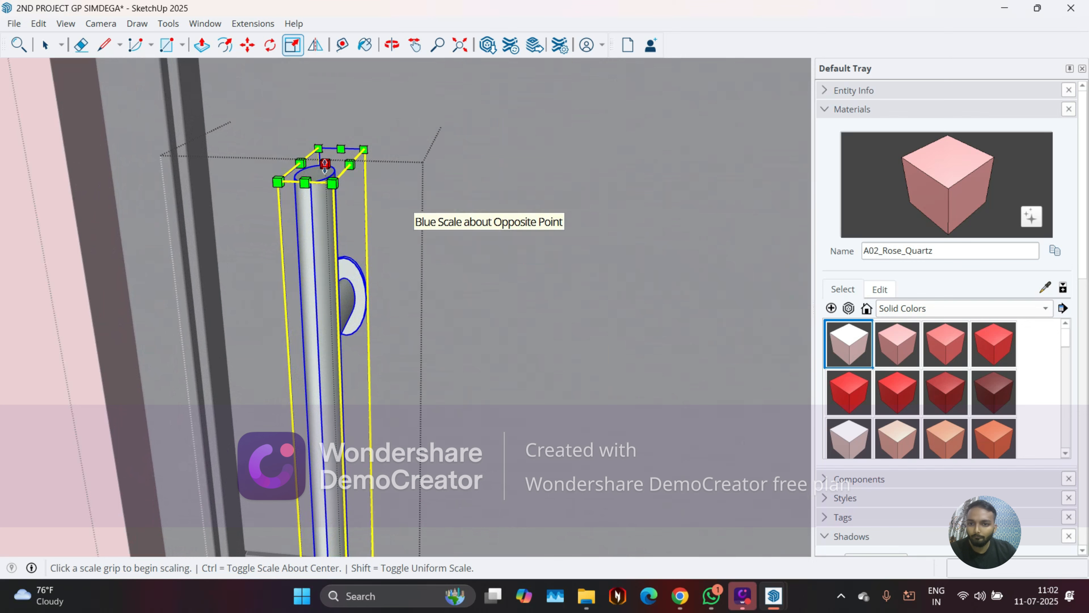
click(324, 165)
scroll(320, 184, down, 8)
scroll(339, 212, down, 3)
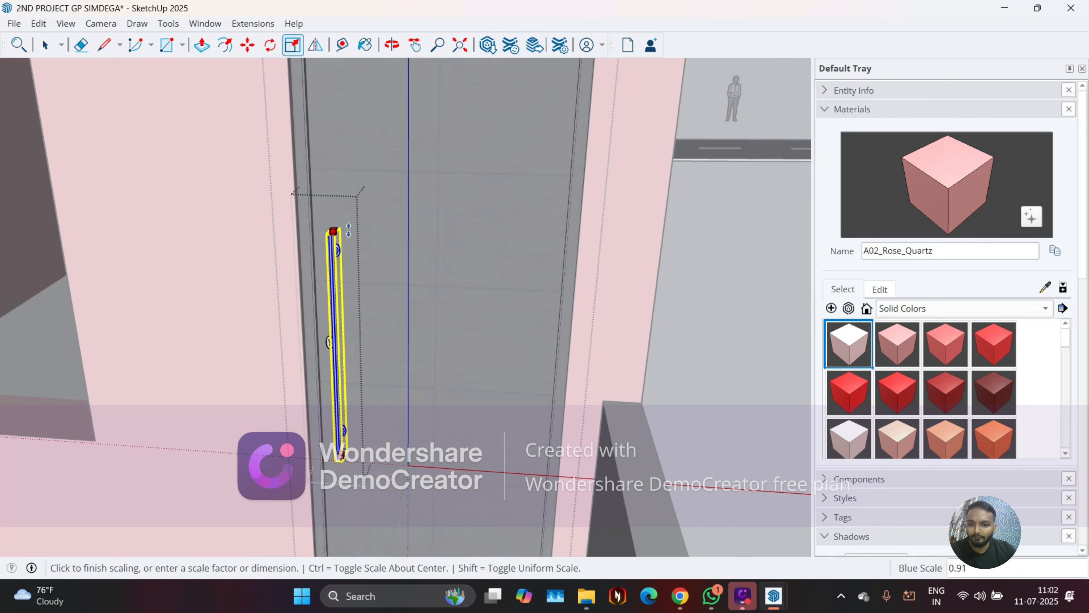
scroll(340, 232, up, 4)
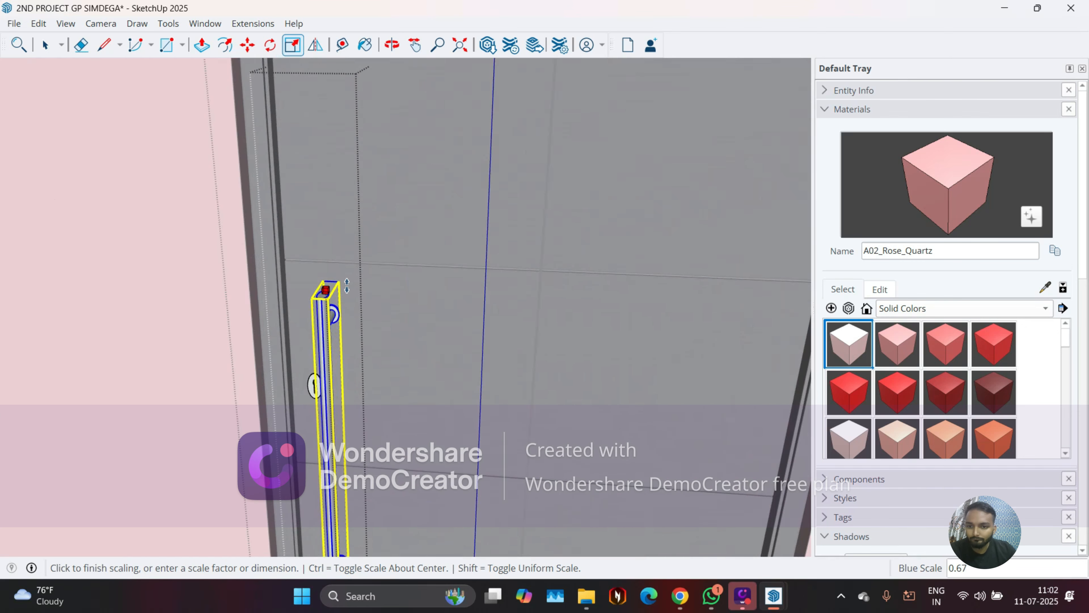
click(347, 285)
Shorten the pull handle from its lower end so that it ends just above the keyhole
scroll(370, 214, down, 3)
scroll(342, 519, up, 8)
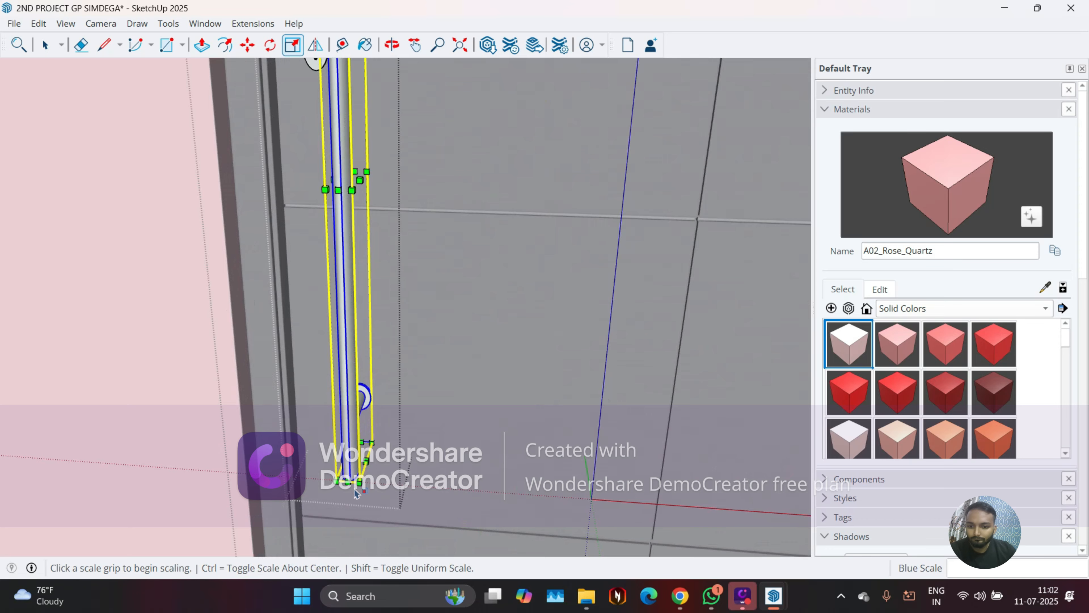
middle_drag(355, 493, 356, 389)
click(354, 388)
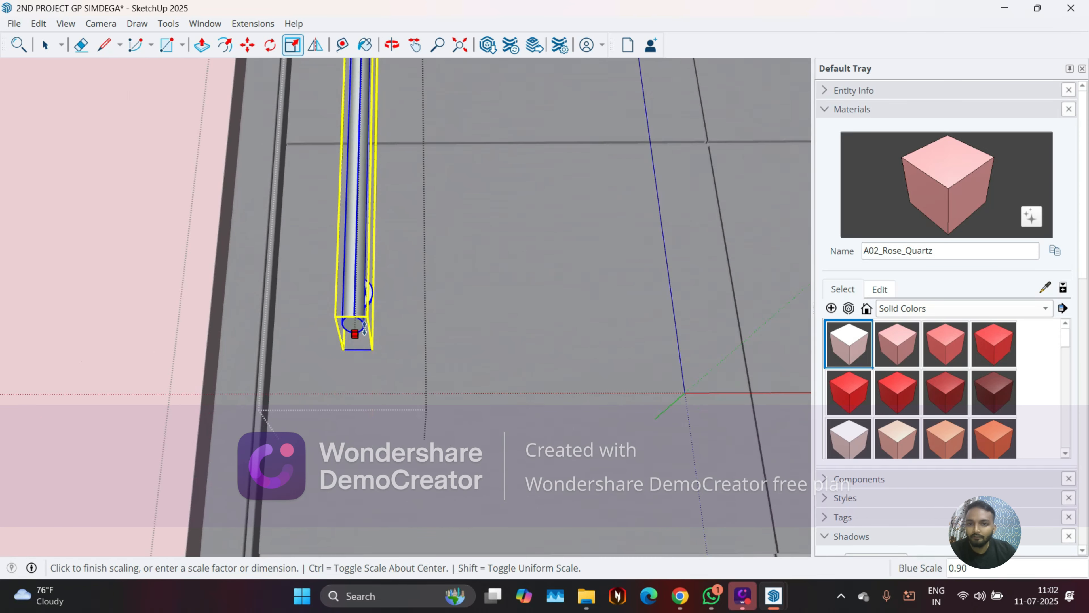
scroll(364, 329, up, 6)
middle_drag(362, 323, 379, 425)
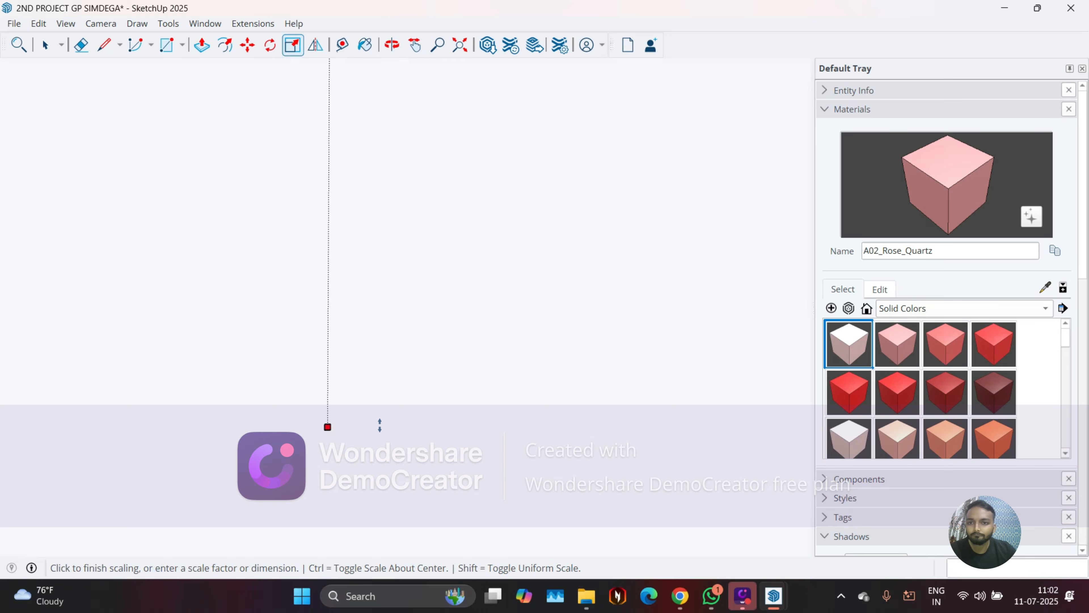
scroll(380, 426, down, 6)
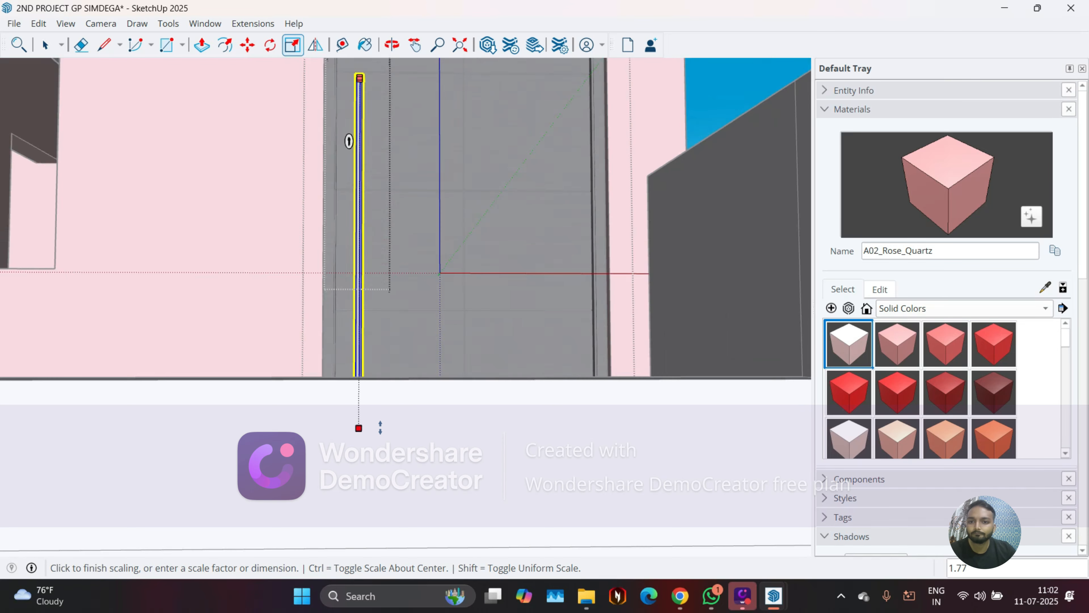
scroll(378, 426, down, 5)
scroll(367, 292, up, 5)
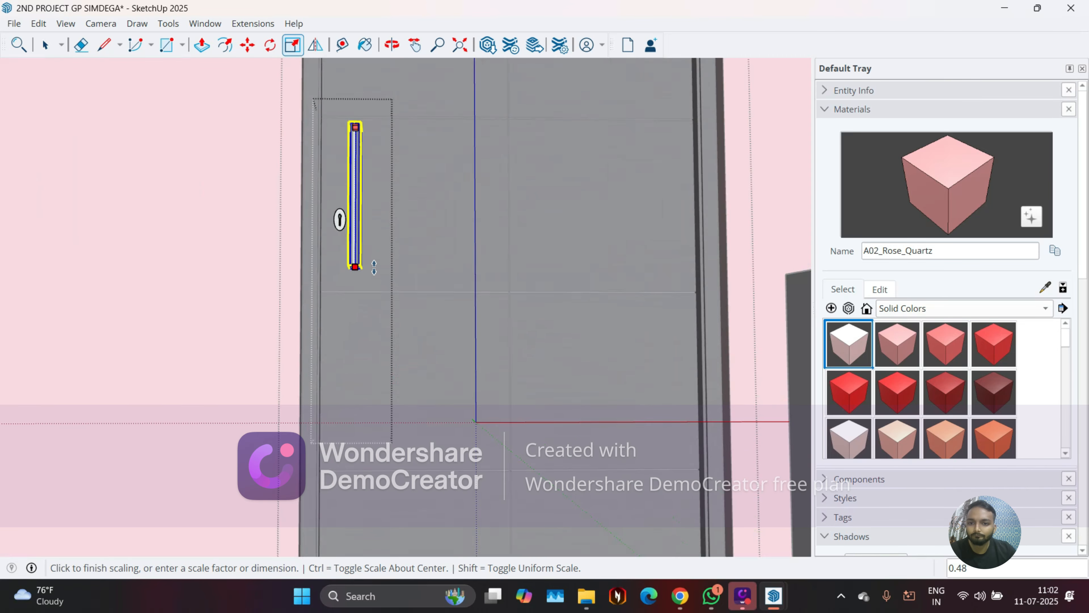
click(359, 197)
middle_drag(425, 238, 343, 257)
scroll(406, 338, down, 5)
key(Escape)
key(space)
Measure the height from the threshold to the handle along the side edge of the door opening
scroll(383, 283, up, 3)
scroll(406, 326, down, 5)
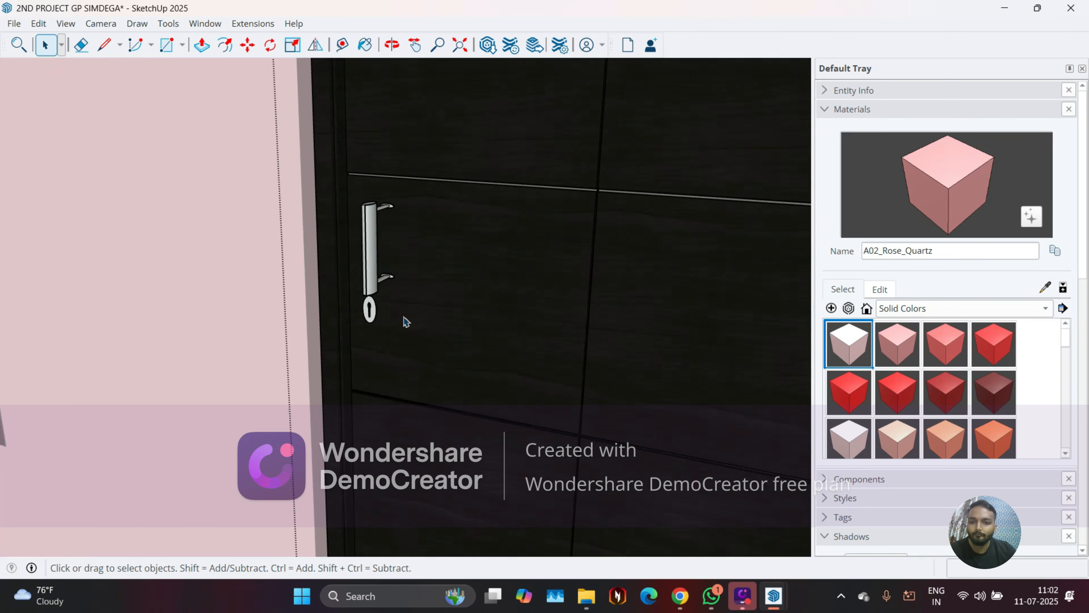
middle_drag(418, 301, 360, 299)
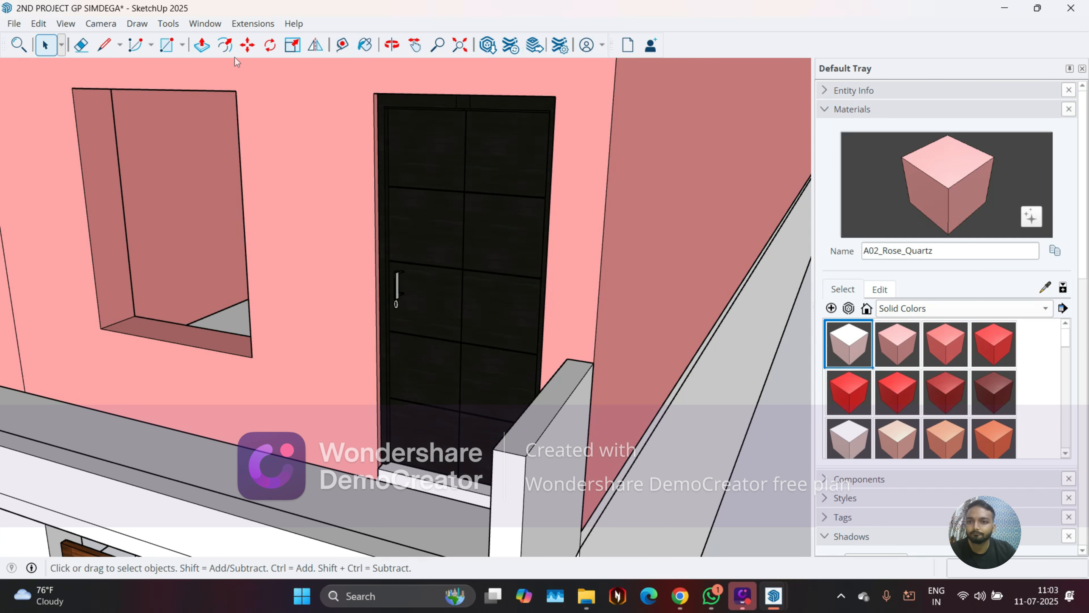
click(343, 44)
scroll(494, 442, up, 3)
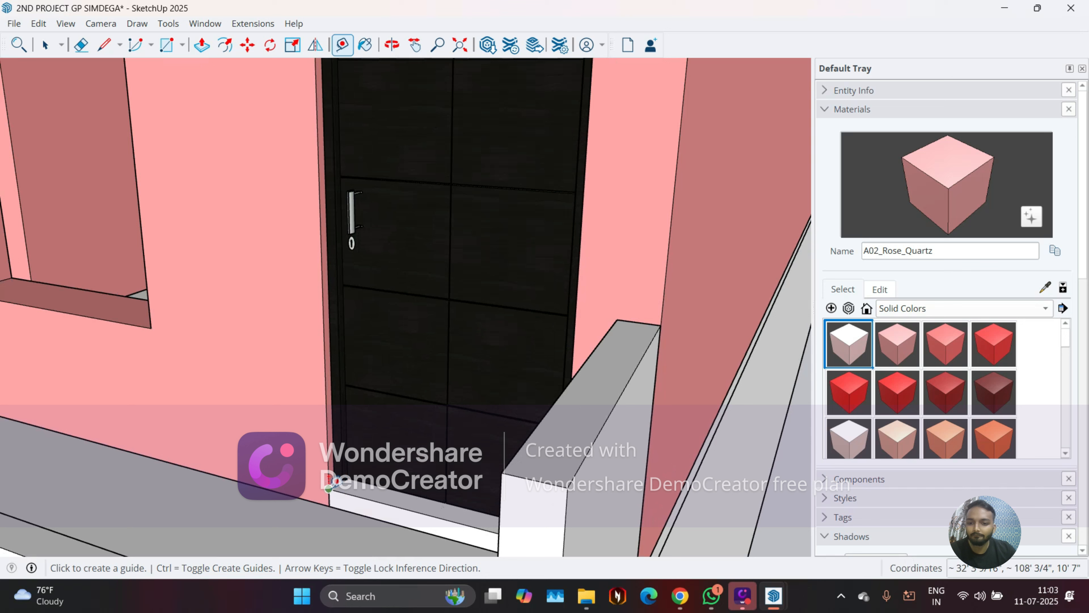
click(329, 487)
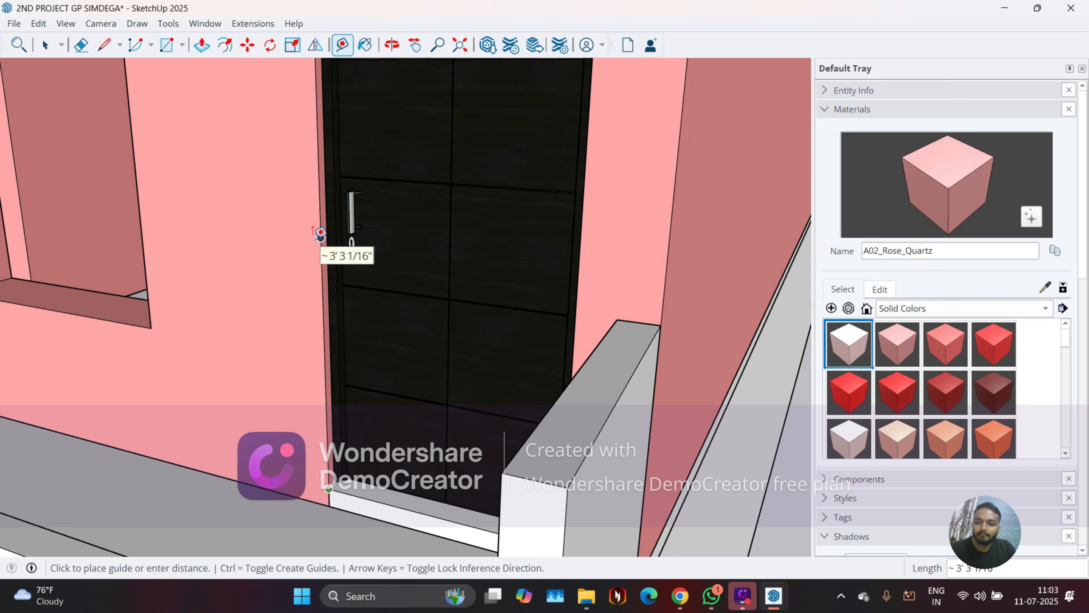
key(Escape)
key(space)
Move the pull handle together with its keyhole down the door by about 5 5/16 inches
scroll(338, 223, up, 5)
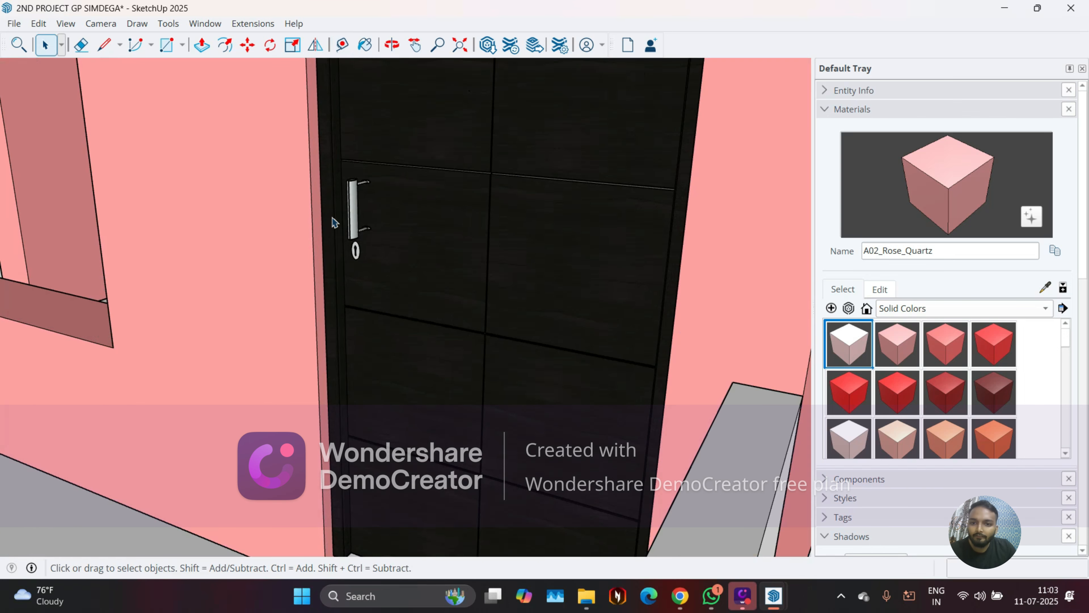
click(364, 218)
double_click(357, 211)
click(357, 210)
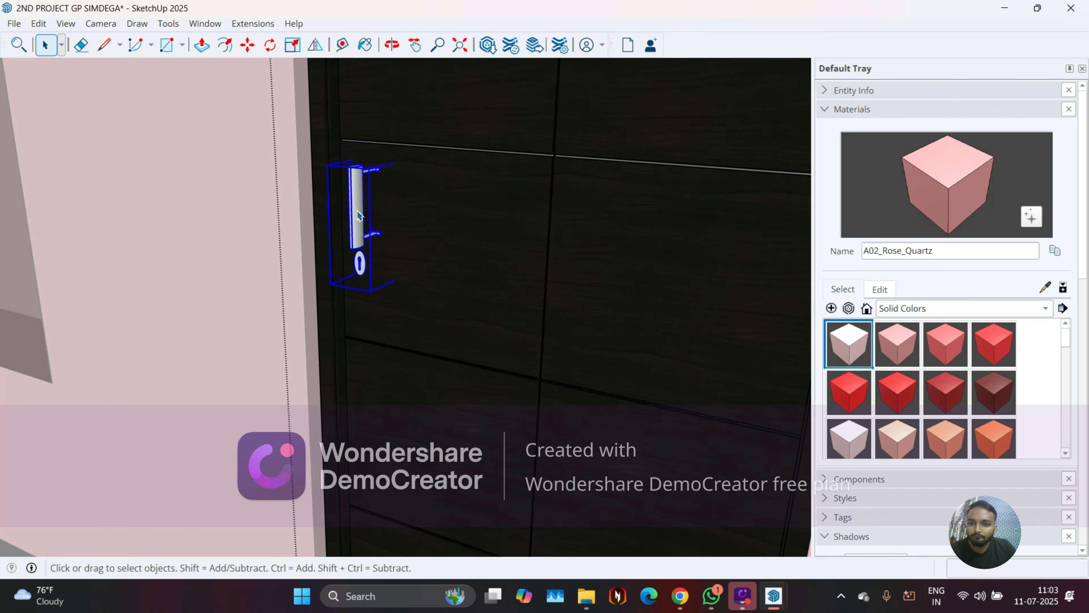
key(m)
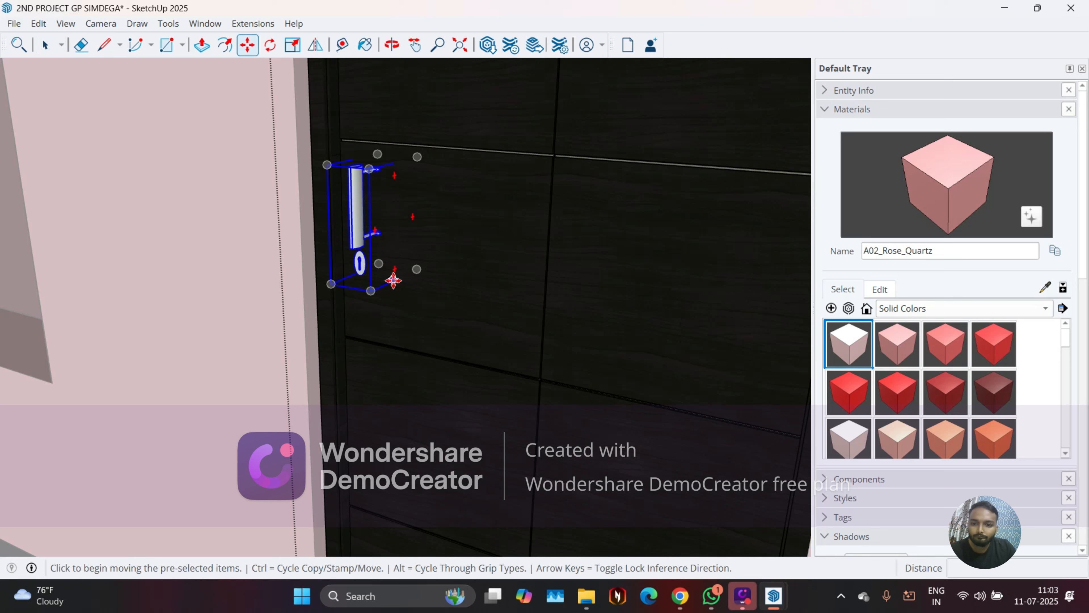
click(393, 282)
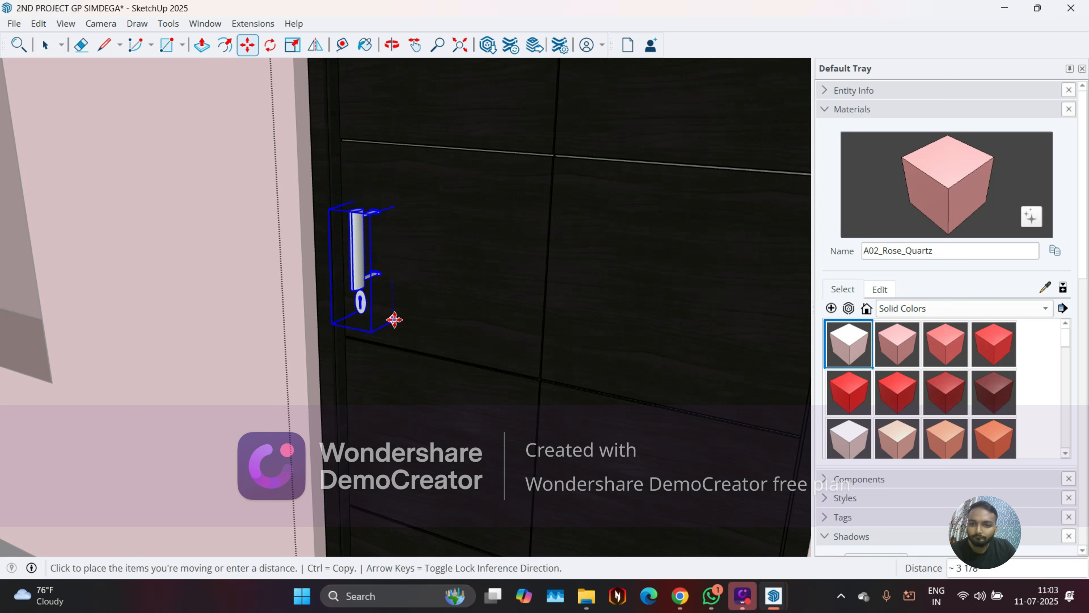
click(393, 341)
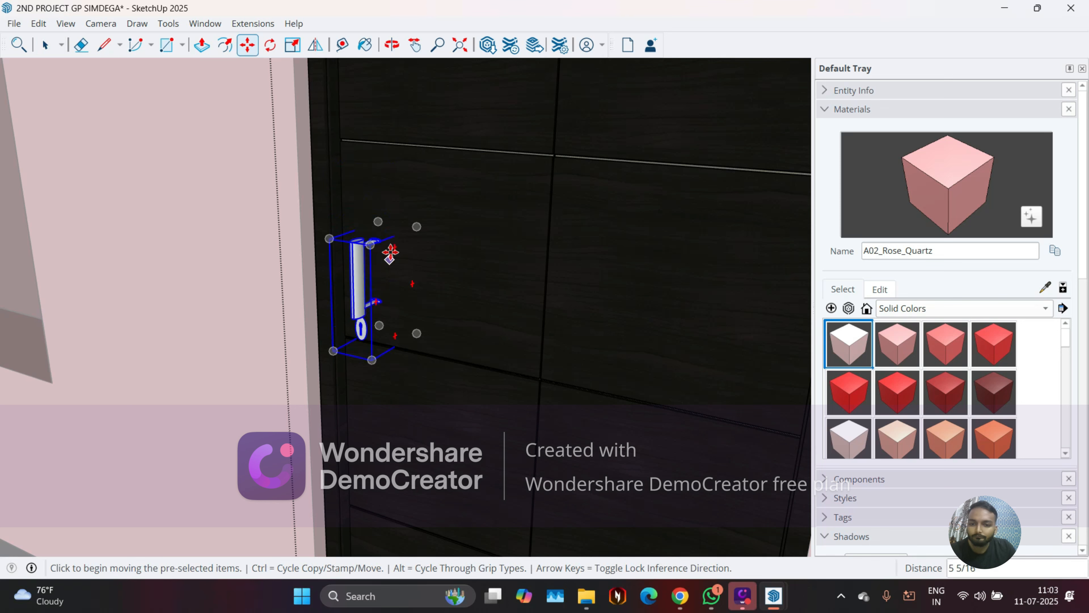
key(Escape)
key(s)
Measure the height of the handle above the bottom of the door
key(t)
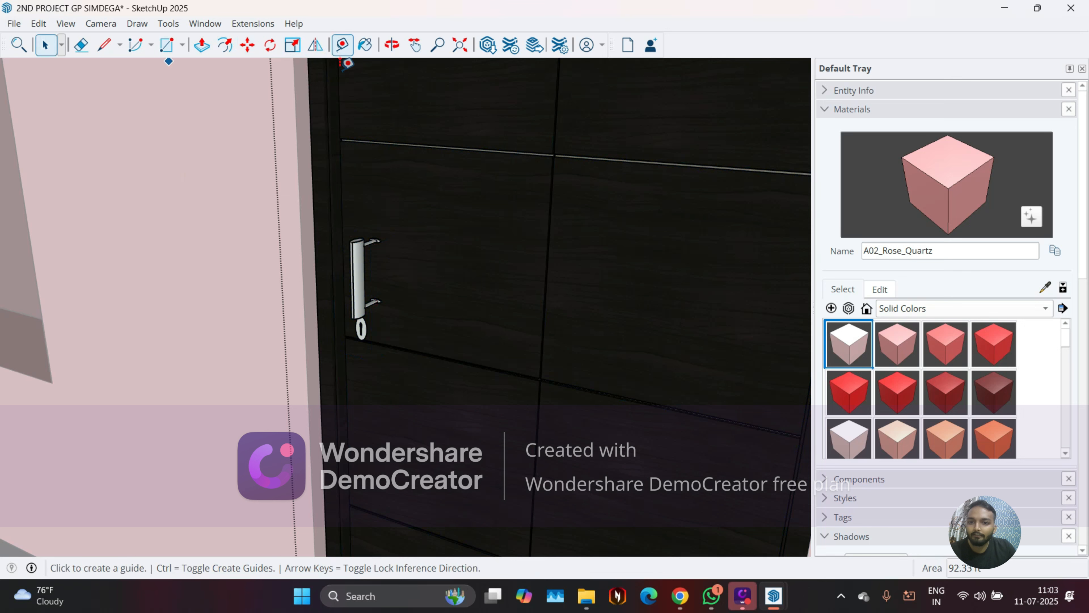
click(383, 299)
scroll(383, 339, down, 2)
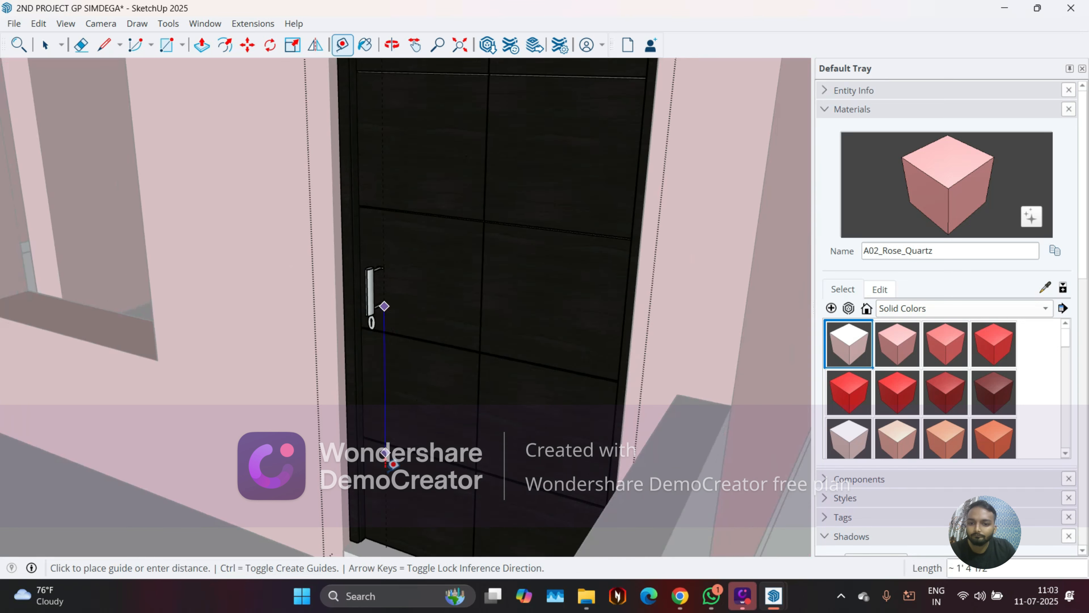
click(388, 541)
scroll(352, 335, down, 8)
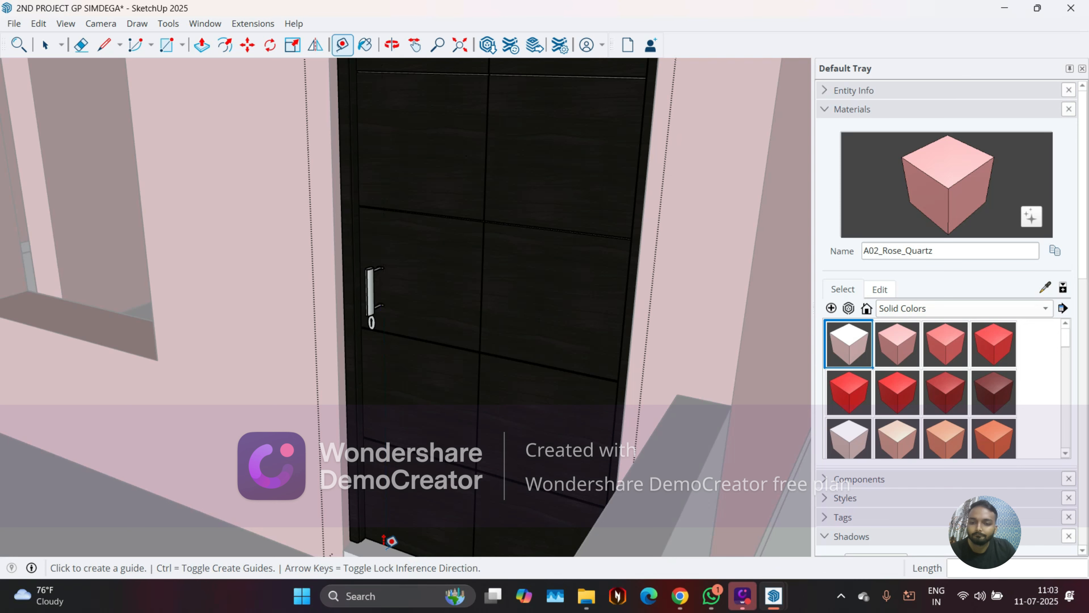
key(space)
Finish editing the balcony door and return to the pink front wall of the first floor
scroll(375, 304, down, 5)
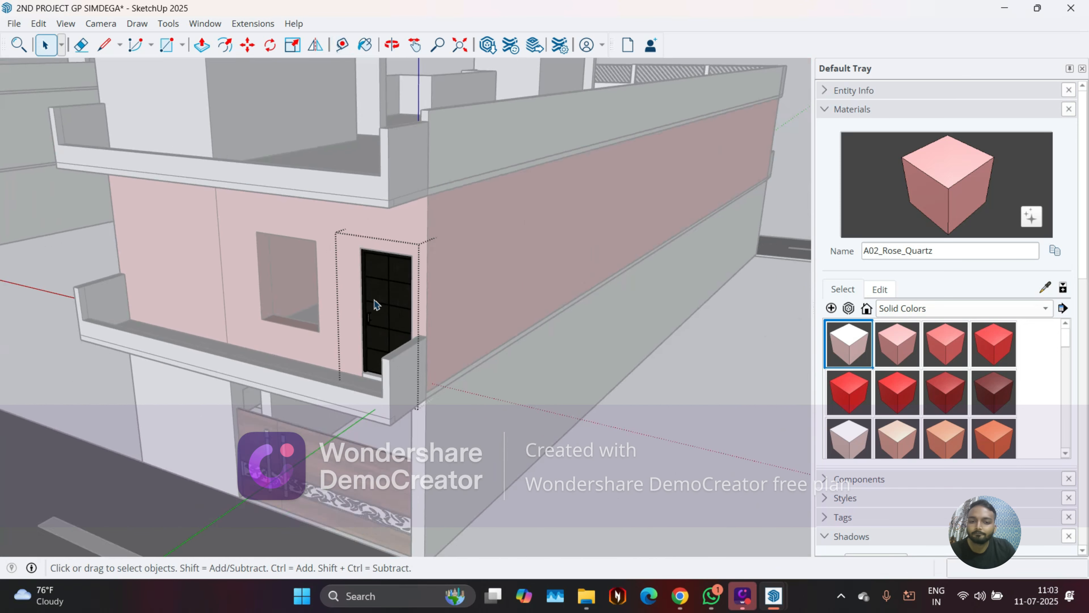
click(594, 421)
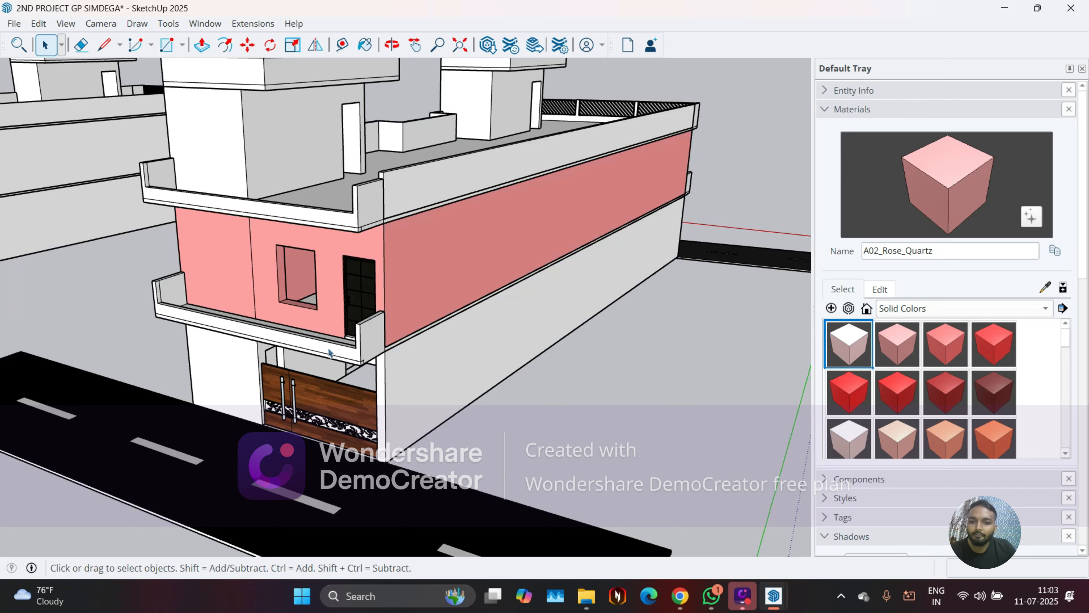
scroll(356, 300, up, 8)
middle_drag(357, 314, 333, 303)
scroll(531, 260, down, 5)
scroll(313, 287, up, 6)
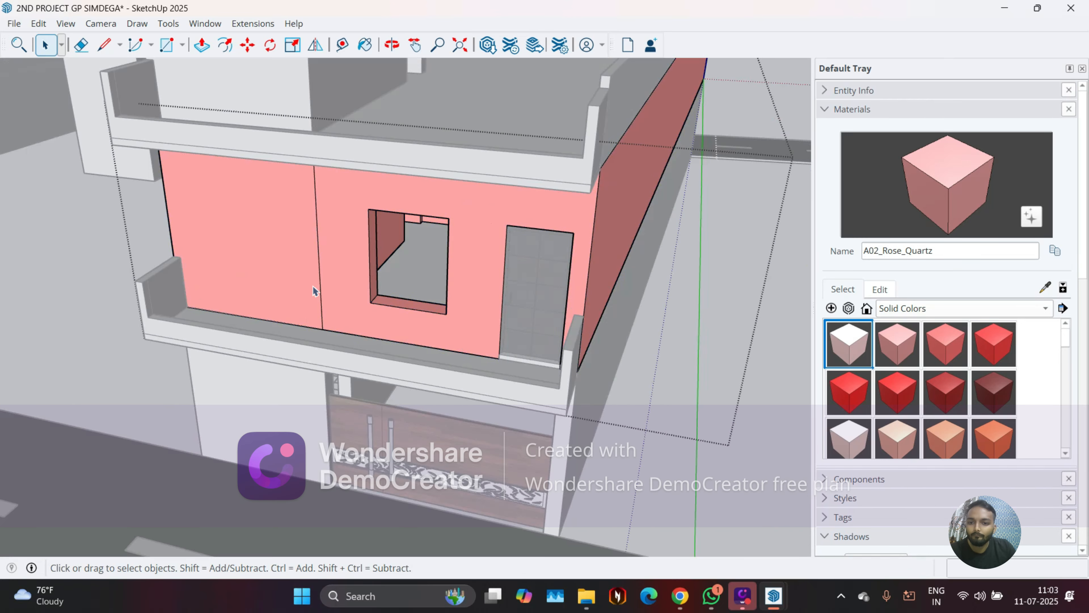
Try erasing the vertical line that divides the pink front wall and undo the erasure
triple_click(313, 286)
click(333, 293)
key(e)
click(320, 282)
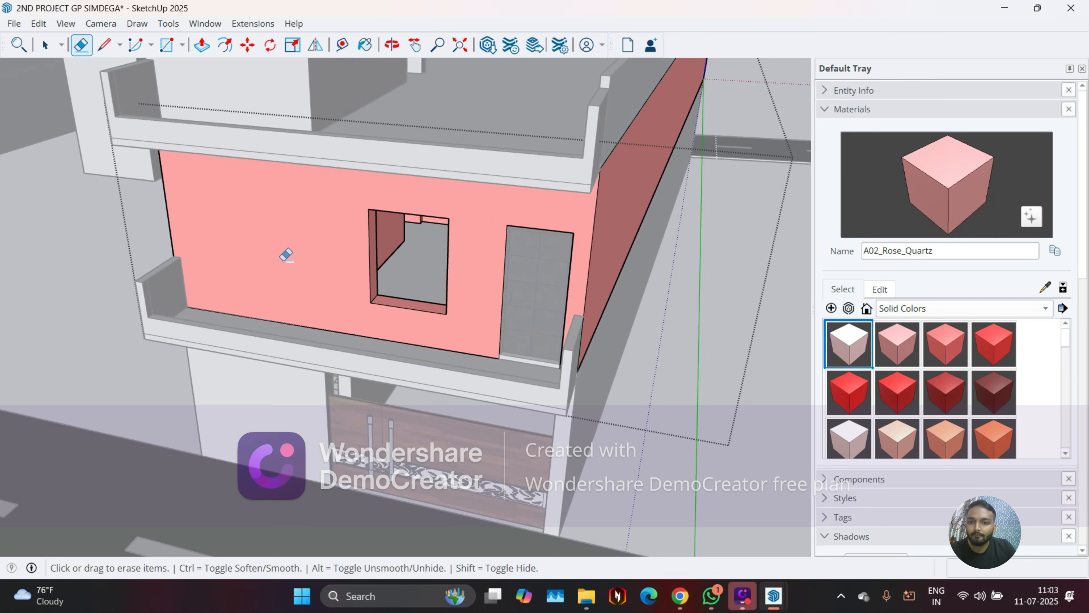
key(ctrl+z)
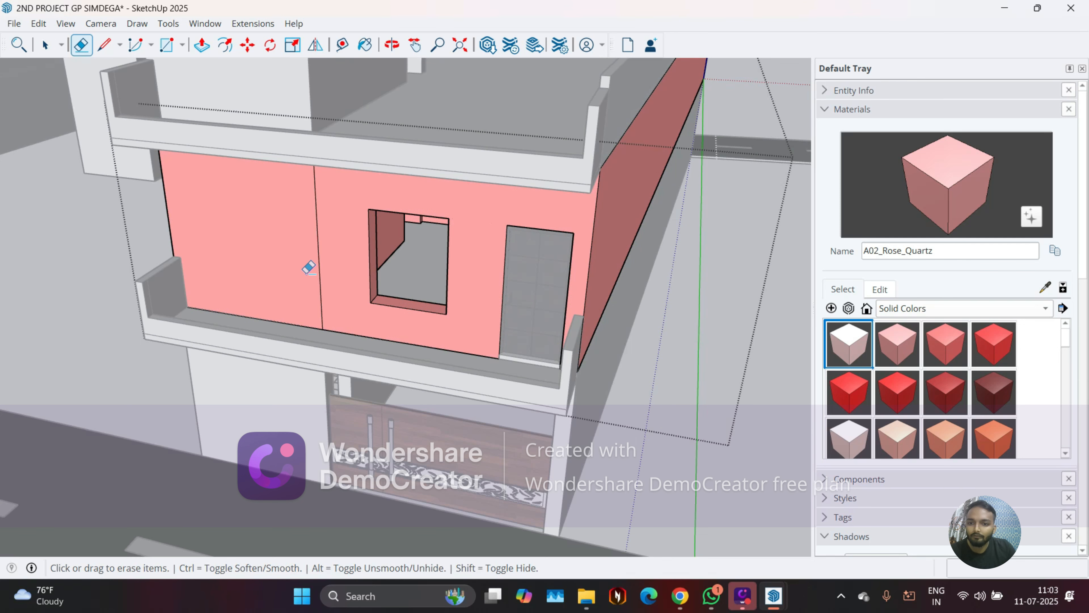
key(space)
Draw a rectangle about 12' 6" wide and 3' 8" high across the upper part of the ground-floor opening above the gate
scroll(306, 273, down, 6)
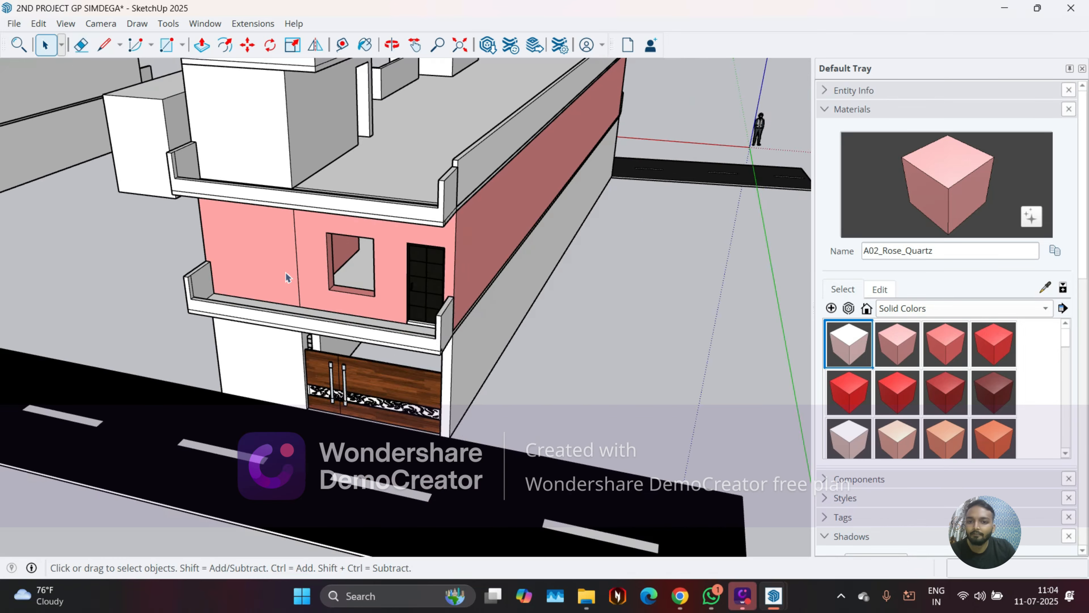
mouse_move(286, 273)
middle_down()
mouse_move(343, 252)
mouse_move(394, 271)
middle_up()
scroll(399, 273, up, 5)
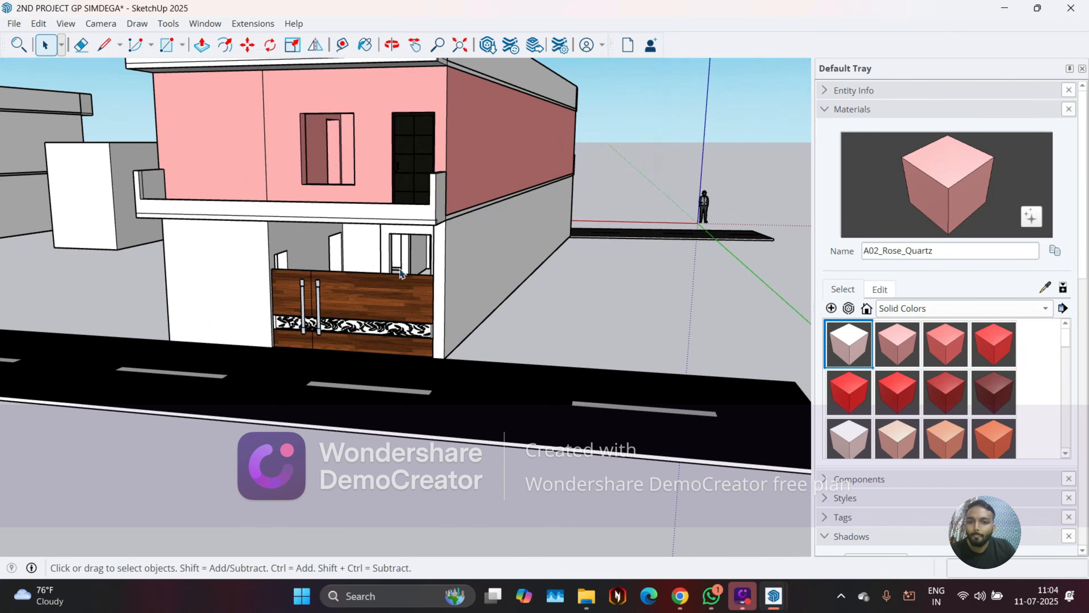
middle_drag(196, 280, 249, 231)
scroll(250, 232, up, 3)
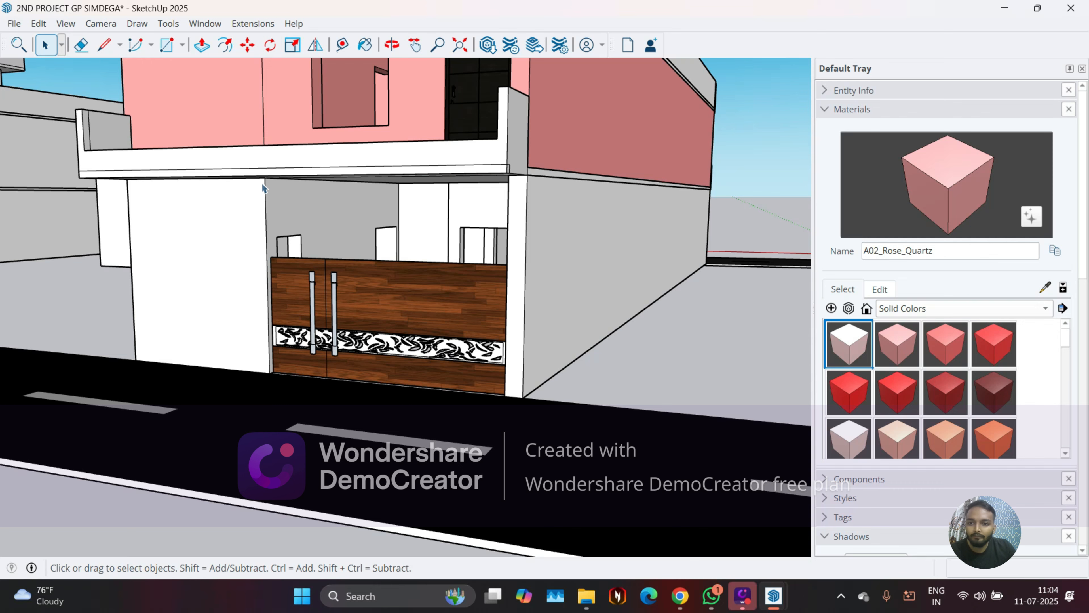
click(167, 45)
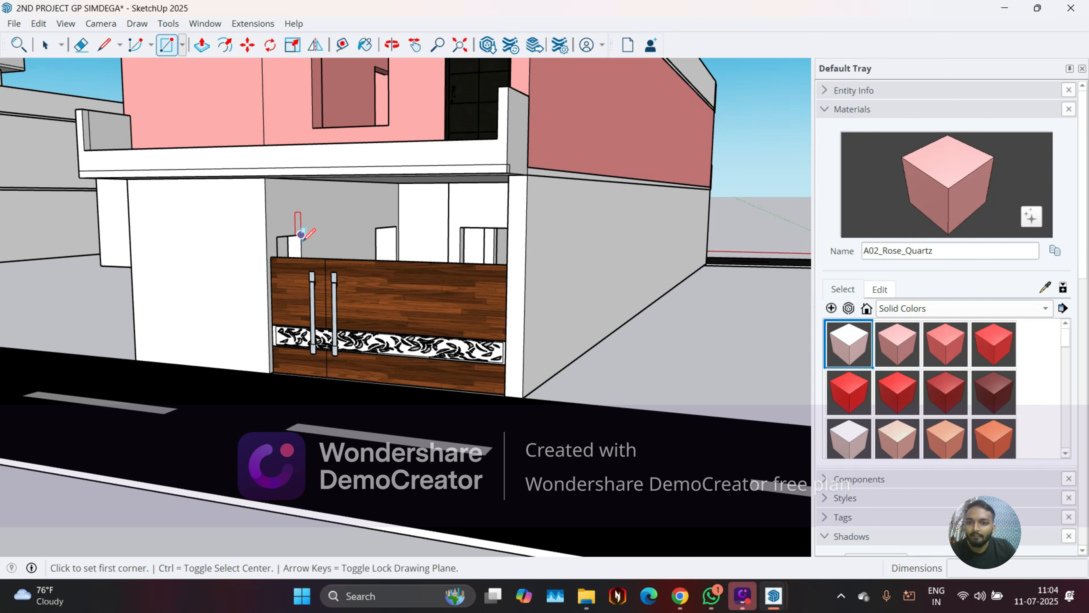
middle_drag(304, 231, 307, 146)
scroll(283, 140, up, 3)
click(271, 122)
middle_drag(502, 198, 639, 225)
scroll(639, 225, up, 1)
scroll(748, 235, up, 2)
click(797, 270)
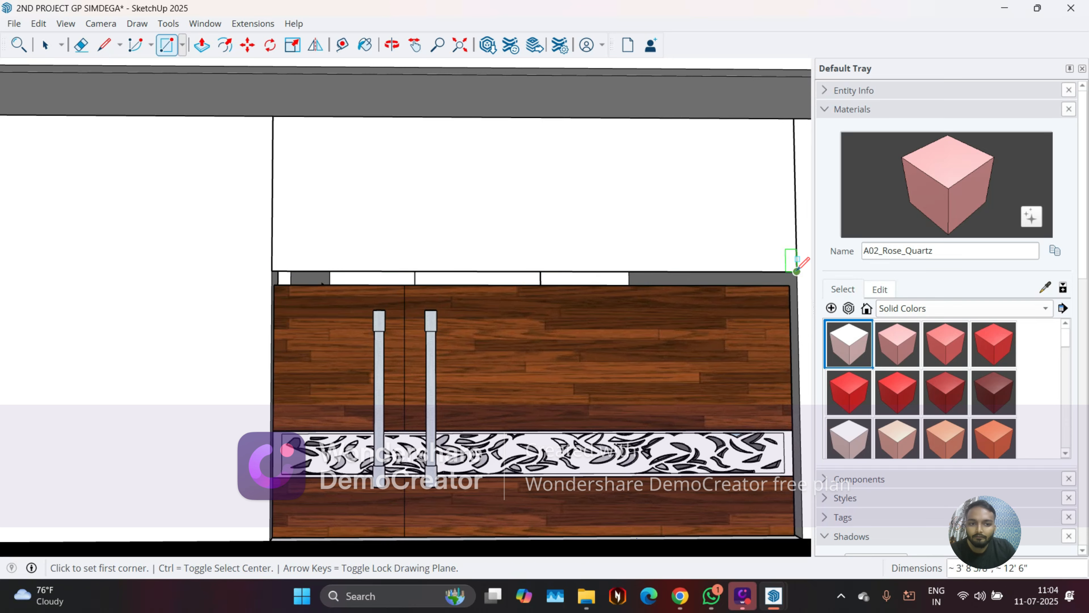
scroll(531, 206, down, 2)
scroll(505, 214, down, 3)
key(space)
middle_drag(477, 224, 217, 321)
scroll(217, 321, down, 2)
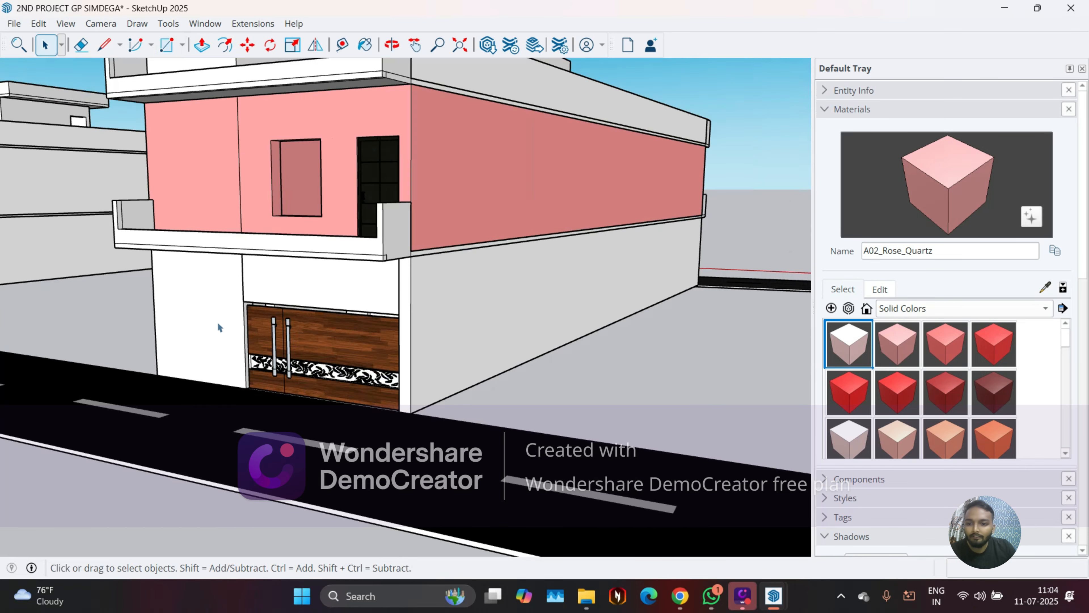
Measure the height from the ground to the lower edge of the rectangle above the gate, and undo the rectangle
middle_drag(244, 366, 212, 434)
scroll(243, 414, up, 5)
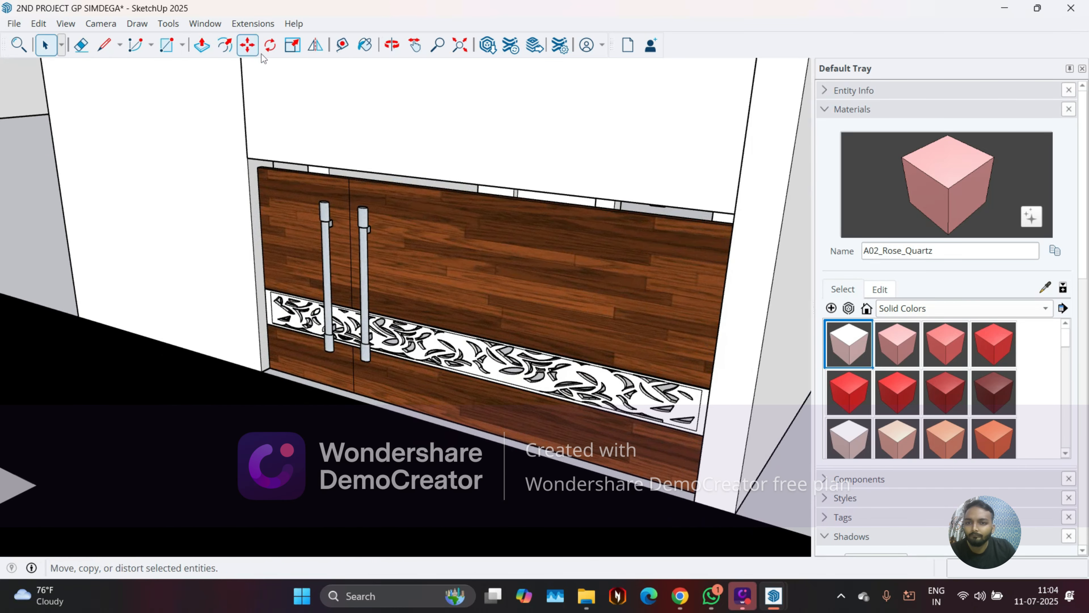
click(342, 44)
scroll(261, 331, up, 4)
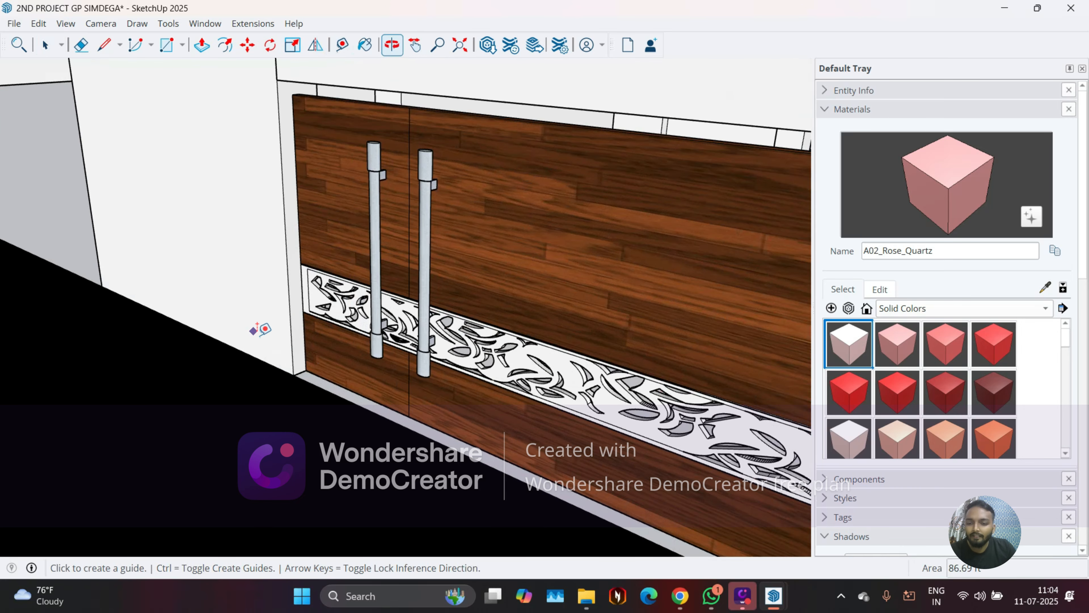
click(305, 370)
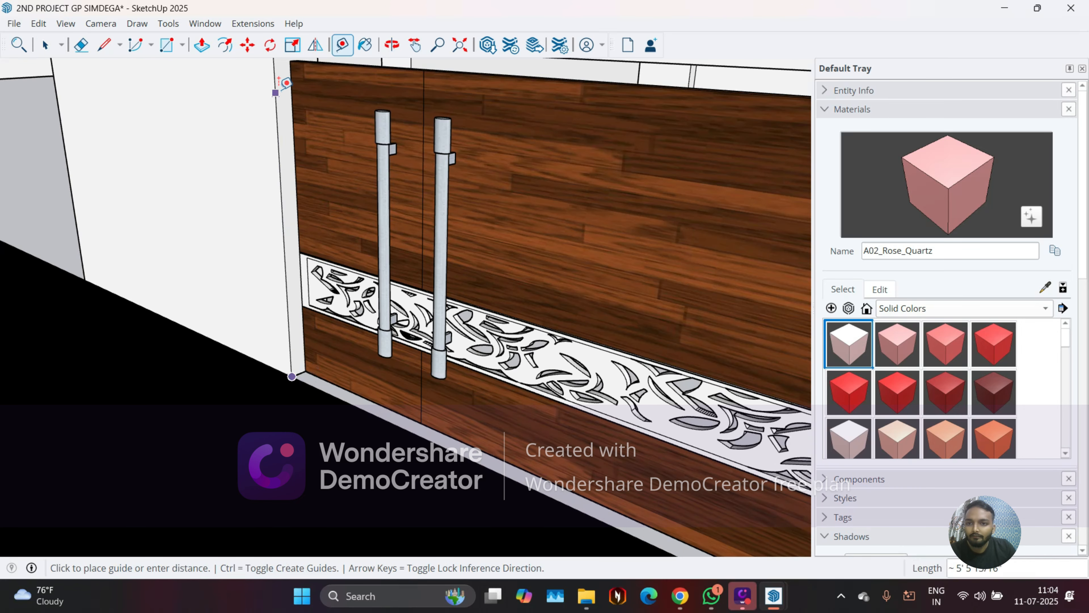
scroll(293, 131, down, 2)
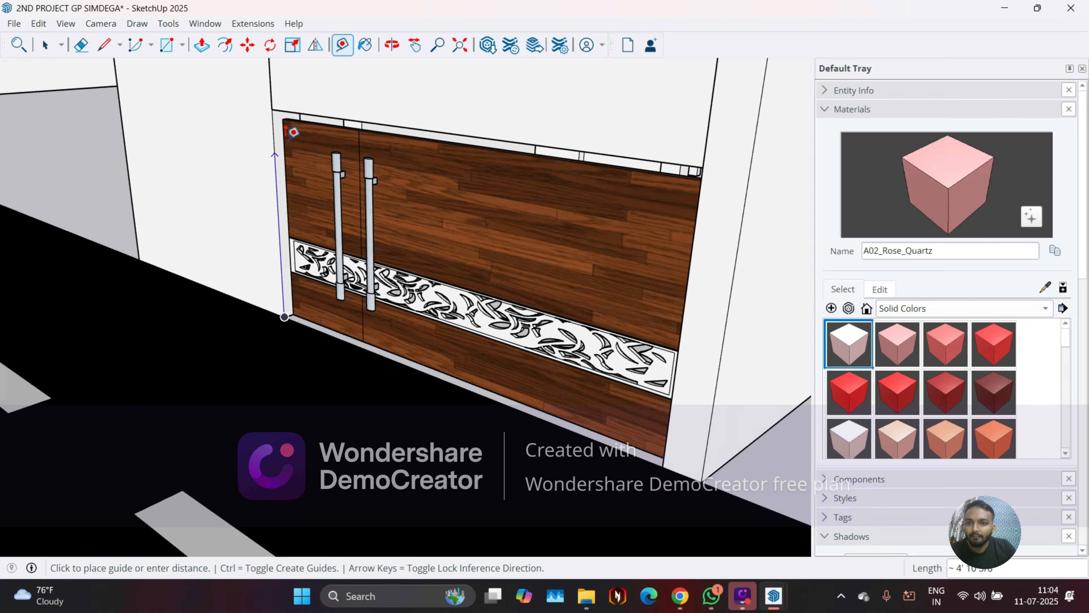
click(272, 109)
key(space)
scroll(317, 206, down, 3)
middle_drag(326, 261, 390, 249)
key(ctrl+z)
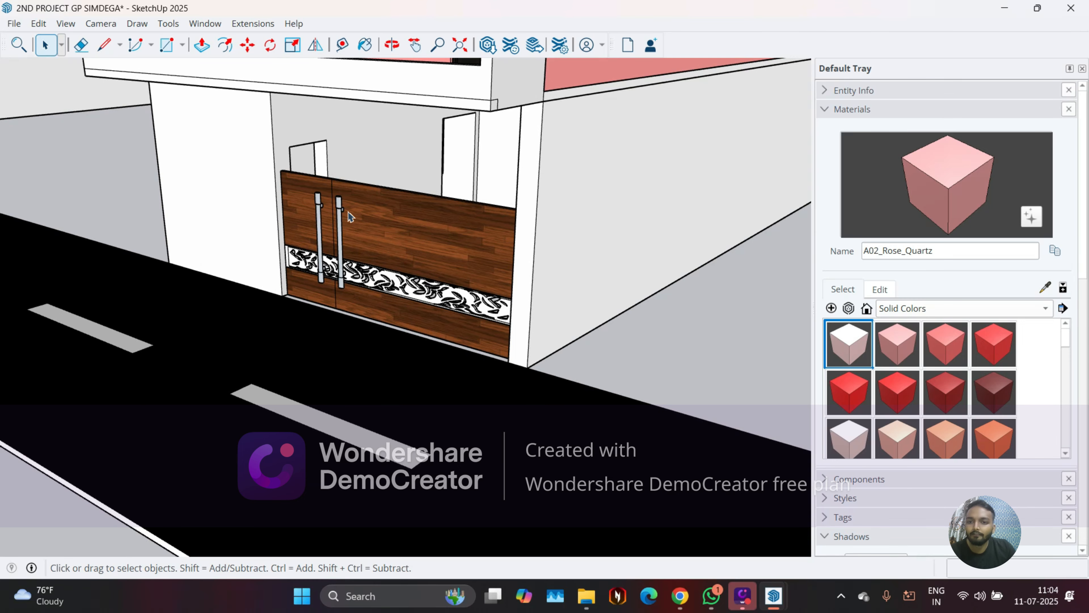
Measure the gate's height from its lower corner to its upper corner beside the wall
scroll(349, 211, up, 2)
click(305, 191)
middle_drag(295, 252, 224, 256)
scroll(340, 314, up, 2)
click(342, 44)
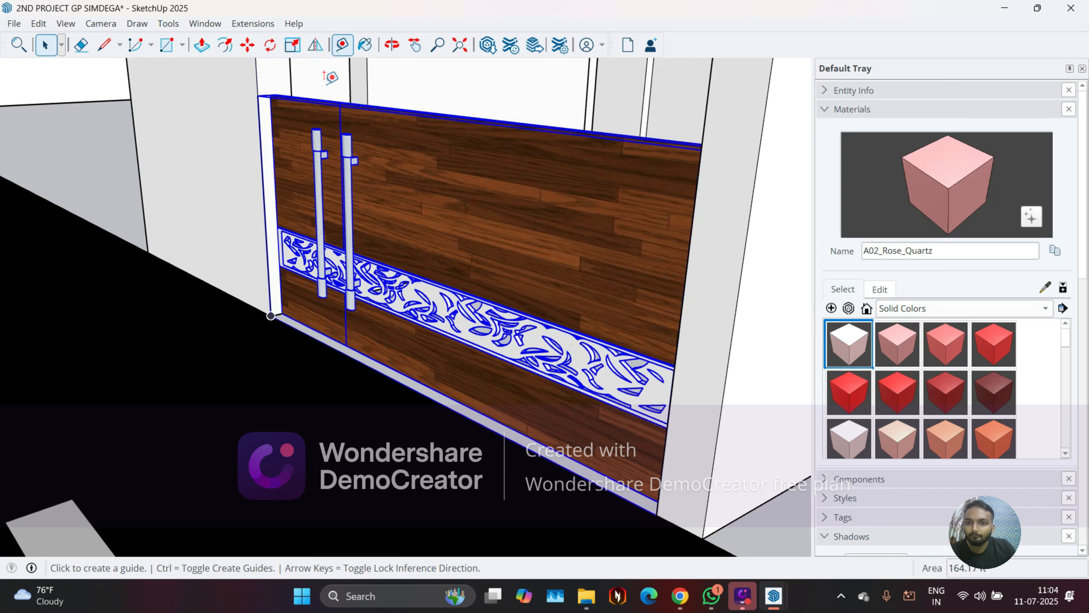
scroll(294, 322, up, 2)
click(279, 330)
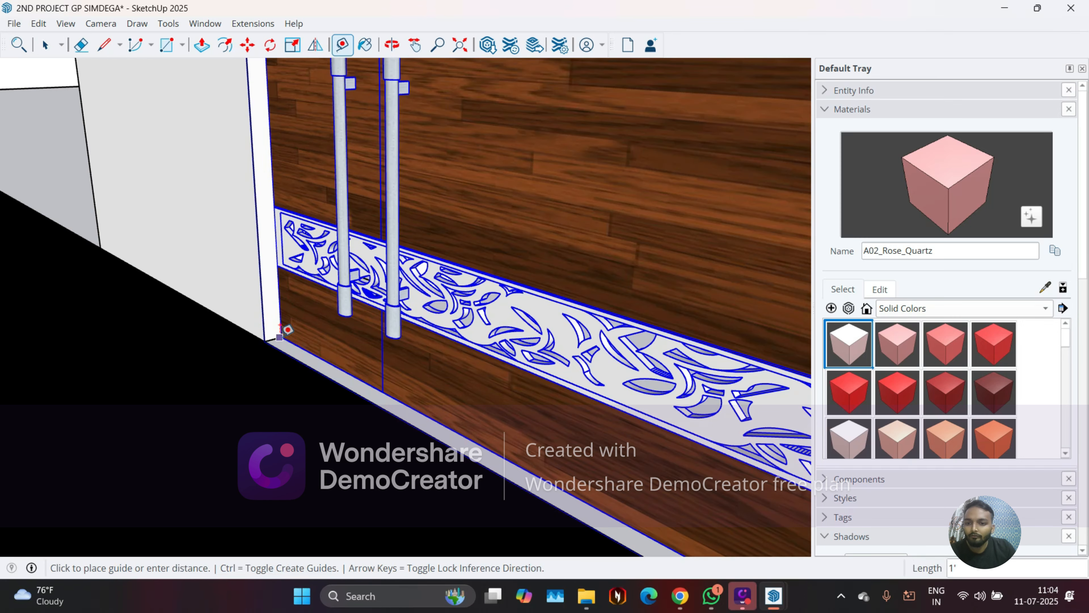
scroll(281, 330, down, 3)
scroll(281, 196, up, 5)
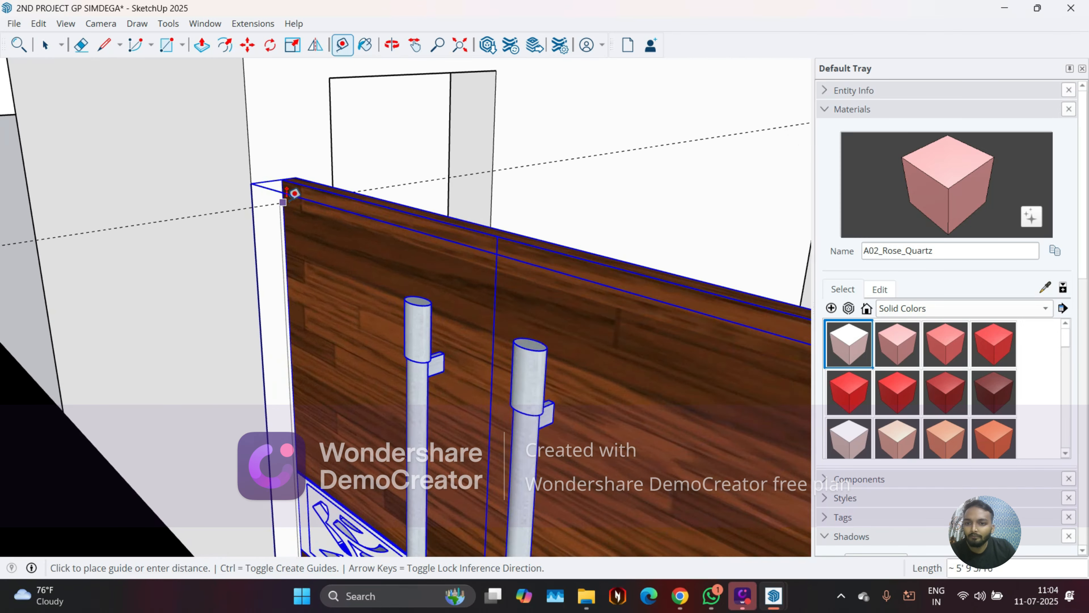
key(Escape)
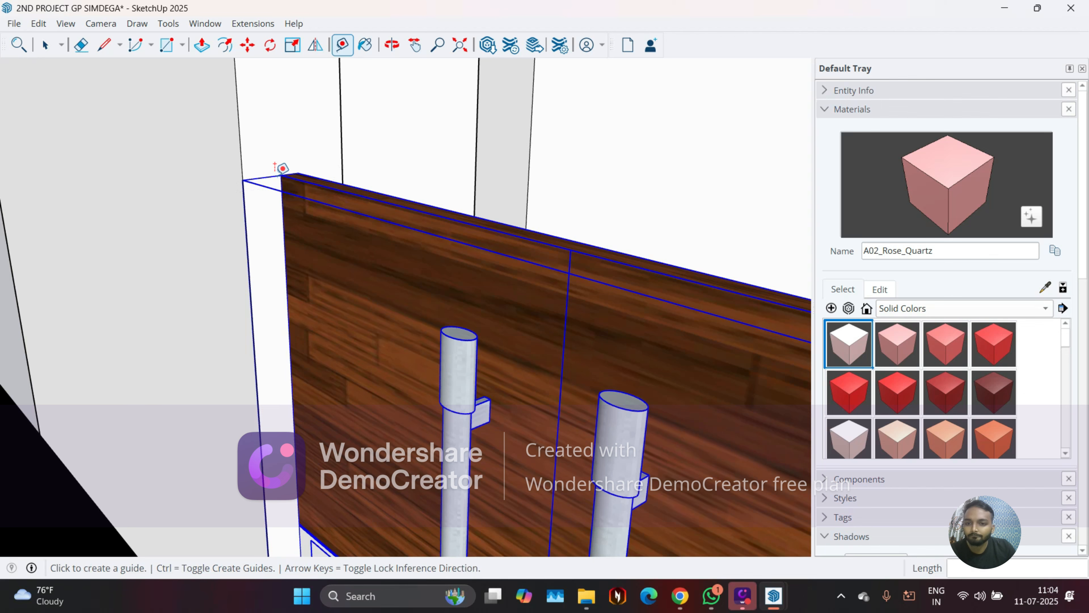
key(space)
scroll(190, 95, down, 3)
scroll(192, 116, down, 3)
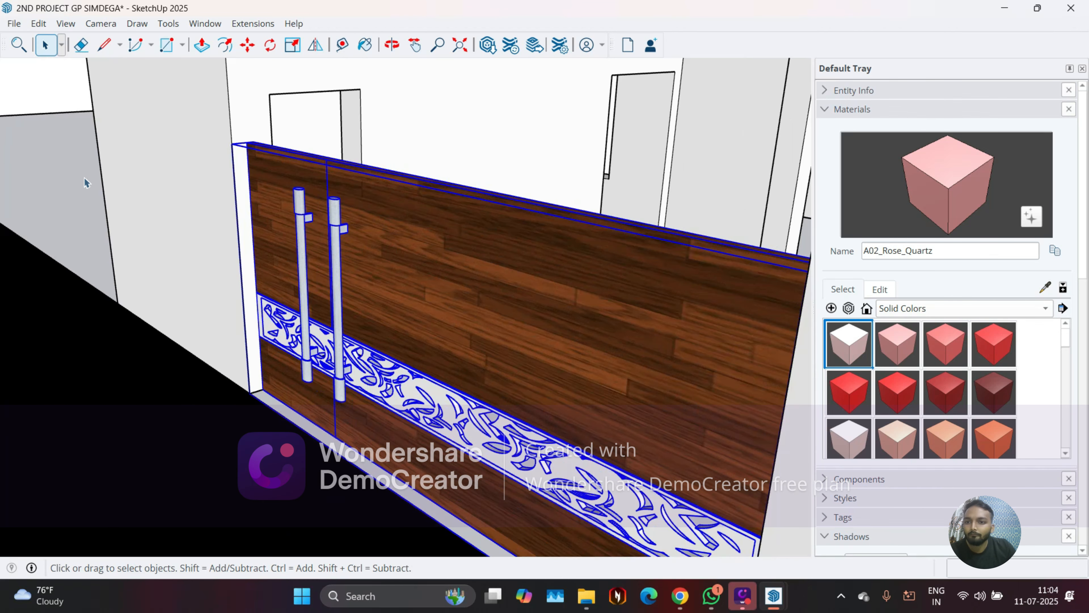
click(55, 182)
Draw a vertical reference line up from the gate's lower corner beside the wall, ending above the gate's upper edge
click(104, 44)
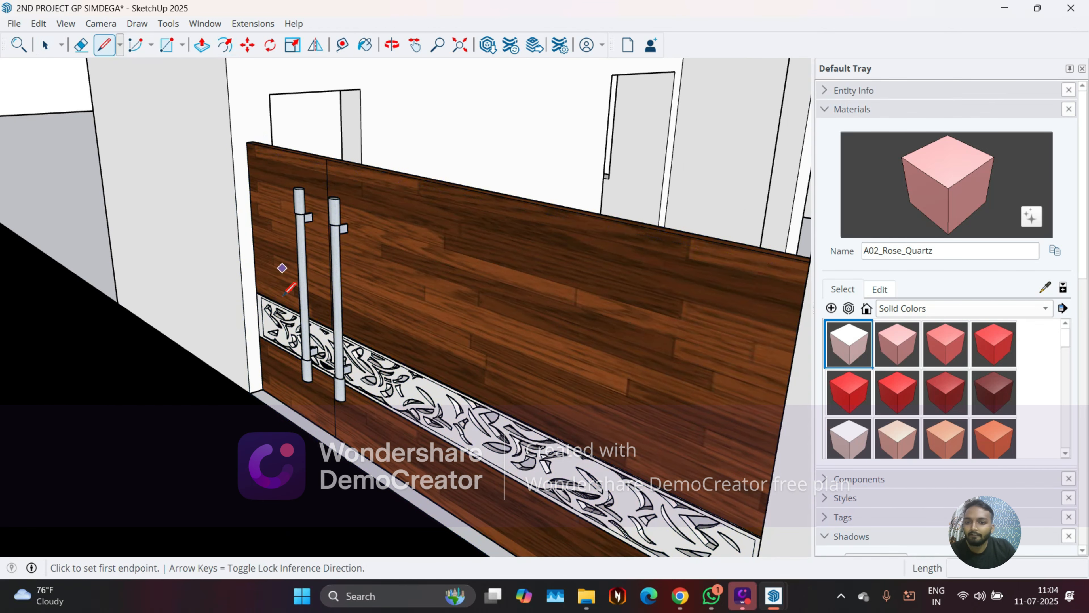
click(263, 389)
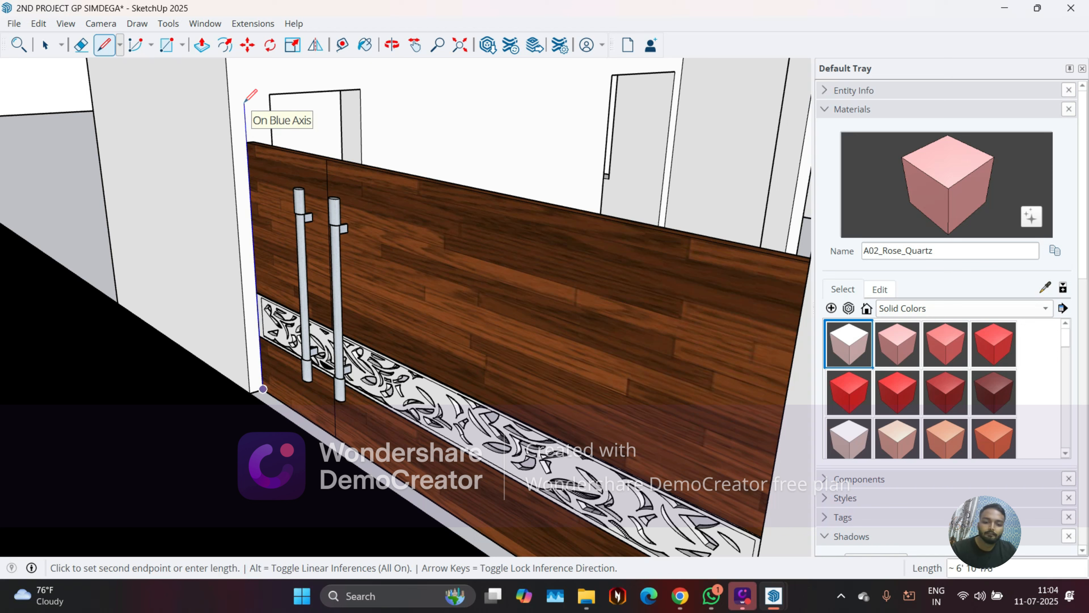
key(space)
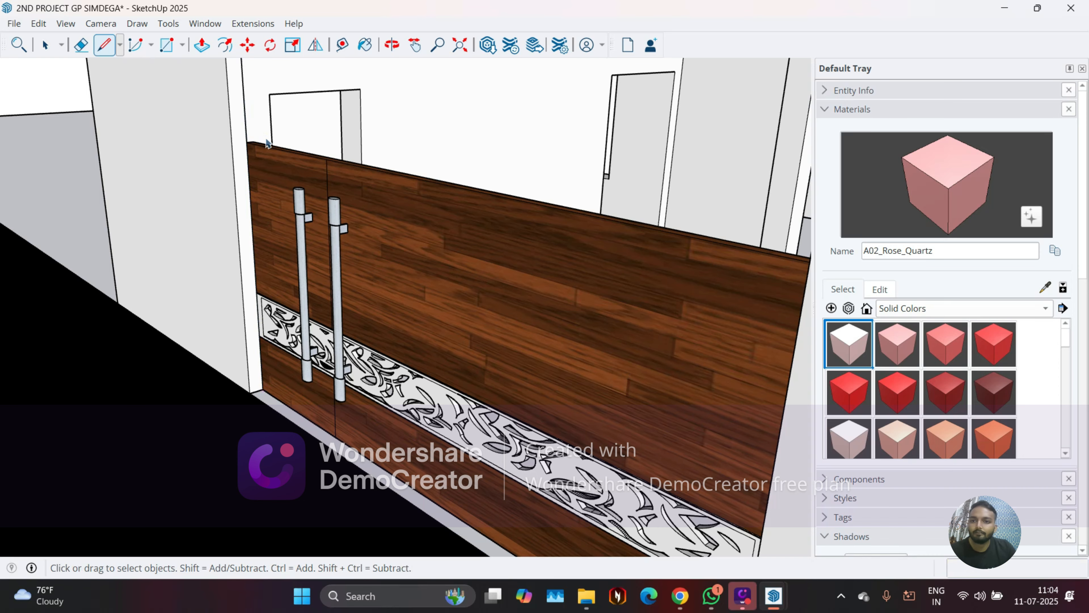
scroll(265, 241, down, 5)
middle_drag(241, 247, 318, 241)
scroll(261, 198, up, 3)
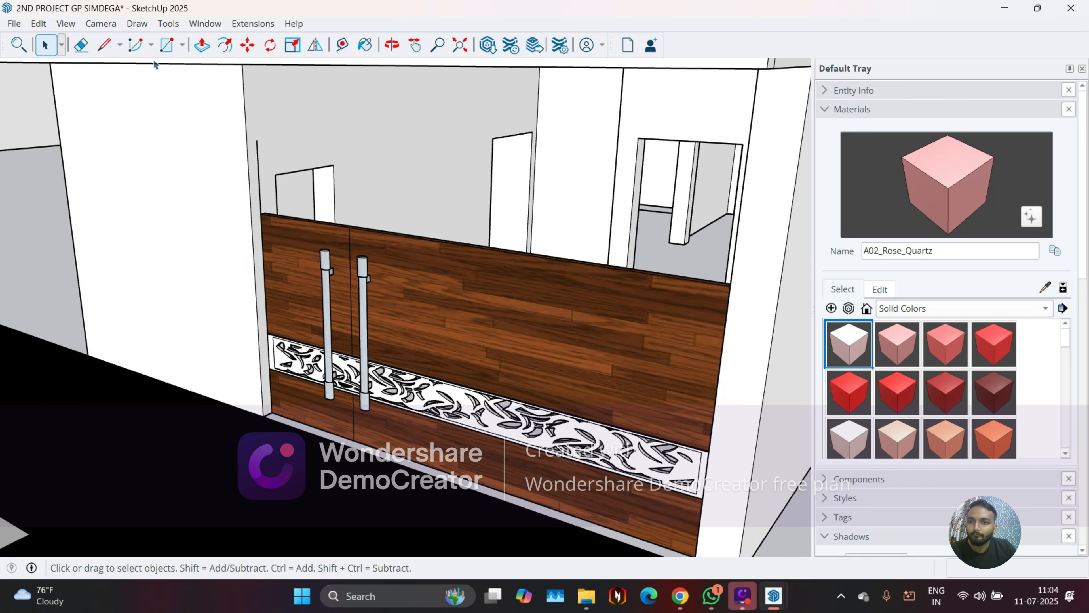
Scale the gate vertically by a factor of 1.33, raising its upper edge to the end of the reference line
click(352, 289)
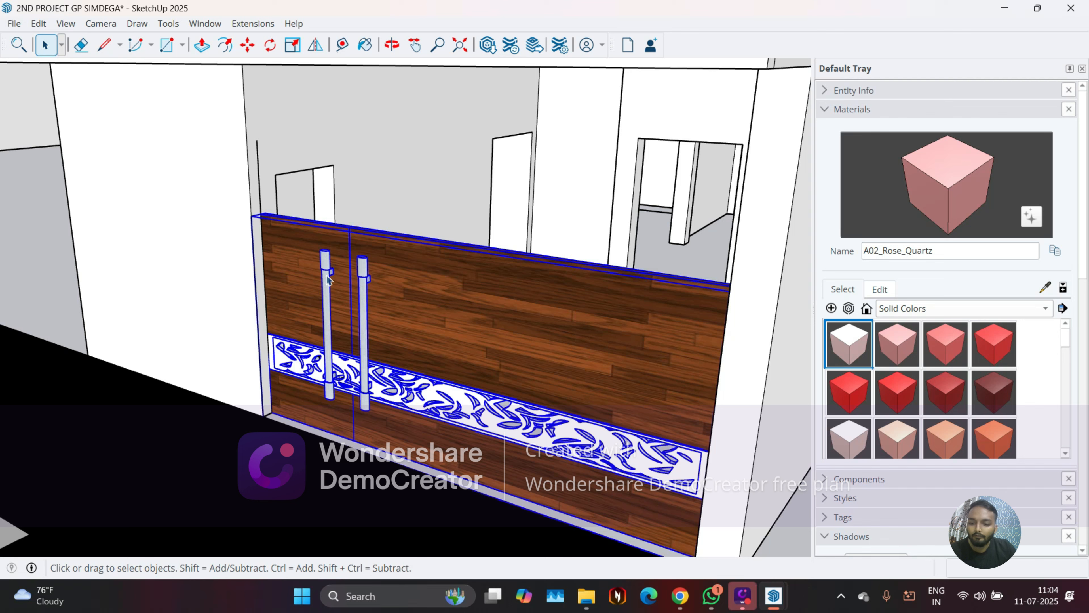
key(s)
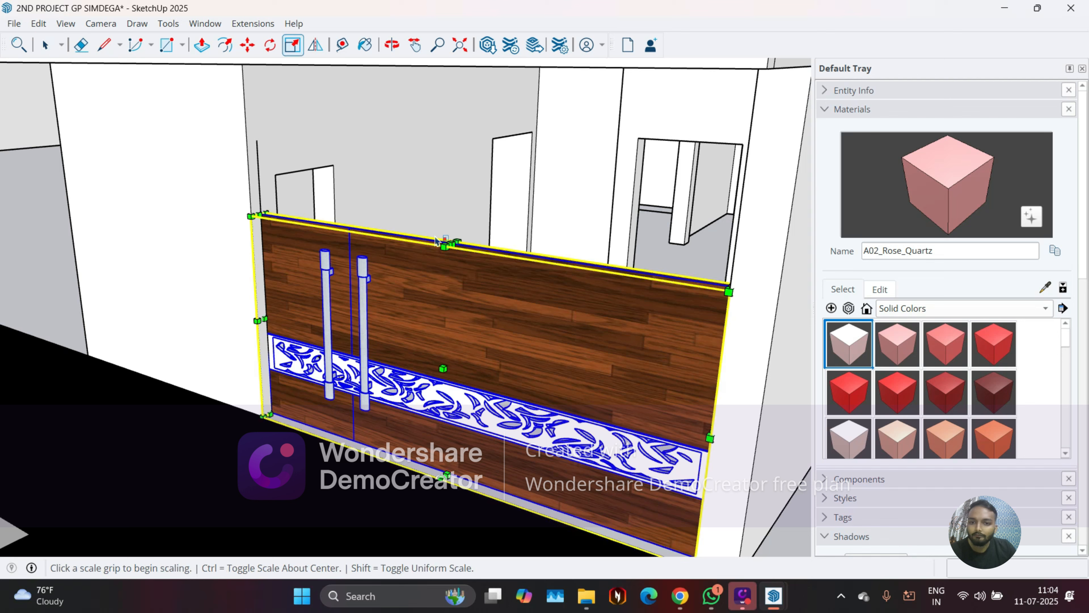
click(452, 245)
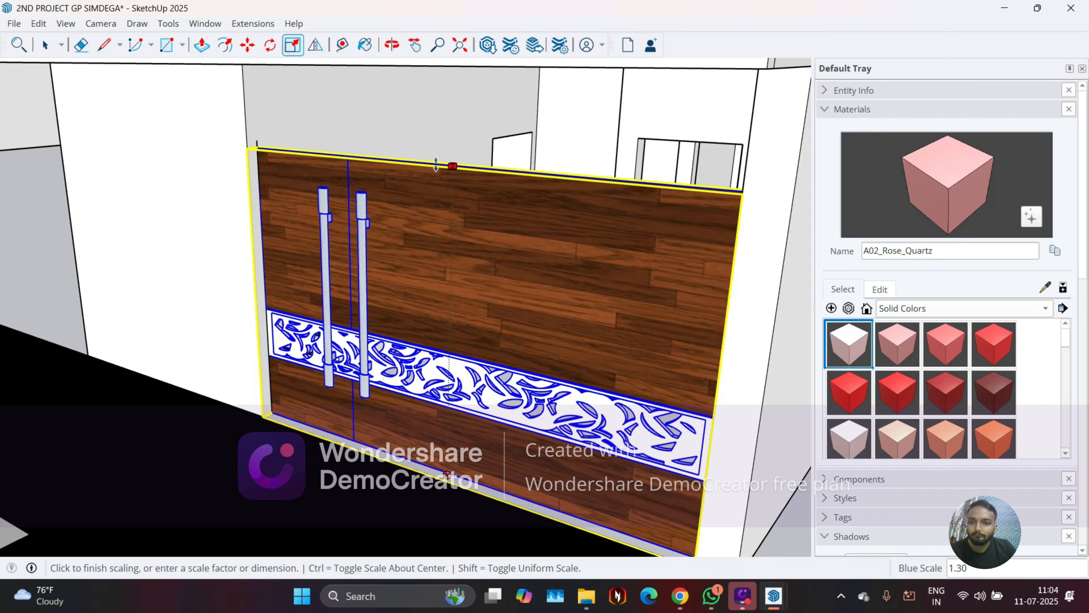
click(435, 158)
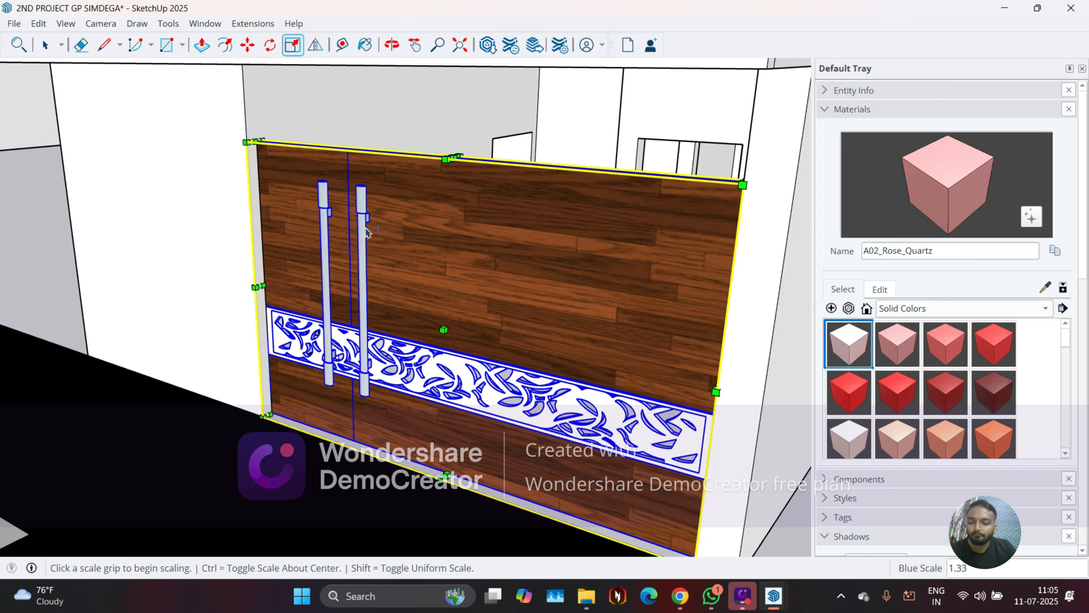
middle_drag(306, 199, 171, 171)
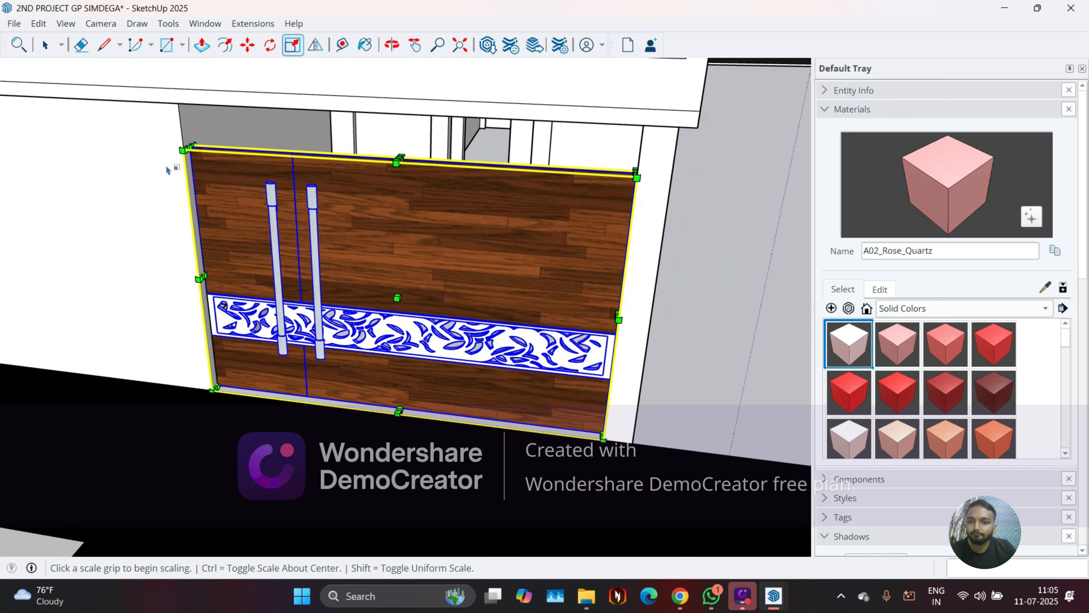
scroll(188, 181, down, 2)
key(space)
click(189, 182)
click(696, 355)
Examine the heightened gate and the house's front facade from the street side
scroll(527, 288, down, 3)
middle_drag(527, 288, 272, 182)
scroll(283, 180, up, 3)
scroll(317, 190, down, 3)
middle_drag(335, 236, 338, 273)
scroll(288, 169, down, 3)
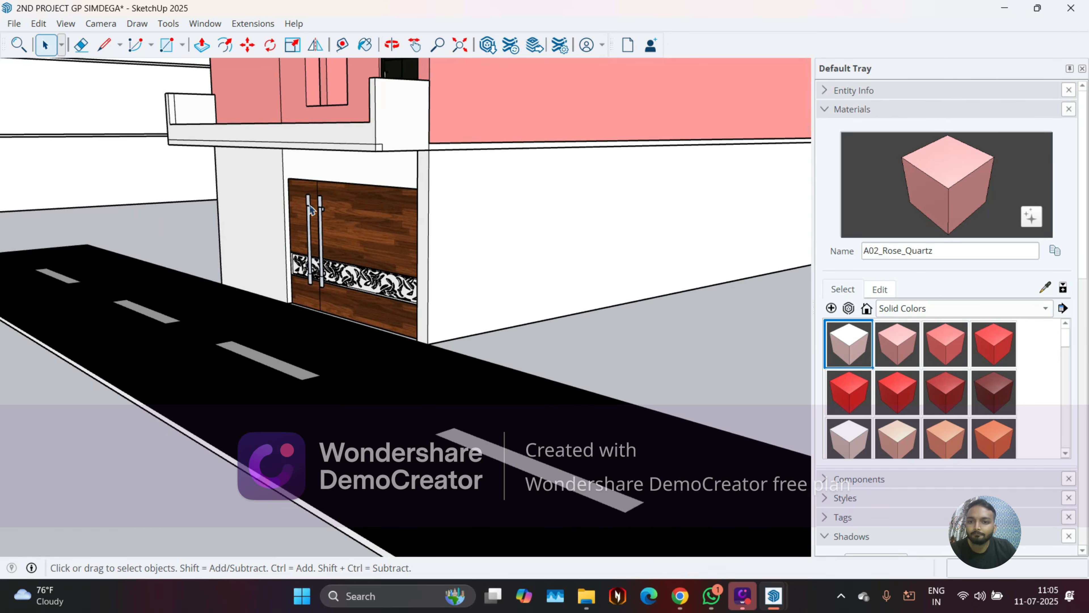
middle_drag(288, 172, 292, 307)
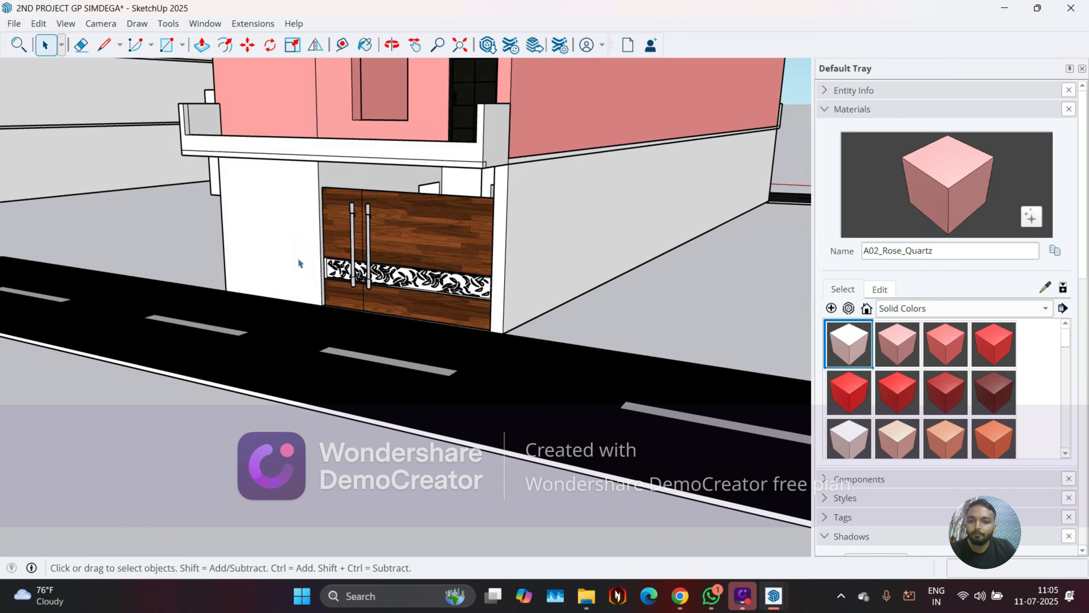
scroll(366, 206, down, 3)
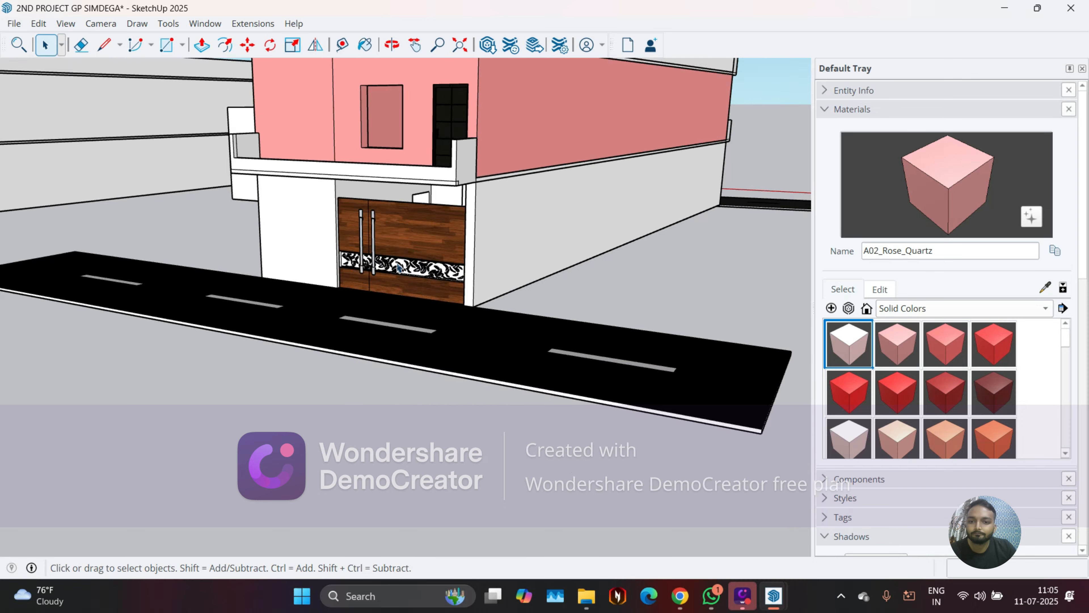
middle_drag(366, 206, 321, 221)
scroll(321, 220, up, 3)
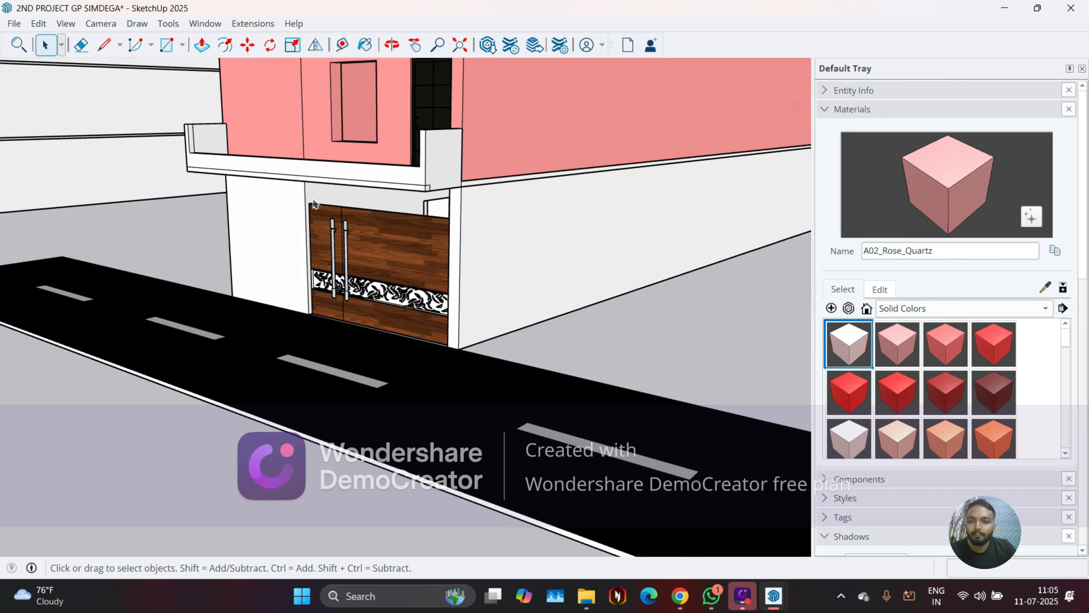
scroll(383, 253, down, 3)
middle_drag(383, 253, 357, 237)
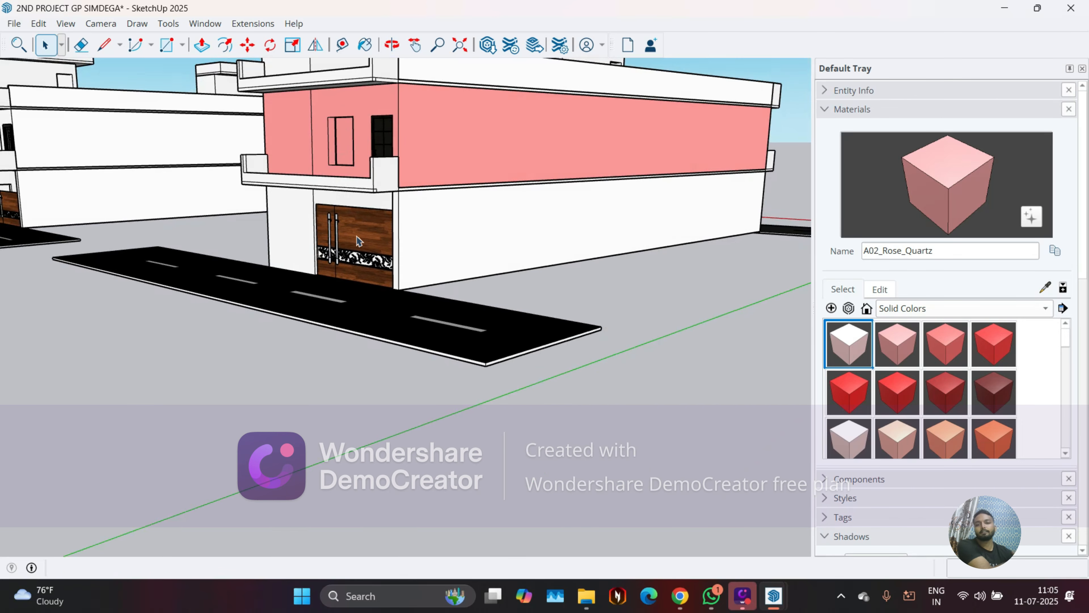
Draw a rectangle about 2' by 12'6" closing the gap between the gate's upper edge and the balcony slab
scroll(356, 236, up, 6)
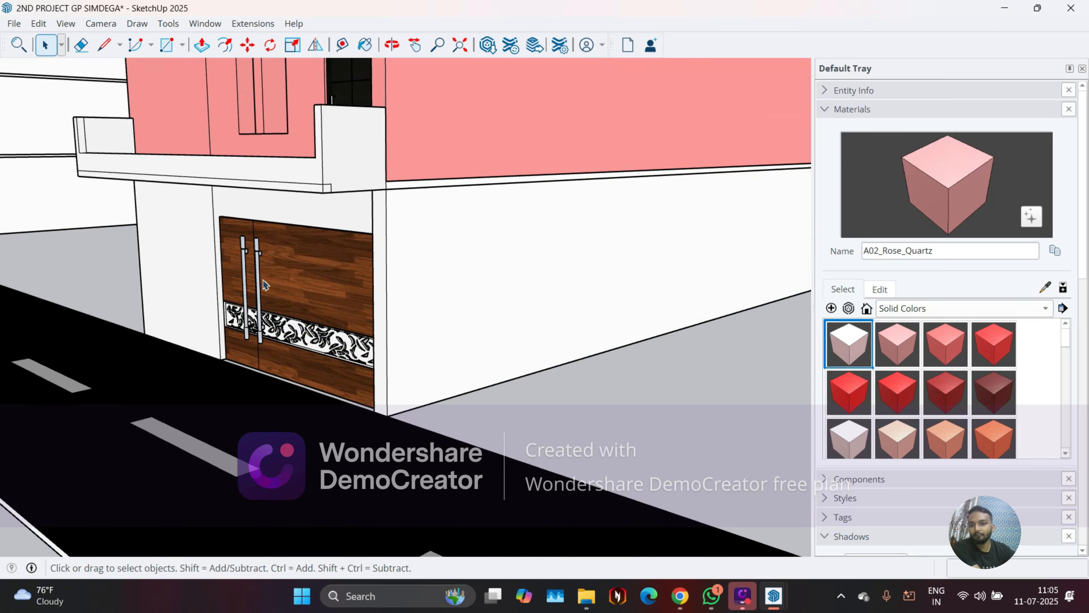
middle_drag(257, 240, 222, 247)
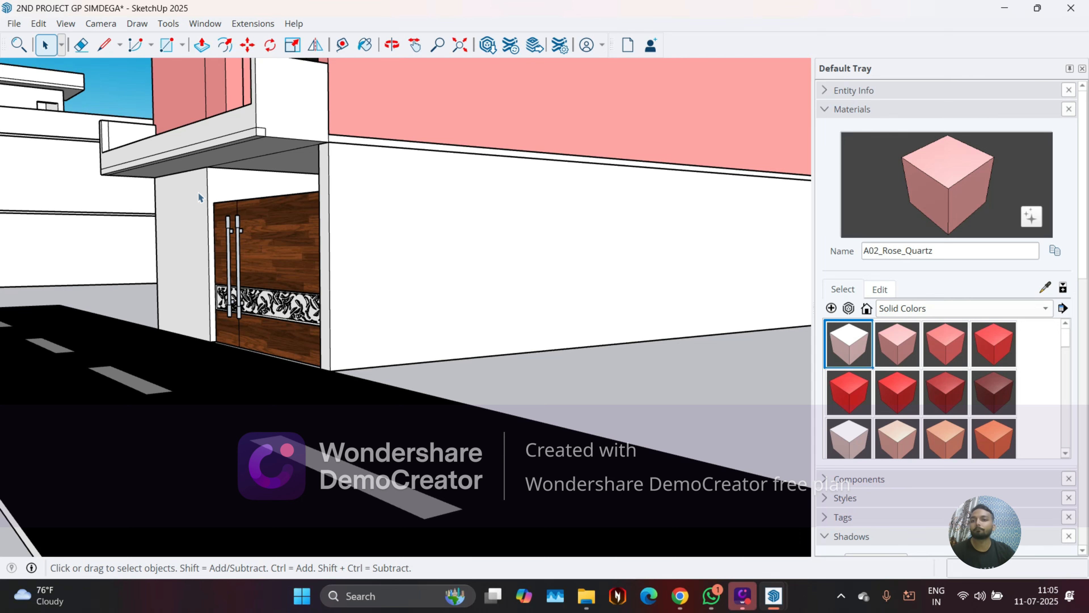
scroll(239, 152, up, 6)
middle_drag(179, 229, 239, 248)
click(173, 48)
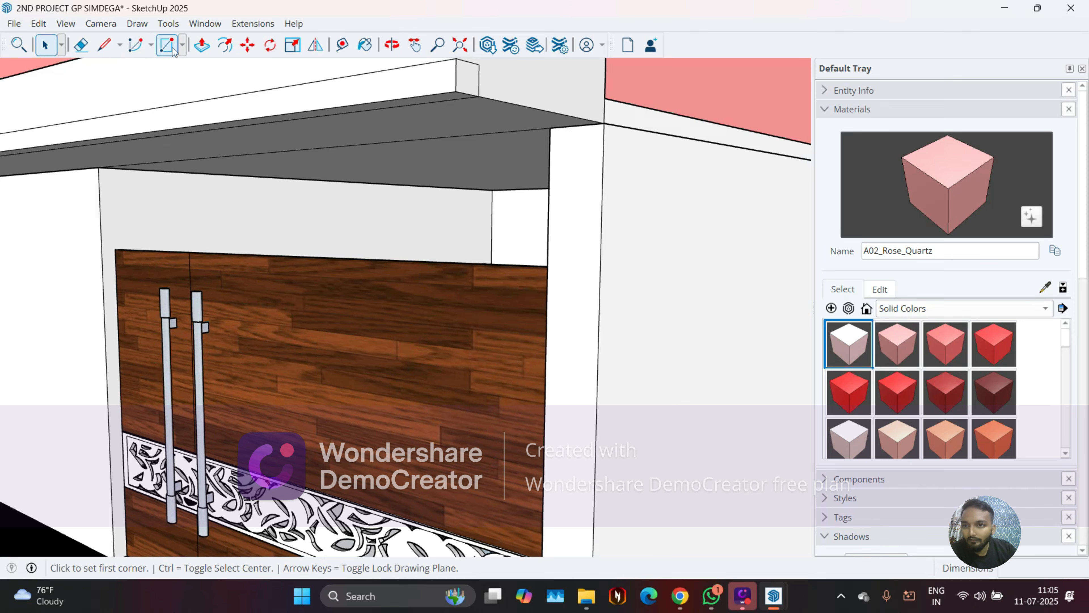
middle_drag(116, 217, 167, 218)
scroll(115, 224, up, 2)
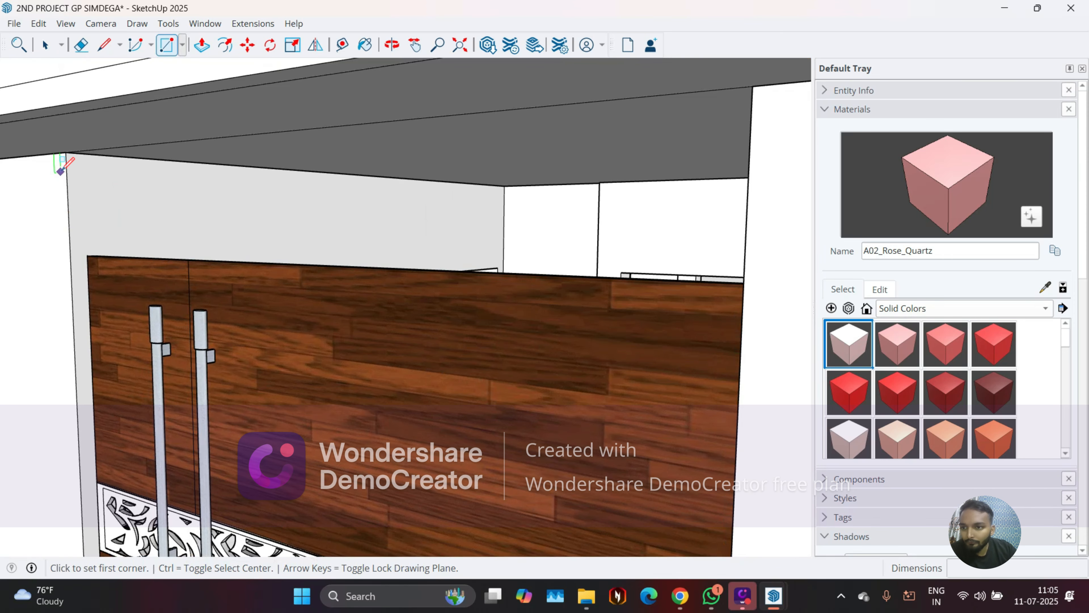
click(66, 151)
scroll(66, 151, down, 3)
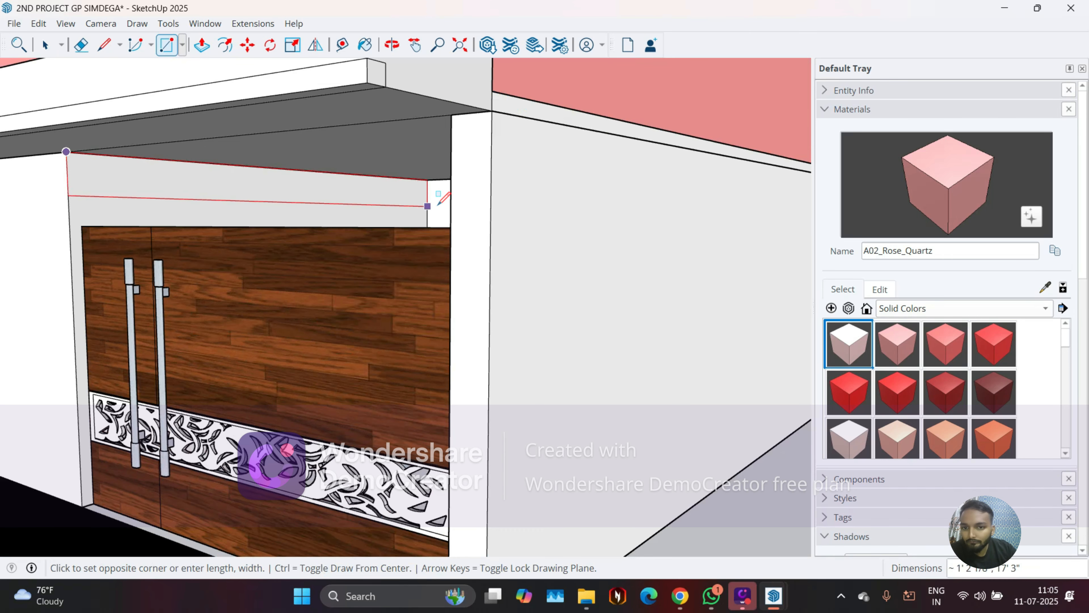
click(451, 226)
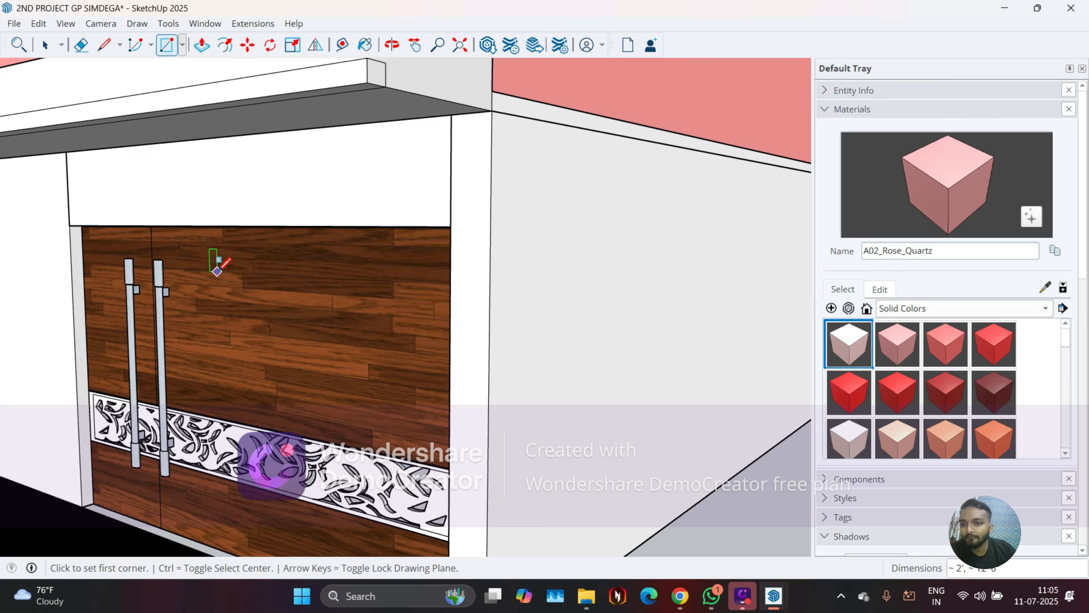
Push/Pull the rectangle above the gate 10" from its inner side to give the panel thickness
middle_drag(218, 271, 487, 241)
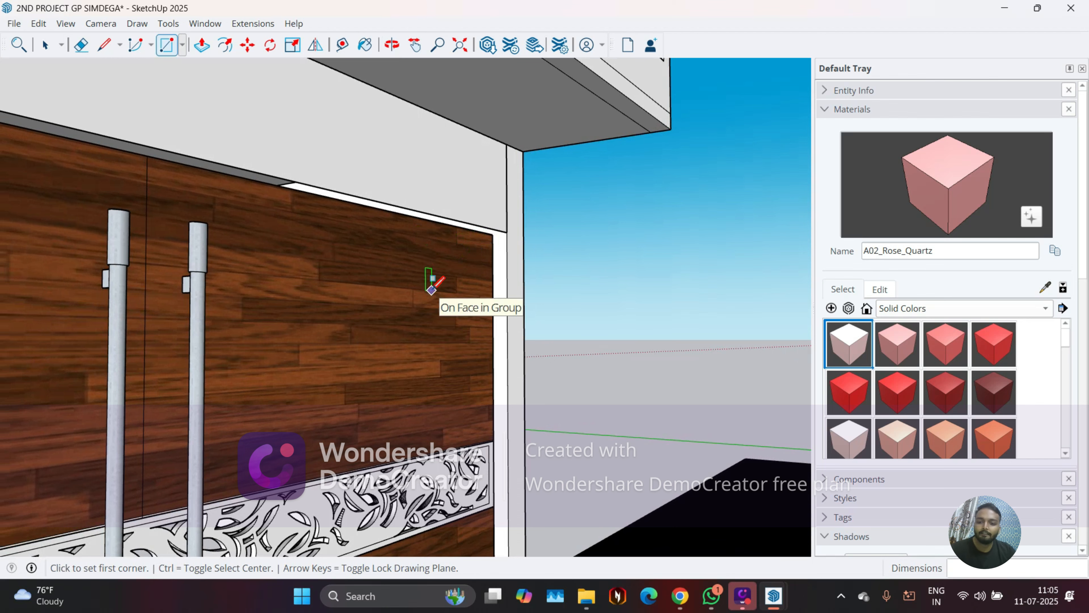
middle_drag(428, 282, 674, 331)
drag(791, 365, 932, 336)
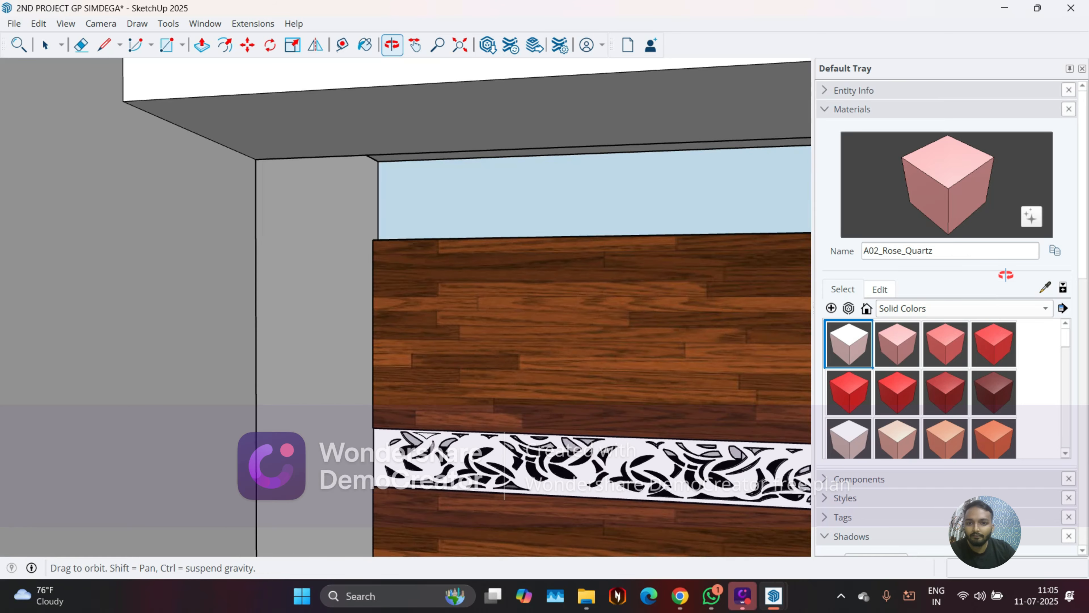
key(p)
click(428, 217)
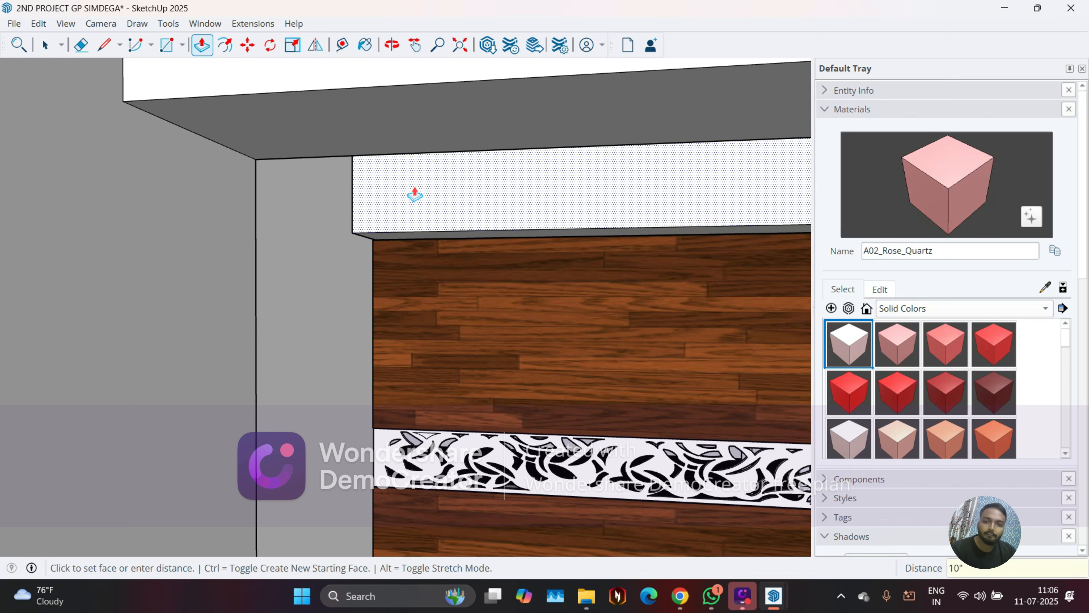
click(415, 195)
Examine the whole house and the new panel above the gate from the front
middle_drag(413, 192, 1, 224)
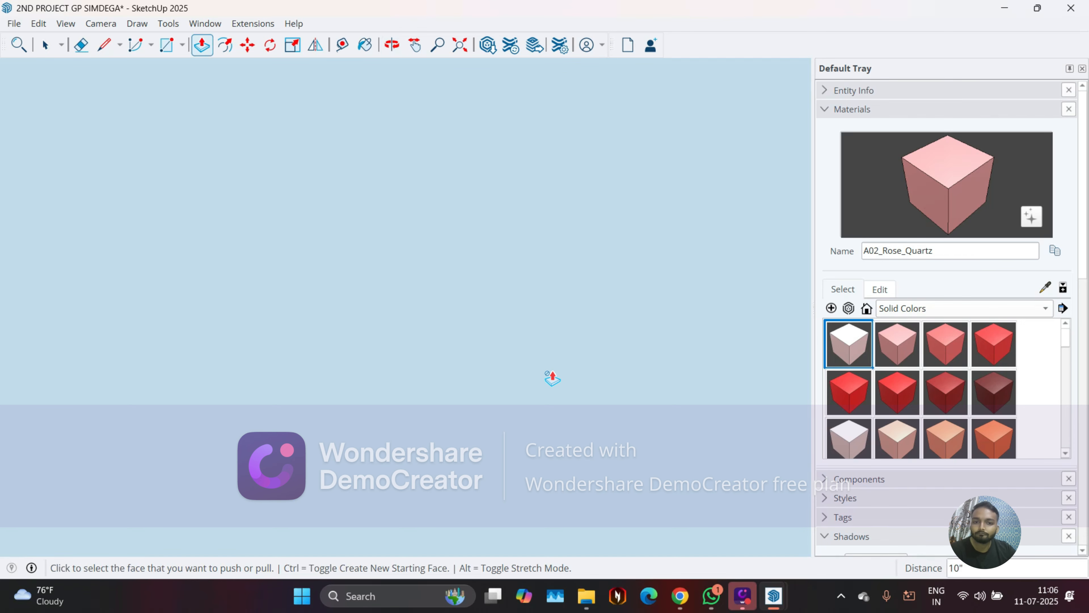
middle_drag(552, 377, 328, 462)
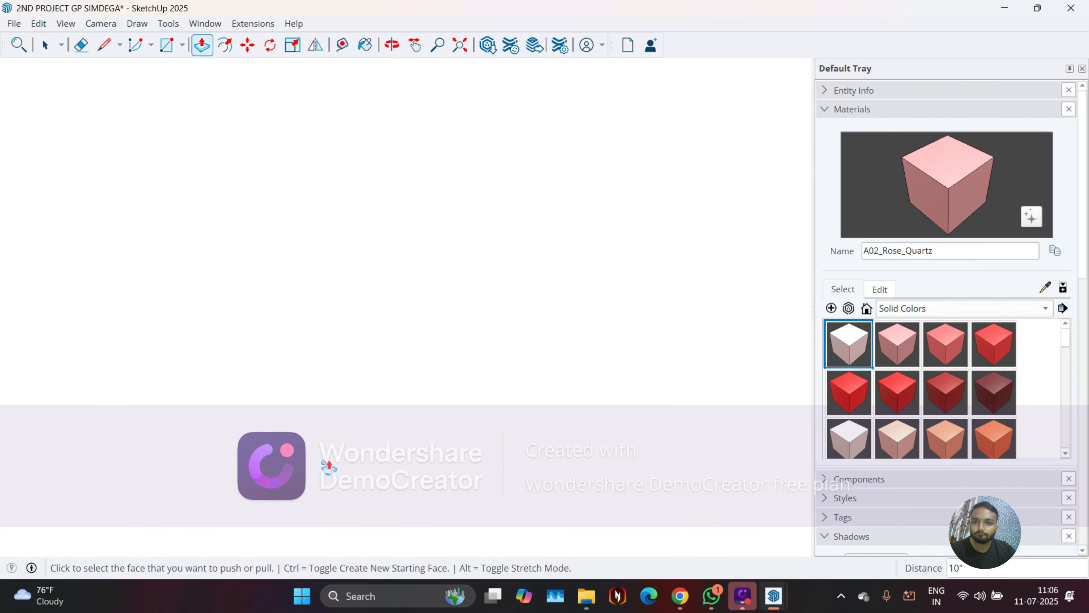
click(460, 44)
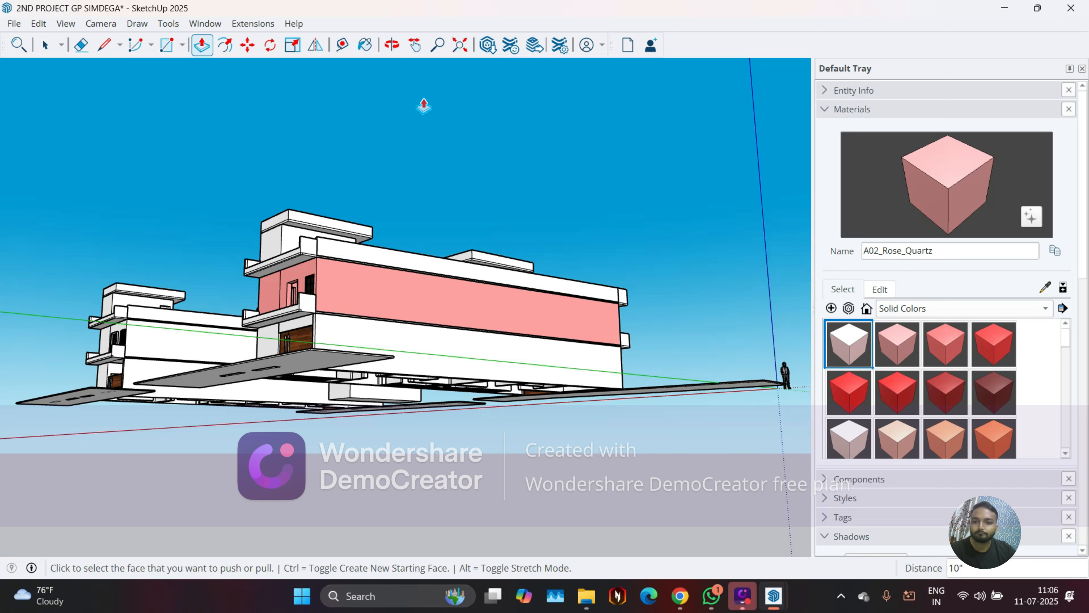
middle_drag(423, 105, 404, 415)
scroll(401, 377, up, 3)
middle_drag(399, 372, 474, 393)
scroll(386, 371, up, 2)
key(space)
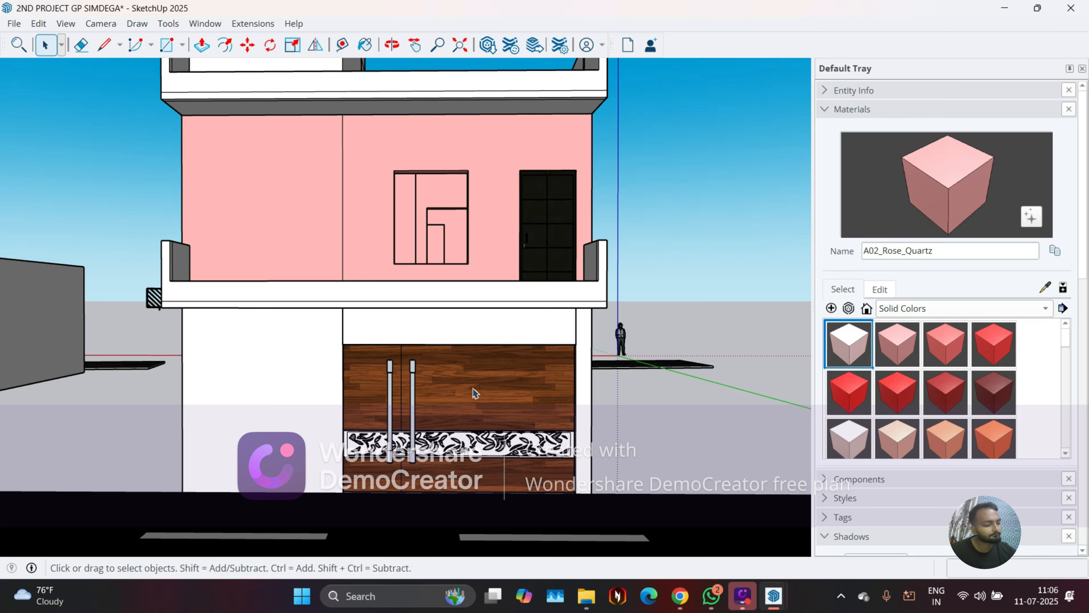
middle_drag(462, 360, 513, 332)
scroll(467, 338, up, 3)
scroll(464, 333, down, 3)
scroll(450, 327, up, 2)
scroll(450, 327, down, 2)
scroll(664, 324, up, 2)
scroll(219, 330, down, 1)
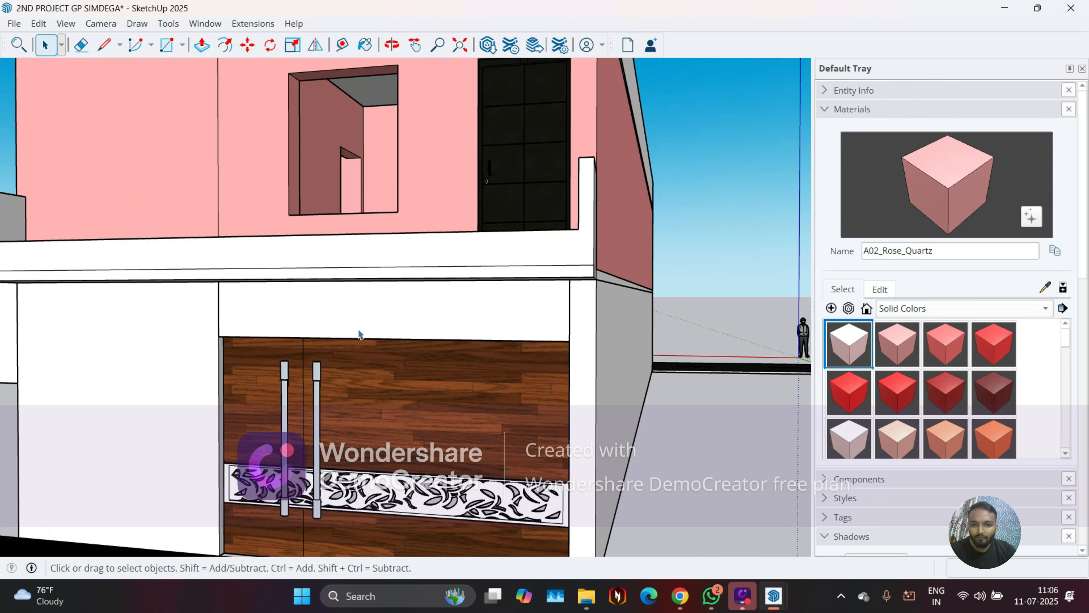
scroll(437, 338, down, 2)
middle_drag(437, 339, 437, 343)
scroll(460, 320, up, 3)
scroll(461, 320, down, 2)
scroll(279, 315, up, 4)
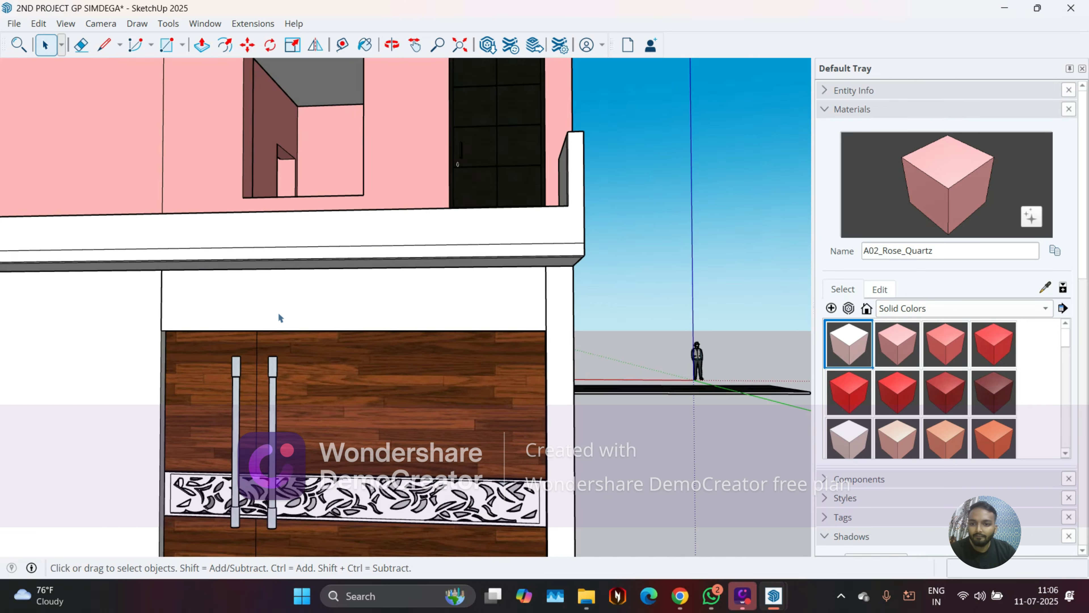
Draw a vertical line through the middle of the panel above the gate, splitting its front face into two halves
click(205, 302)
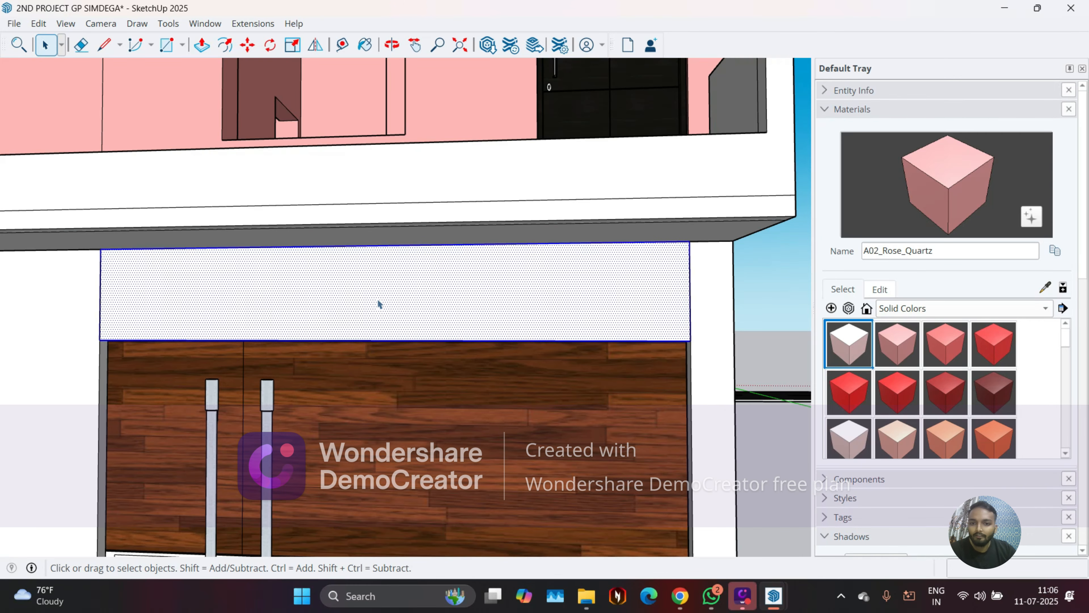
middle_drag(186, 359, 273, 363)
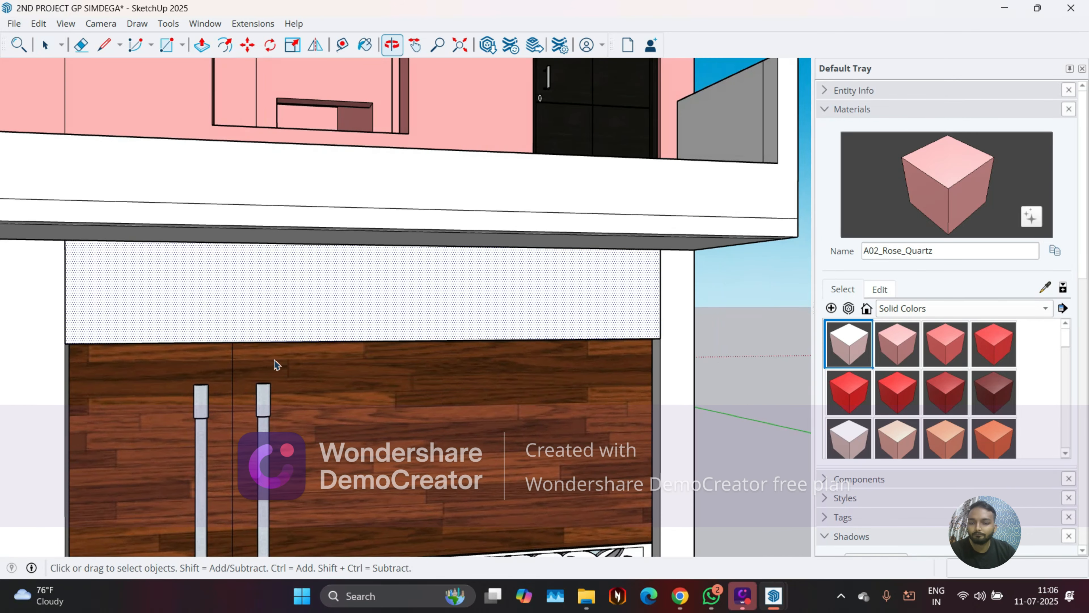
click(99, 51)
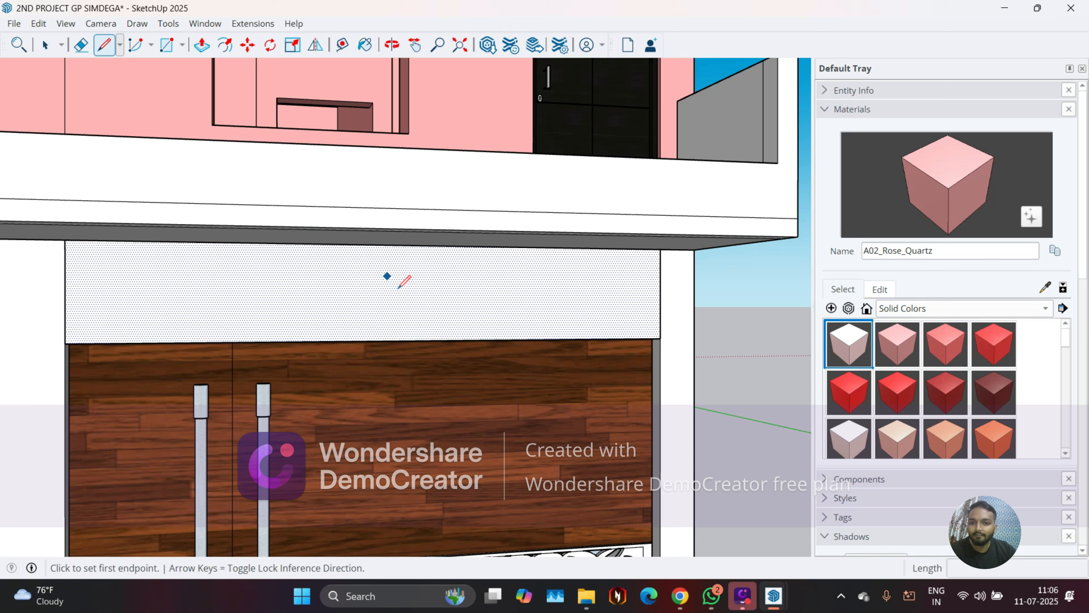
click(385, 340)
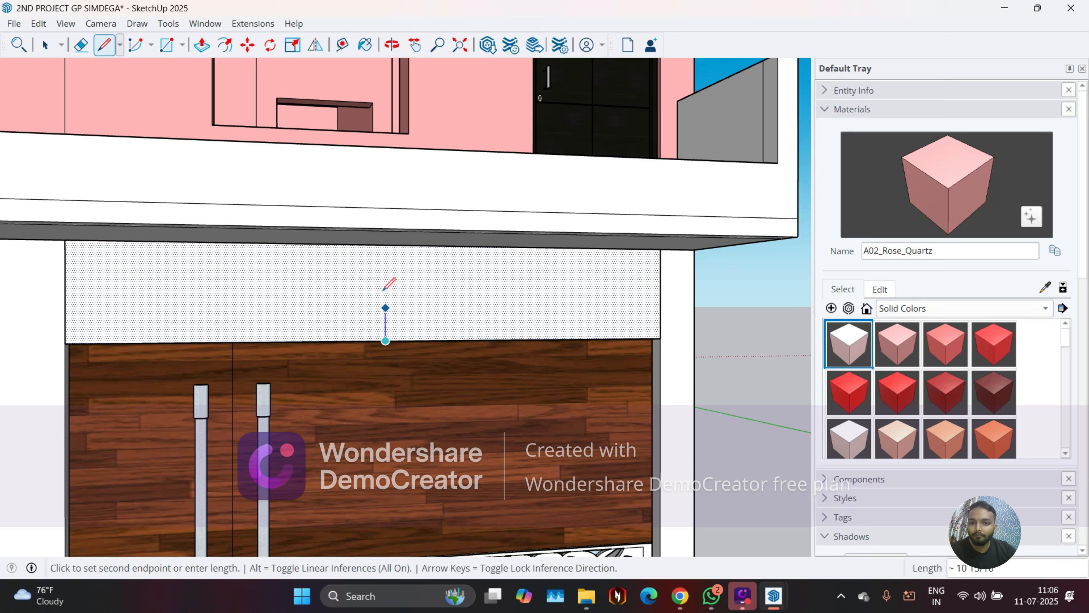
click(386, 243)
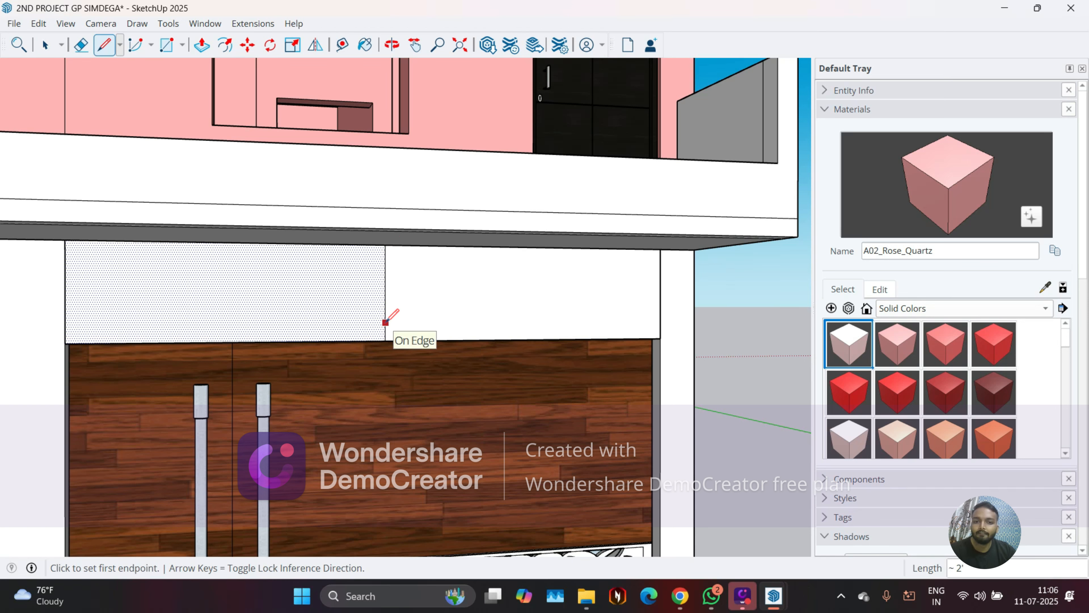
key(space)
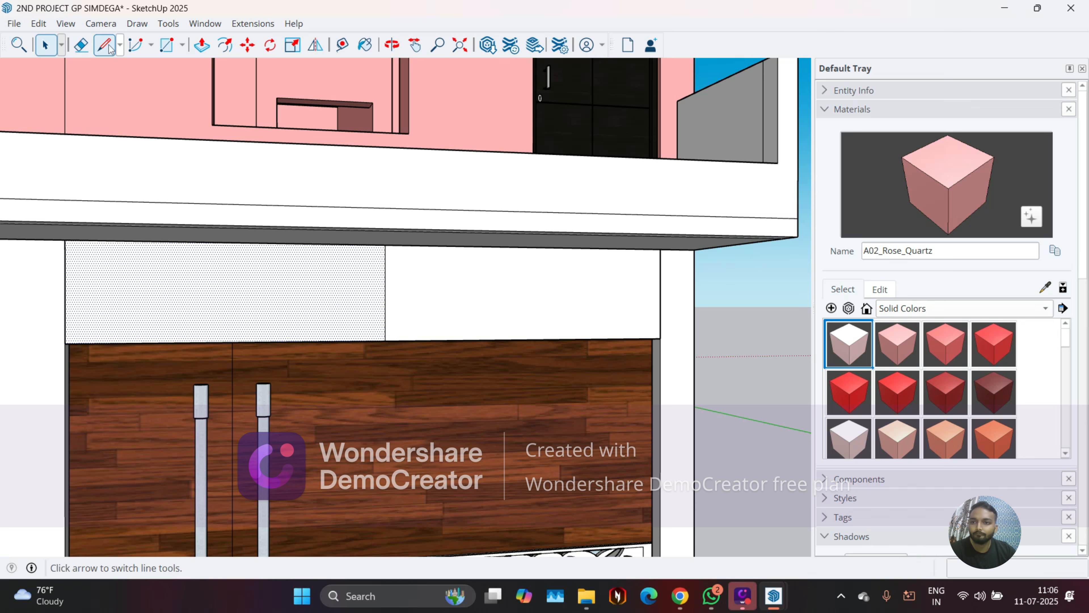
Measure along the panel's upper edge from the middle dividing line to the corner on the gate handles' side
click(108, 47)
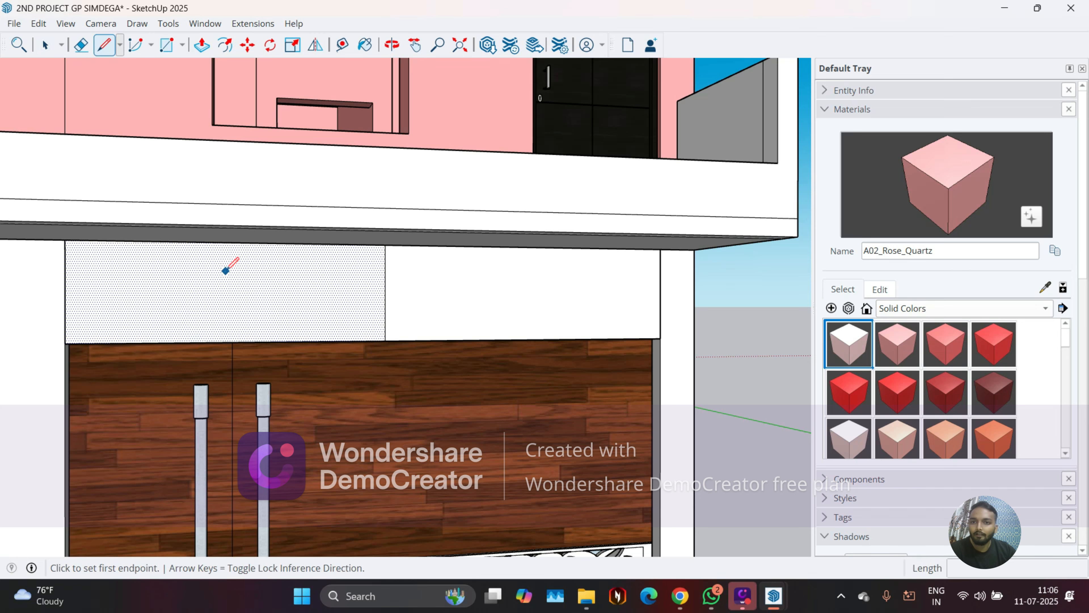
click(342, 44)
scroll(345, 253, up, 5)
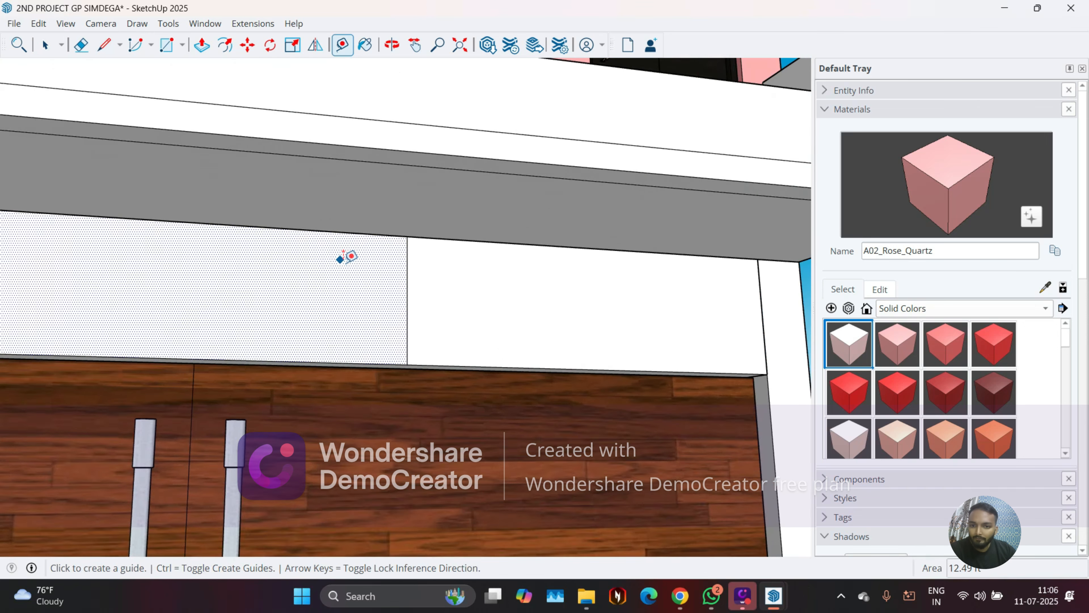
click(418, 228)
scroll(418, 228, down, 5)
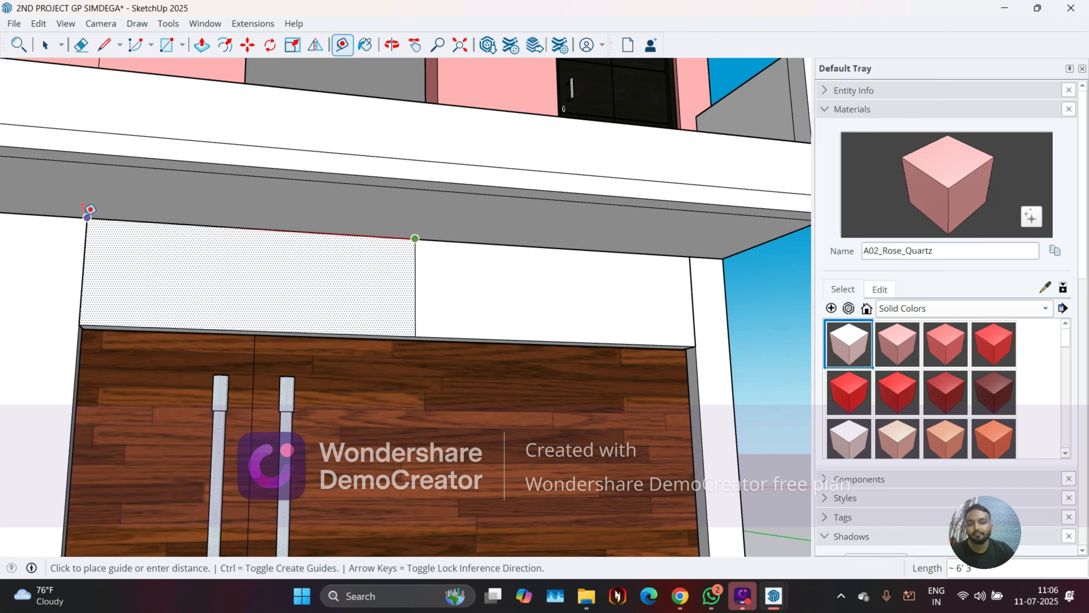
scroll(86, 213, down, 10)
key(space)
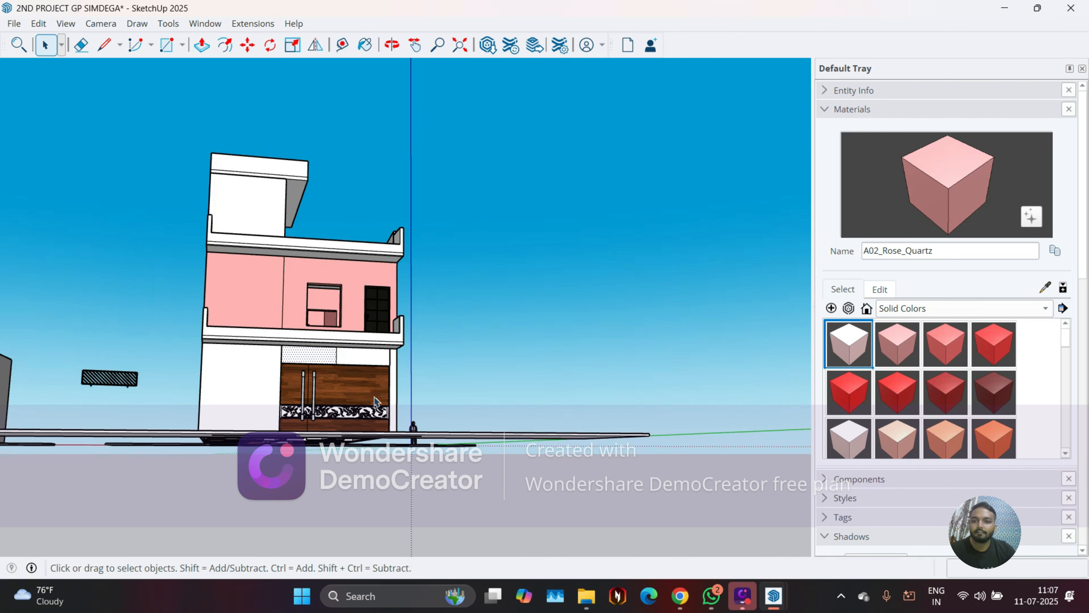
Examine the separate diagonal-bar grille standing beside the house and compare it with the panel above the gate
middle_drag(374, 401, 89, 377)
scroll(82, 360, up, 5)
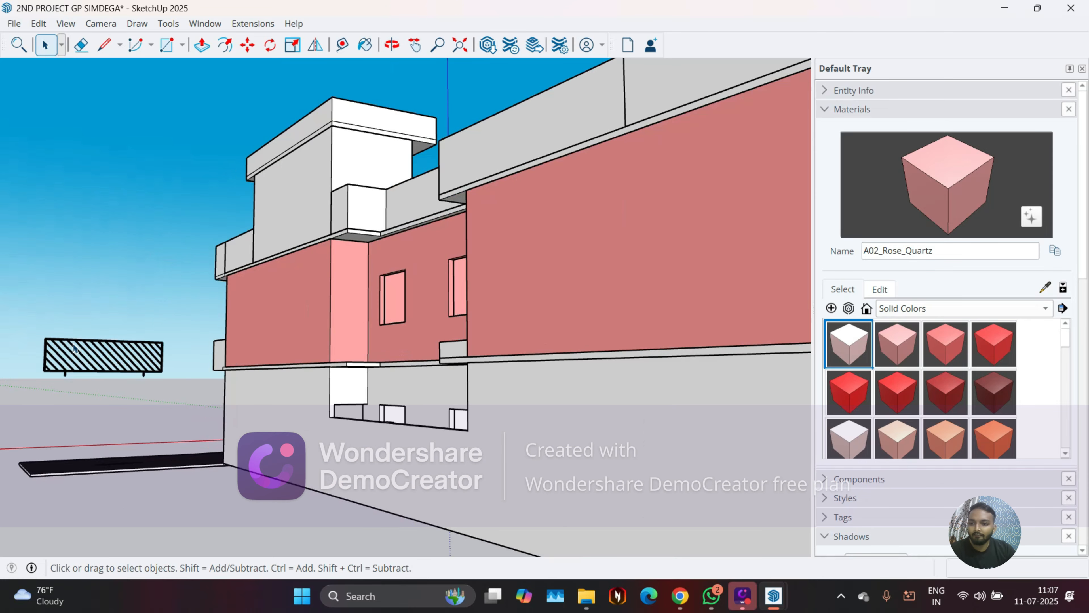
scroll(60, 351, up, 4)
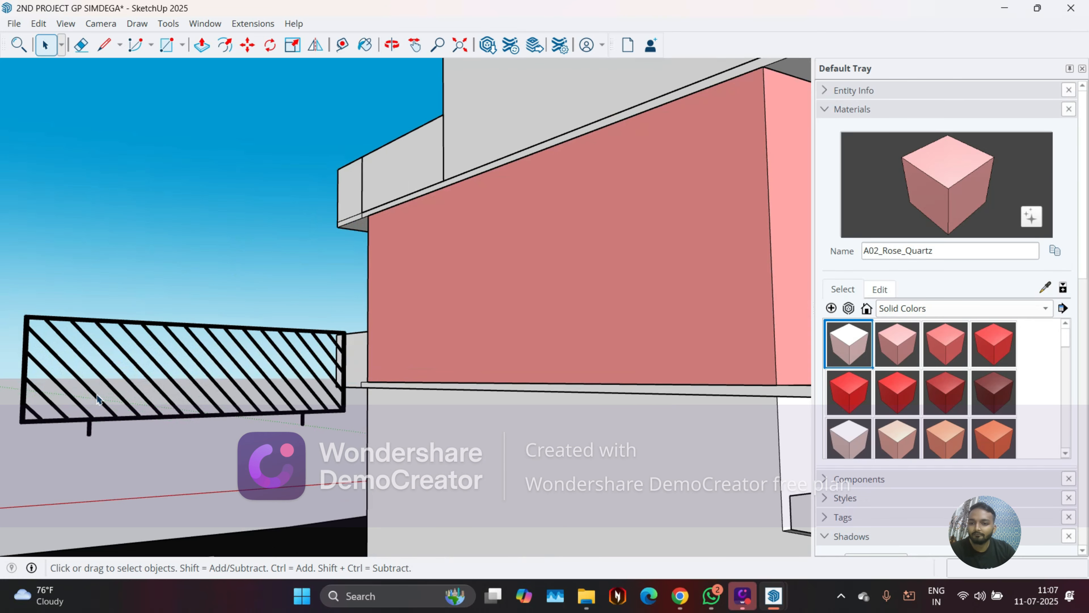
scroll(16, 396, up, 2)
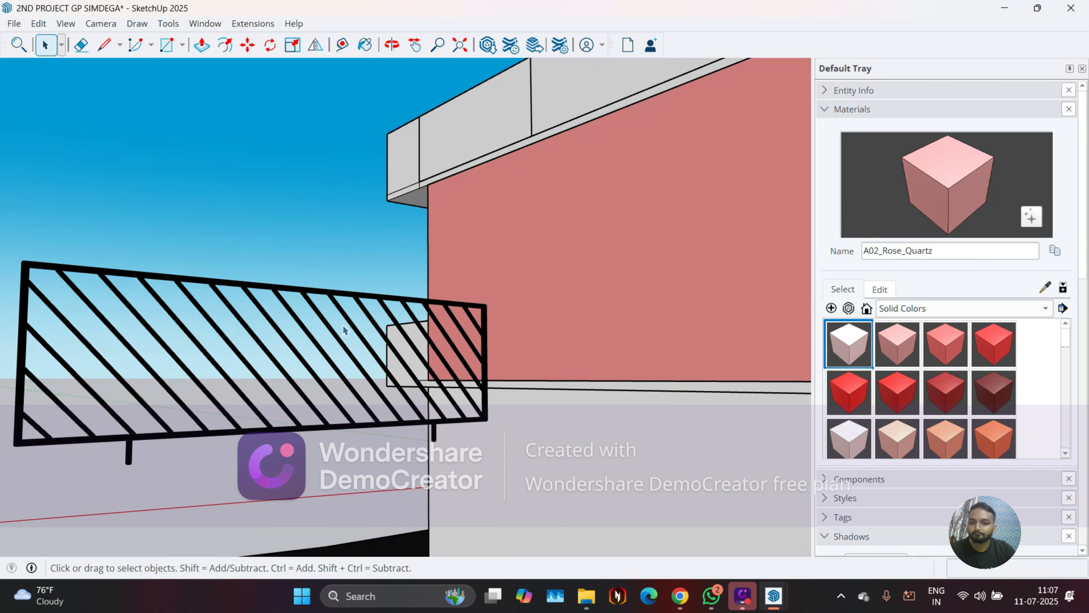
scroll(521, 320, down, 5)
middle_drag(521, 320, 327, 418)
scroll(388, 366, up, 6)
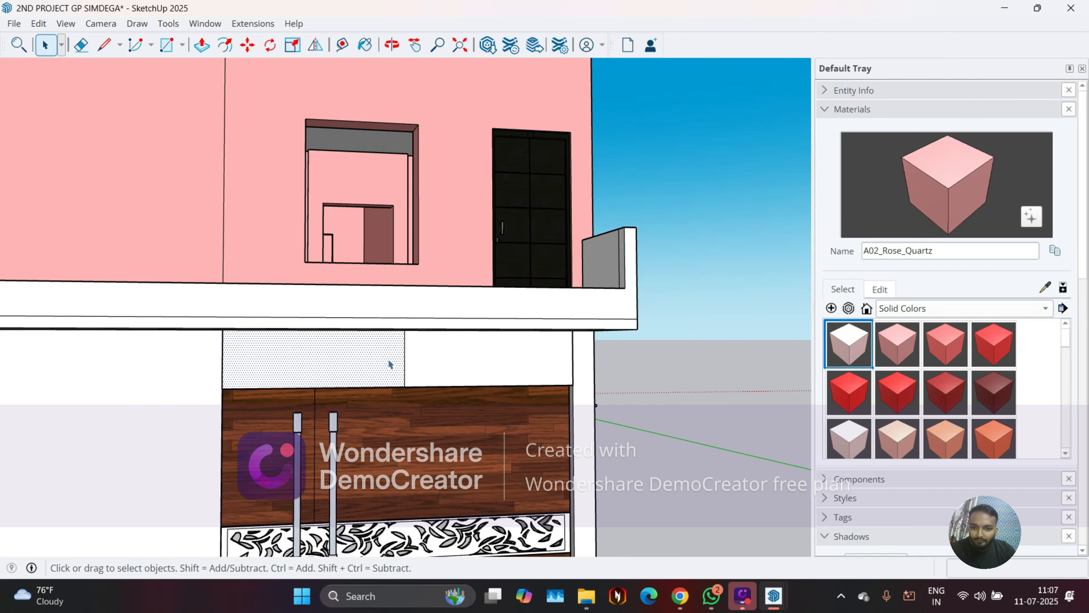
Draw a 15" line along the lower edge of the panel above the gate, starting at its corner on the handles' side
middle_drag(390, 364, 391, 300)
scroll(393, 303, up, 4)
scroll(553, 350, down, 2)
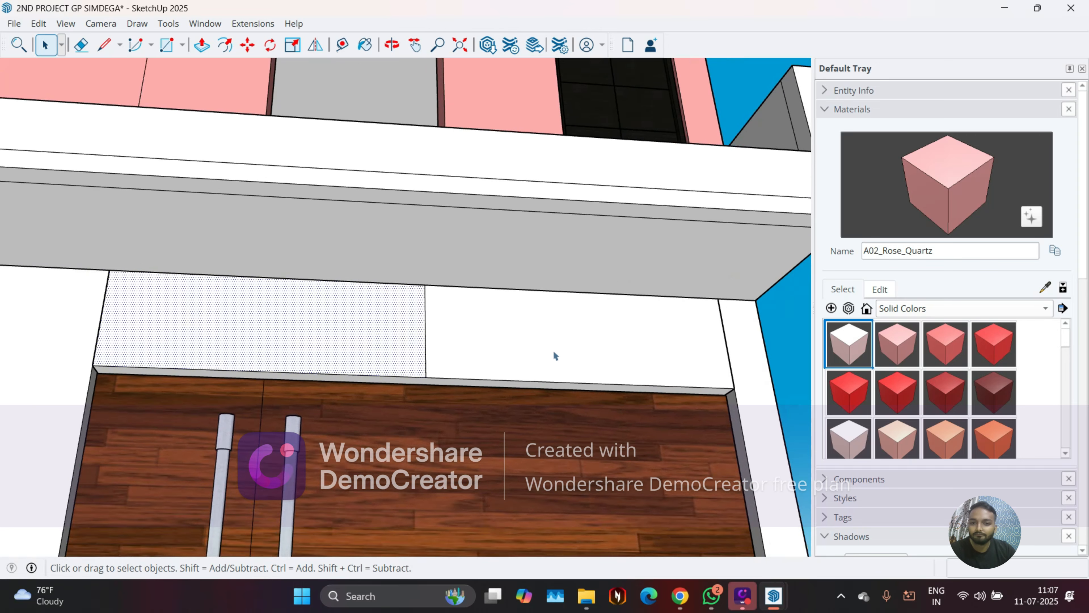
middle_drag(335, 383, 334, 394)
middle_drag(233, 382, 296, 389)
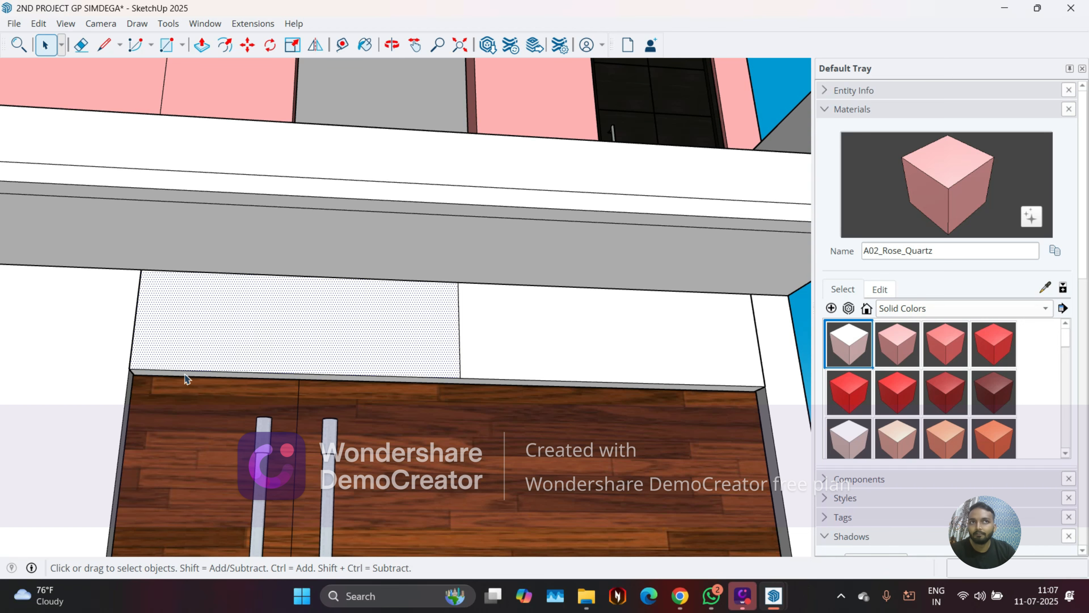
mouse_move(199, 375)
middle_down()
mouse_move(168, 348)
mouse_move(170, 358)
middle_up()
key(l)
click(122, 381)
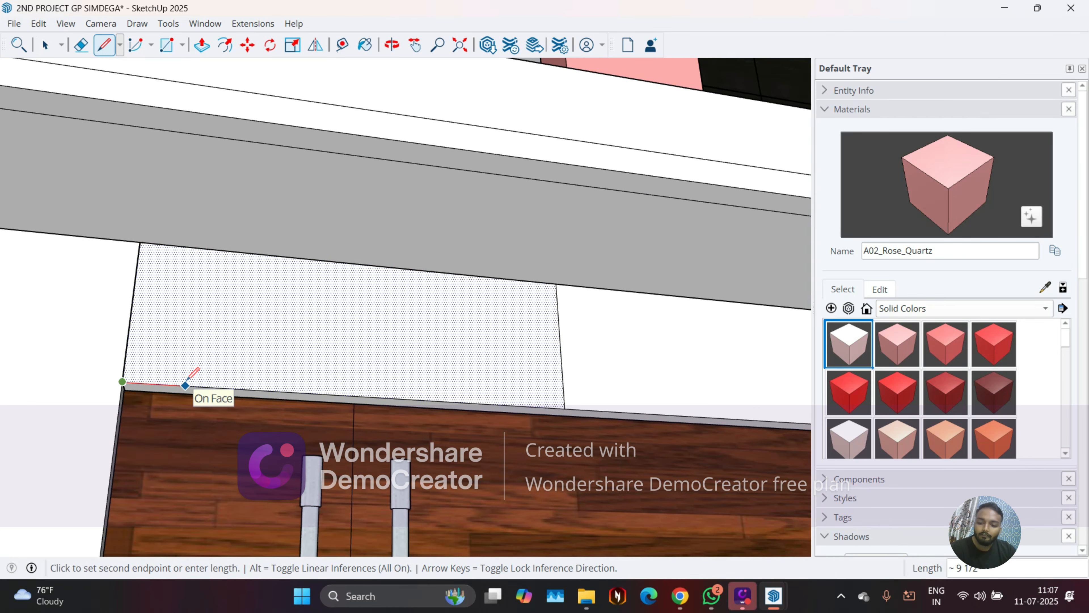
text(15)
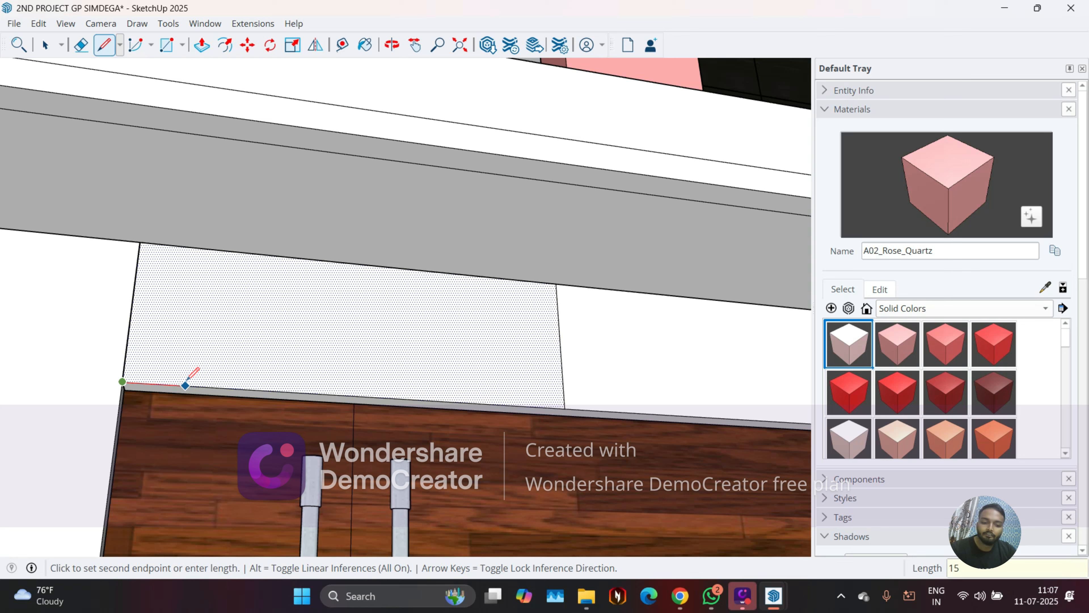
key(Return)
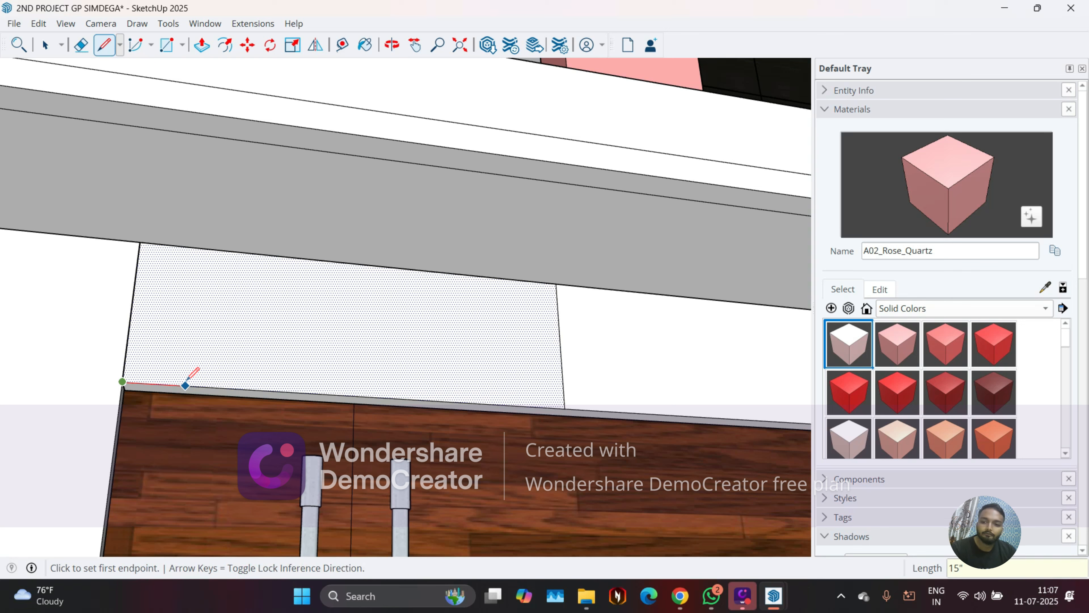
From the end of the 15" edge line, draw a 6" vertical line up and a 15" horizontal line toward the panel's middle
click(221, 388)
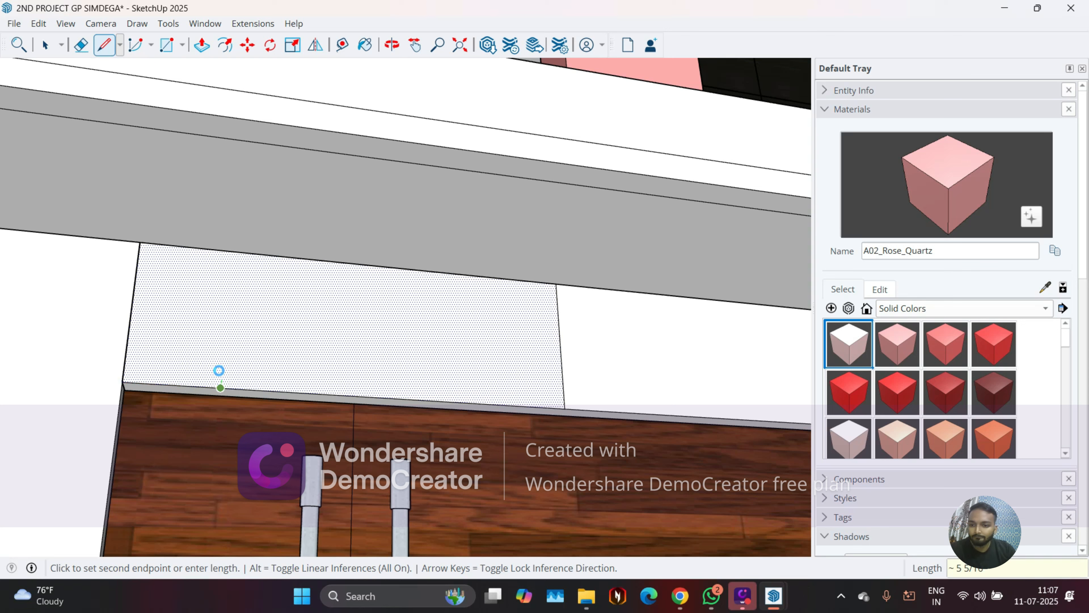
middle_drag(232, 360, 177, 369)
scroll(250, 398, up, 3)
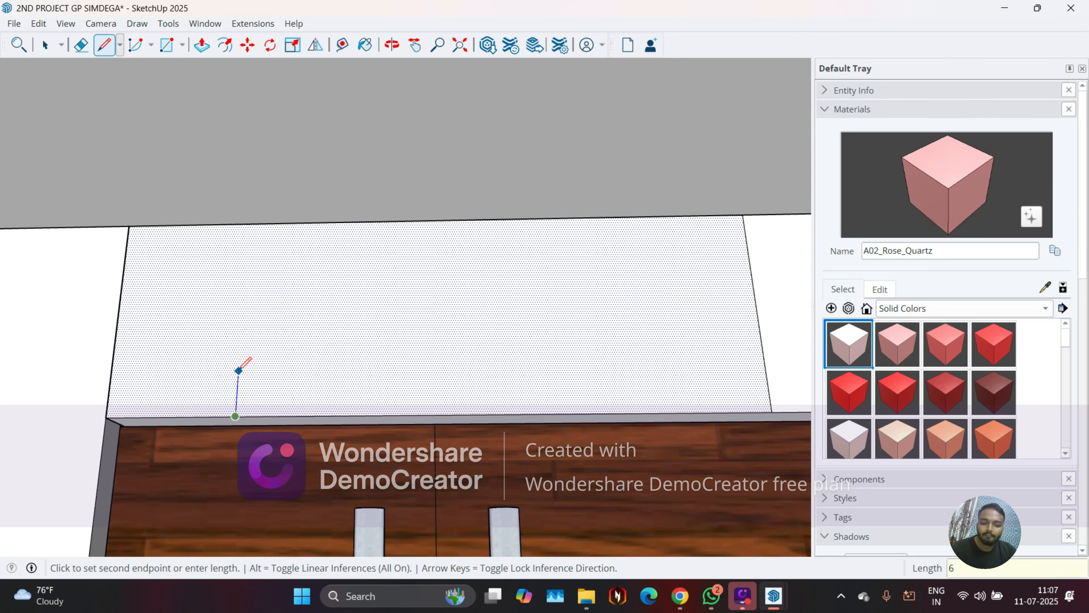
click(238, 365)
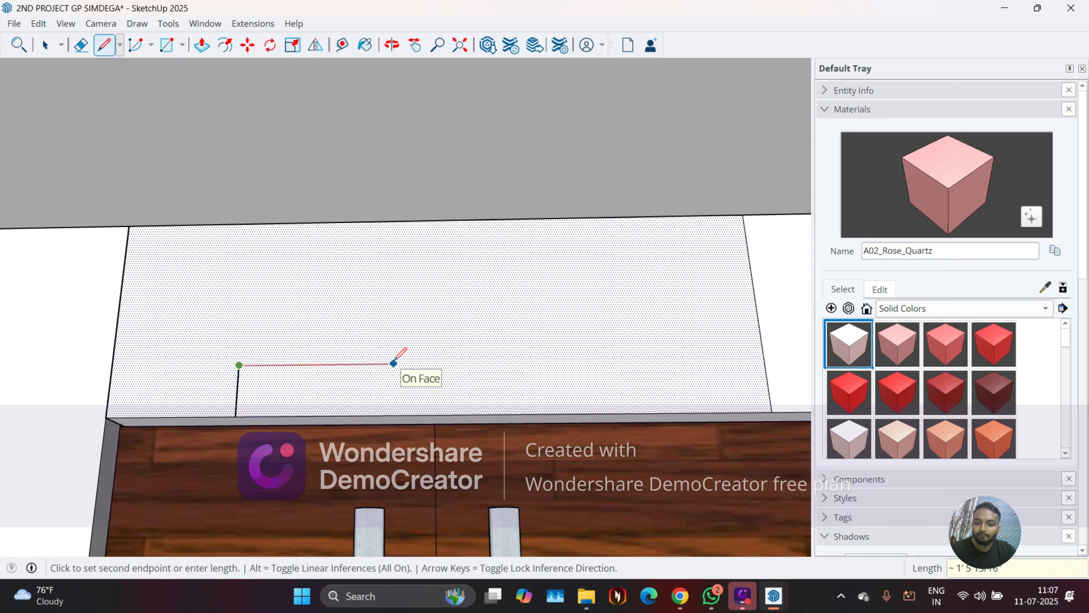
text(15)
key(Return)
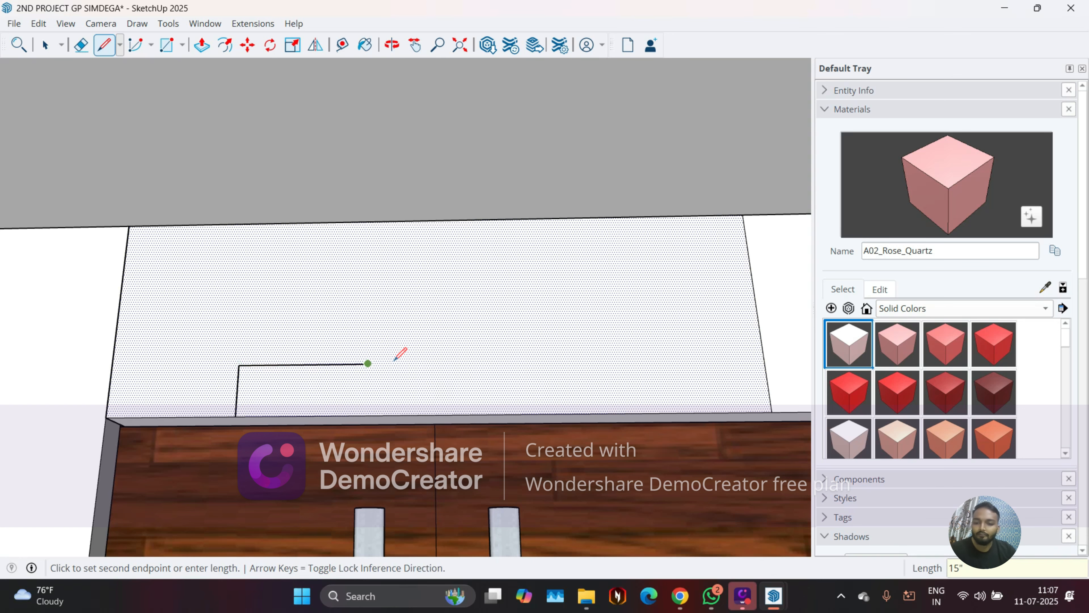
scroll(362, 361, down, 4)
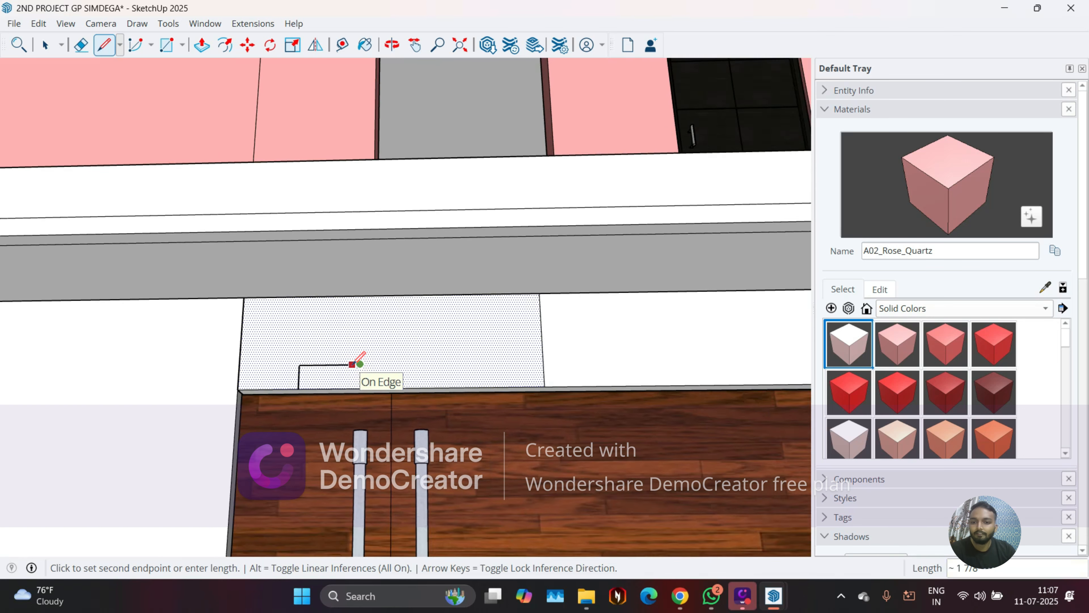
key(Escape)
scroll(116, 417, down, 2)
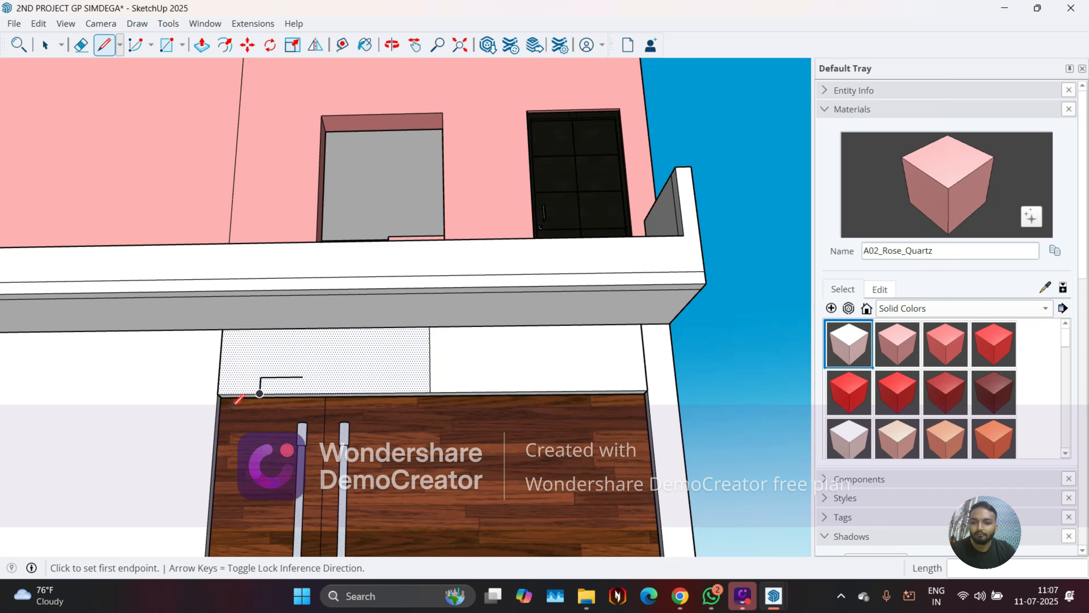
Draw a 6" vertical line up from the inner end of the horizontal line to finish the stepped outline on the handles' side
middle_drag(234, 405, 302, 373)
scroll(303, 373, up, 4)
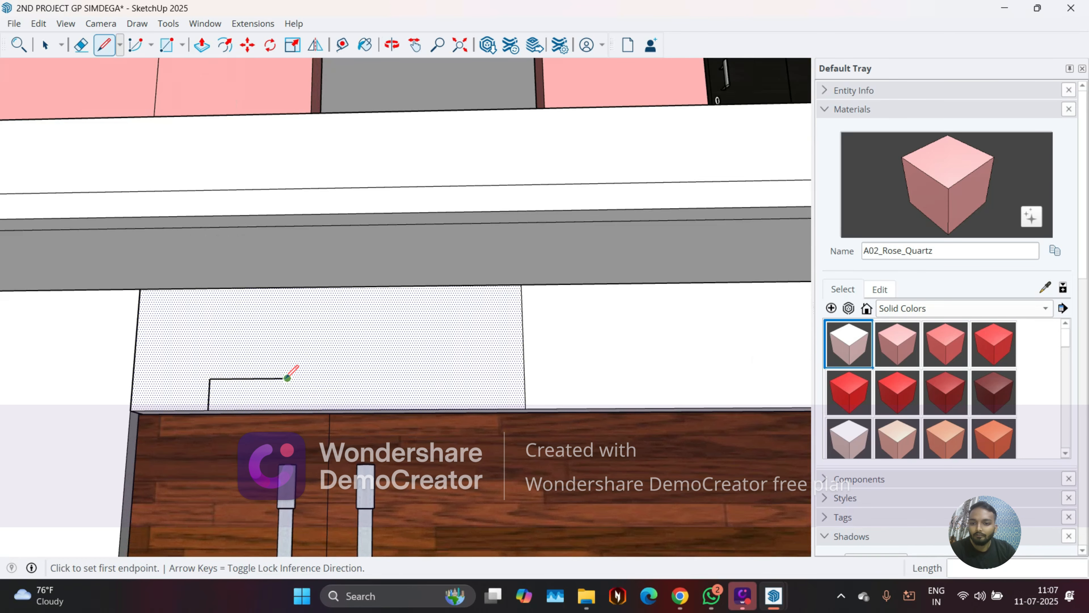
click(287, 377)
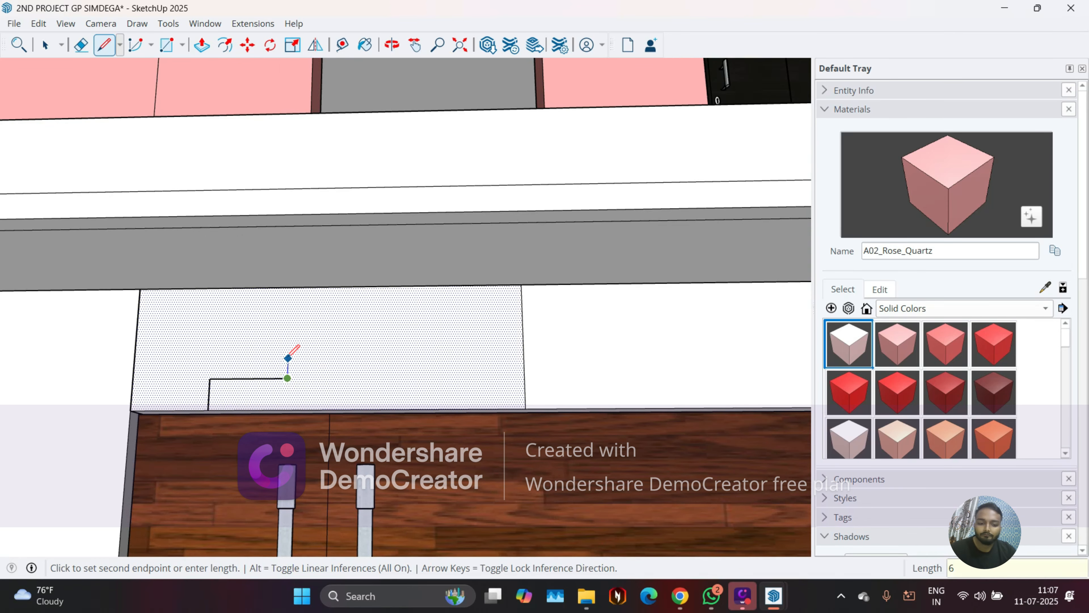
click(289, 347)
key(space)
scroll(105, 407, down, 3)
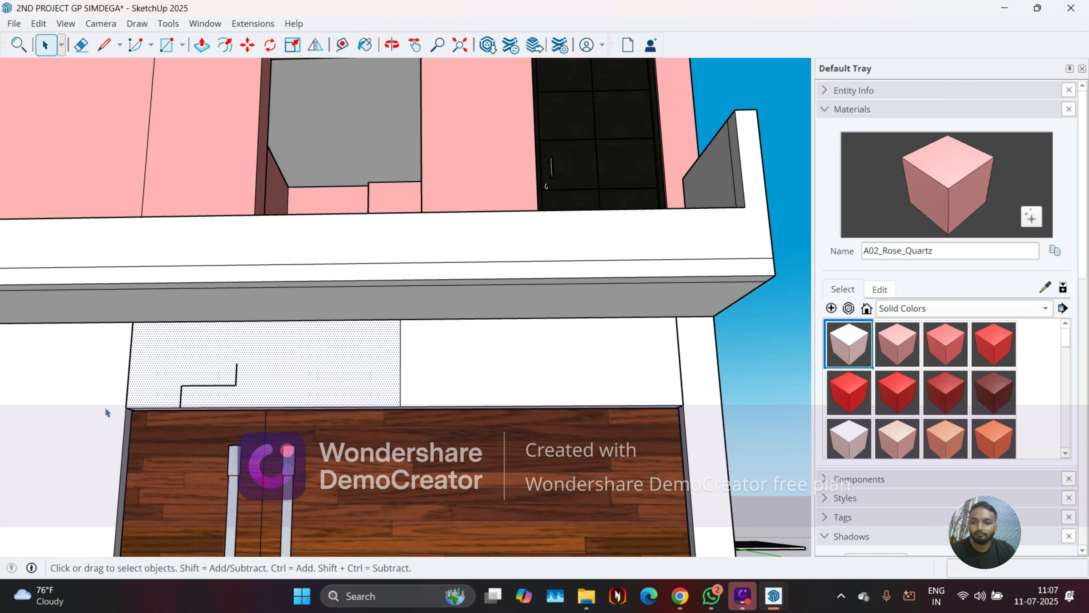
scroll(368, 368, down, 2)
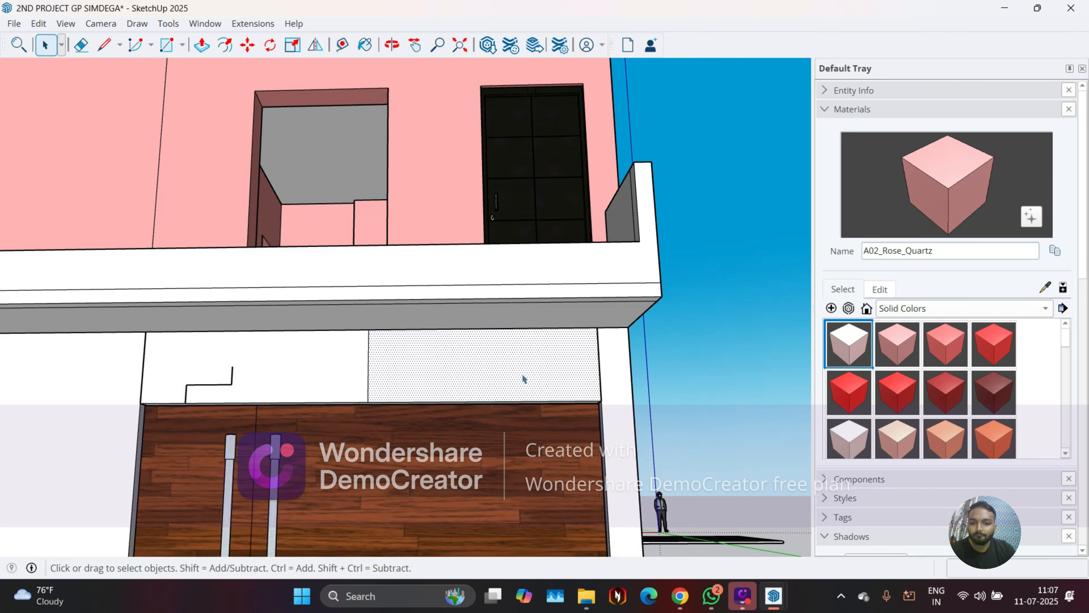
Draw a 15" line along the panel's lower edge from its opposite corner toward the middle
scroll(674, 382, up, 4)
scroll(648, 399, down, 4)
middle_drag(235, 301, 266, 313)
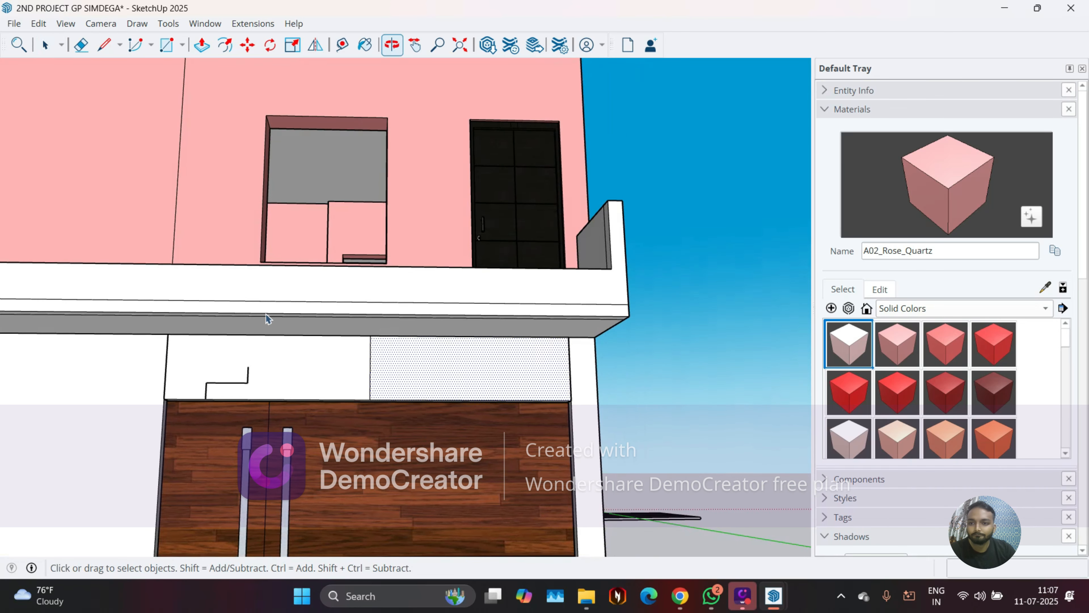
click(104, 48)
scroll(570, 382, up, 2)
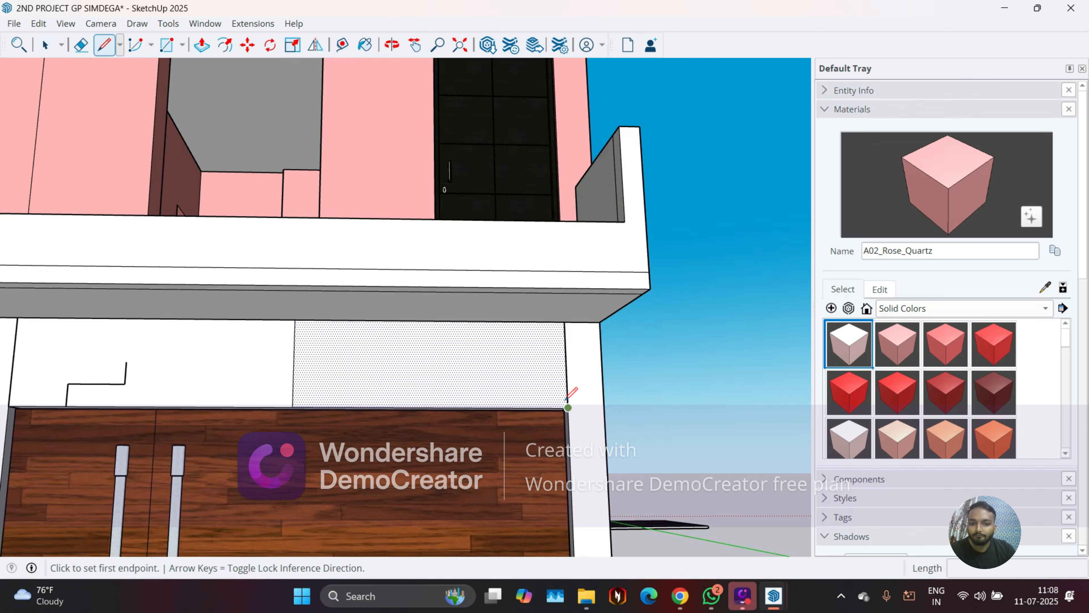
scroll(566, 412, up, 2)
middle_drag(555, 409, 615, 408)
scroll(615, 410, up, 3)
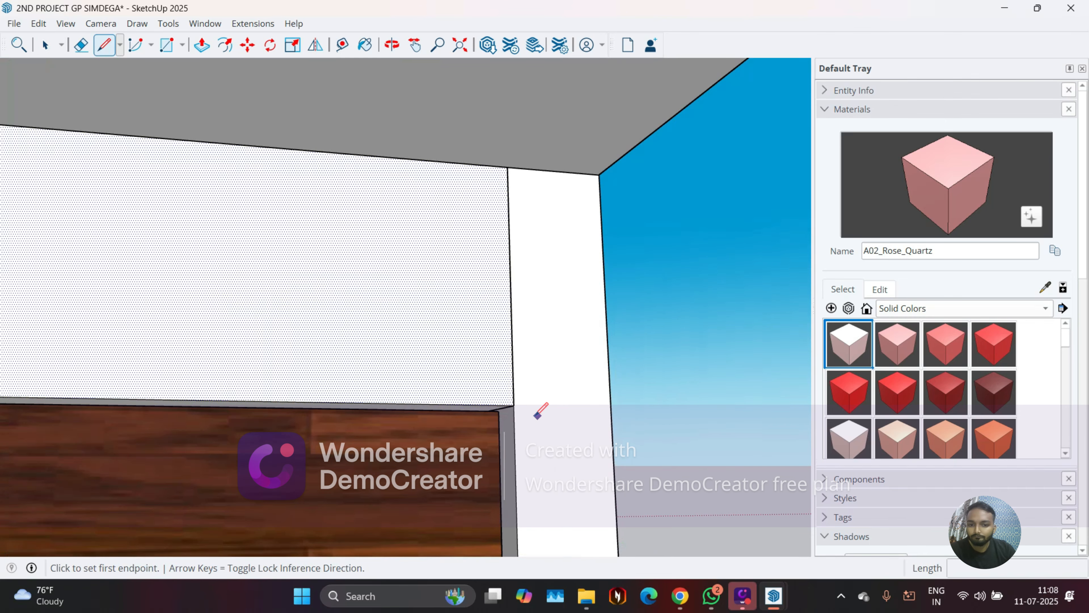
click(514, 405)
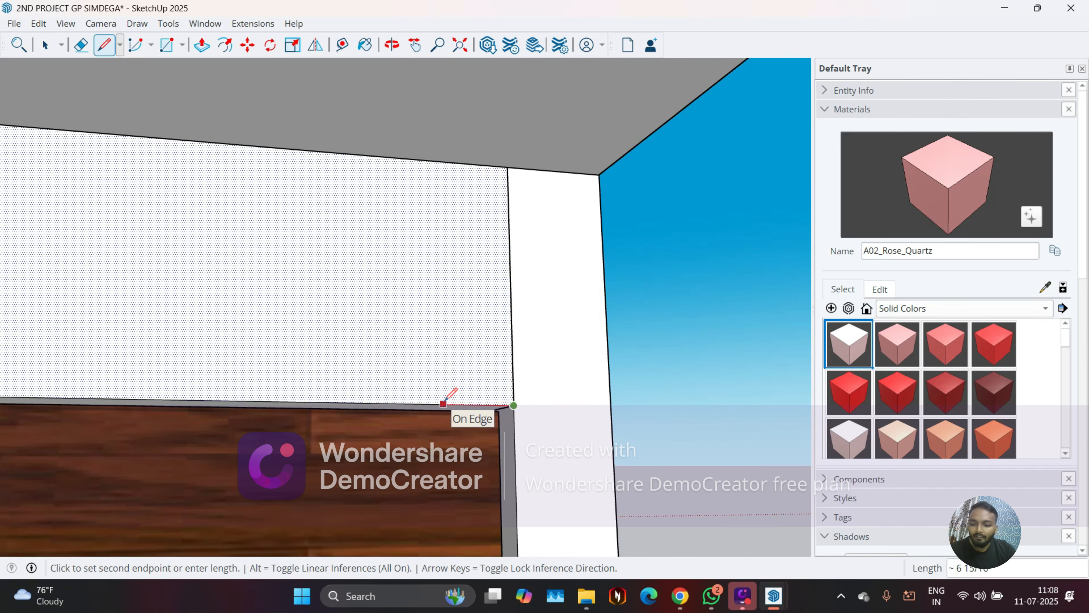
text(15)
key(Return)
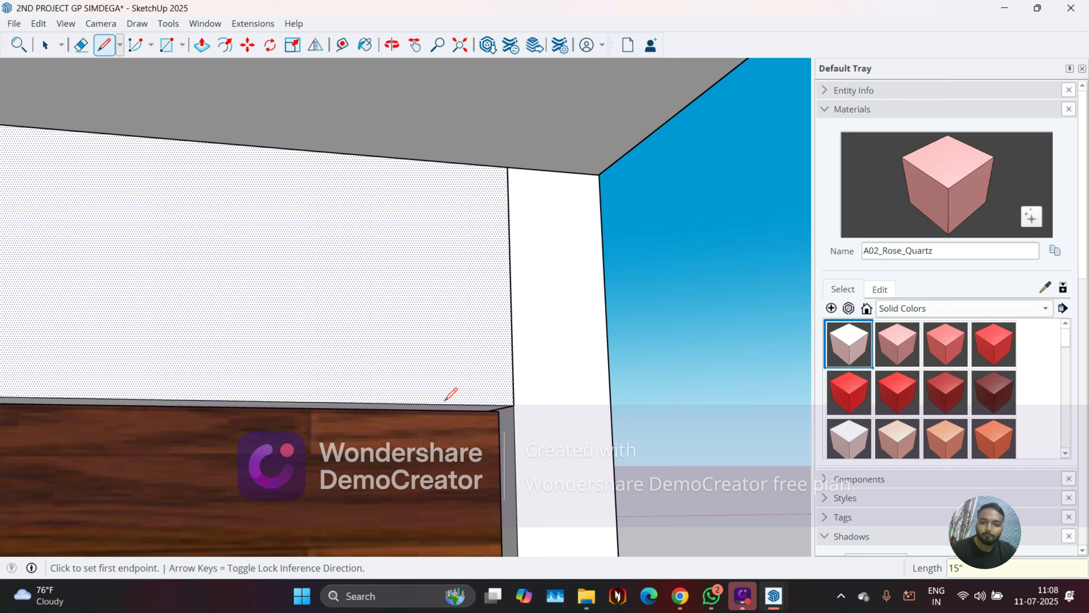
From the 15" point on the opposite half, draw a vertical line up and a 15" horizontal line toward the panel's middle
click(358, 402)
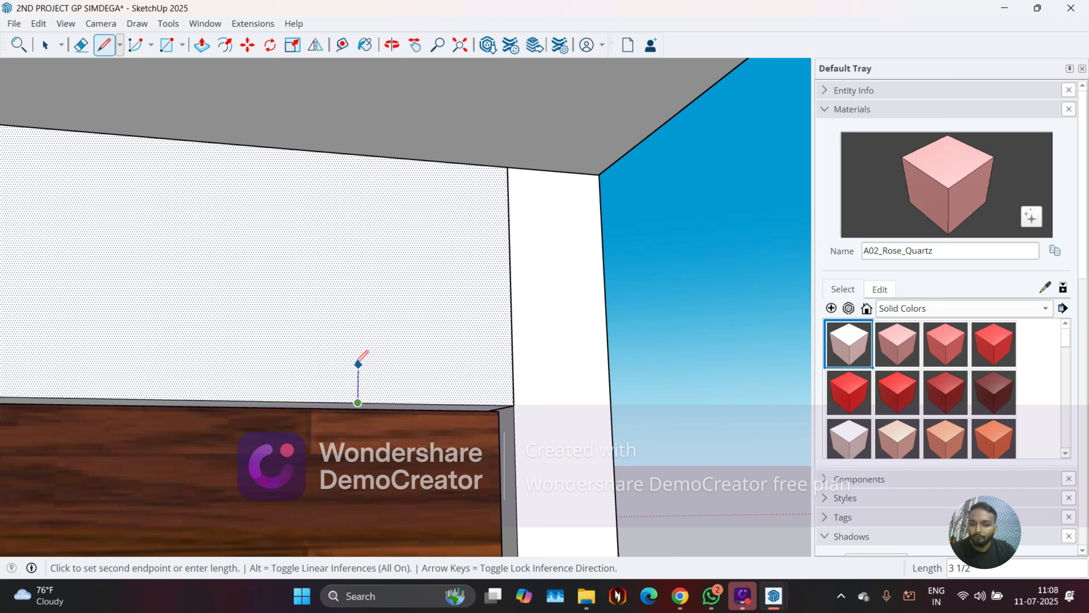
click(358, 337)
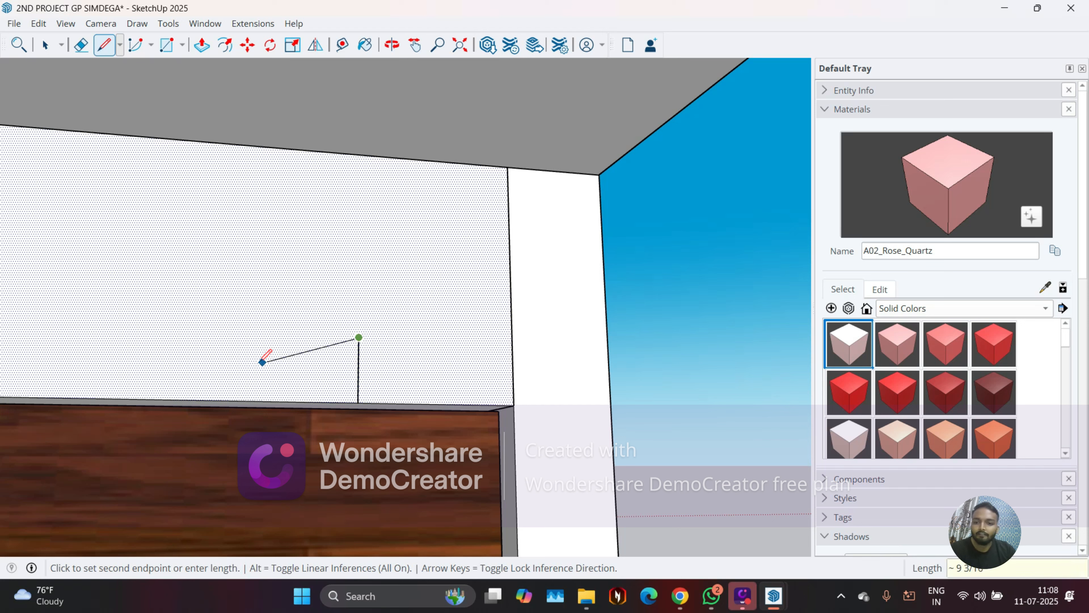
text(15)
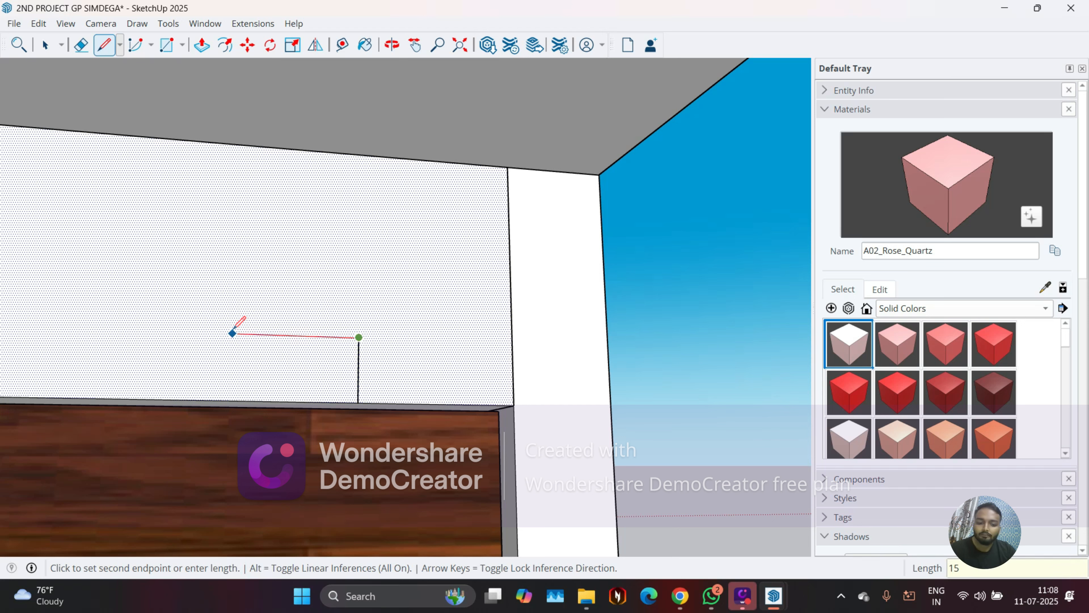
text(")
key(Return)
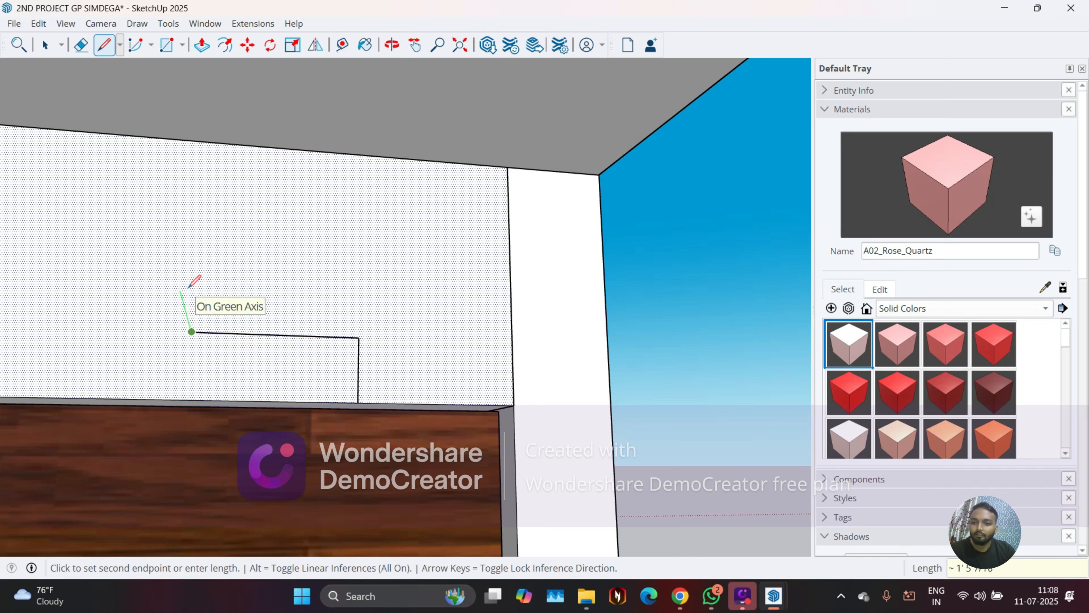
Draw a 6" vertical line up from the inner end of the opposite half's horizontal line, mirroring the first stepped outline
text(6")
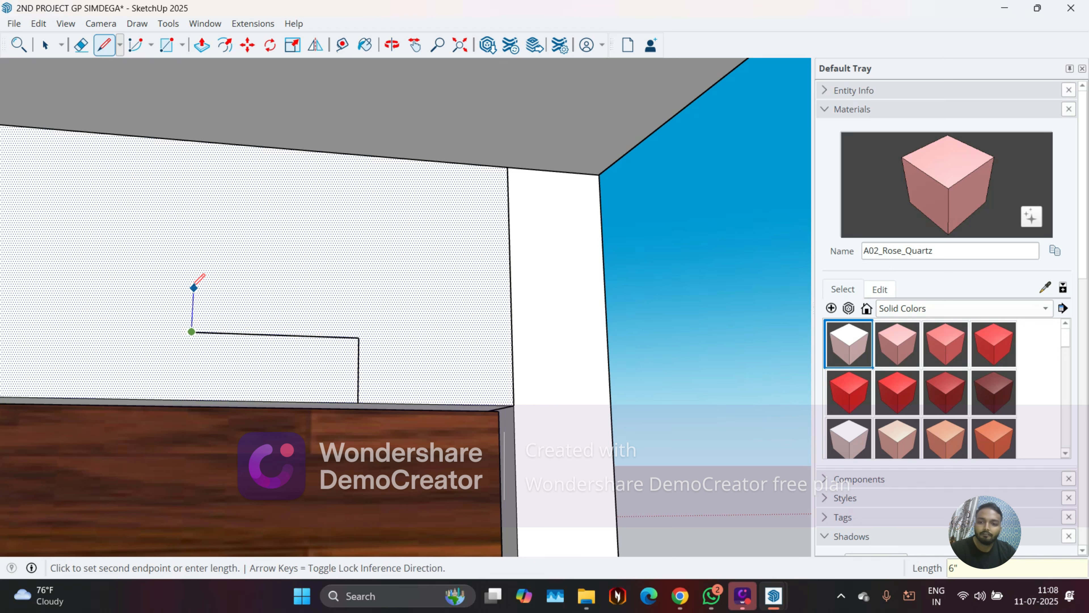
key(Return)
key(space)
scroll(444, 354, down, 6)
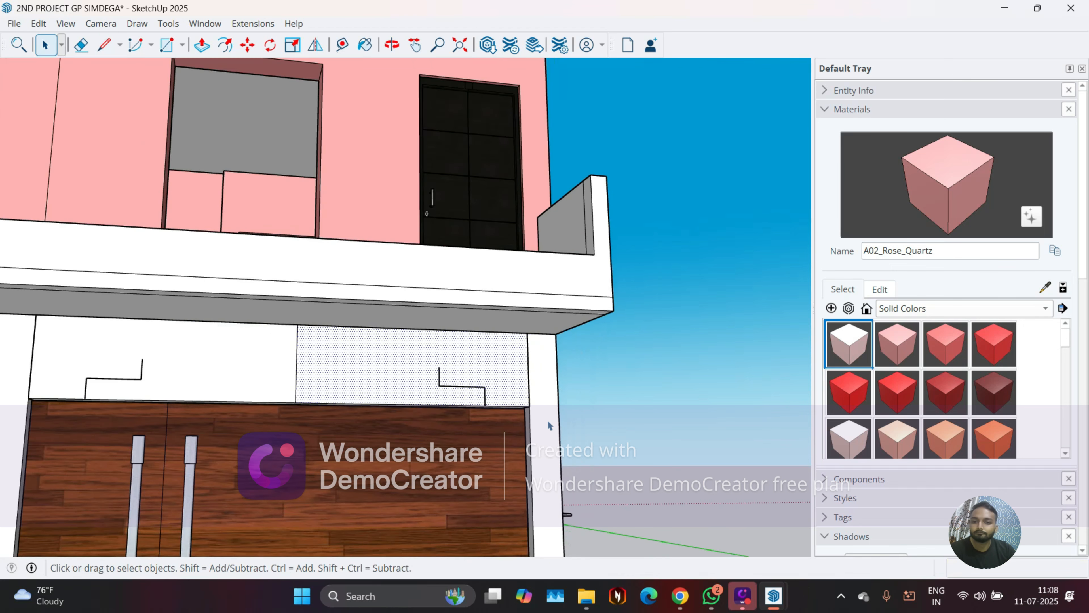
middle_drag(545, 424, 425, 407)
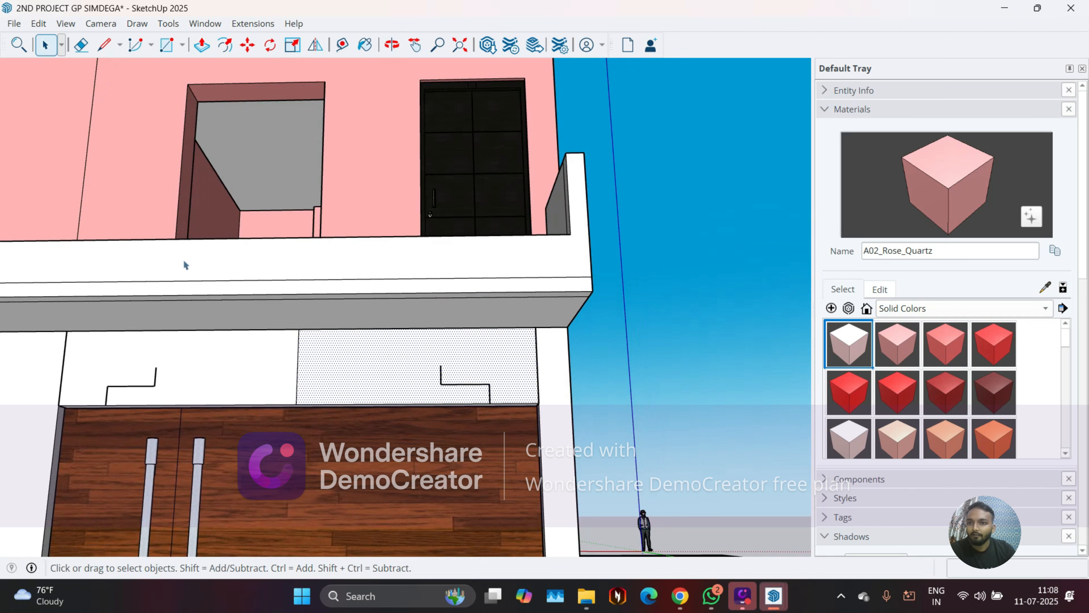
Join the tops of the two stepped outlines with a 2 Point Arc bulging upward about 8" at the middle line
click(151, 44)
click(175, 88)
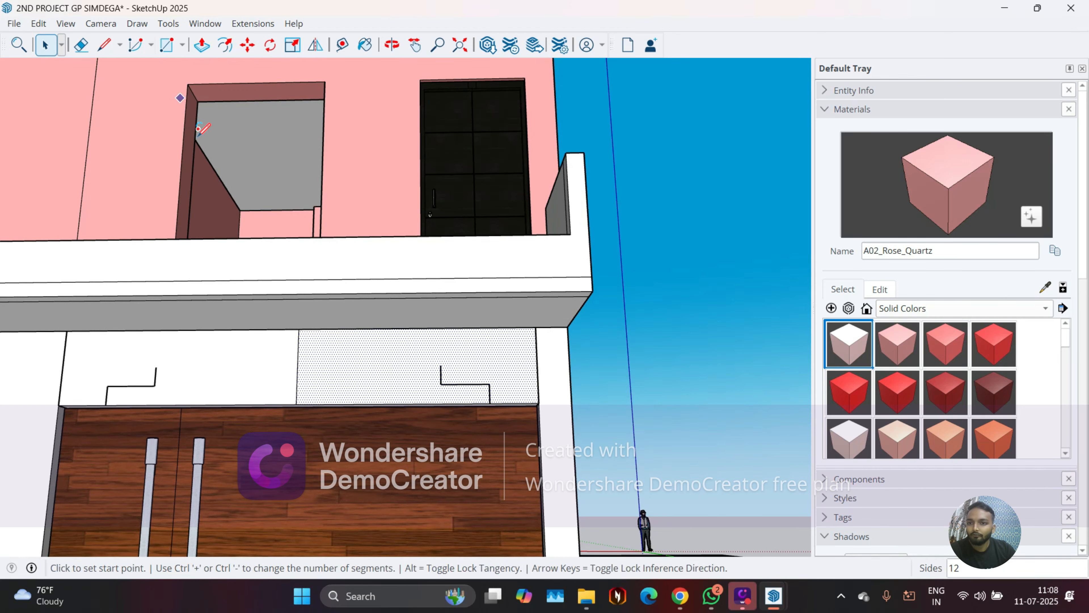
scroll(206, 359, up, 2)
click(143, 370)
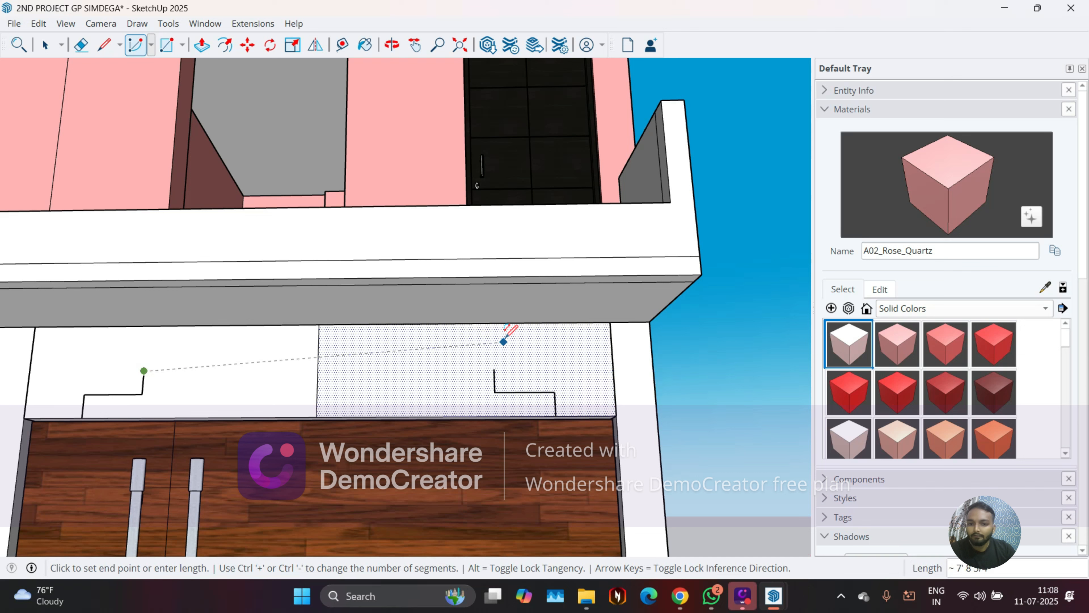
click(495, 369)
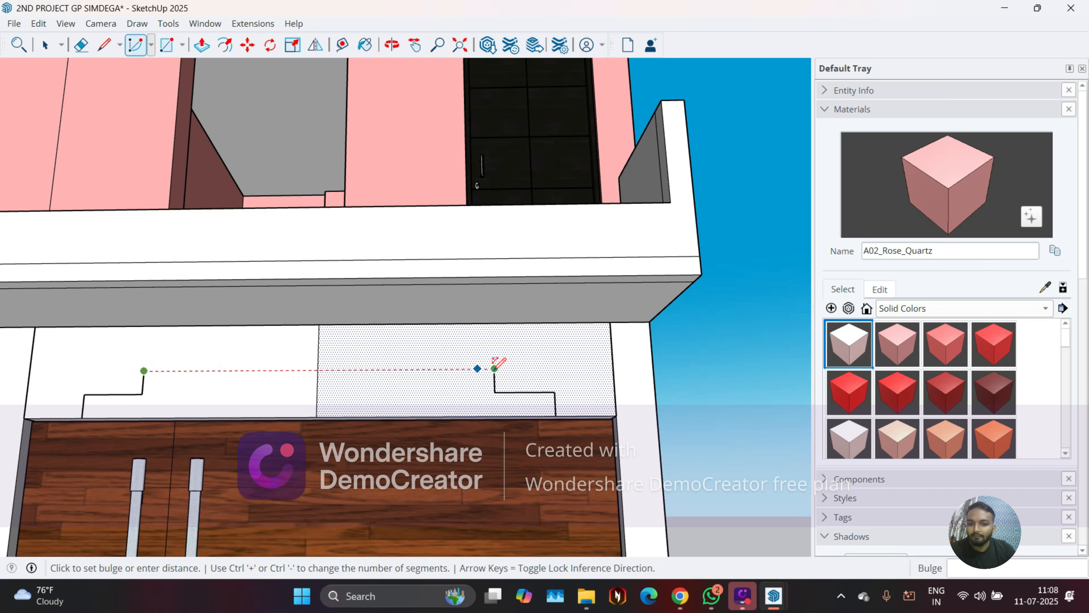
click(318, 339)
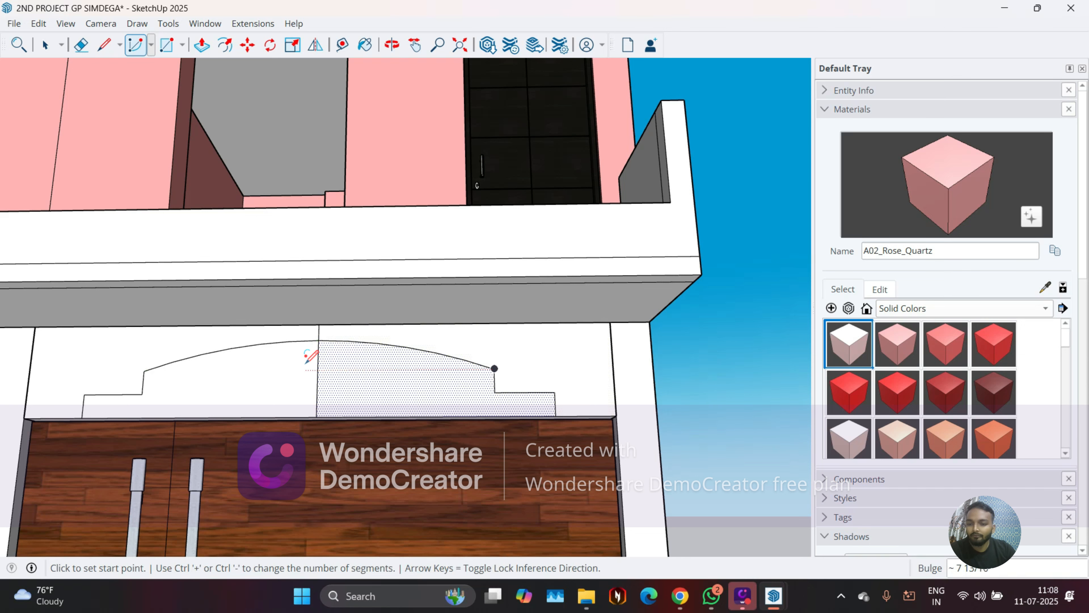
key(space)
Erase the middle dividing line inside and above the arch
key(e)
scroll(321, 332, up, 5)
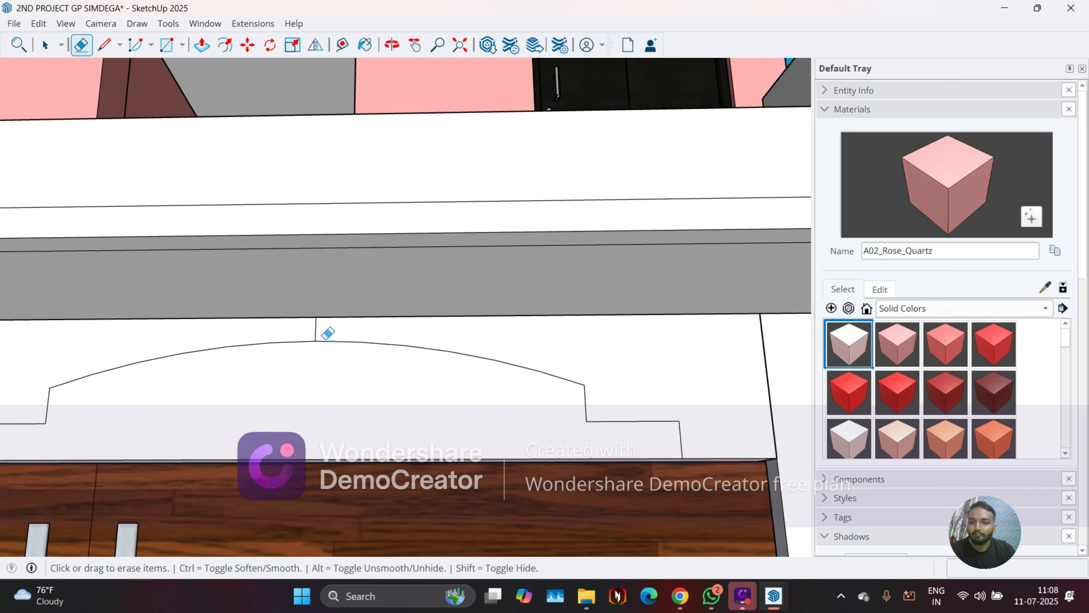
scroll(330, 327, down, 3)
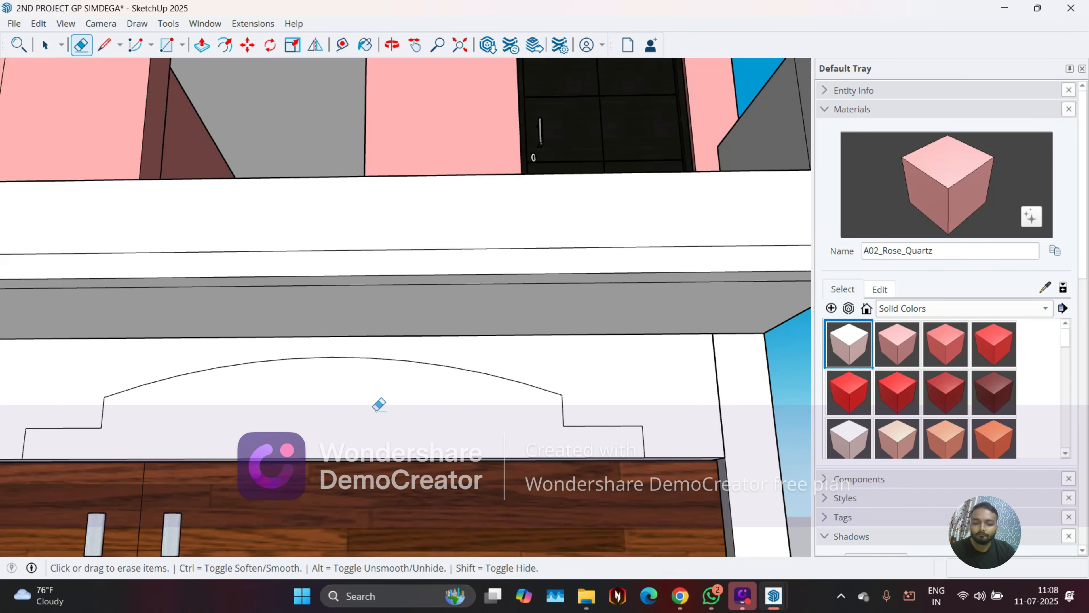
Push the arched, stepped face inward 10" through the panel with Push/Pull
key(p)
scroll(360, 413, down, 3)
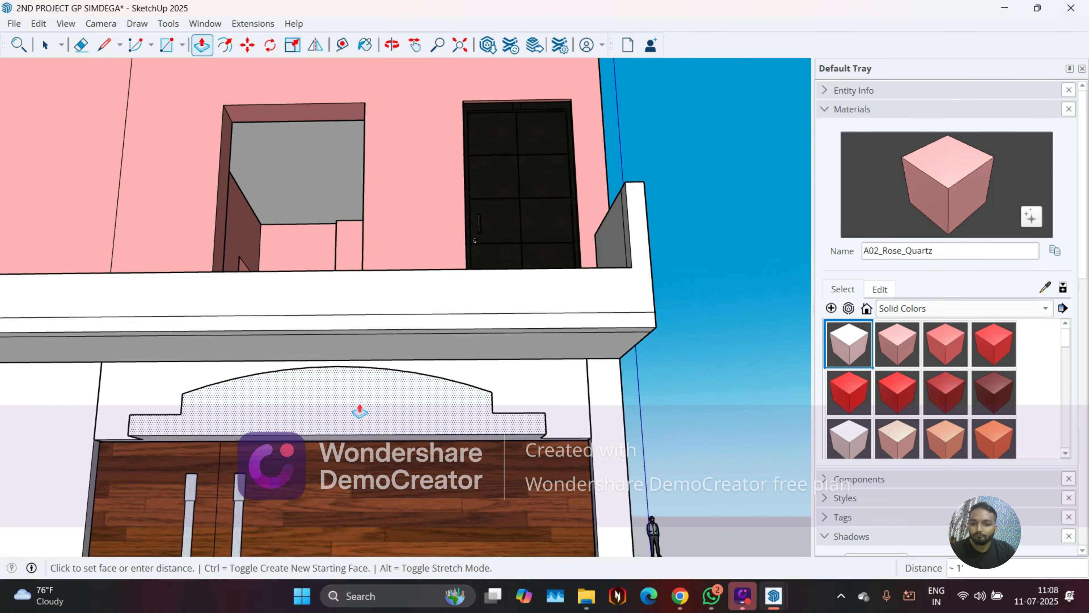
middle_drag(359, 411, 233, 427)
scroll(377, 401, up, 3)
click(506, 391)
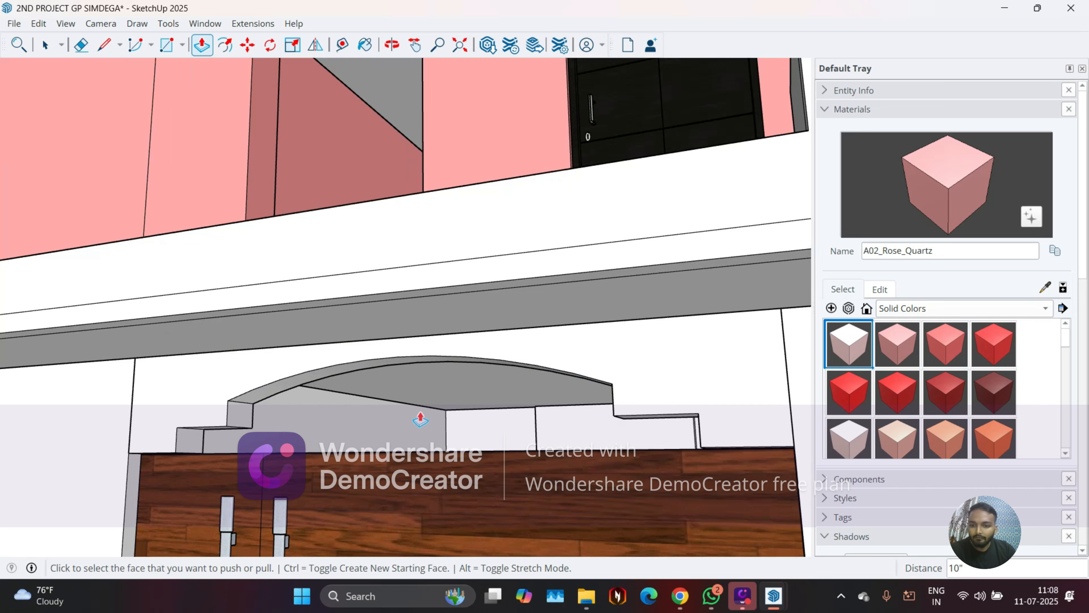
Inspect the arched, stepped opening above the wooden gate up close from below and from both sides
scroll(386, 423, down, 3)
middle_drag(377, 426, 235, 386)
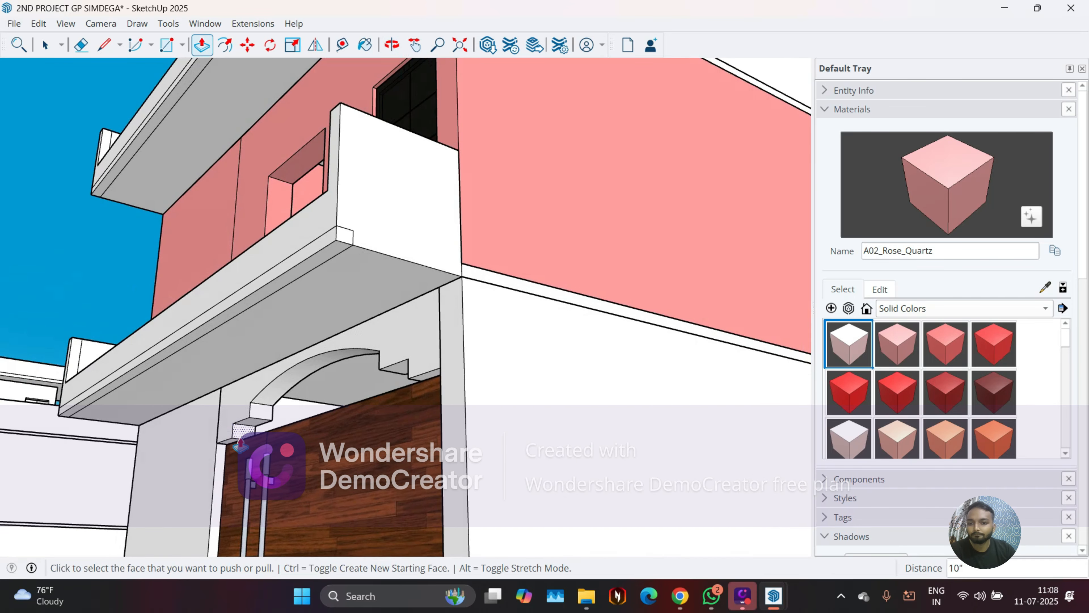
key(space)
middle_drag(242, 442, 388, 381)
scroll(459, 321, up, 5)
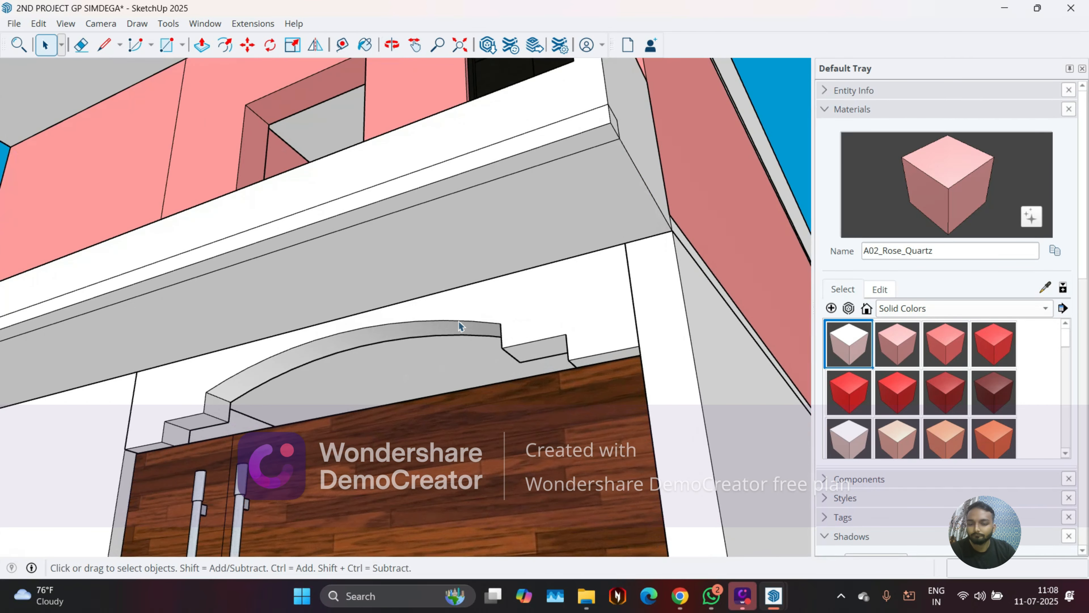
middle_drag(428, 339, 188, 372)
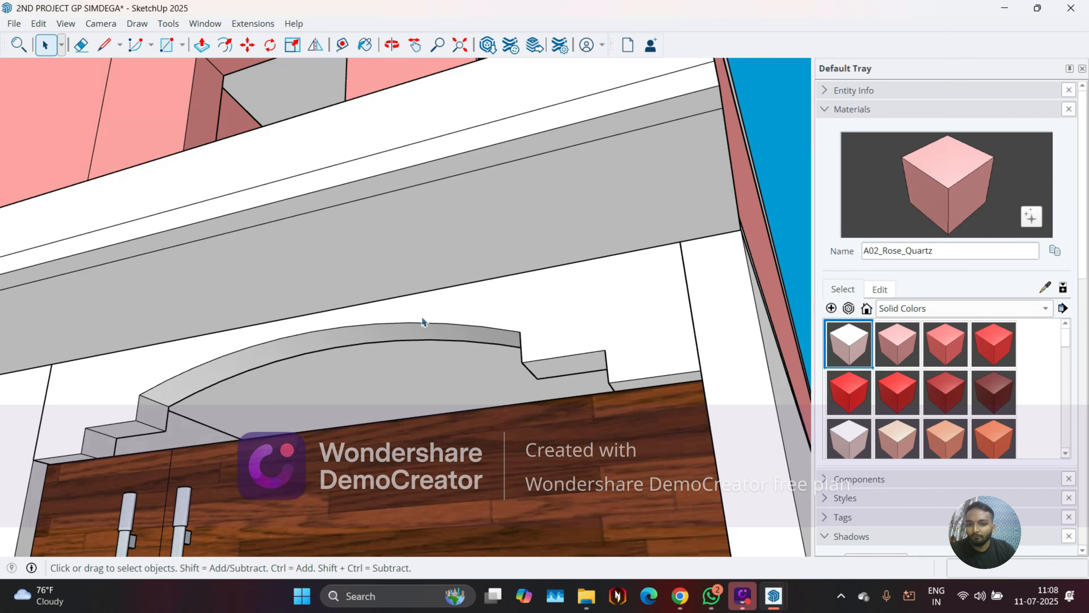
middle_drag(78, 435, 132, 433)
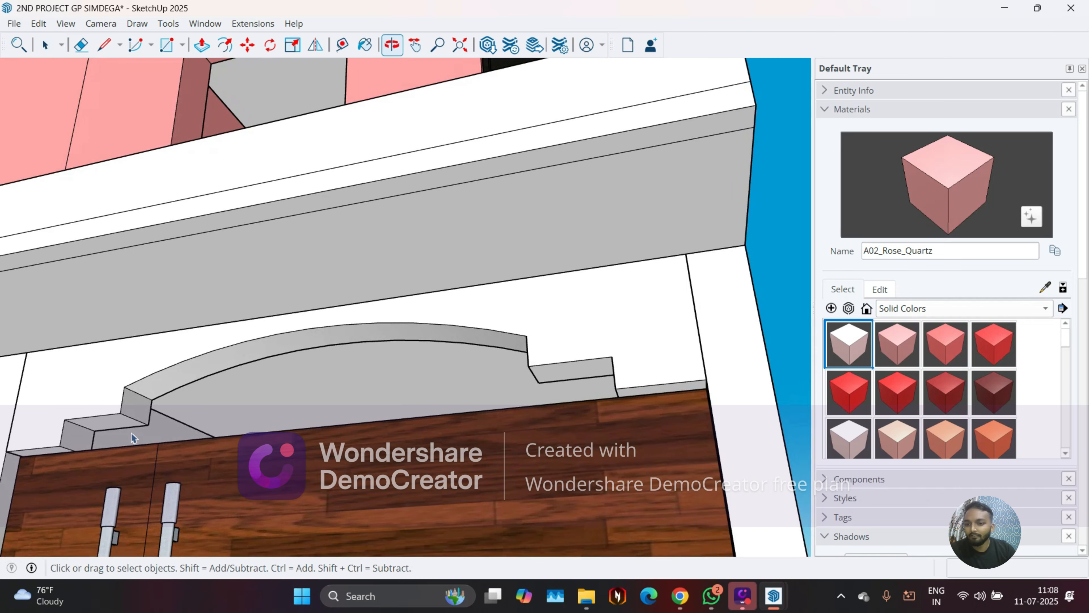
scroll(418, 388, down, 2)
middle_drag(413, 387, 440, 399)
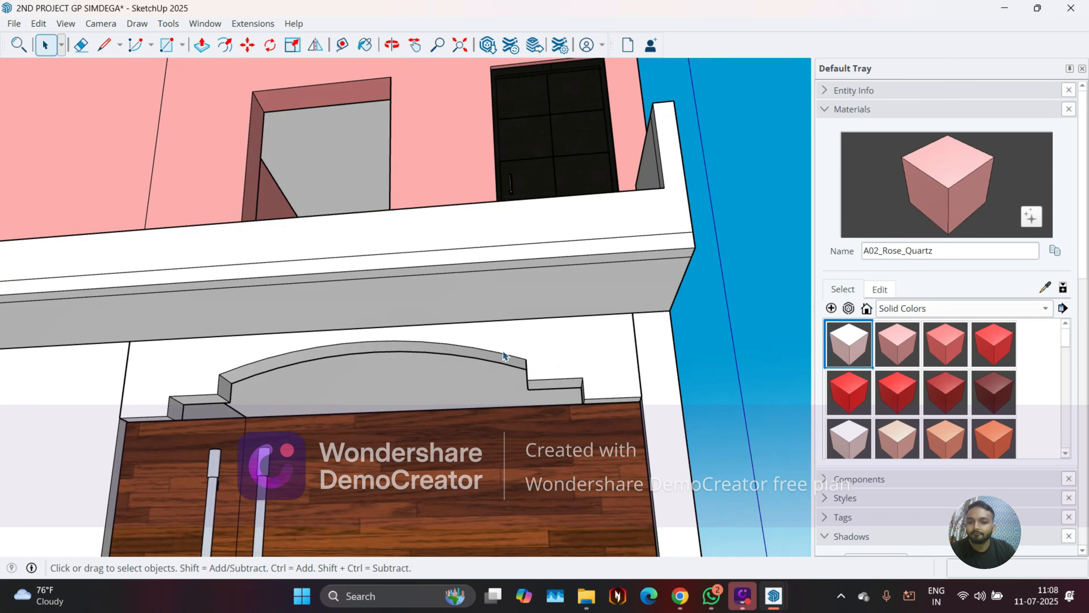
scroll(503, 351, down, 3)
middle_drag(363, 385, 332, 393)
scroll(255, 402, up, 2)
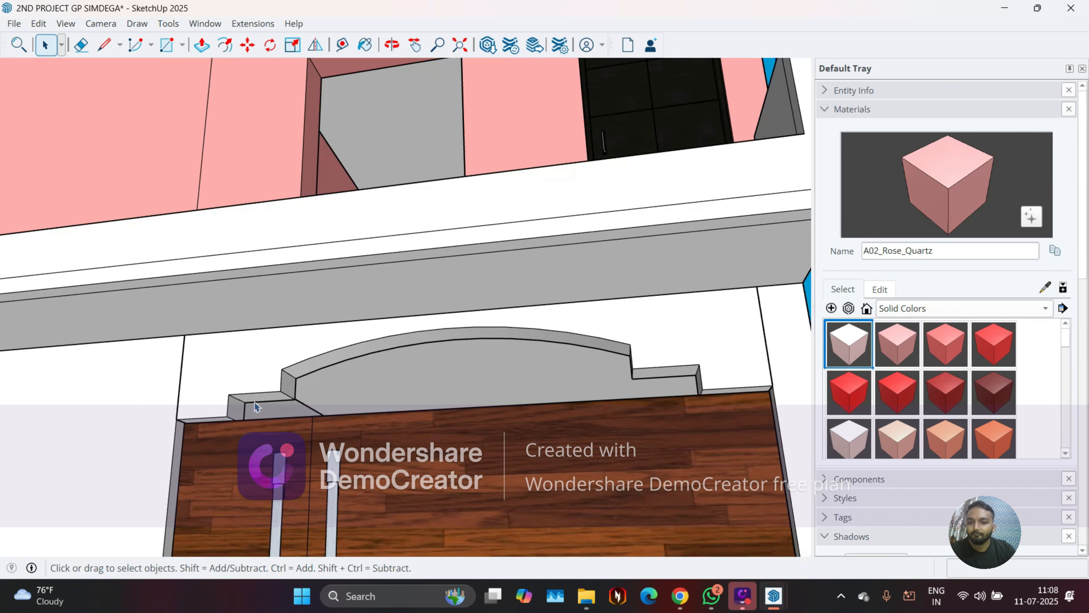
scroll(264, 403, down, 2)
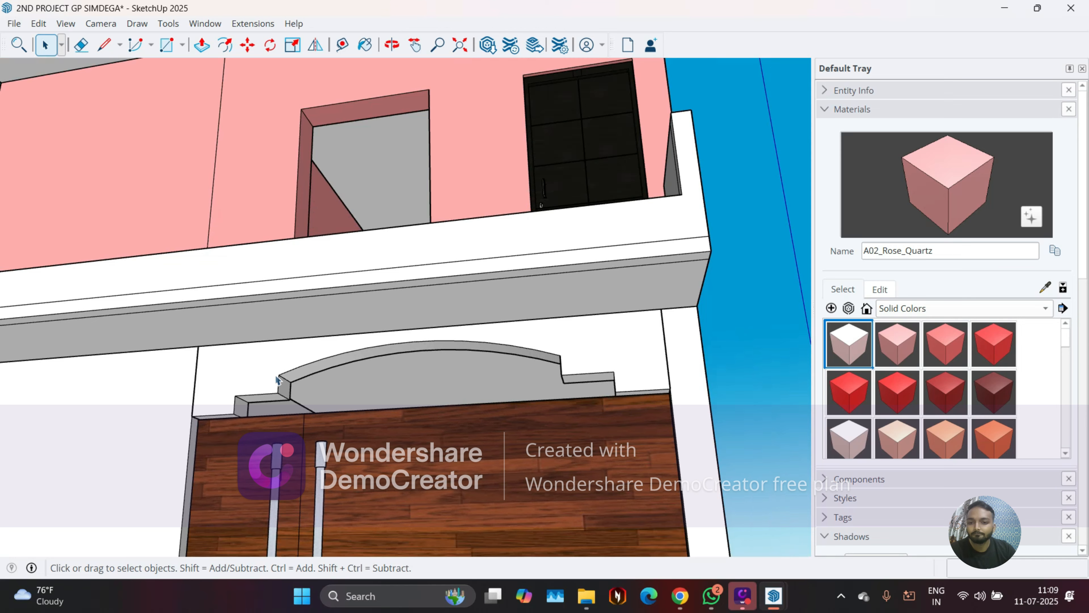
Review the gate, its arched opening and the balcony above from the front and from street-level corner angles
middle_drag(277, 379, 431, 429)
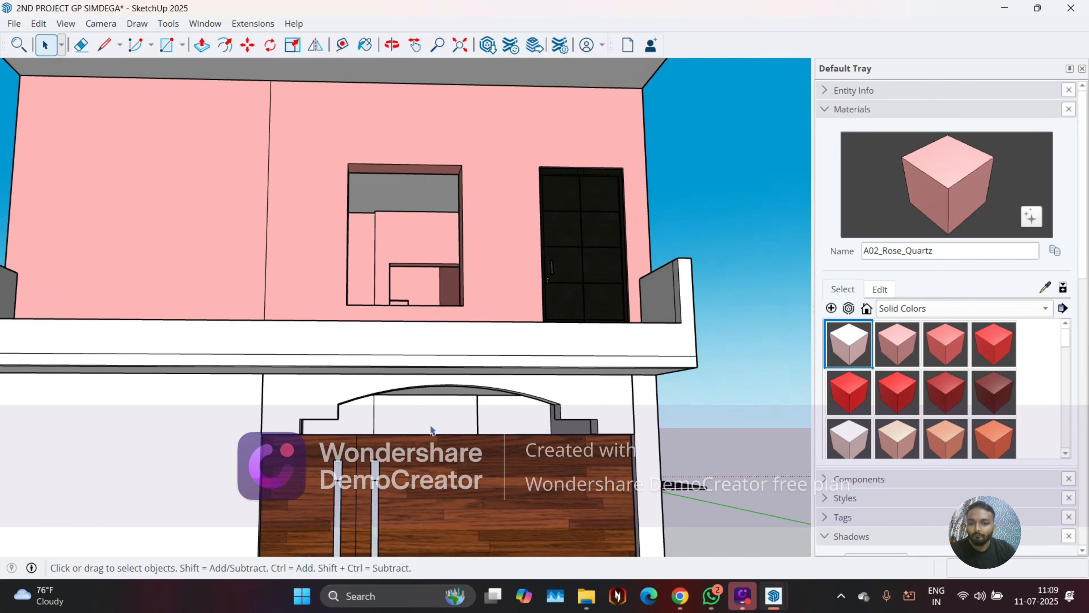
scroll(381, 405, down, 2)
scroll(527, 407, up, 1)
scroll(472, 407, down, 1)
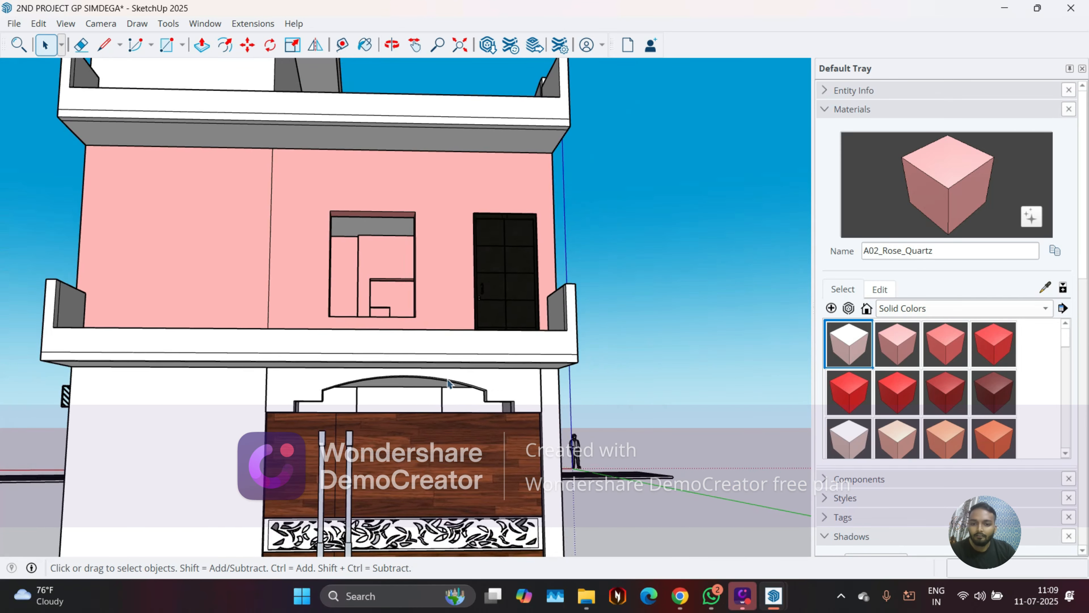
scroll(455, 449, up, 2)
scroll(394, 365, down, 3)
middle_drag(436, 419, 367, 414)
scroll(367, 415, up, 2)
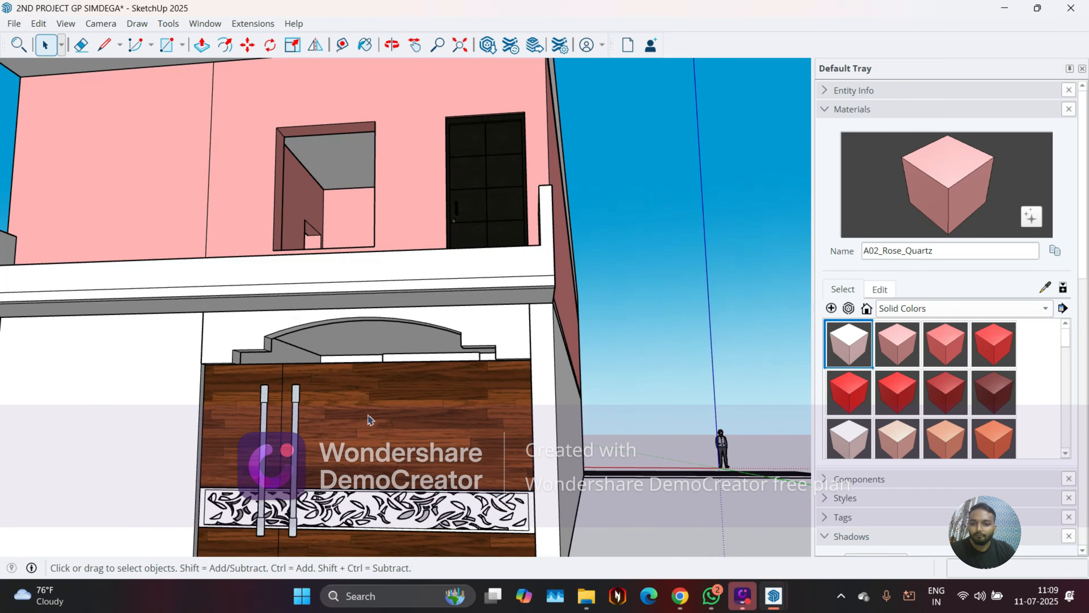
scroll(315, 325, down, 3)
scroll(305, 388, up, 4)
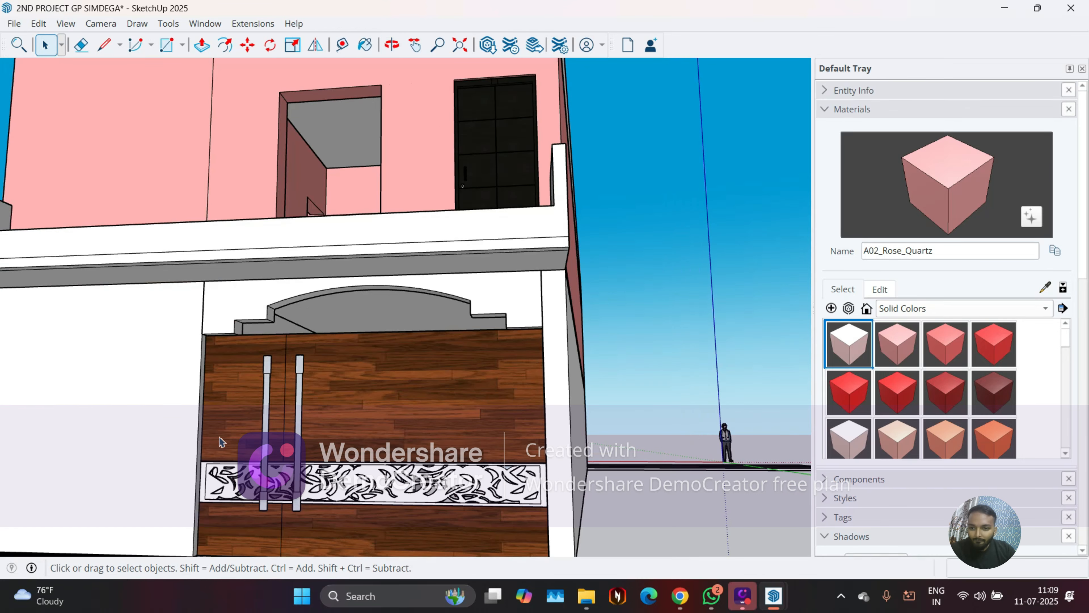
scroll(216, 325, down, 3)
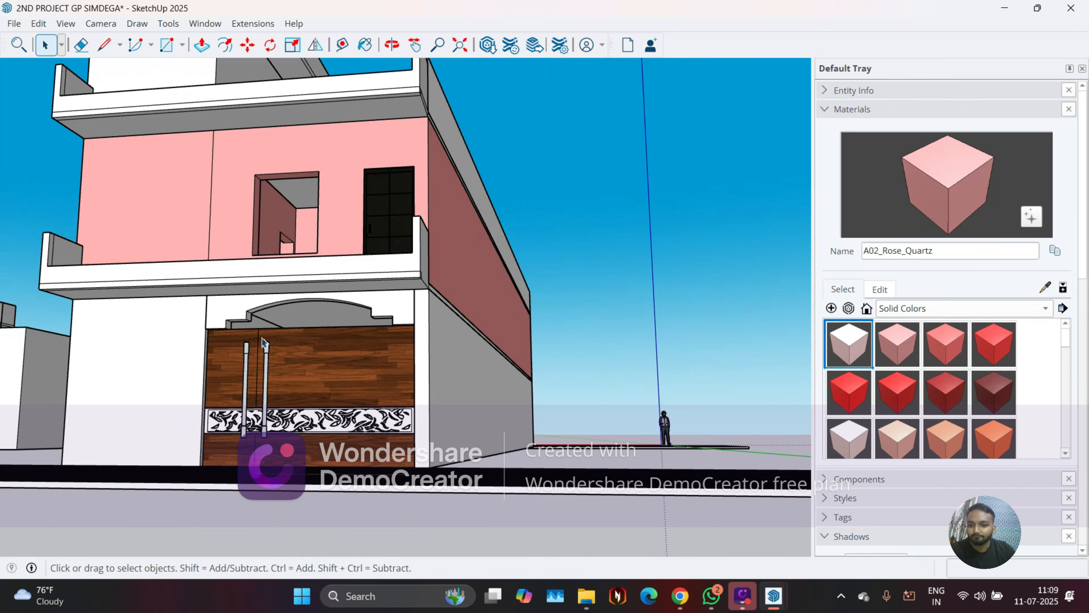
scroll(262, 343, up, 2)
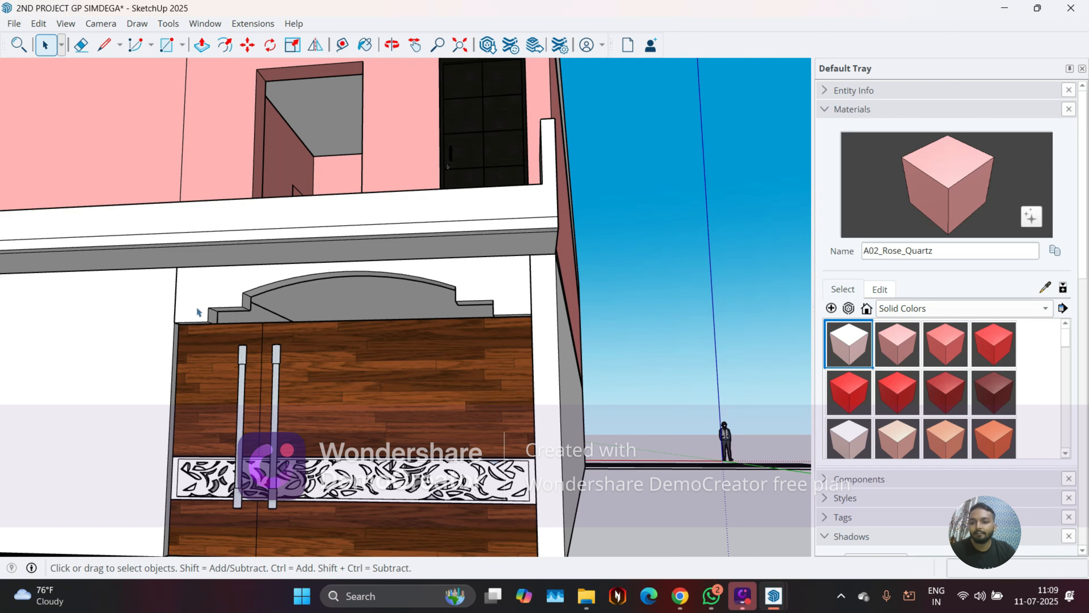
middle_drag(381, 389, 189, 430)
scroll(202, 437, up, 3)
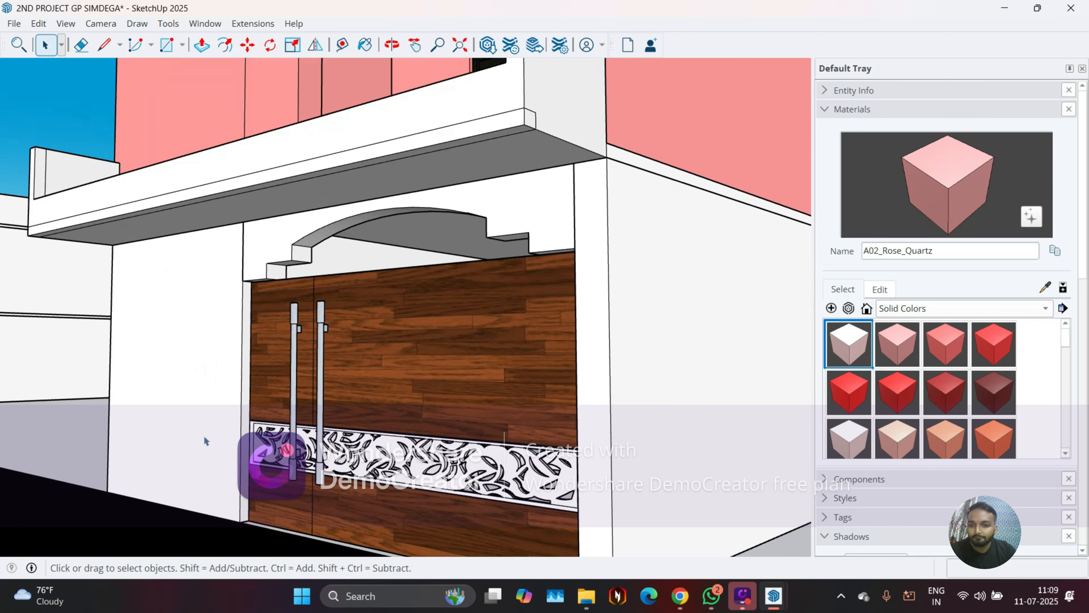
scroll(243, 295, down, 2)
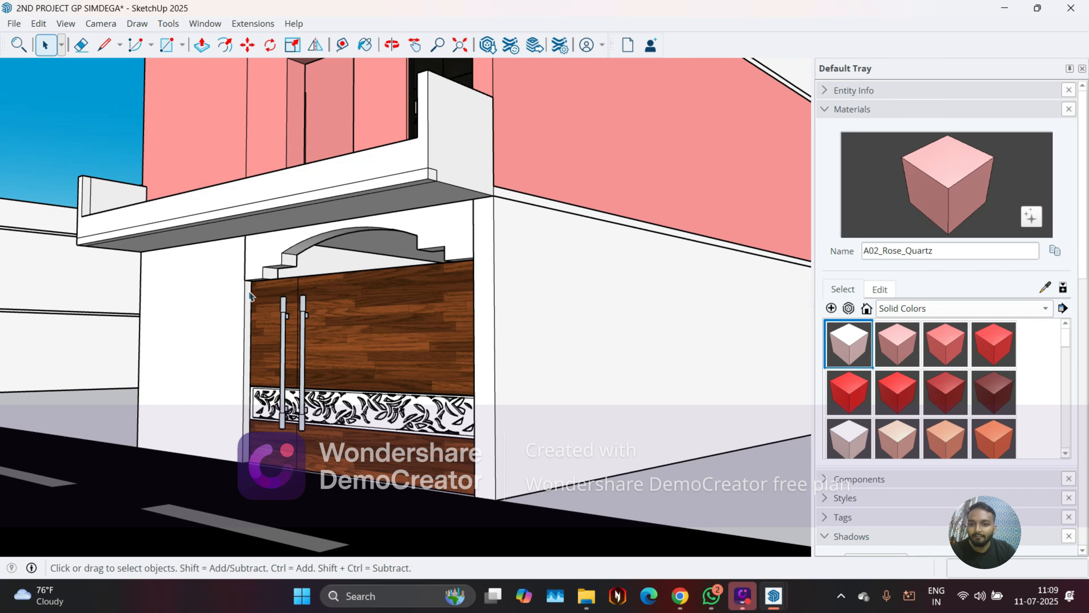
scroll(278, 278, up, 1)
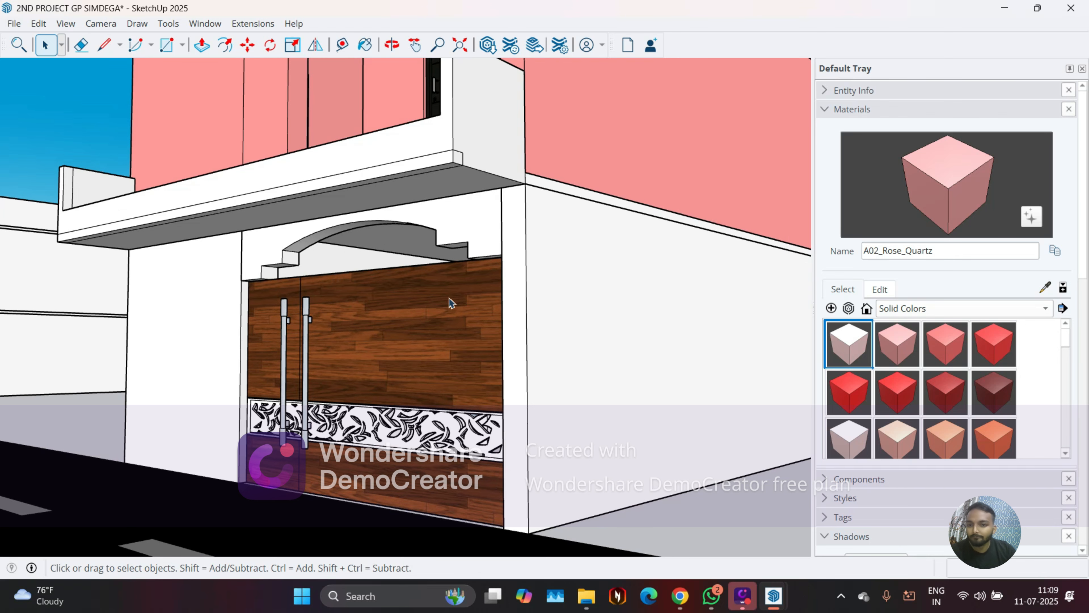
middle_drag(386, 256, 247, 315)
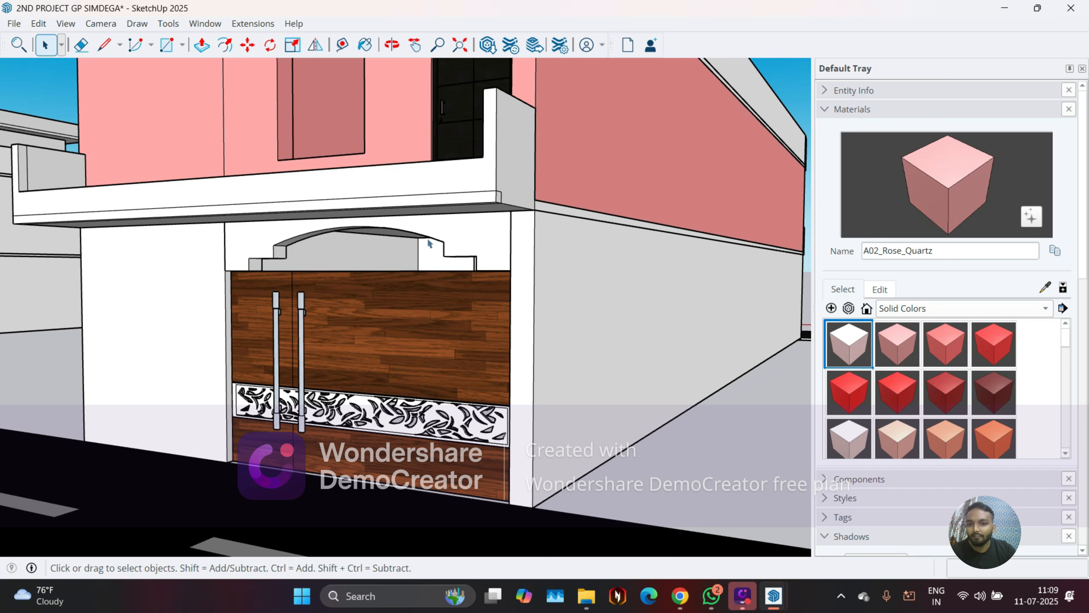